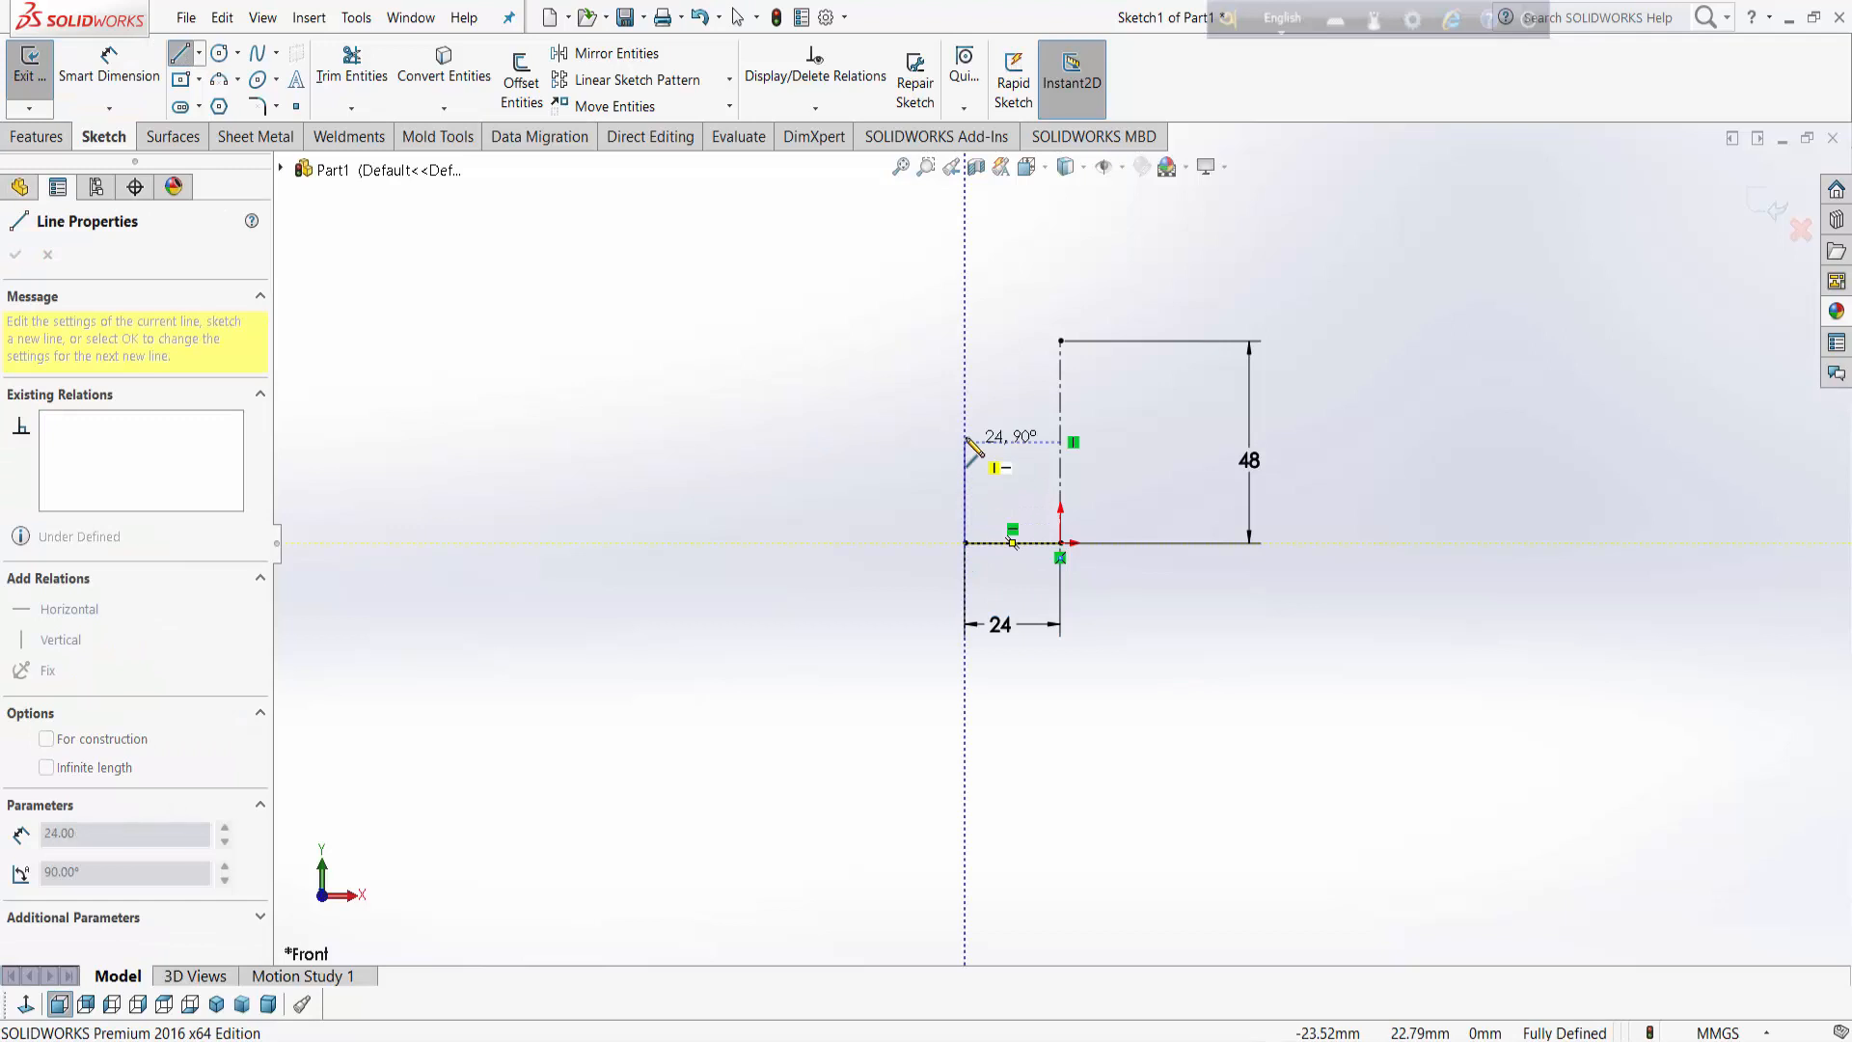
Step: Sketch the left half profile: a vertical line about 32 mm long, a sloped line, and a horizontal line about 18 mm long meeting the centerline's top
click(966, 410)
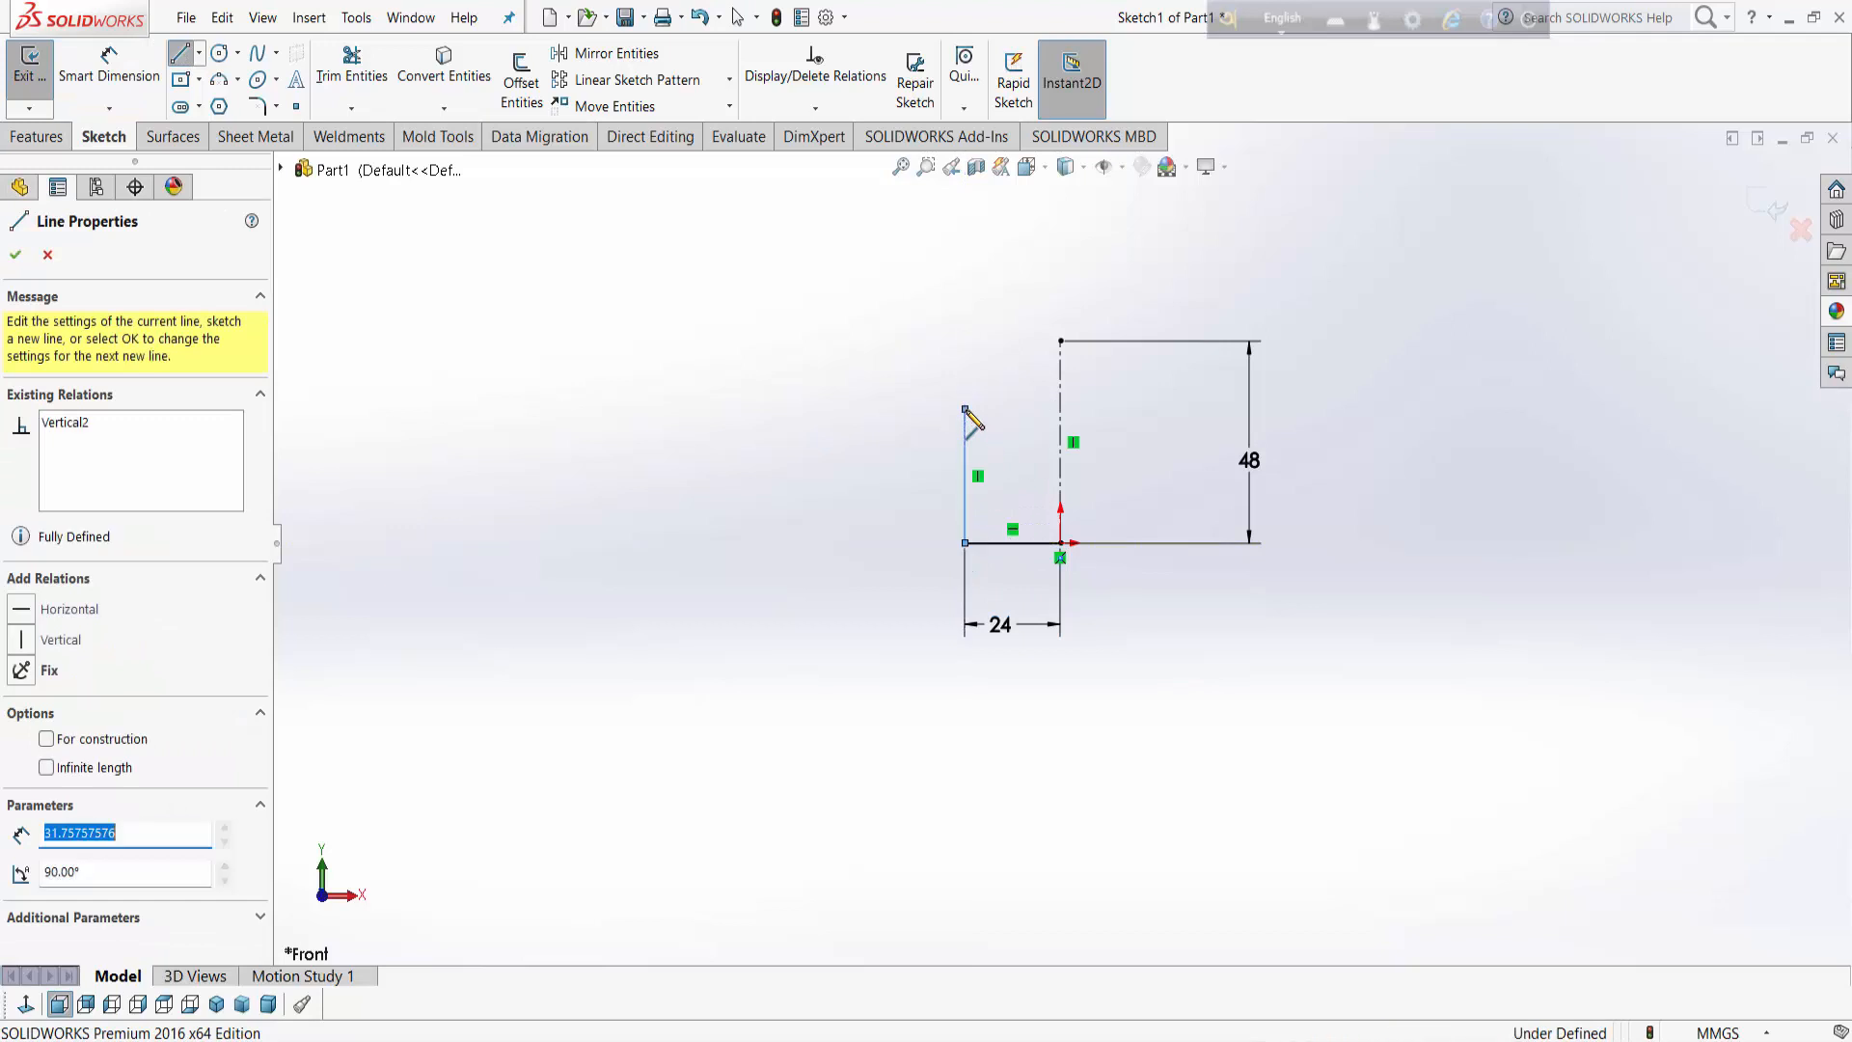
click(989, 340)
click(1061, 341)
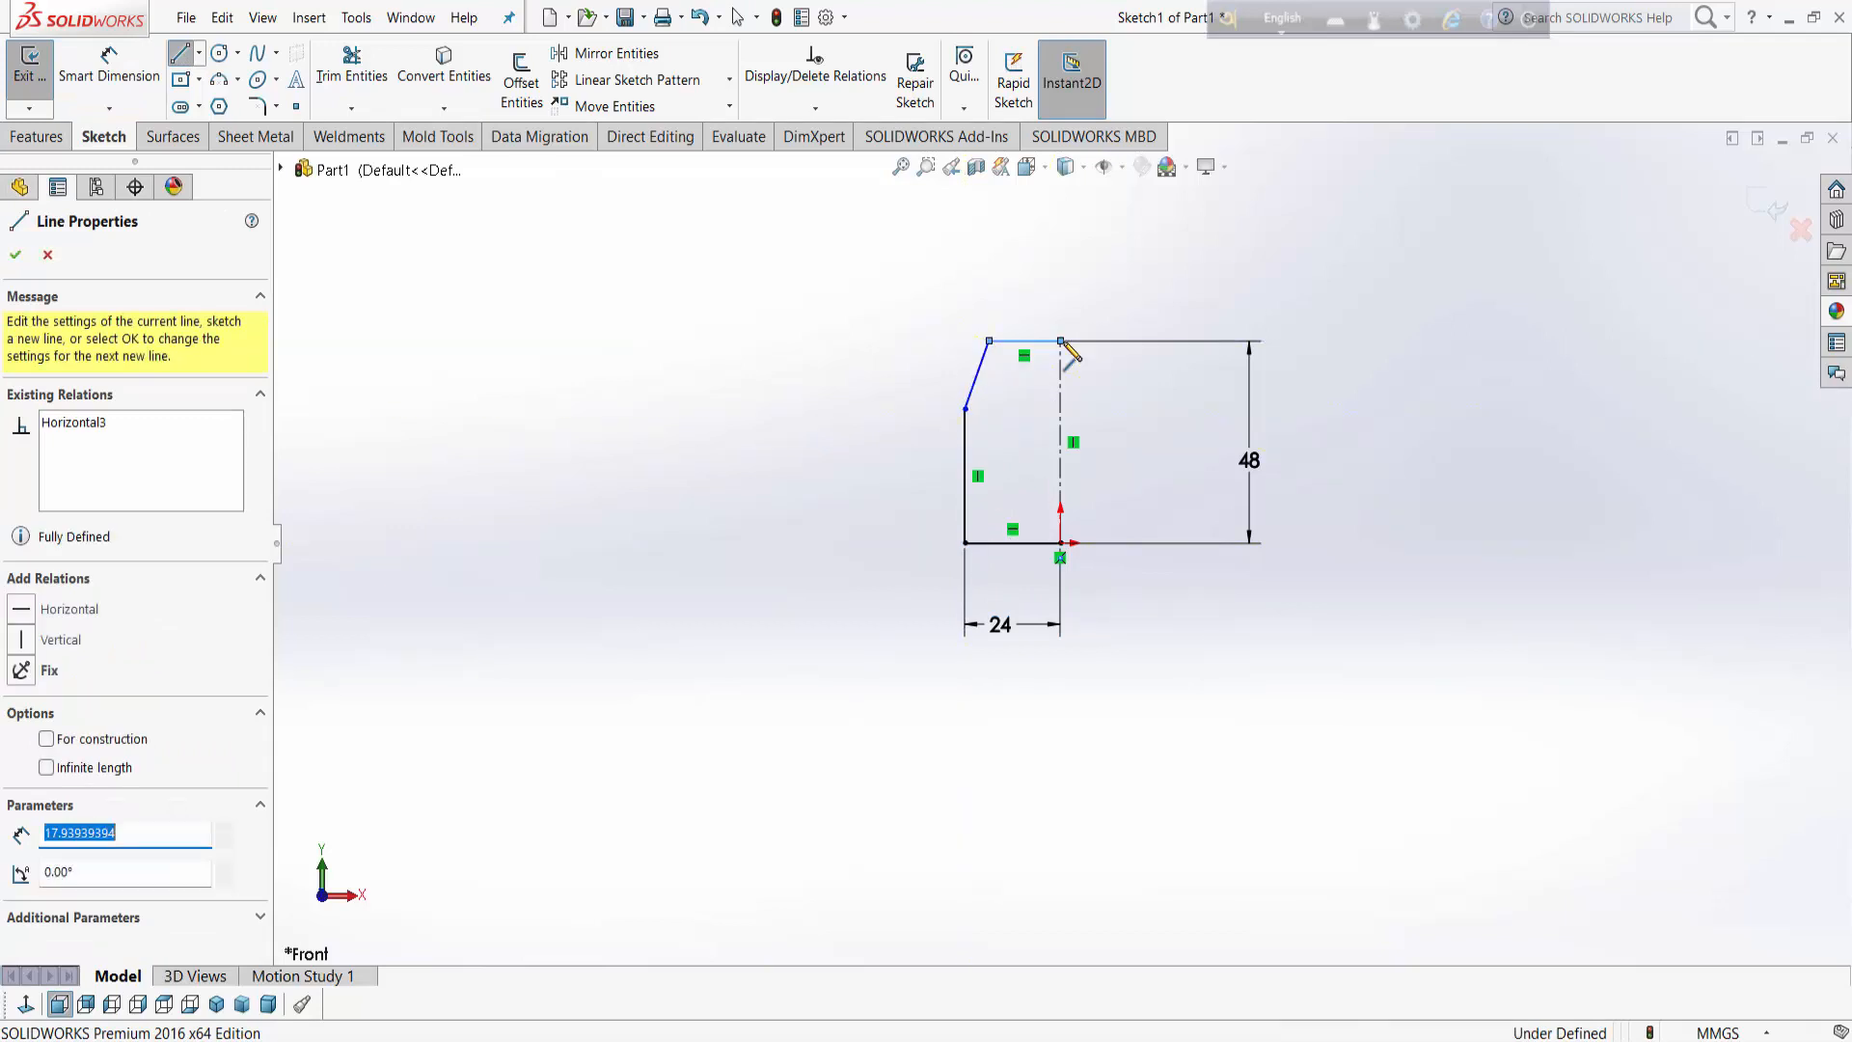
right_click(1063, 342)
click(1119, 357)
Step: Dimension the half profile's top horizontal line to 12 mm and its left vertical line to 26 mm
click(109, 65)
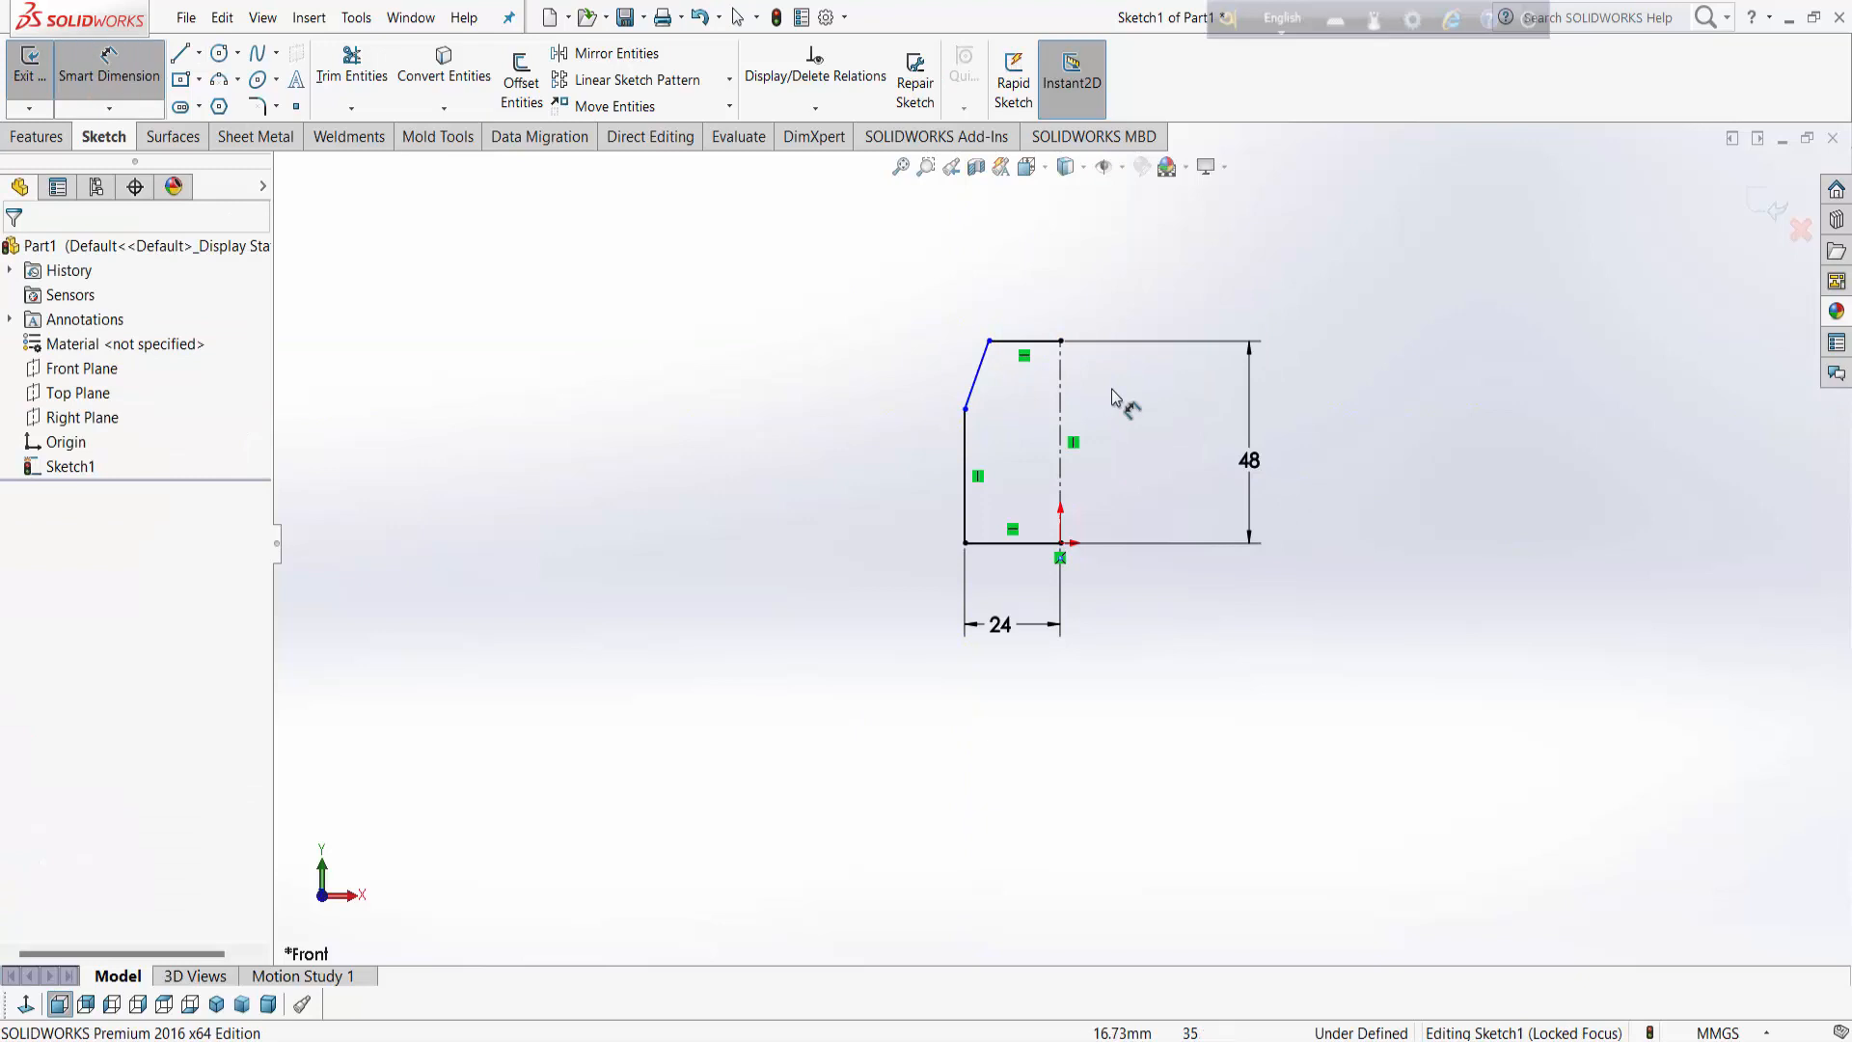
click(1037, 355)
click(1042, 311)
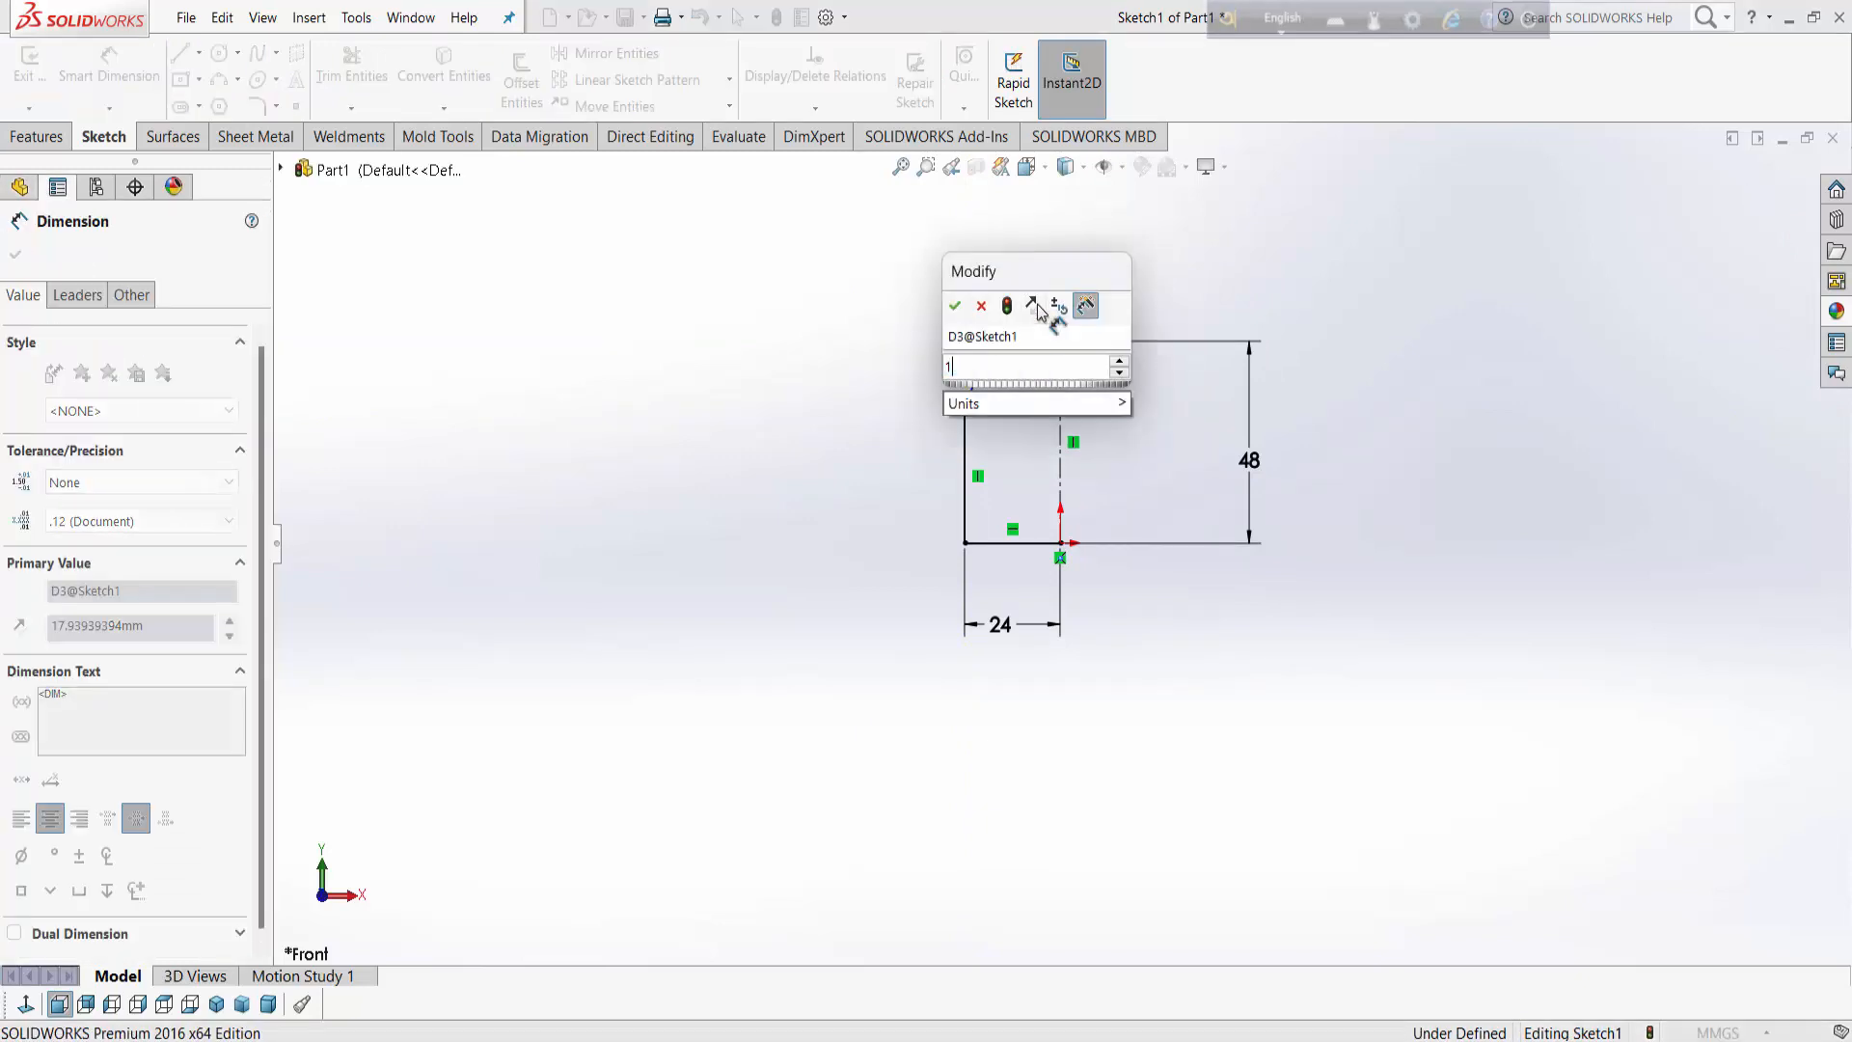
key(Return)
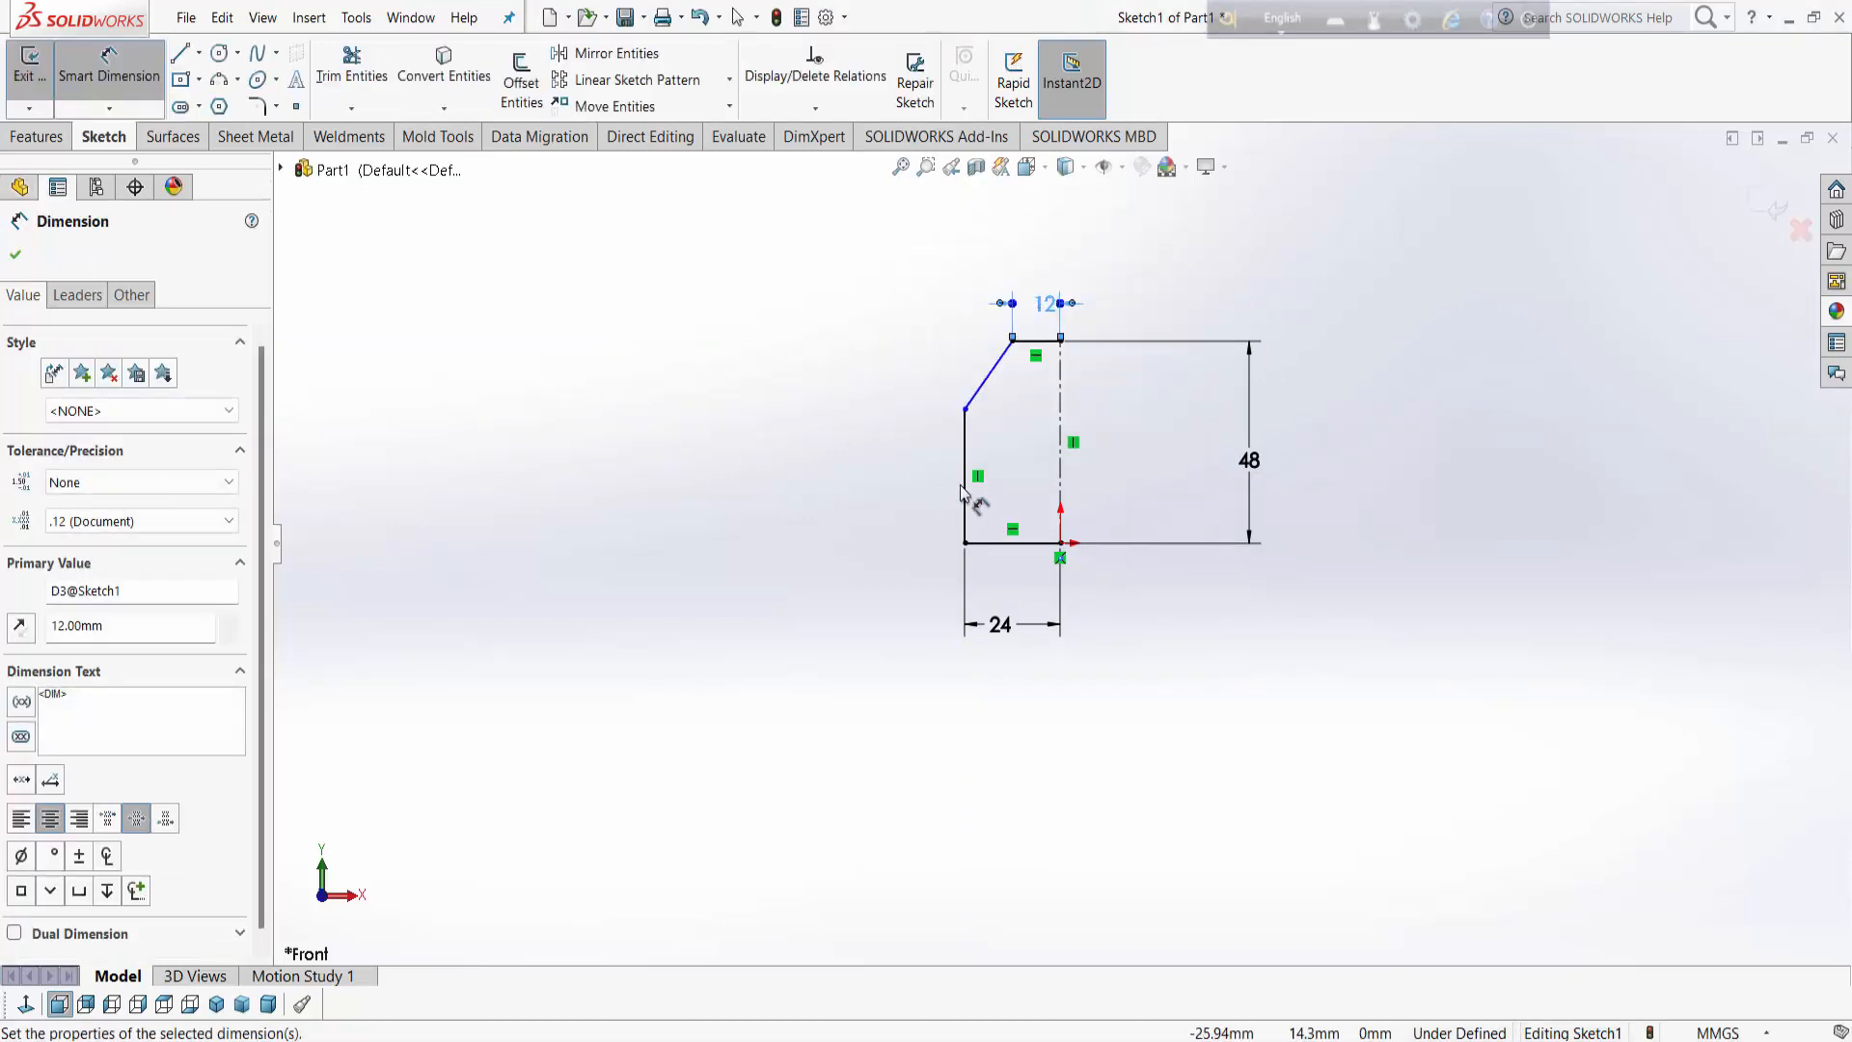
click(960, 491)
click(922, 496)
text(26)
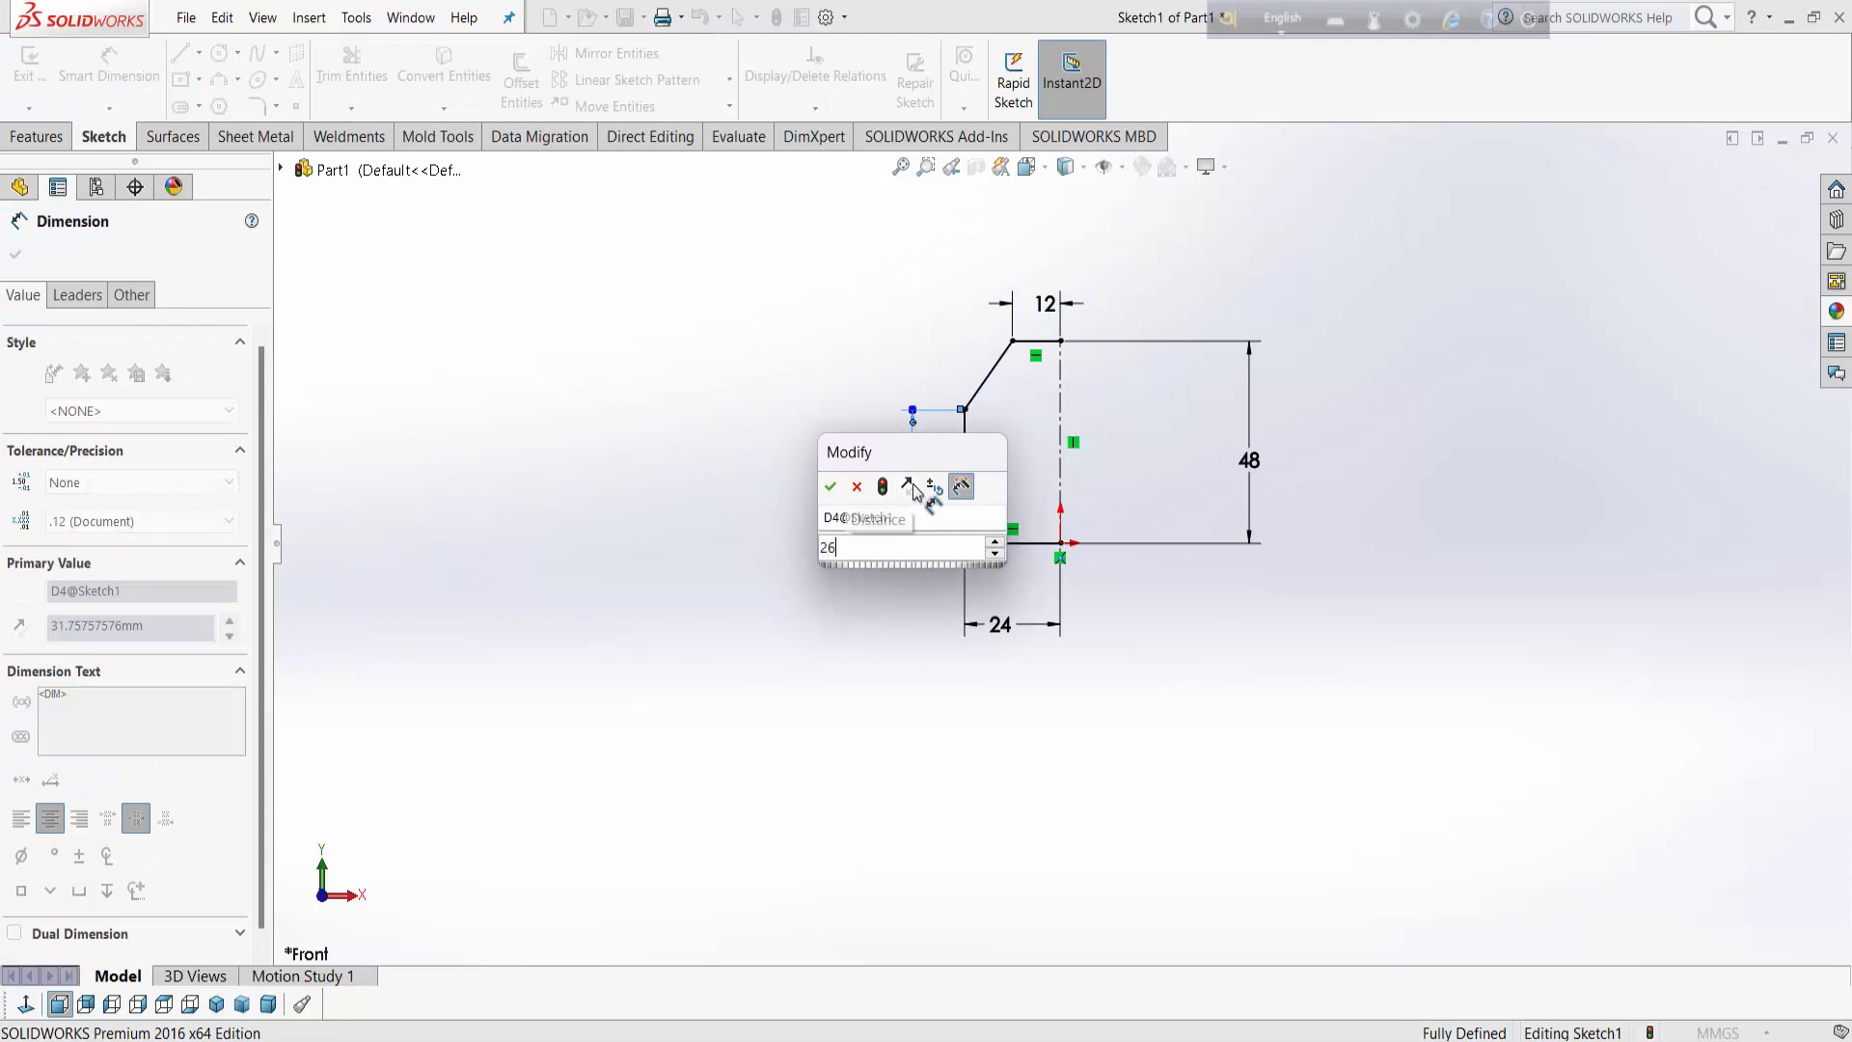
key(Return)
click(19, 253)
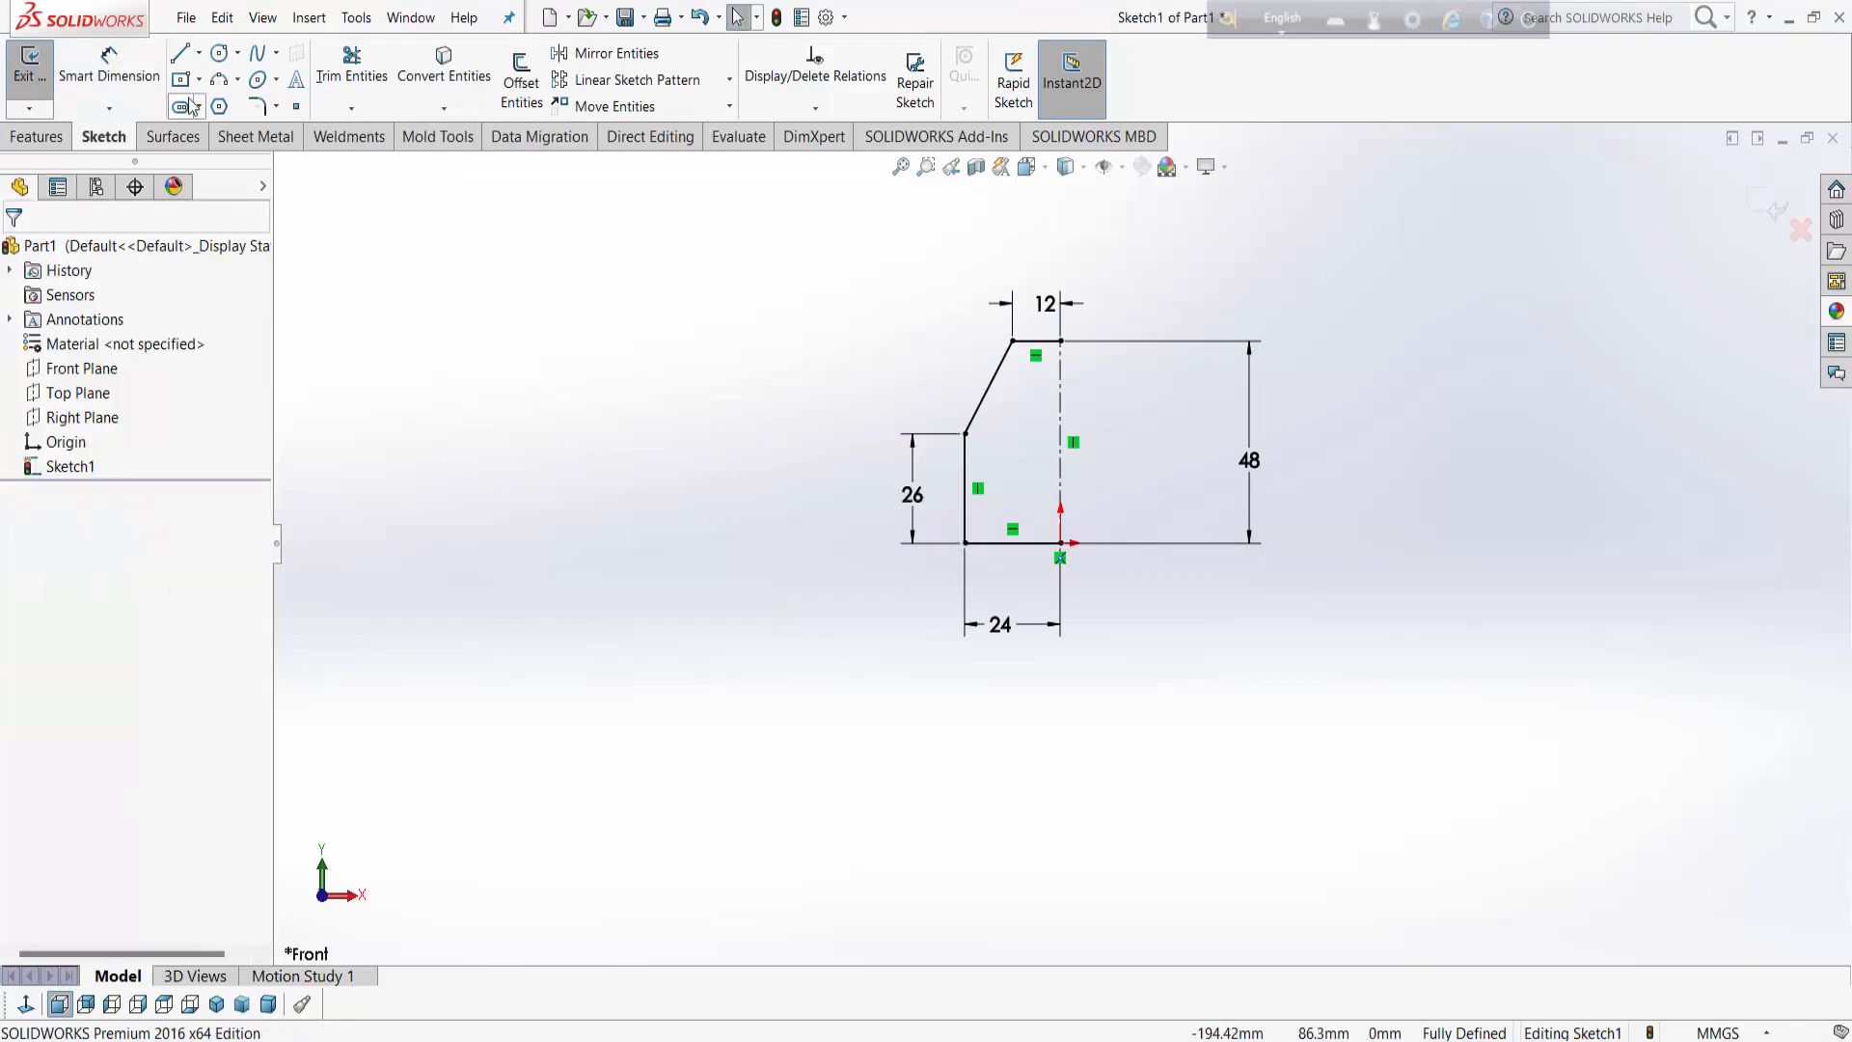
Step: Fillet the sketch corners at the sloped line's ends, using a 10 mm radius at its upper end and 20 mm at its lower end
click(258, 107)
click(1013, 345)
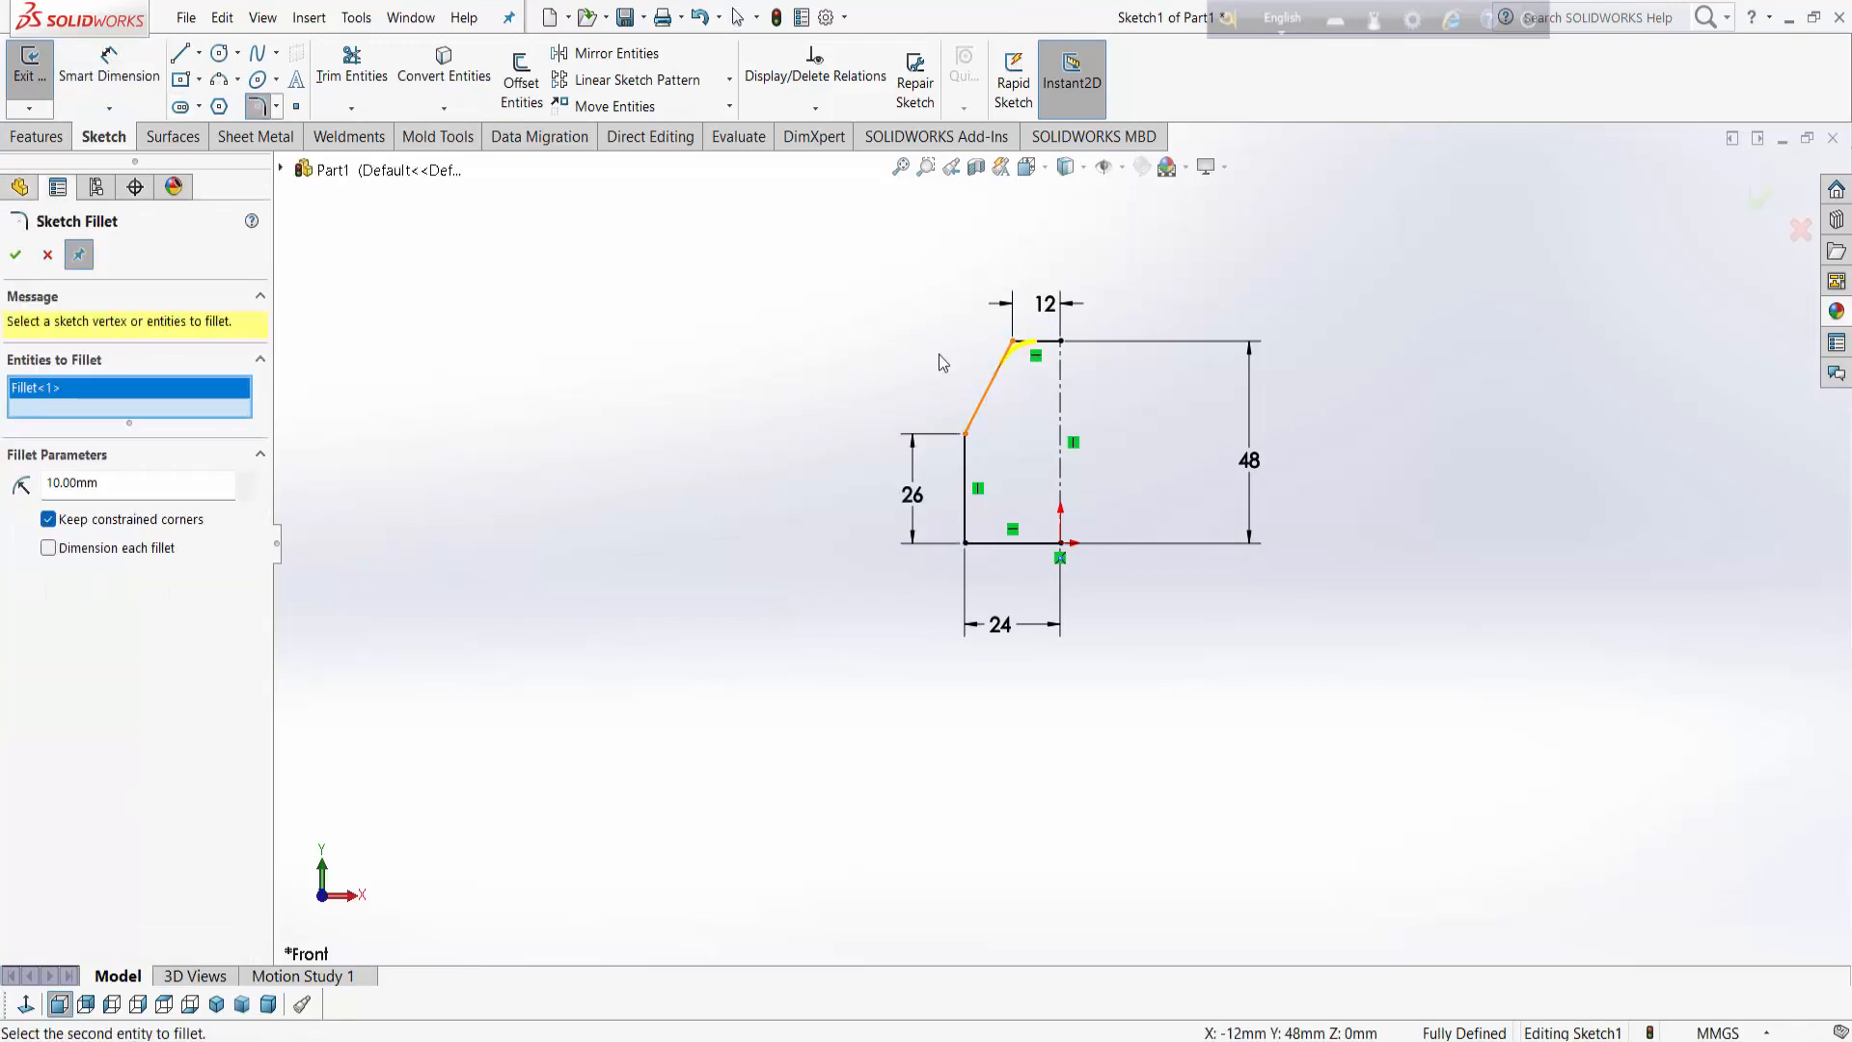
click(18, 255)
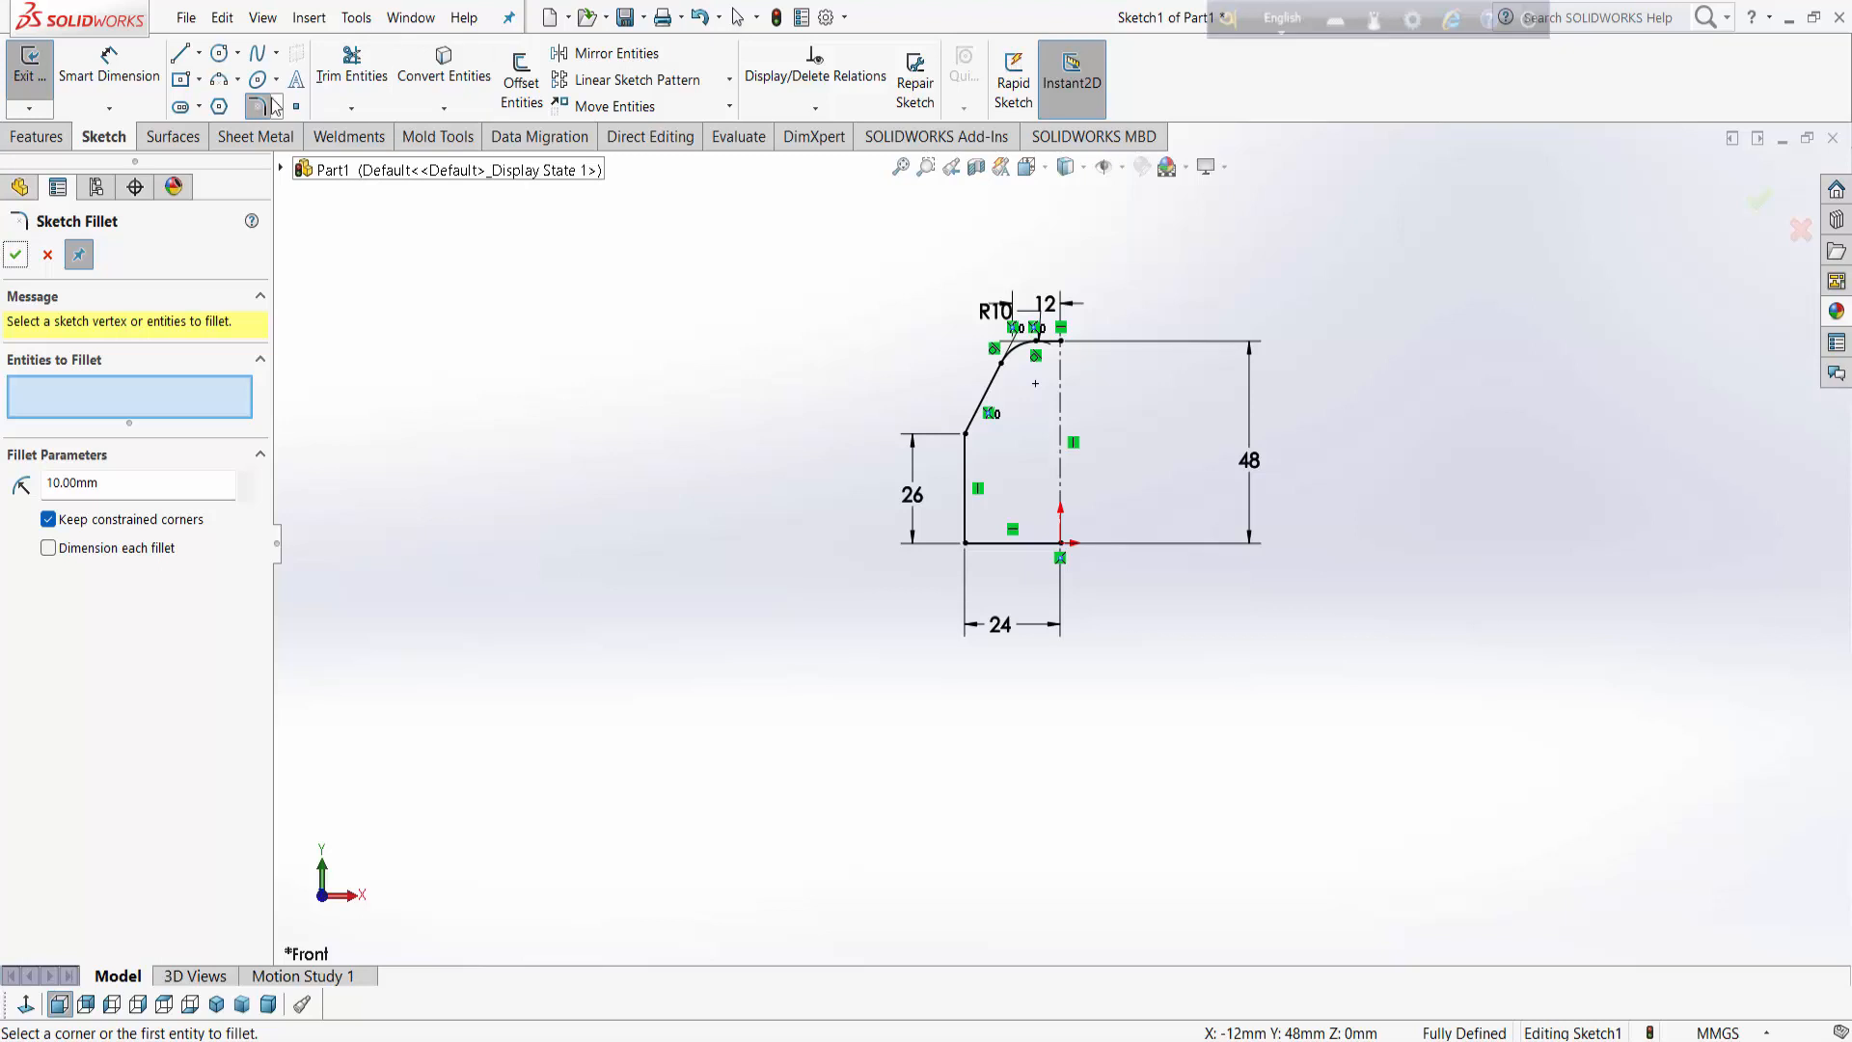
click(967, 436)
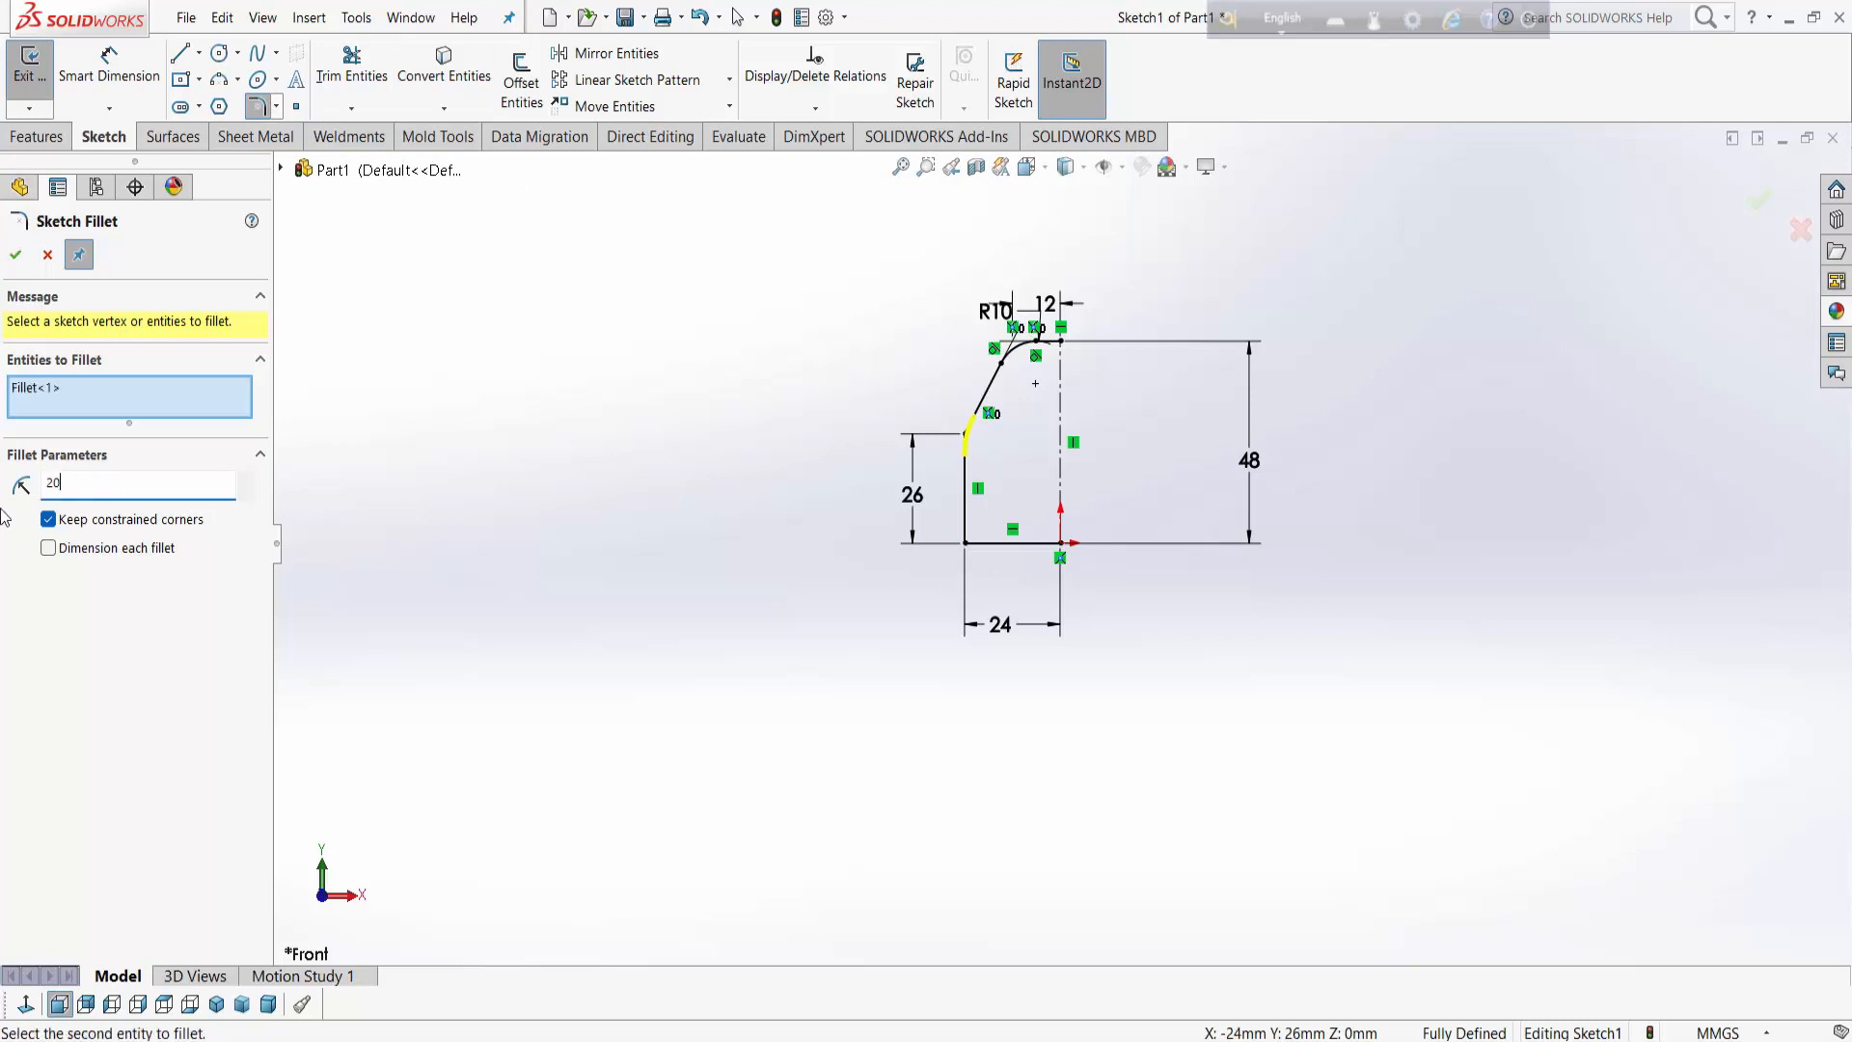
click(16, 256)
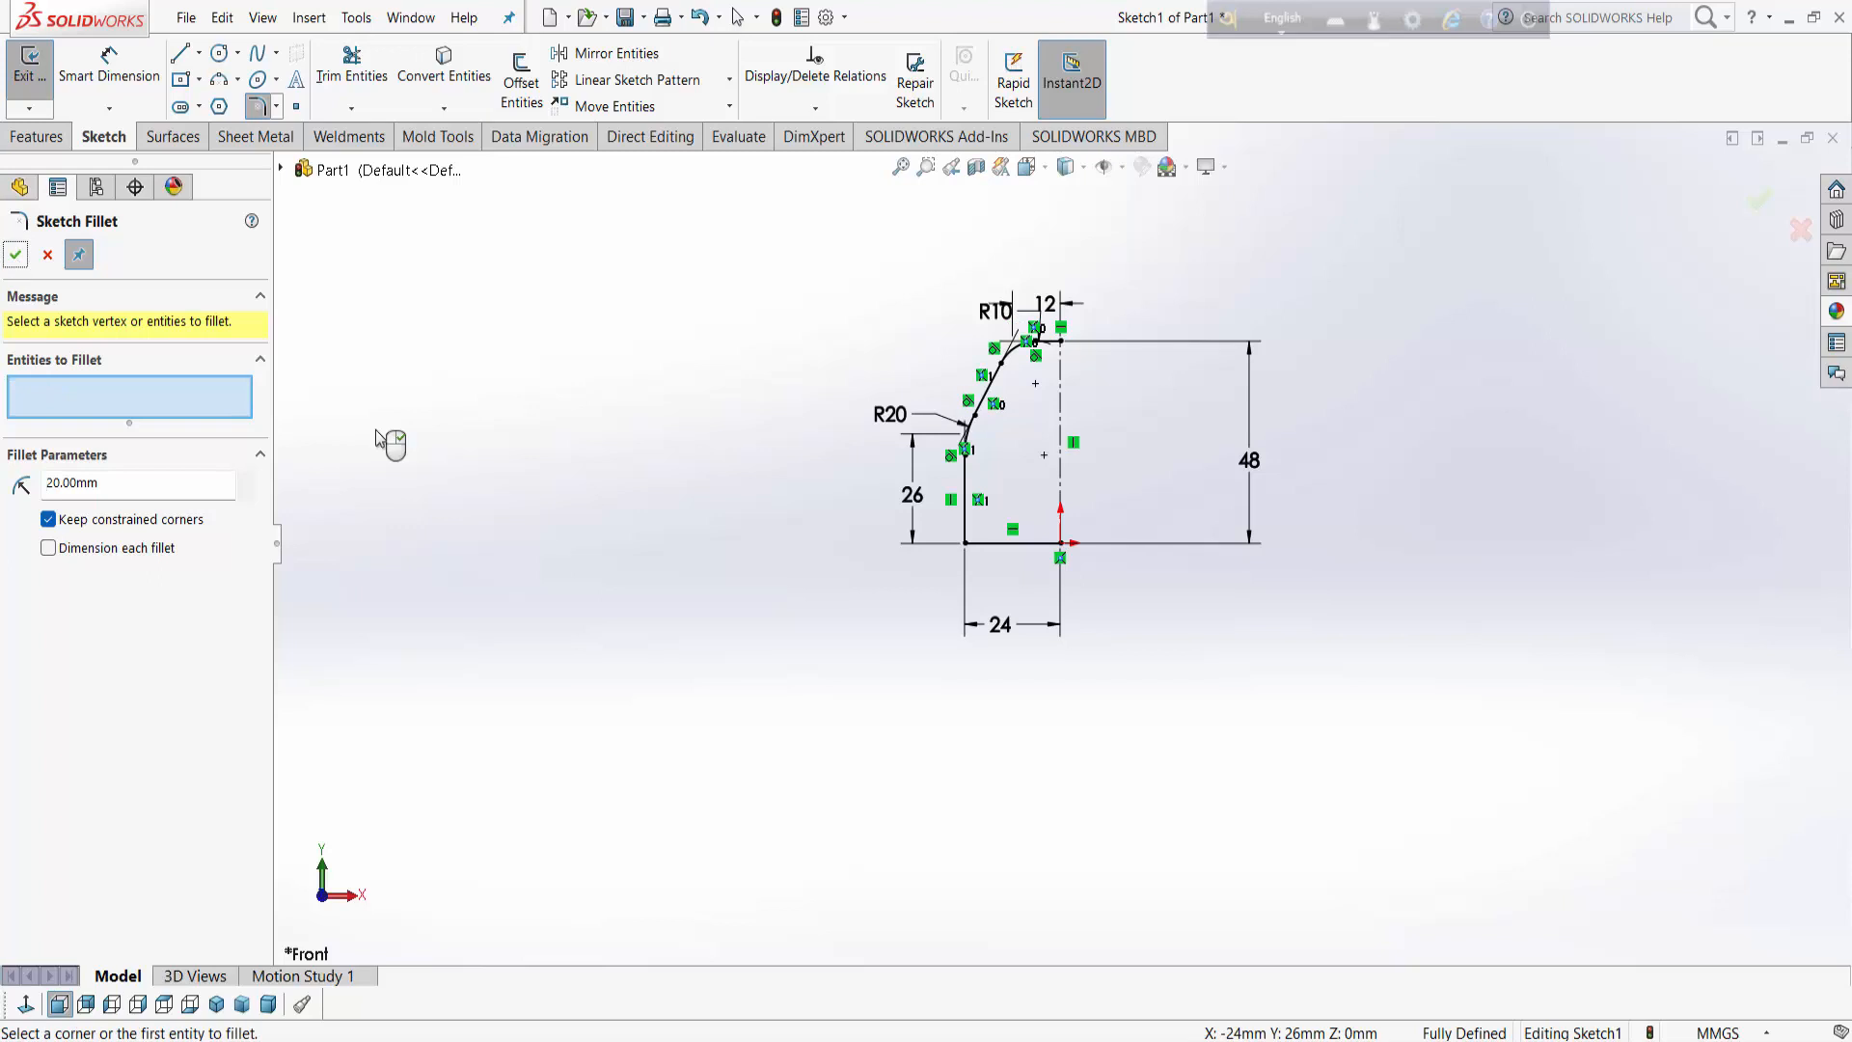
key(f)
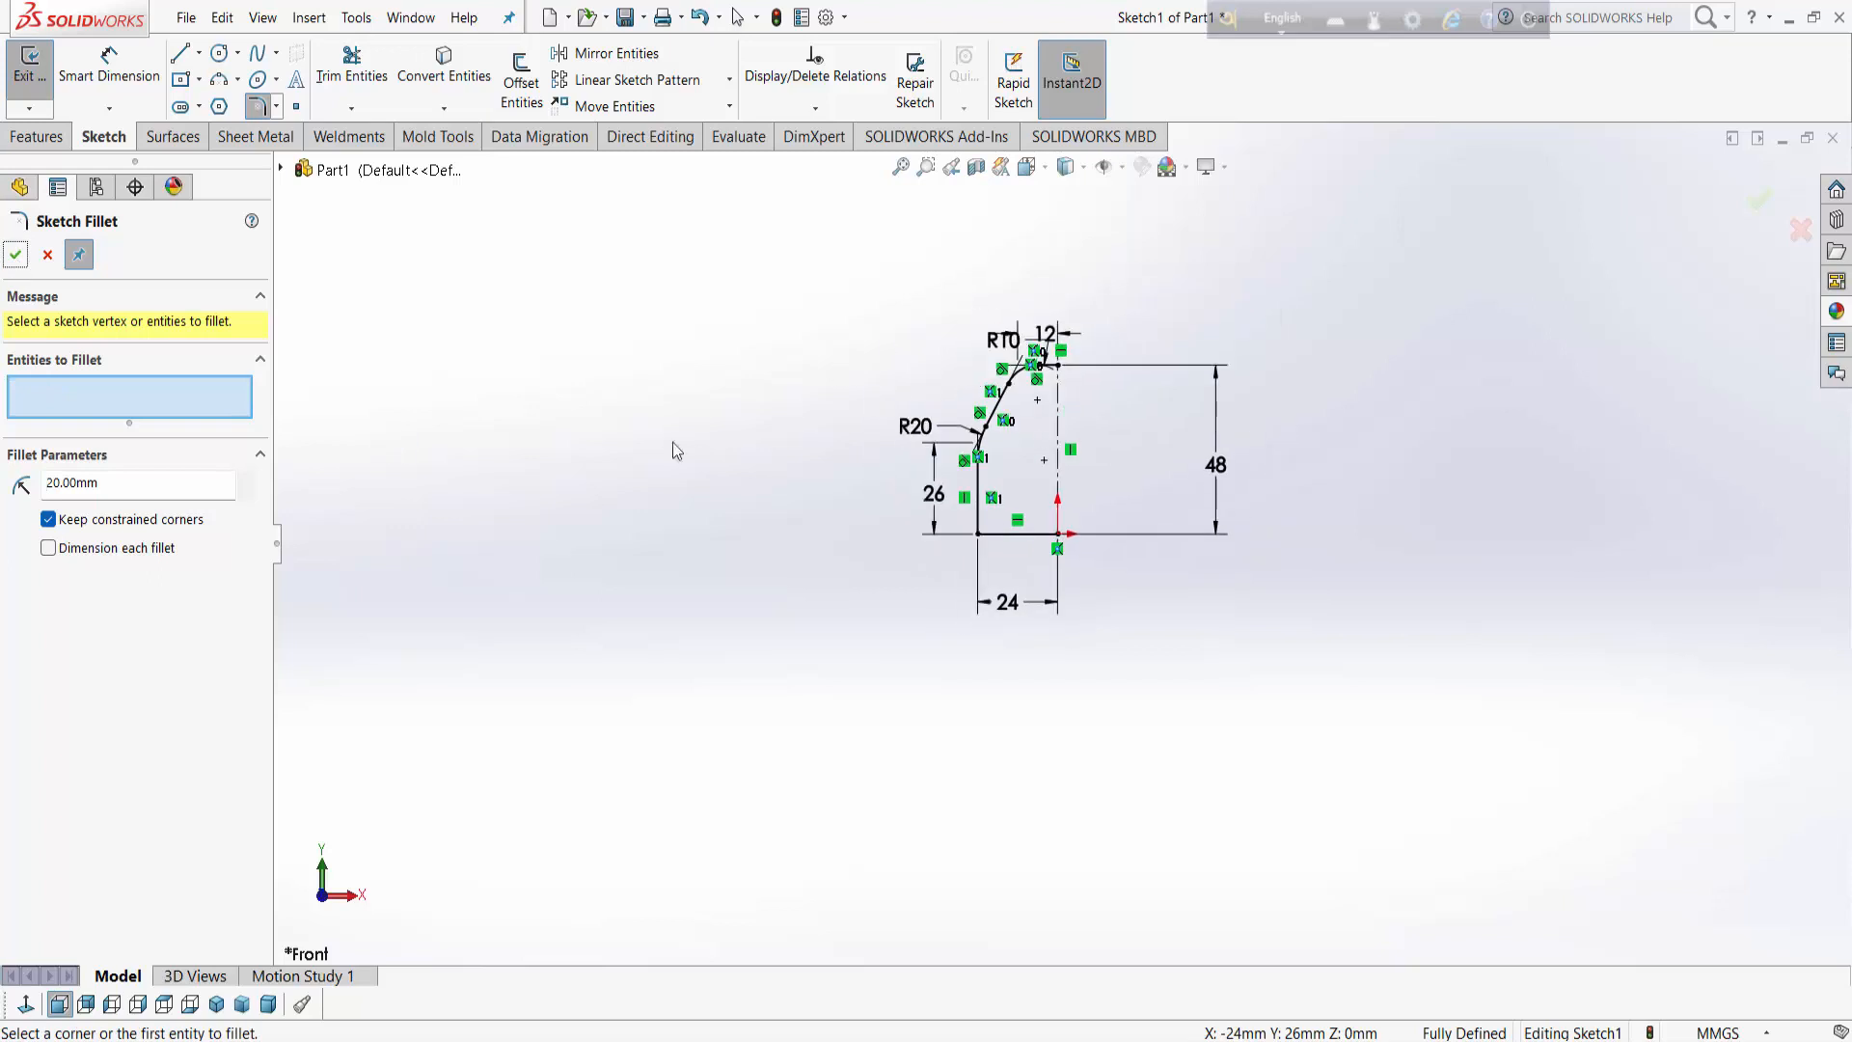
click(16, 255)
Step: Mirror the half profile about the vertical centerline, excluding the centerline itself from the mirrored entities and keeping the copy option
click(616, 53)
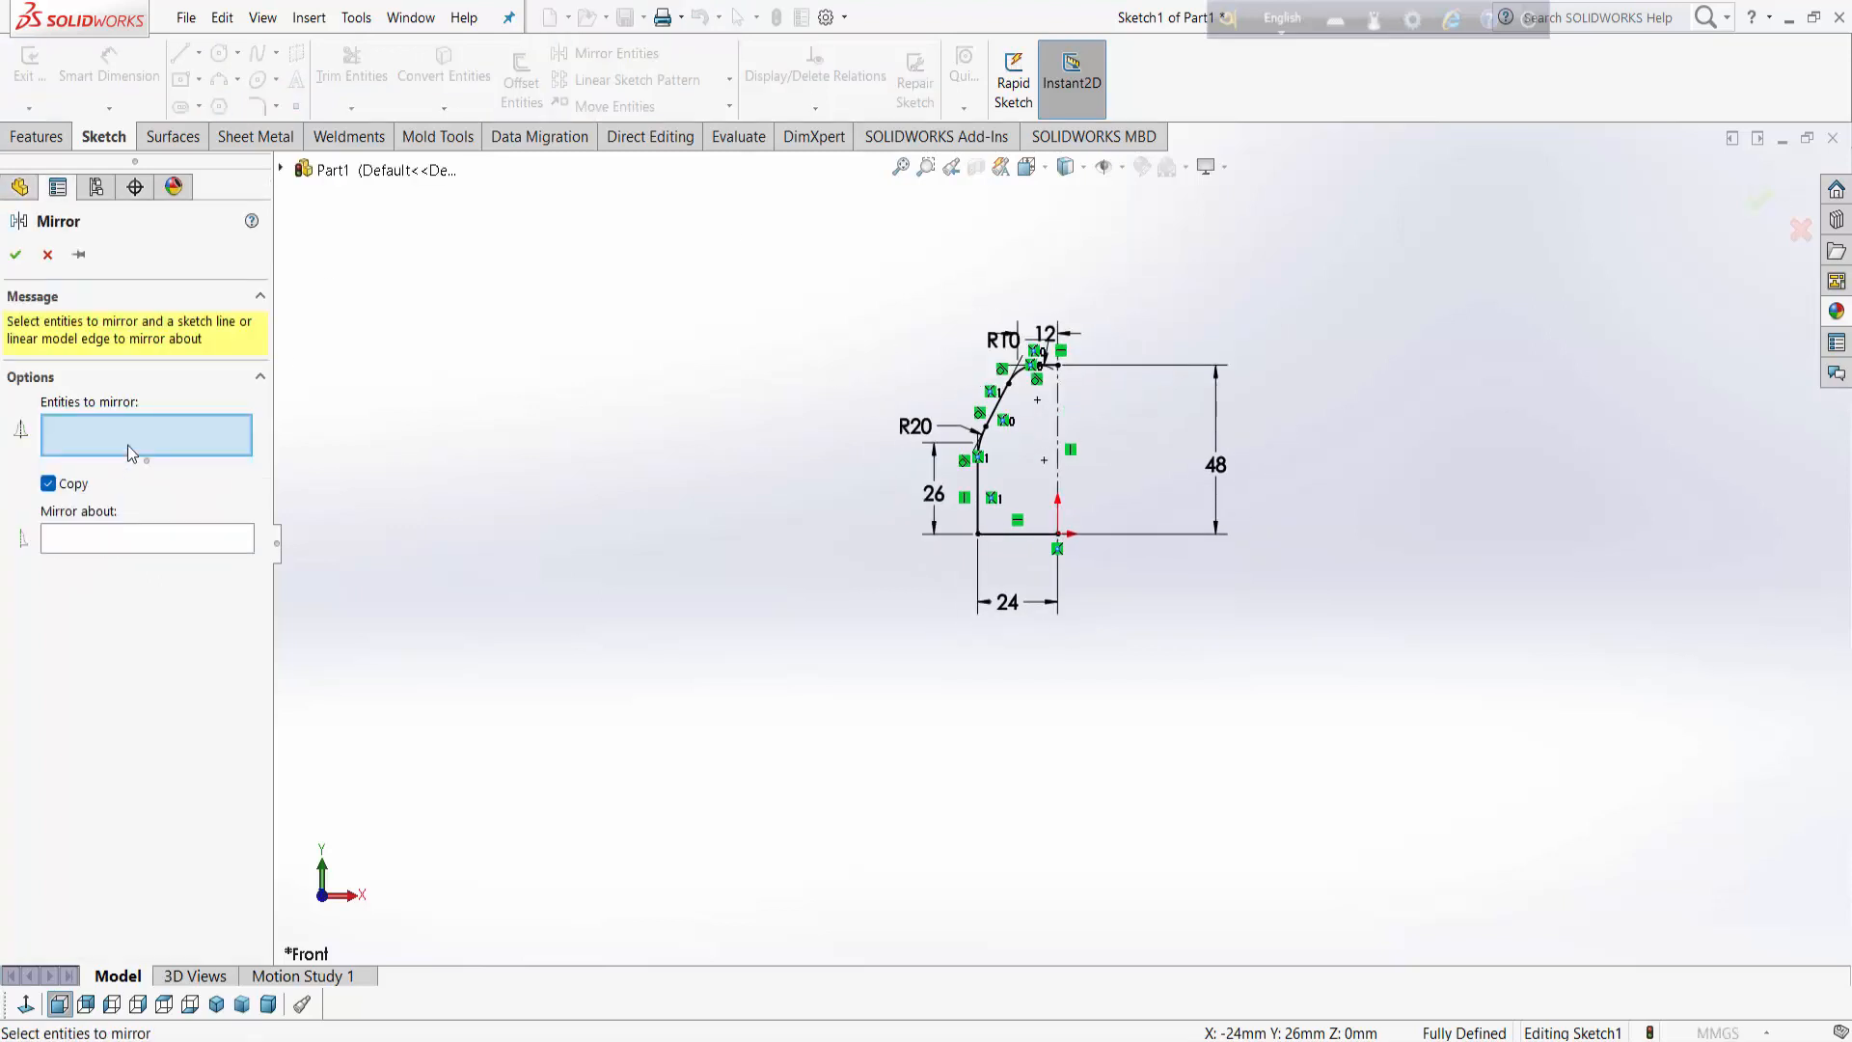
mouse_move(812, 228)
mouse_down()
mouse_move(998, 565)
mouse_move(1061, 637)
mouse_up()
scroll(1065, 466, down, 3)
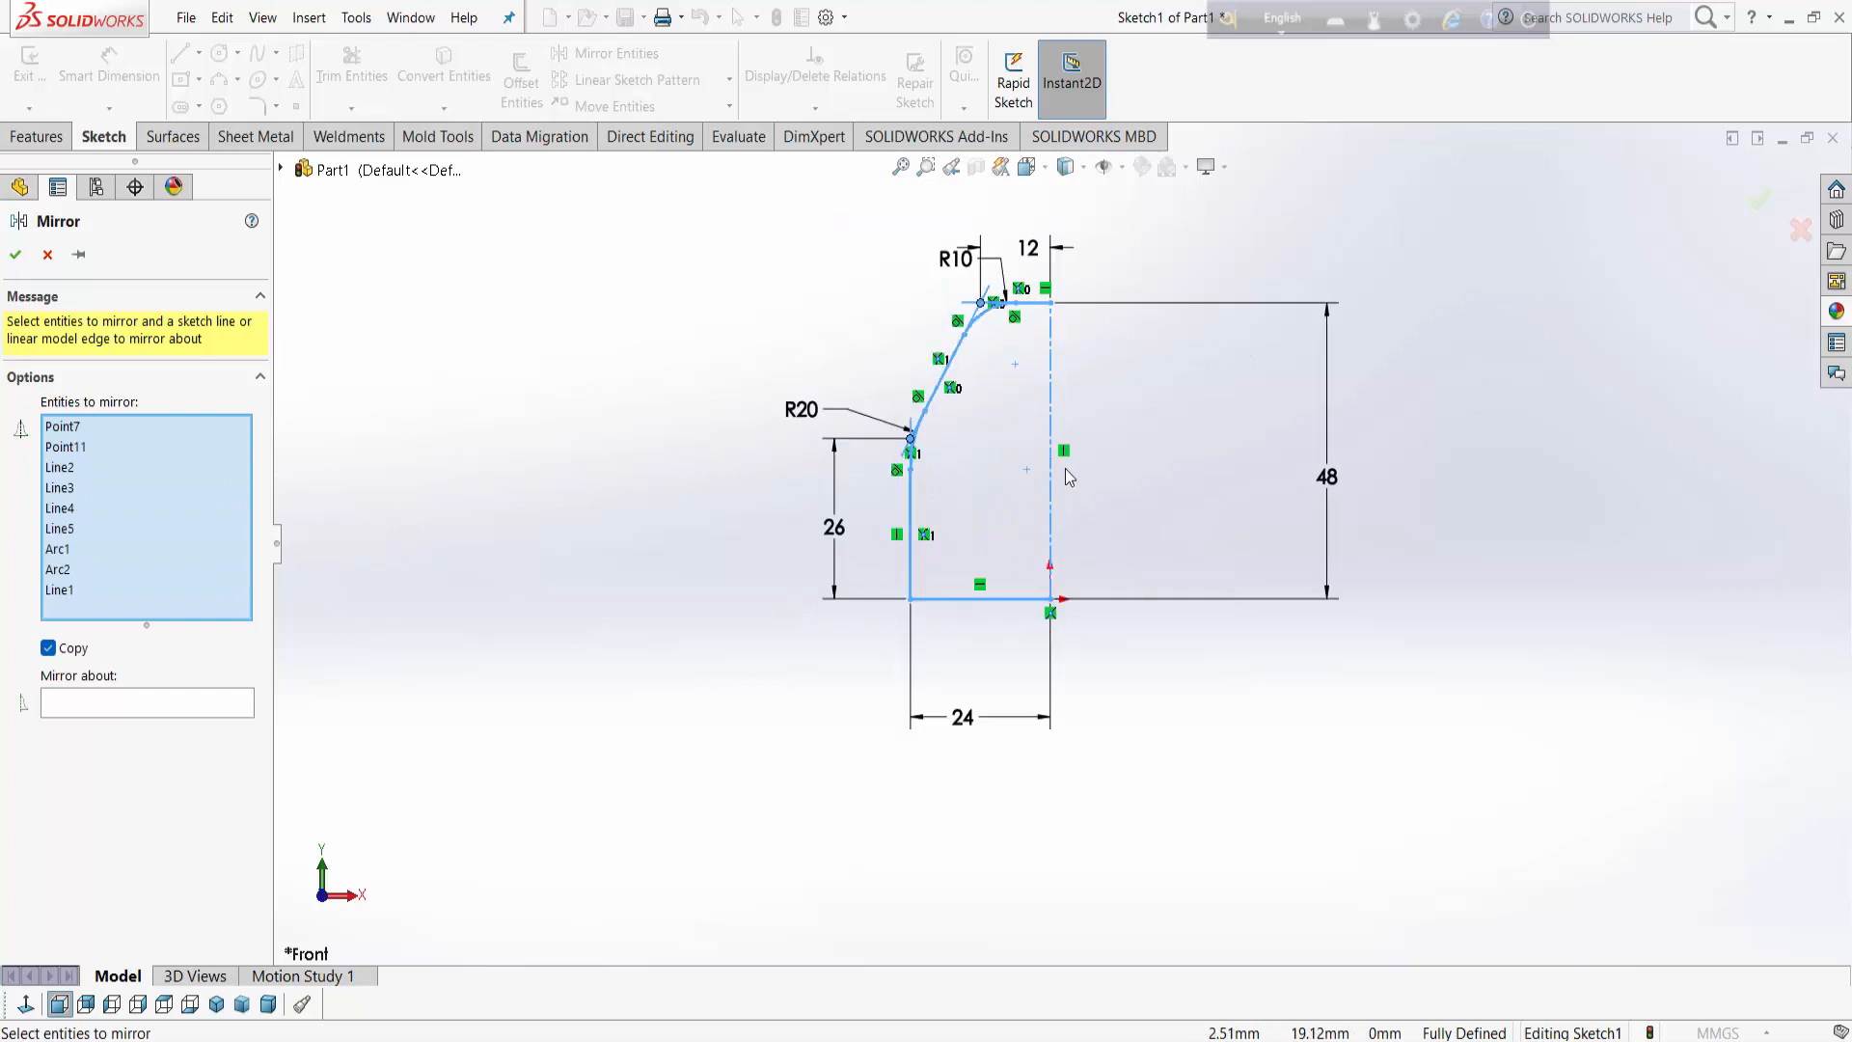
click(55, 592)
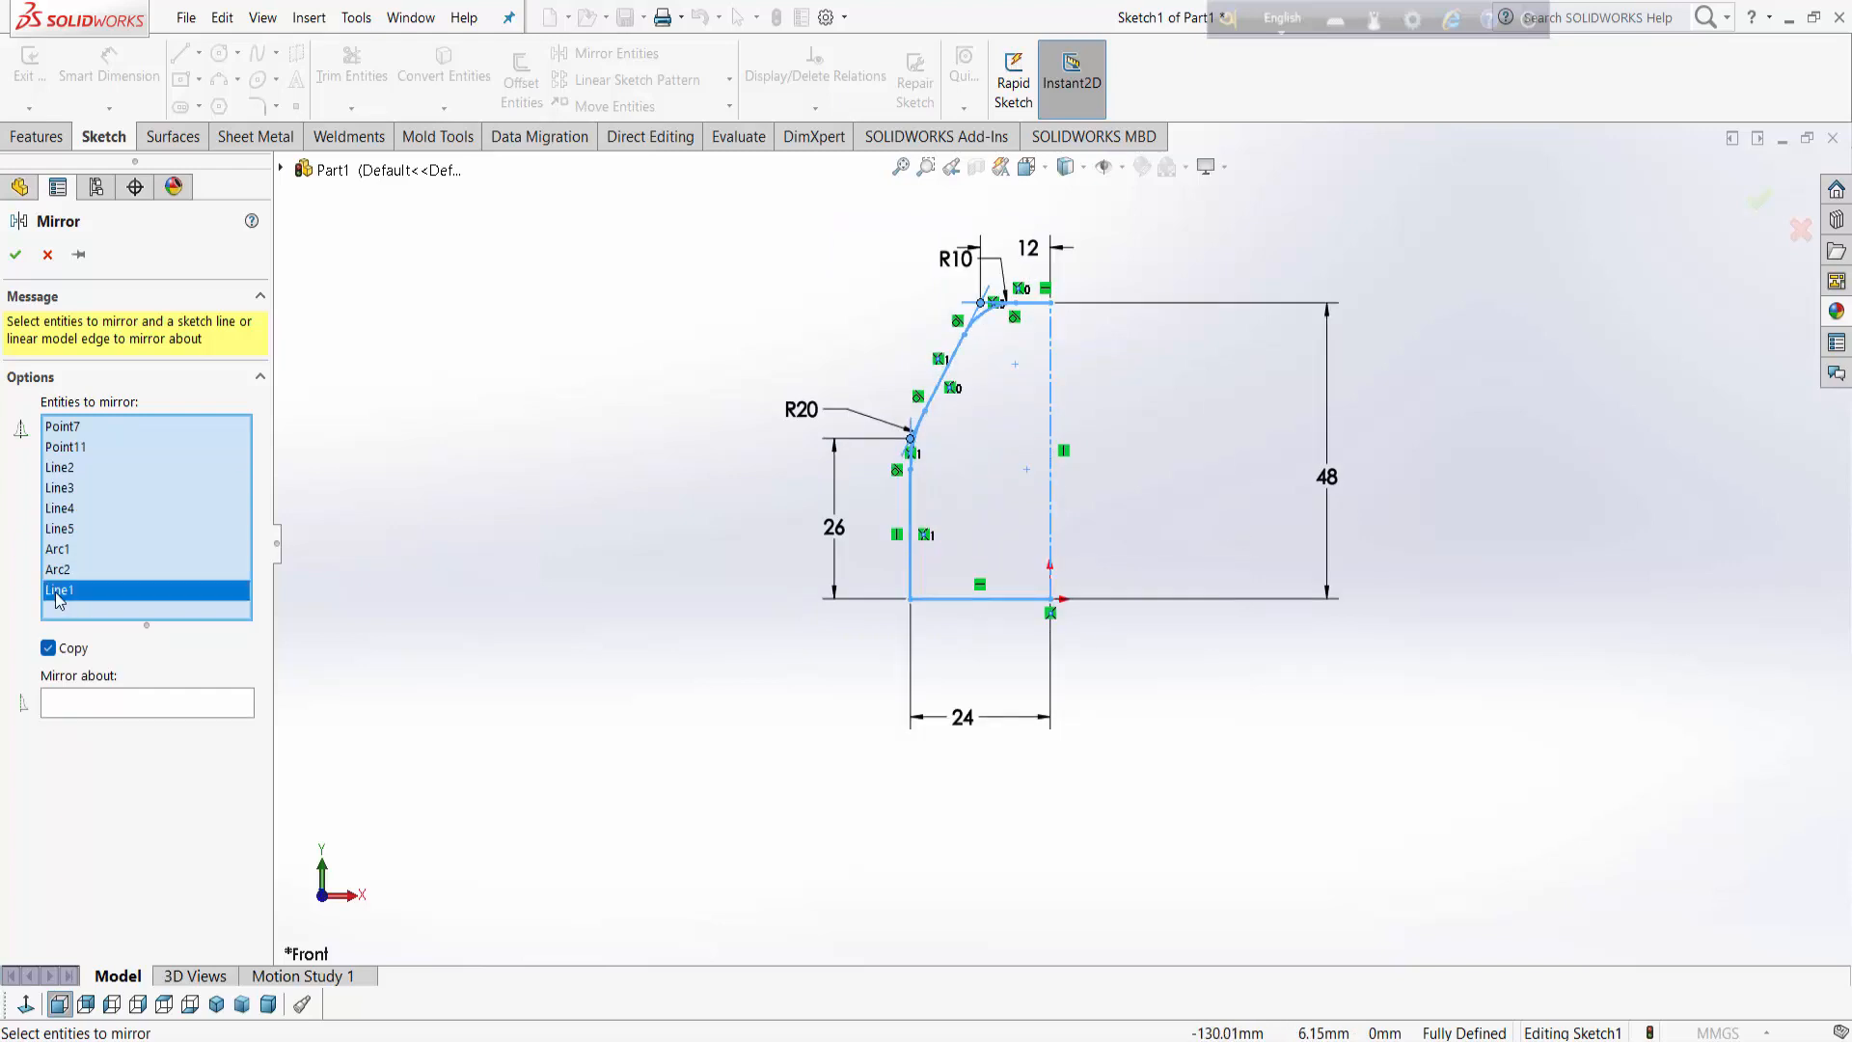
key(Delete)
click(75, 681)
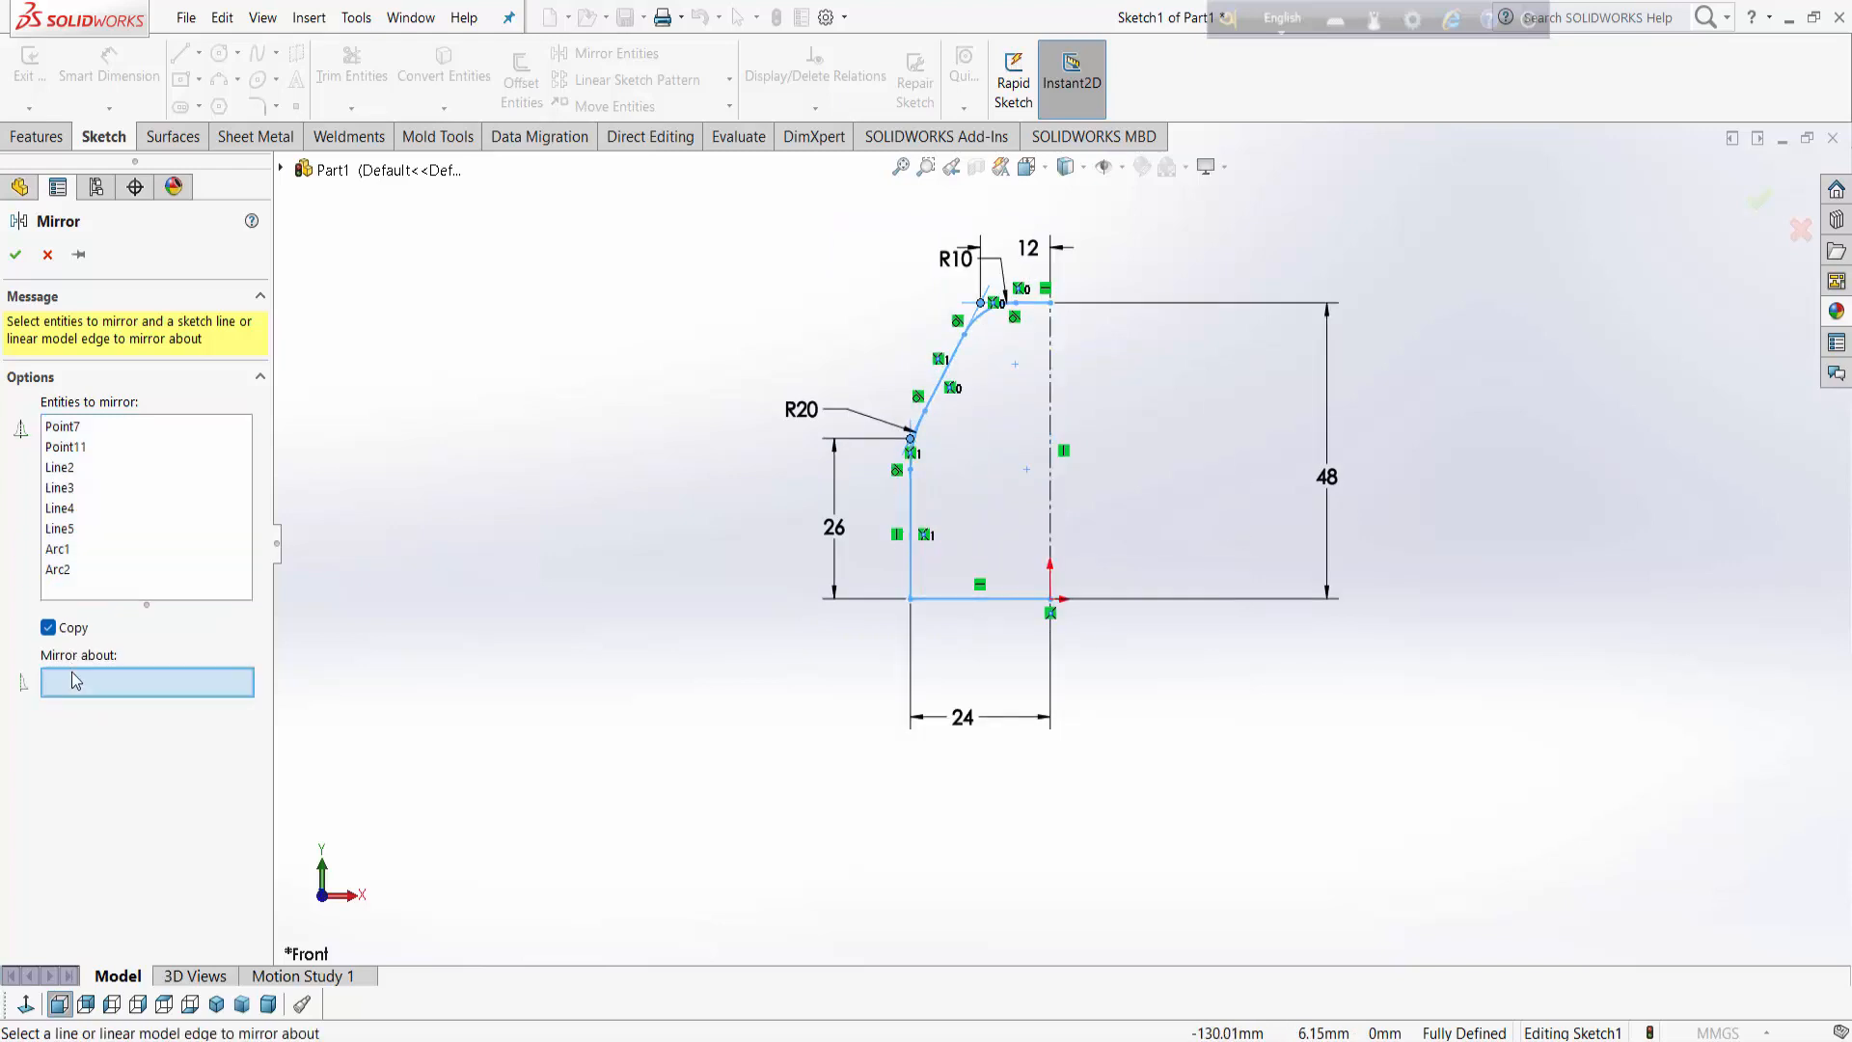
click(1050, 492)
click(1757, 203)
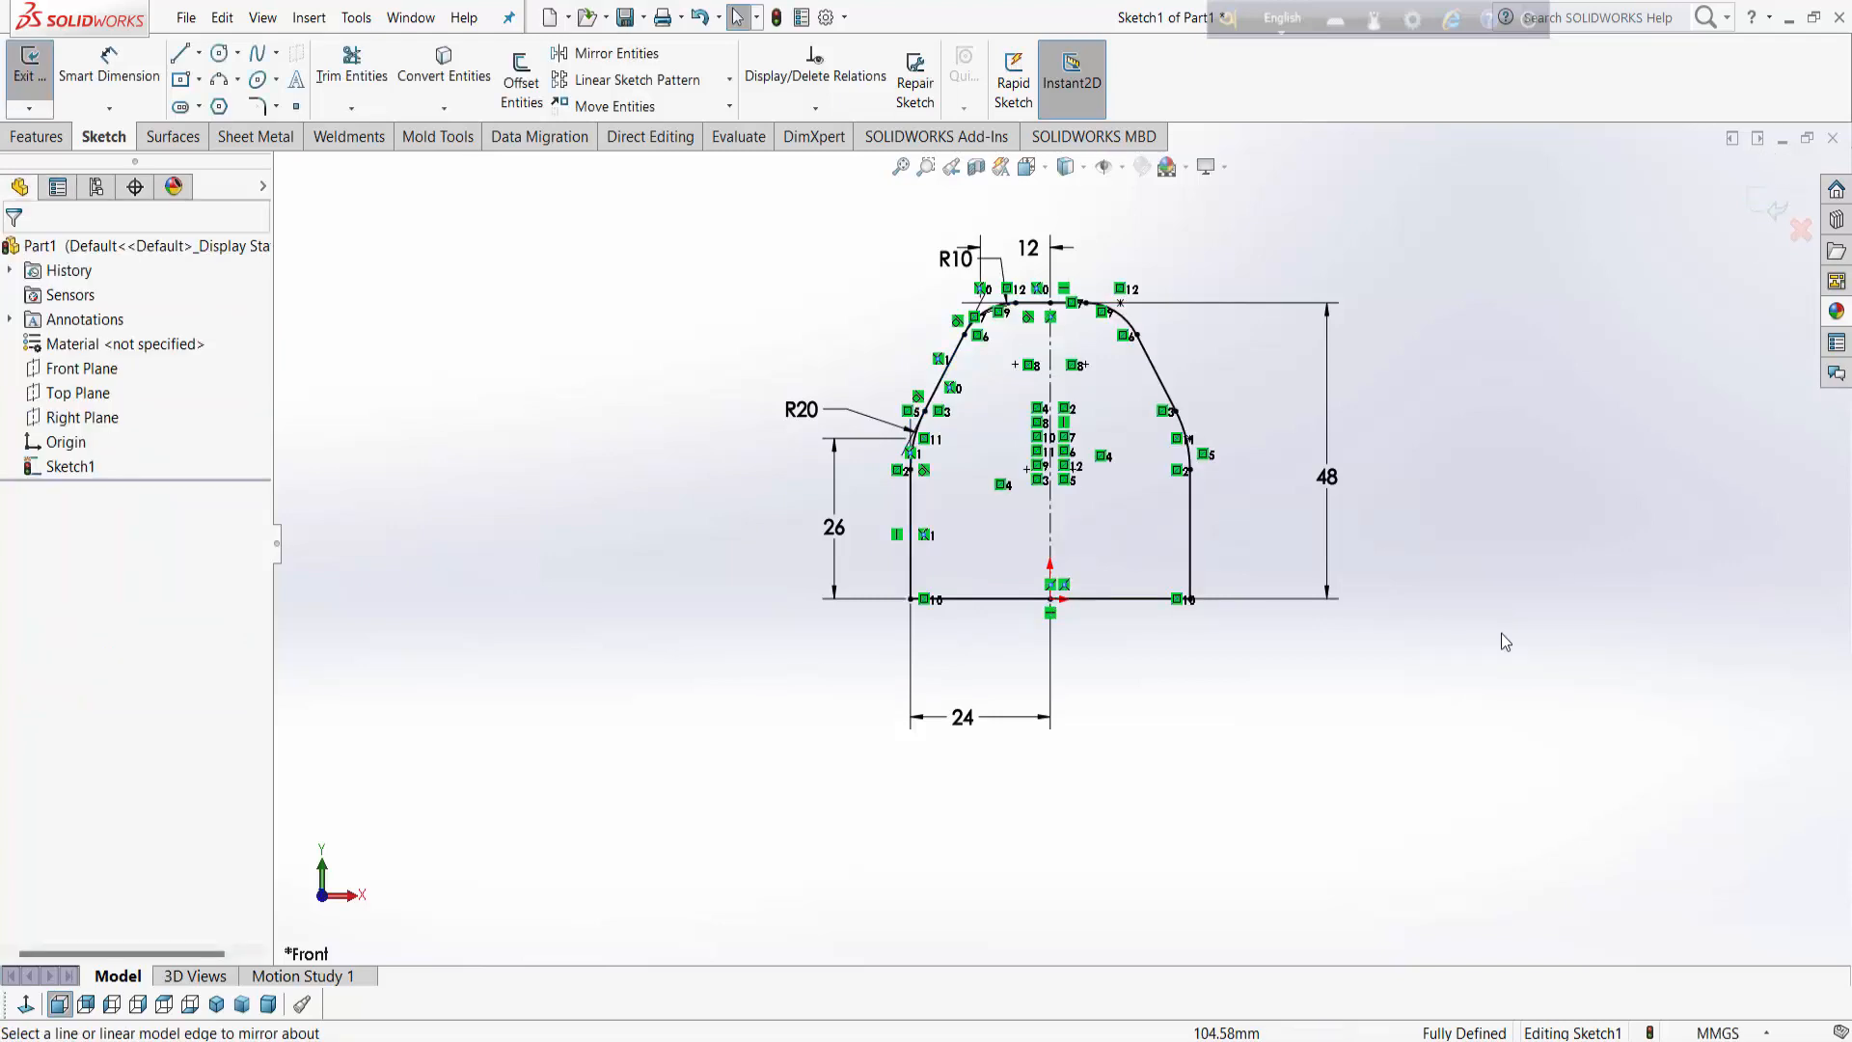
Step: Extrude the mirrored profile as a boss with a blind depth of 20 mm
scroll(1244, 651, up, 2)
click(36, 136)
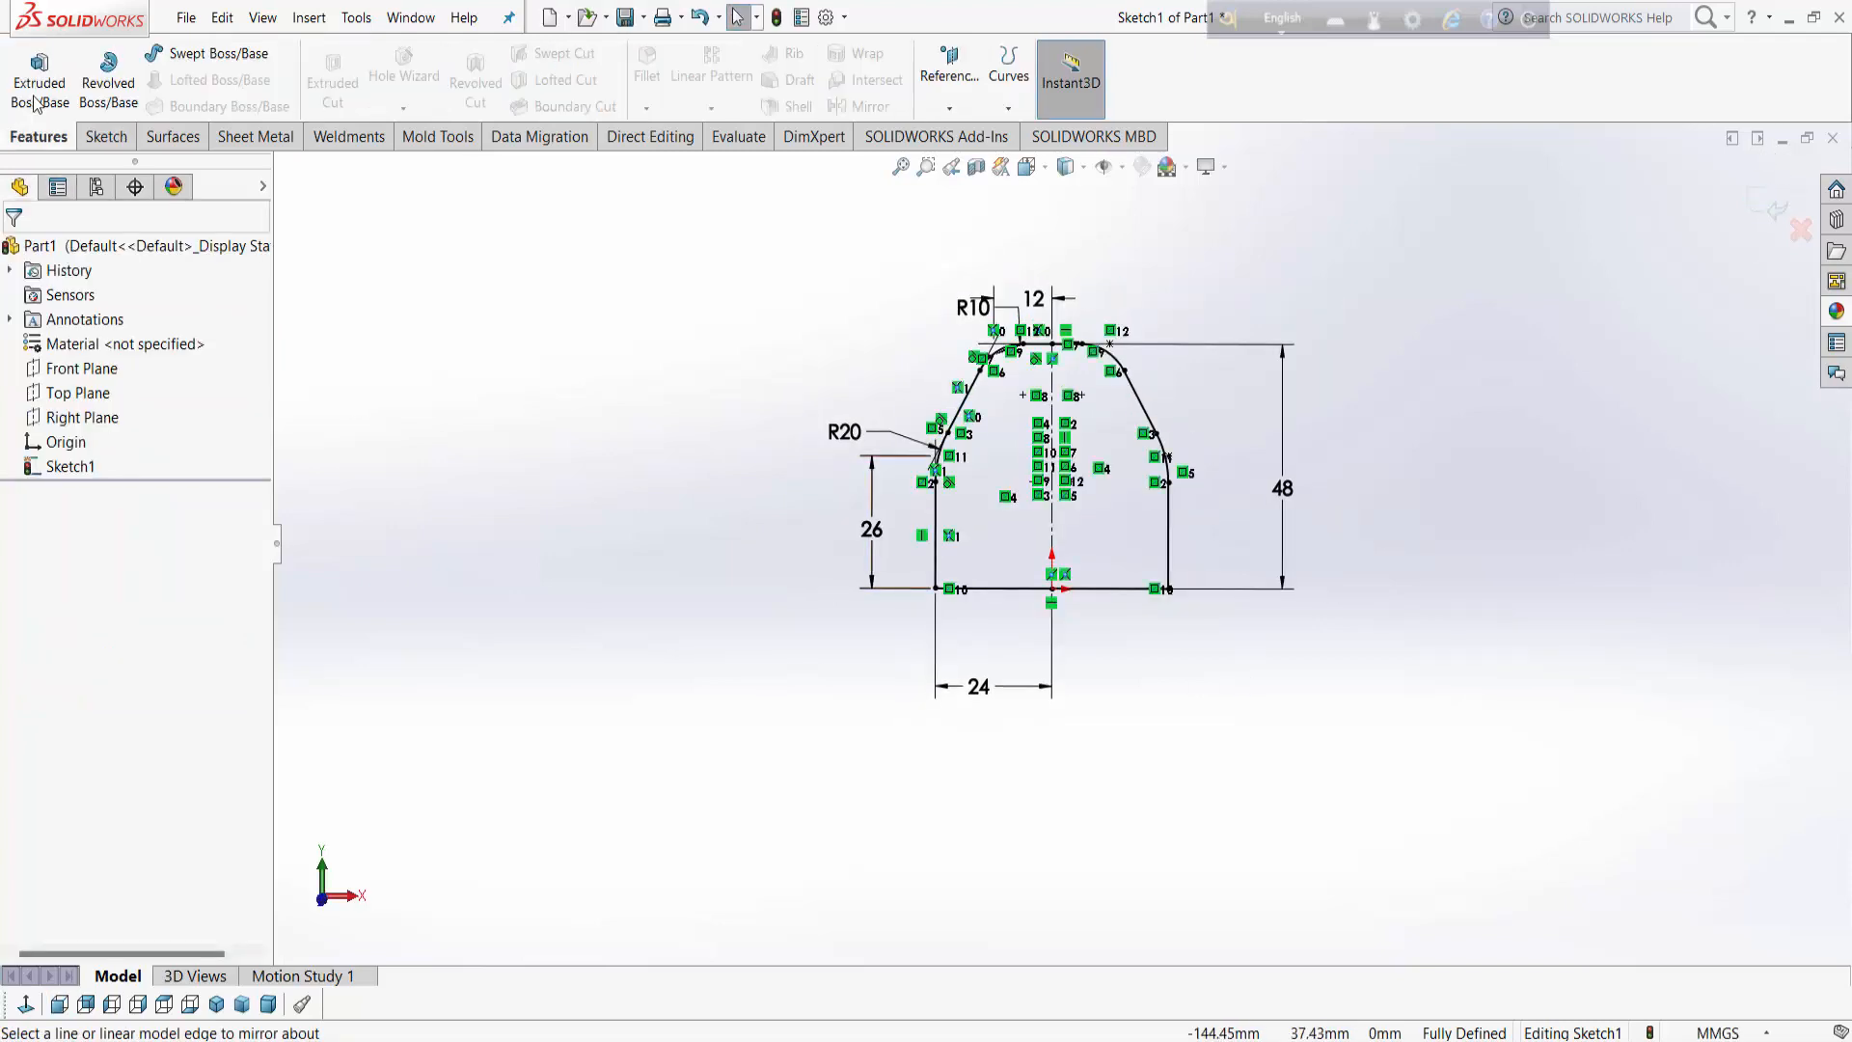
click(40, 92)
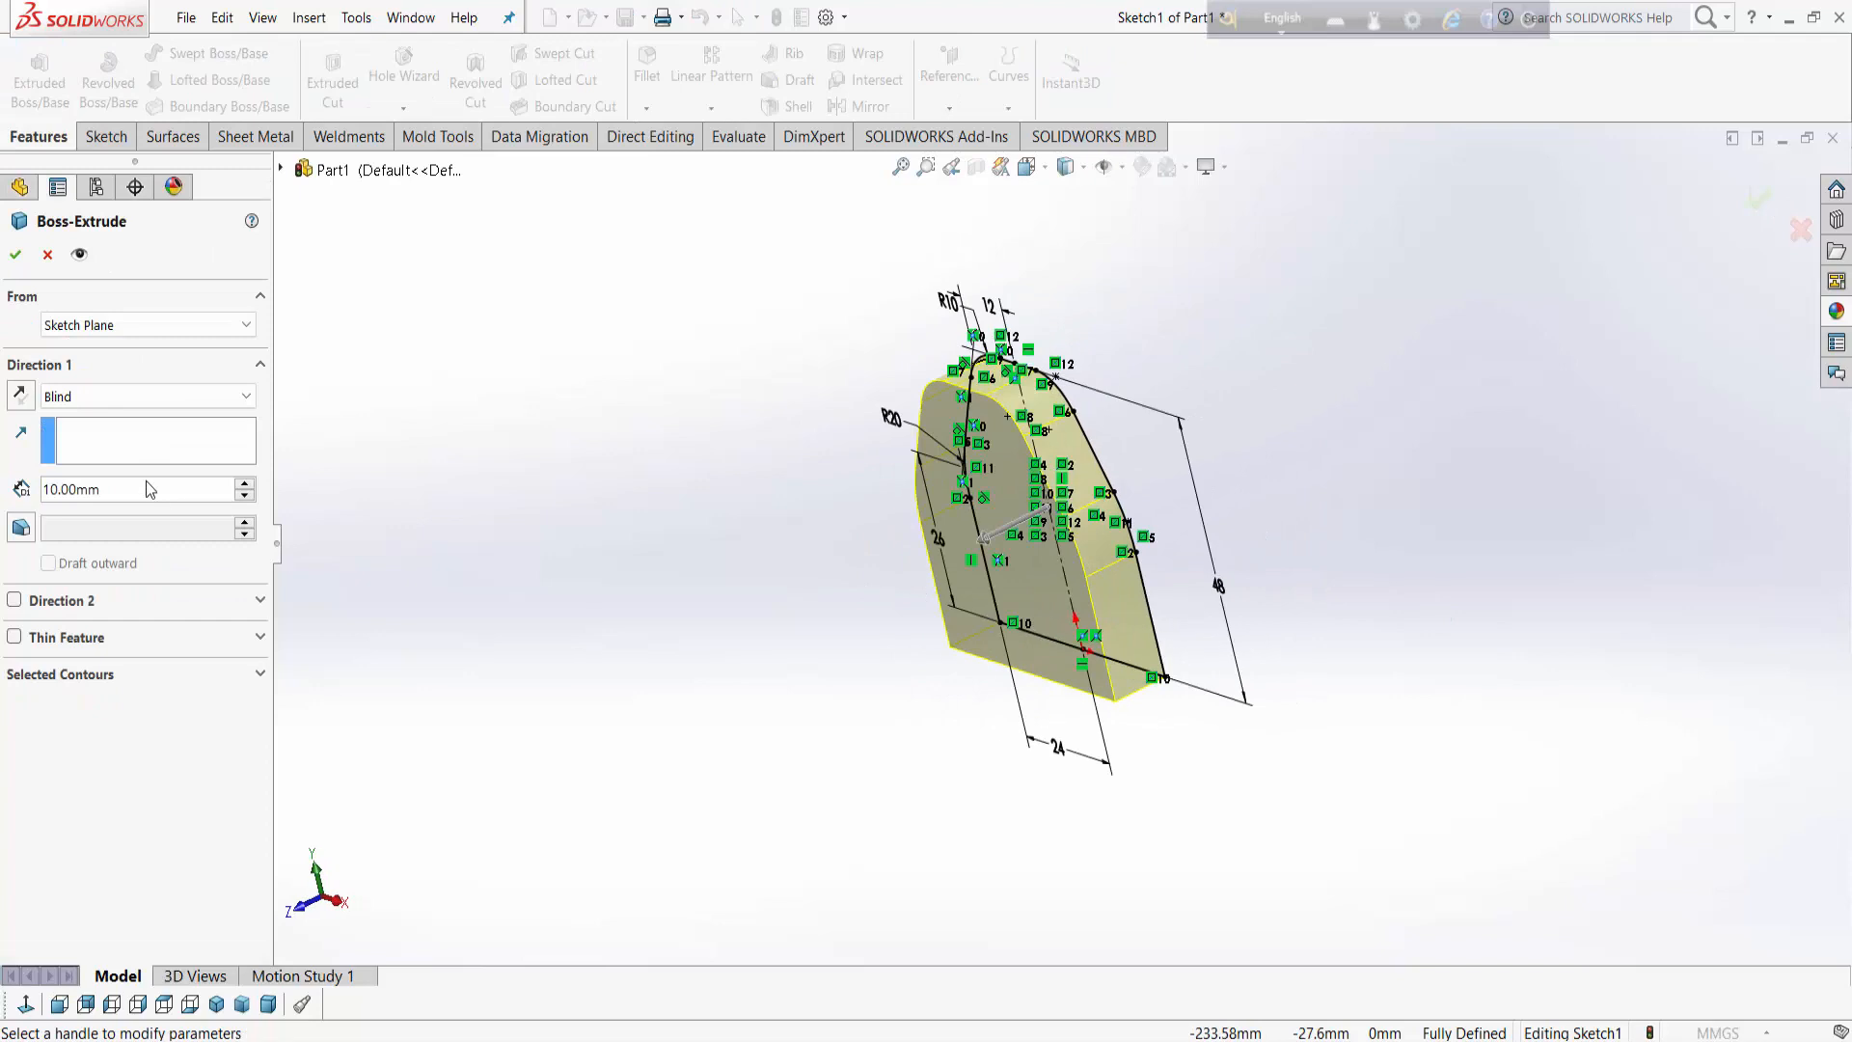
text(20)
key(Return)
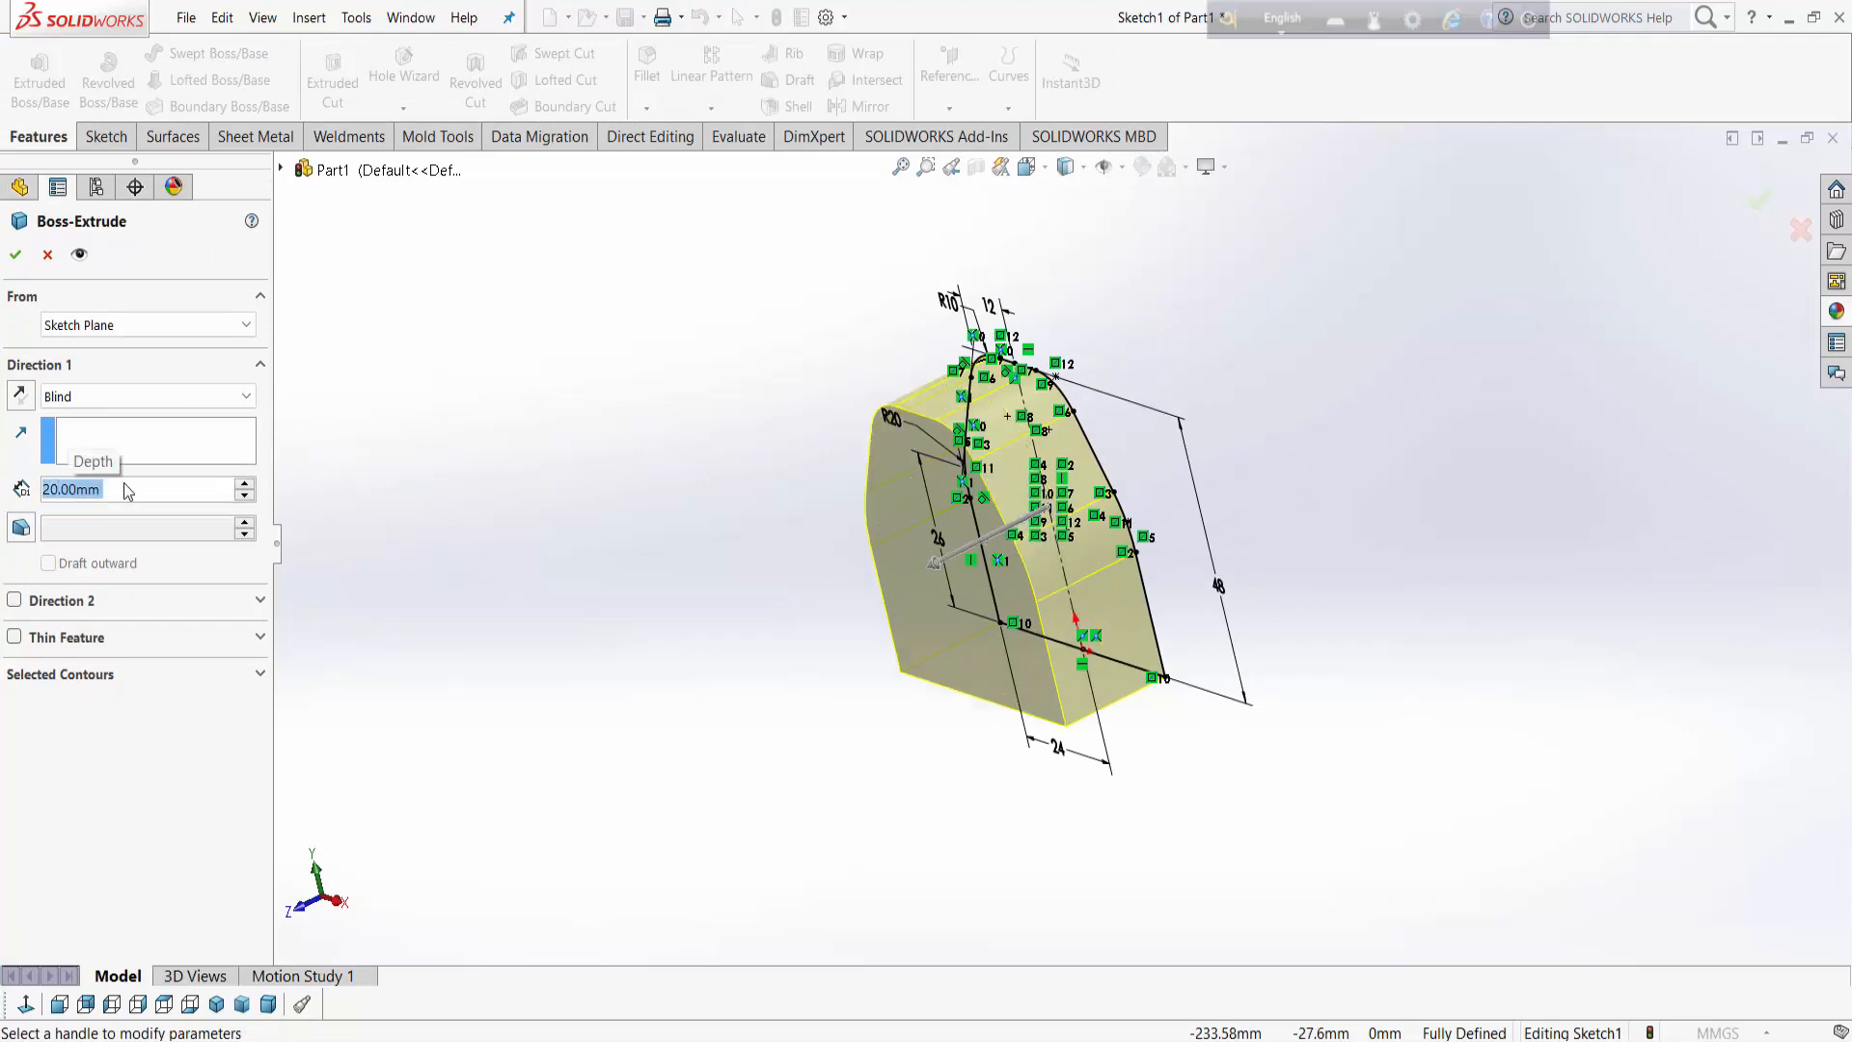
click(15, 255)
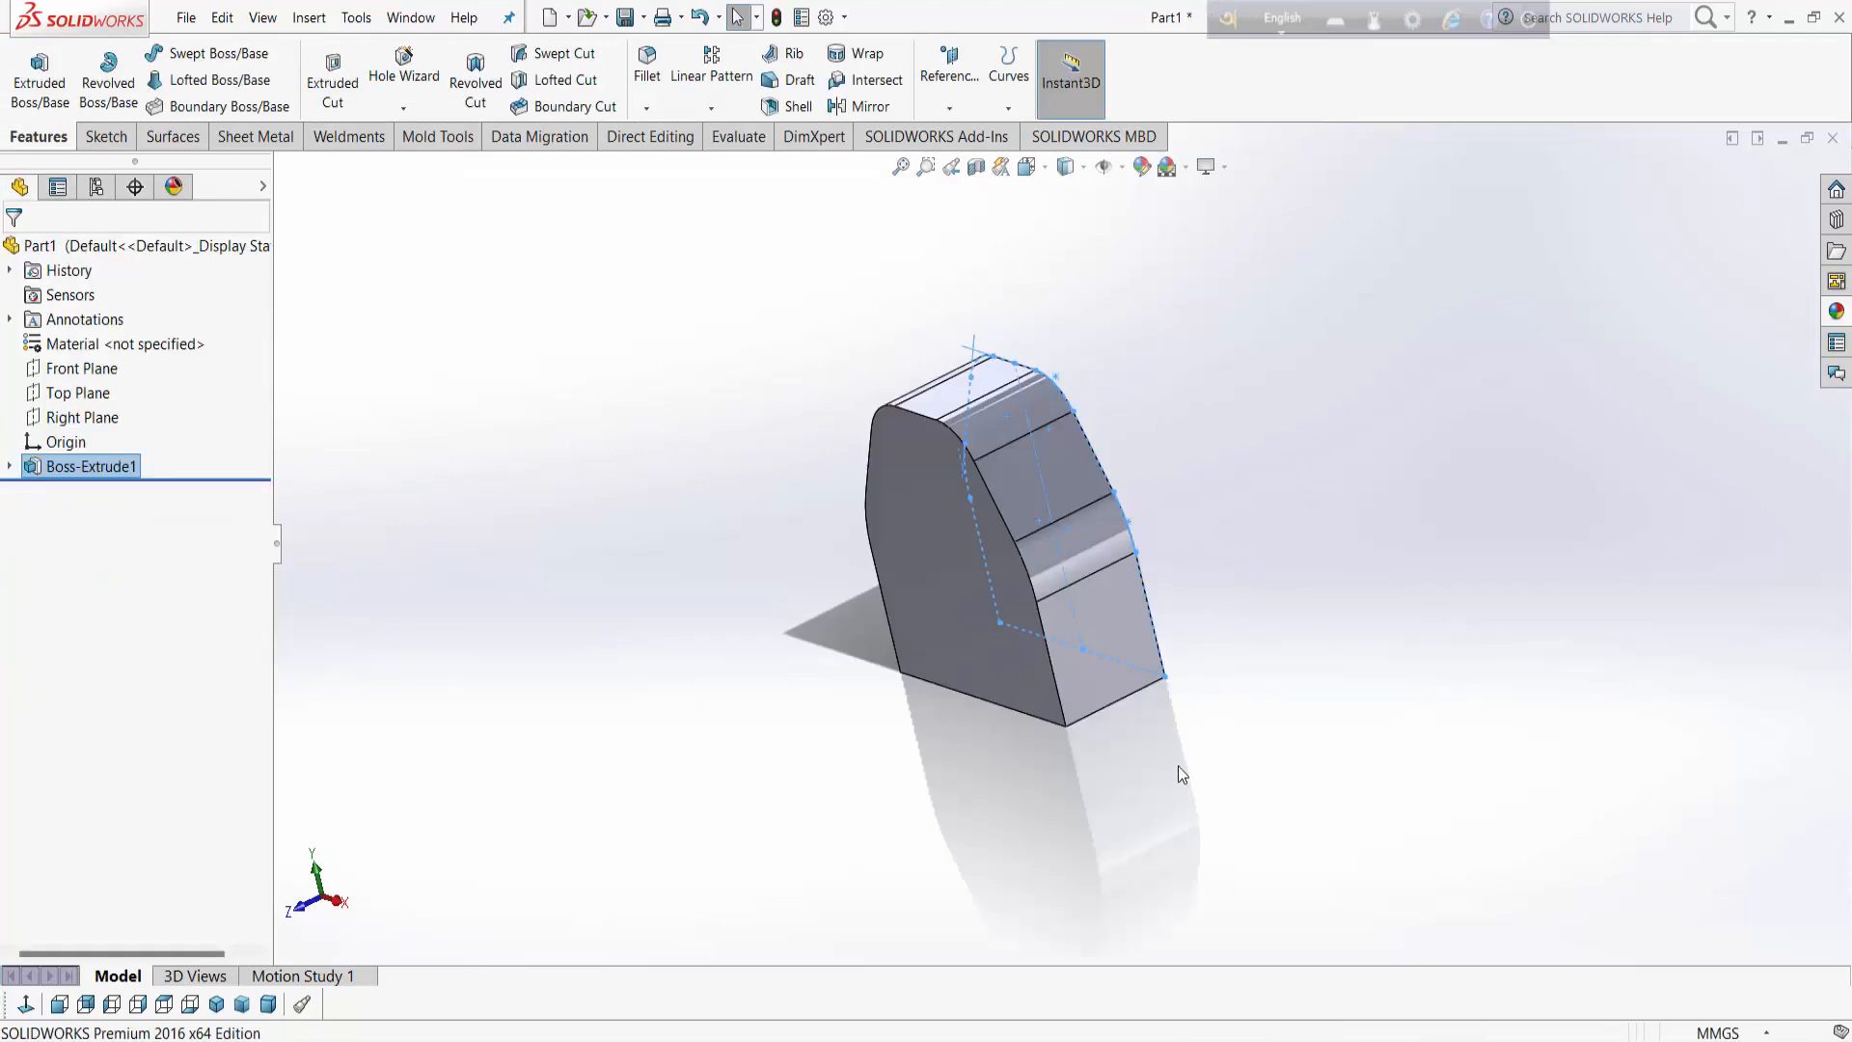
Step: Start a sketch on the body's front face and draw a three-point arc between its bottom corners, curving upward with a radius of about 101 mm
middle_drag(1178, 766, 1293, 663)
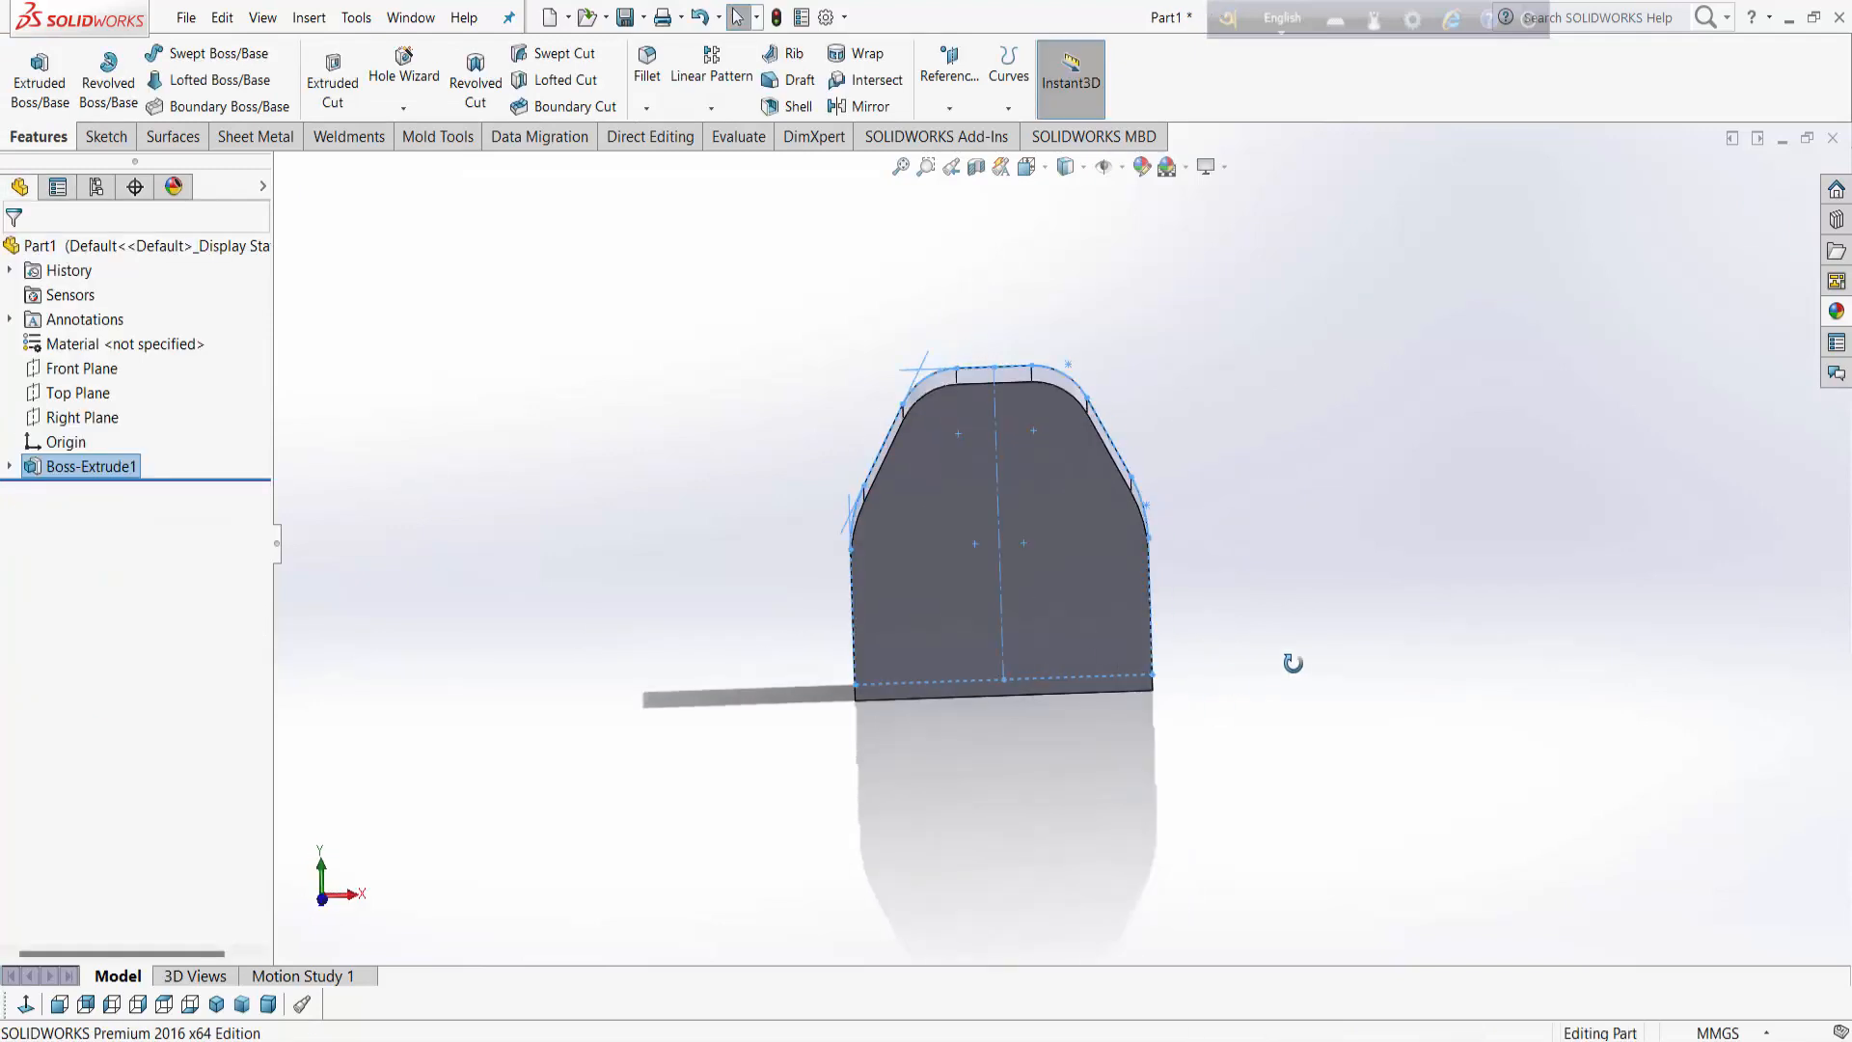
right_click(1034, 621)
click(1072, 495)
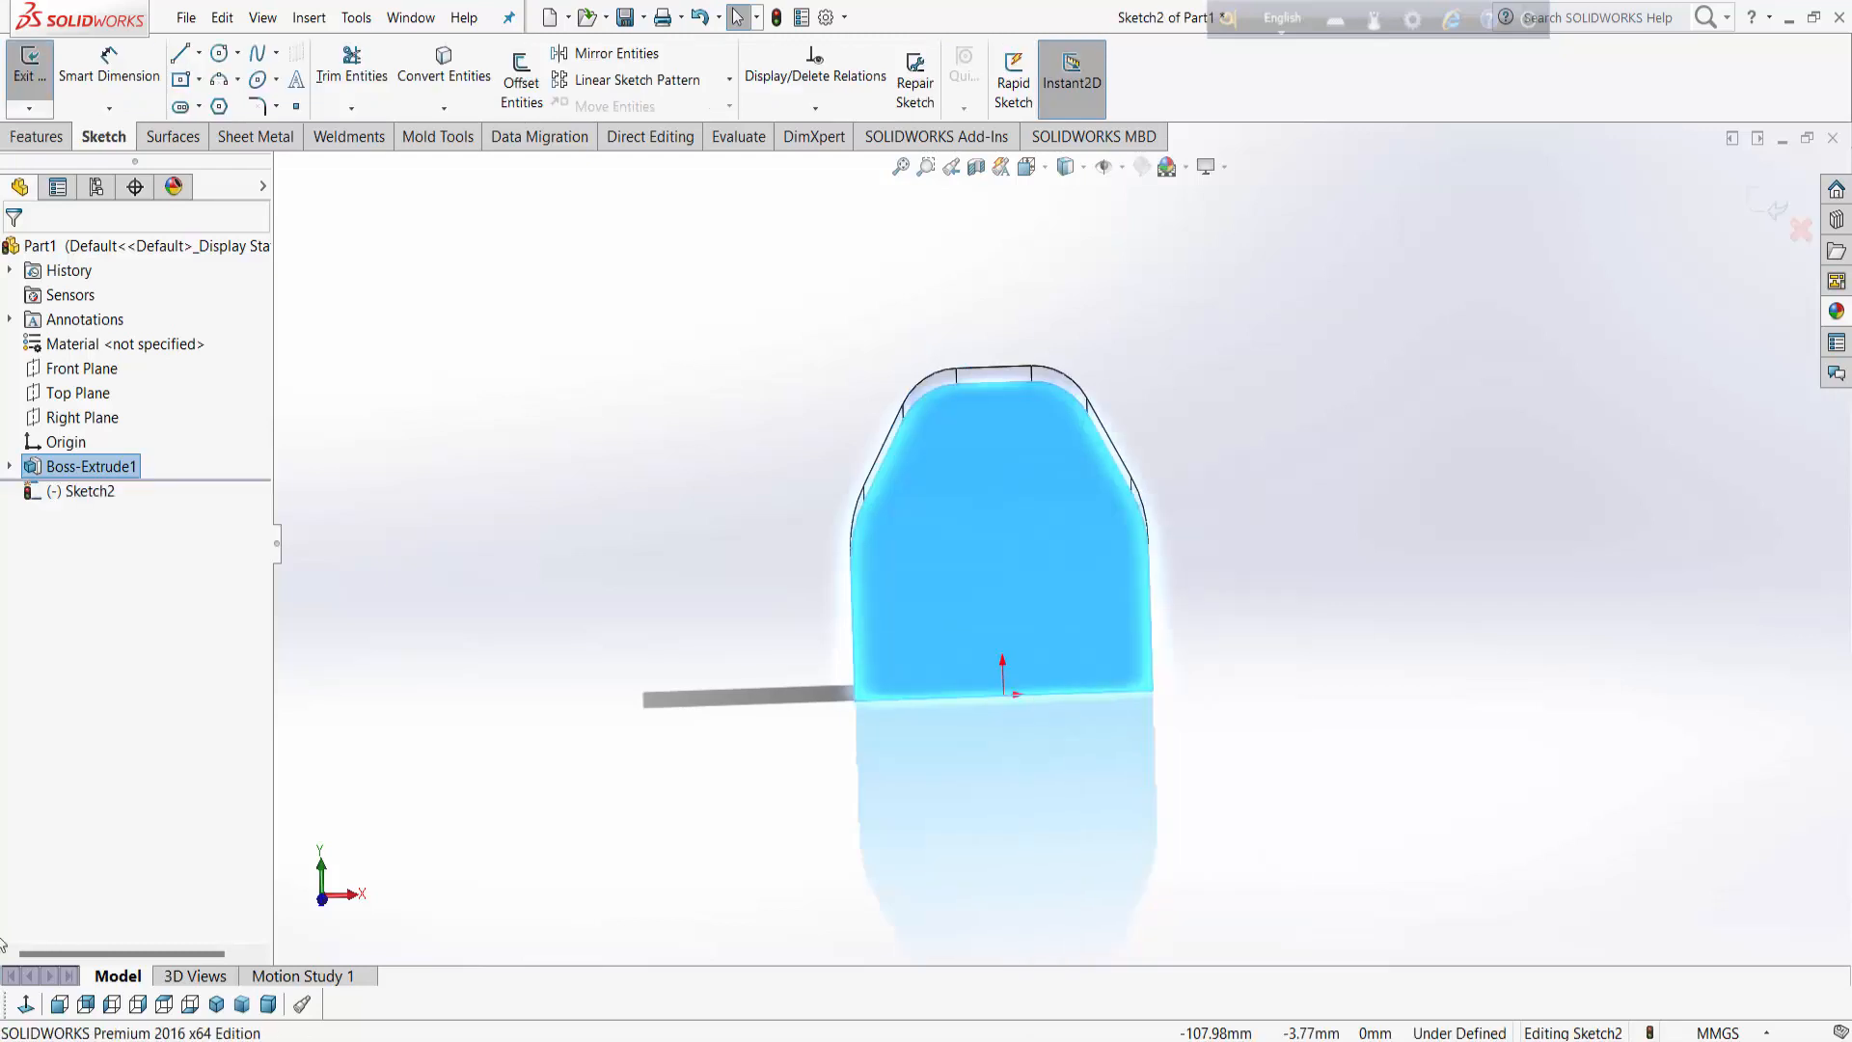
click(26, 1005)
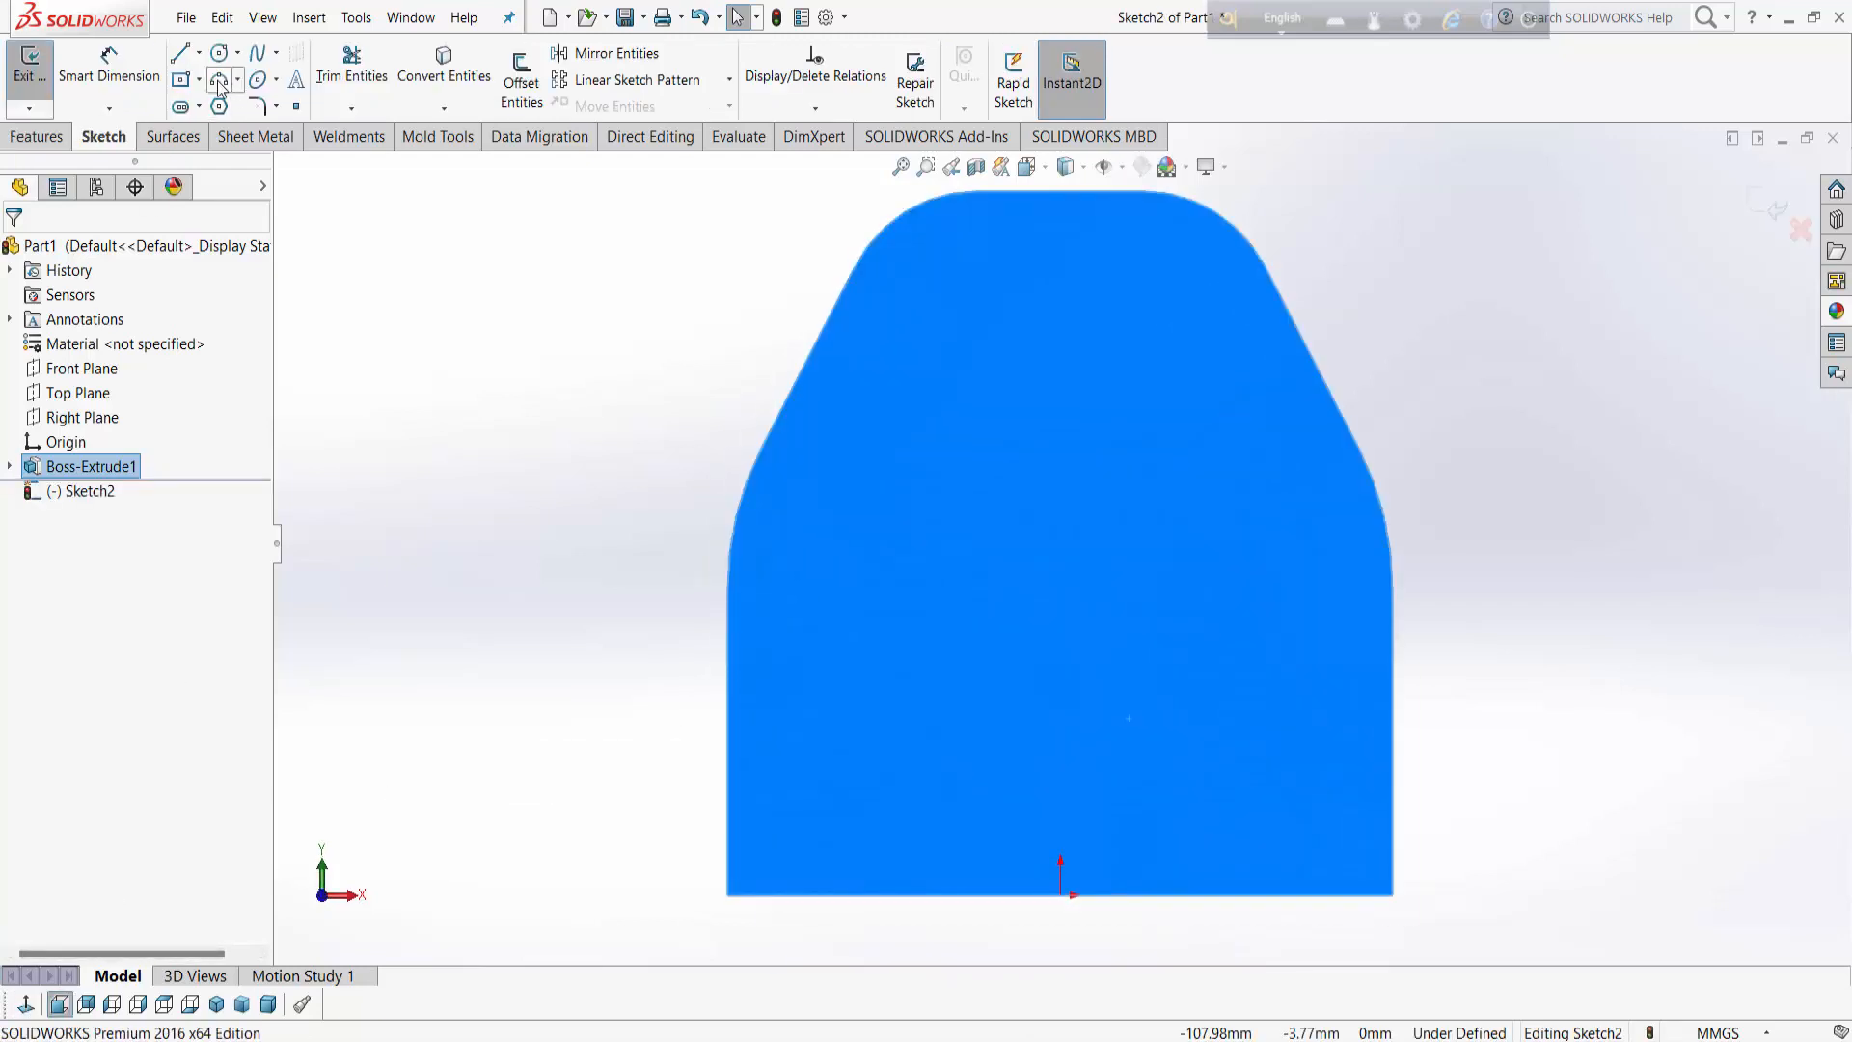
click(220, 80)
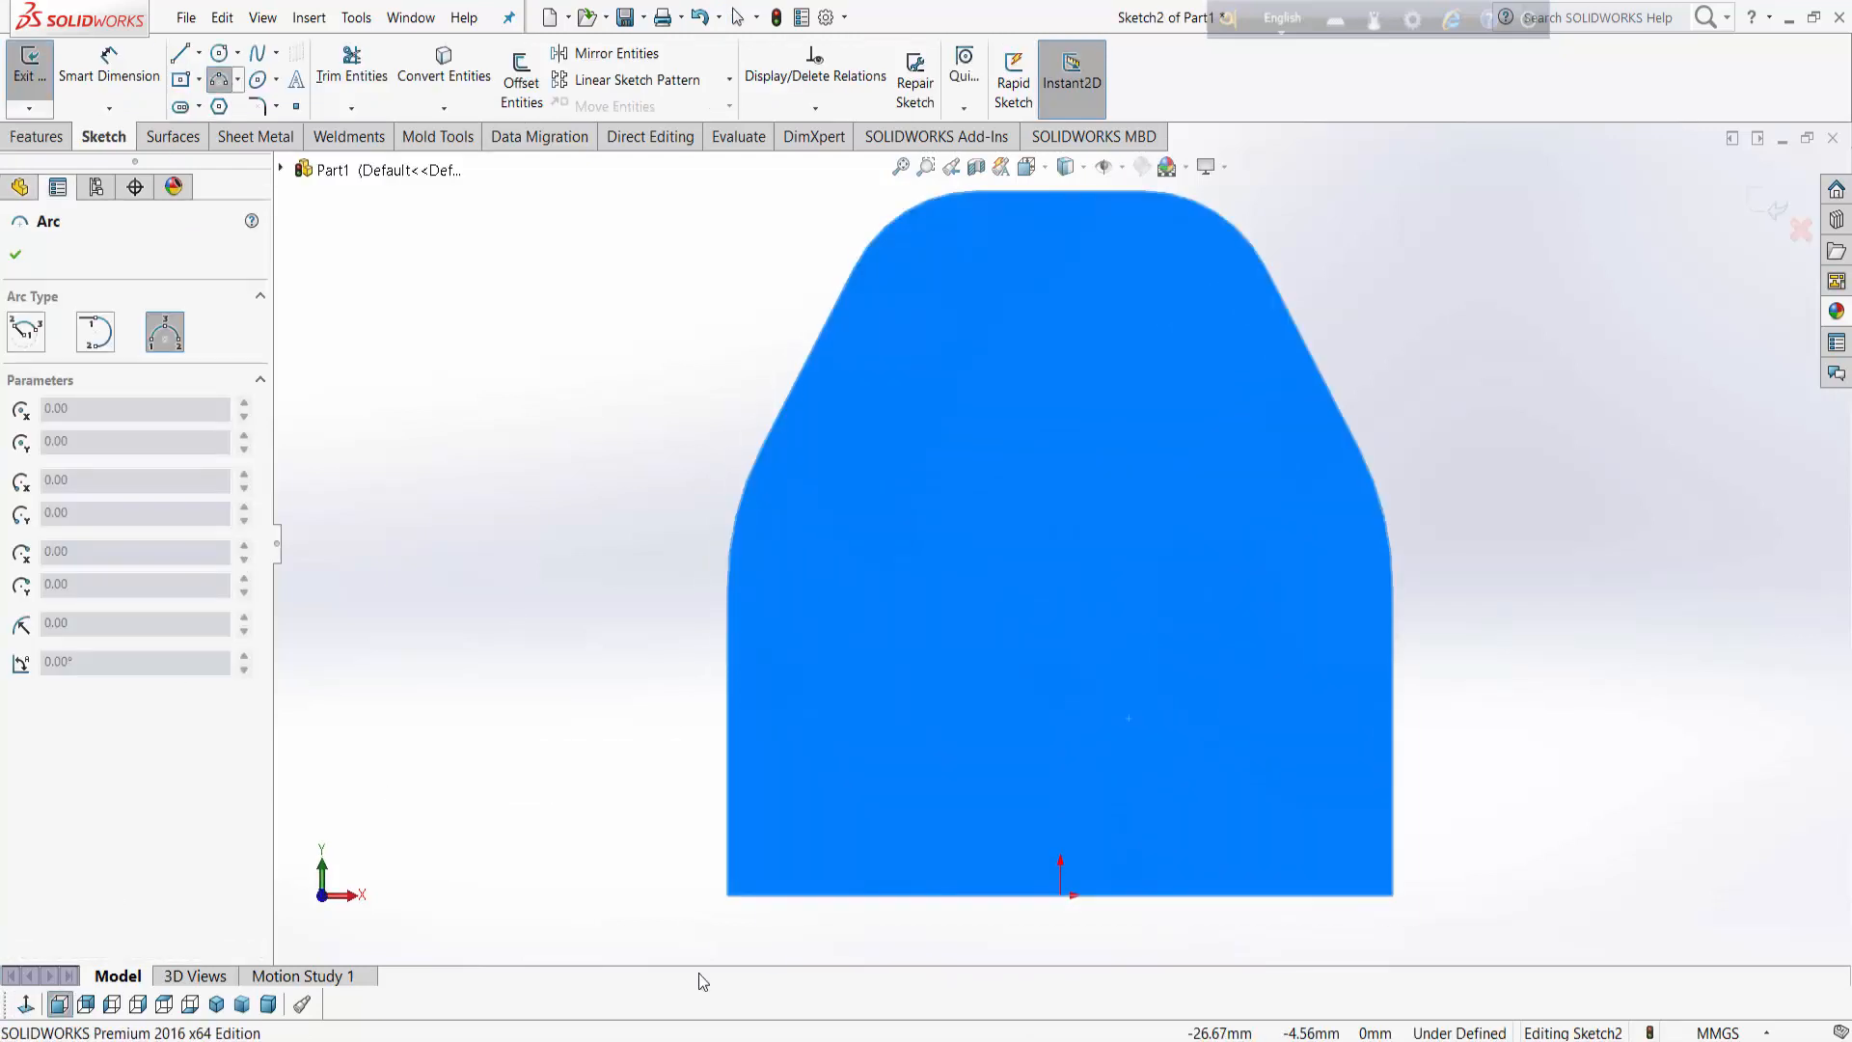
click(730, 895)
click(1379, 895)
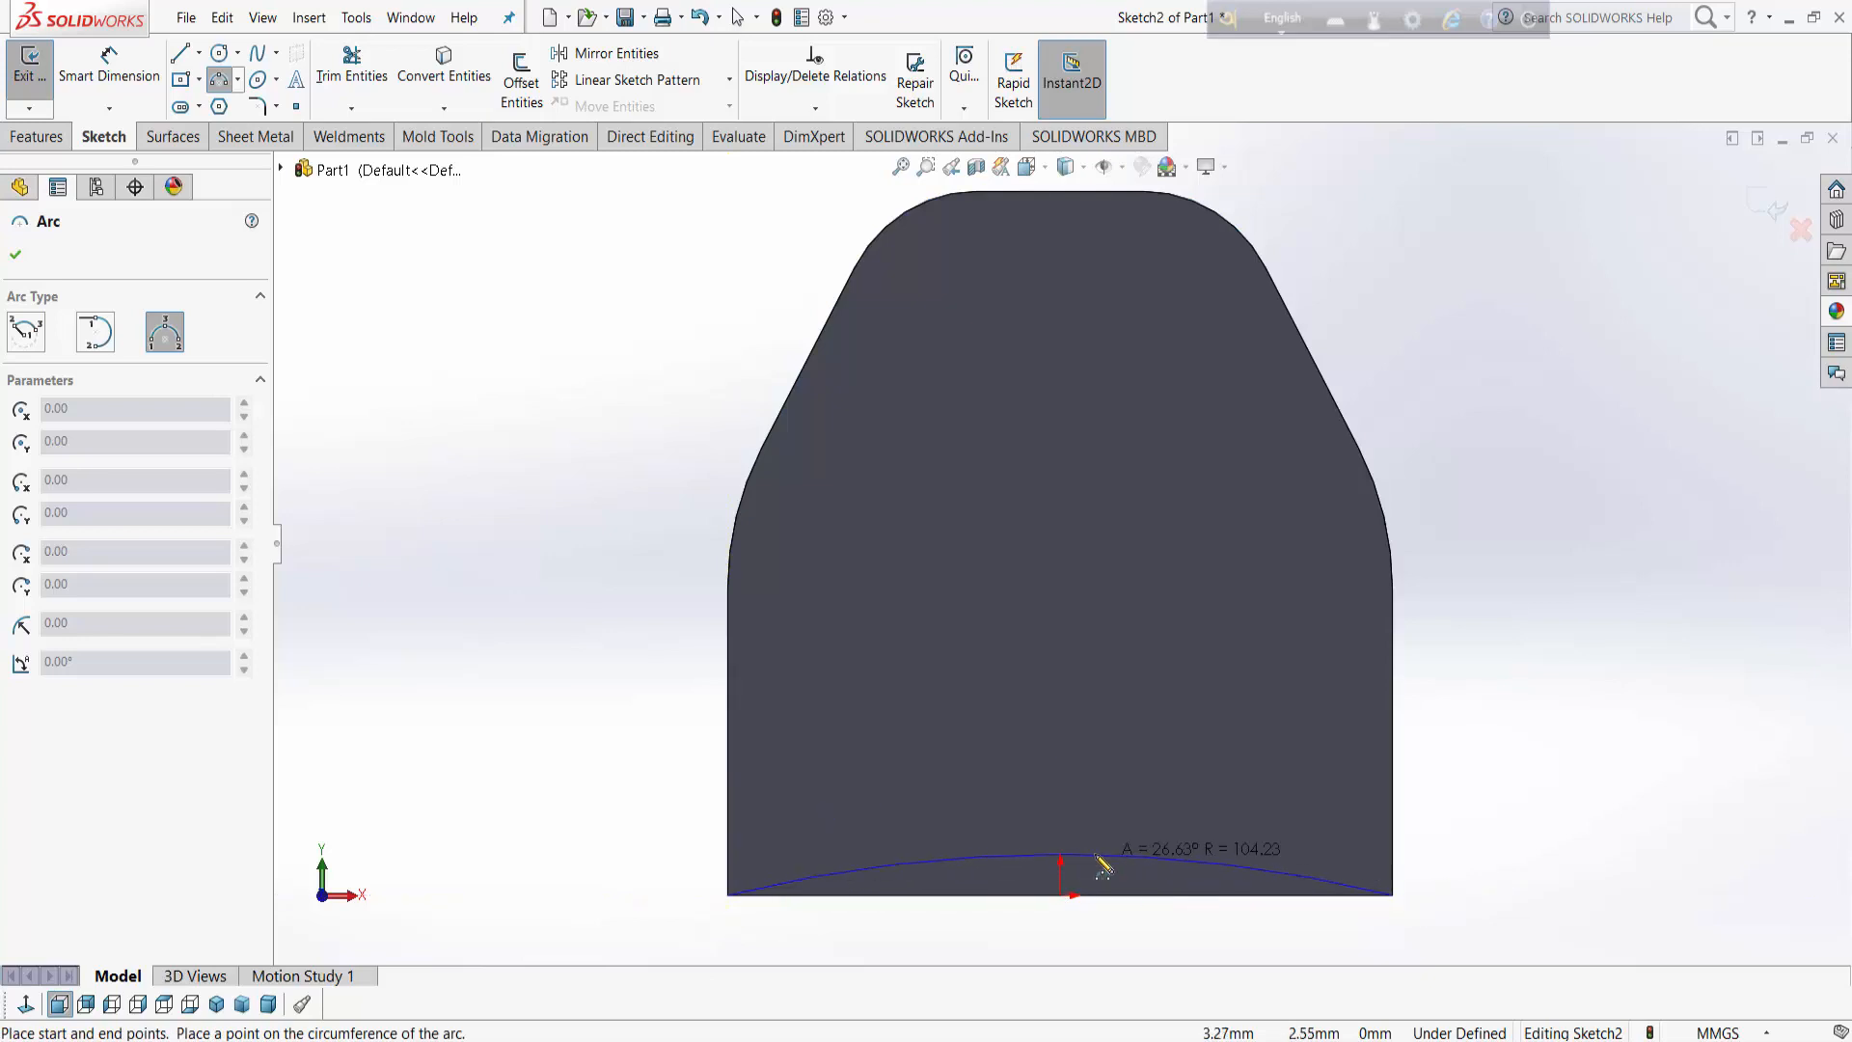
click(1083, 863)
Step: Dimension the arc's height above the origin to 1.5 mm
click(109, 68)
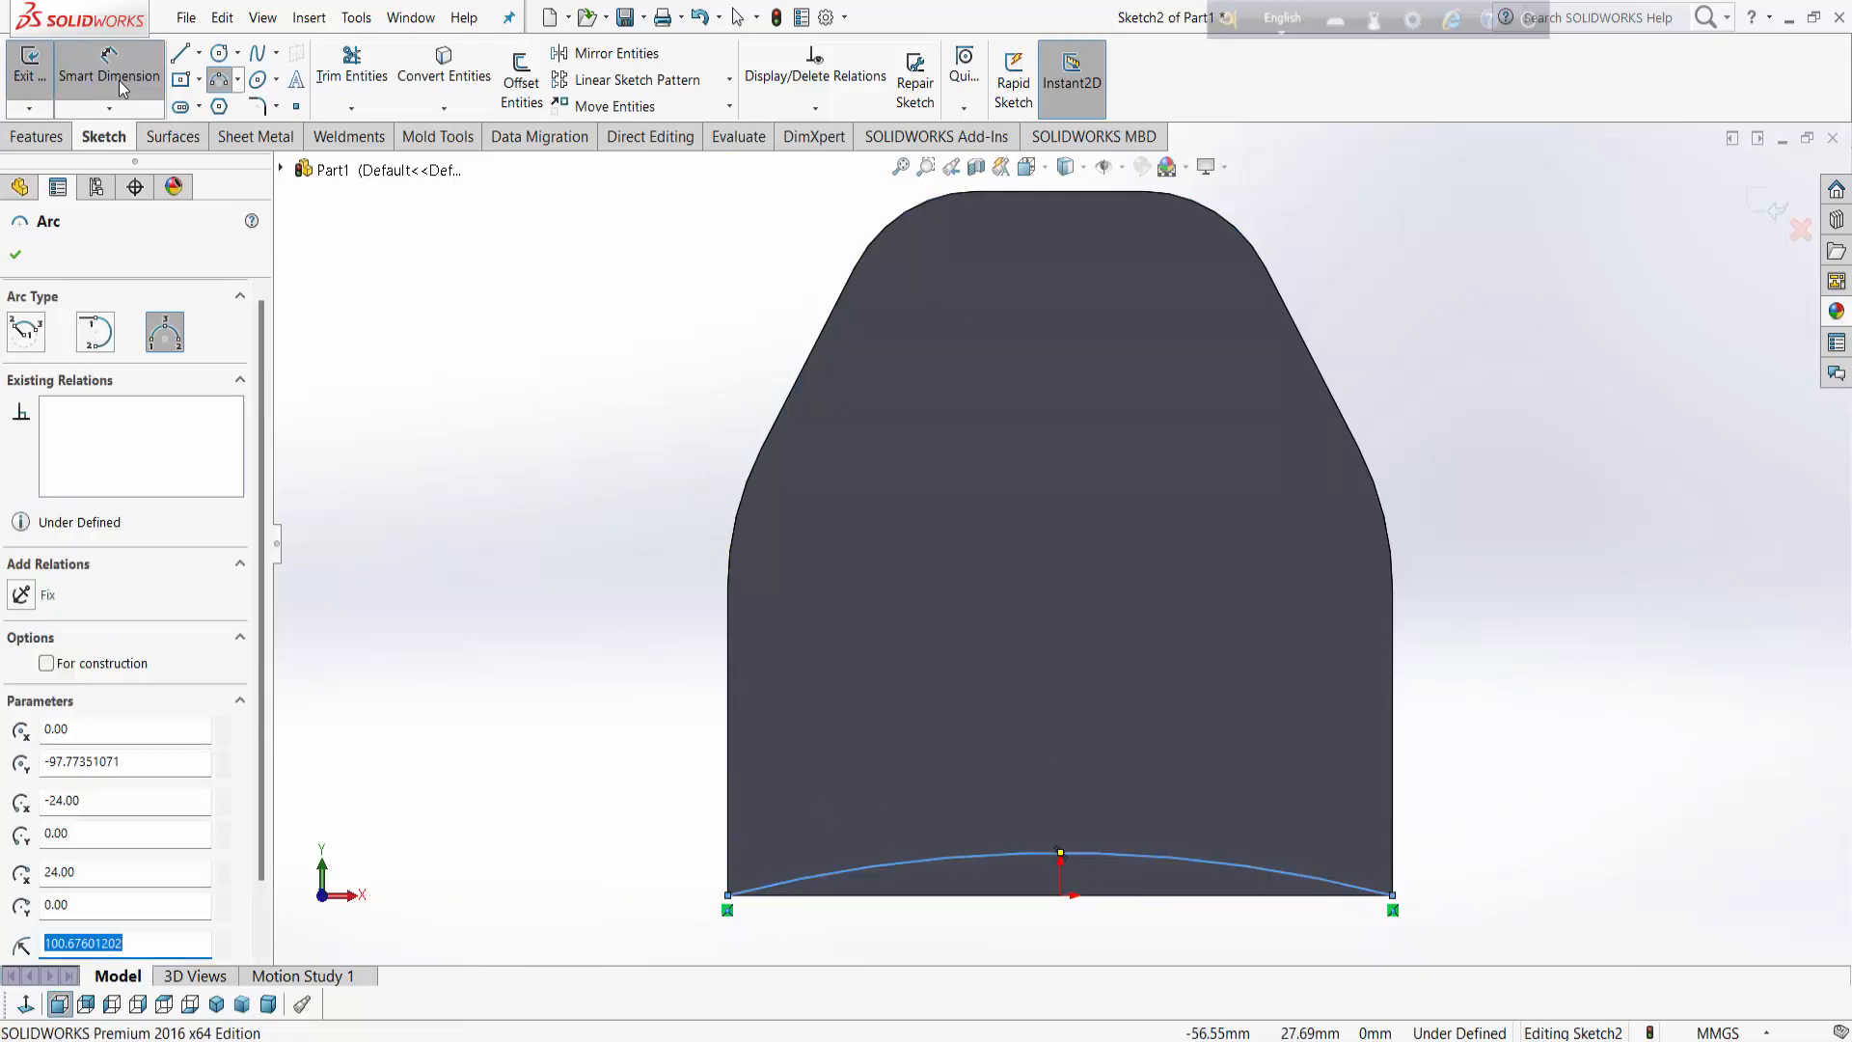
key(f)
scroll(1044, 847, down, 1)
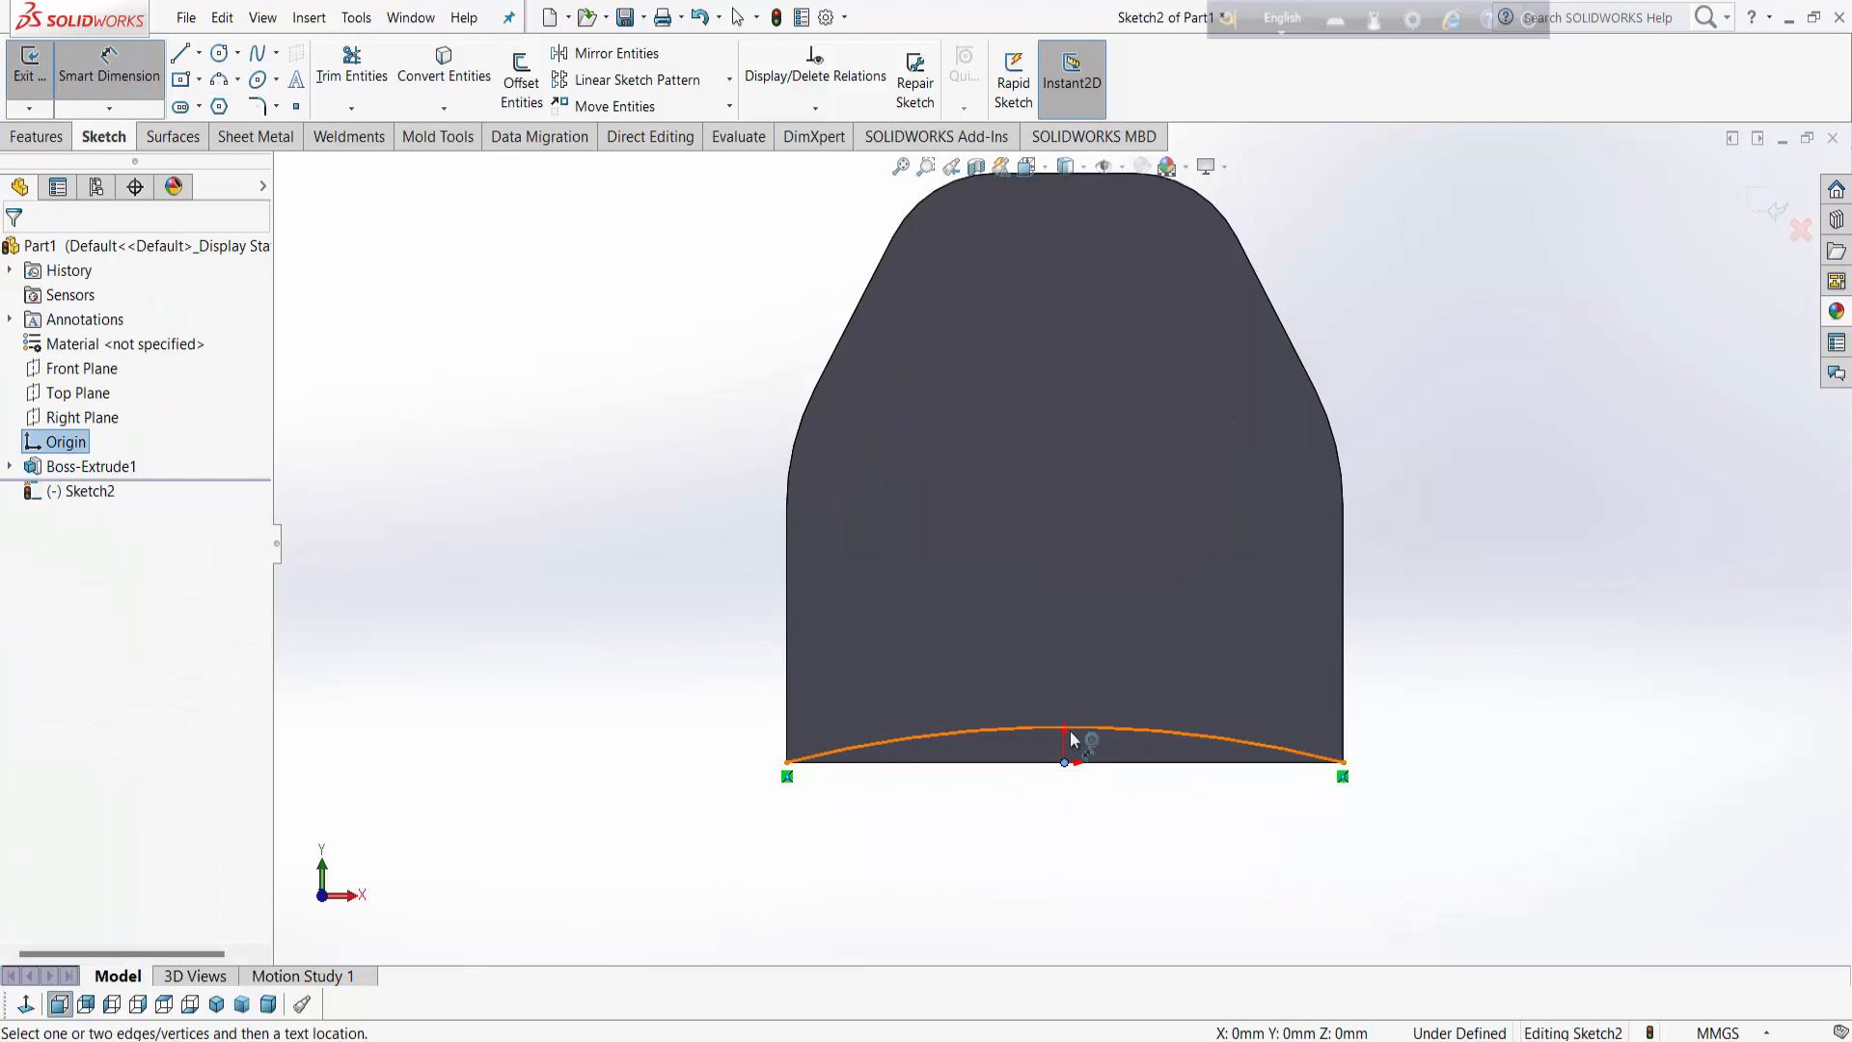
click(1066, 735)
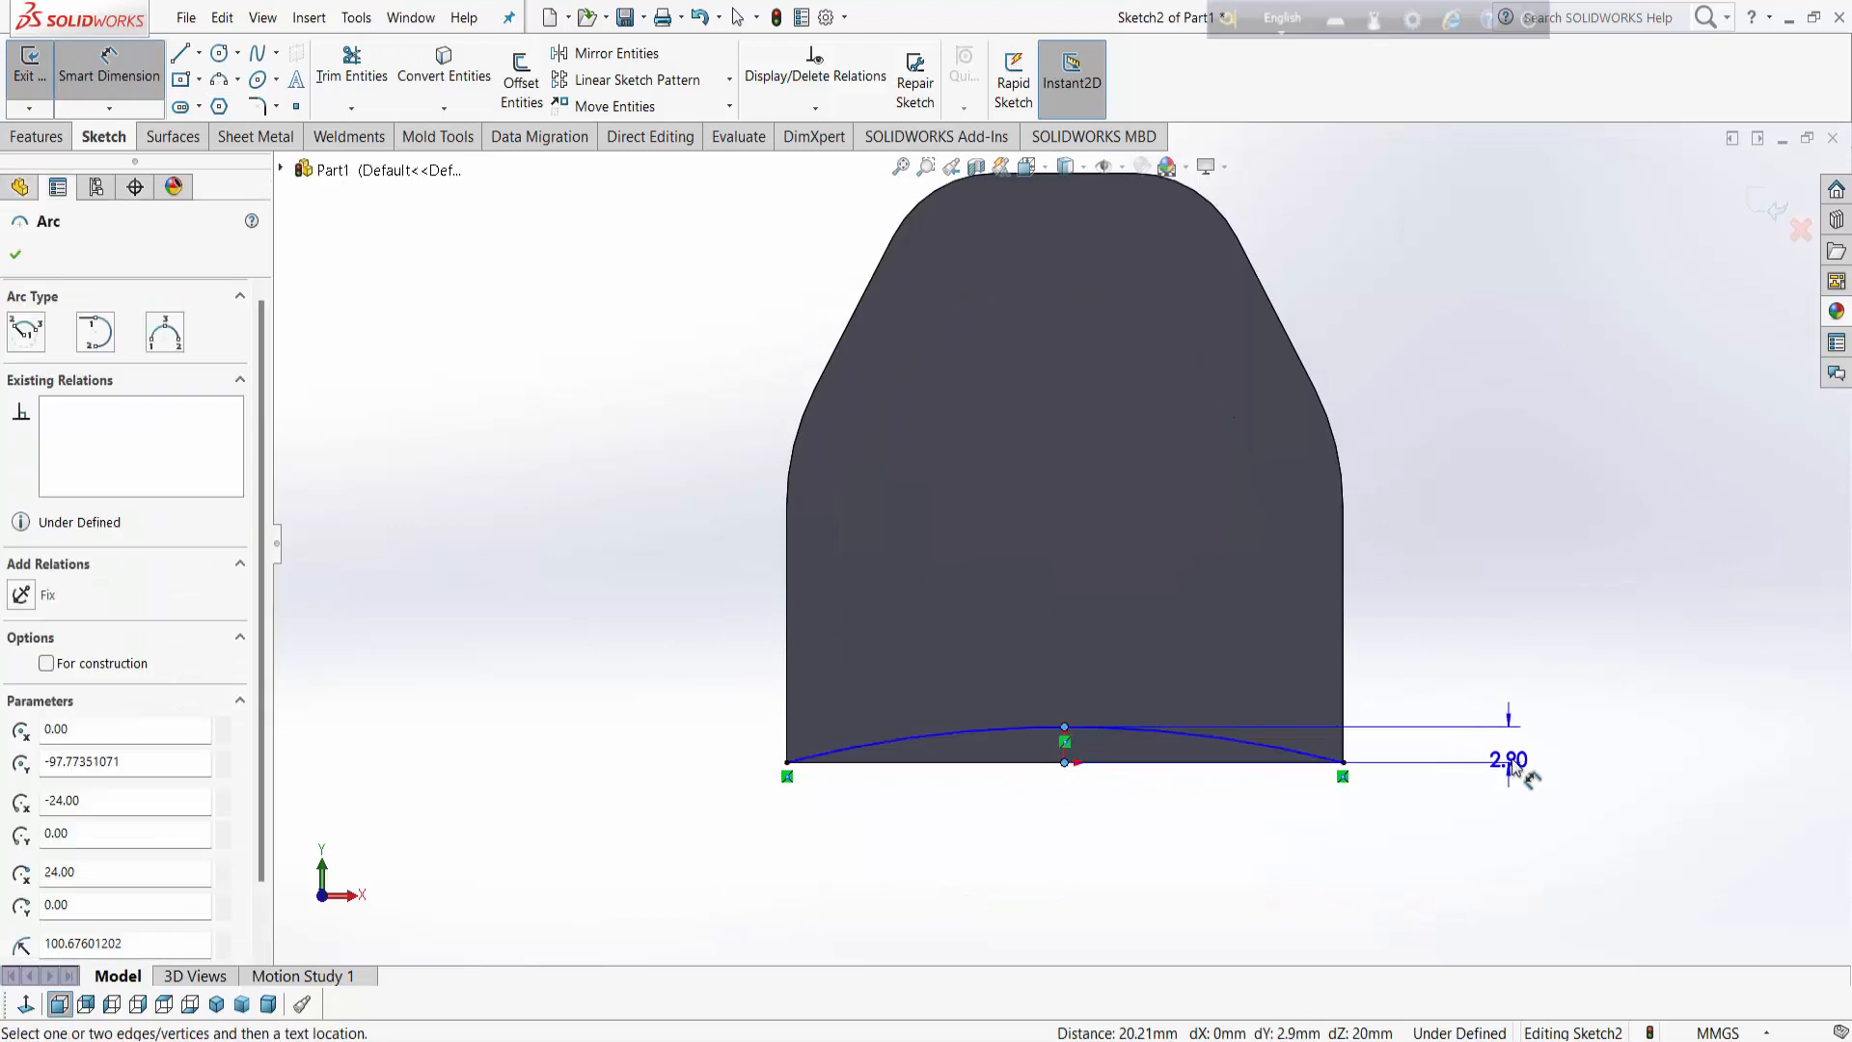
click(1513, 769)
text(1.5)
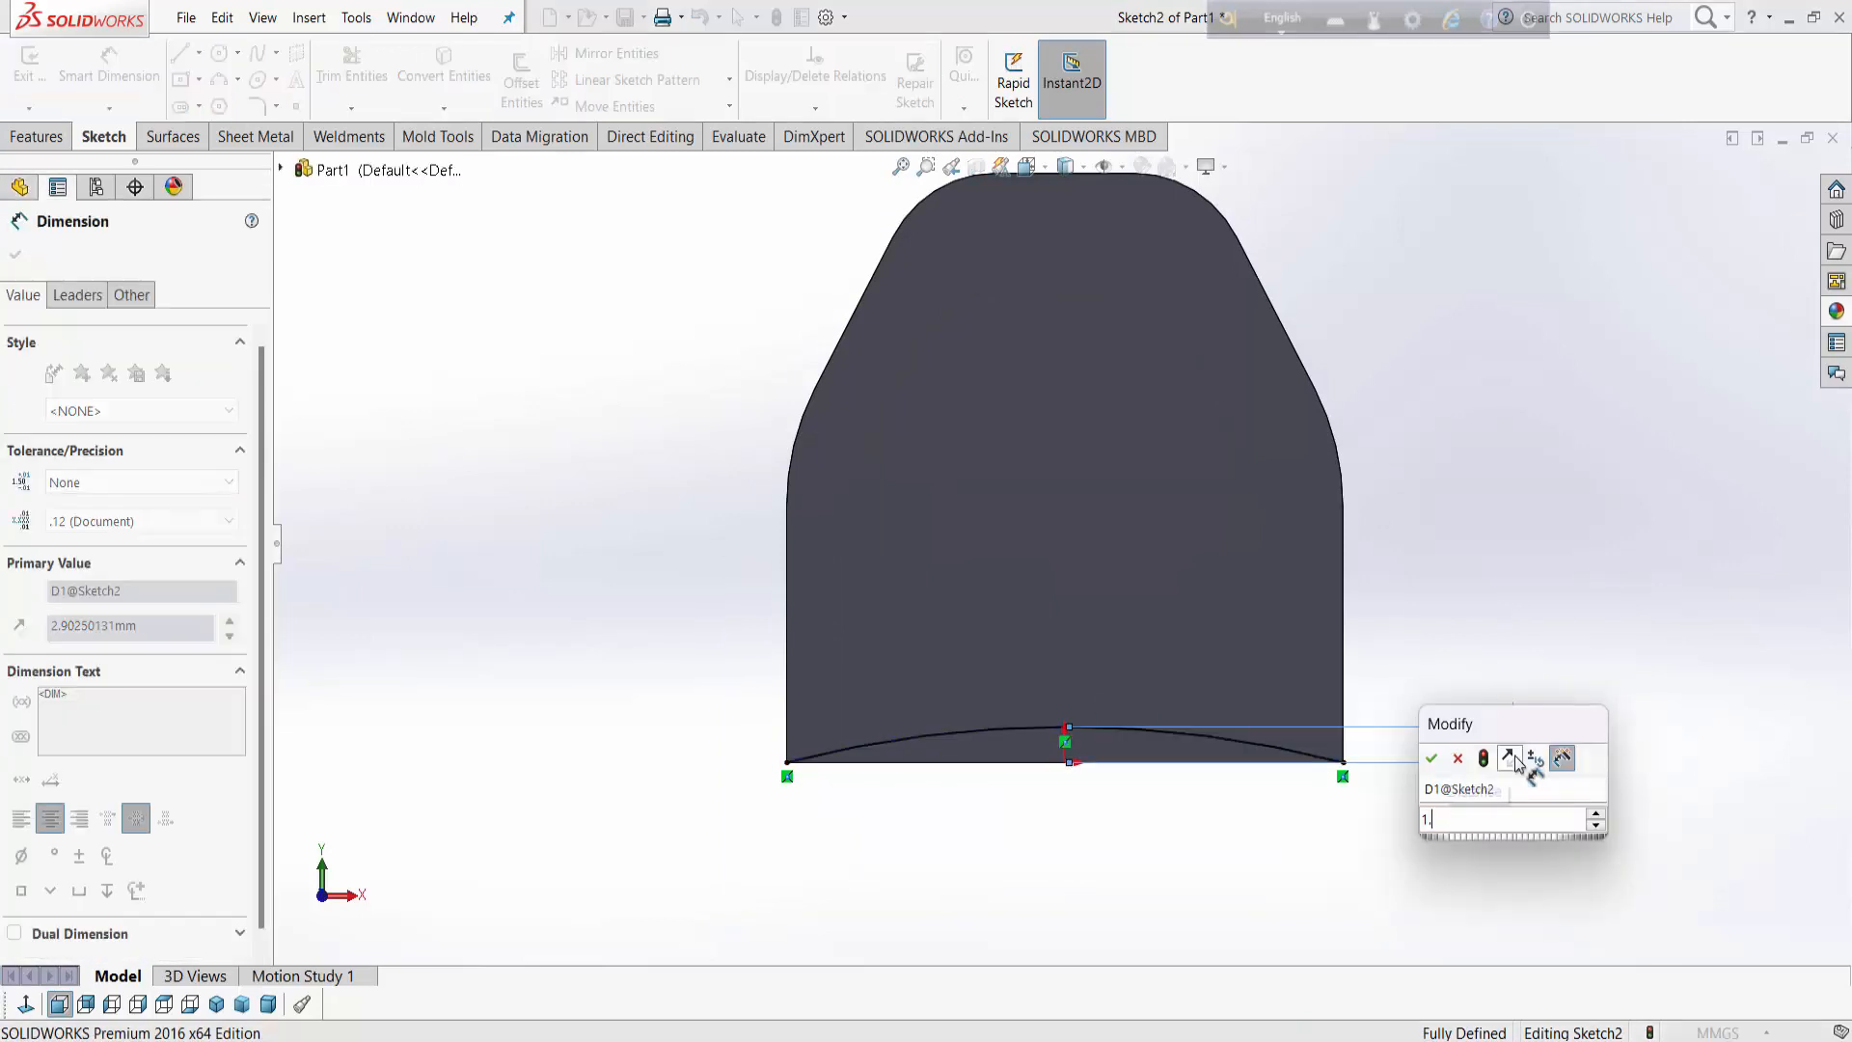
key(Return)
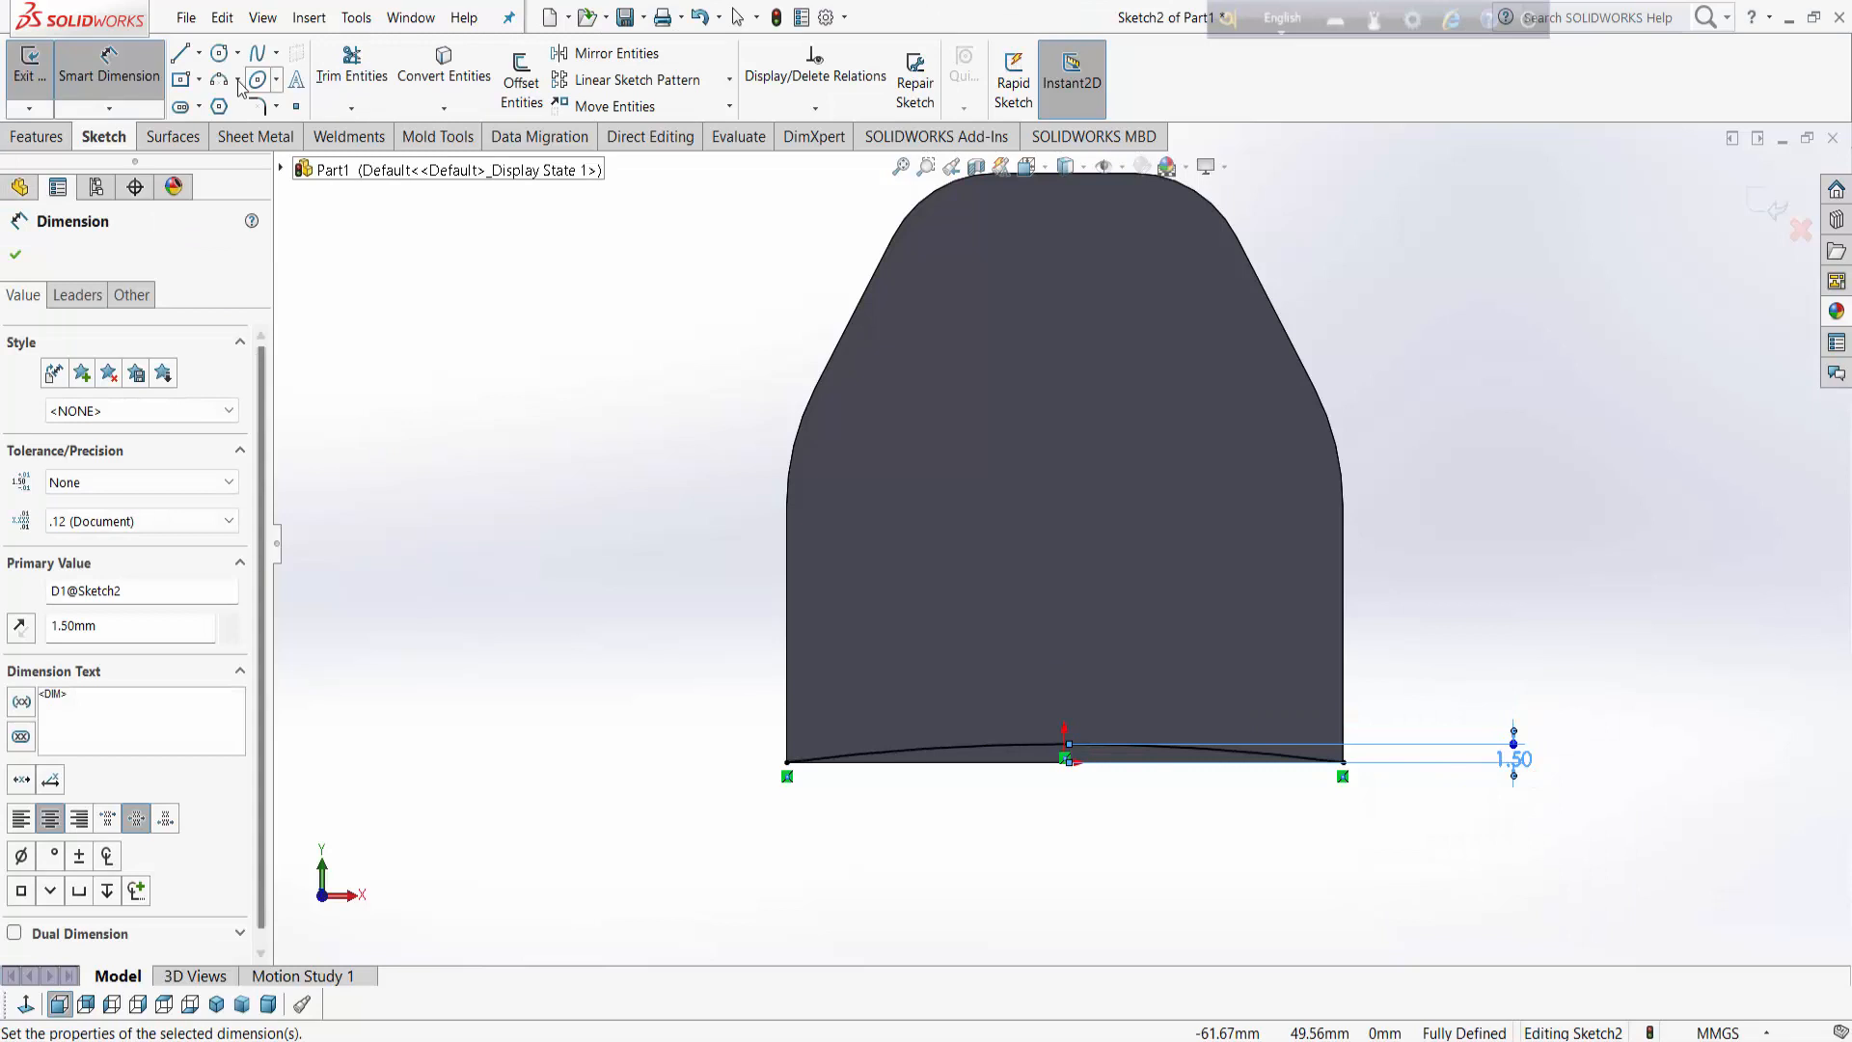
Step: Close the arc profile below the body with a 48 mm horizontal line and two vertical lines about 5 mm long from the arc's endpoints
click(178, 54)
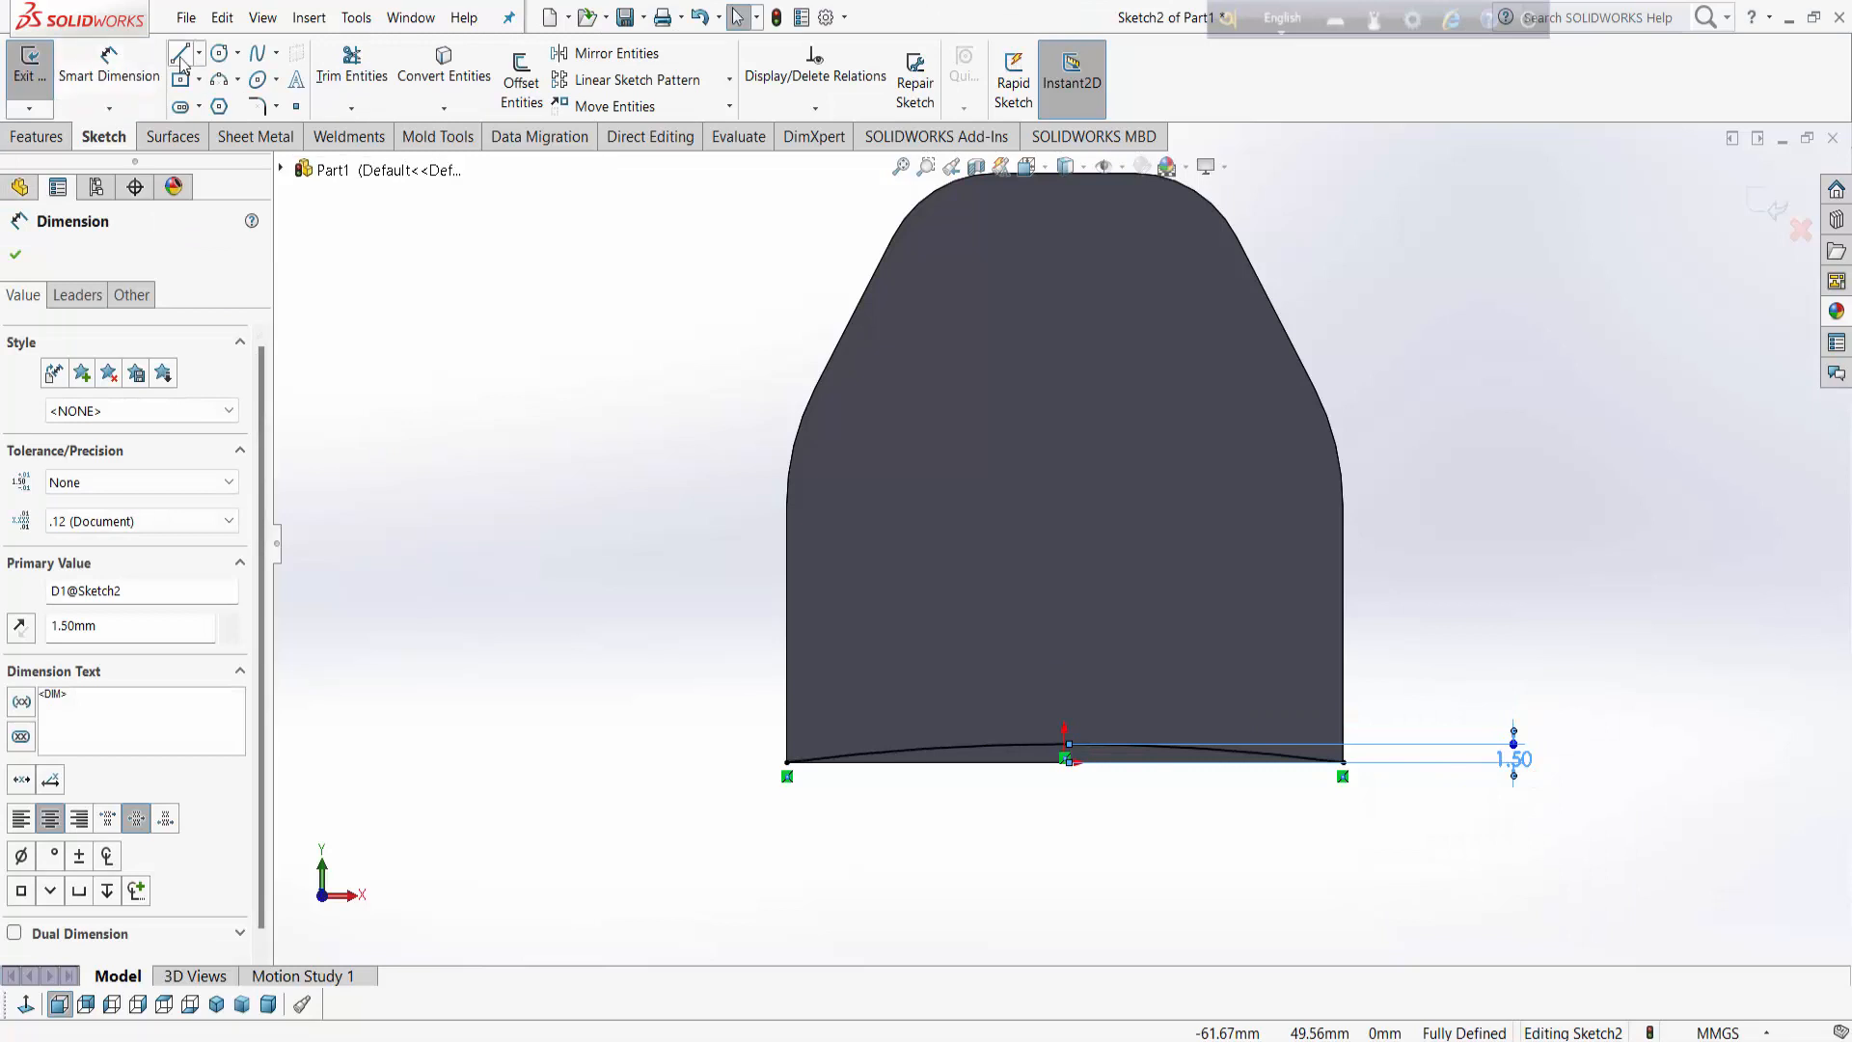
click(787, 763)
click(787, 822)
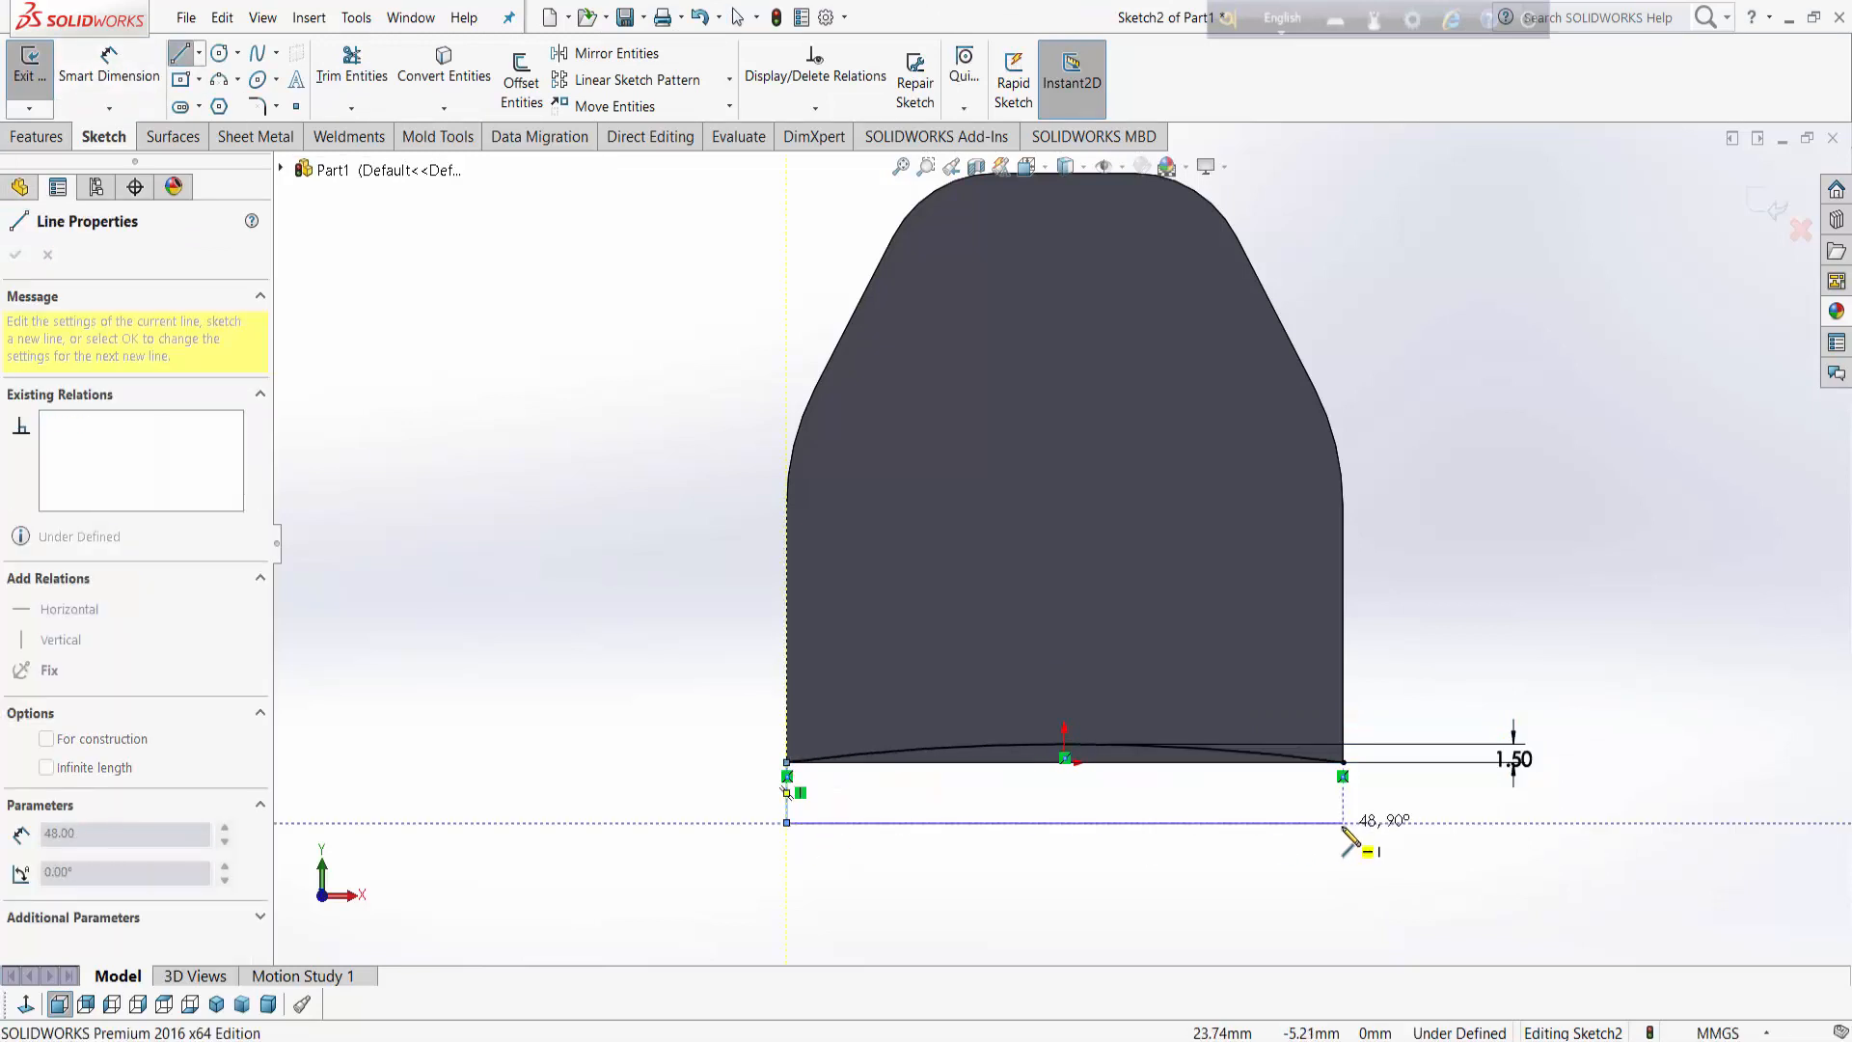
click(1343, 822)
click(1344, 764)
right_click(1374, 762)
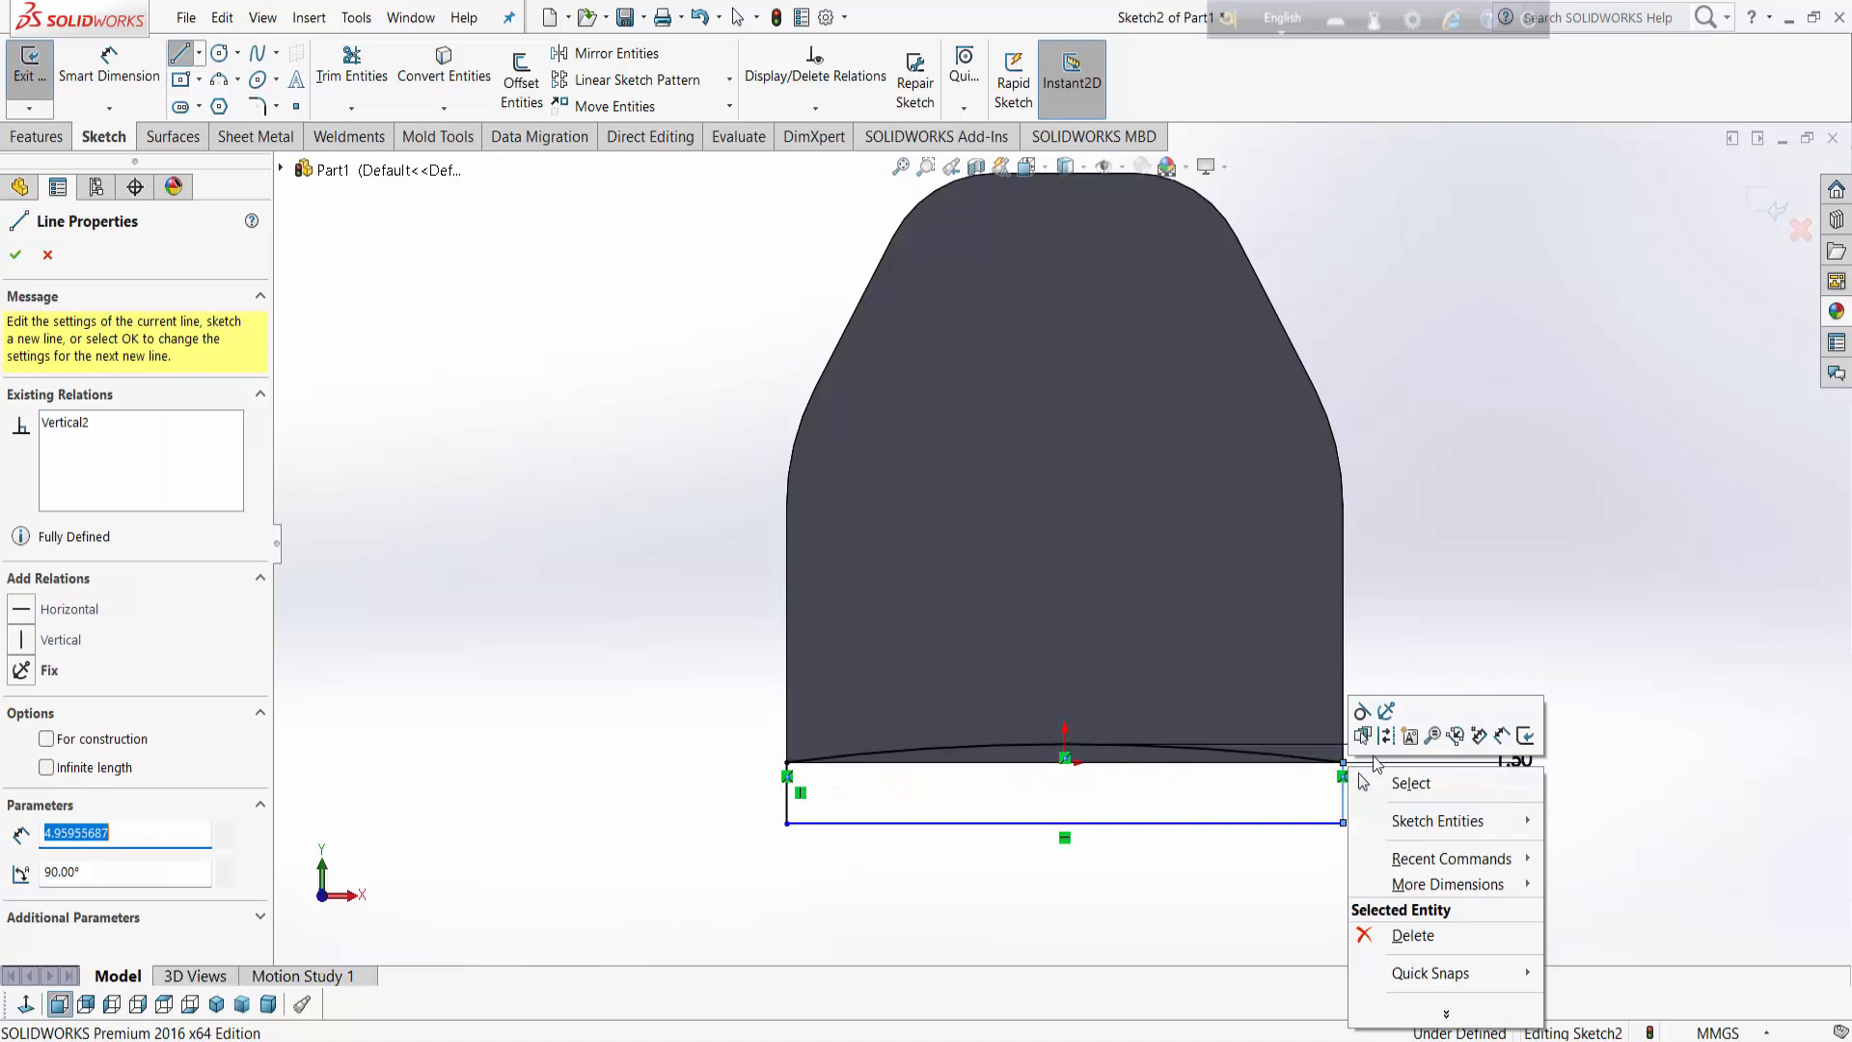
click(1396, 783)
click(37, 137)
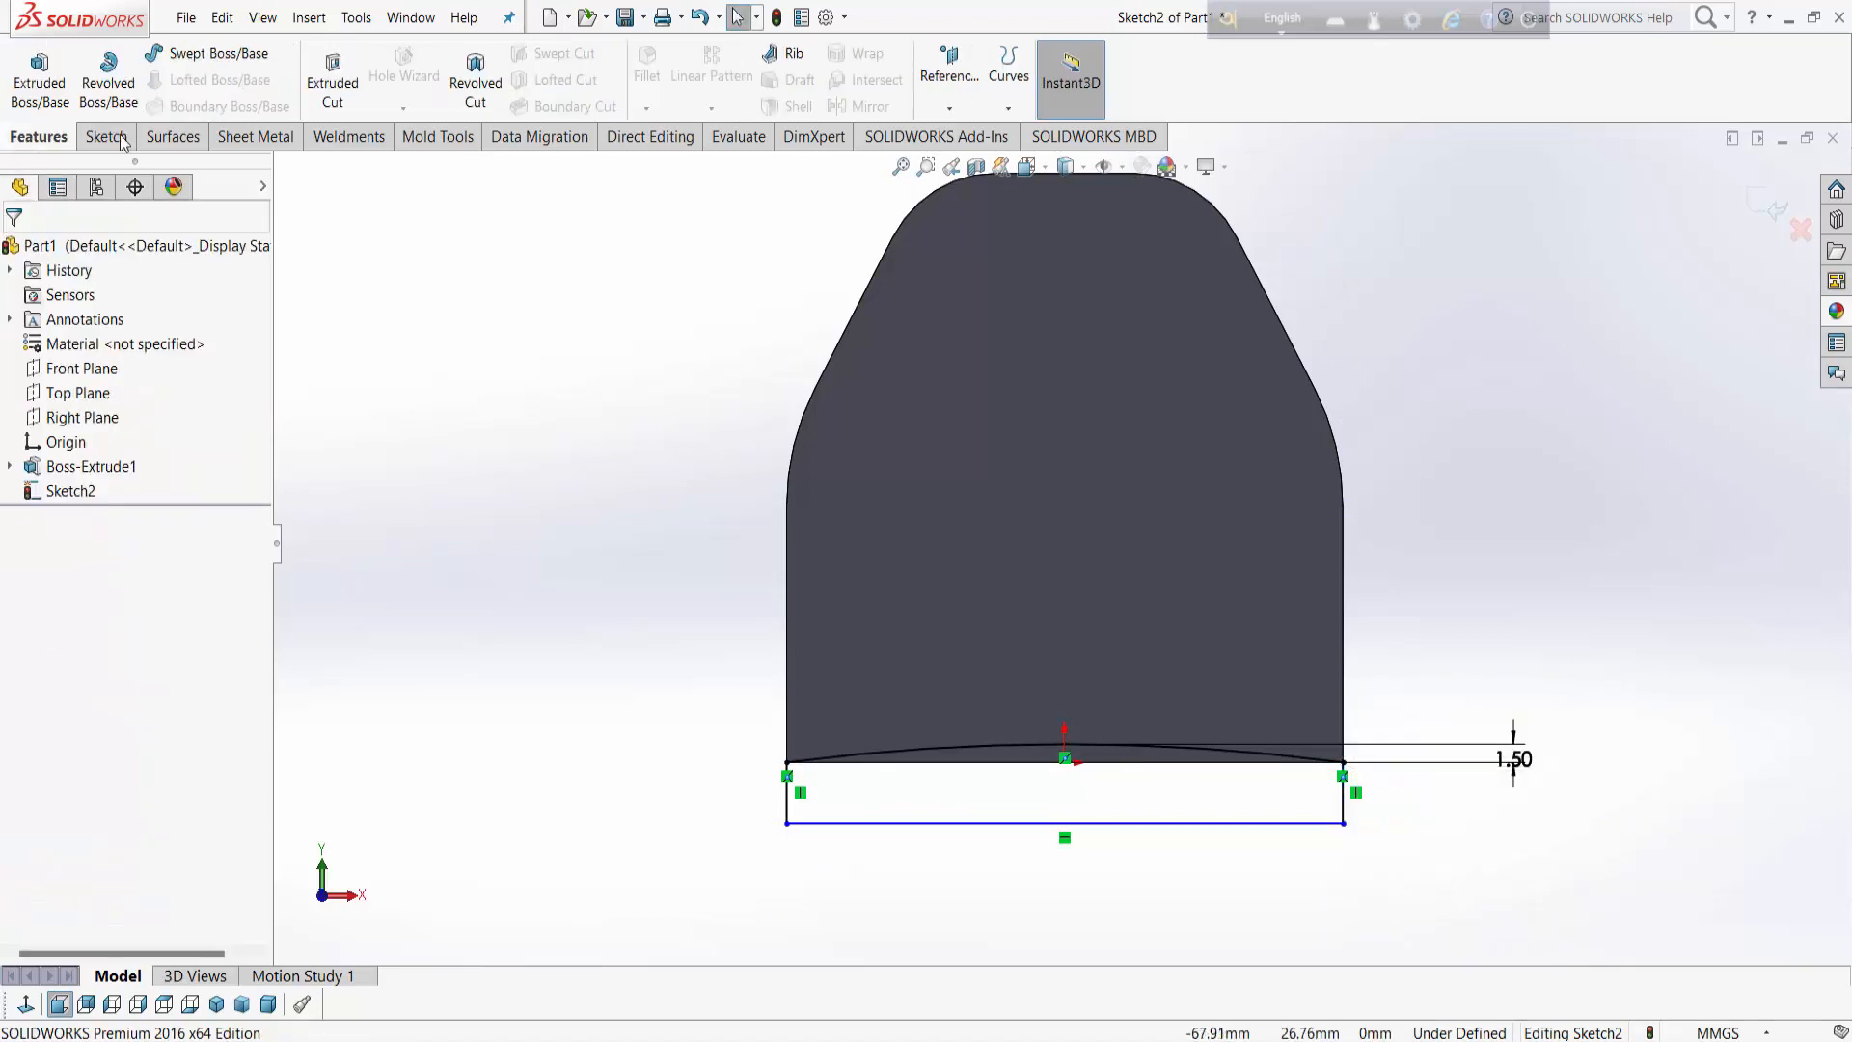
Step: Cut-extrude the closed arc profile through the body's lower edge with the Up To Next end condition
click(333, 77)
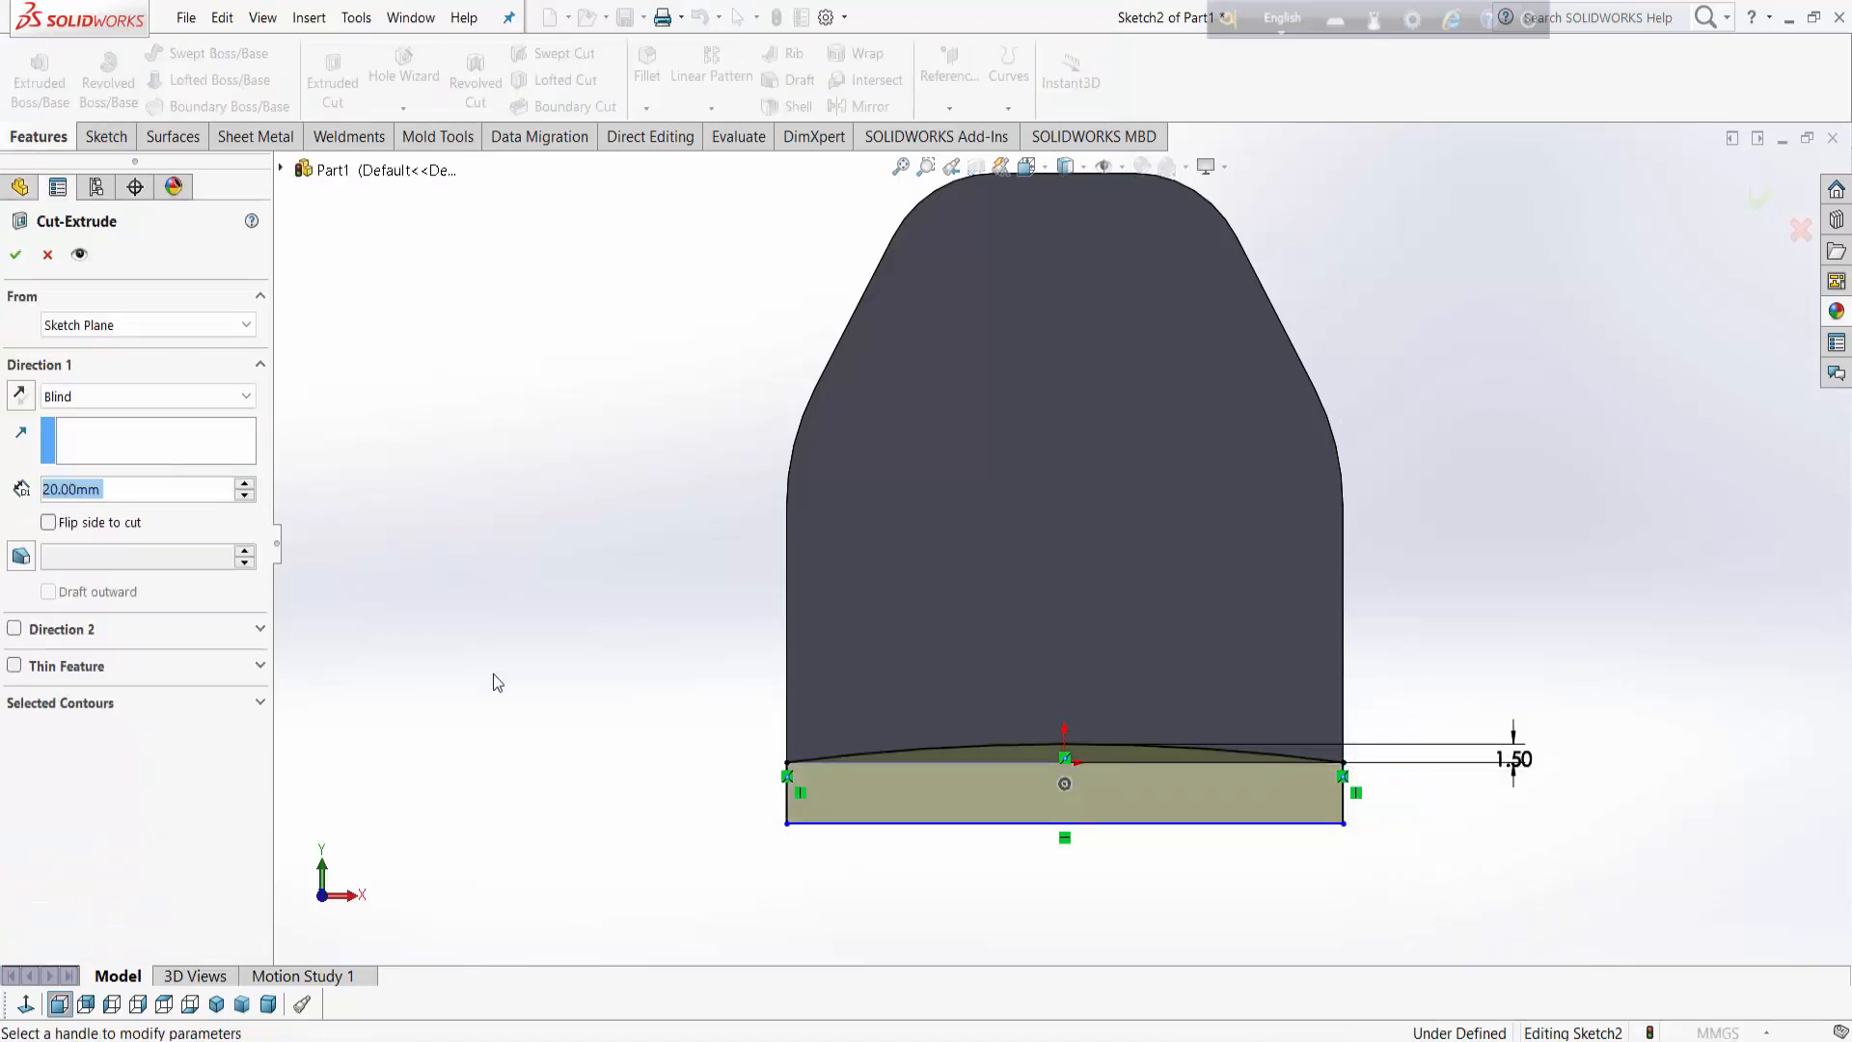
click(133, 401)
click(102, 460)
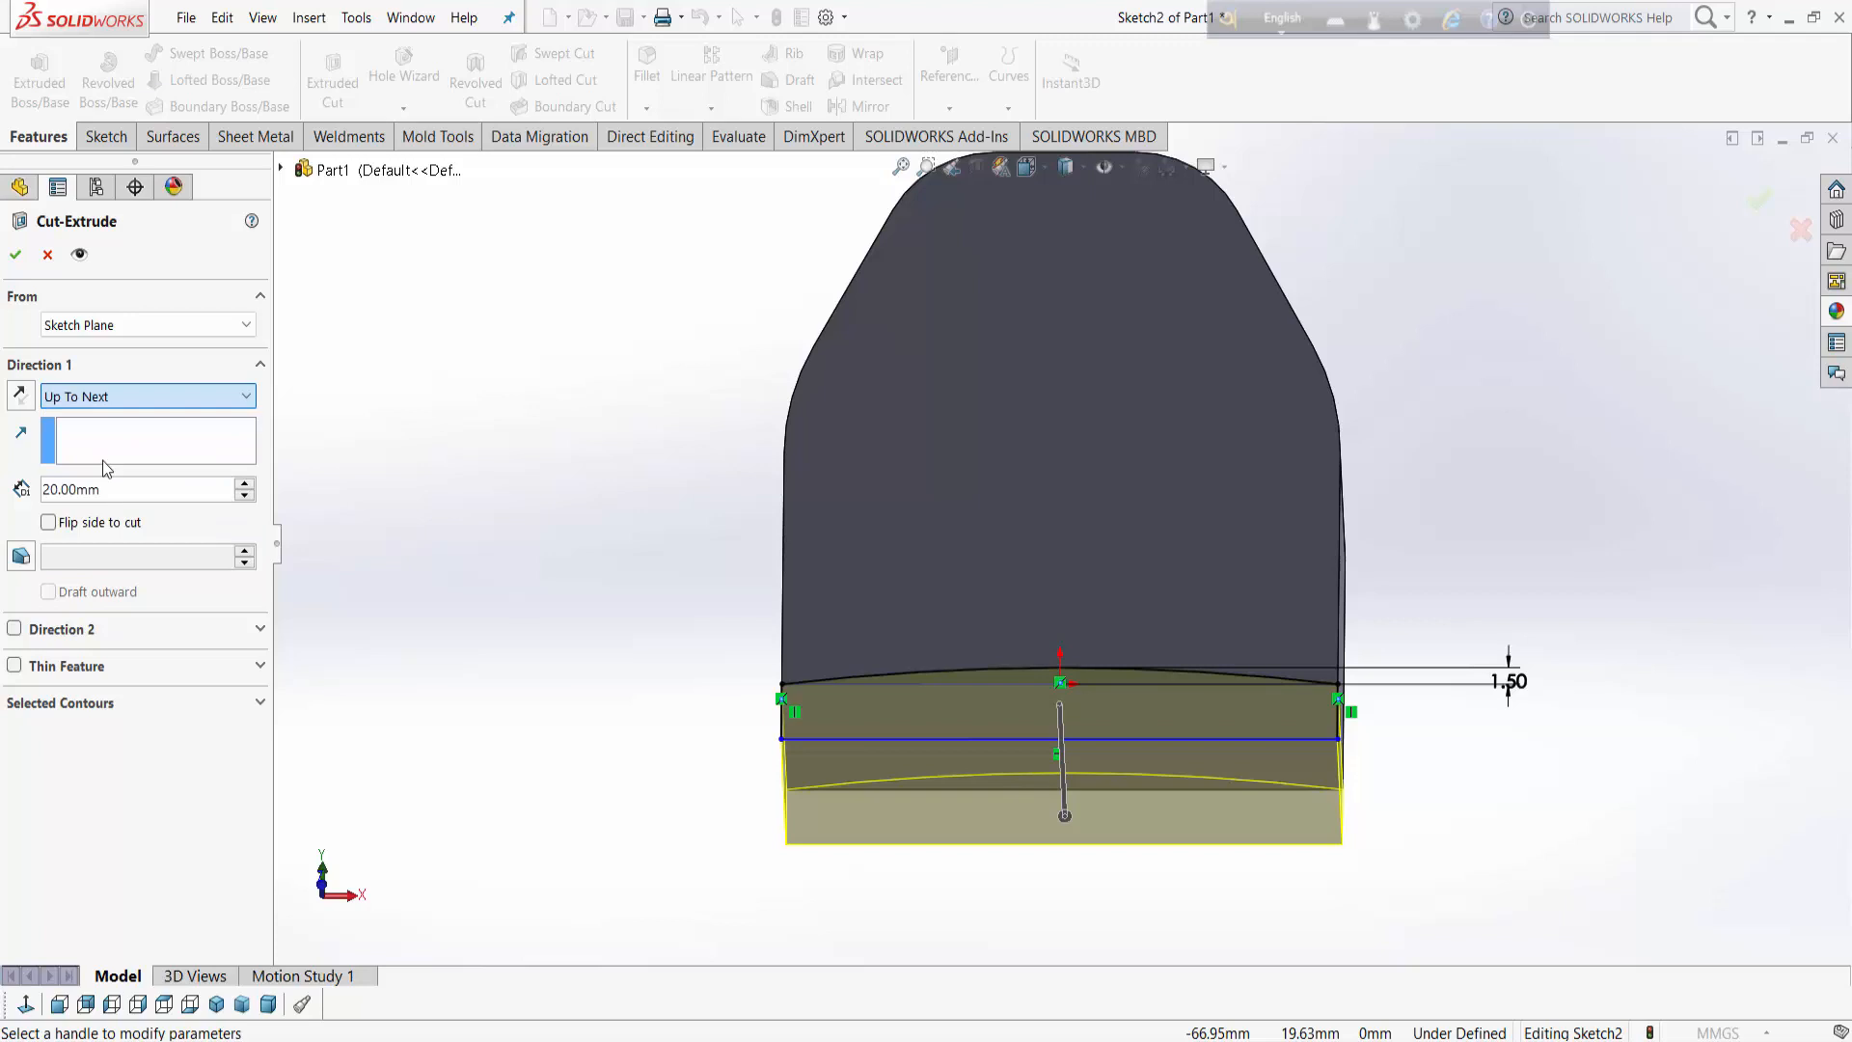
right_click(810, 500)
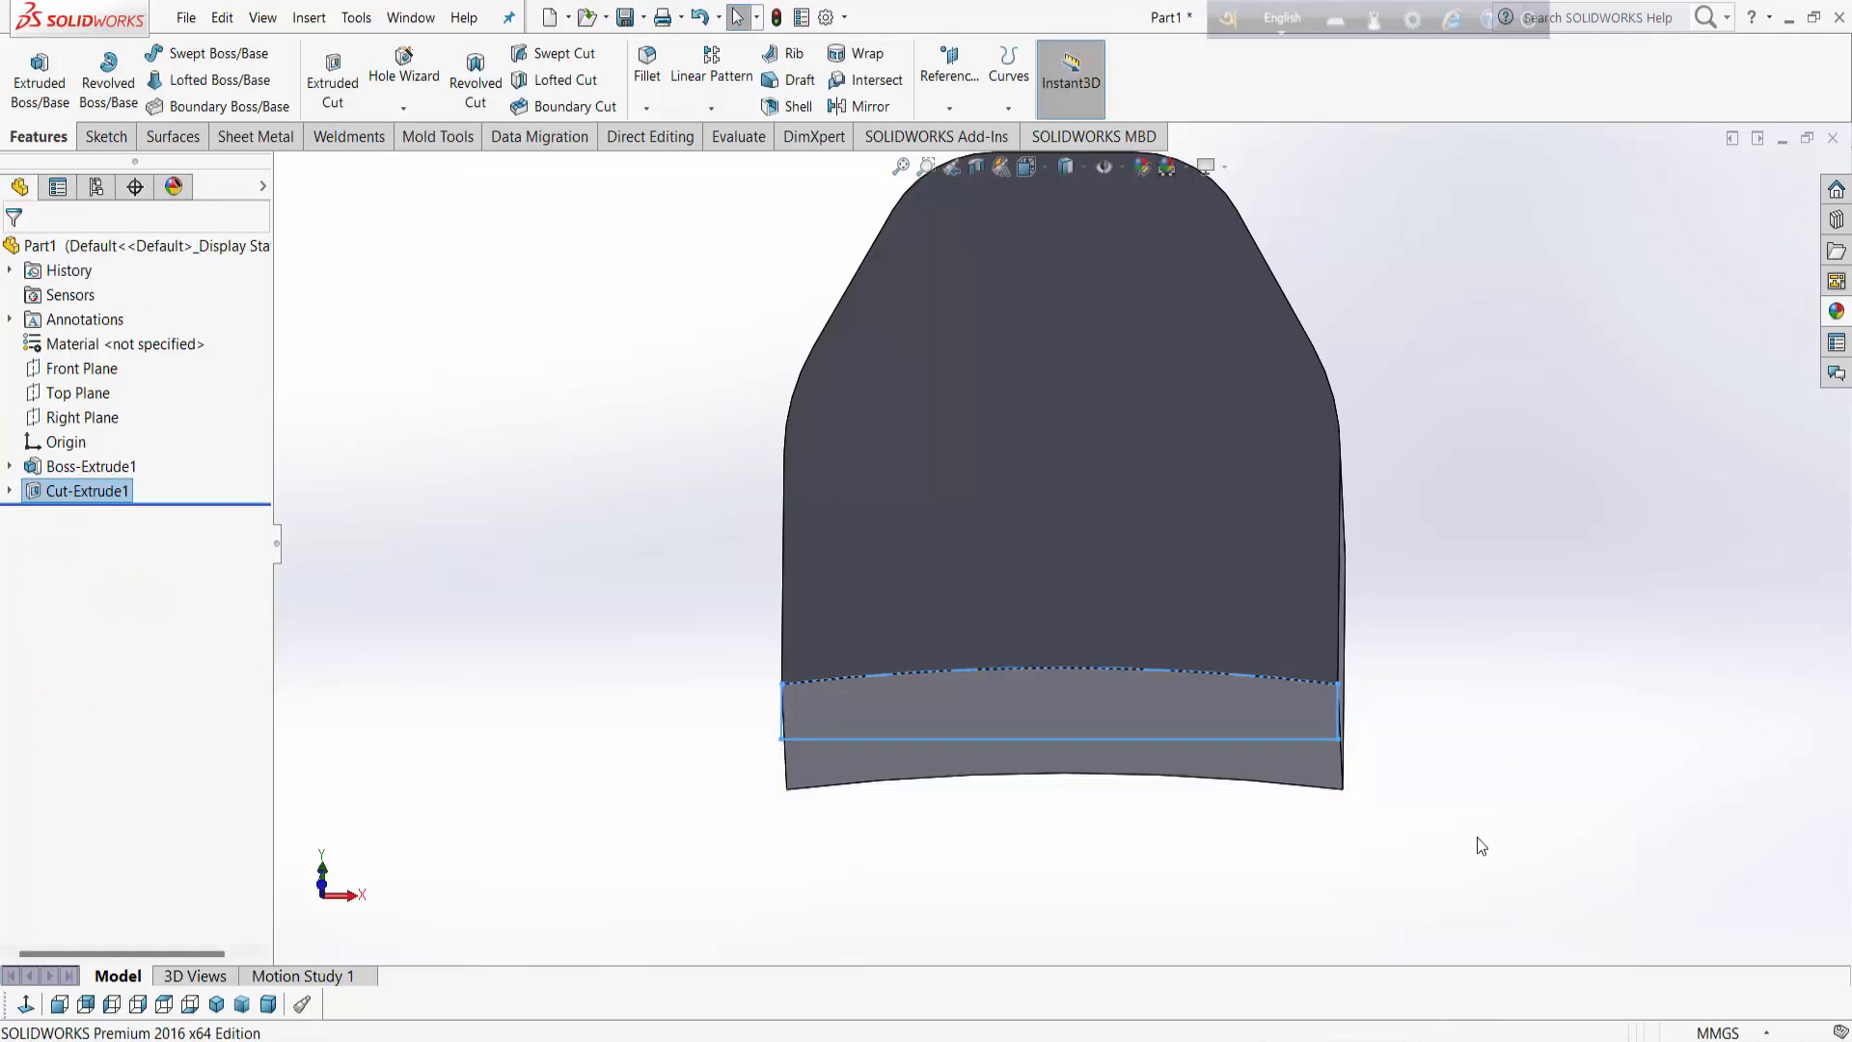
Step: Create a reference plane parallel to the Top Plane at a 10 mm offset
middle_drag(1463, 829, 1423, 880)
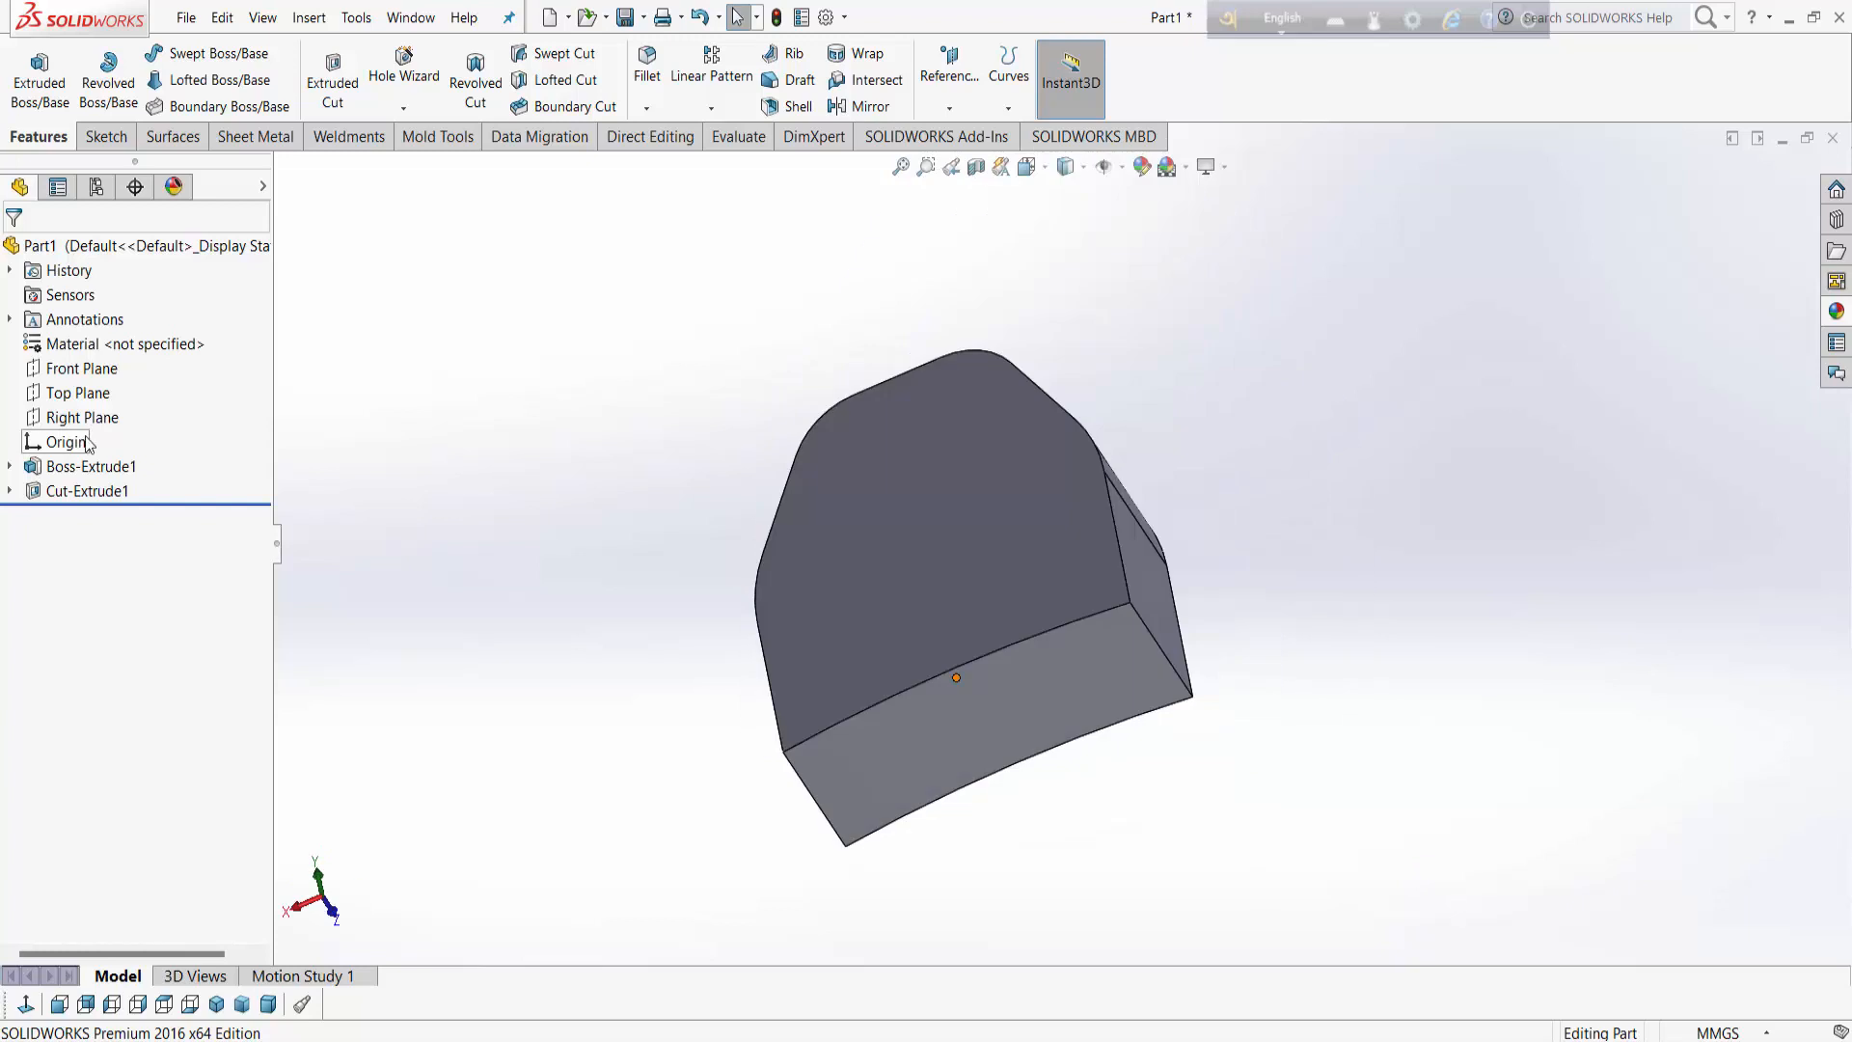
click(87, 397)
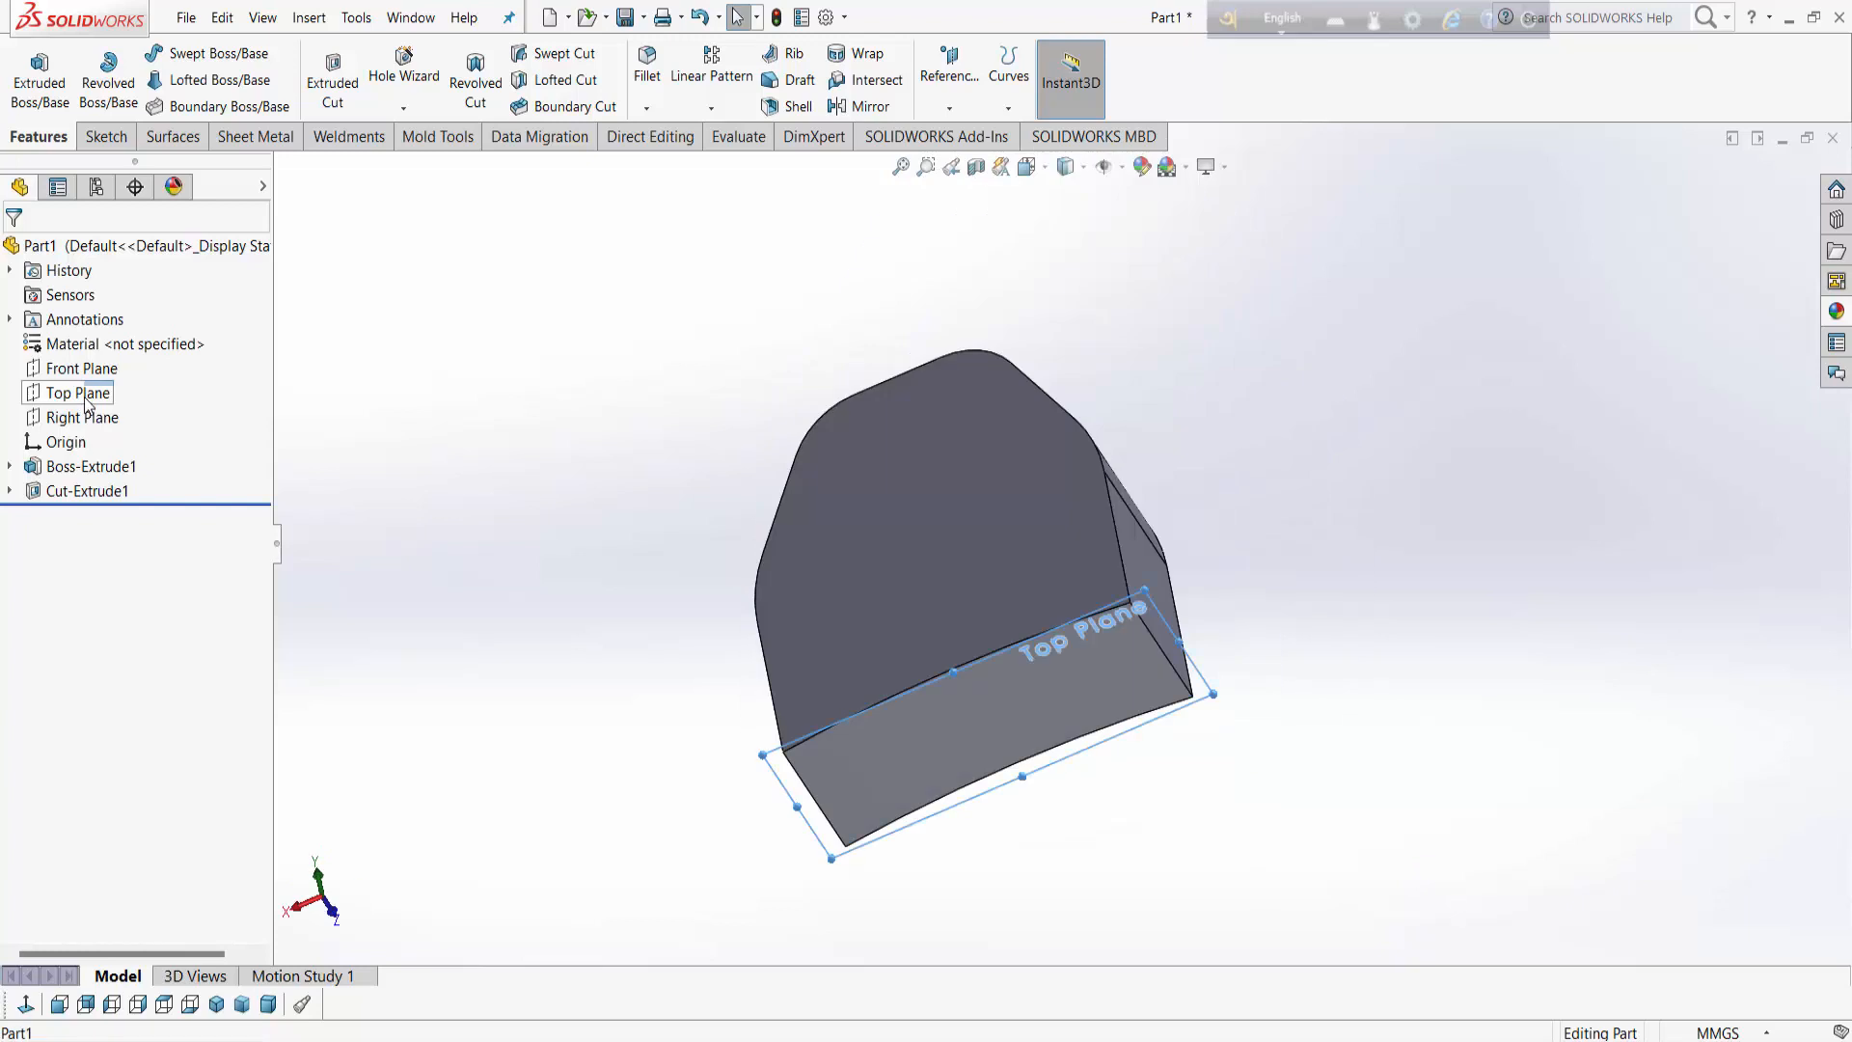
click(949, 104)
click(958, 133)
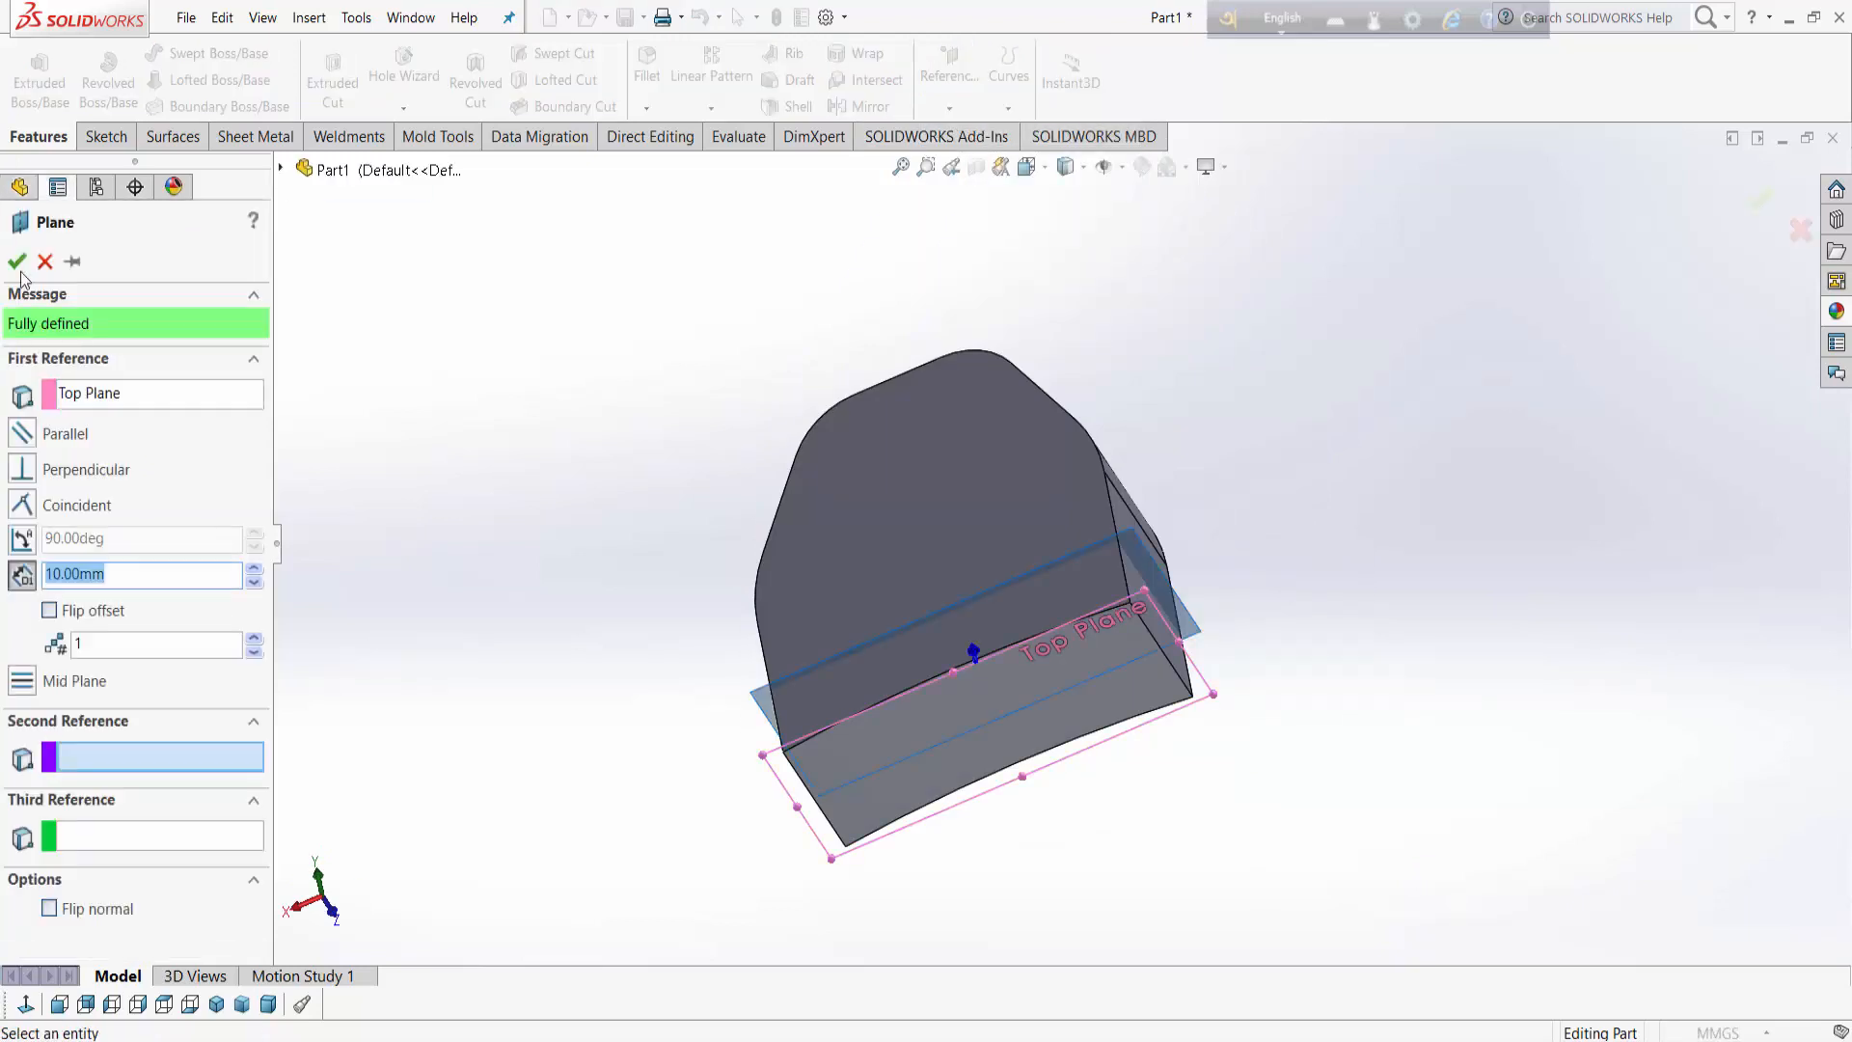
click(17, 261)
Step: Start a sketch on the new plane and draw a horizontal centerline about 1.3 mm long inward from the midpoint of the body's left edge
right_click(28, 517)
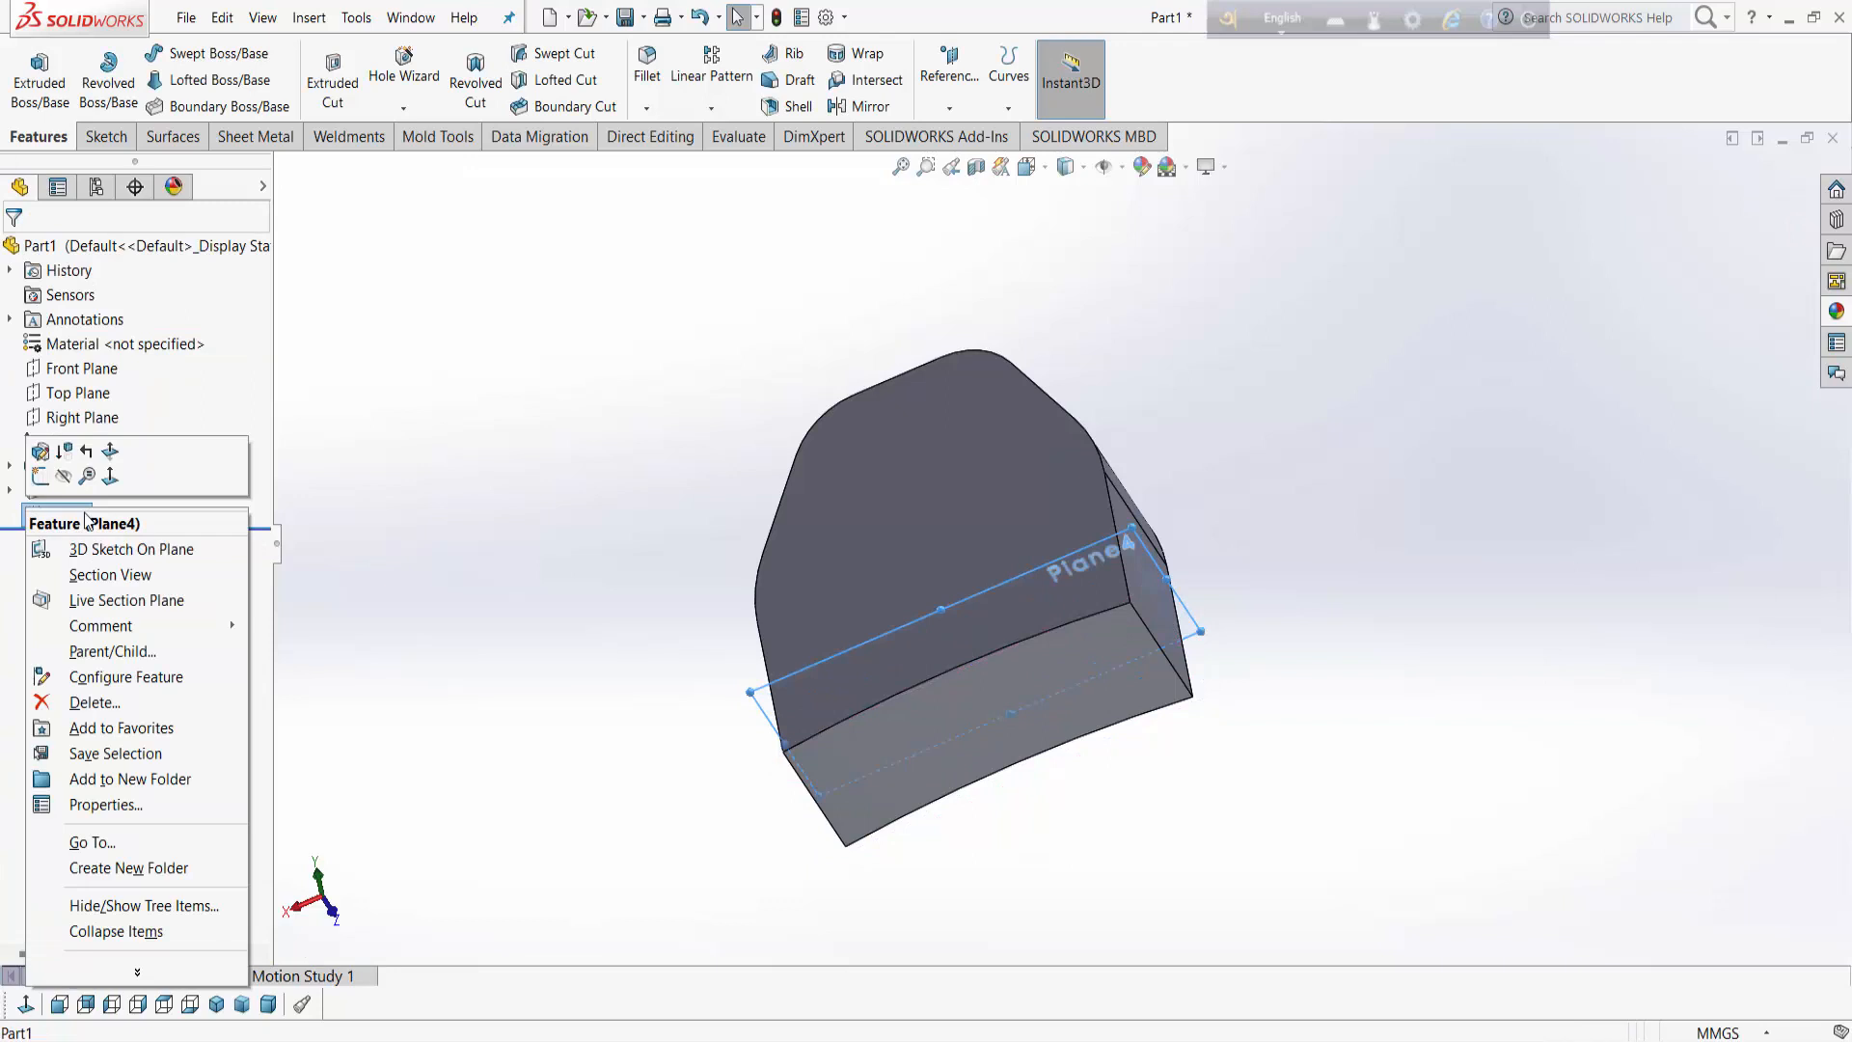
click(46, 487)
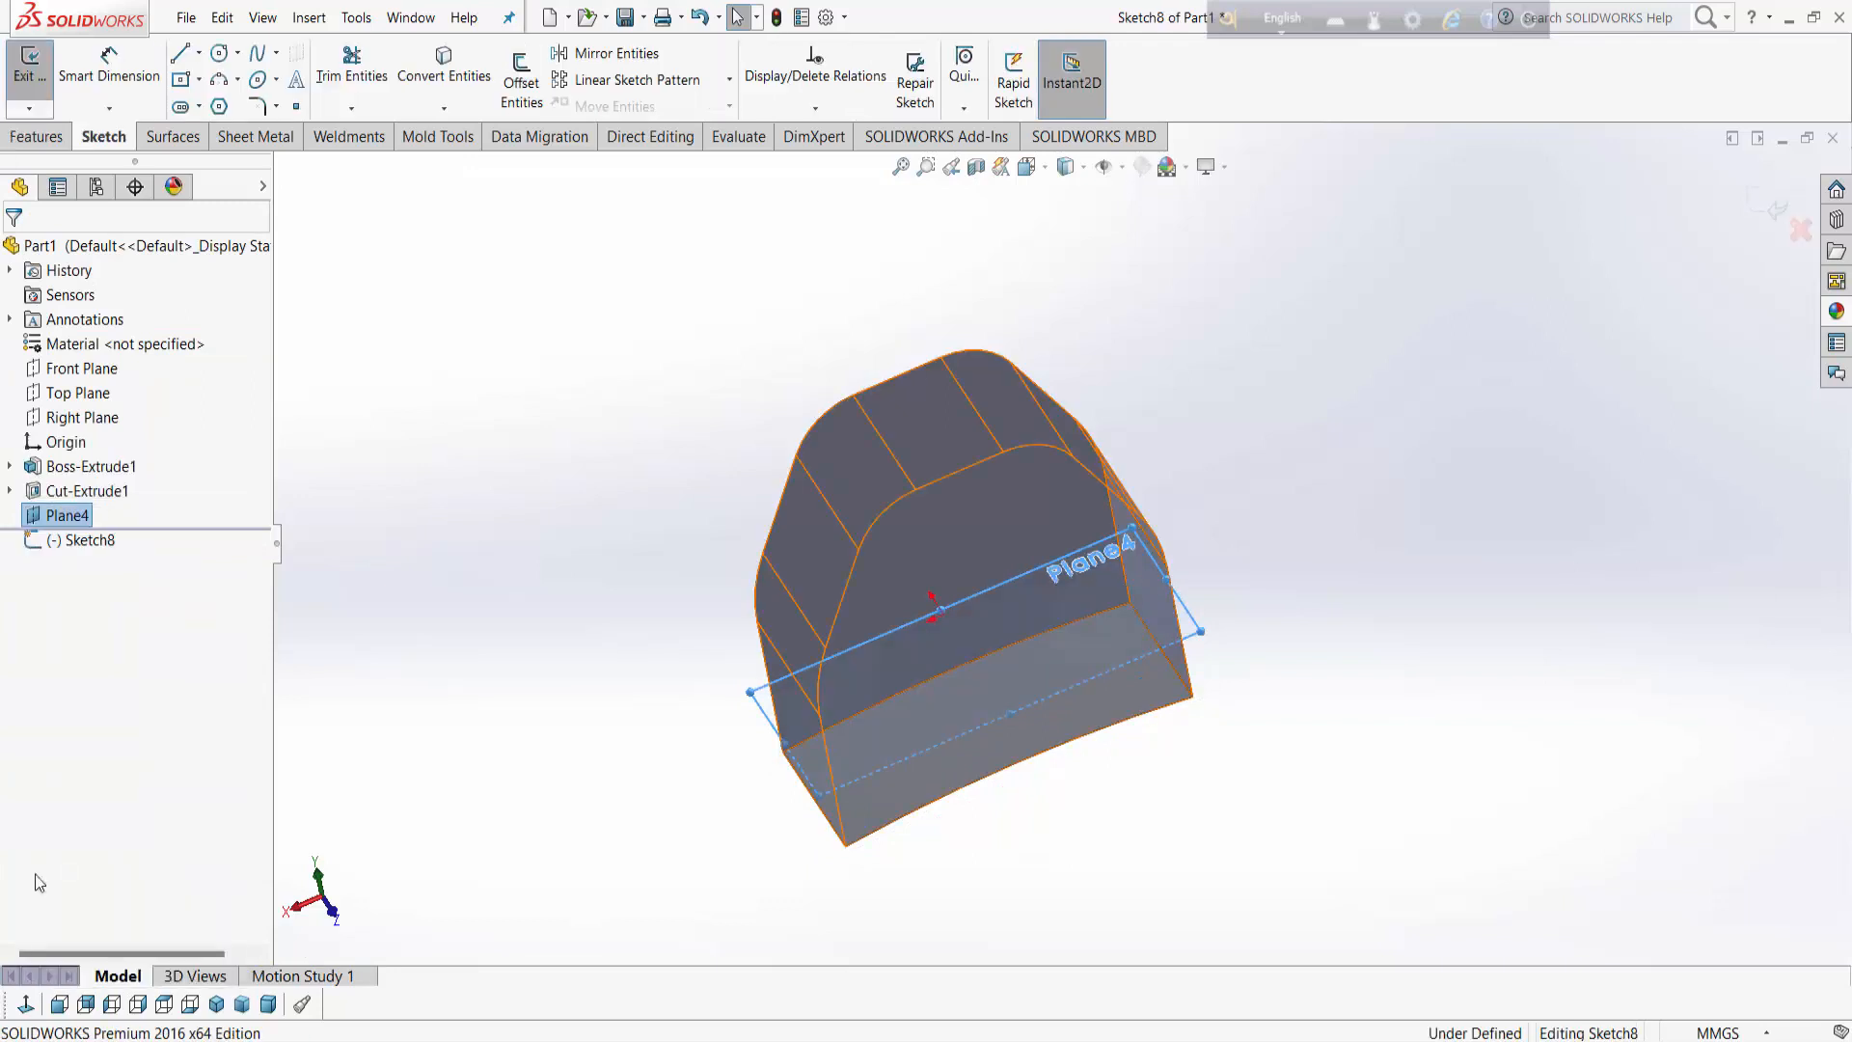
click(21, 1008)
click(22, 1008)
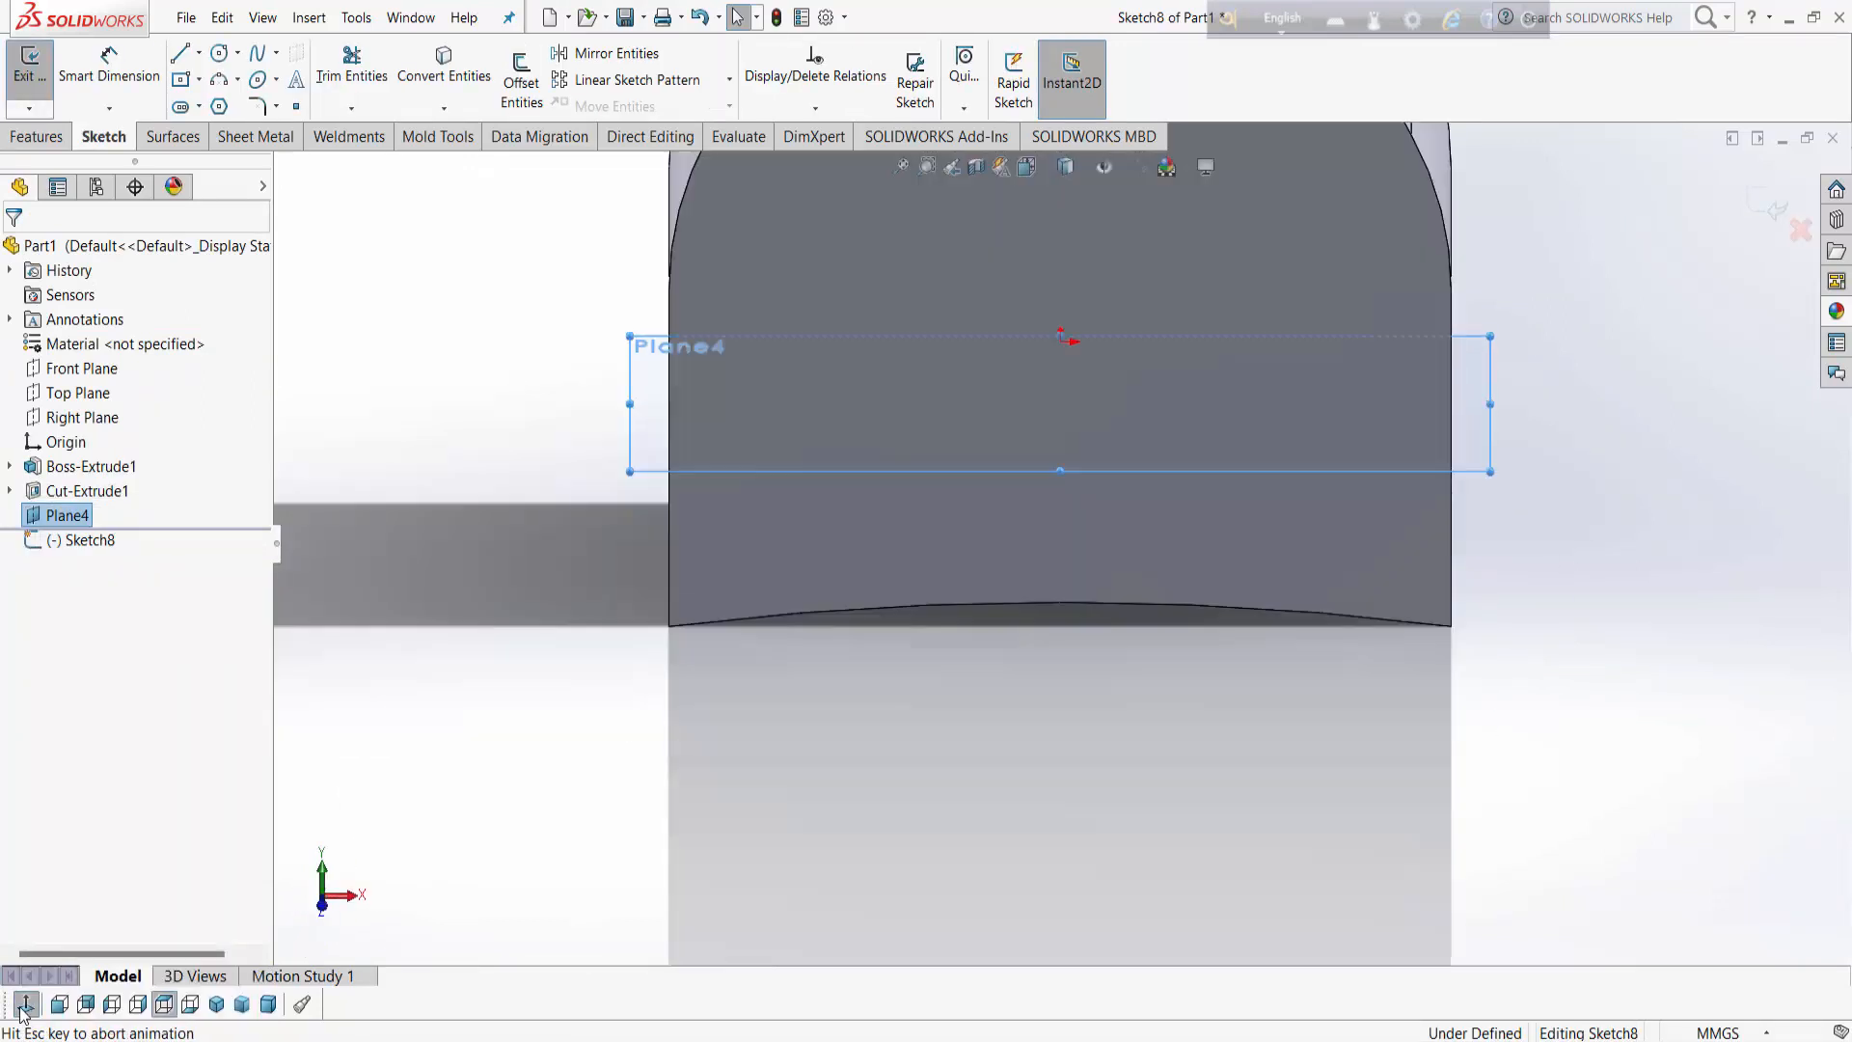
click(199, 53)
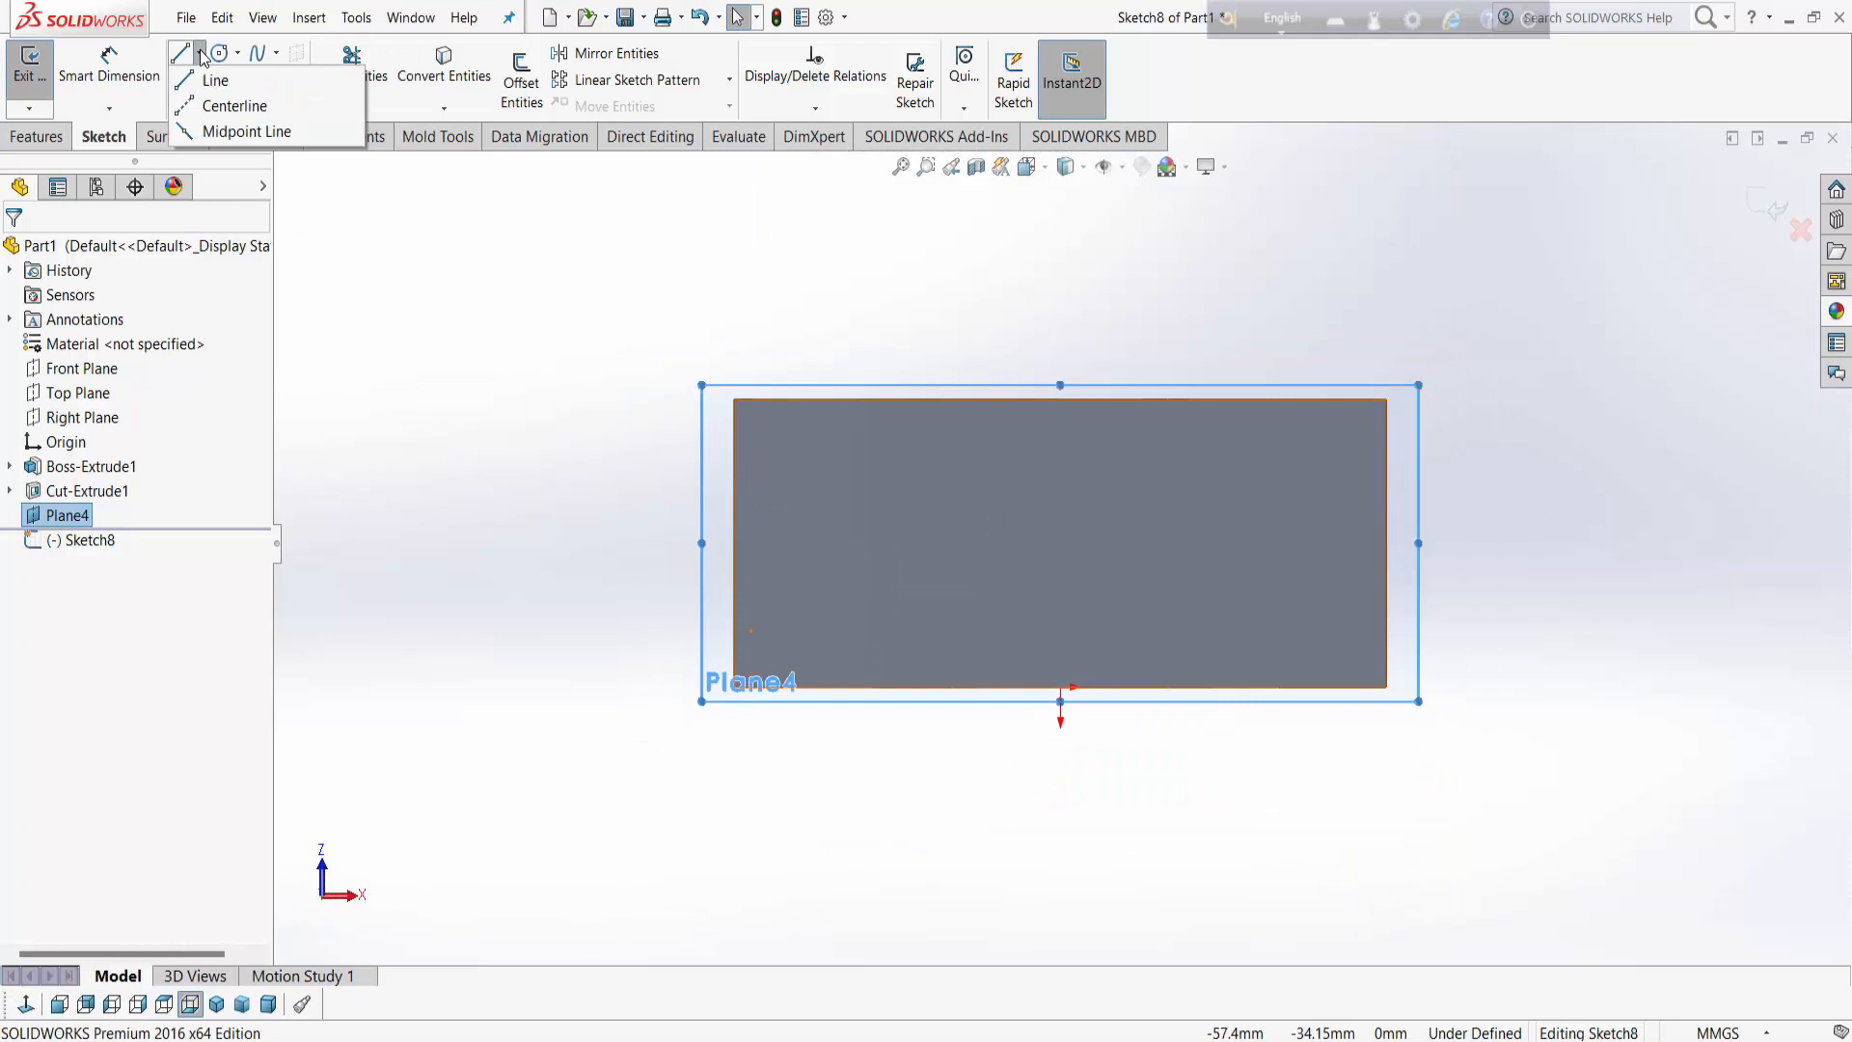
click(231, 103)
scroll(733, 482, down, 3)
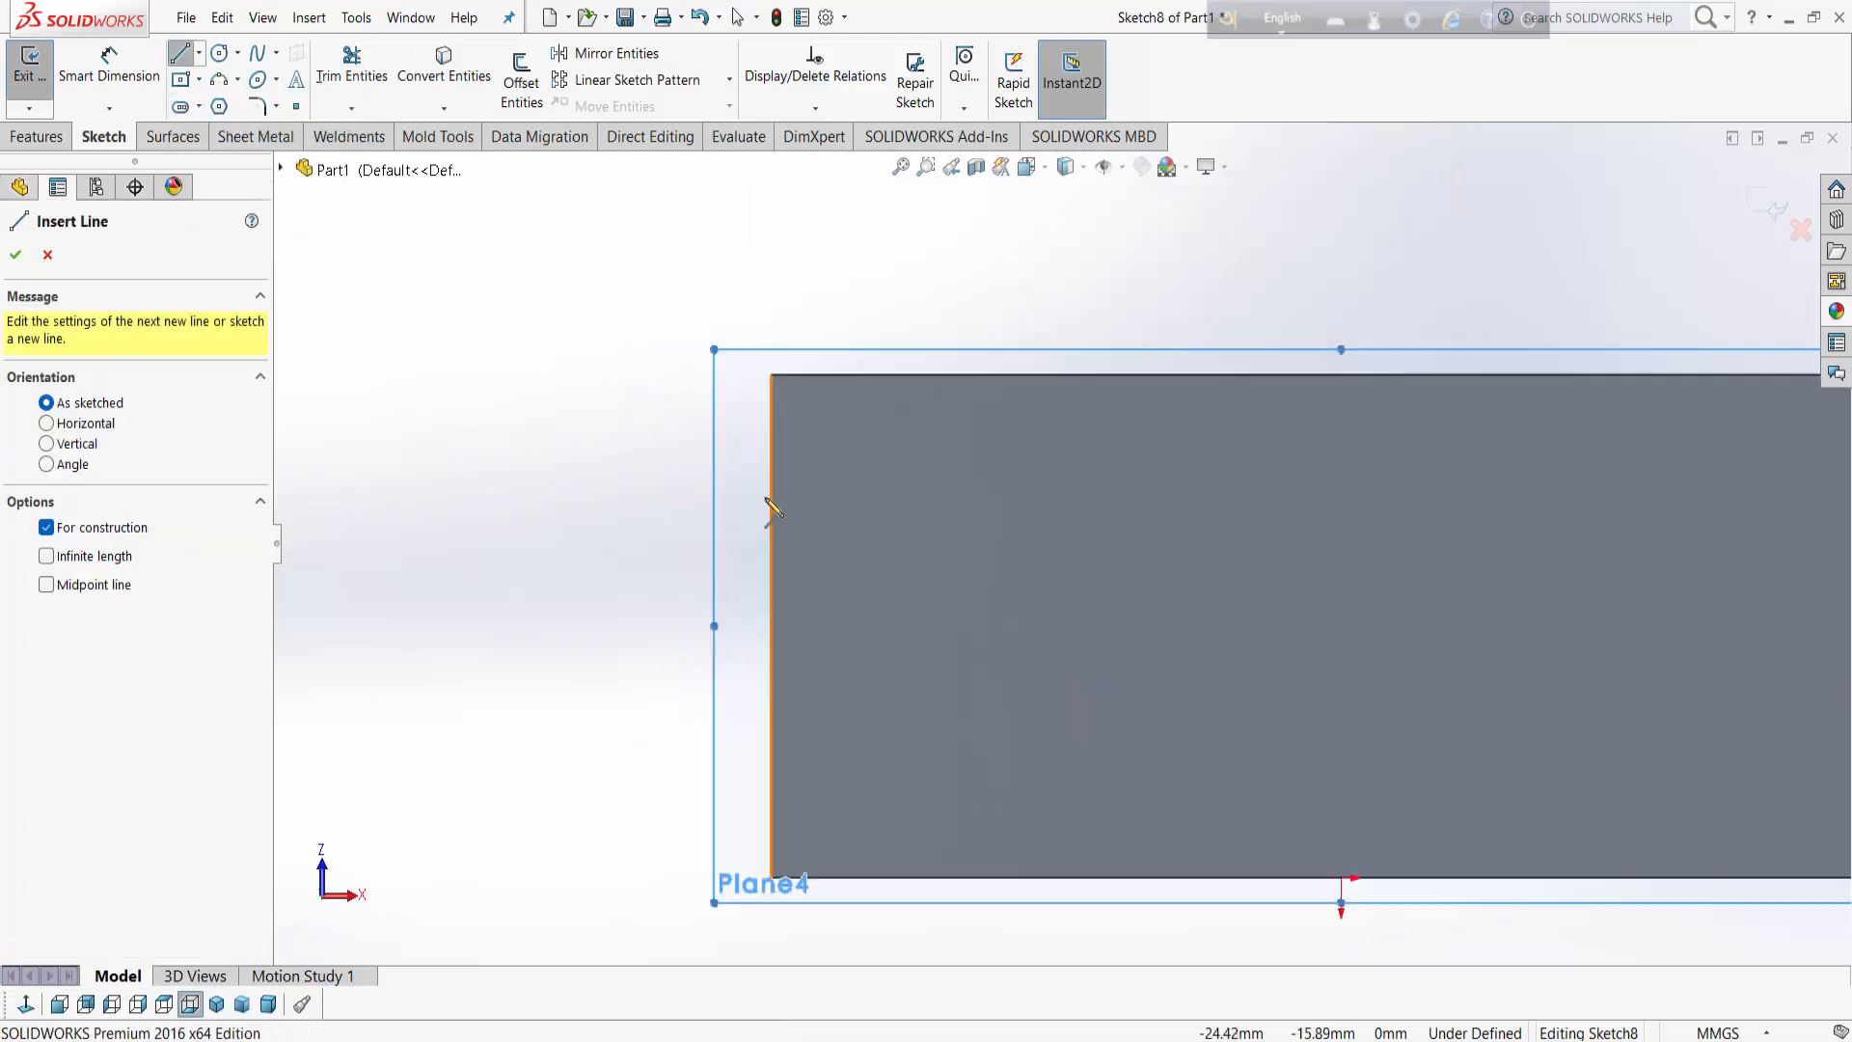
click(771, 625)
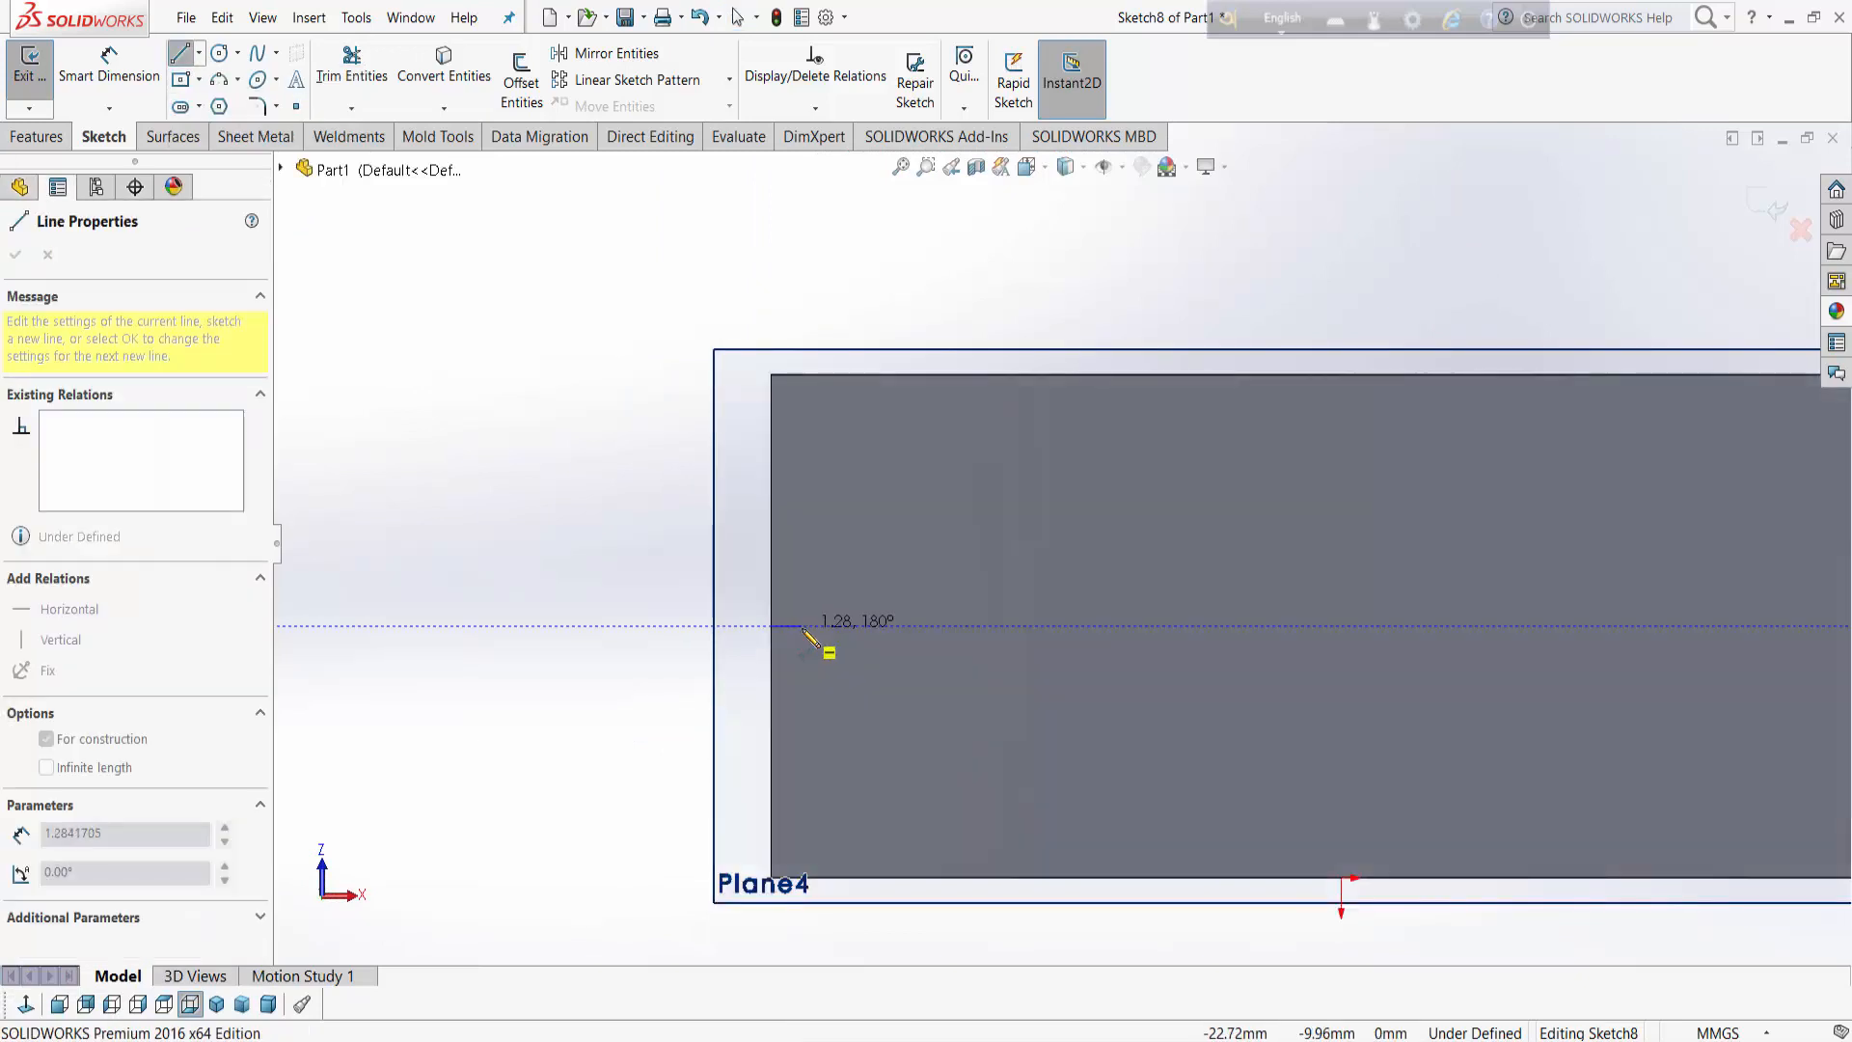
Step: Dimension the short centerline's length to 1 mm
click(109, 67)
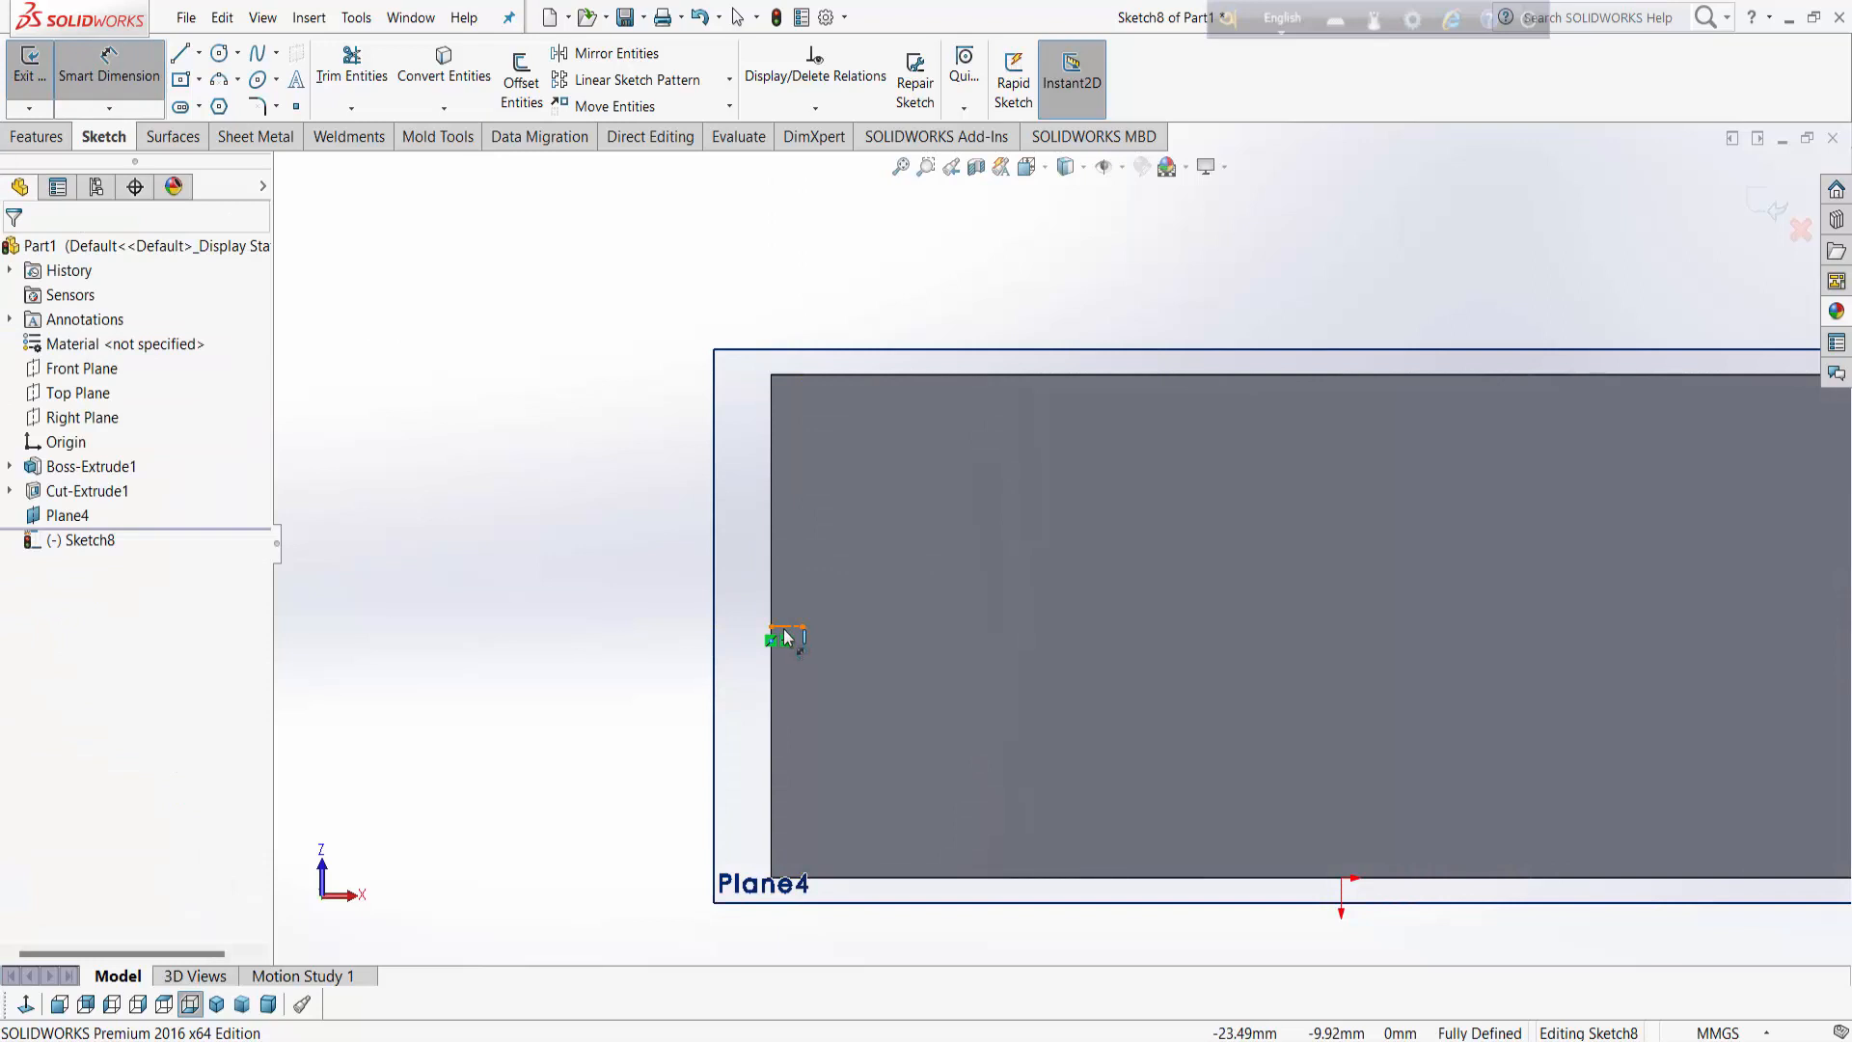
click(786, 637)
click(806, 725)
text(1)
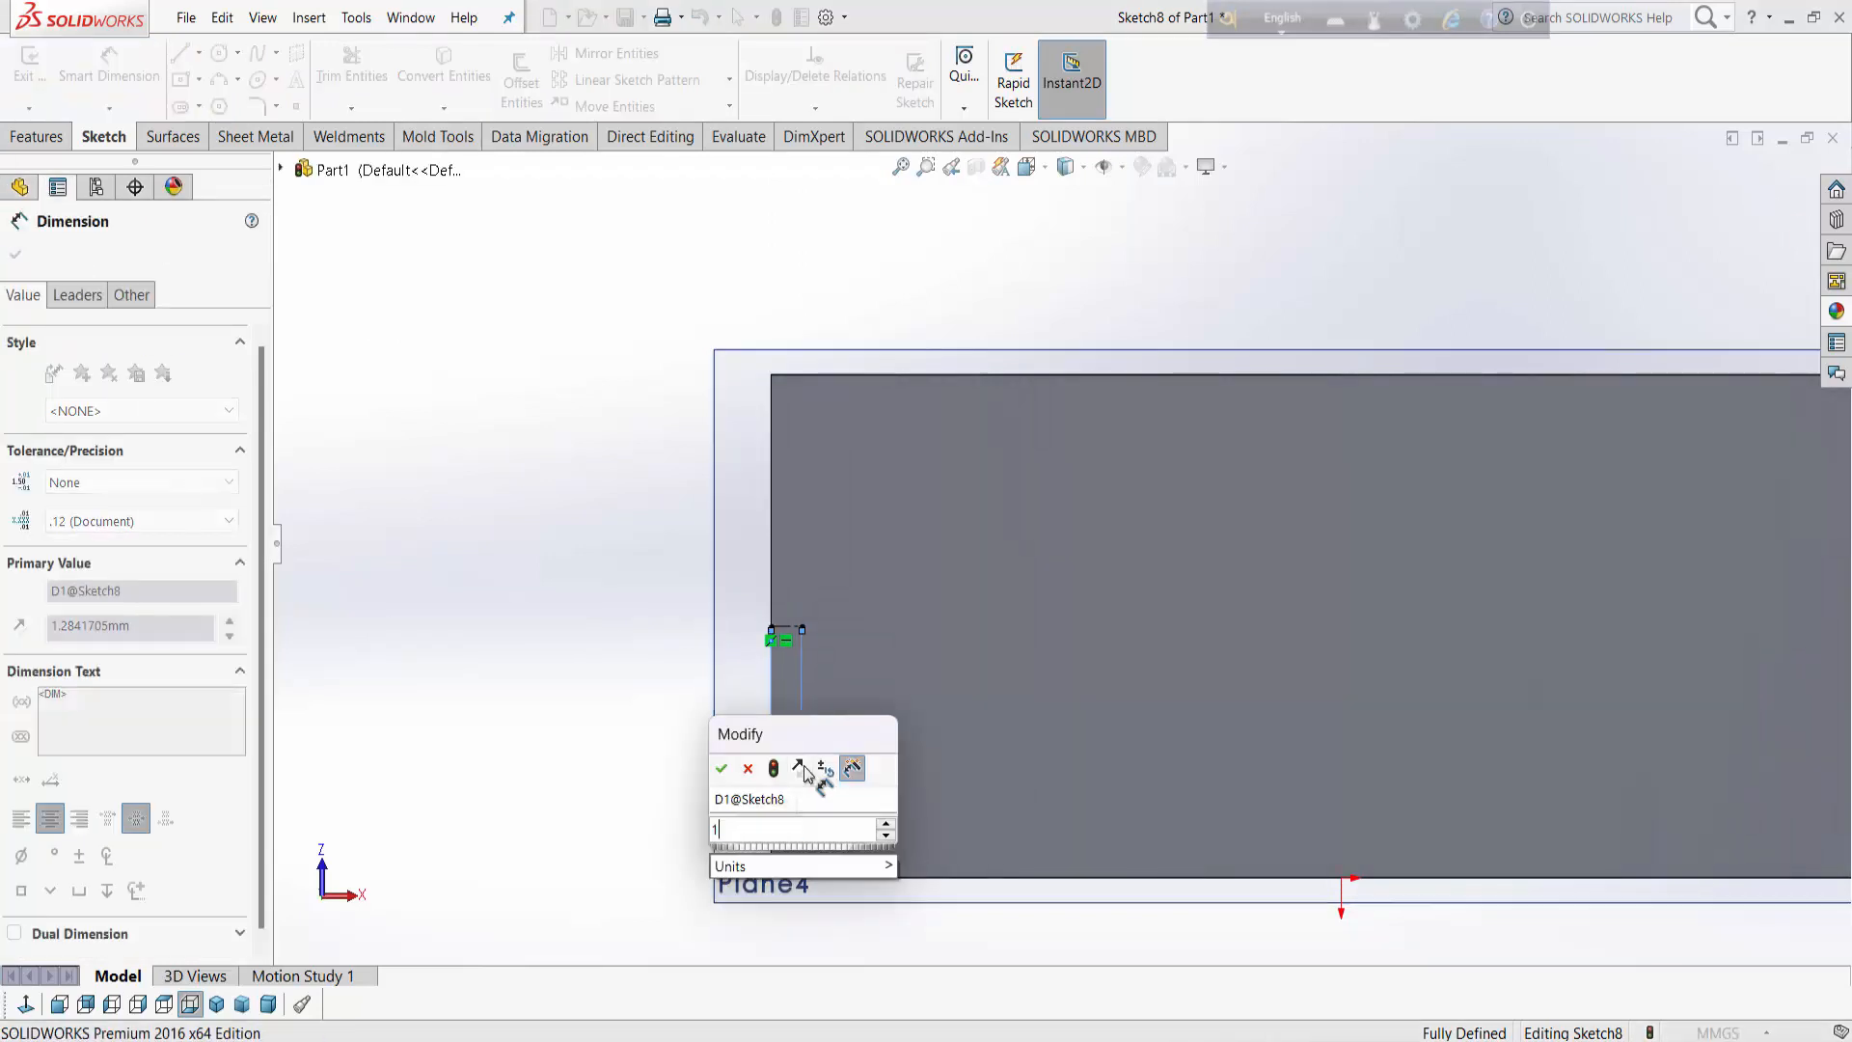
key(Return)
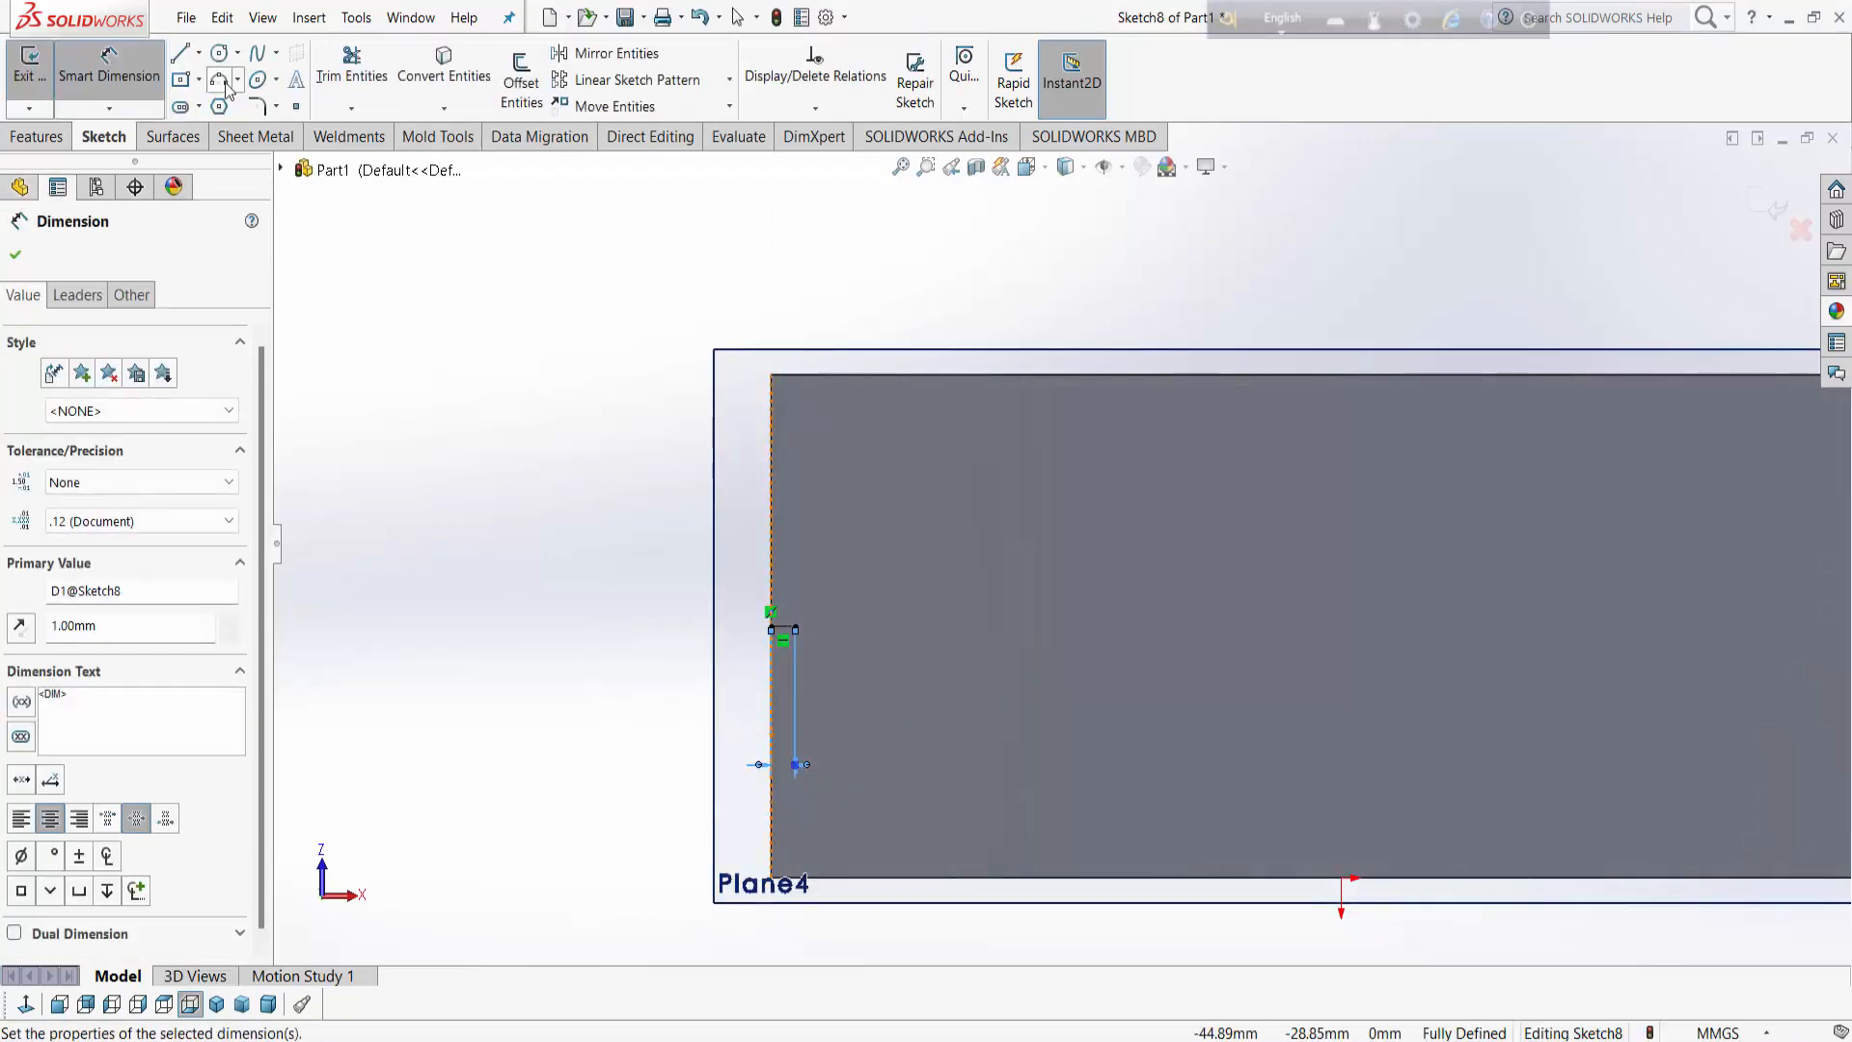
Step: Draw a solid vertical line about 12 mm long on the body's left edge, spanning both sides of the centerline
click(199, 52)
click(237, 52)
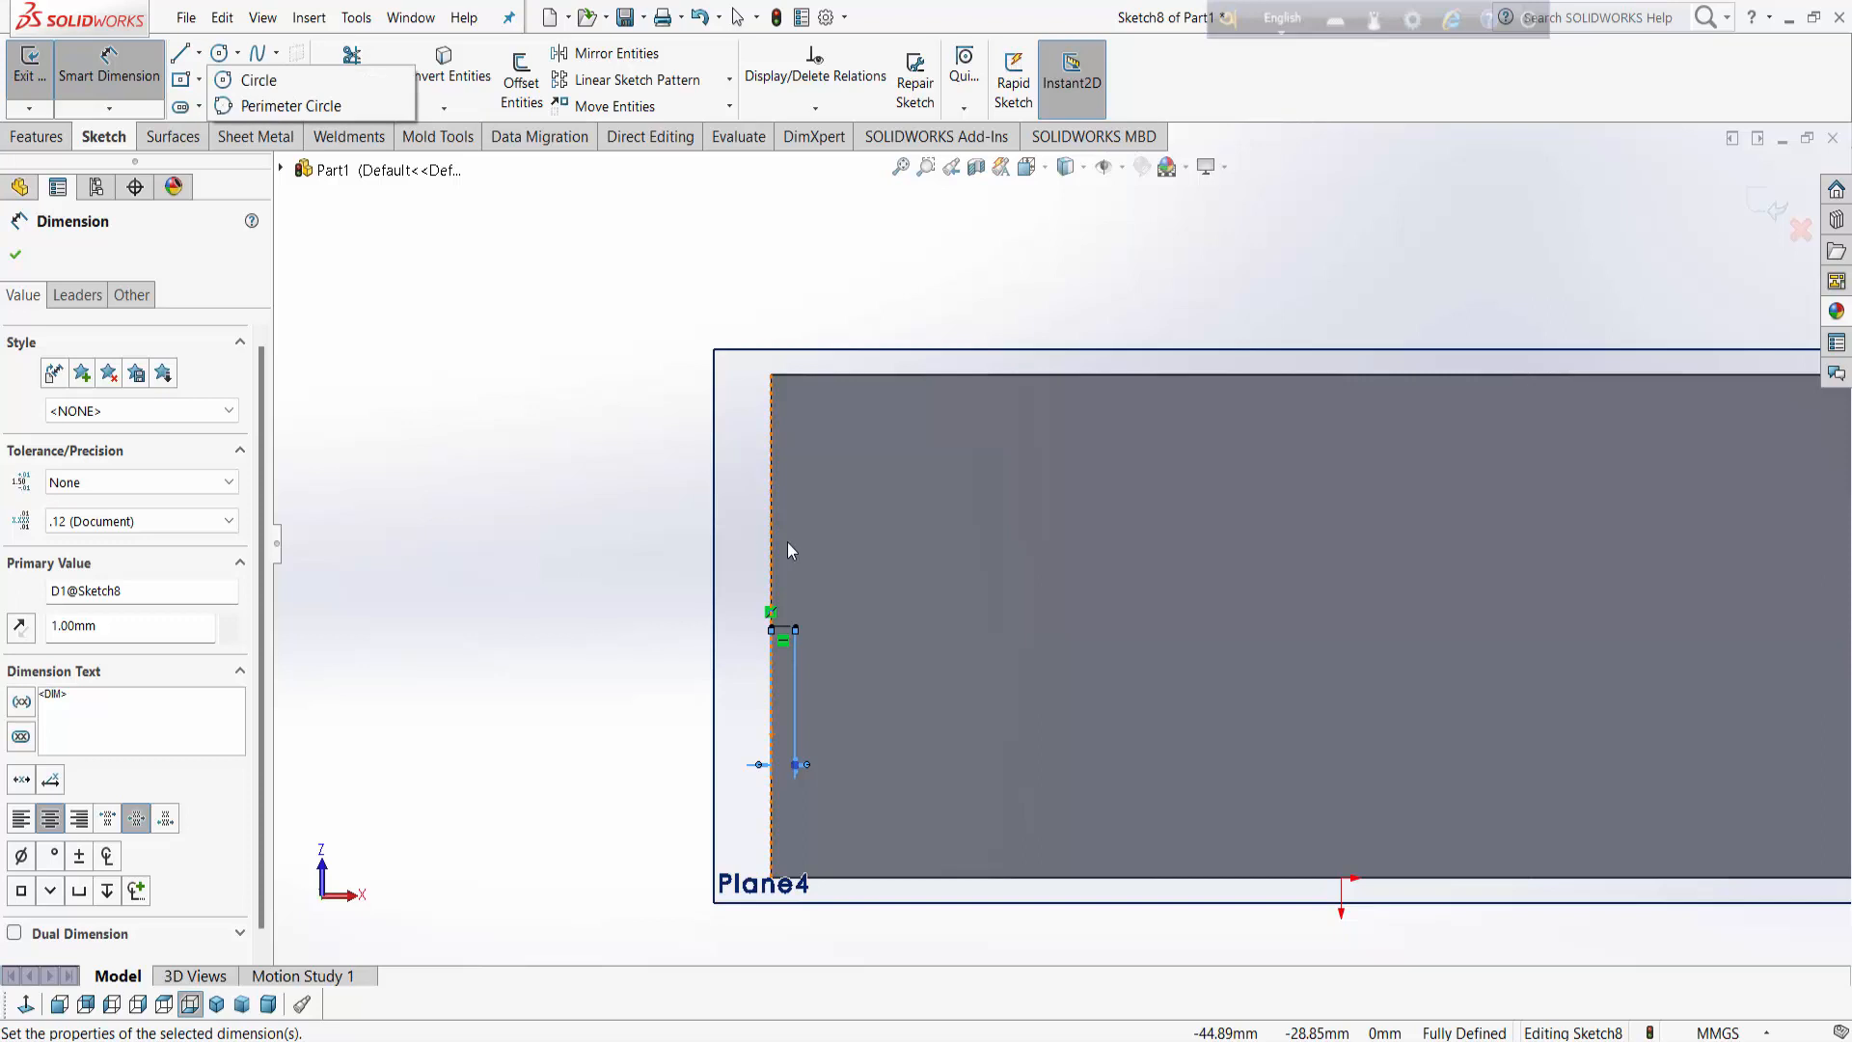
click(199, 52)
click(236, 79)
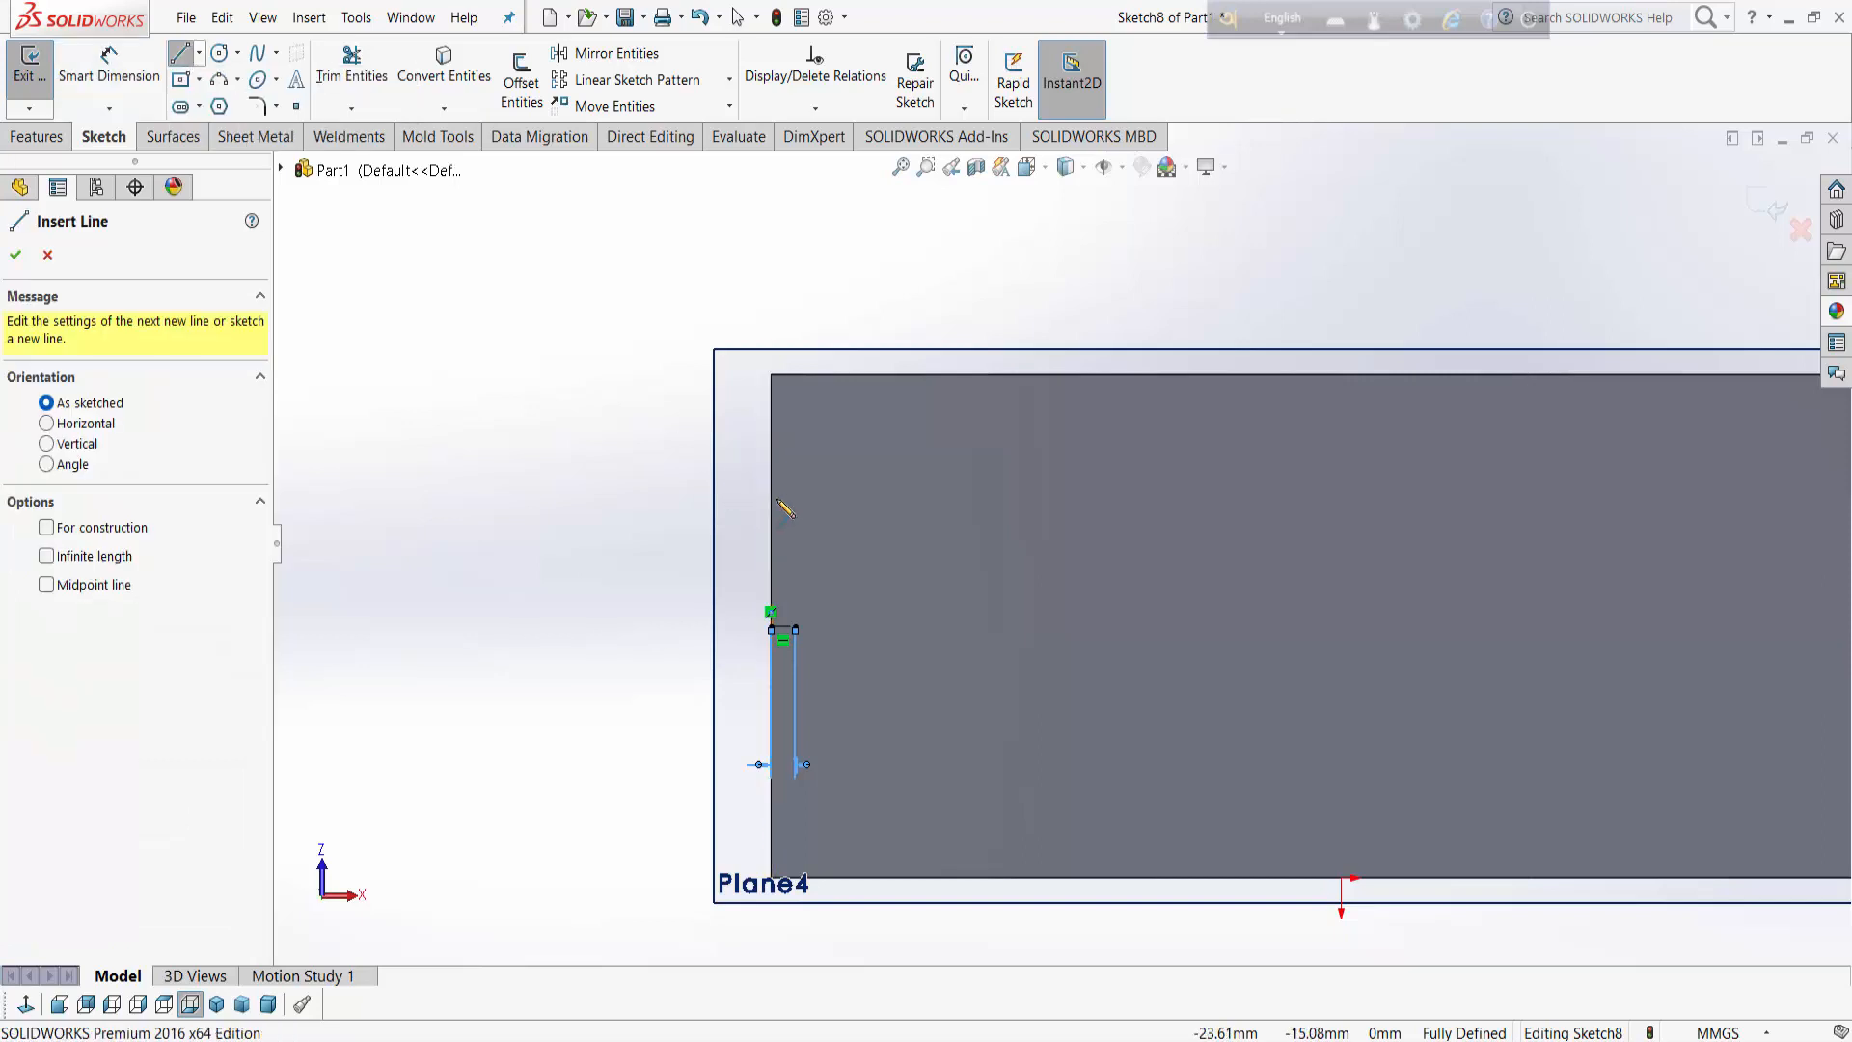
click(771, 502)
click(771, 807)
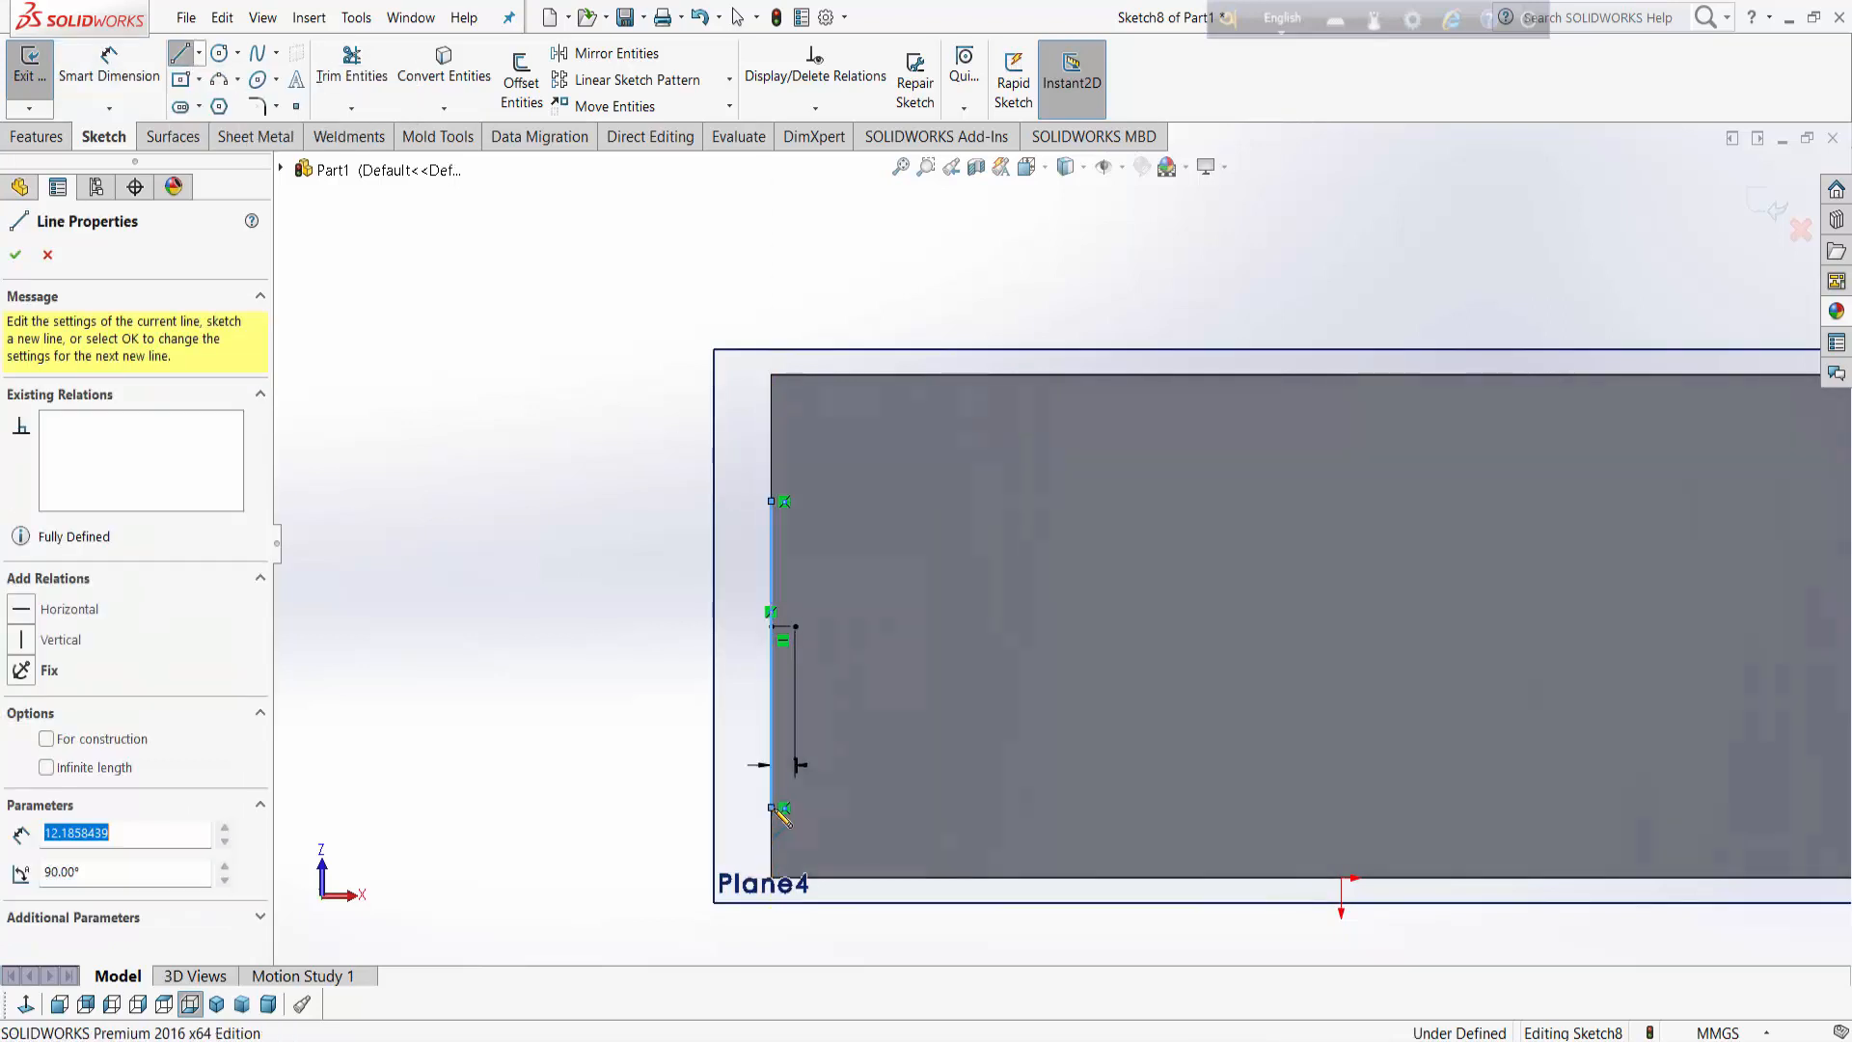
right_click(774, 793)
click(830, 805)
scroll(758, 701, down, 1)
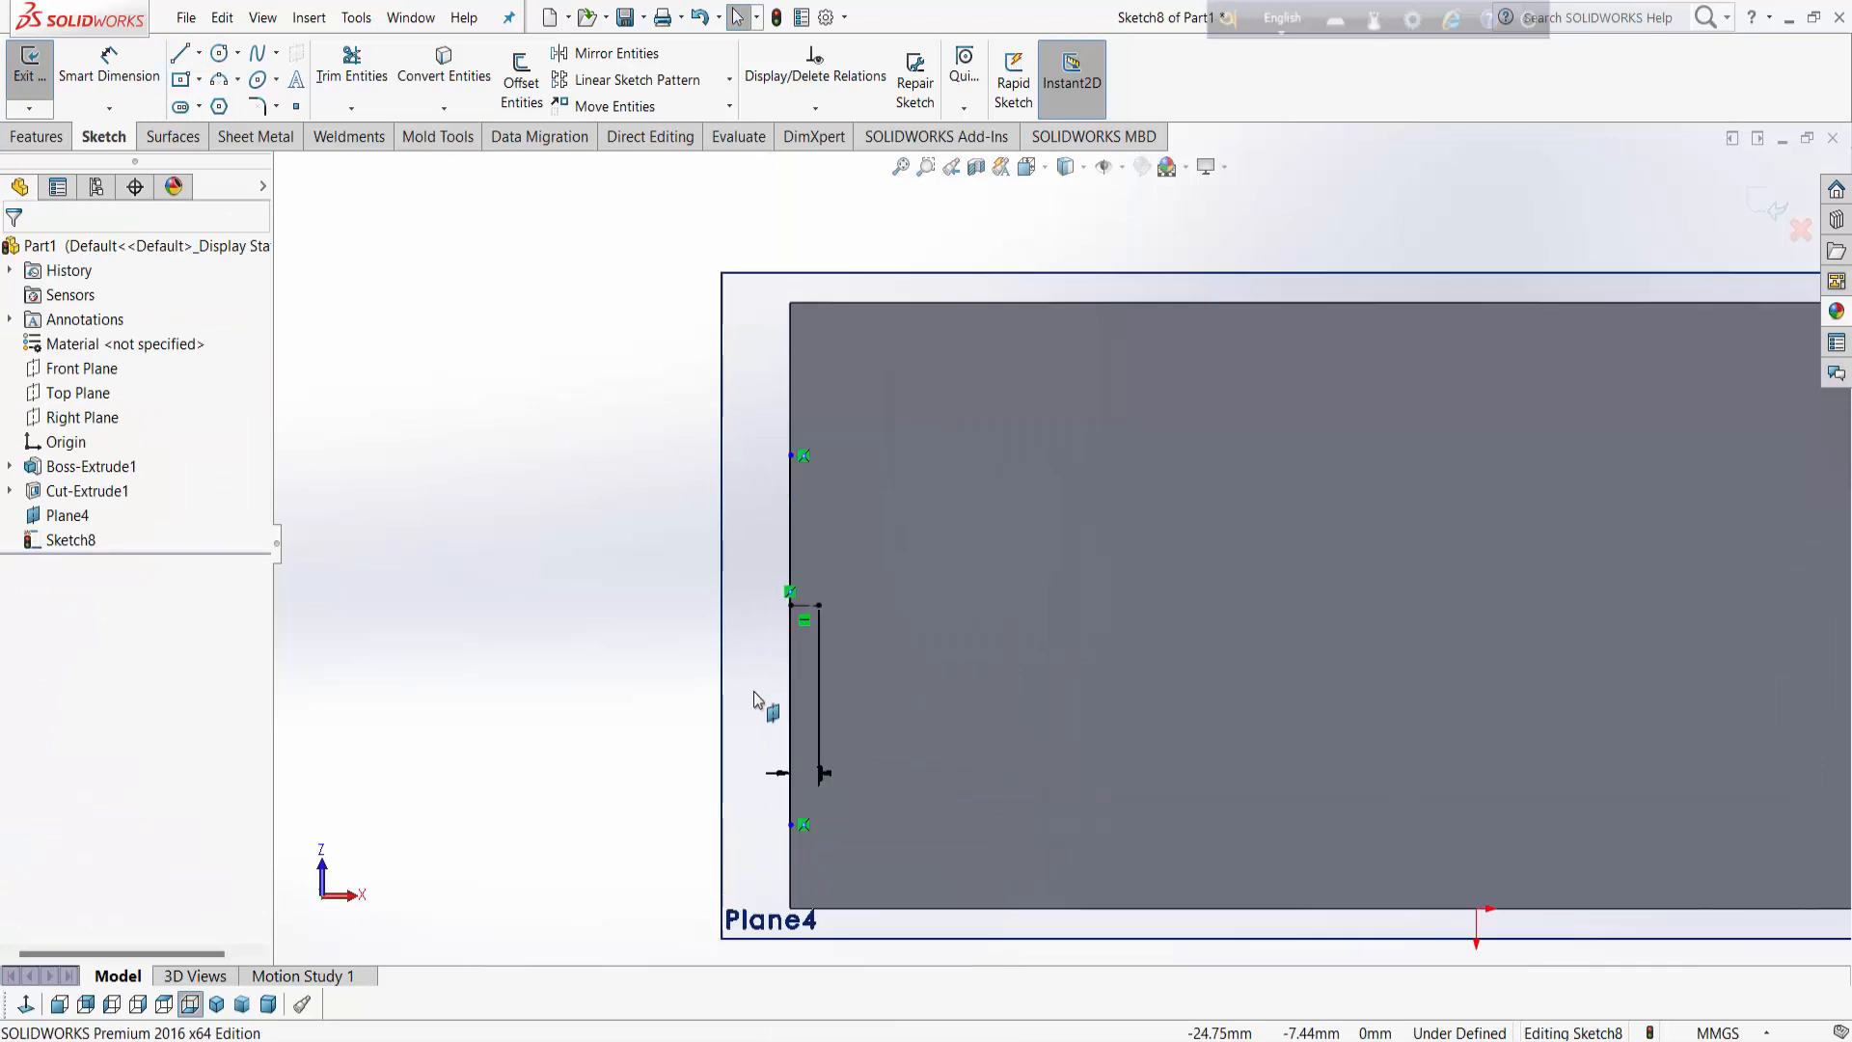
Step: Make the vertical line's midpoint coincide with the centerline's endpoint on the body's edge
right_click(793, 528)
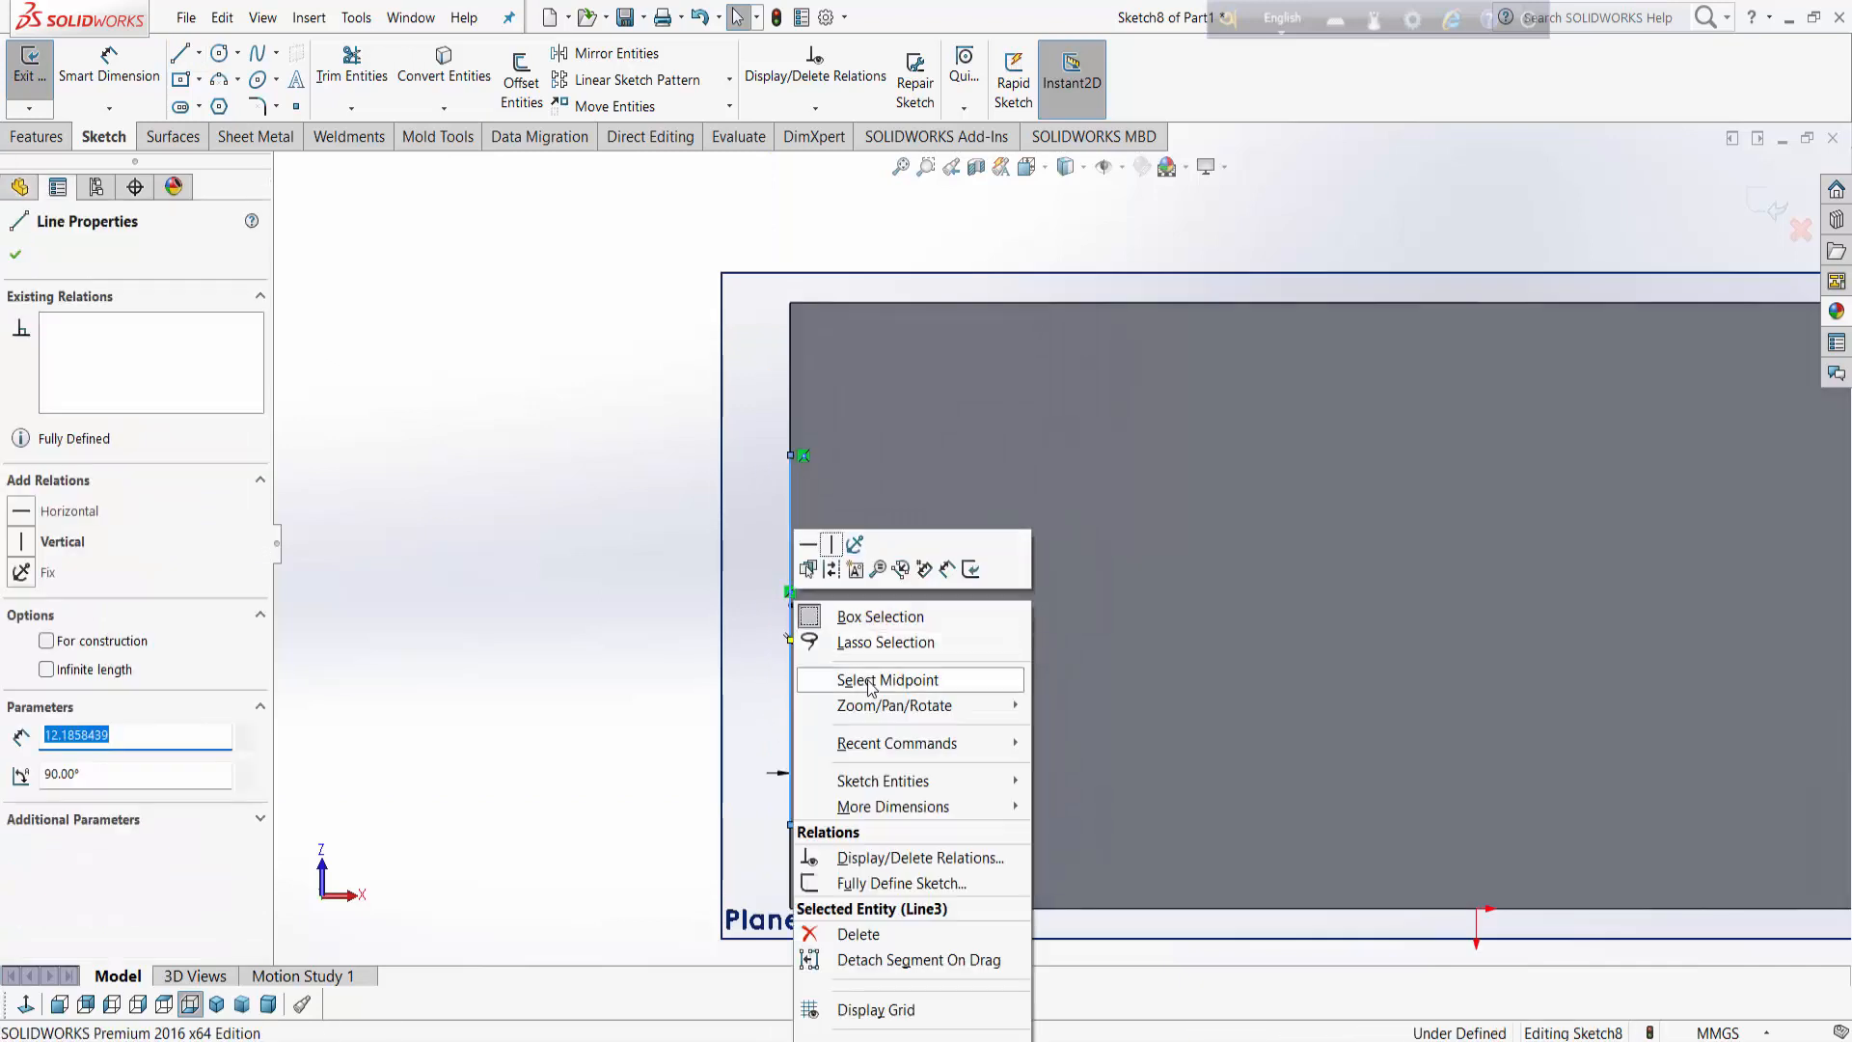
key(Escape)
click(794, 609)
ctrl+click(791, 639)
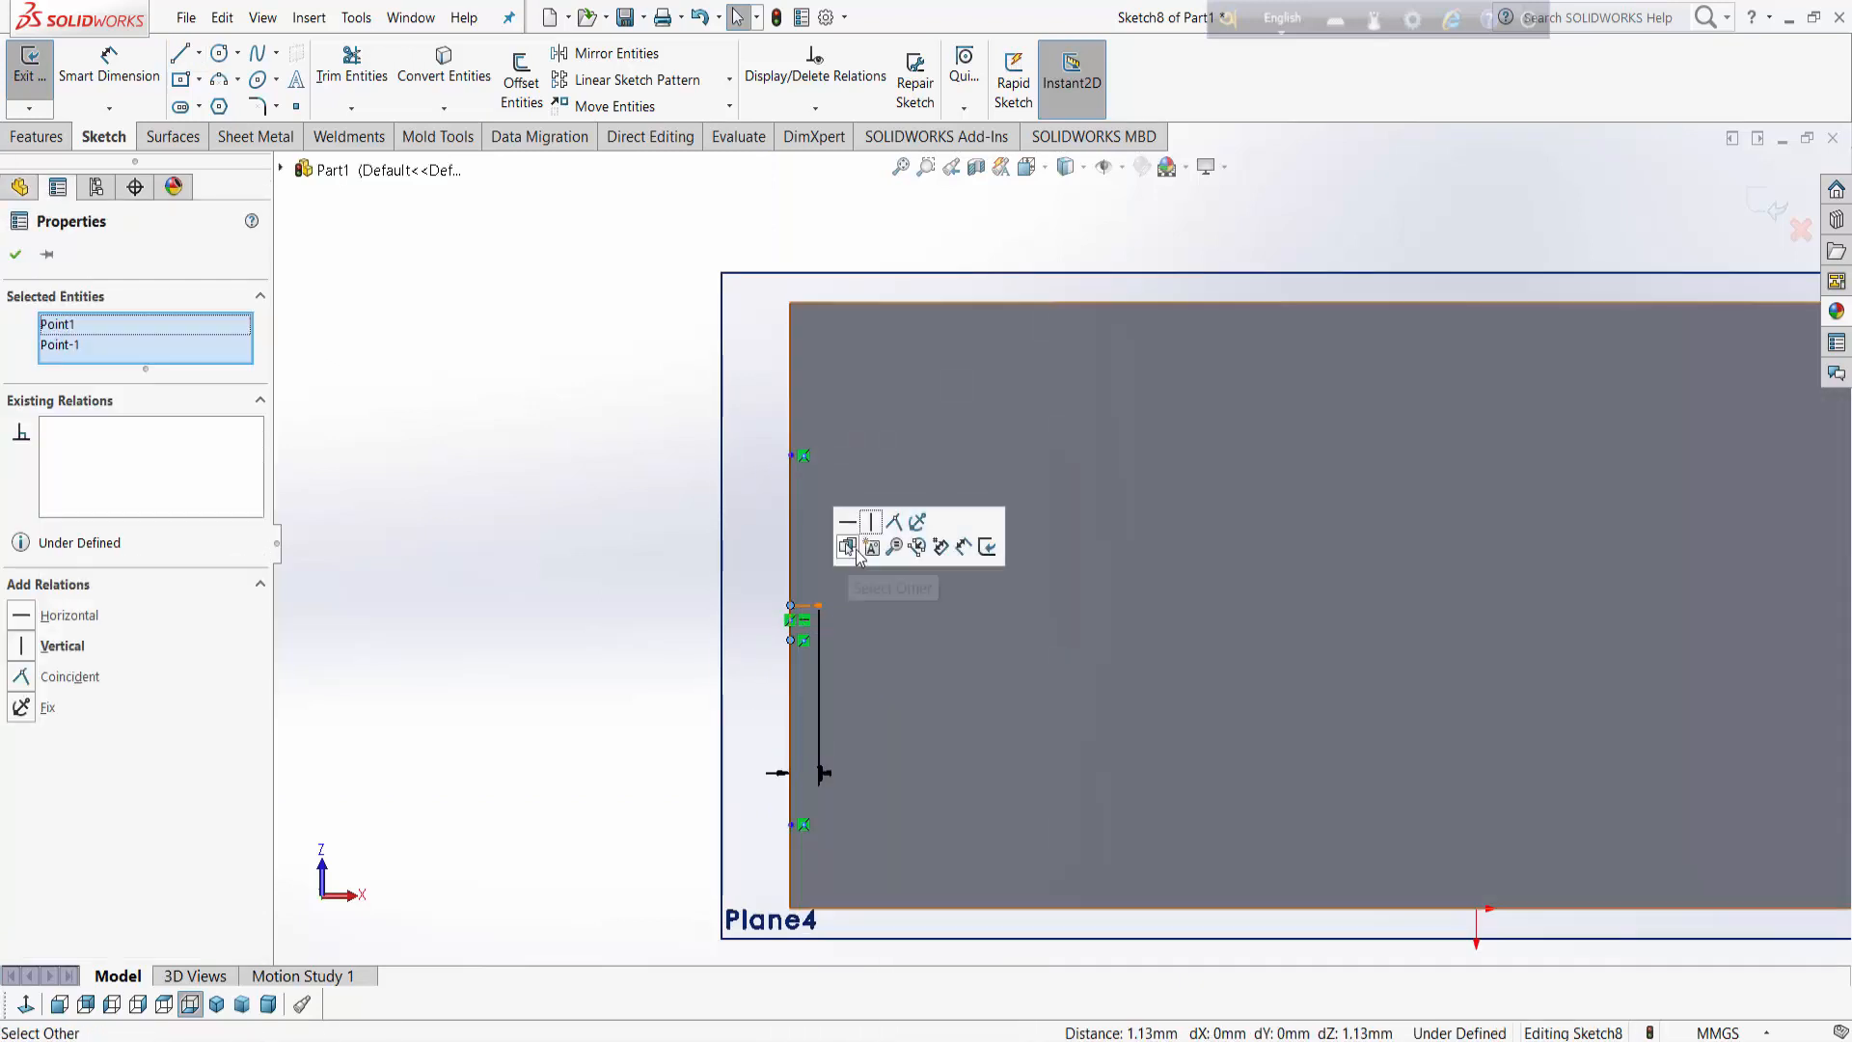
click(887, 532)
Step: Dimension the vertical line's length to 10 mm
click(791, 521)
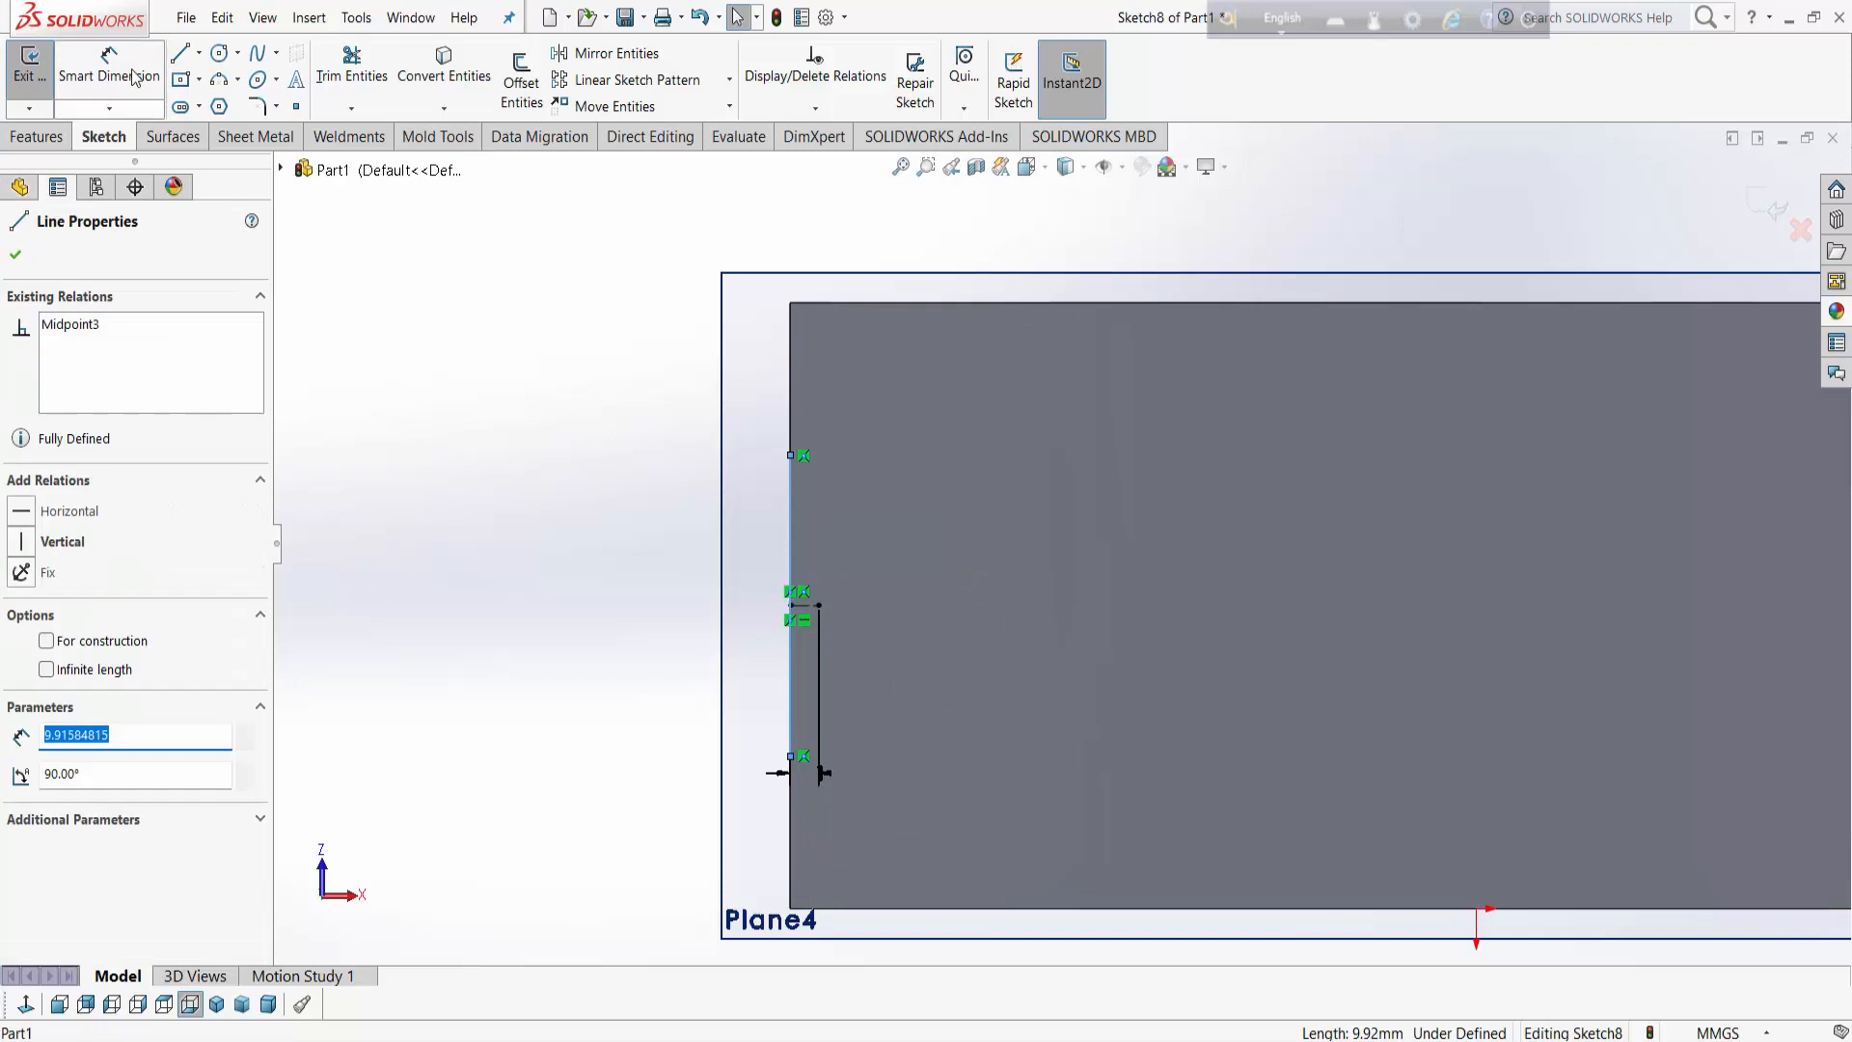
click(109, 75)
click(600, 617)
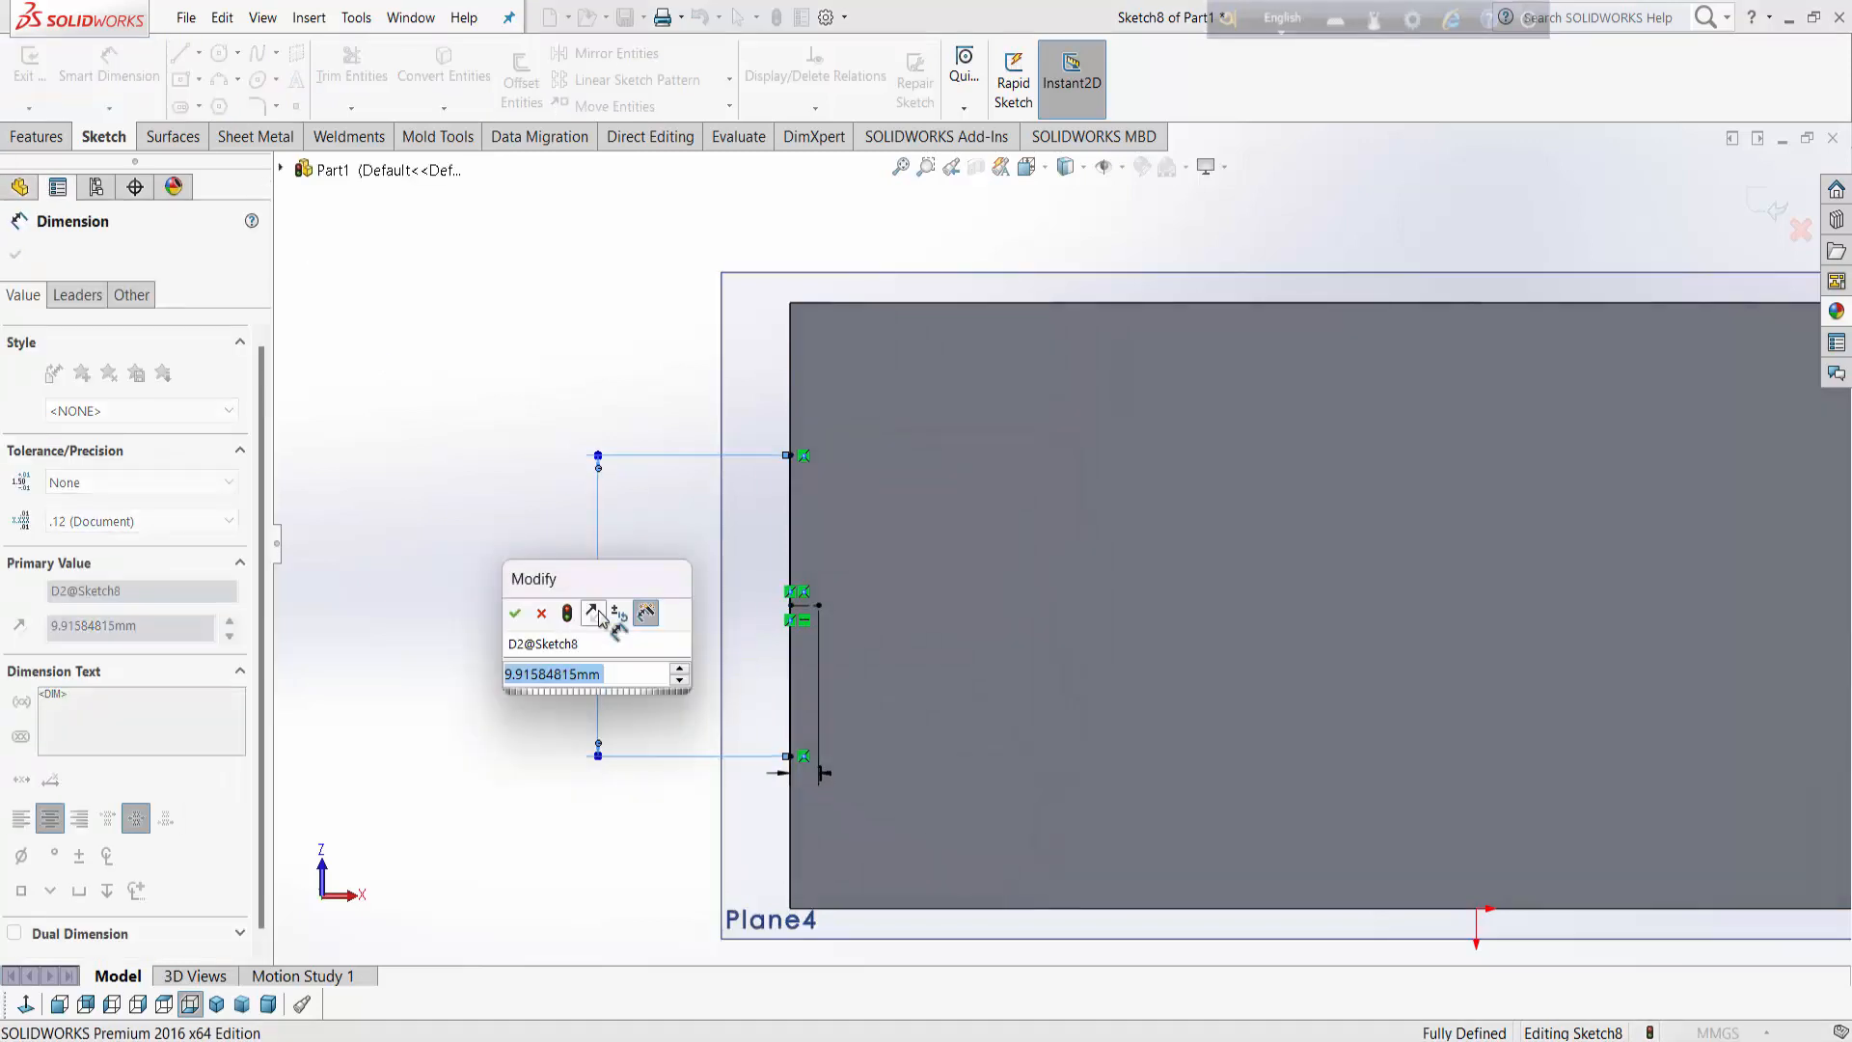
text(10)
key(Return)
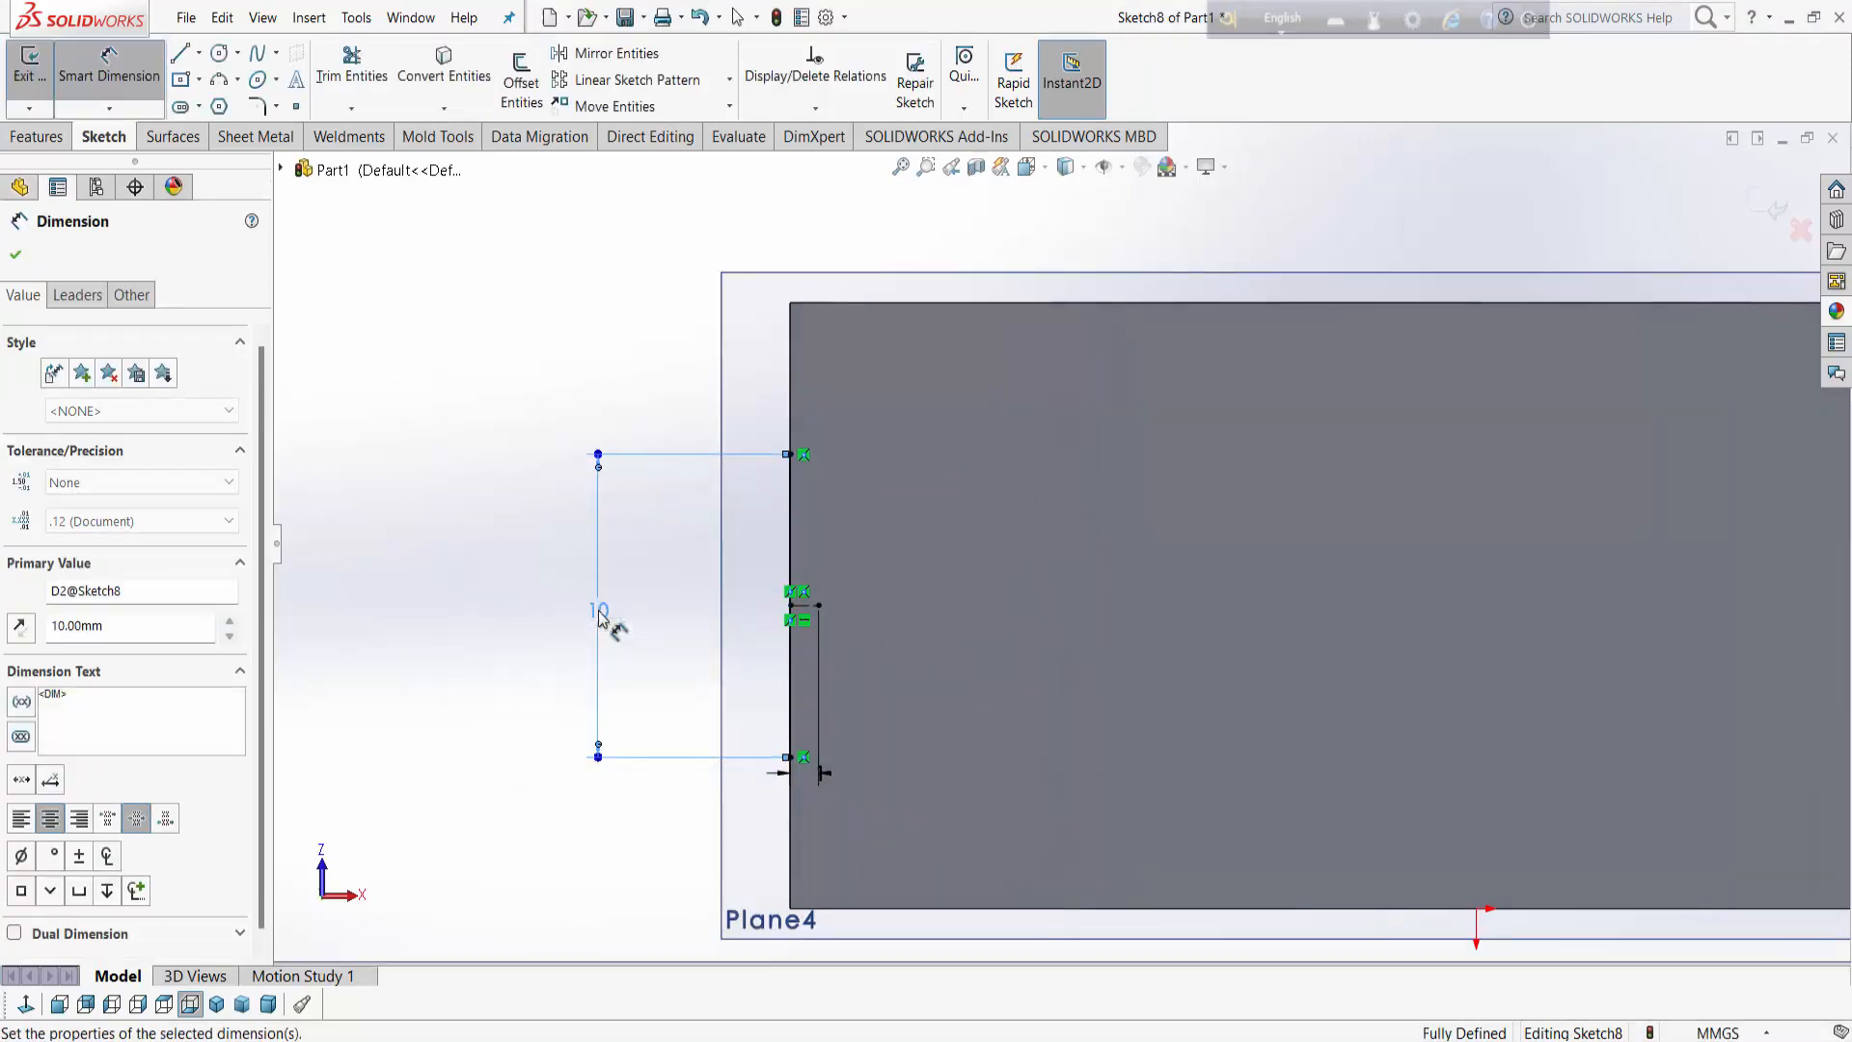
Step: Draw a three-point arc between the vertical line's endpoints, bulging into the body with a radius of about 9.5 mm
click(221, 80)
click(793, 455)
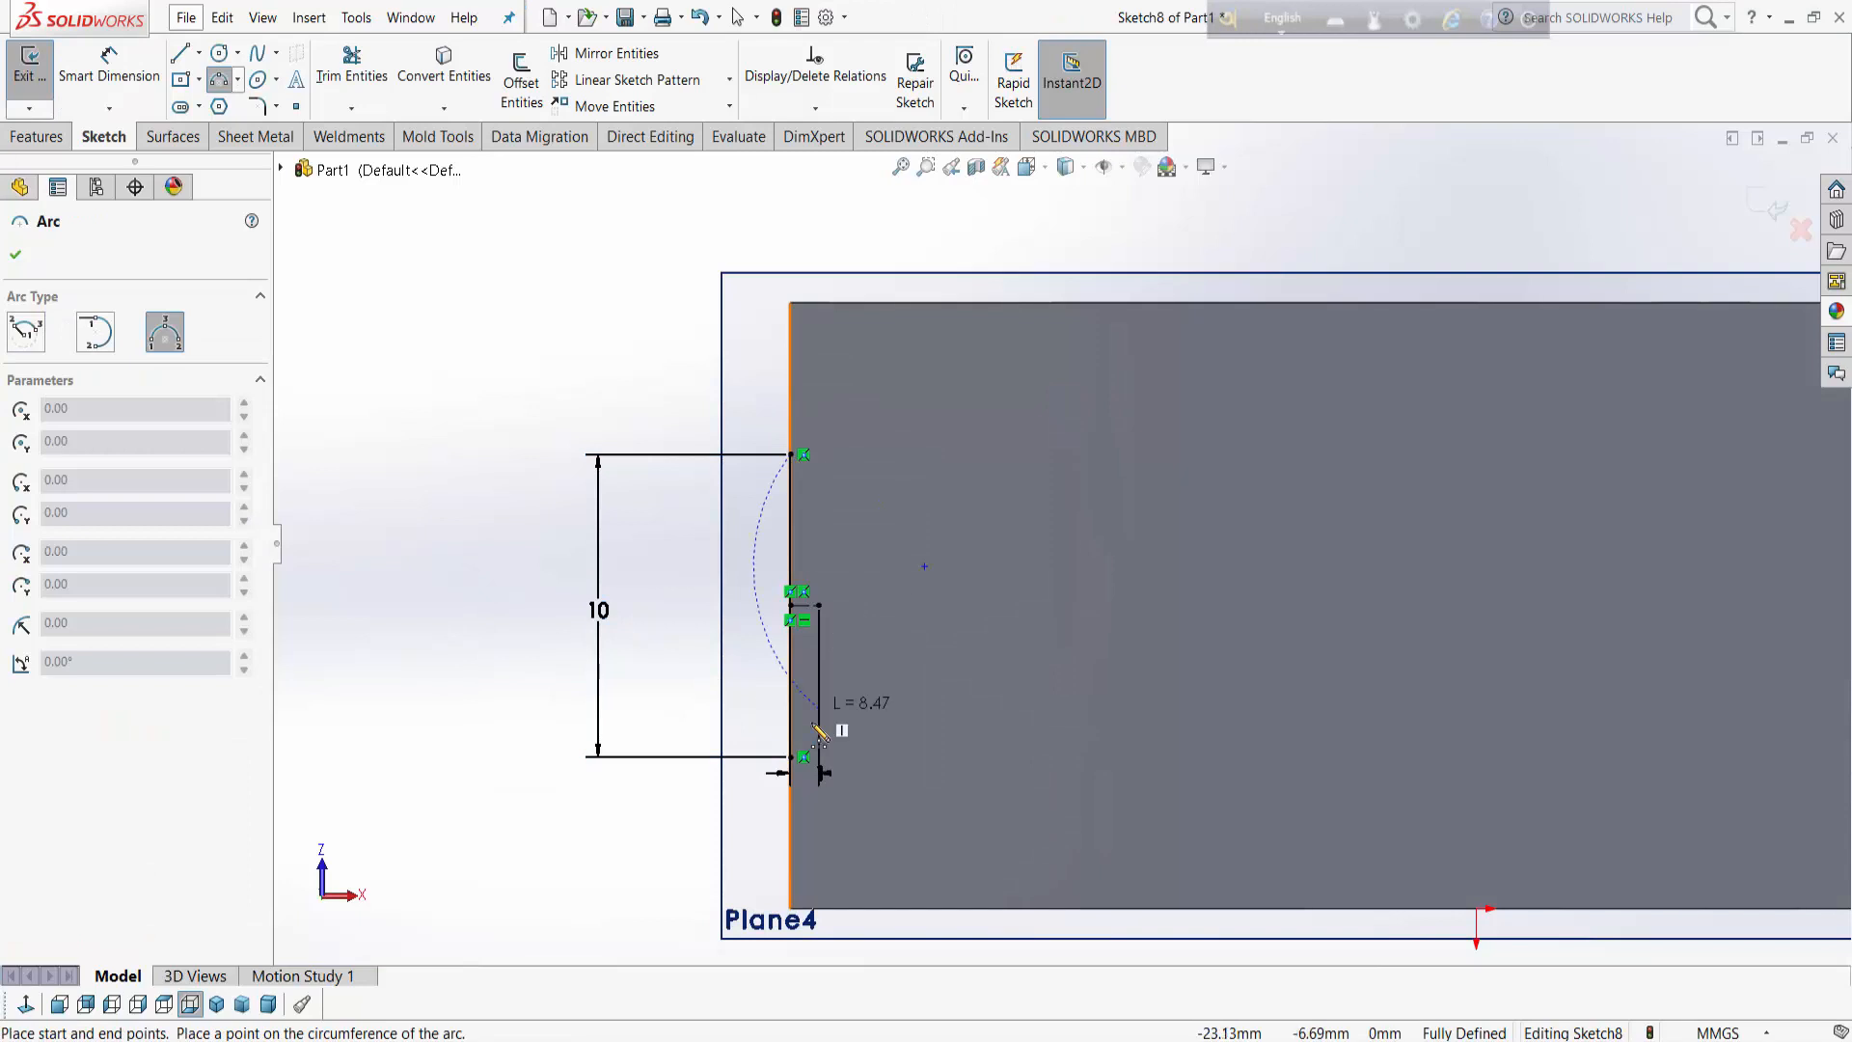
click(792, 757)
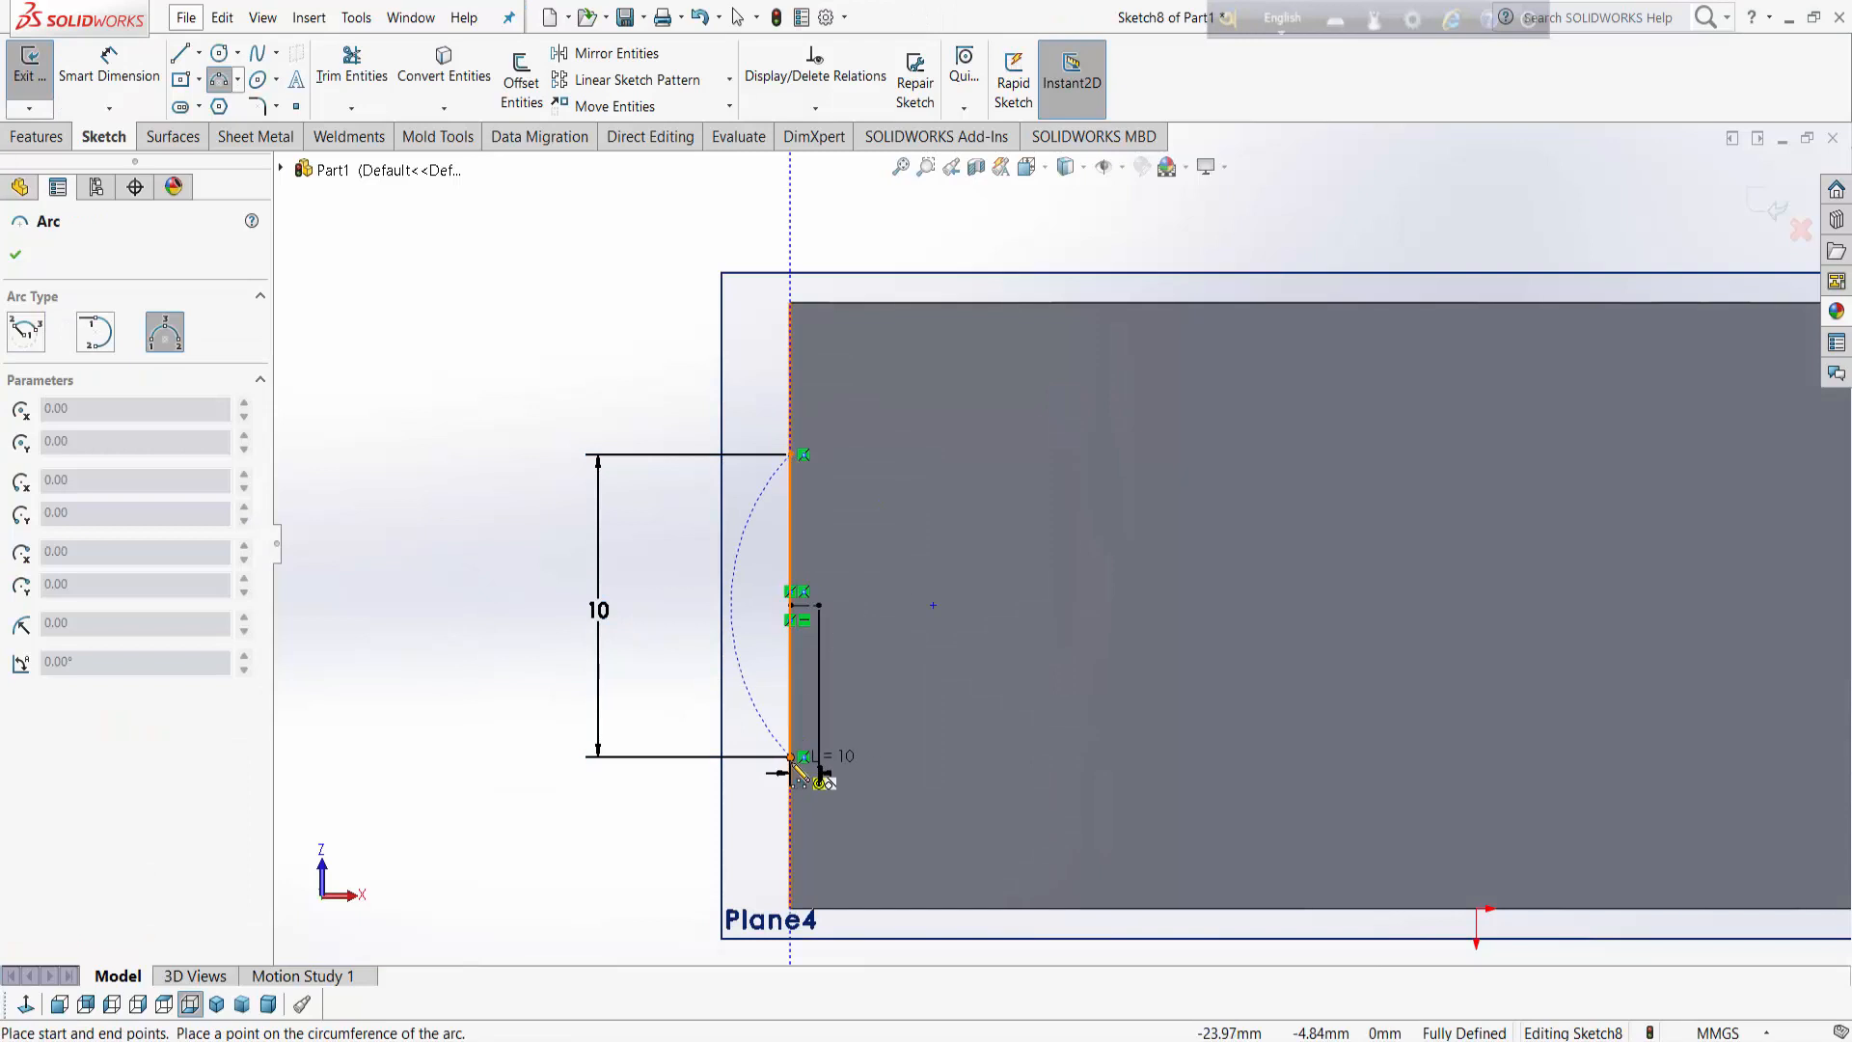
click(833, 621)
right_click(835, 623)
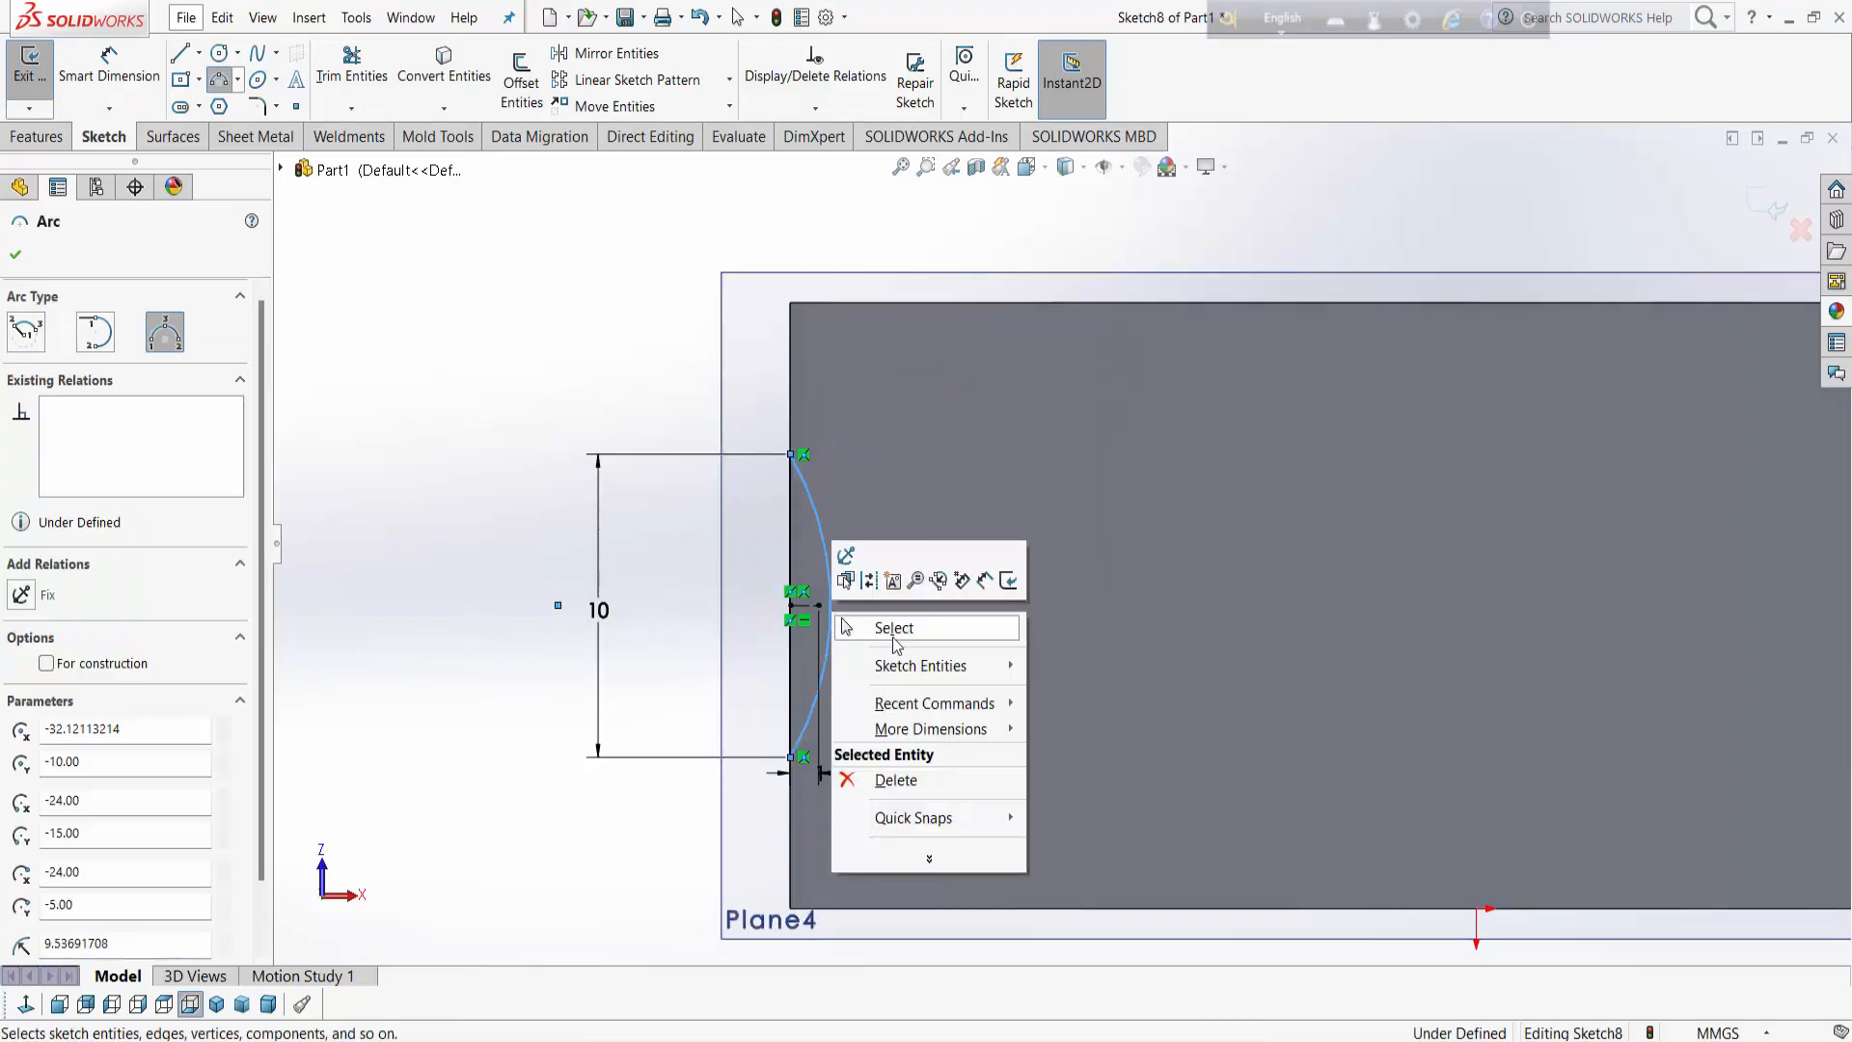
click(886, 629)
Step: Make the arc's midpoint coincide with the centerline's inner endpoint and exit the sketch
scroll(713, 616, down, 3)
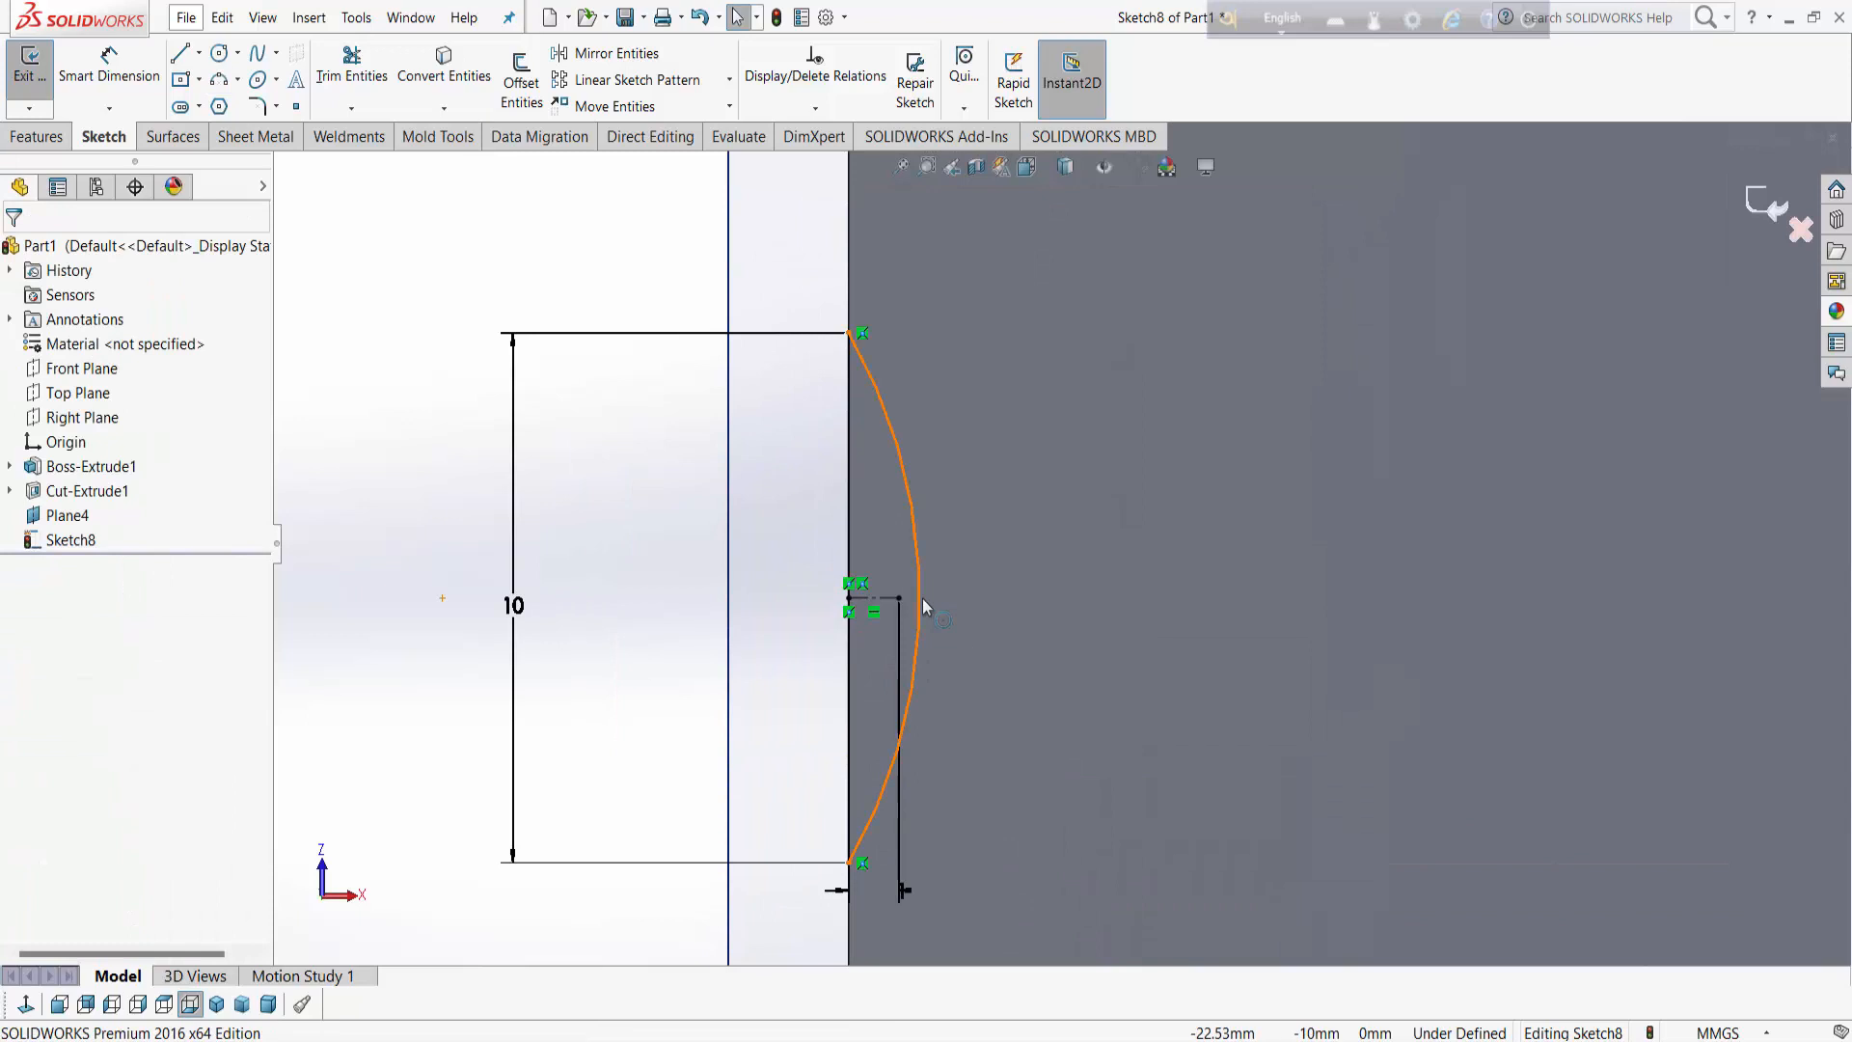
click(922, 605)
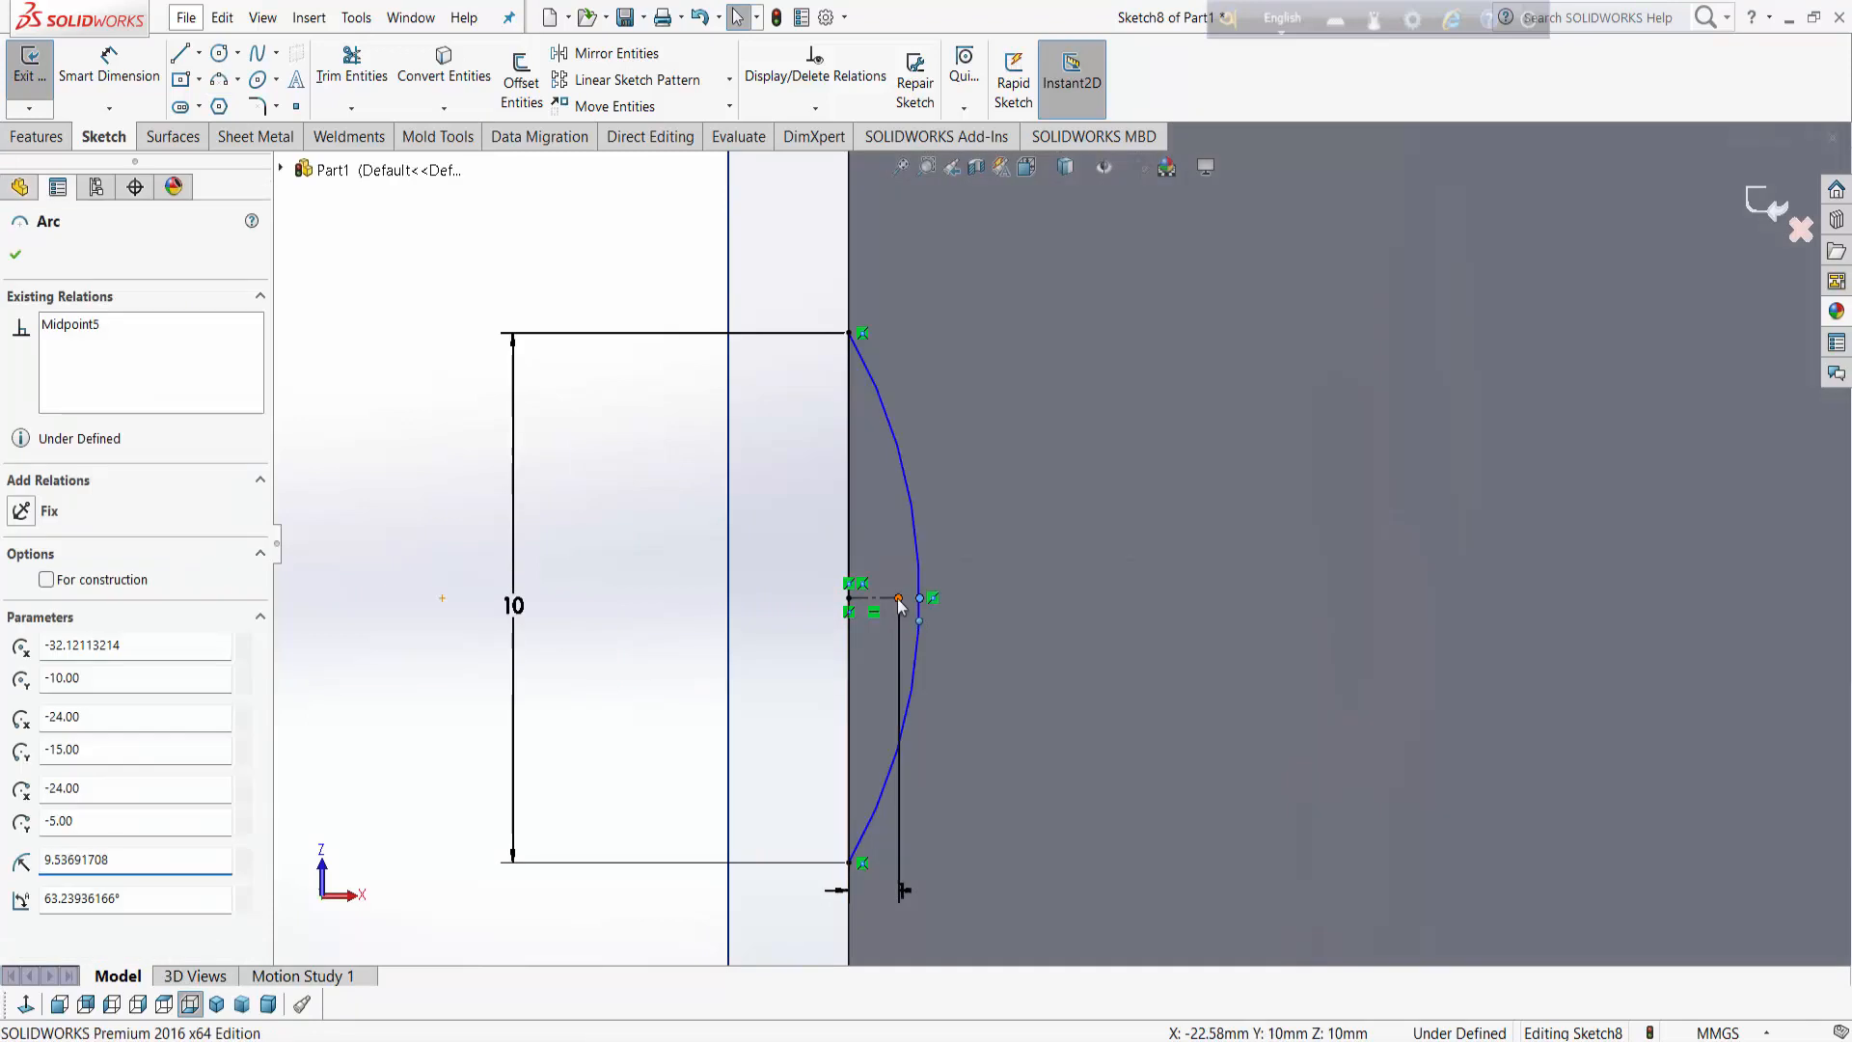
ctrl+click(897, 598)
click(997, 514)
click(516, 593)
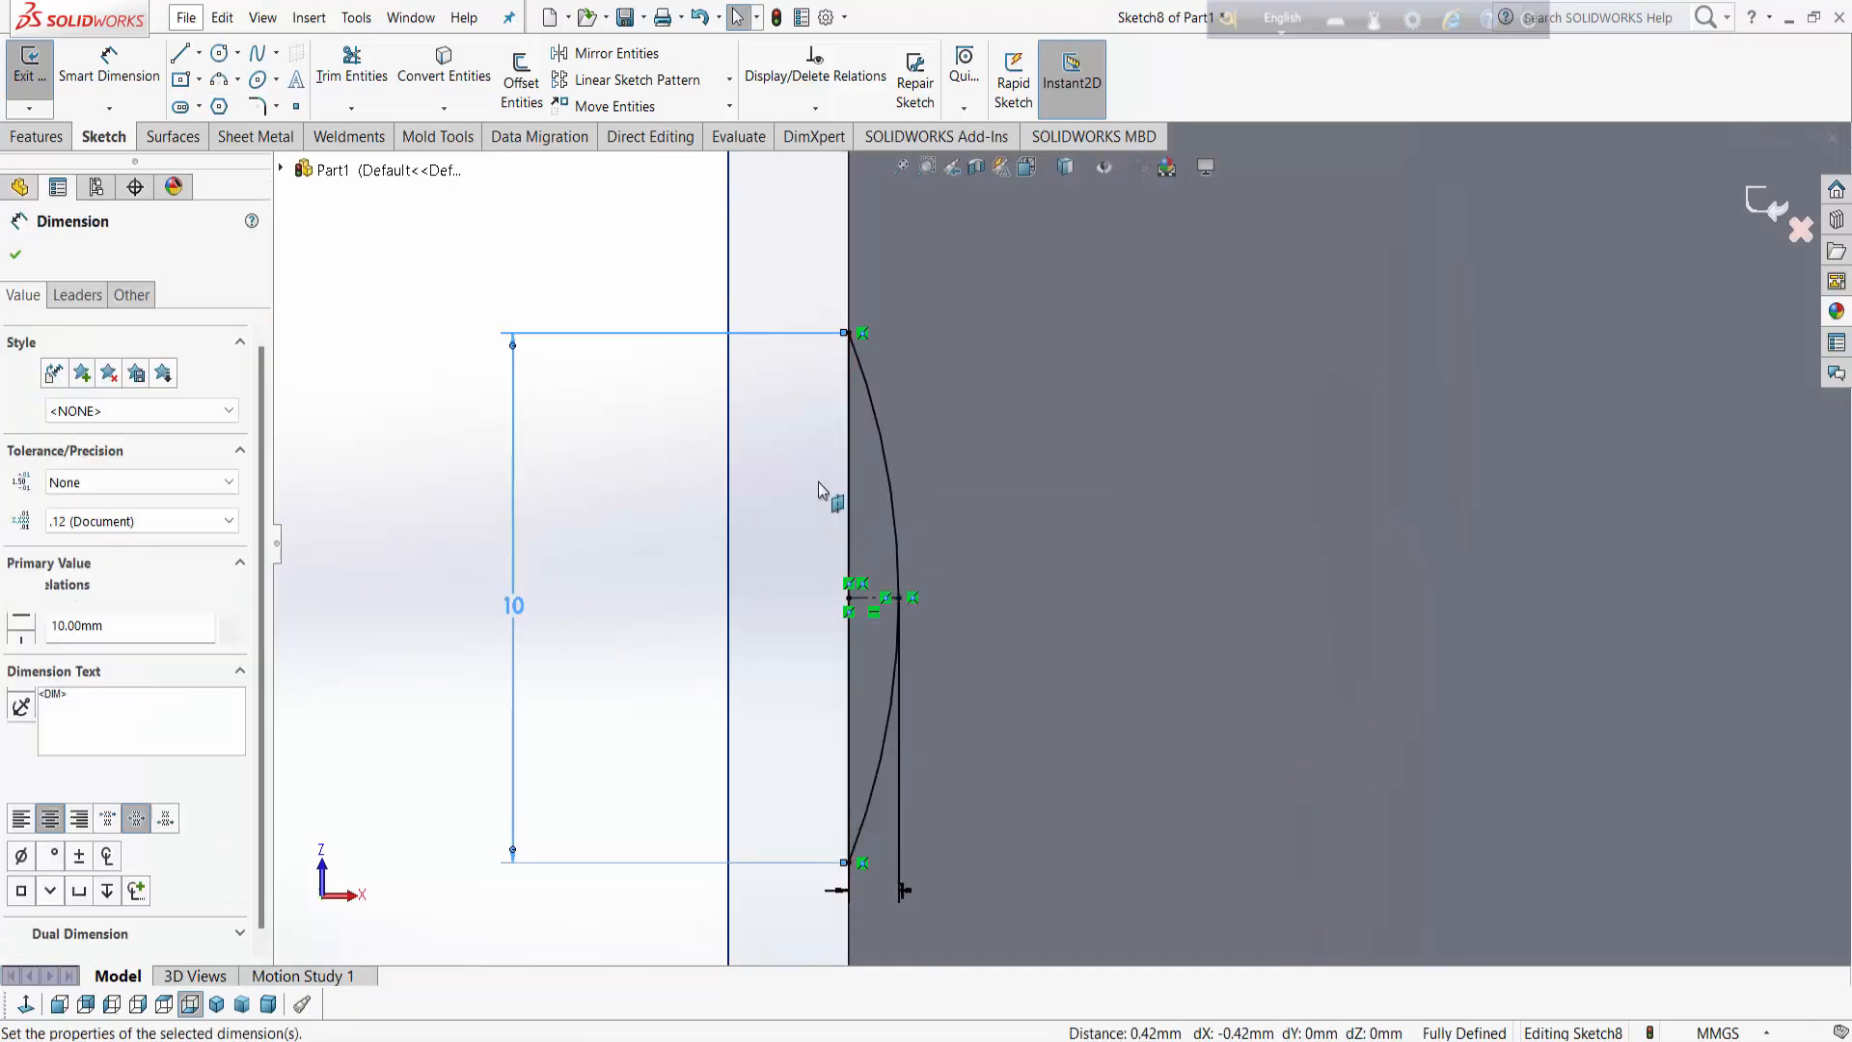
scroll(1282, 413, up, 2)
click(1772, 224)
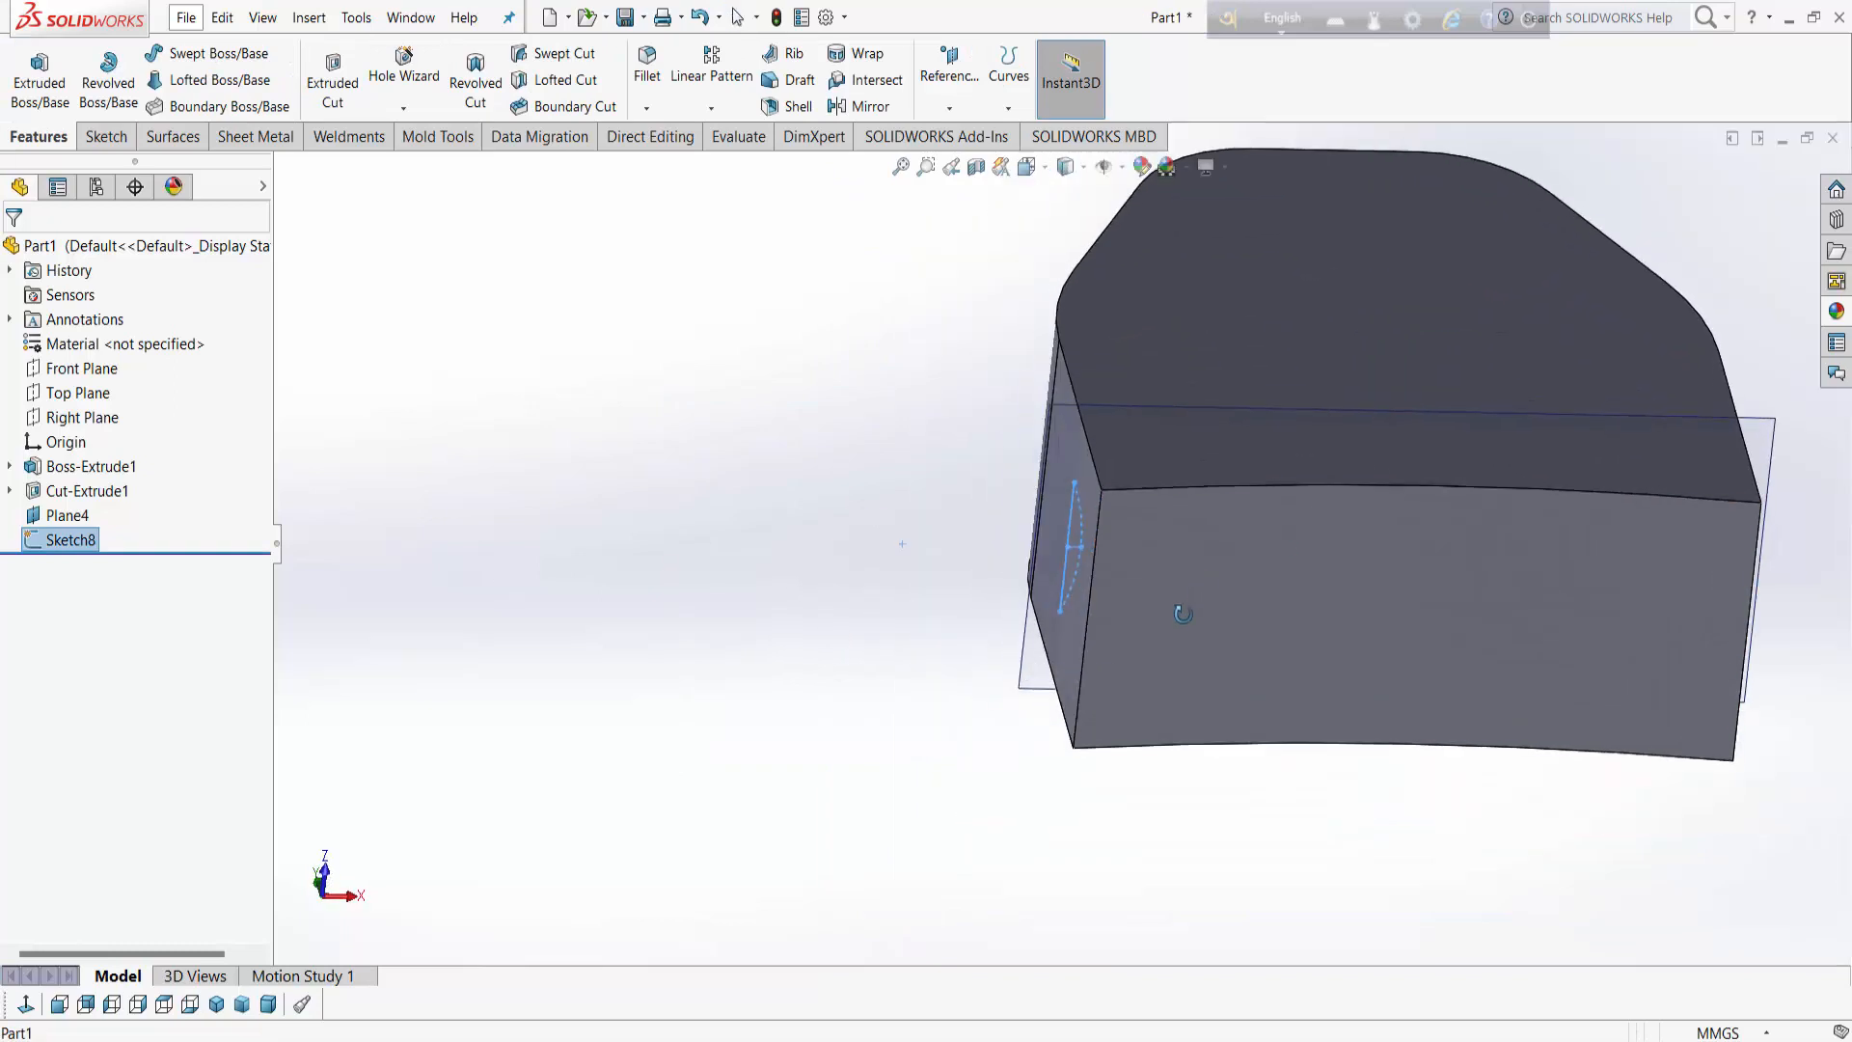
Step: Sketch on the body's large flat face, convert its three connected side edges beside the groove profile into a path, and exit the sketch
right_click(1170, 482)
click(1201, 414)
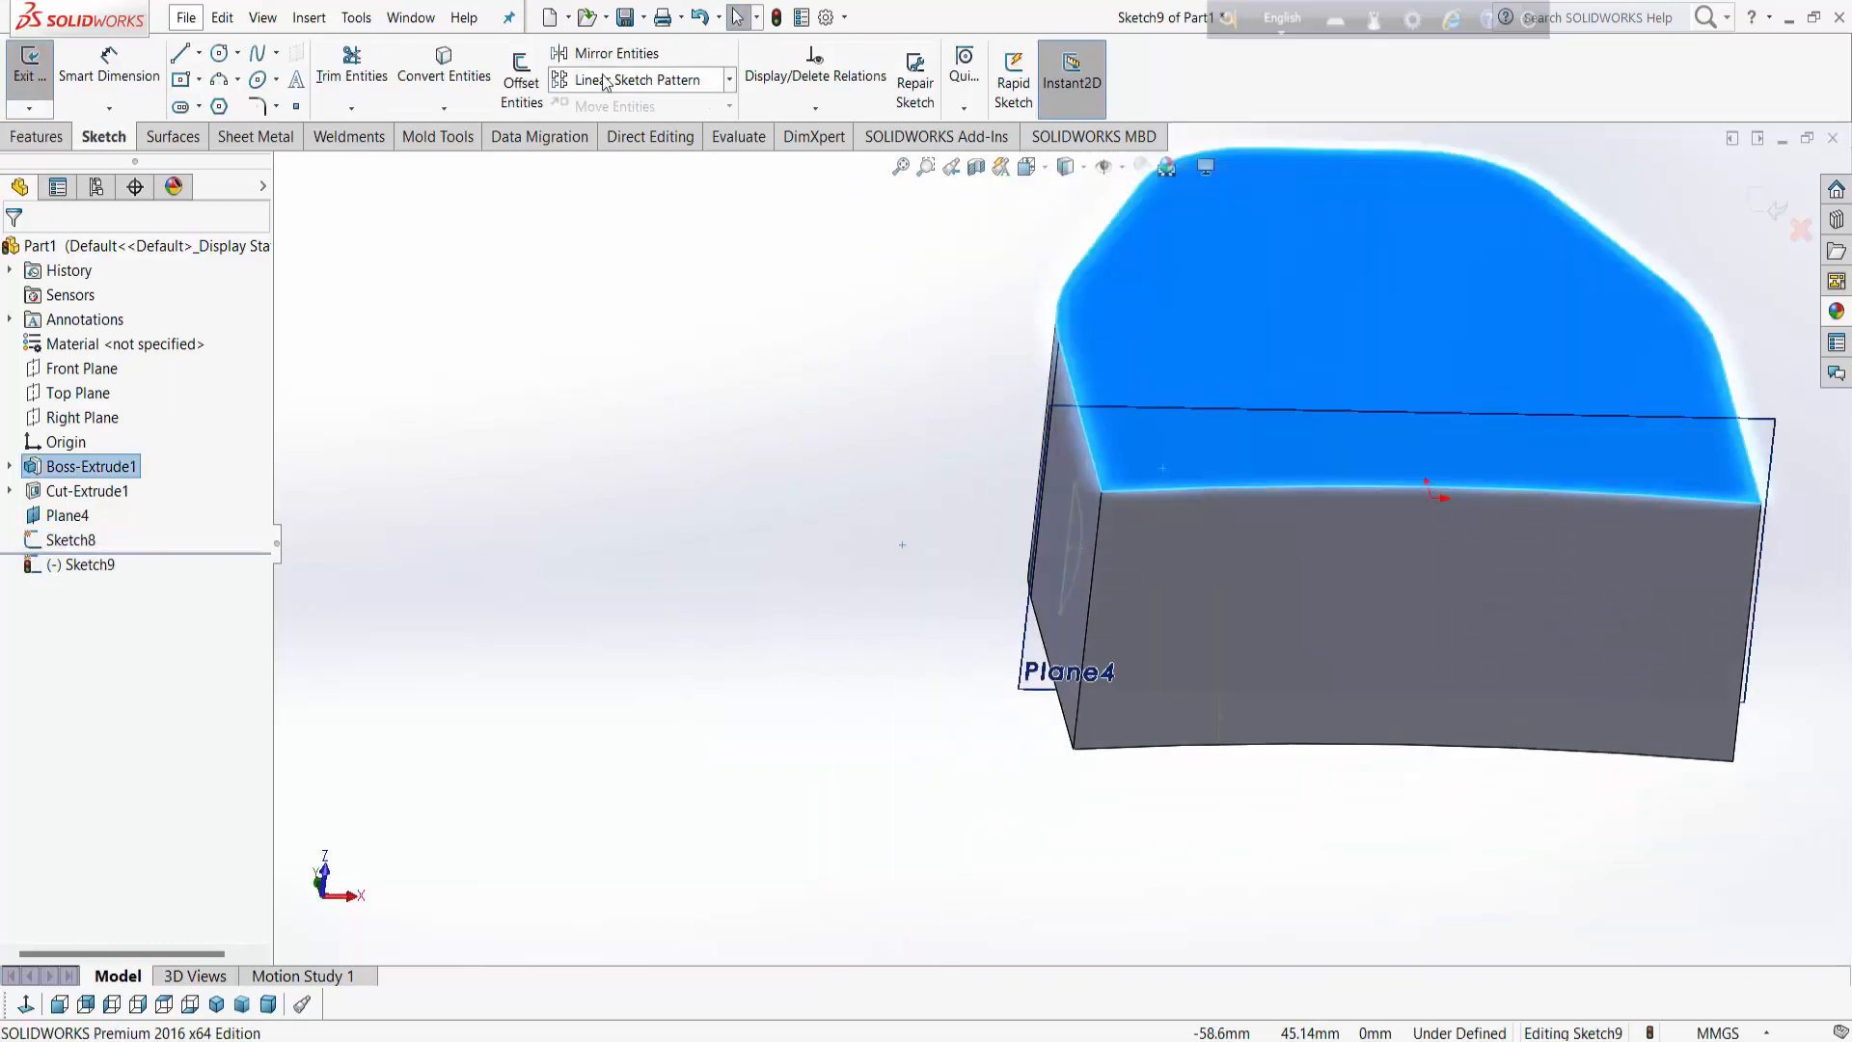
click(506, 226)
click(451, 89)
scroll(1095, 464, down, 2)
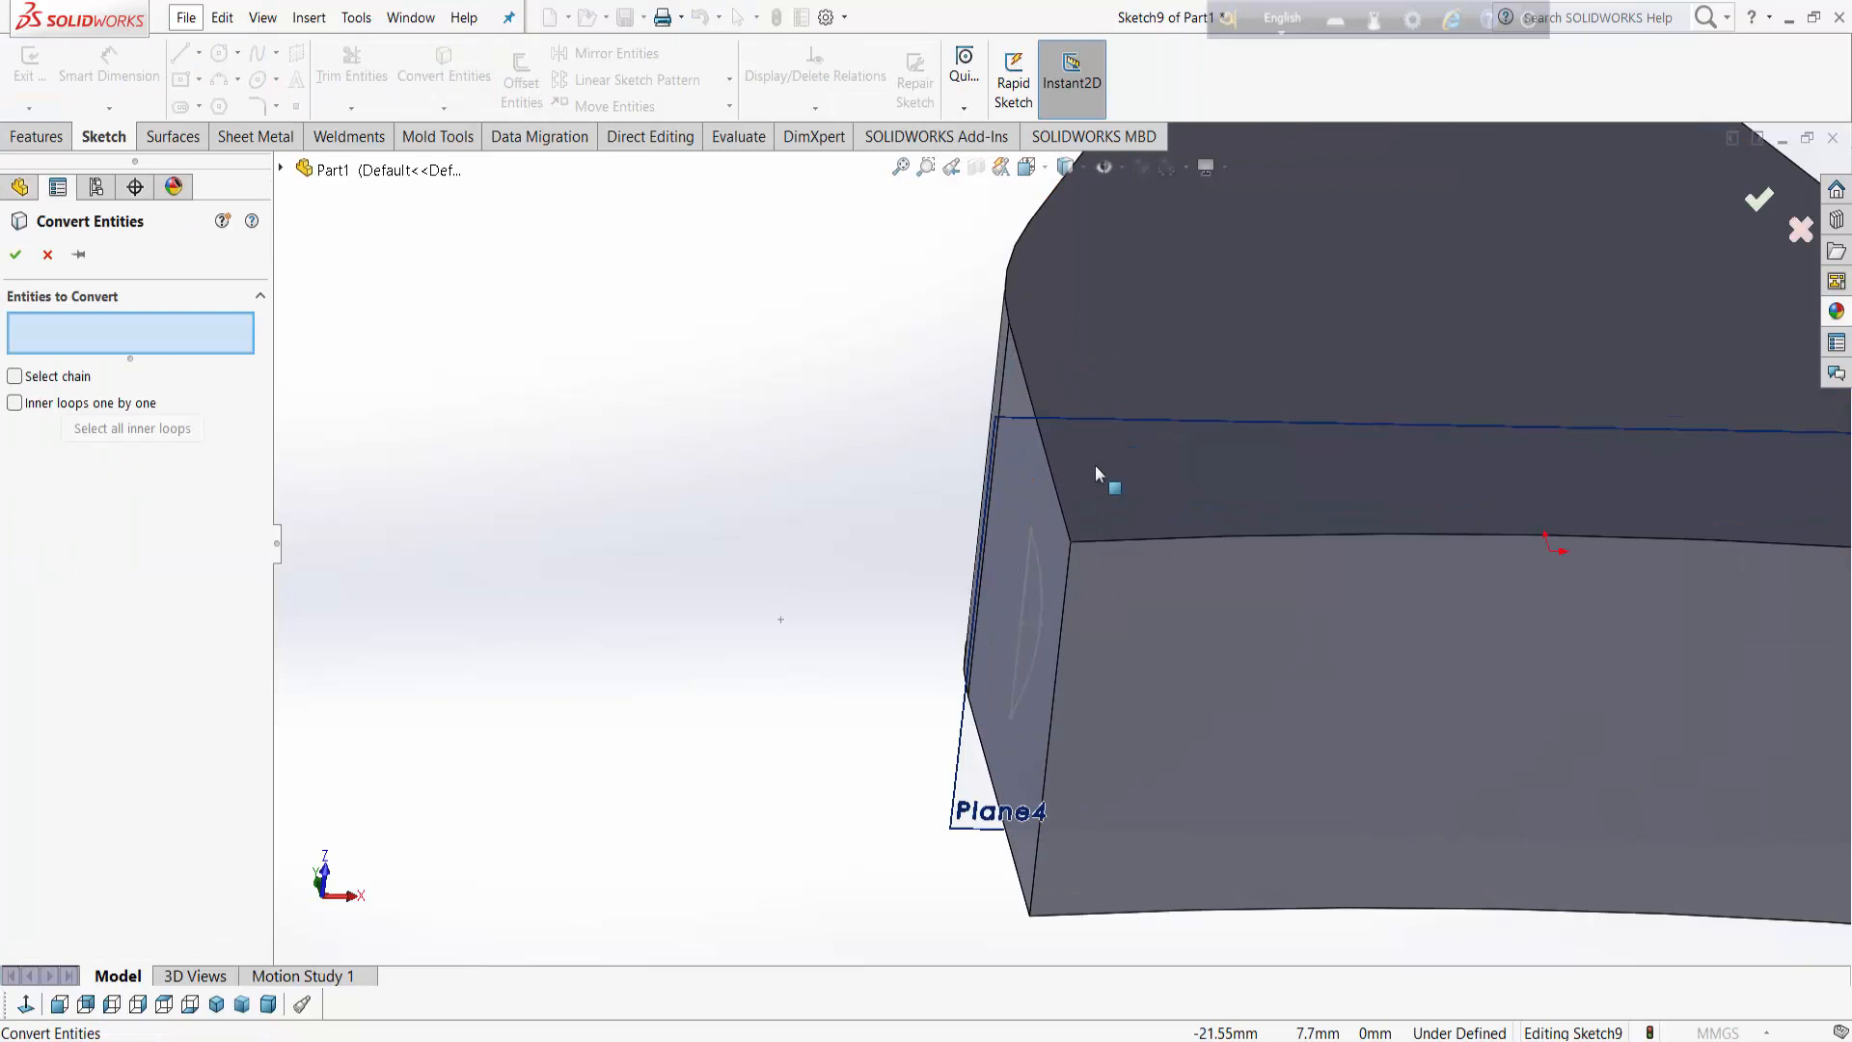
click(1058, 494)
click(1008, 291)
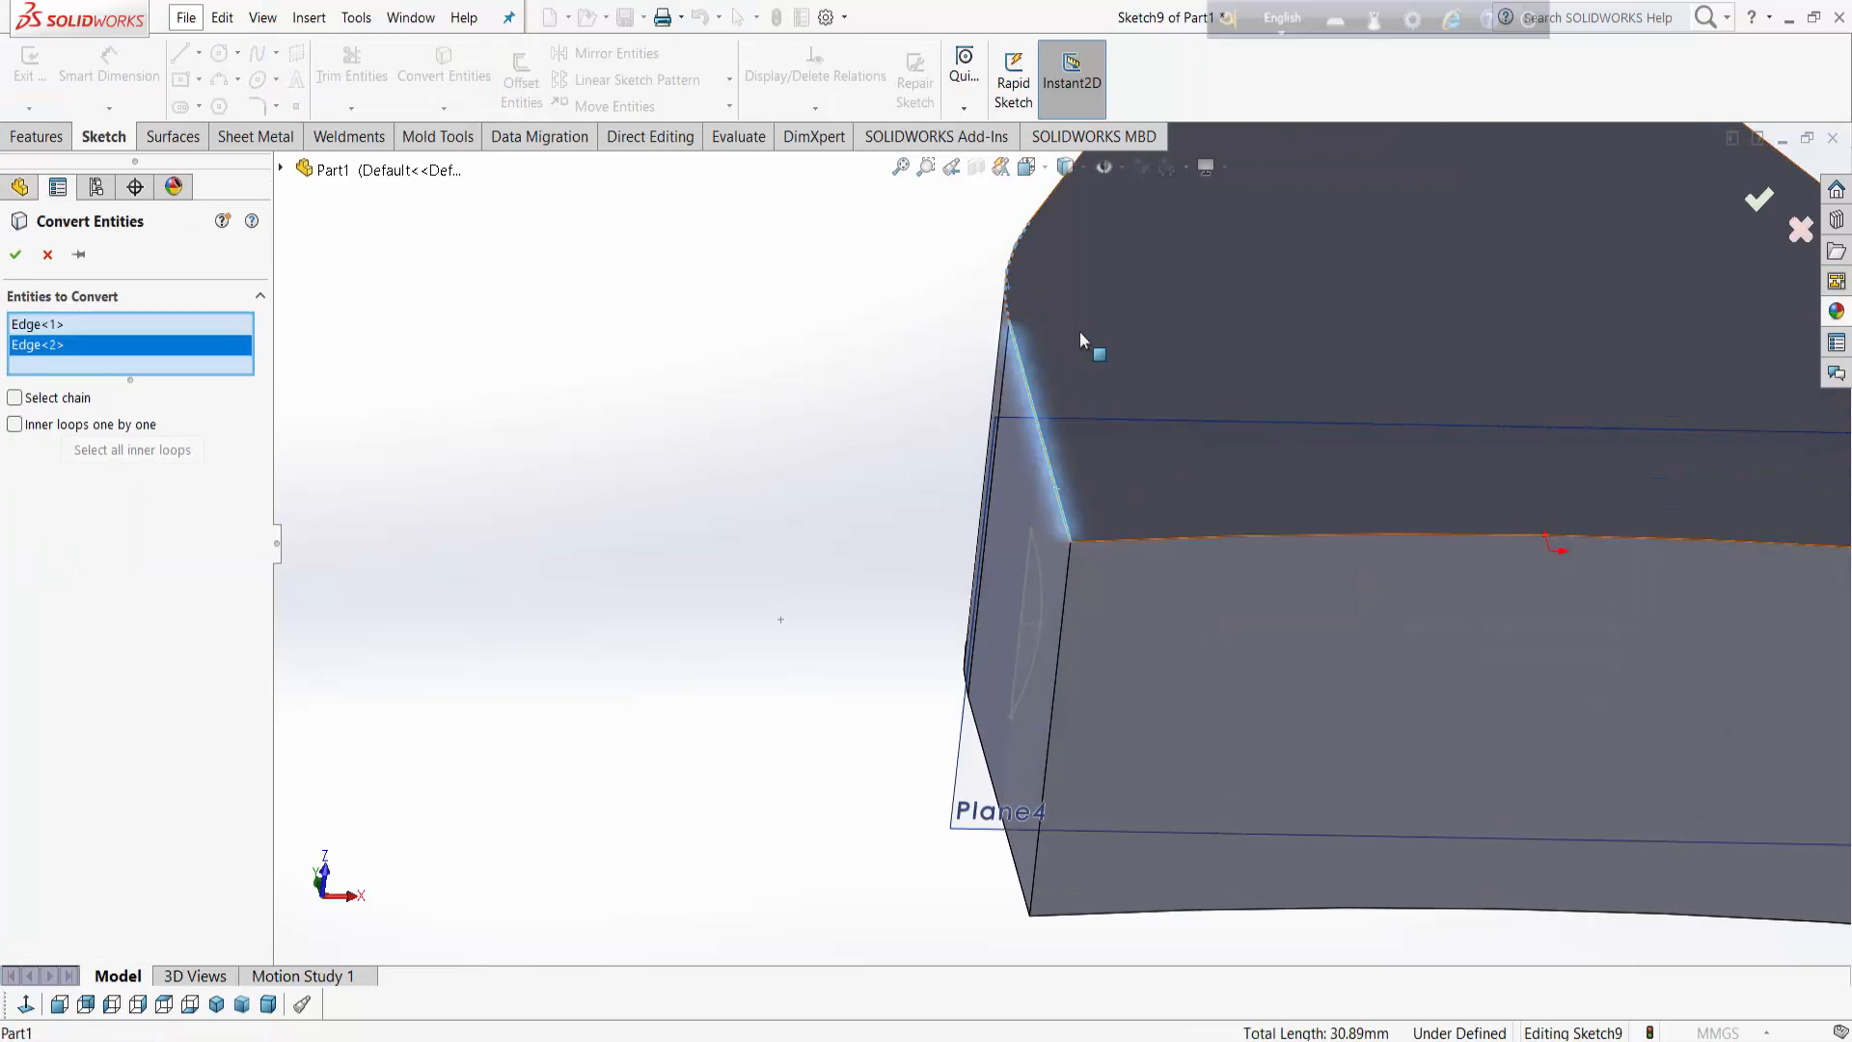
scroll(1079, 331, up, 2)
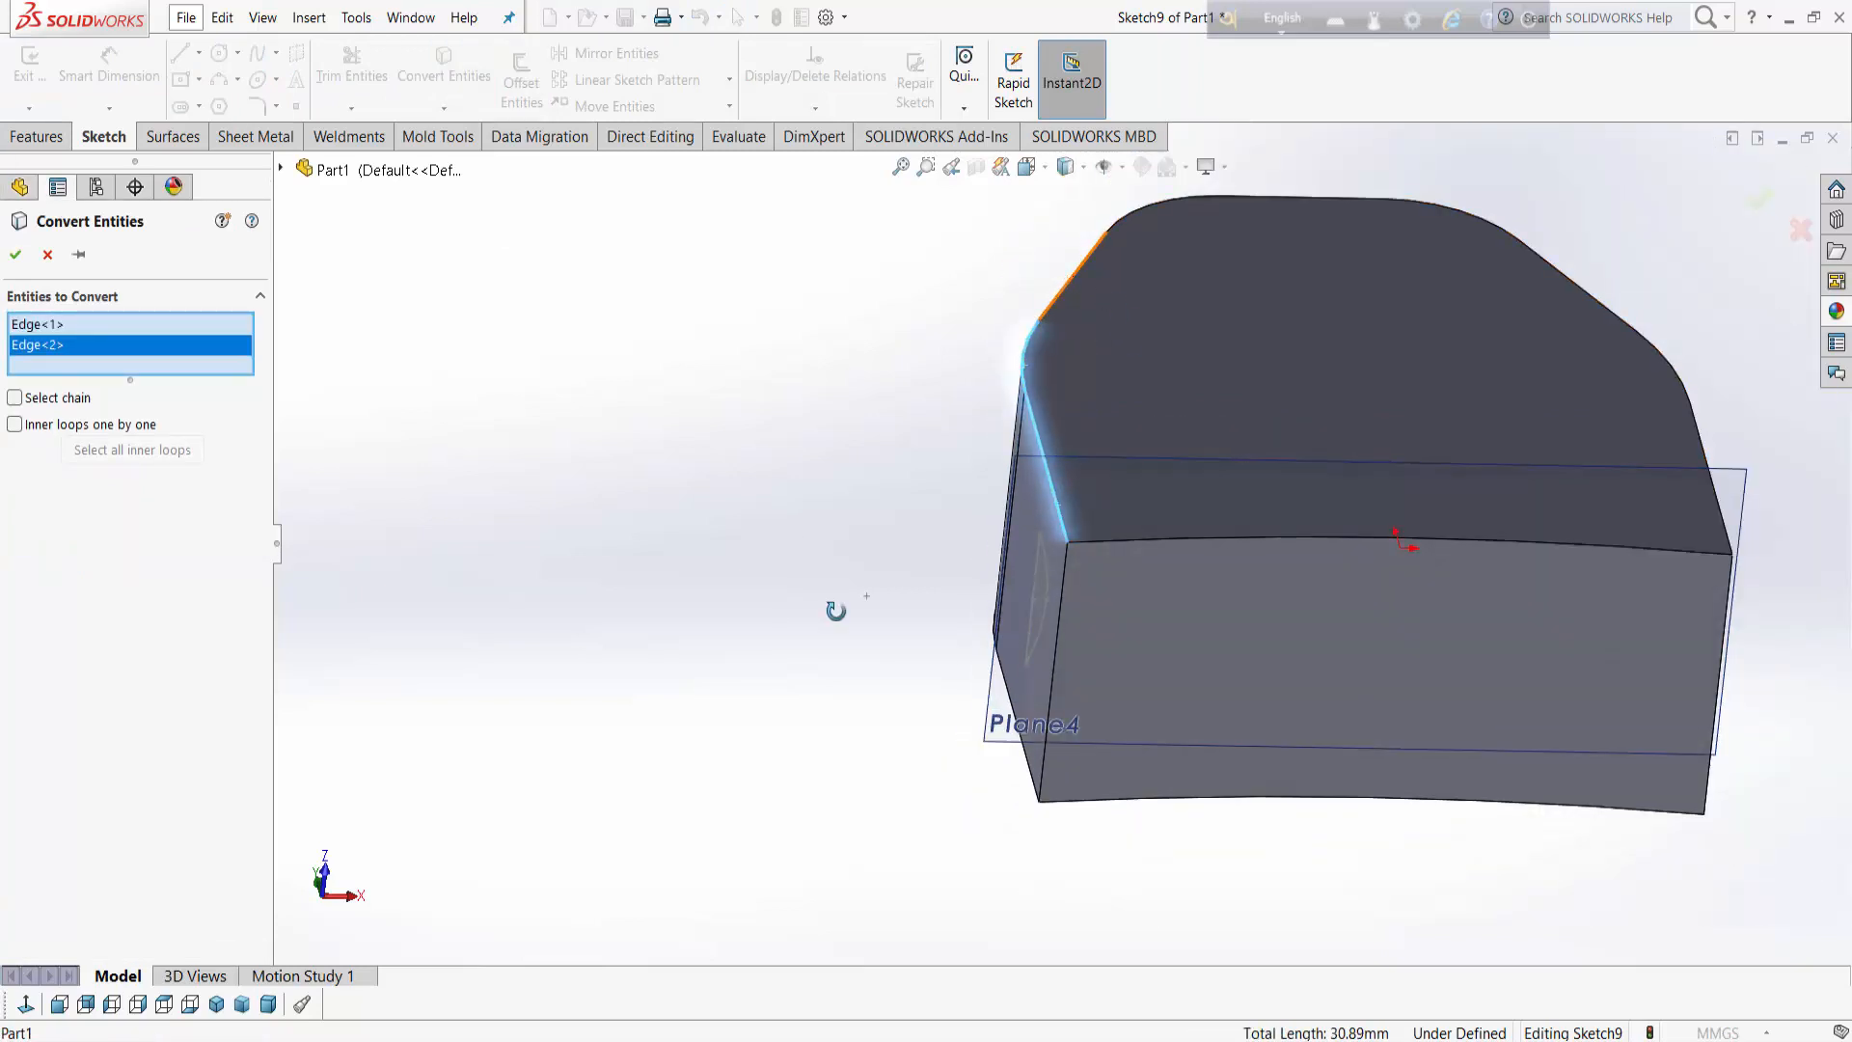
middle_drag(835, 611, 1088, 419)
scroll(1095, 339, down, 3)
click(1096, 328)
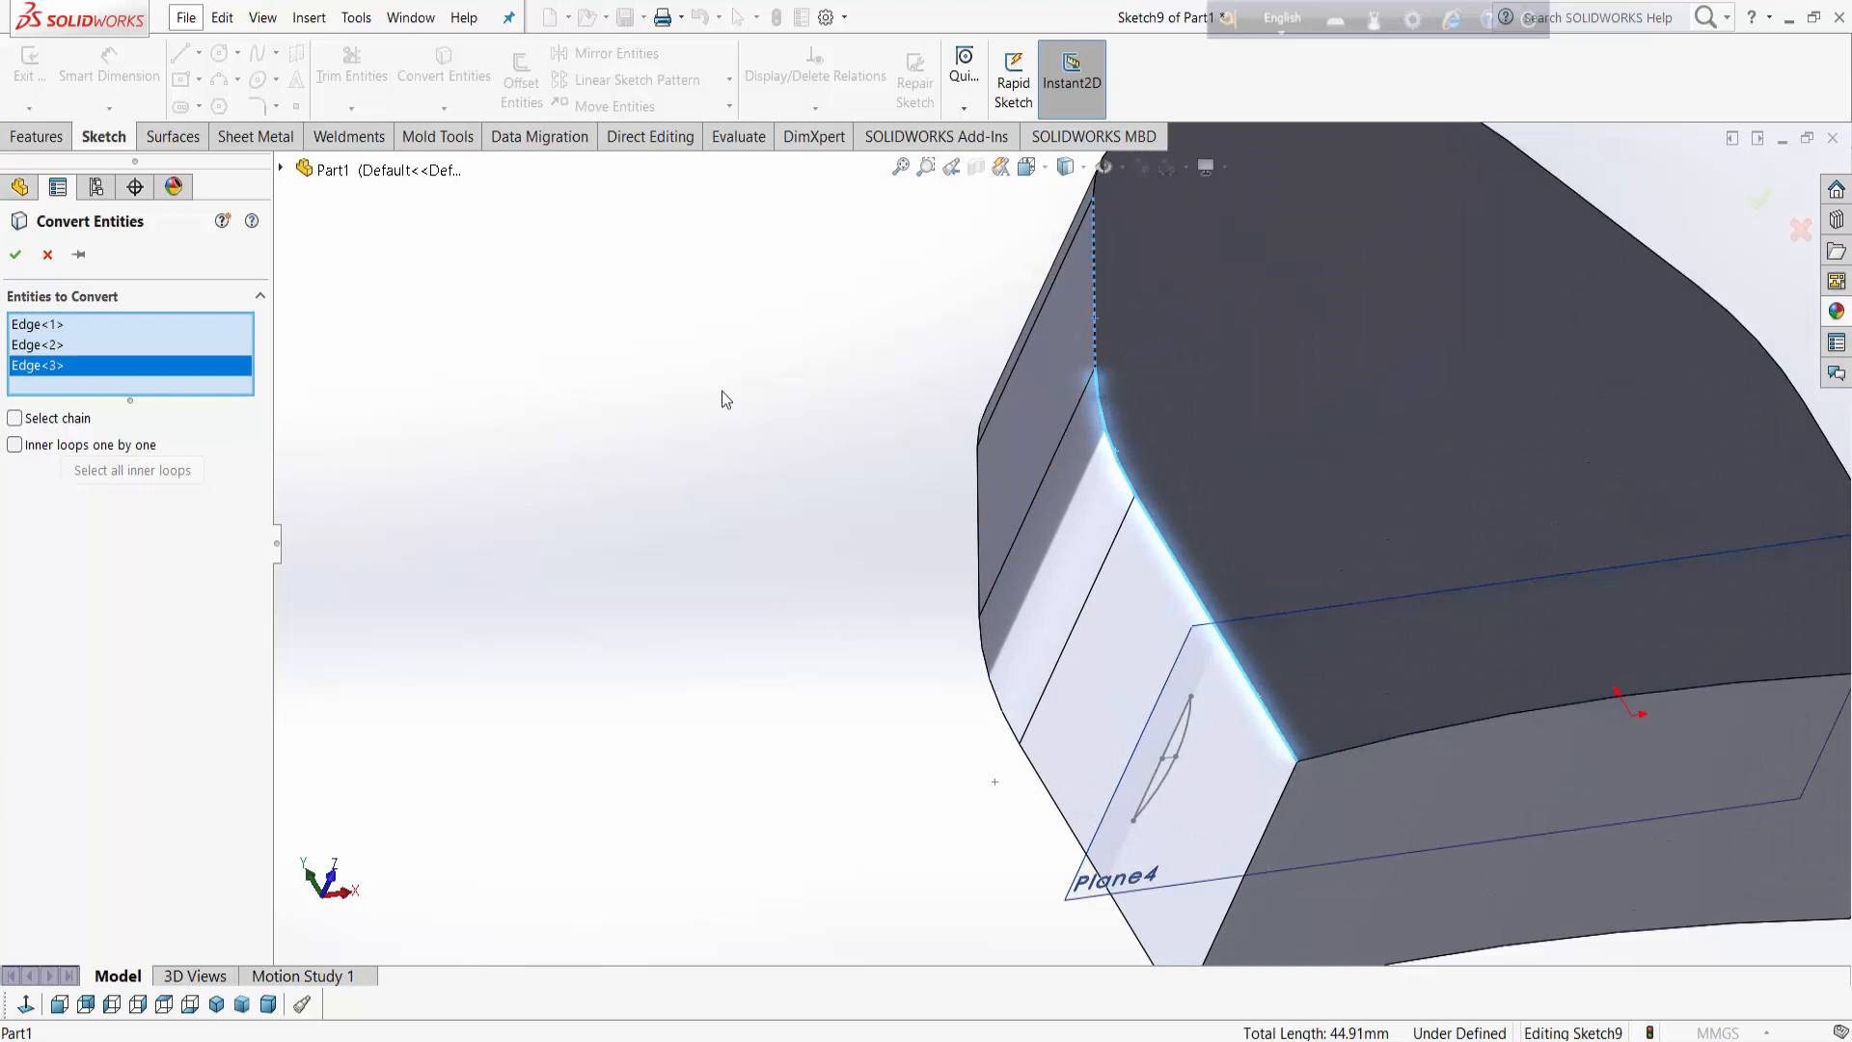
click(17, 255)
scroll(592, 492, up, 3)
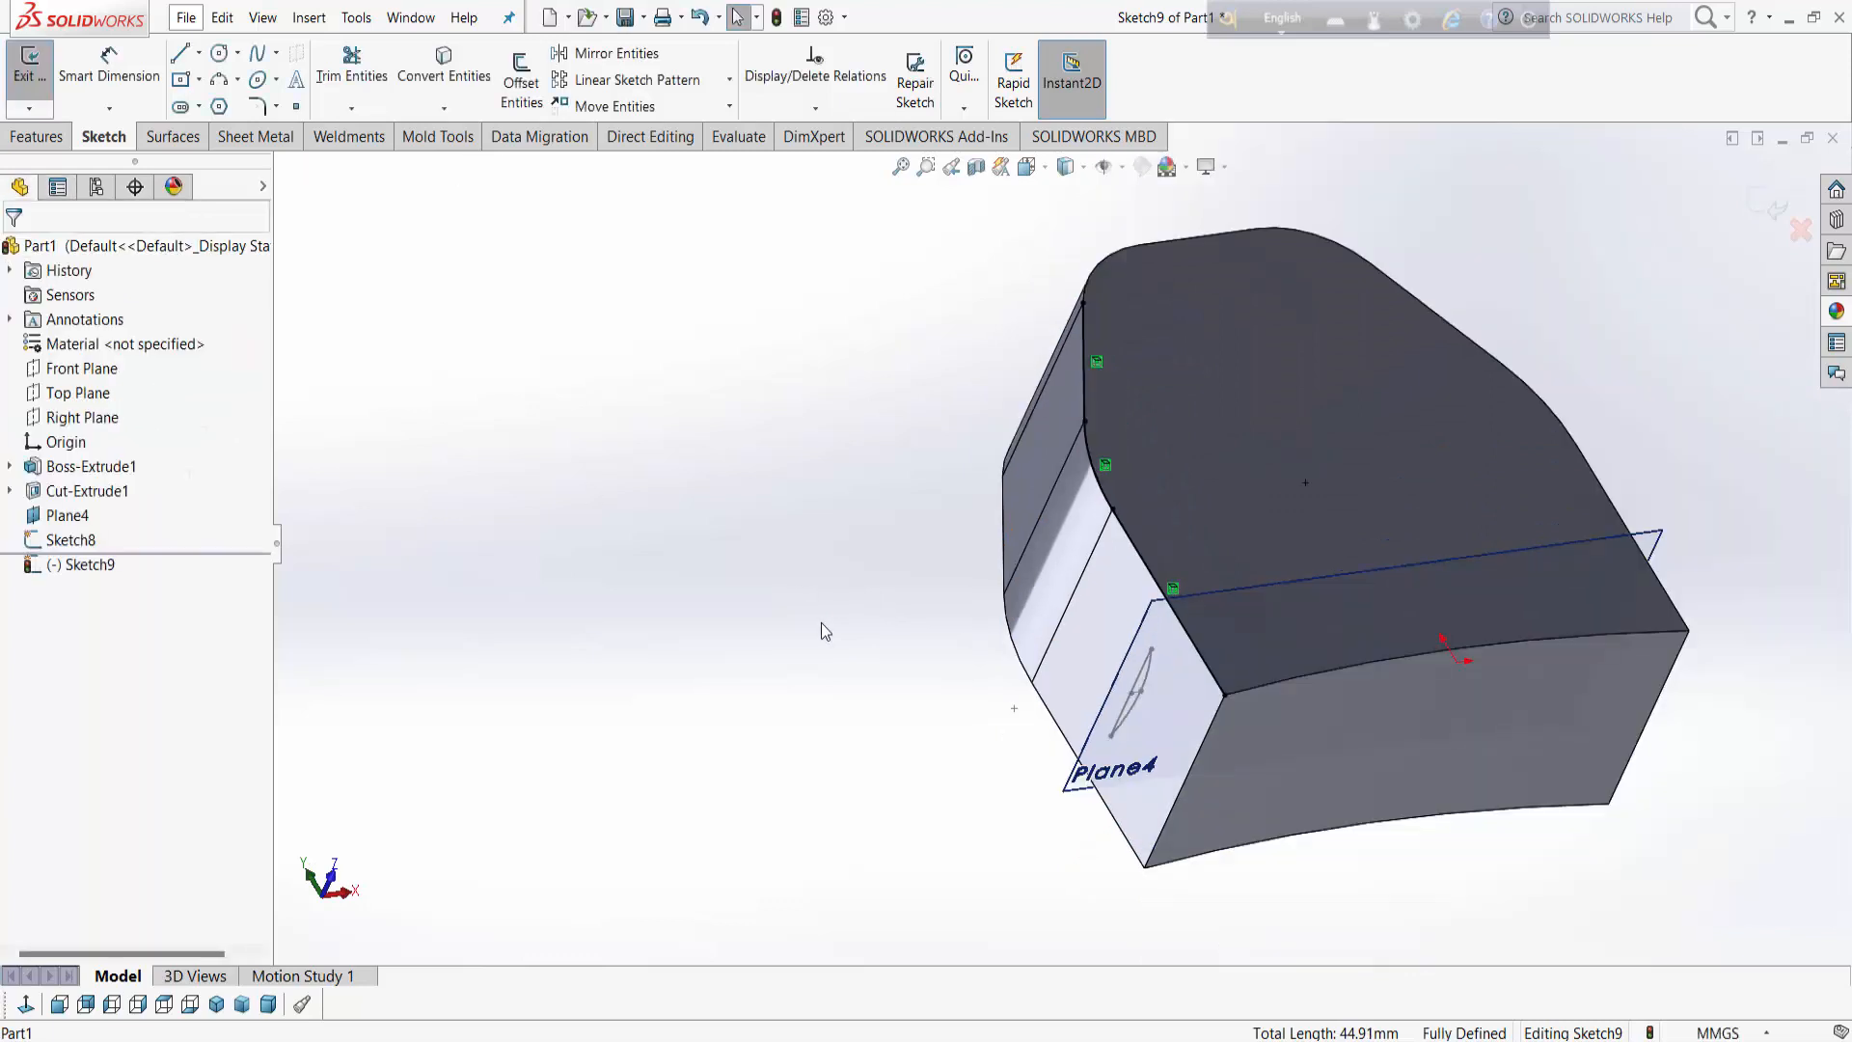
middle_drag(822, 628, 765, 628)
click(1794, 210)
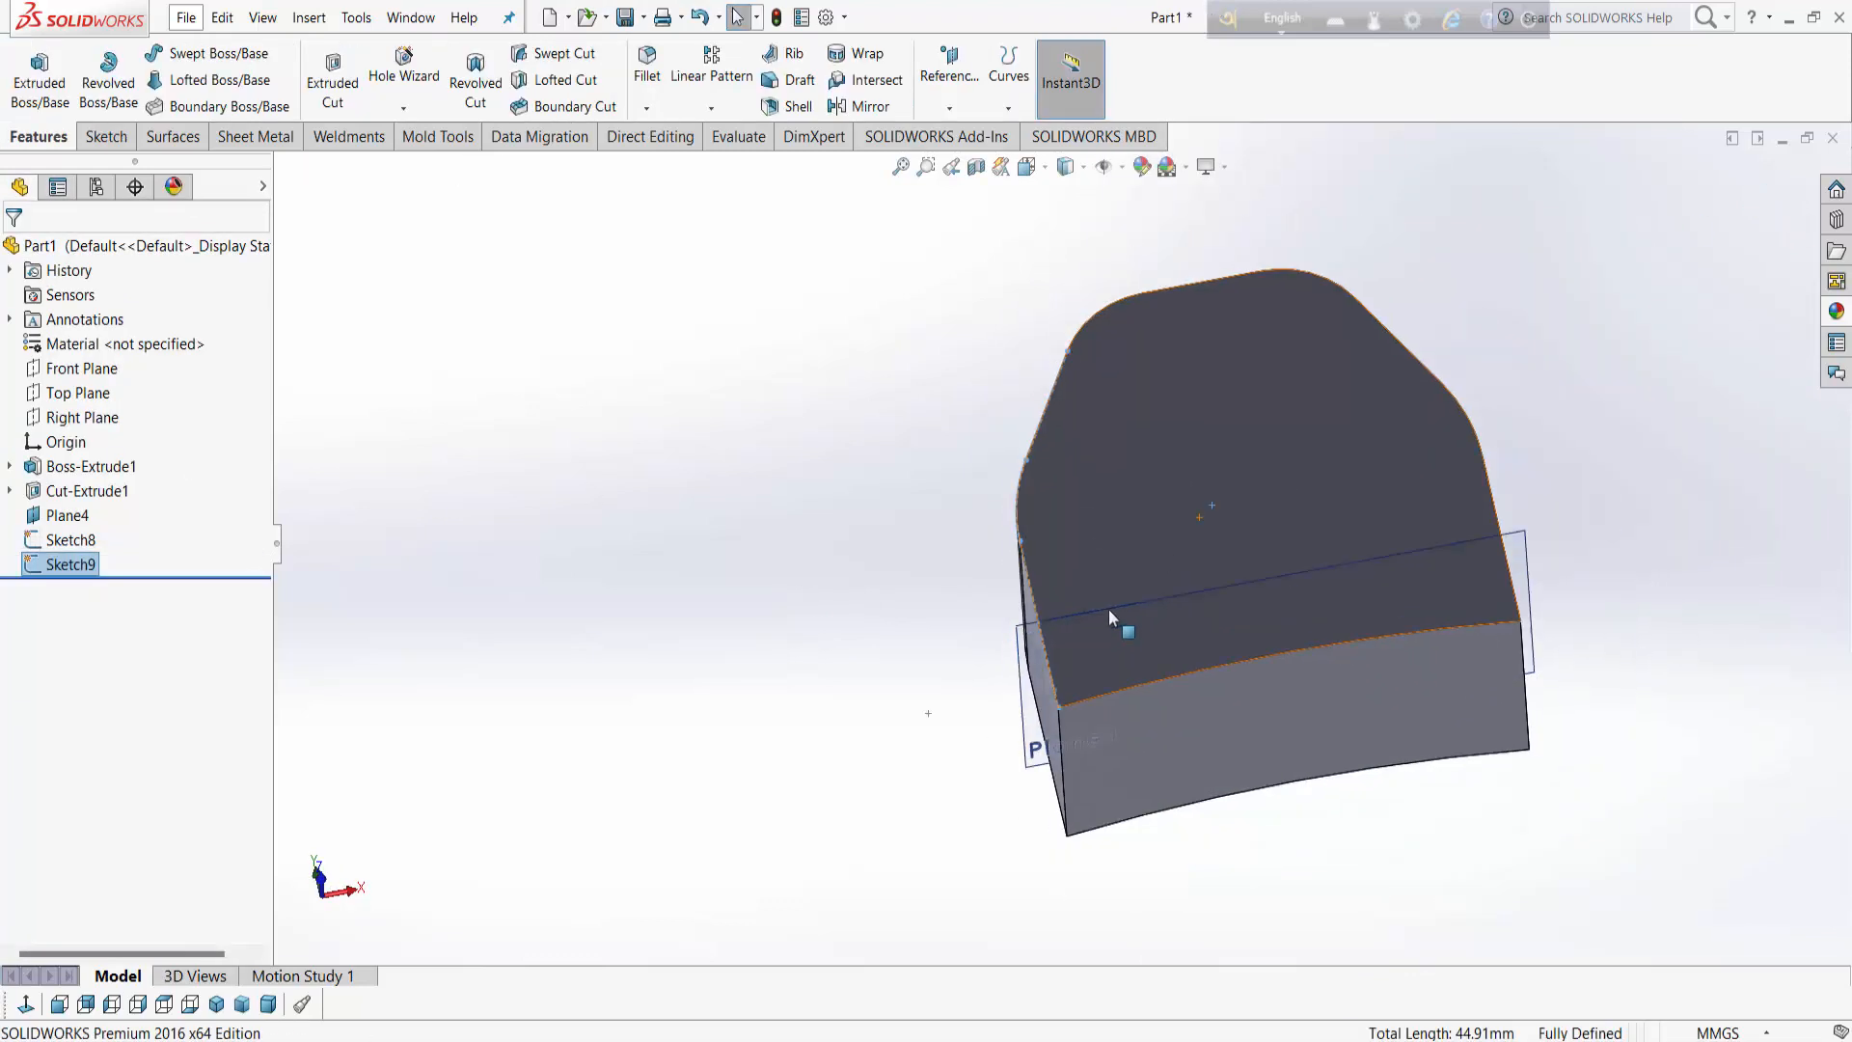
Step: Cut the side groove with a Swept Cut of the arc profile along the converted edge path
mouse_move(1108, 609)
middle_down()
mouse_move(1196, 468)
mouse_move(1213, 473)
middle_up()
scroll(1213, 472, down, 2)
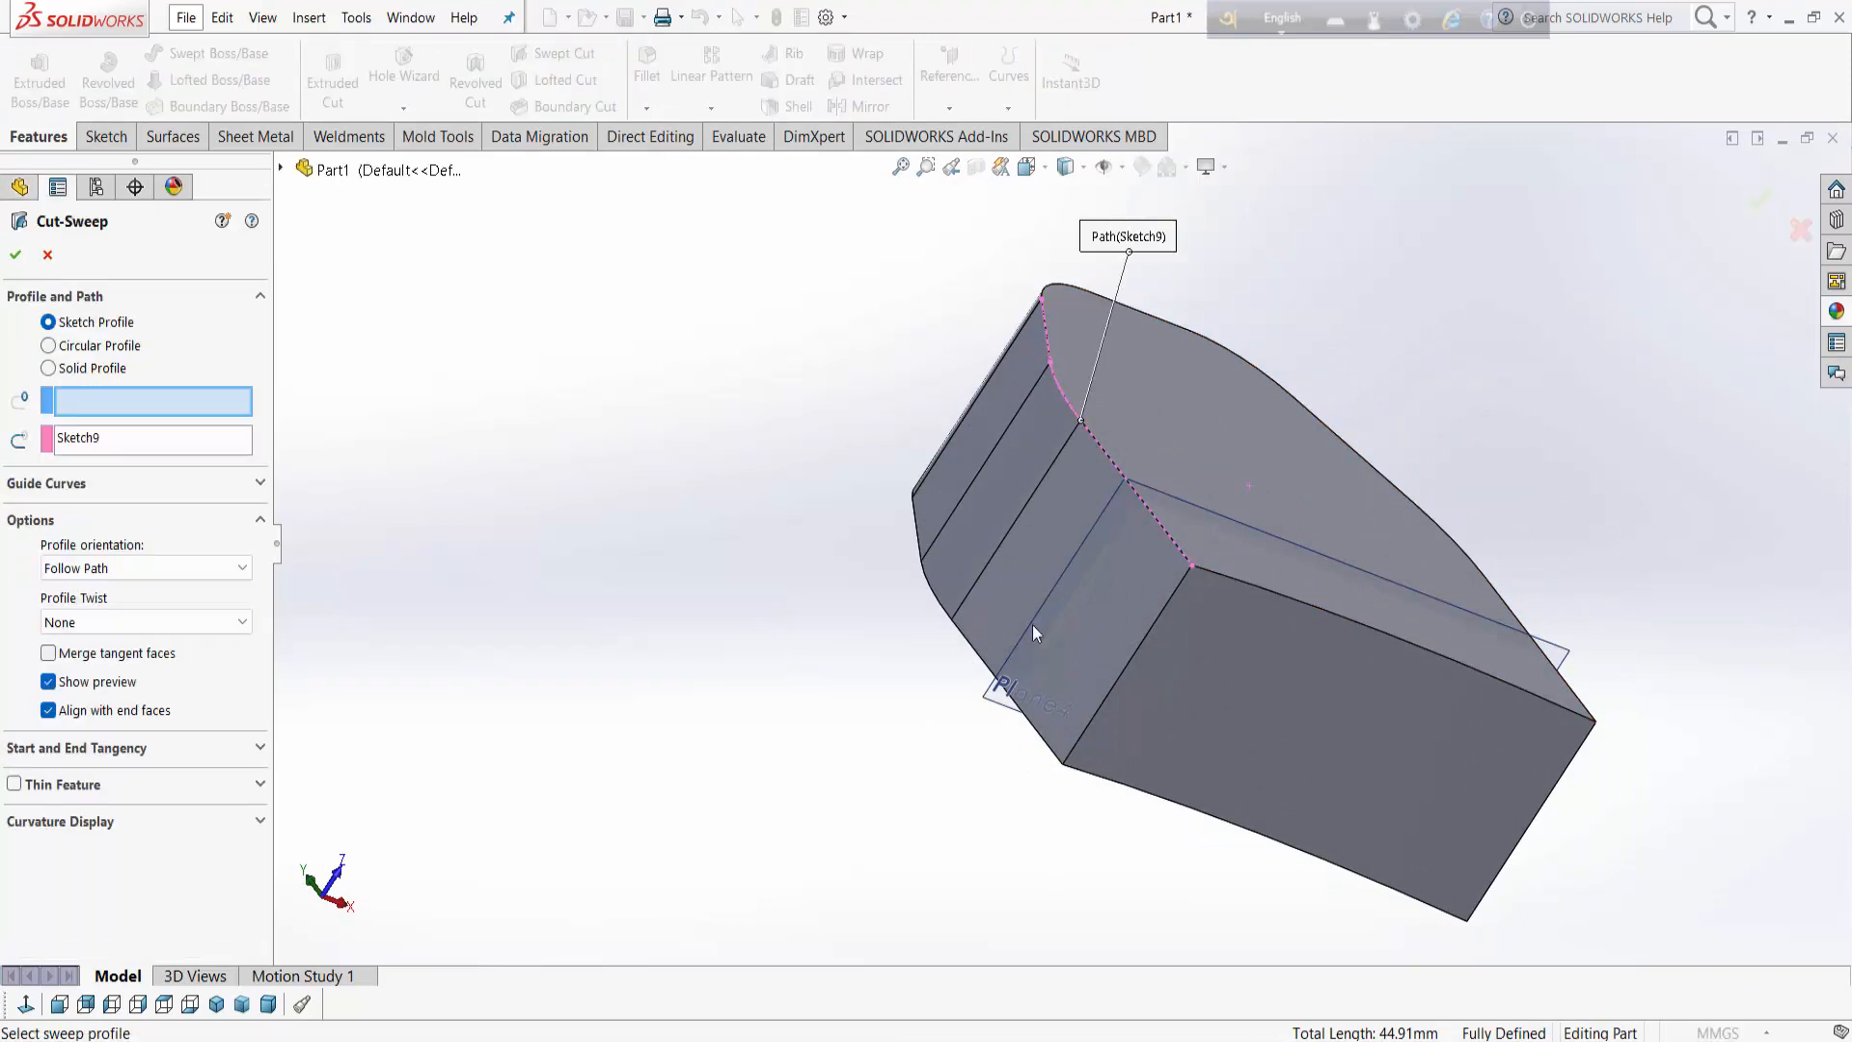
click(1063, 604)
mouse_move(1092, 625)
middle_down()
mouse_move(1133, 625)
mouse_move(497, 526)
middle_up()
click(15, 253)
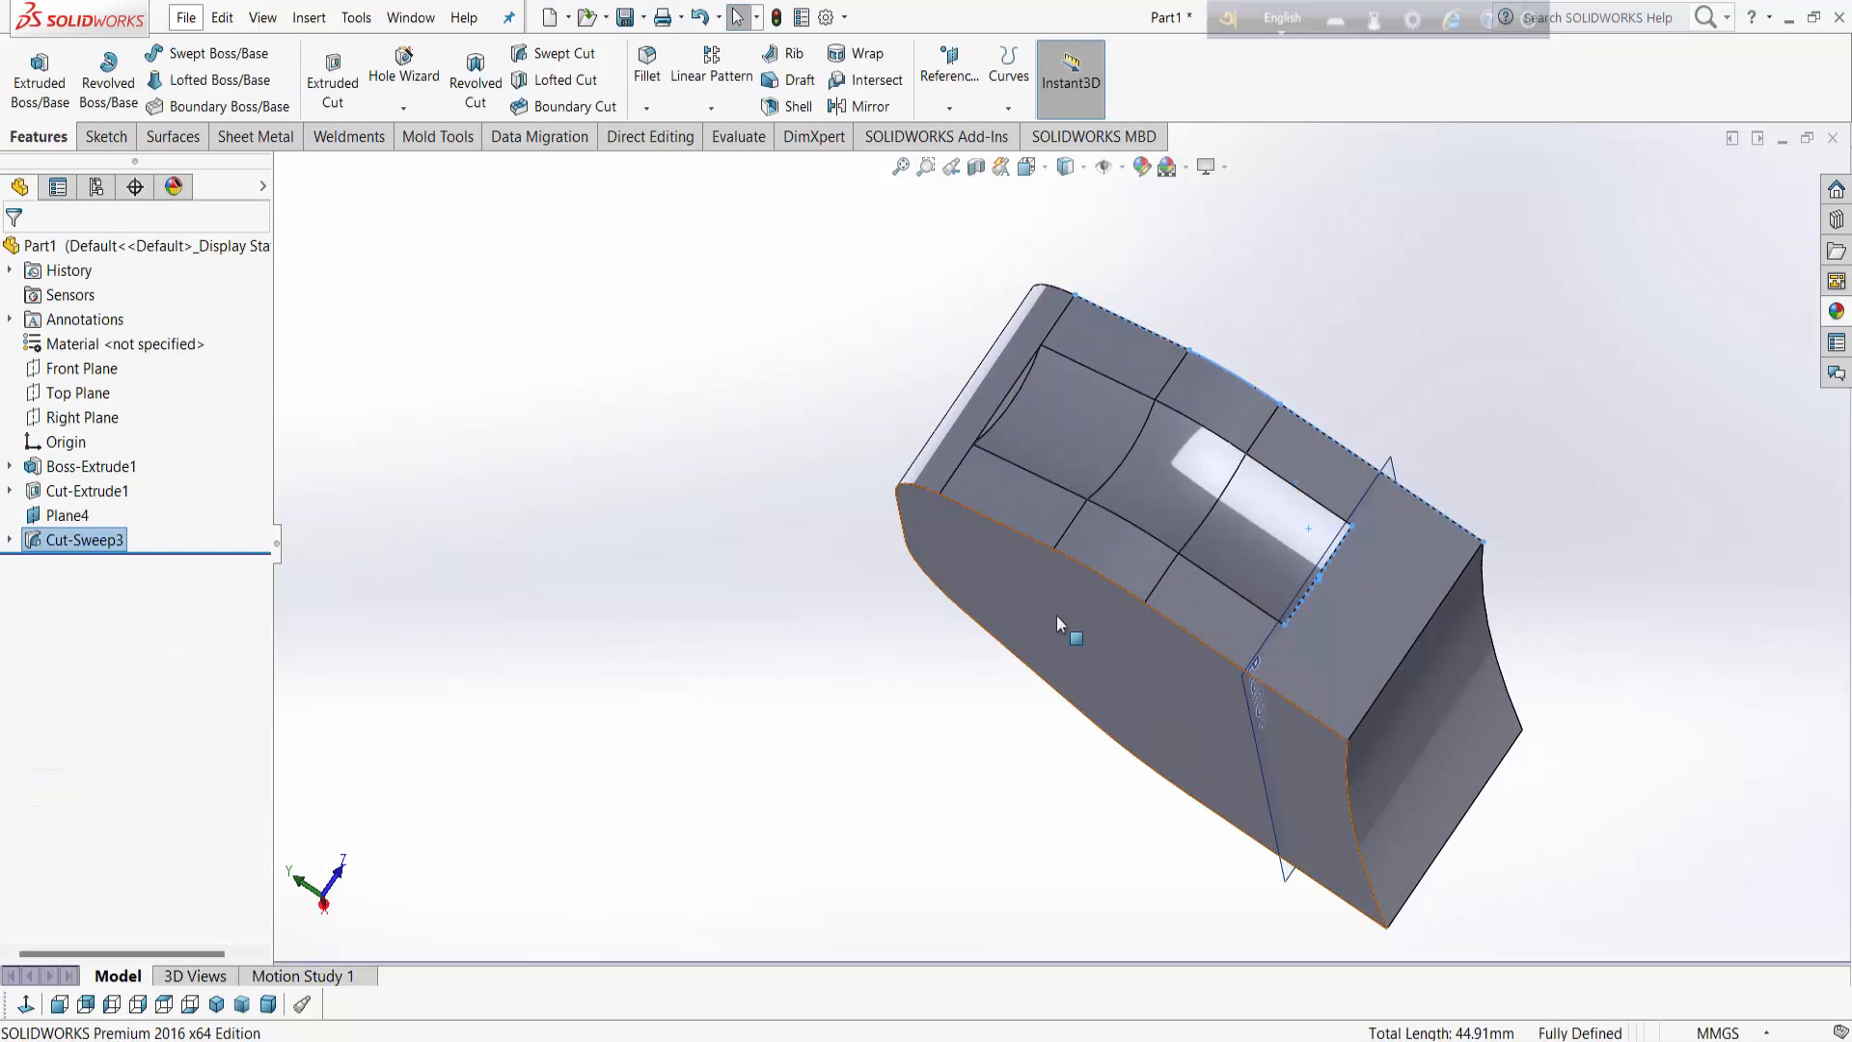
Step: Fillet the two curved edges at the groove's ends with a 1 mm symmetric radius
middle_drag(1056, 615, 1143, 494)
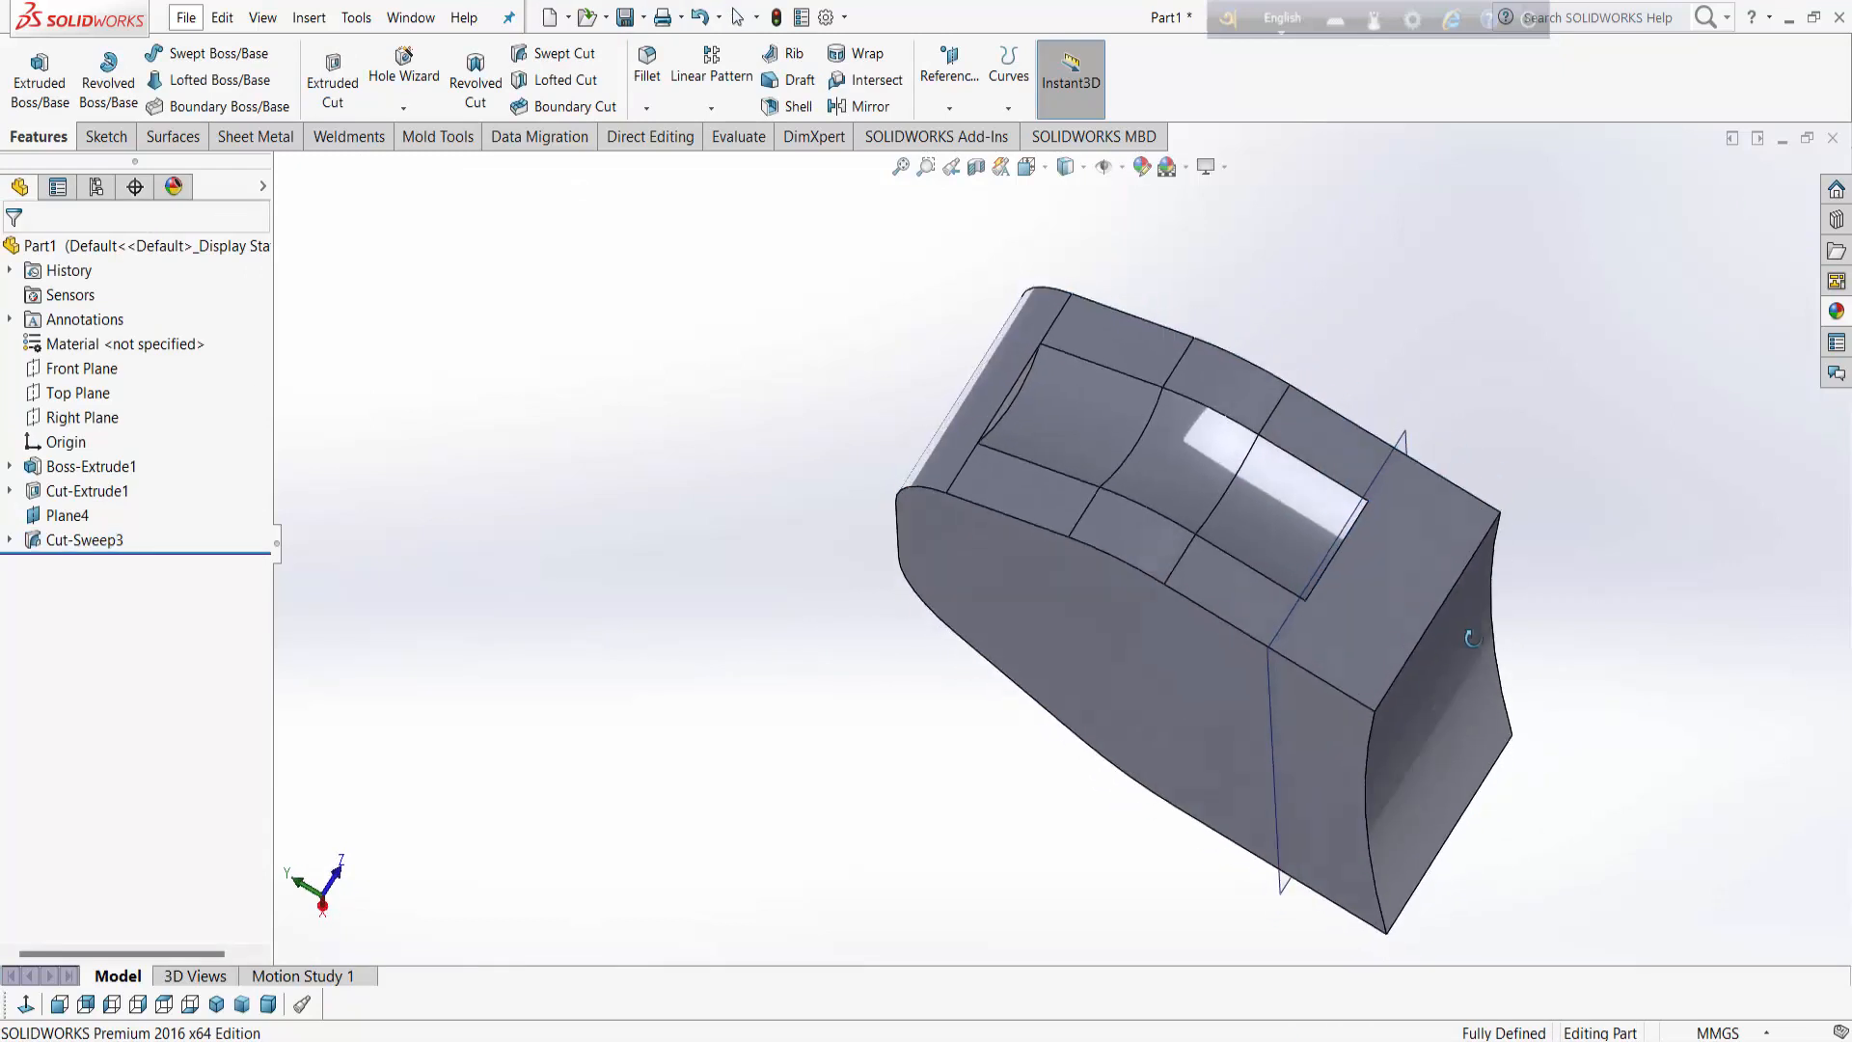
scroll(1143, 495, up, 4)
click(646, 64)
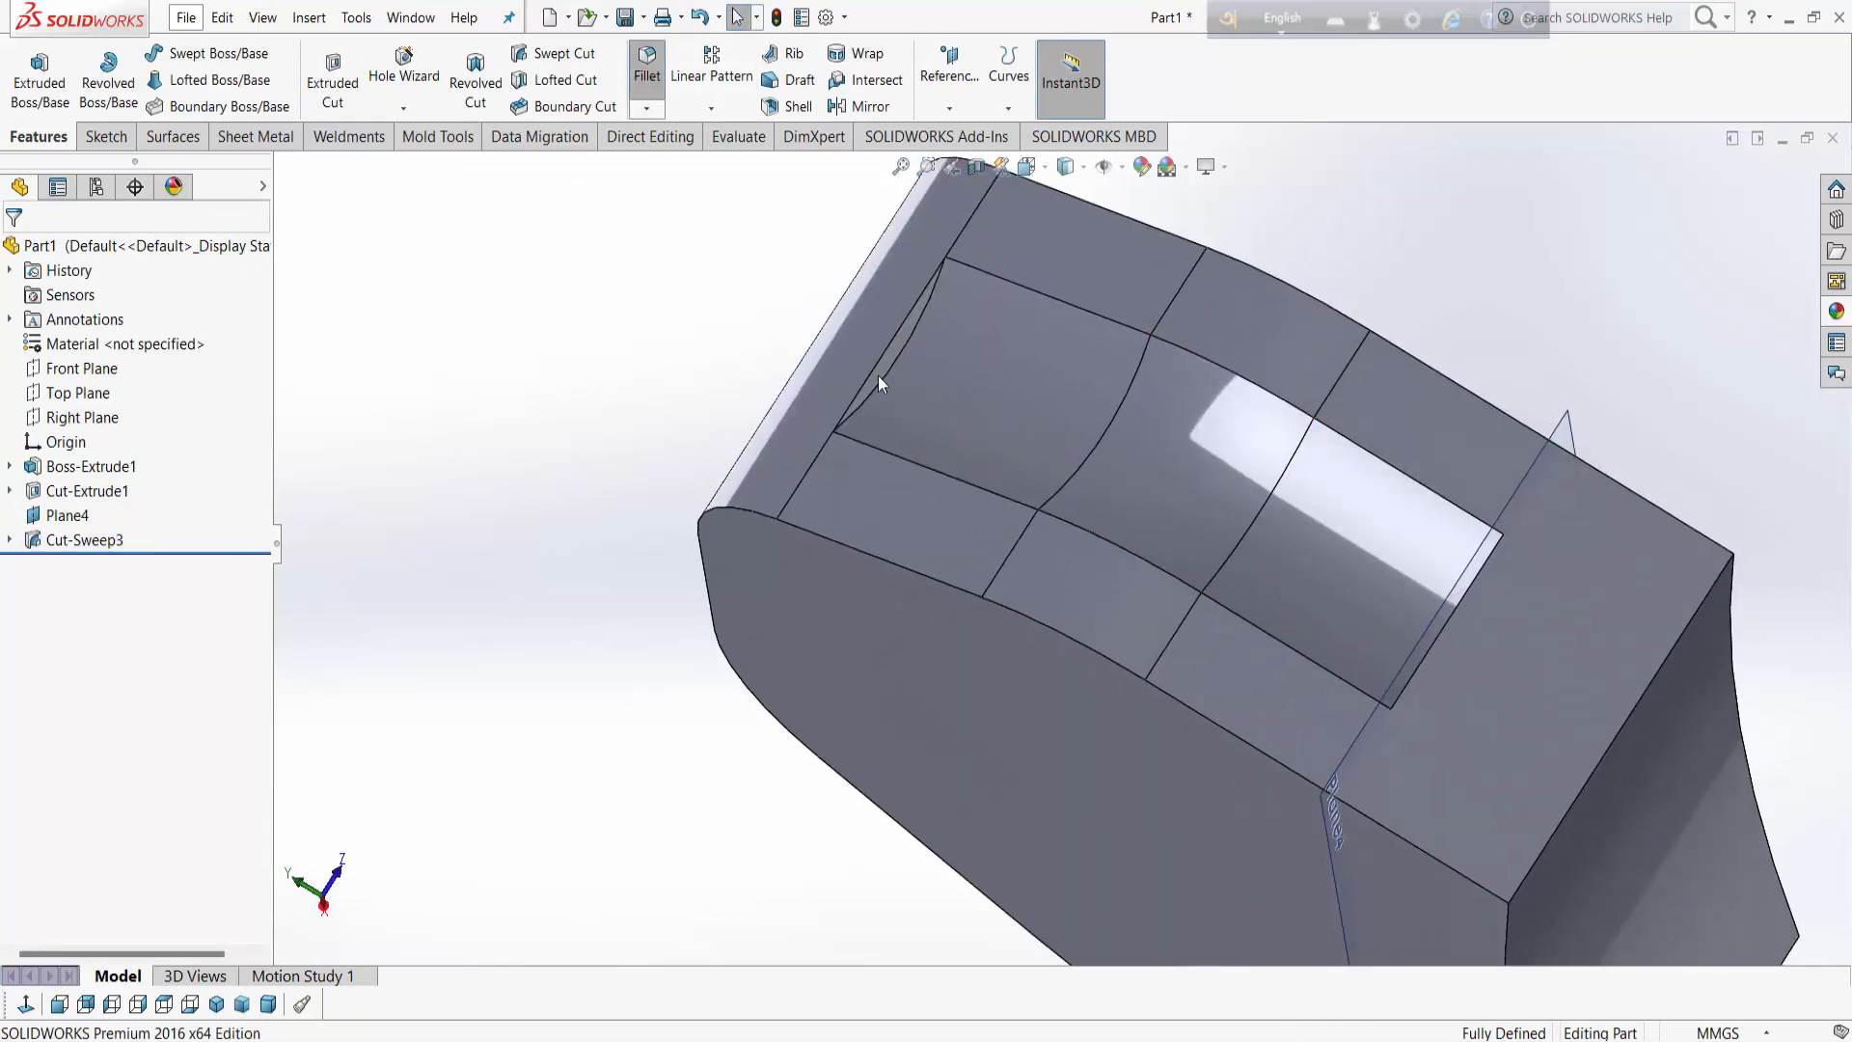
click(895, 362)
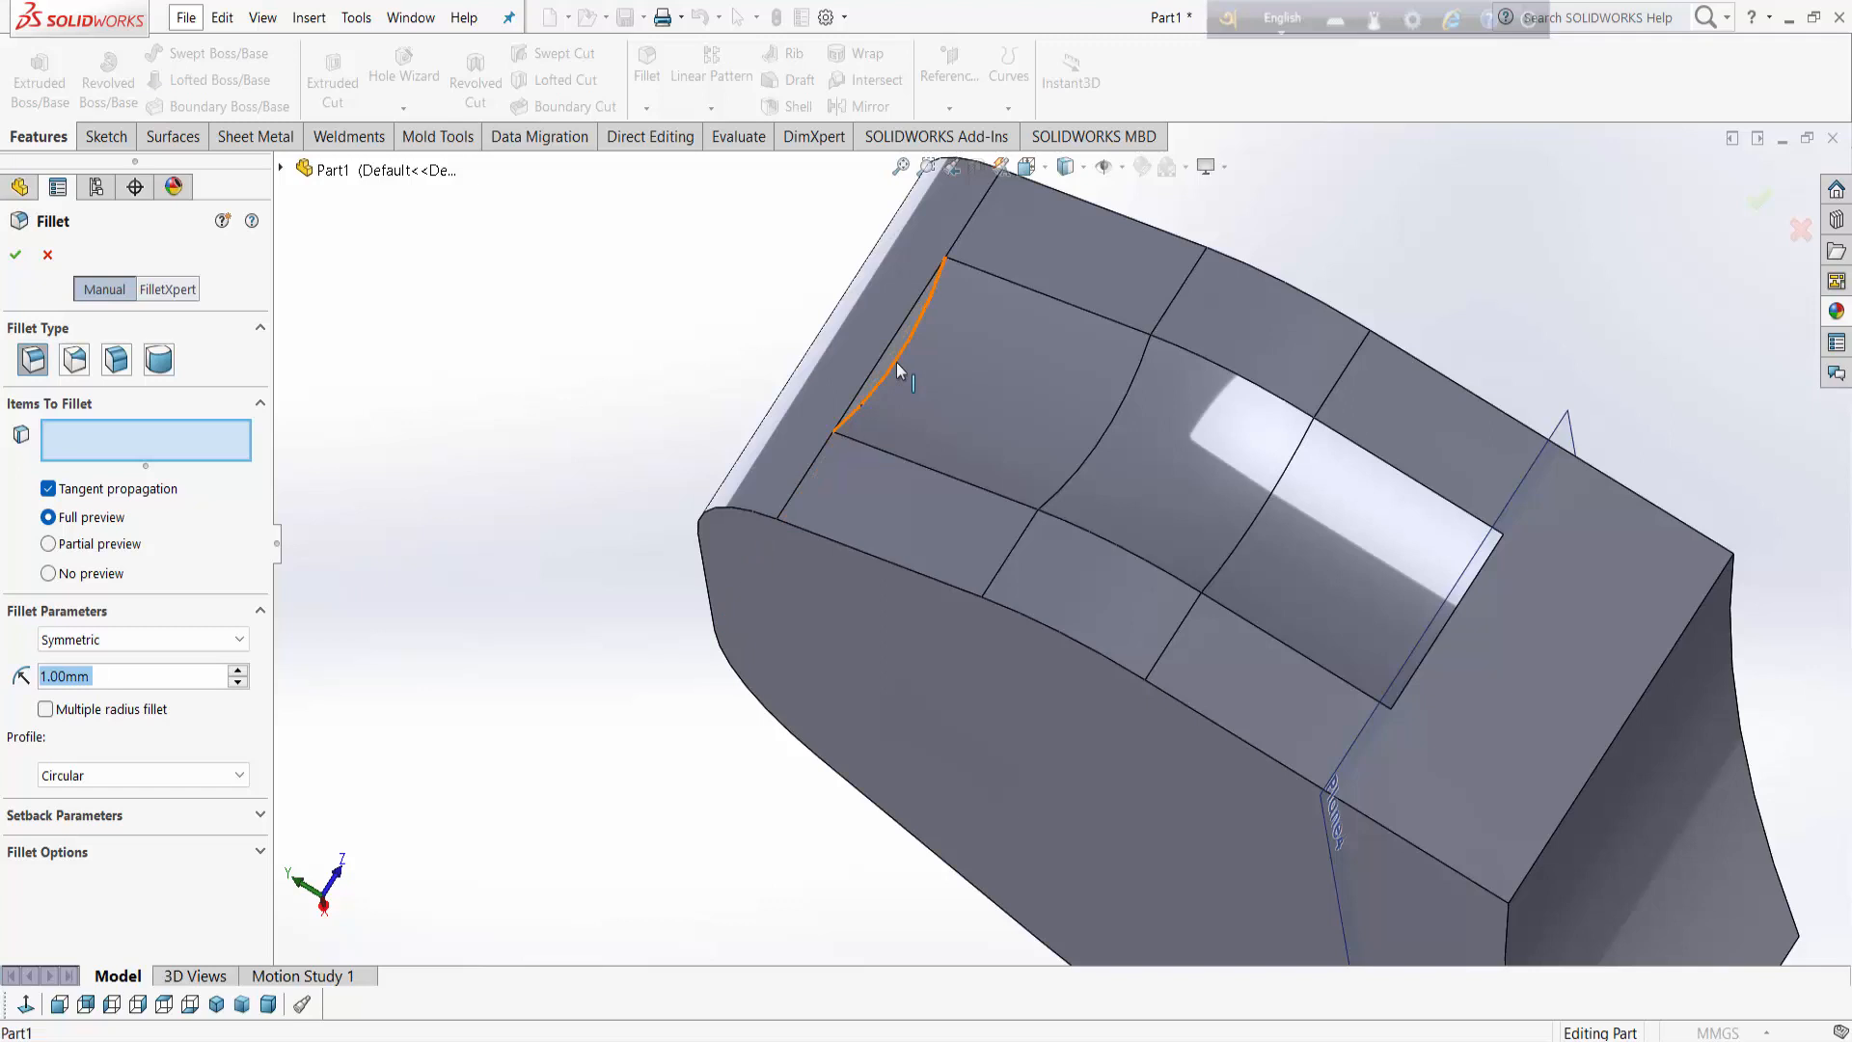
scroll(979, 467, up, 3)
middle_drag(1047, 545, 1347, 638)
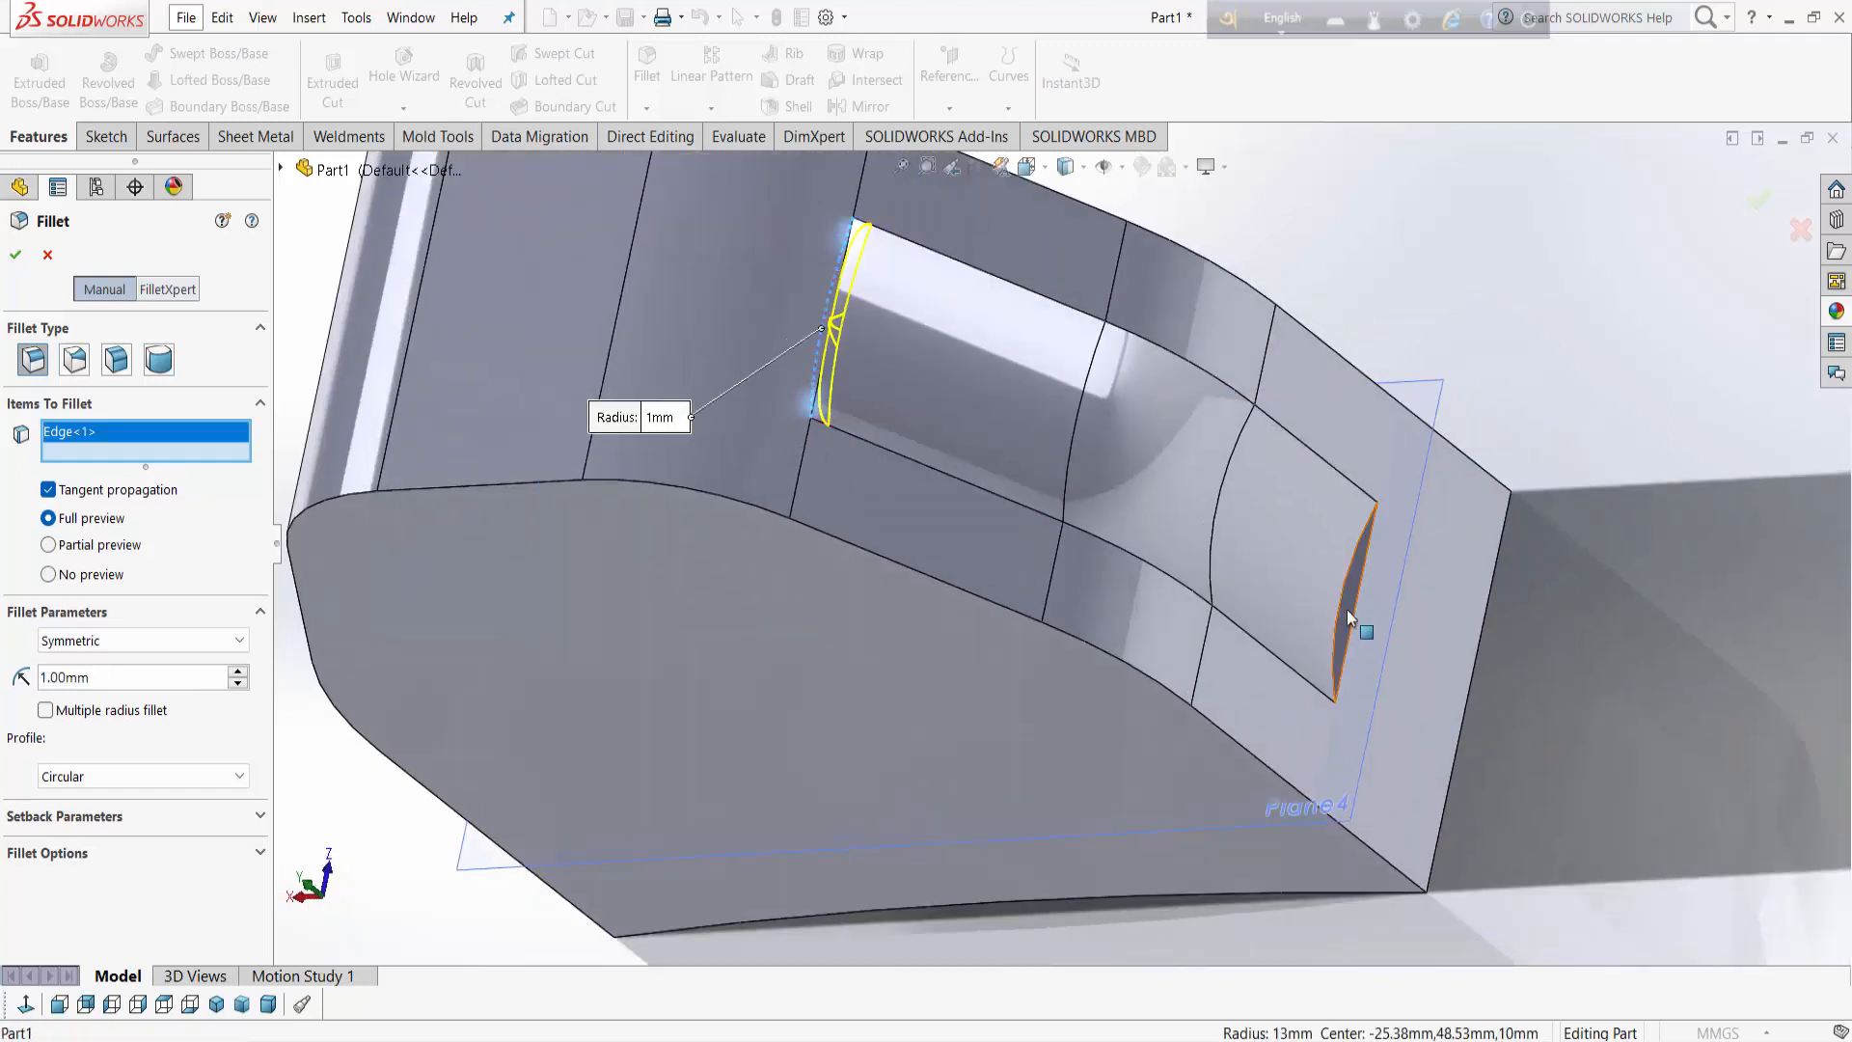
click(1343, 608)
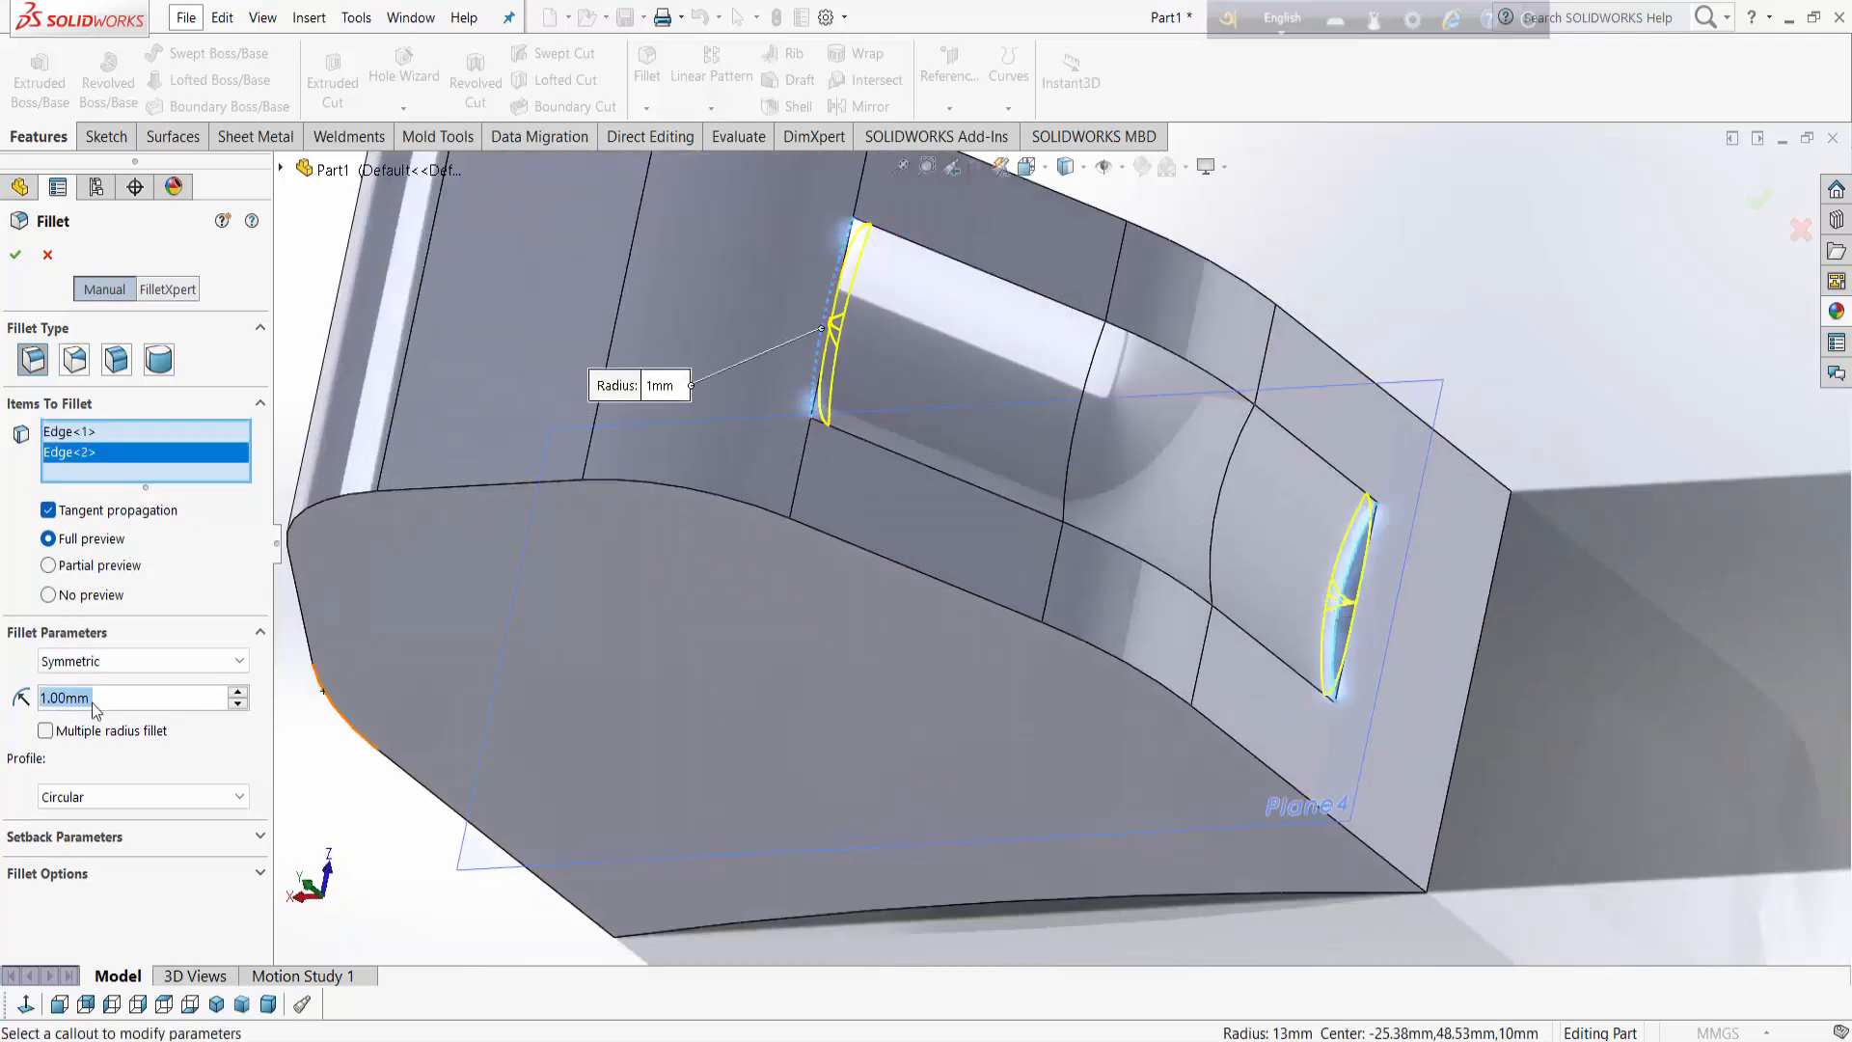
click(15, 254)
Step: Mirror the swept groove cut and its end fillets about the Right Plane
scroll(1039, 660, up, 3)
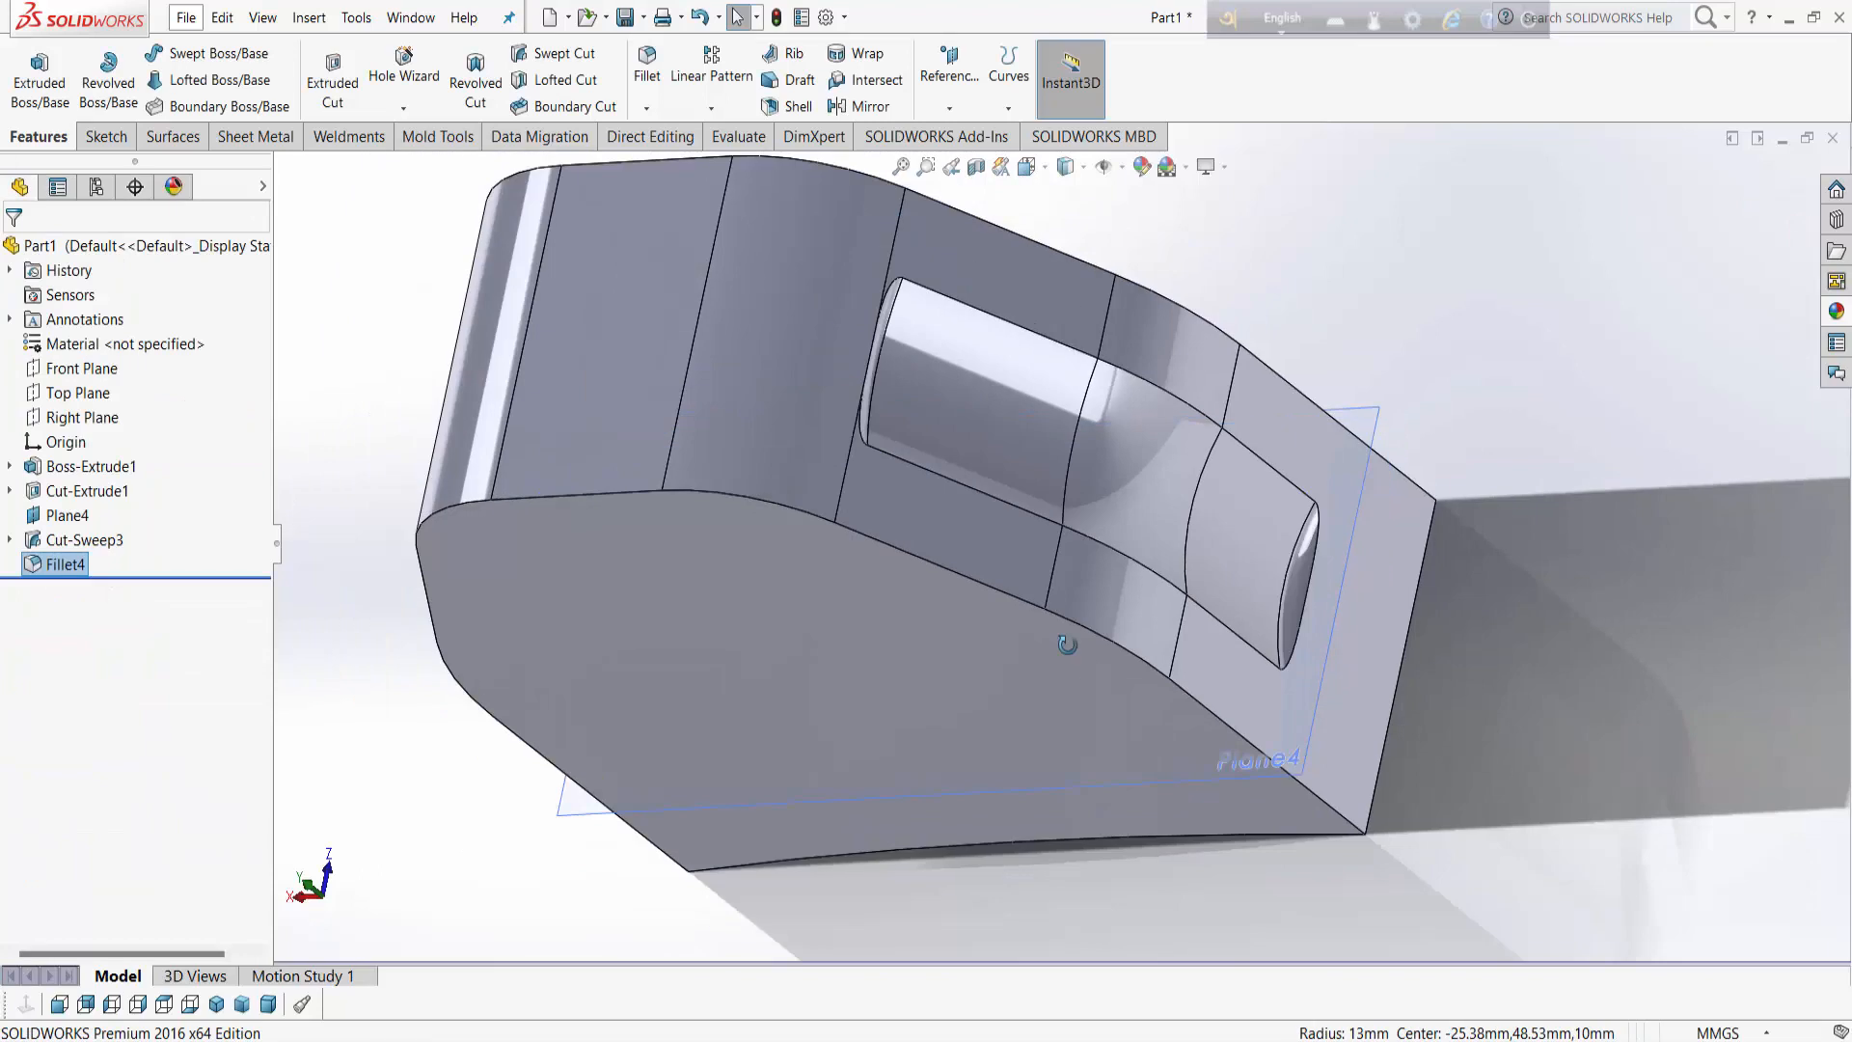
middle_drag(1040, 660, 736, 620)
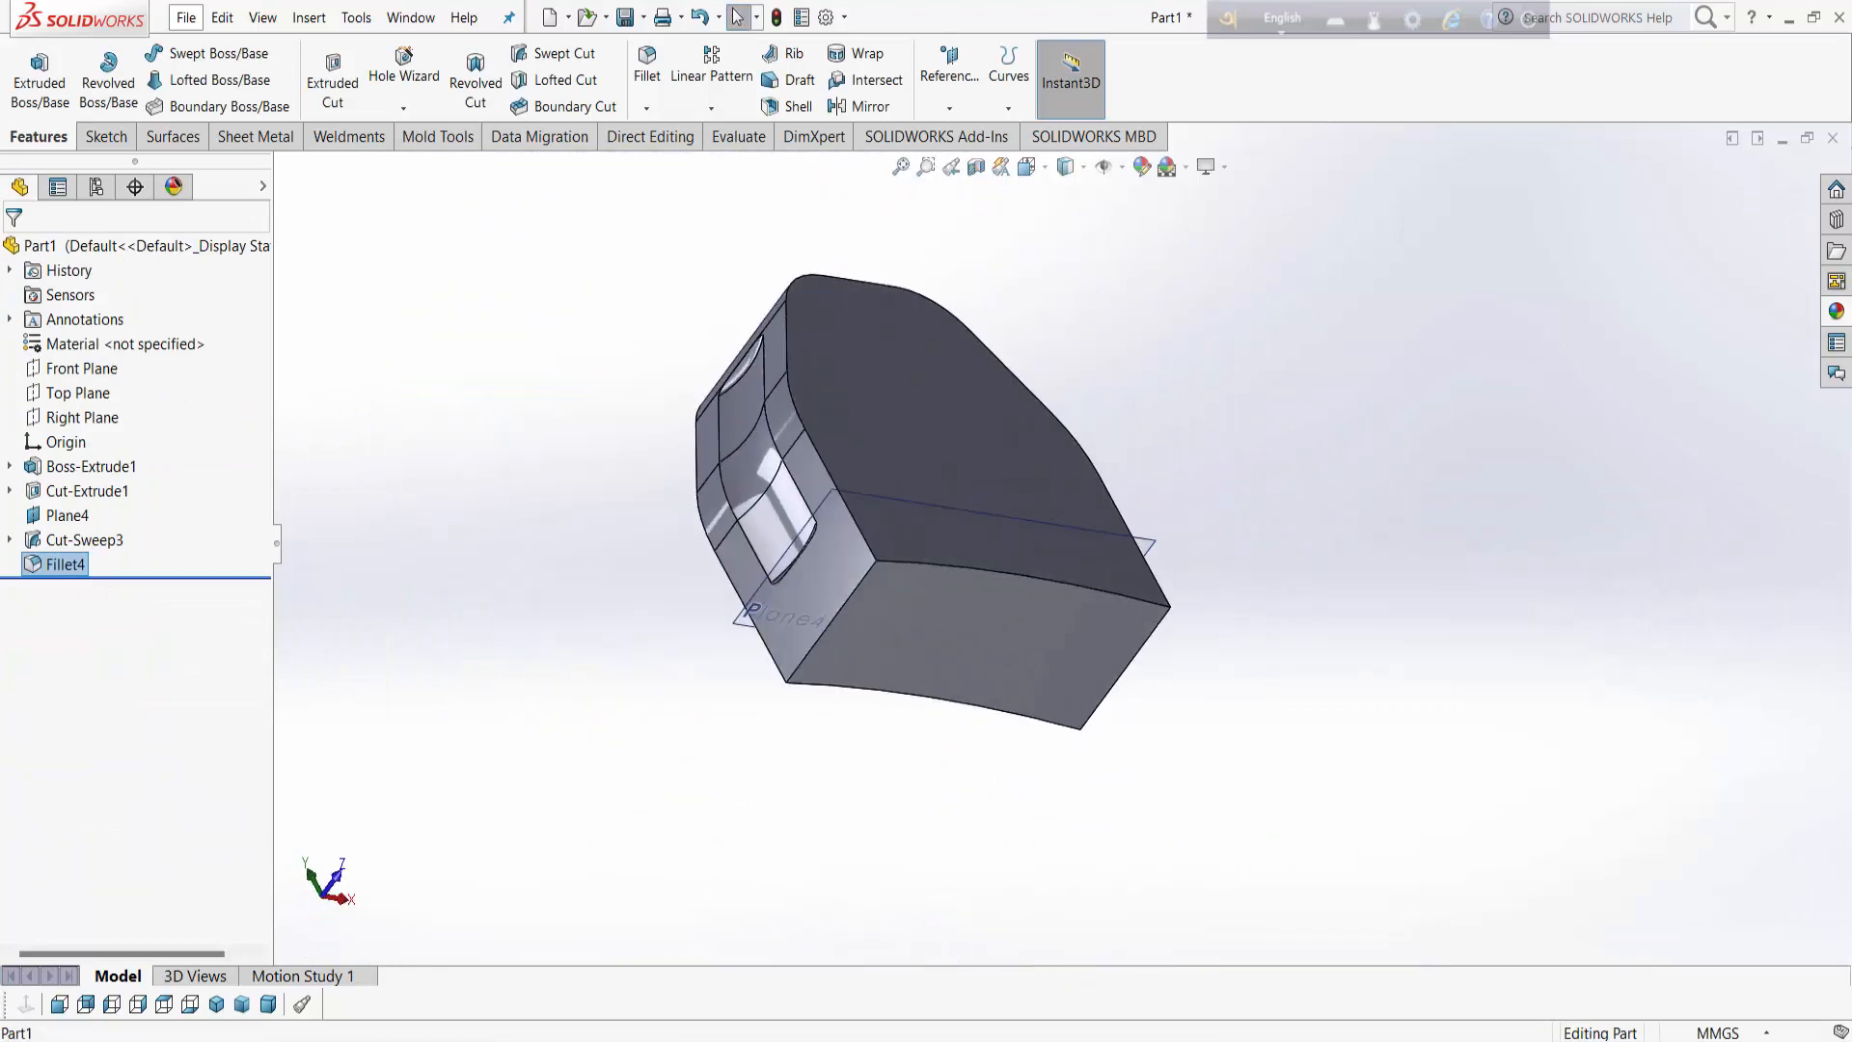
click(82, 417)
middle_drag(987, 604, 977, 744)
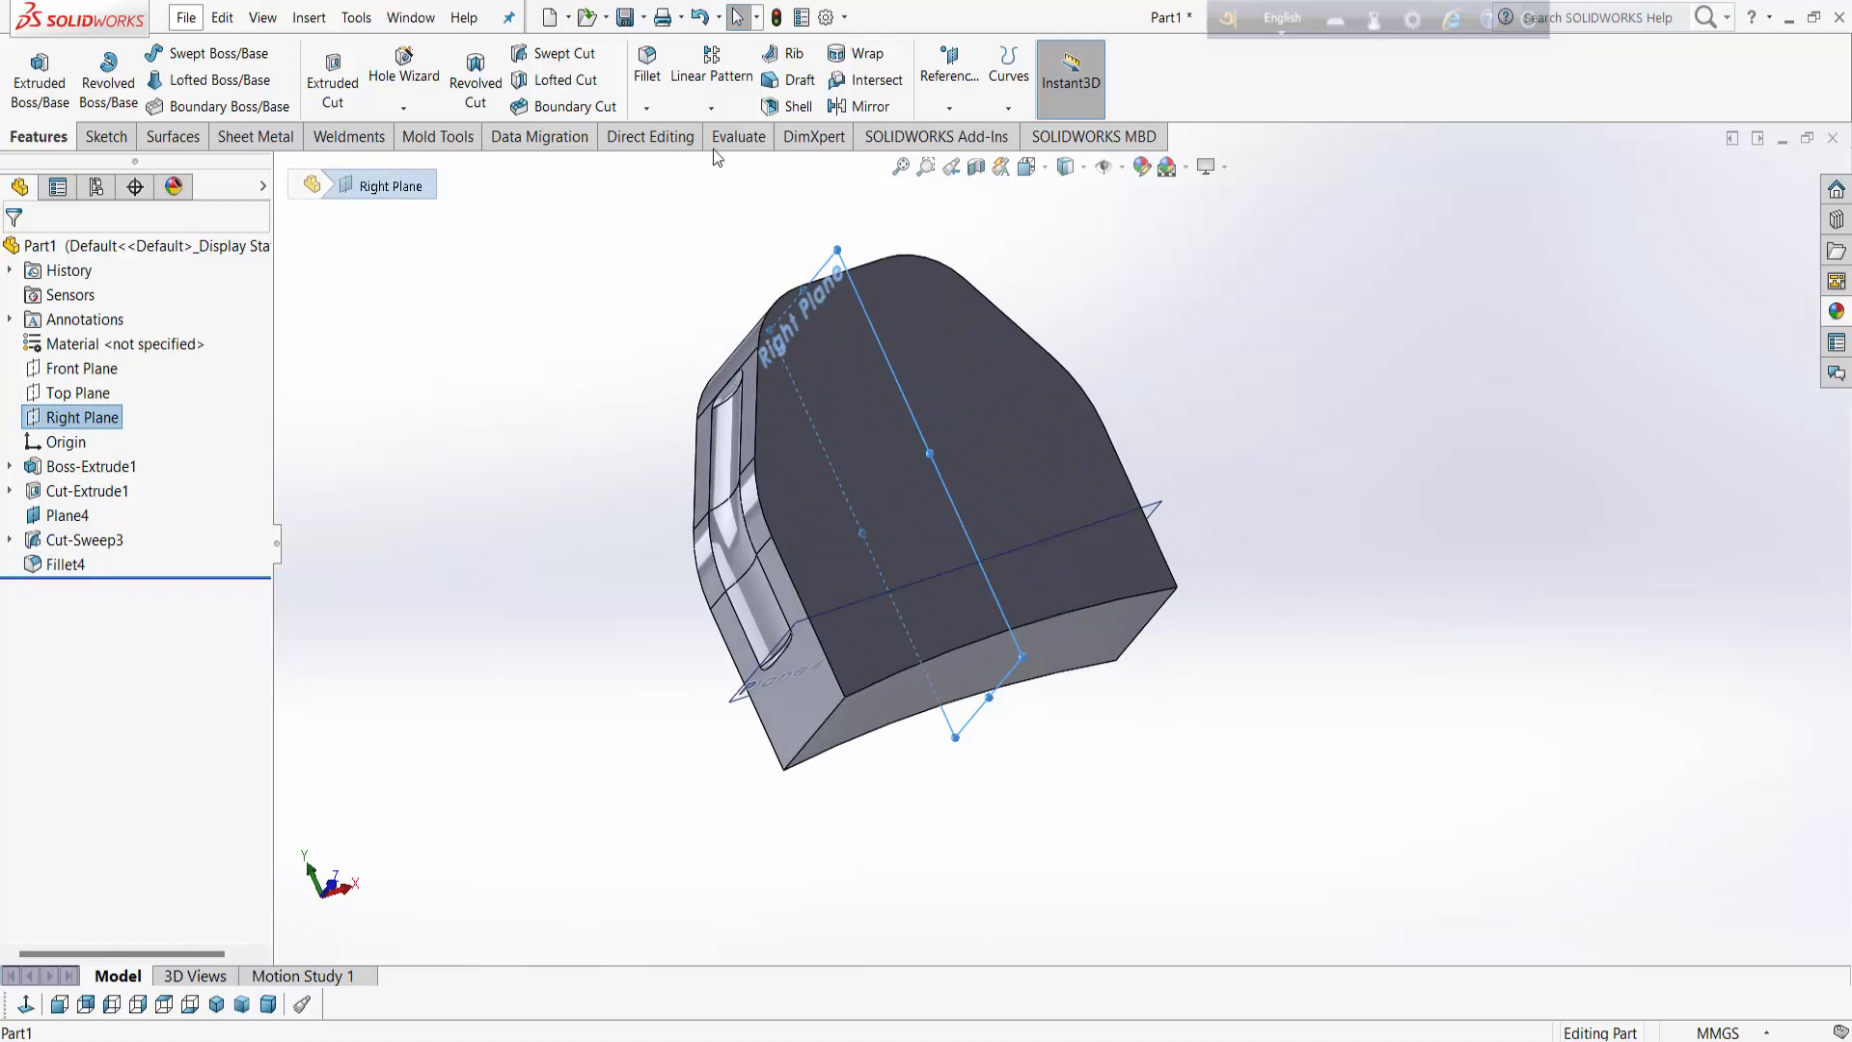
click(861, 108)
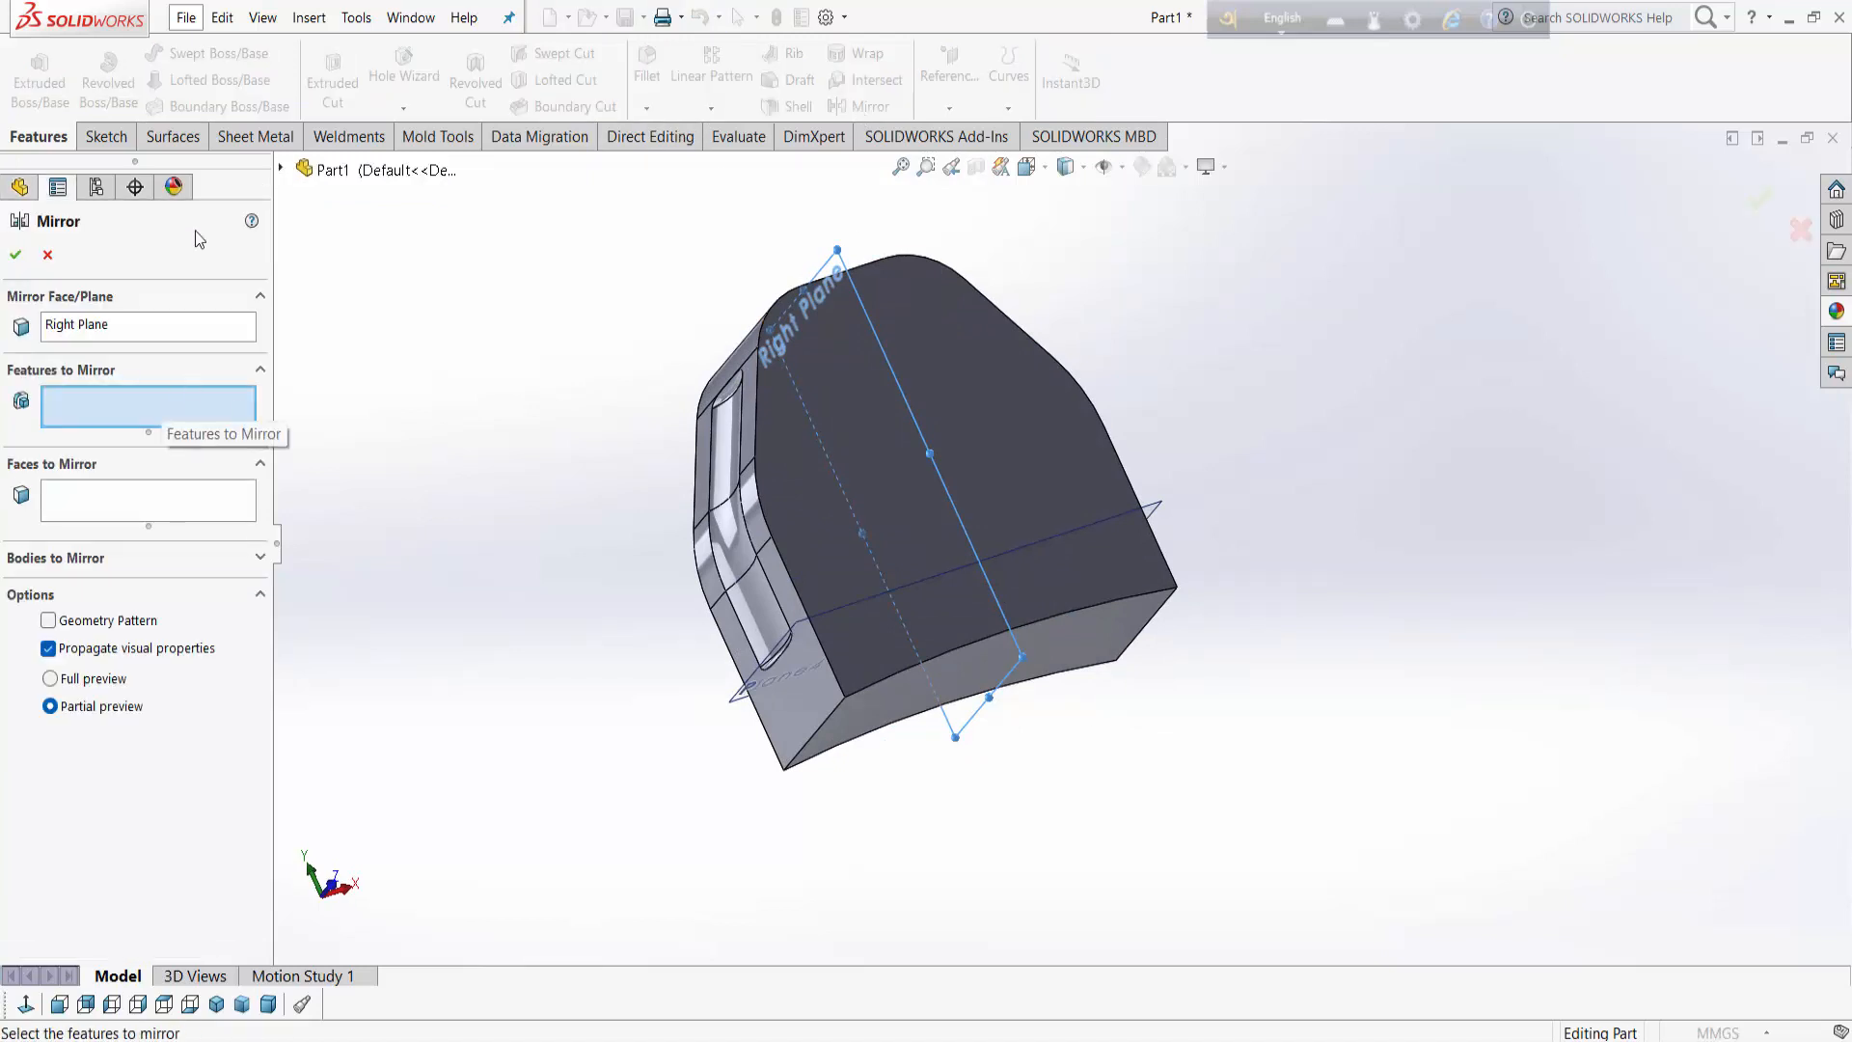
click(283, 170)
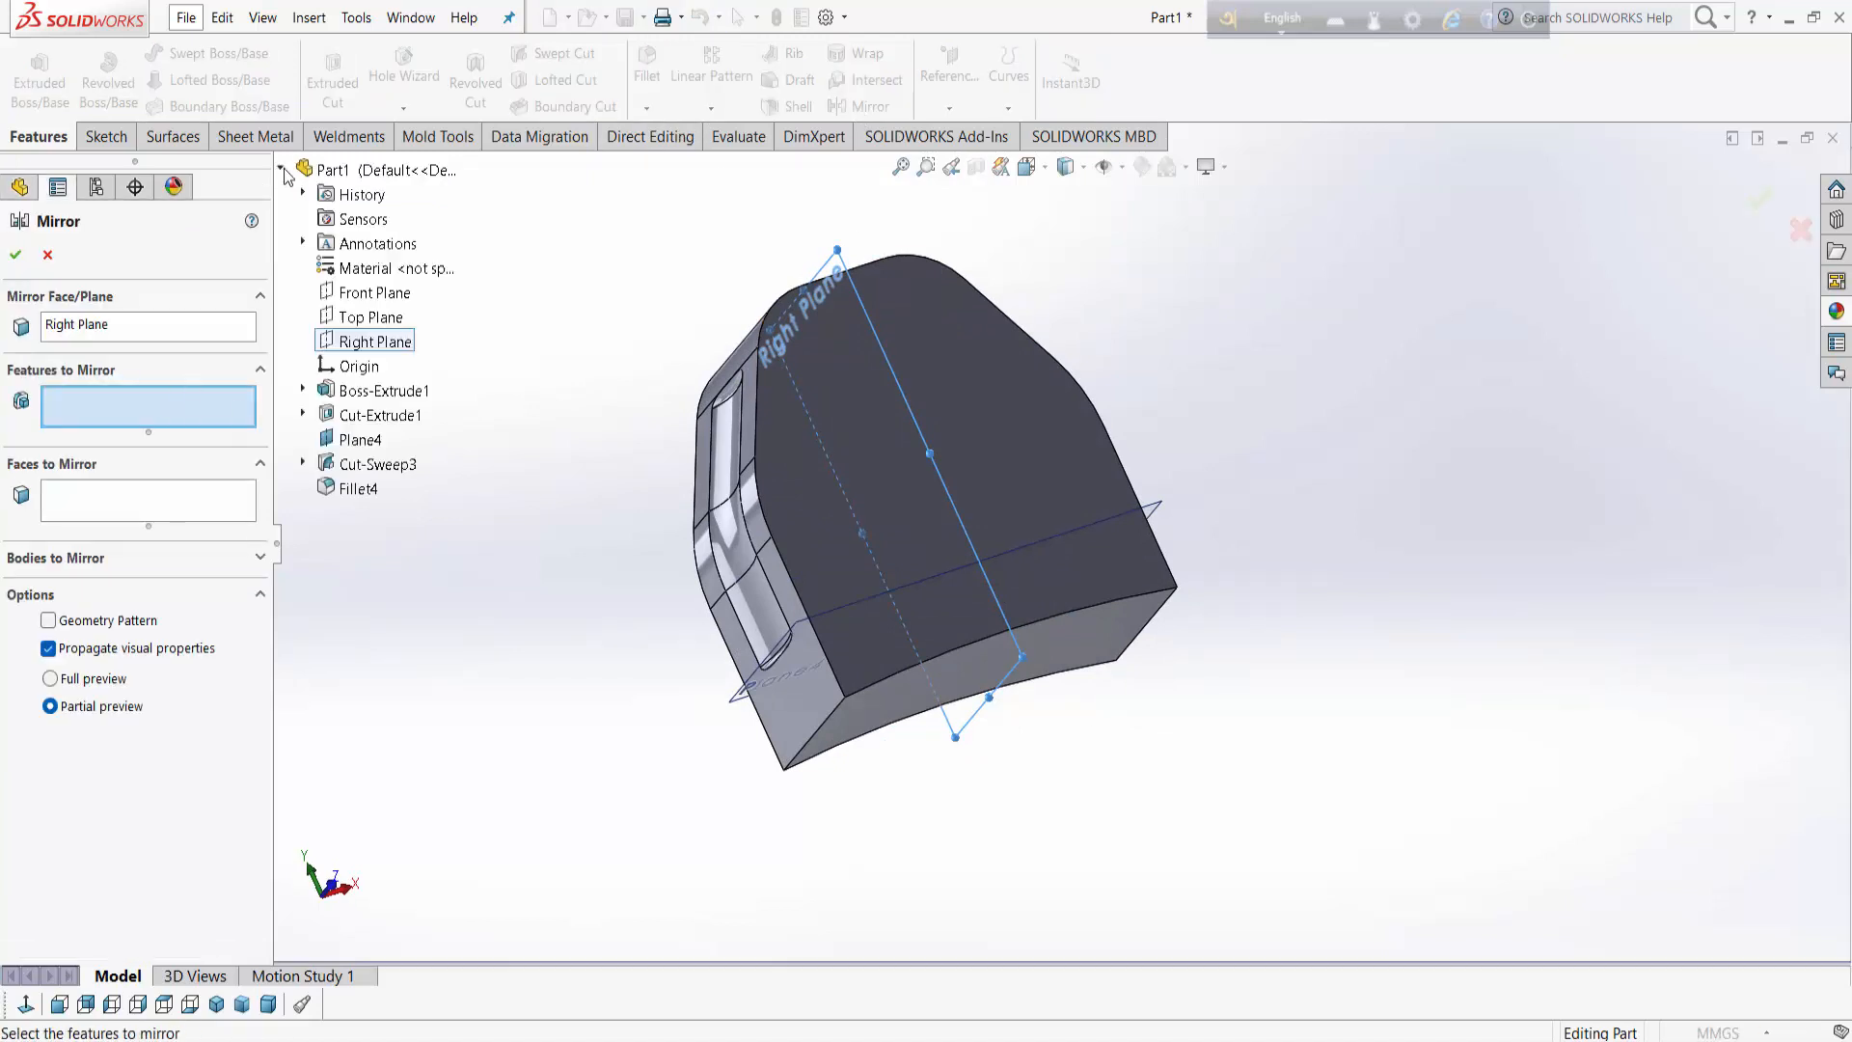
click(368, 469)
click(365, 494)
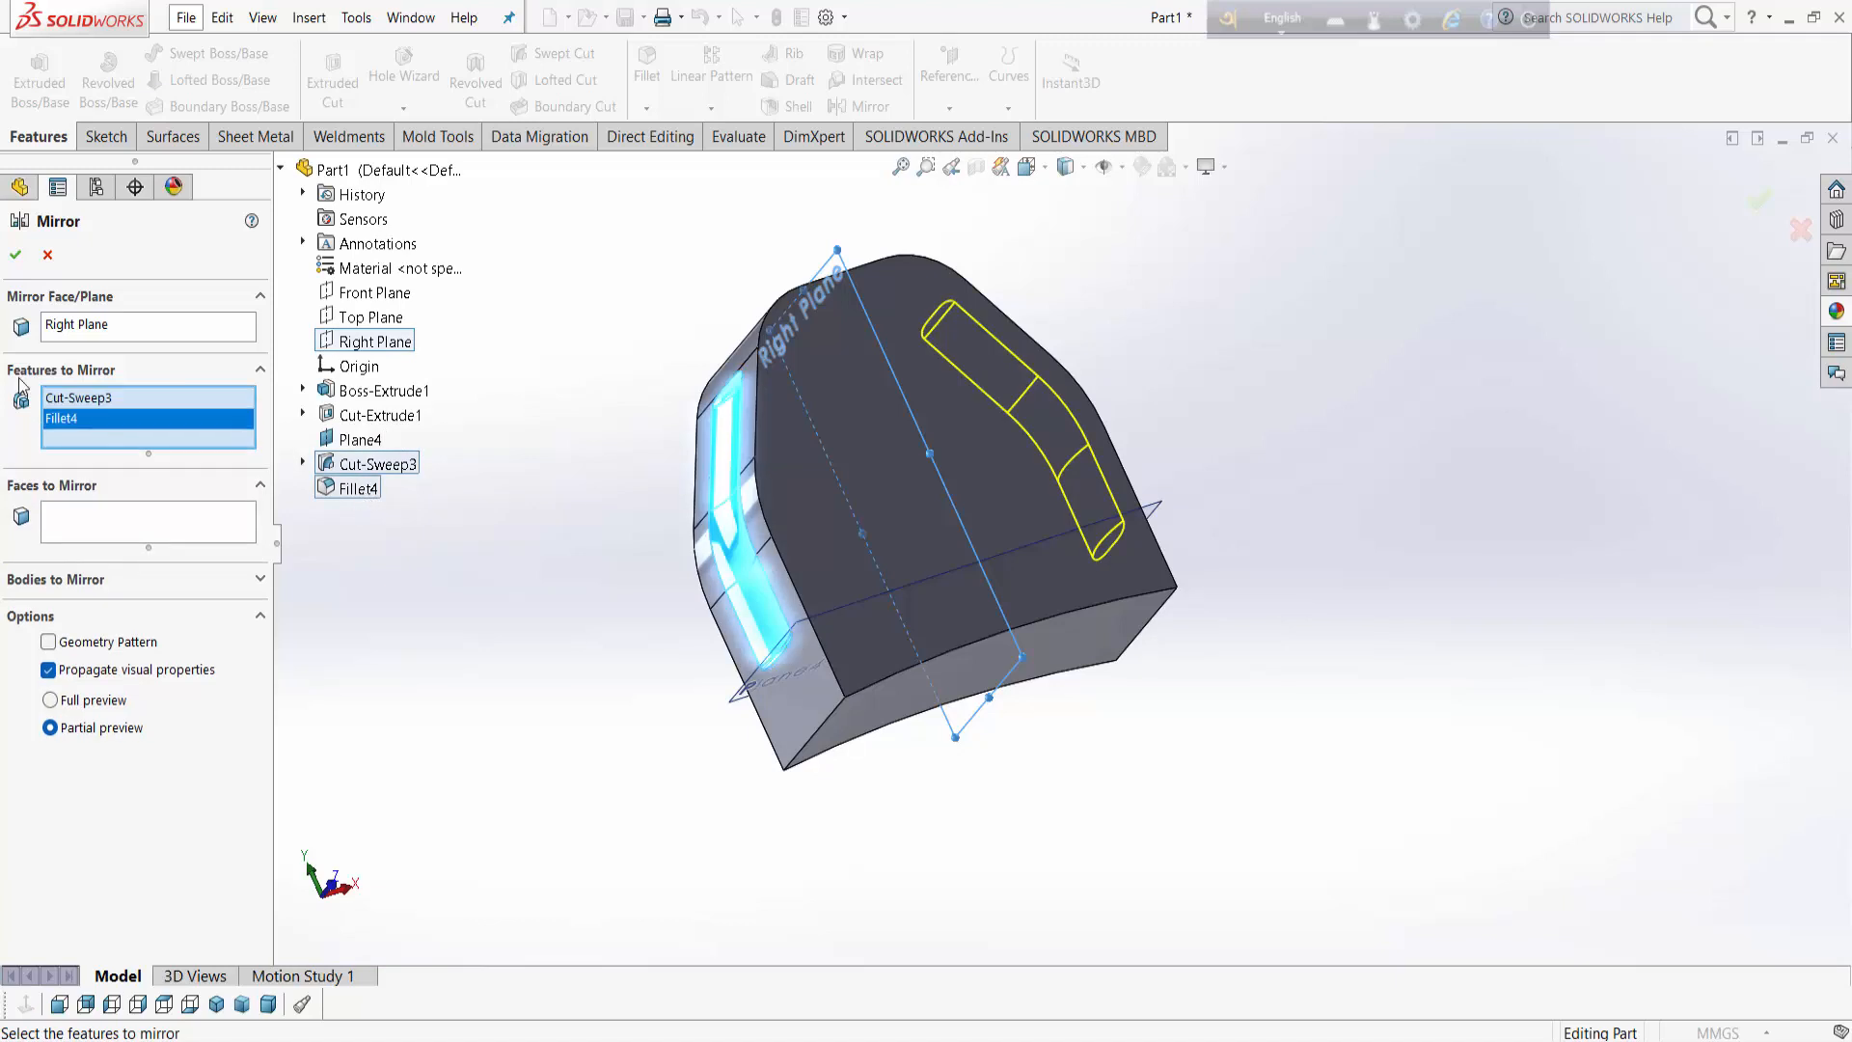
click(16, 254)
Step: Hide the reference plane Plane4 that was used for the groove profile
middle_drag(1199, 739, 1138, 738)
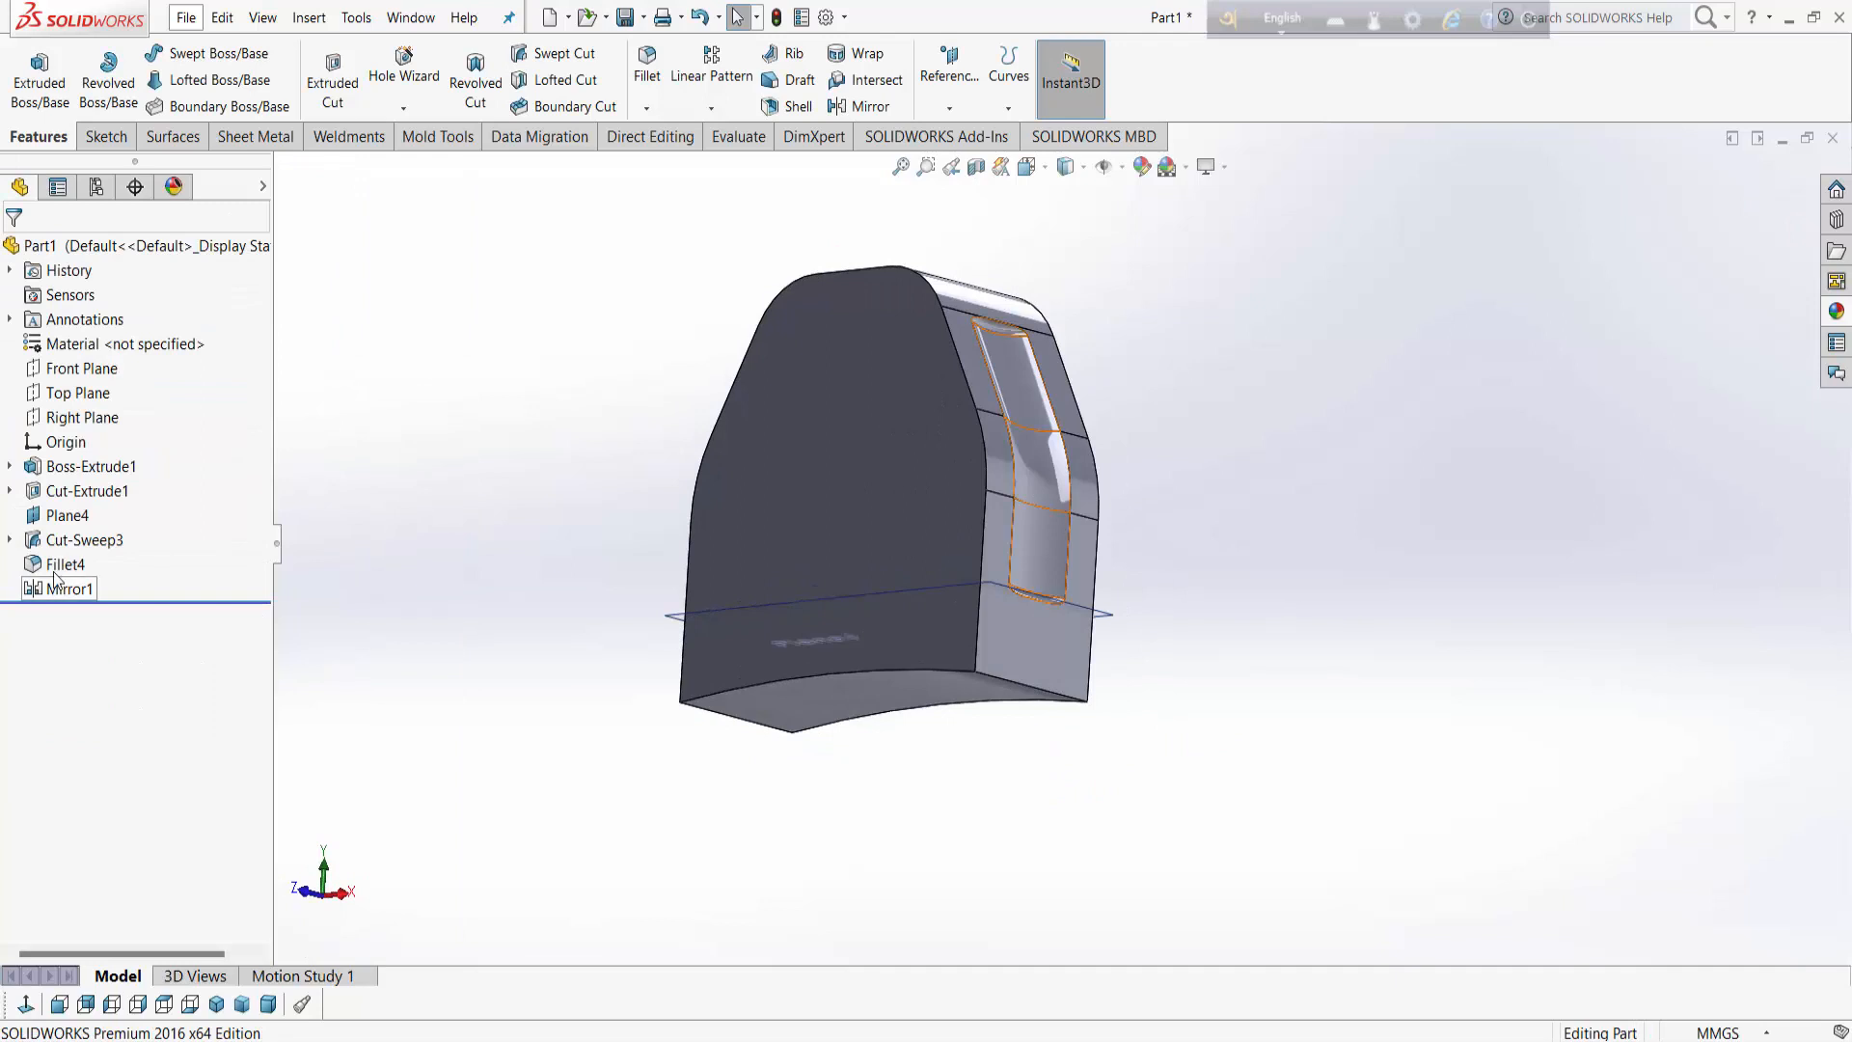
click(80, 511)
click(101, 456)
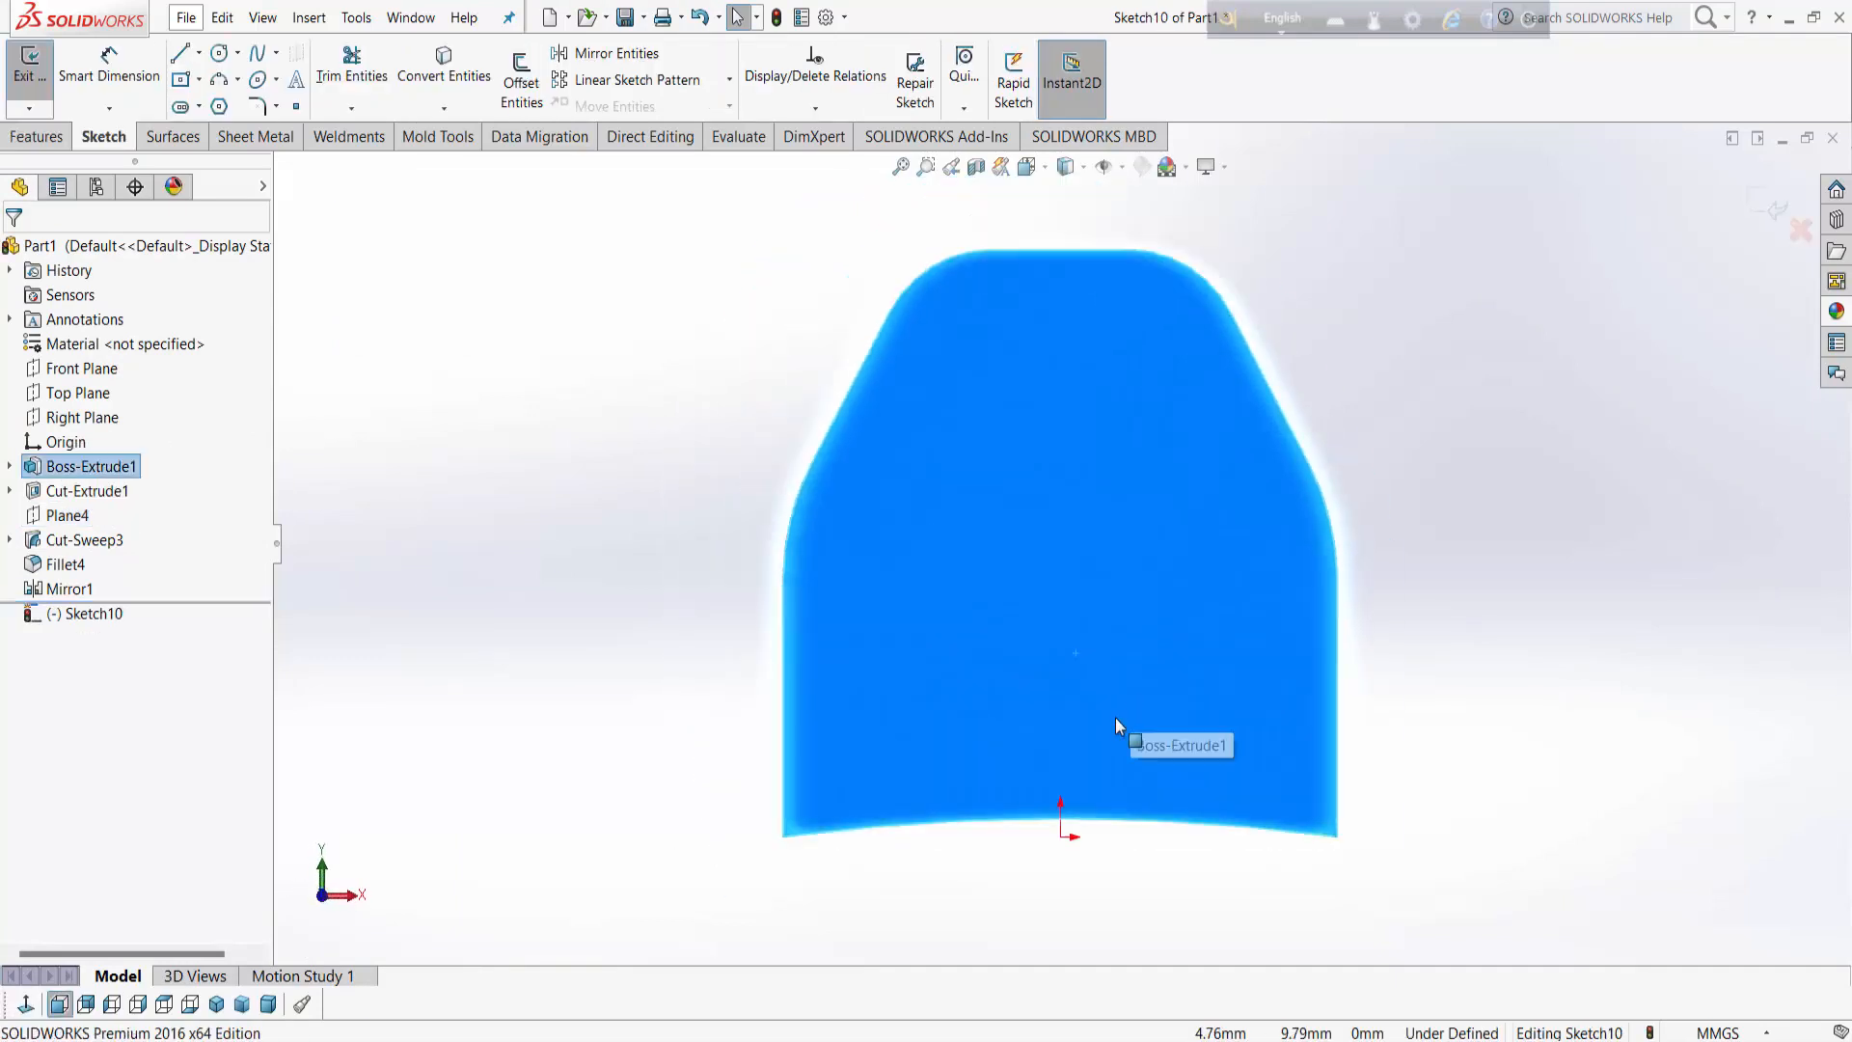
middle_drag(1115, 718, 1196, 785)
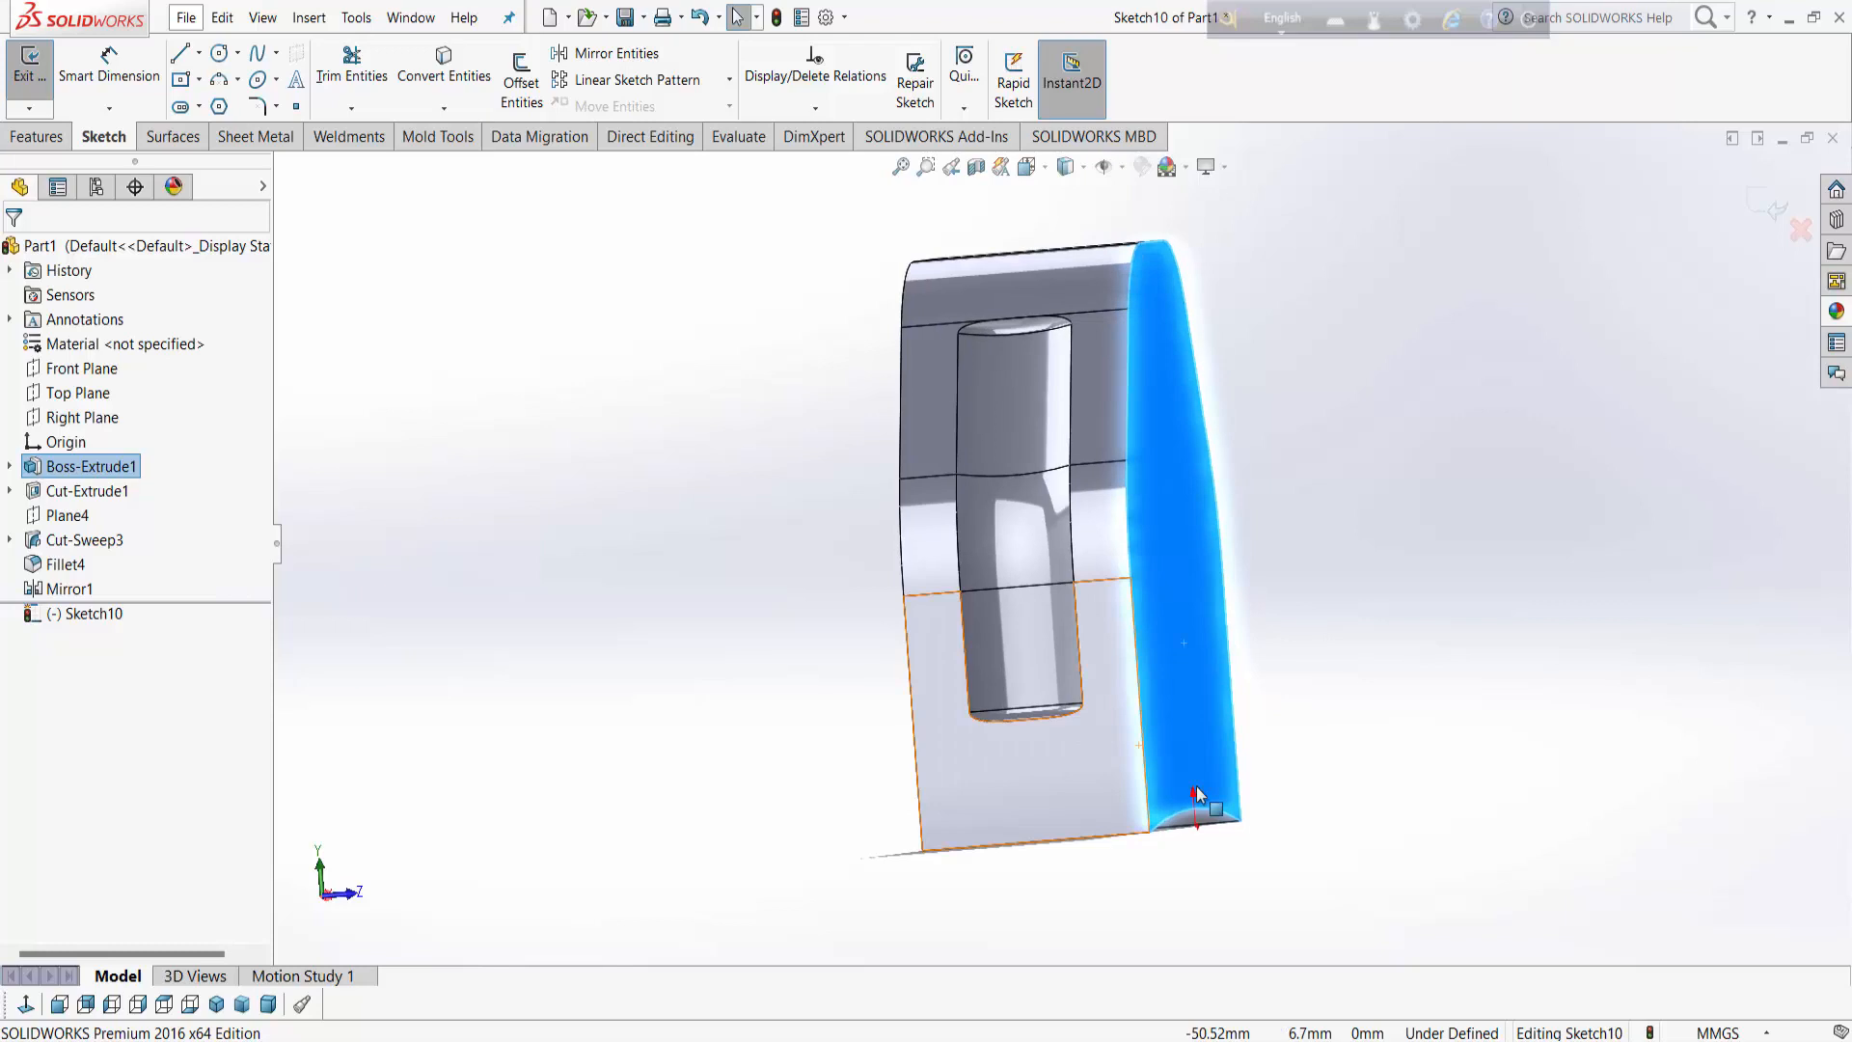
click(675, 791)
click(1774, 210)
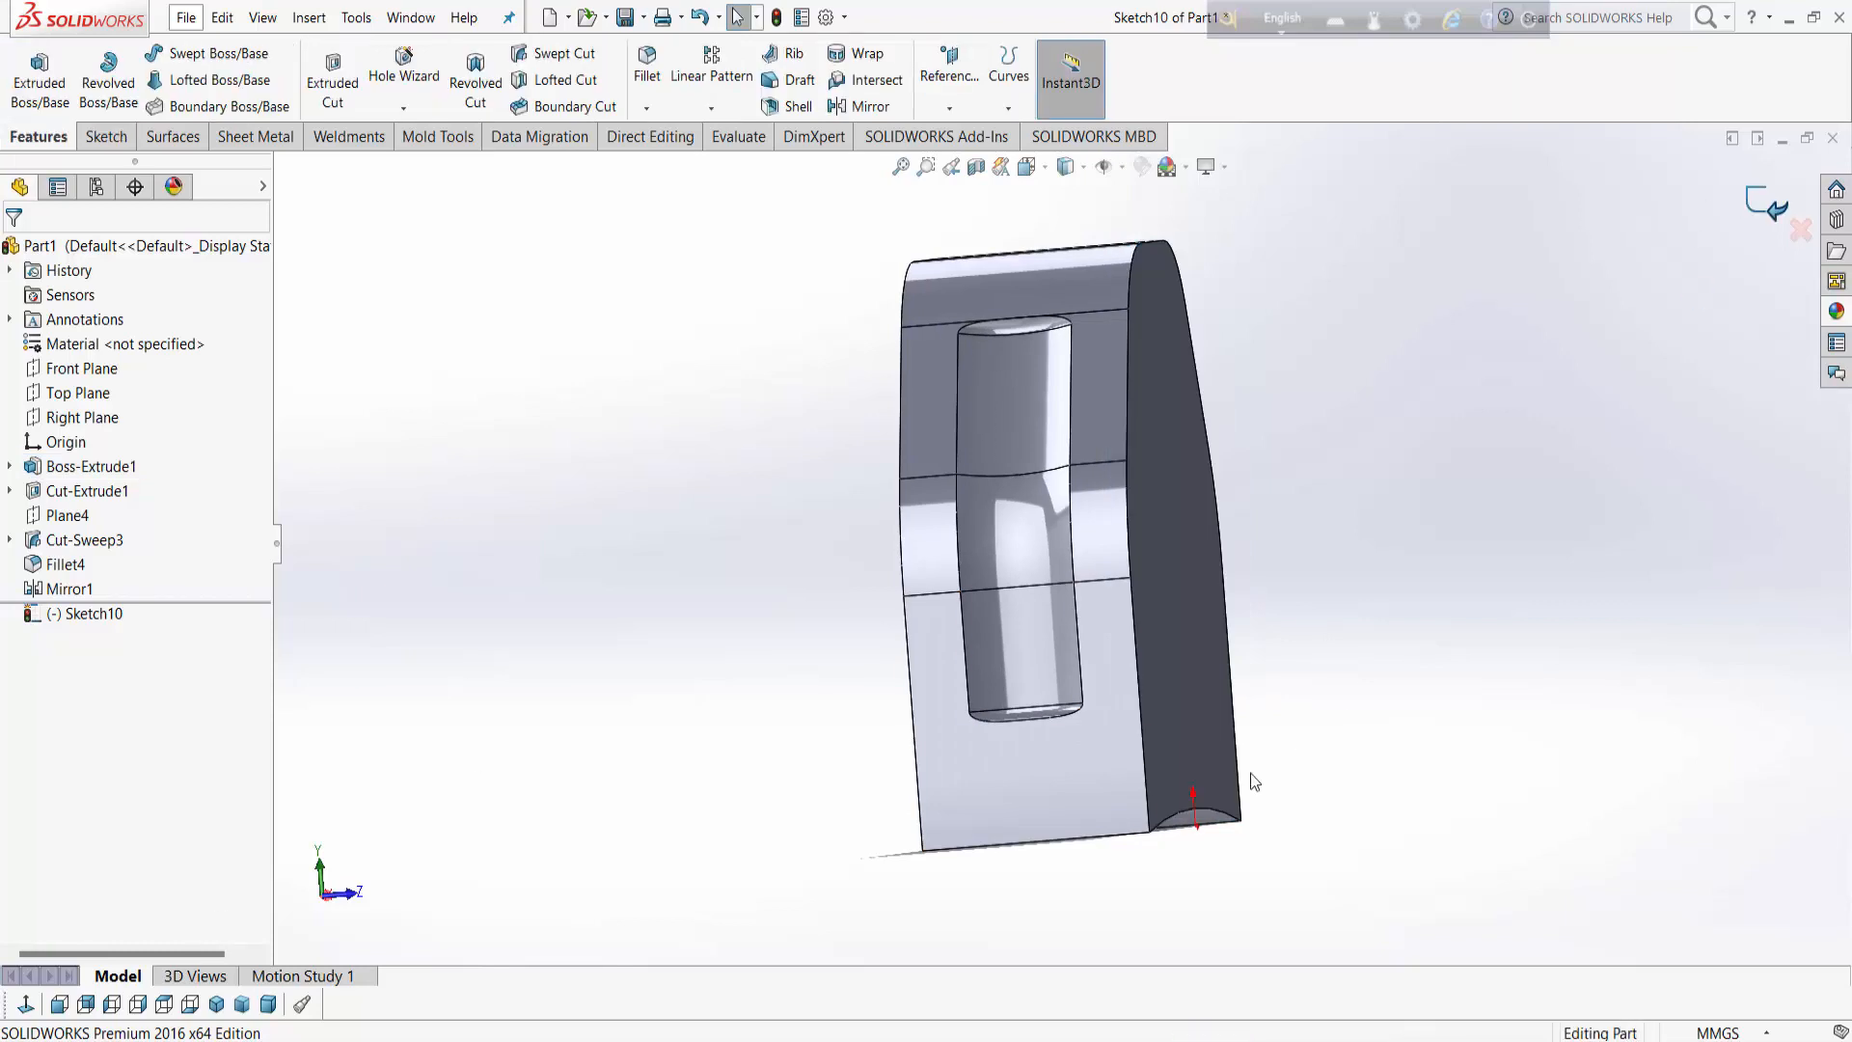
Step: Sketch a three-point arc of about 73.5 mm radius on the lower side face, from its upper corner to the body's top edge
right_click(1077, 820)
click(1115, 470)
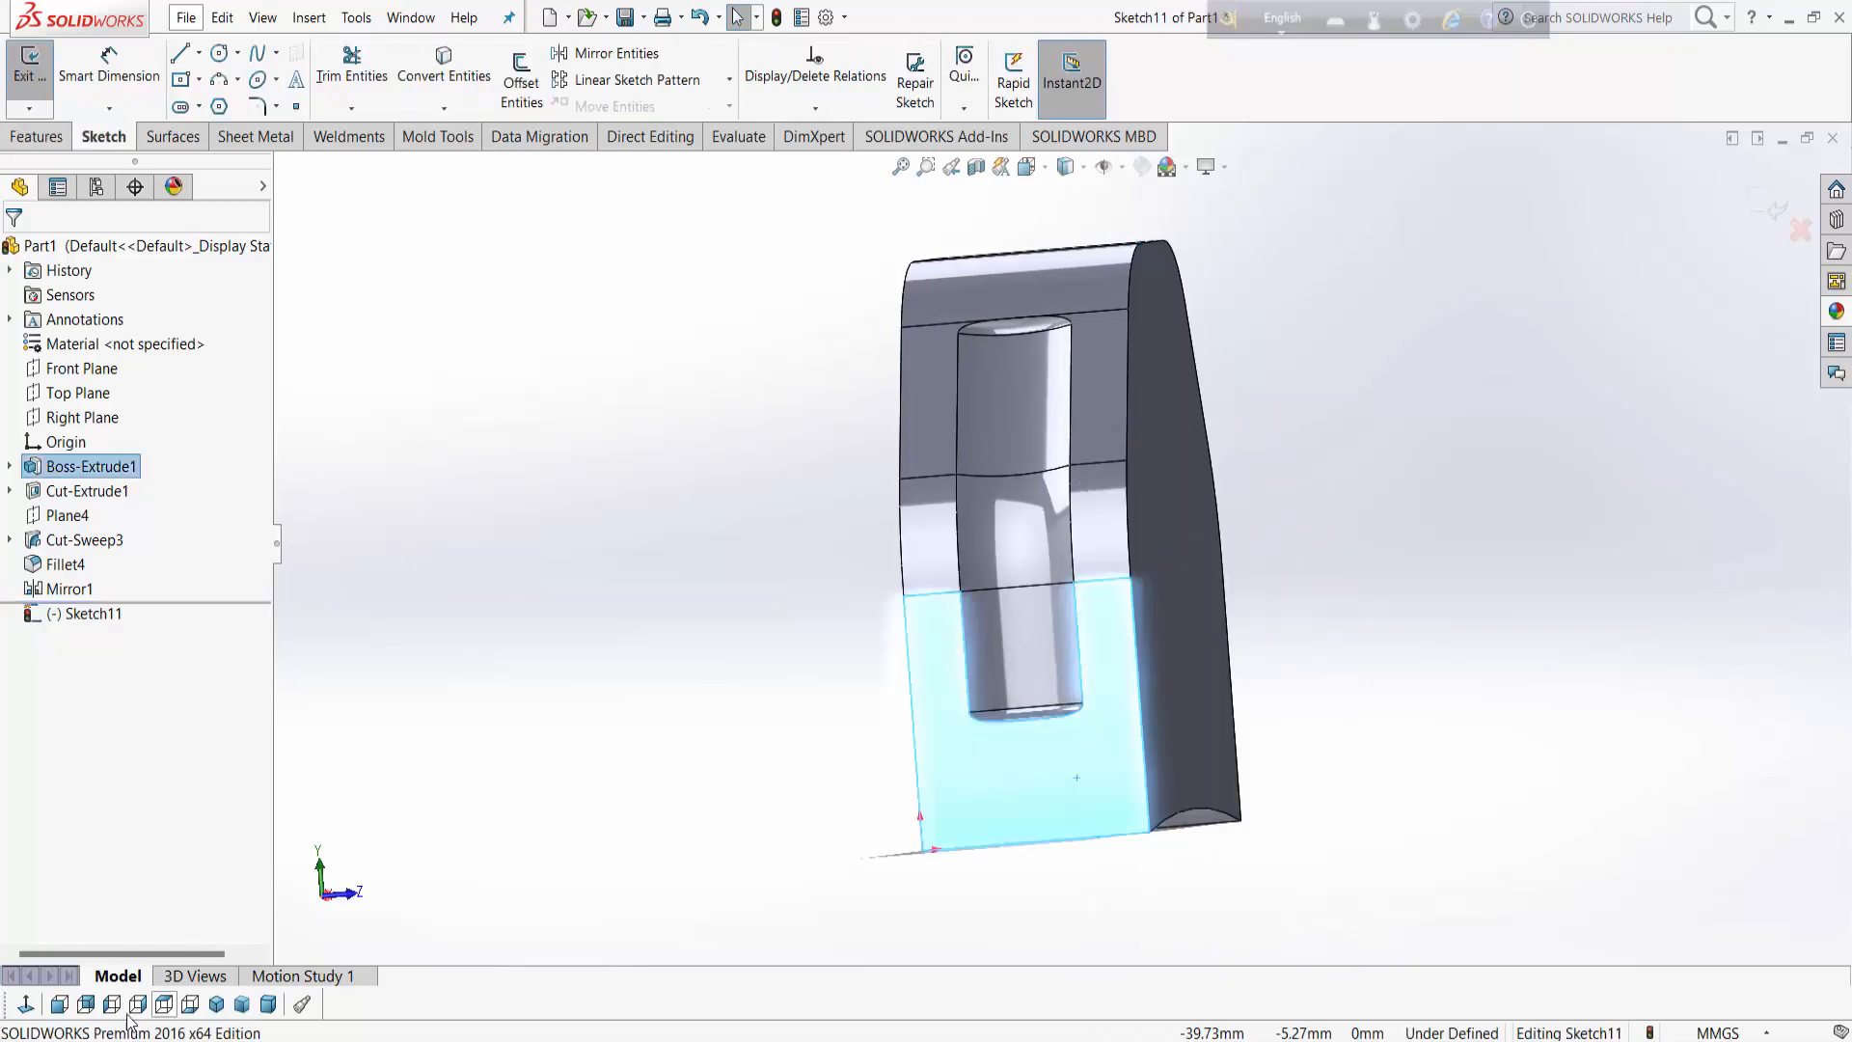
click(23, 1004)
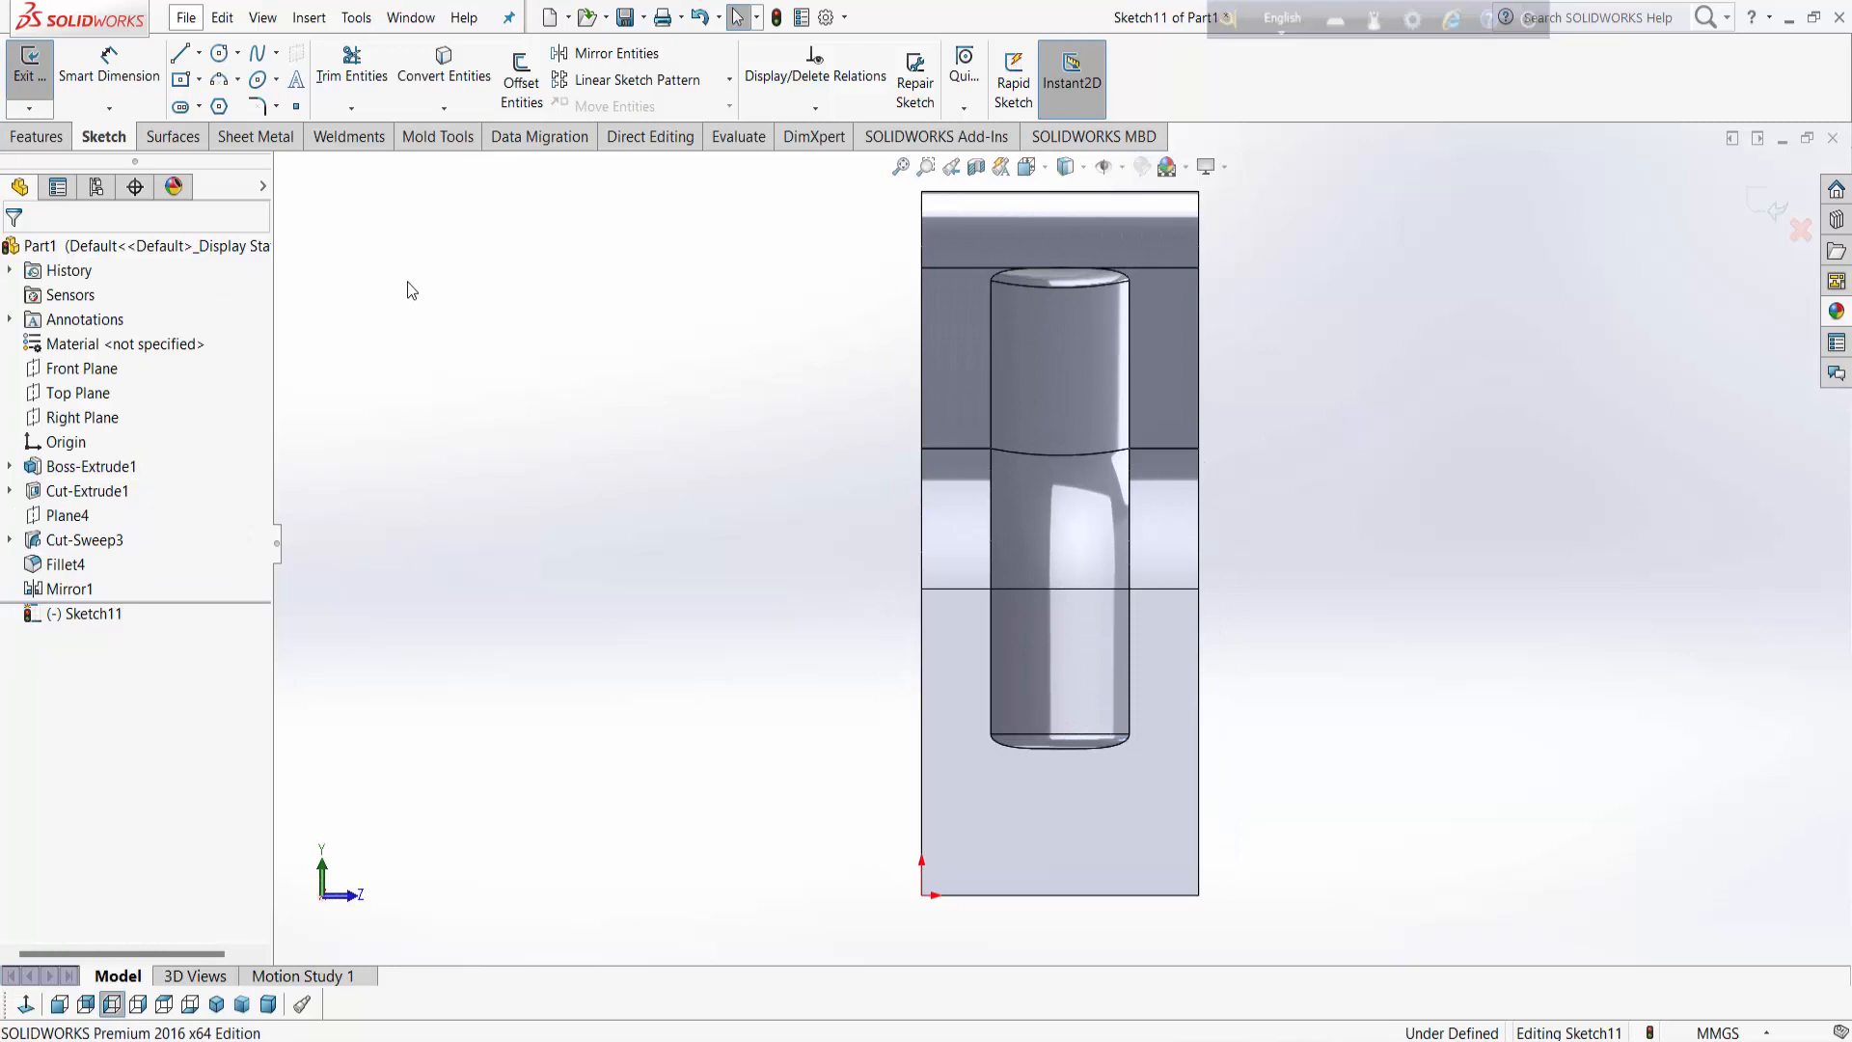
click(217, 81)
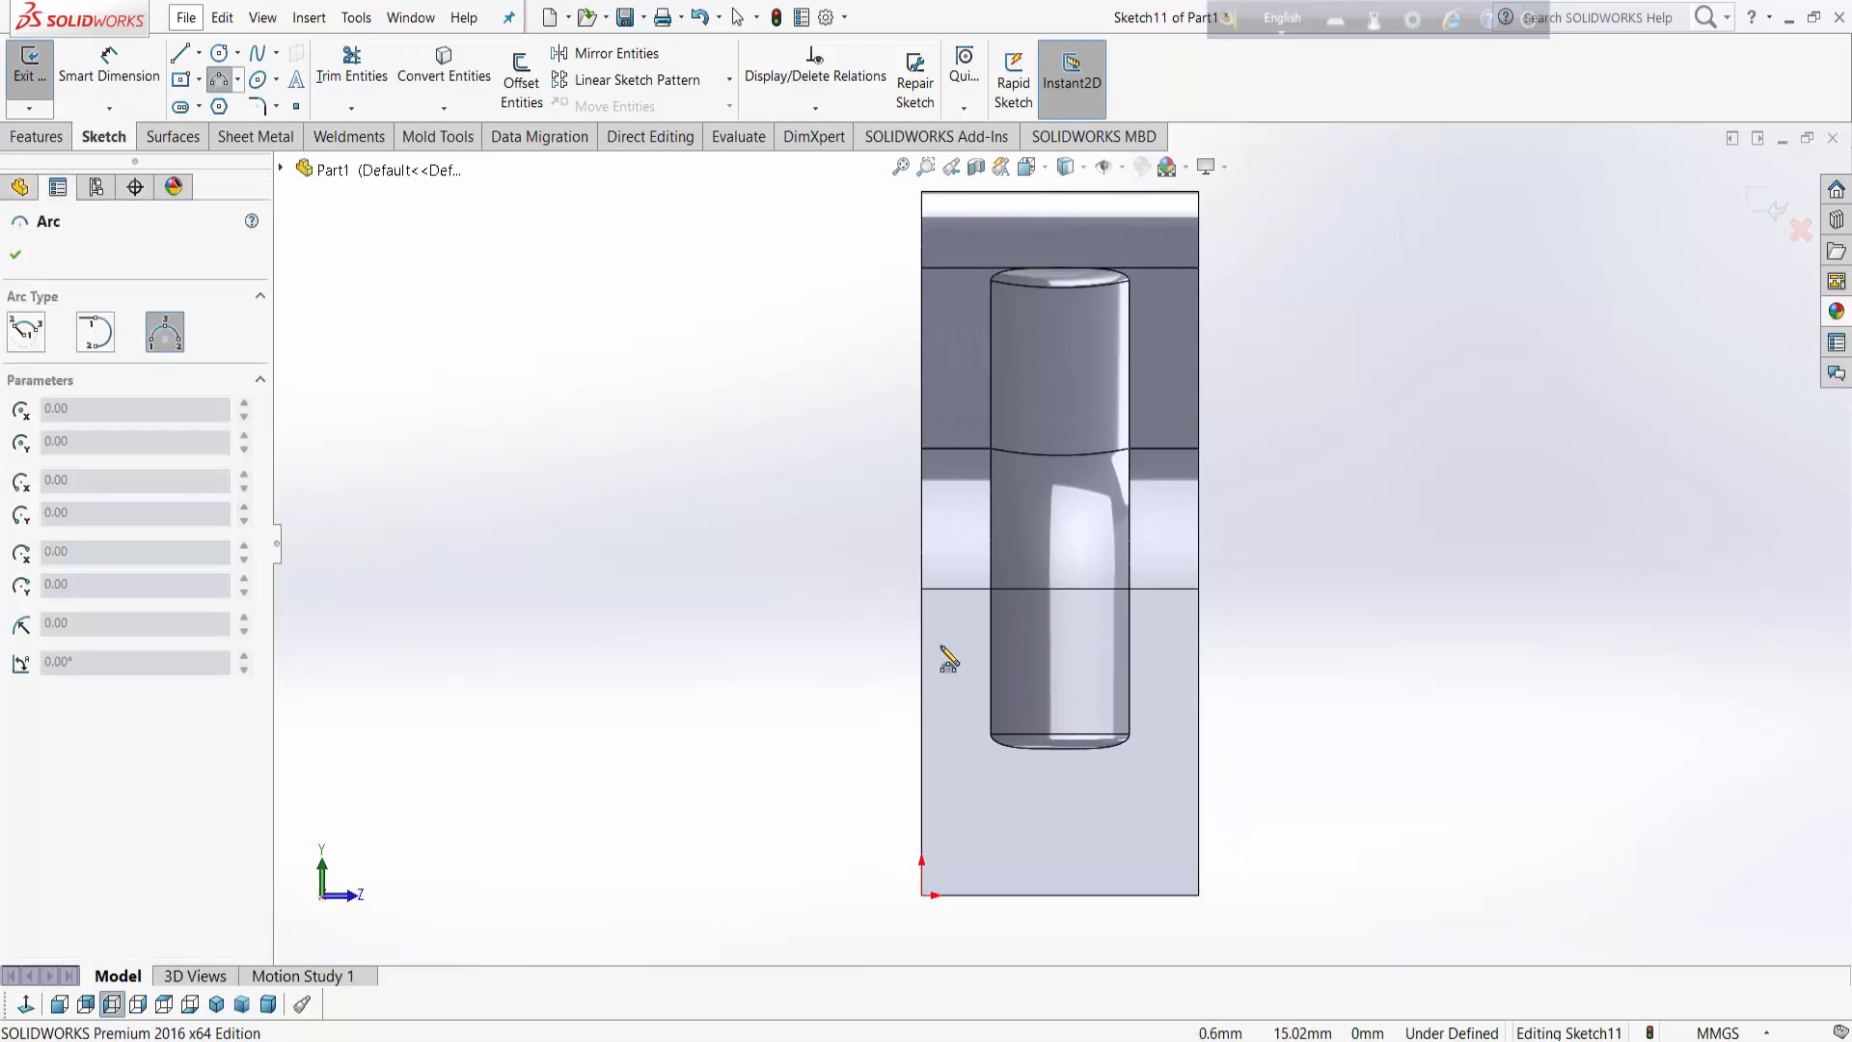
click(921, 589)
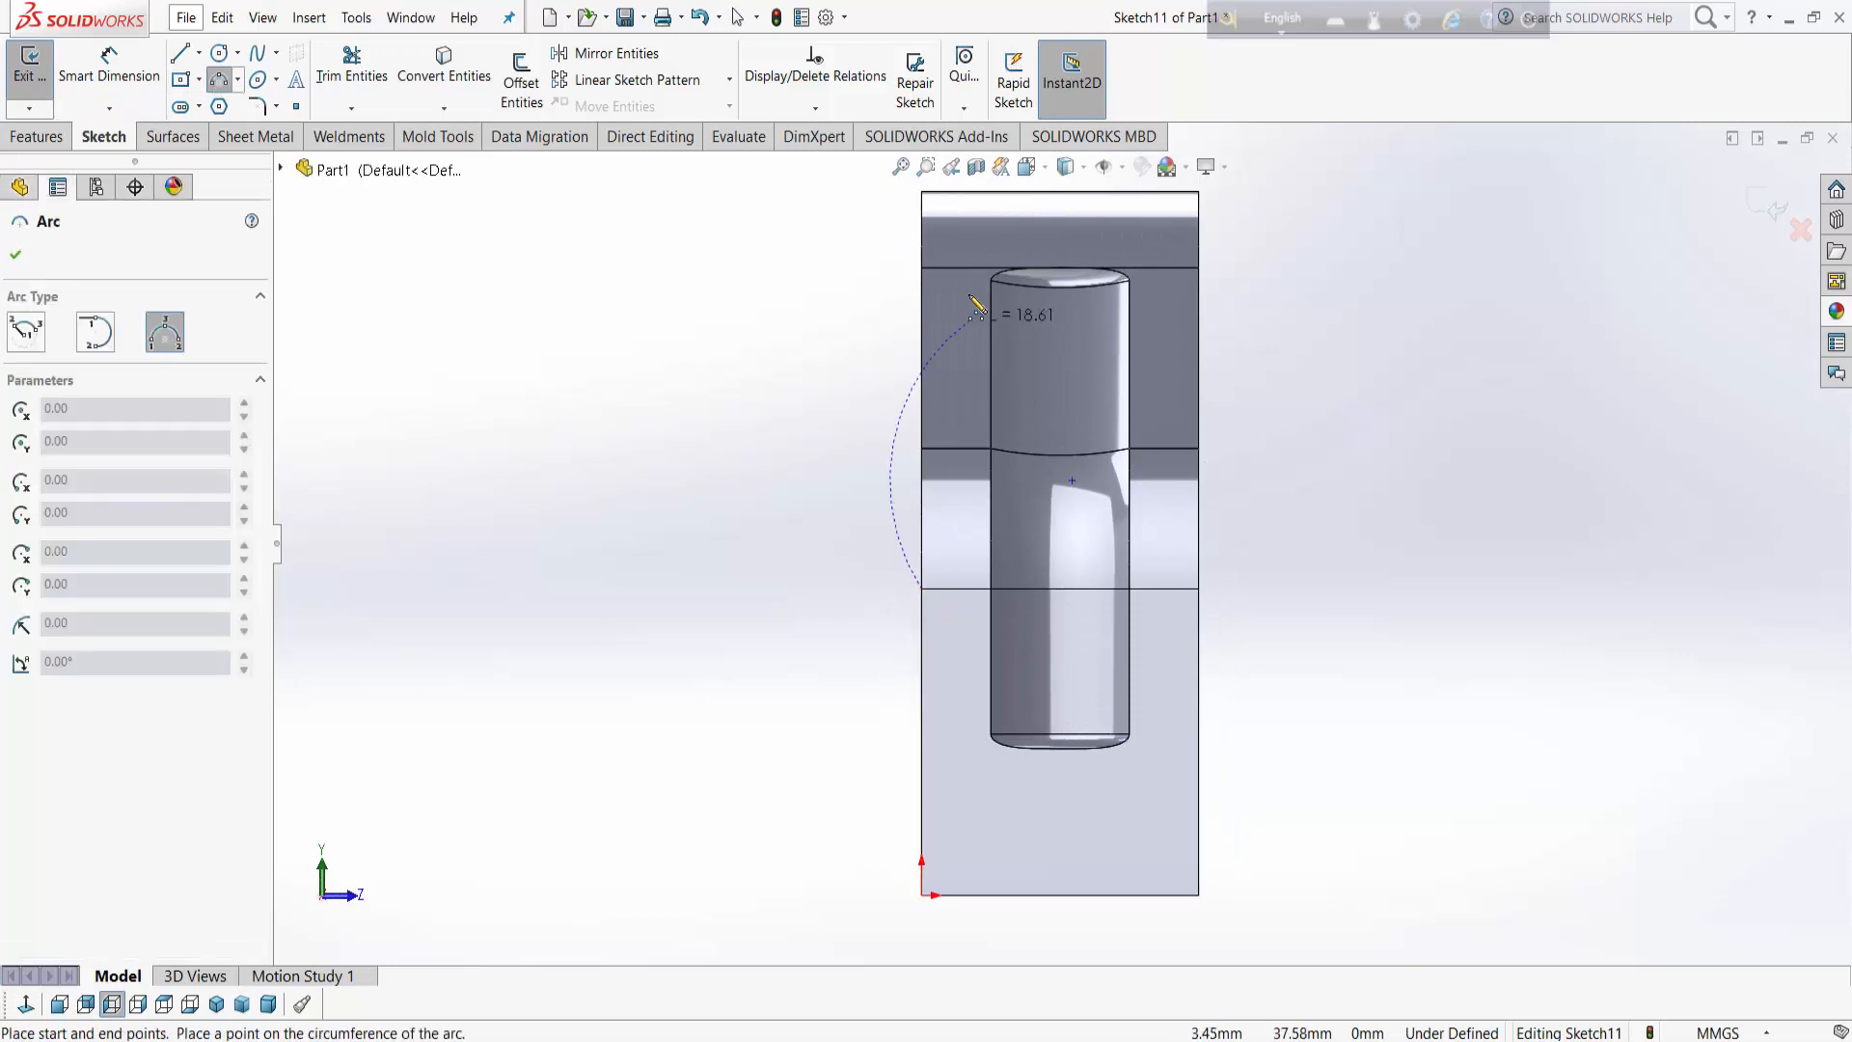
click(999, 192)
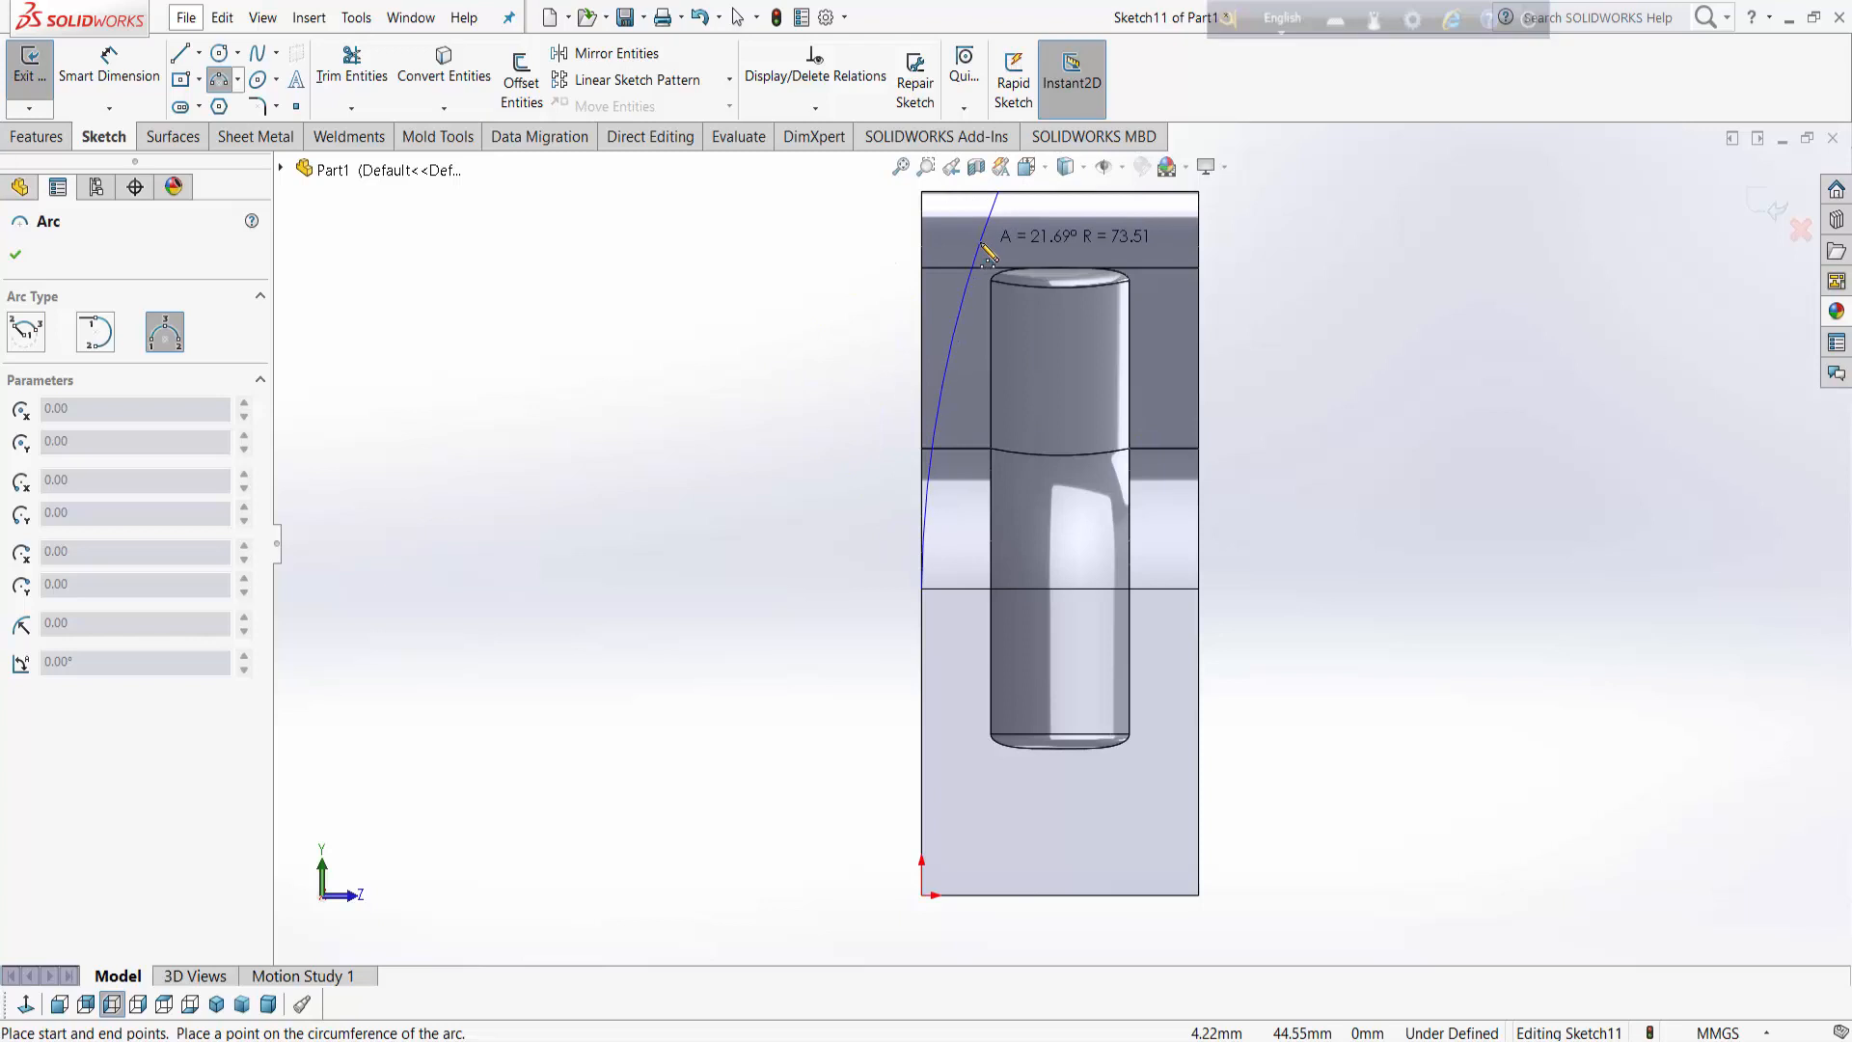
click(941, 385)
Step: Dimension the horizontal distance from the arc's upper endpoint to the body's top corner to 2 mm
click(120, 97)
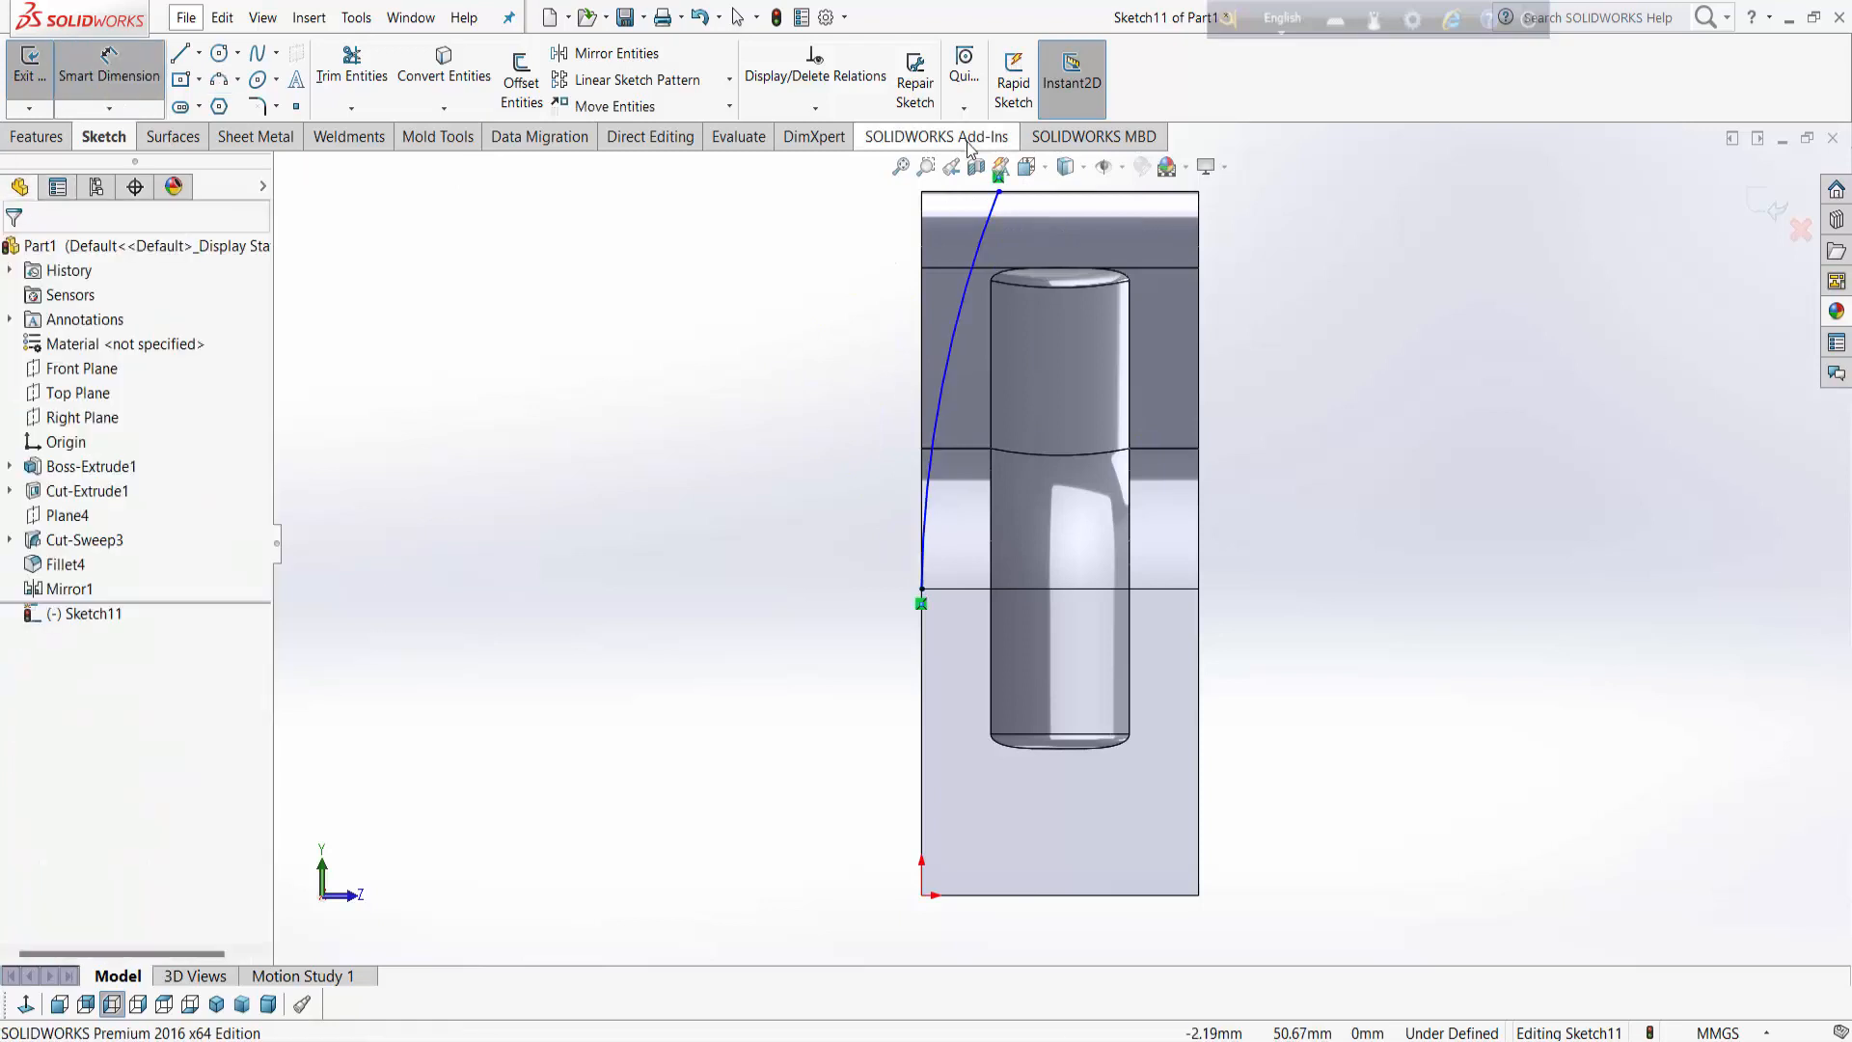
click(999, 192)
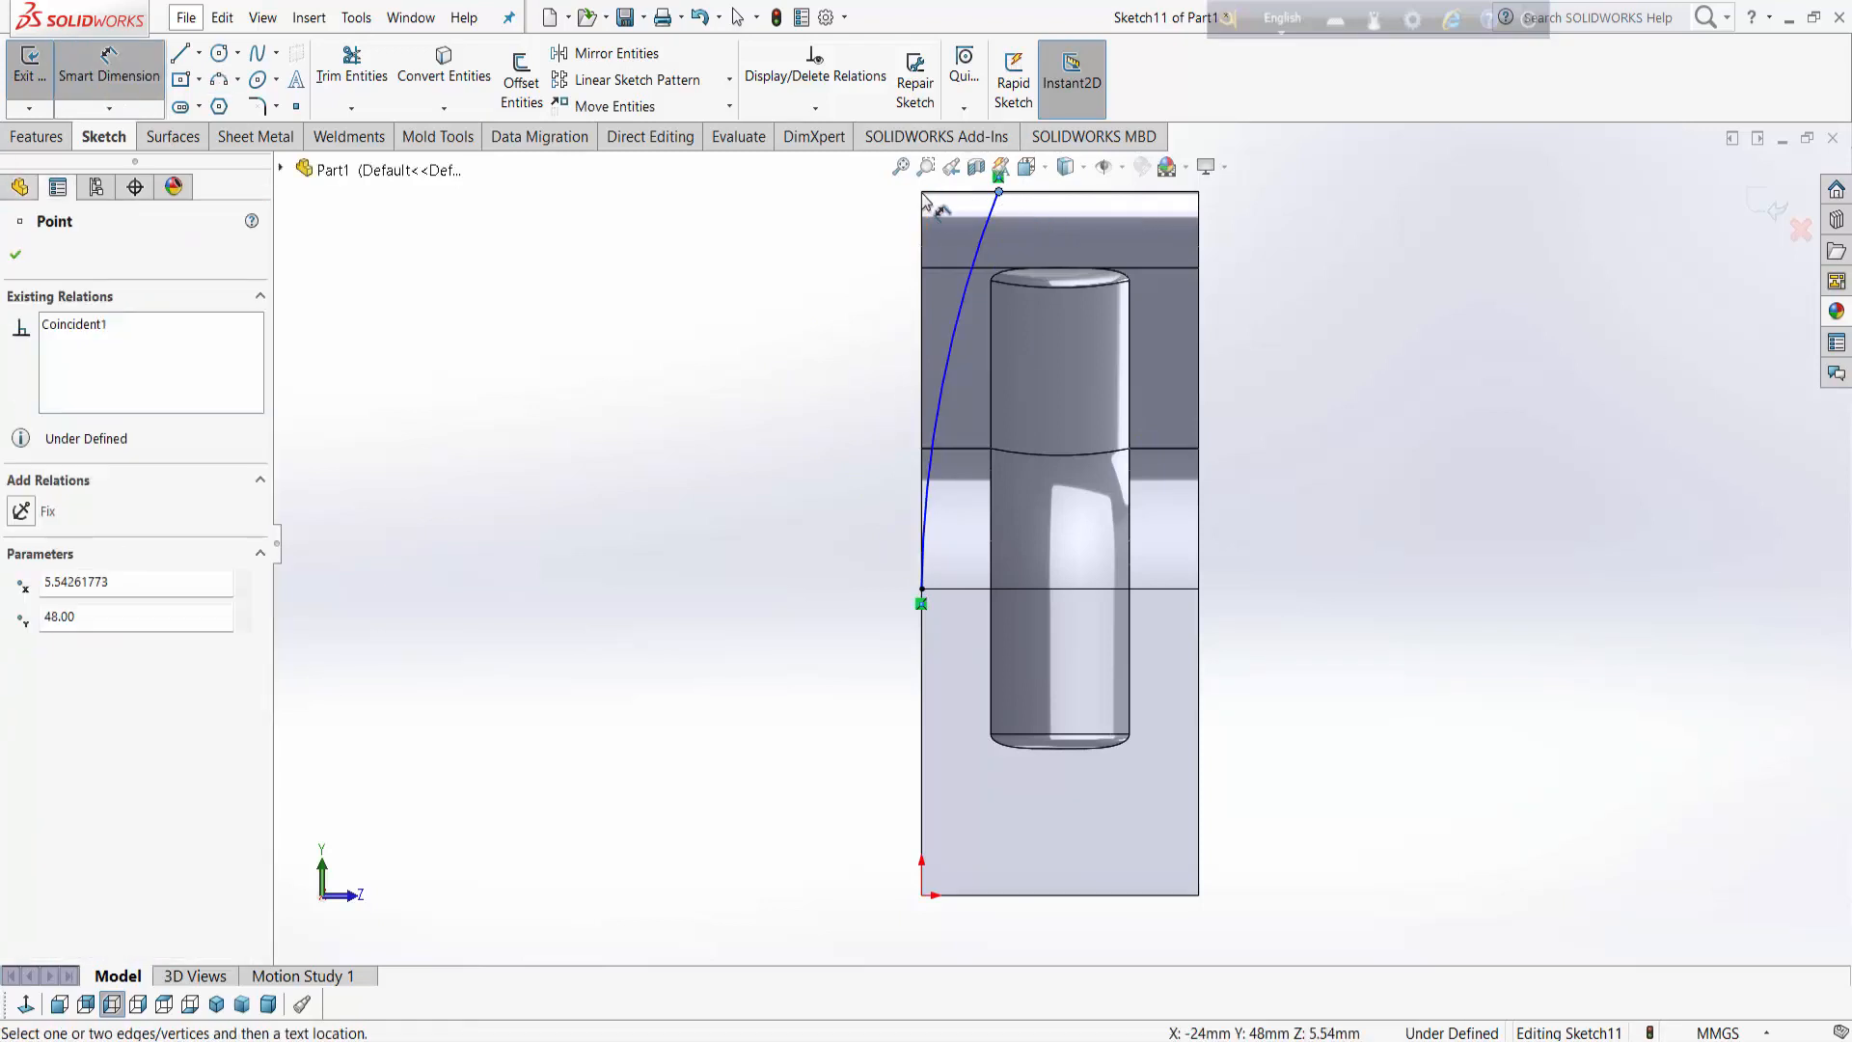
ctrl+middle_drag(923, 200, 945, 279)
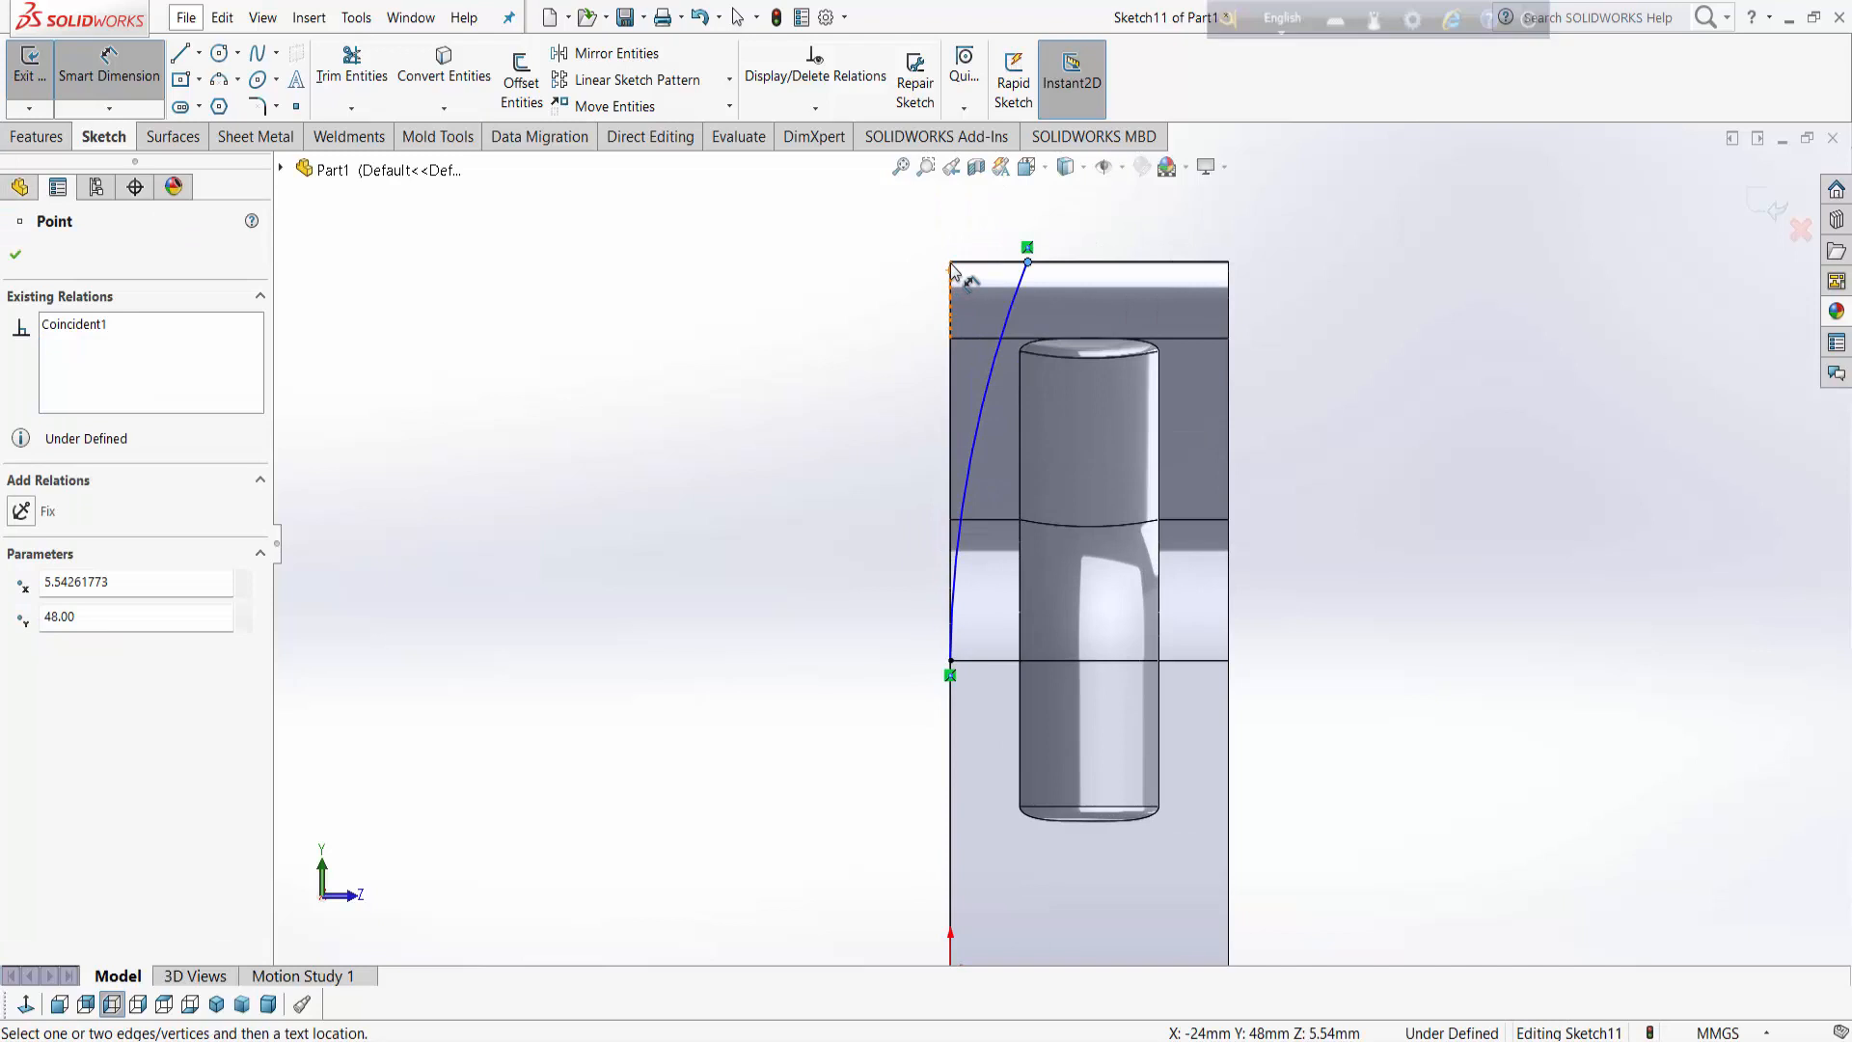
click(952, 263)
click(994, 216)
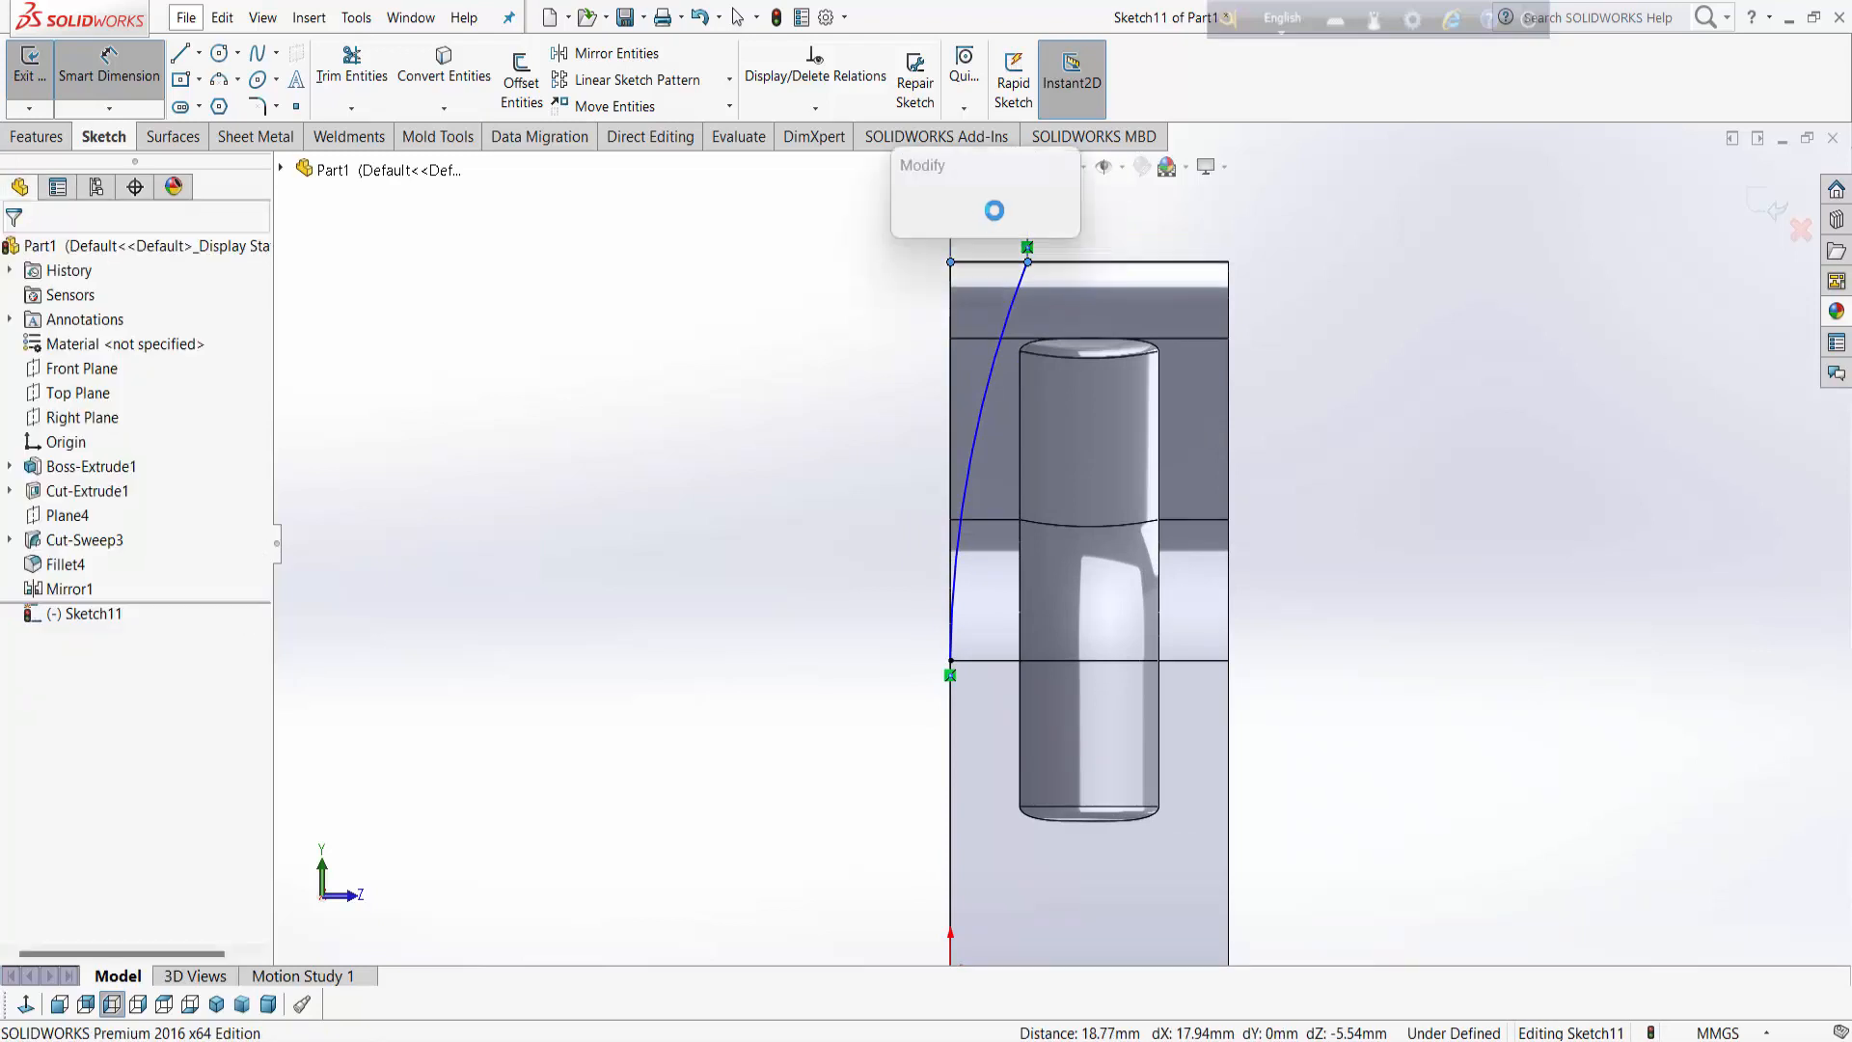
key(Return)
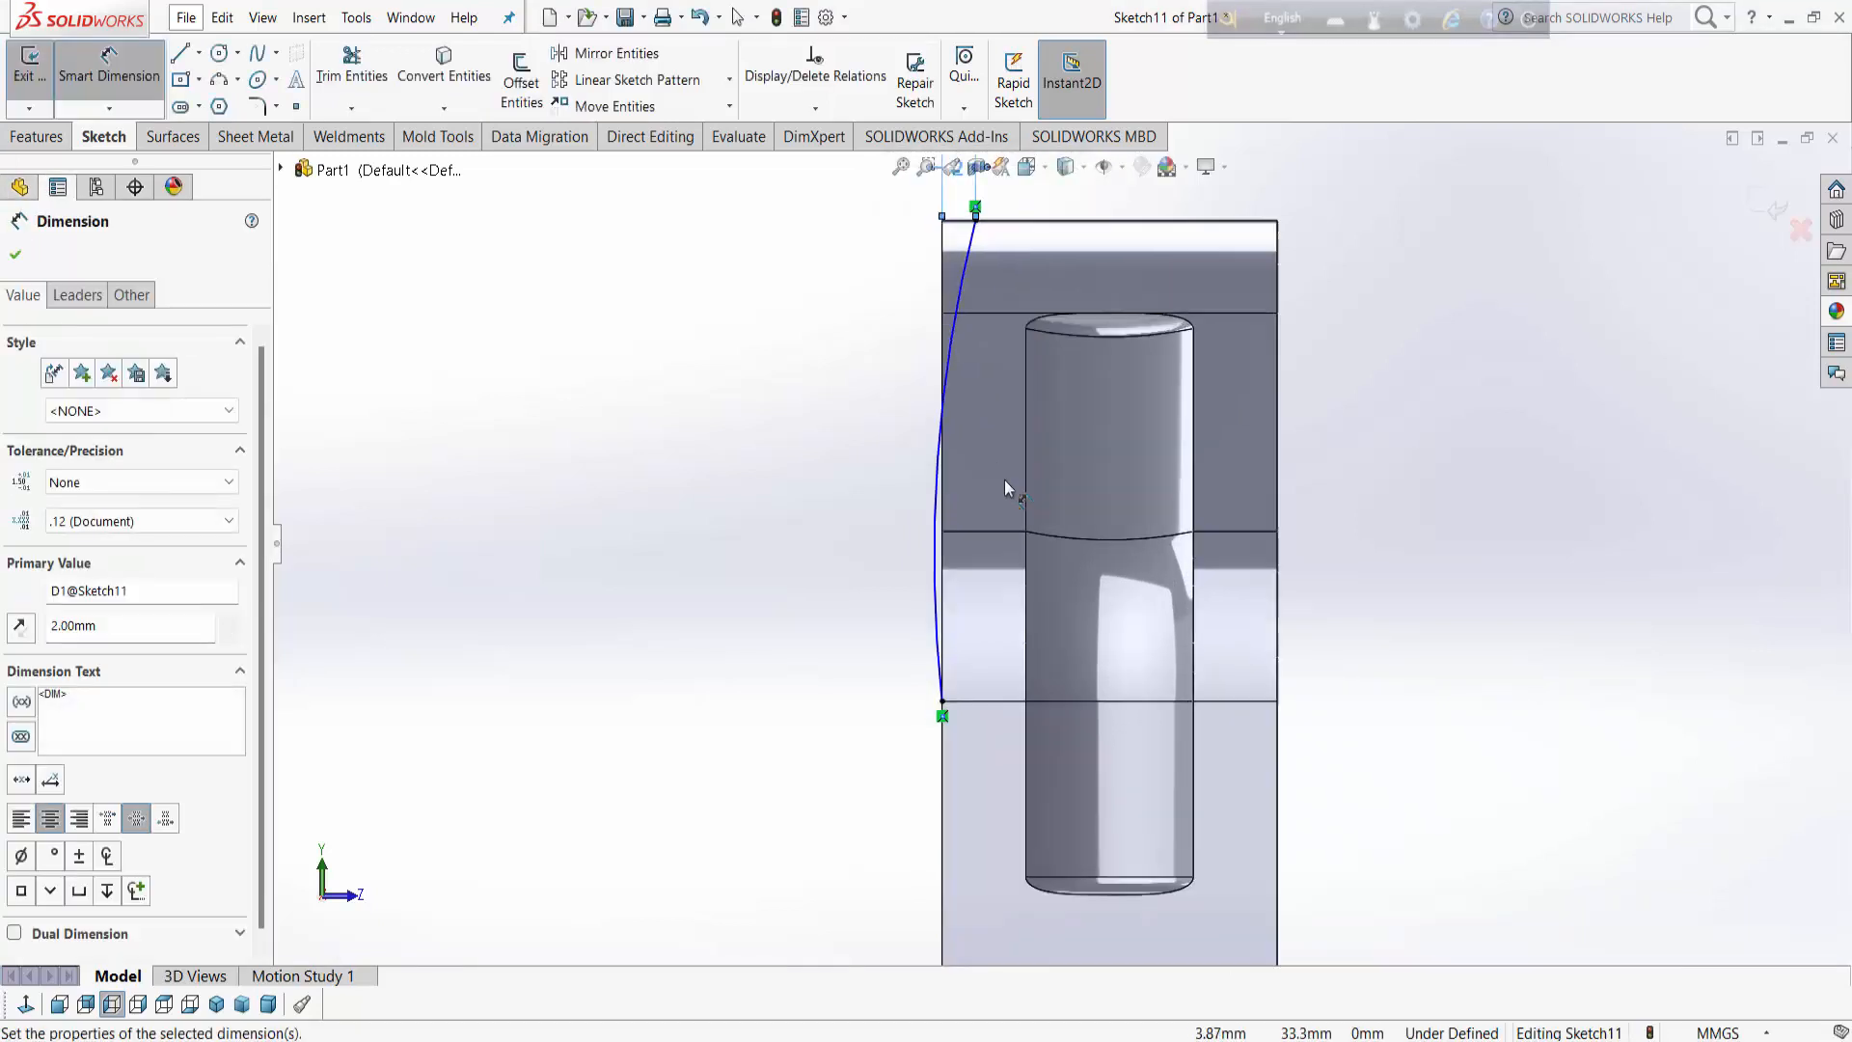
Step: Dimension the radius of the side-face arc to 80 mm
scroll(998, 482, up, 3)
click(926, 508)
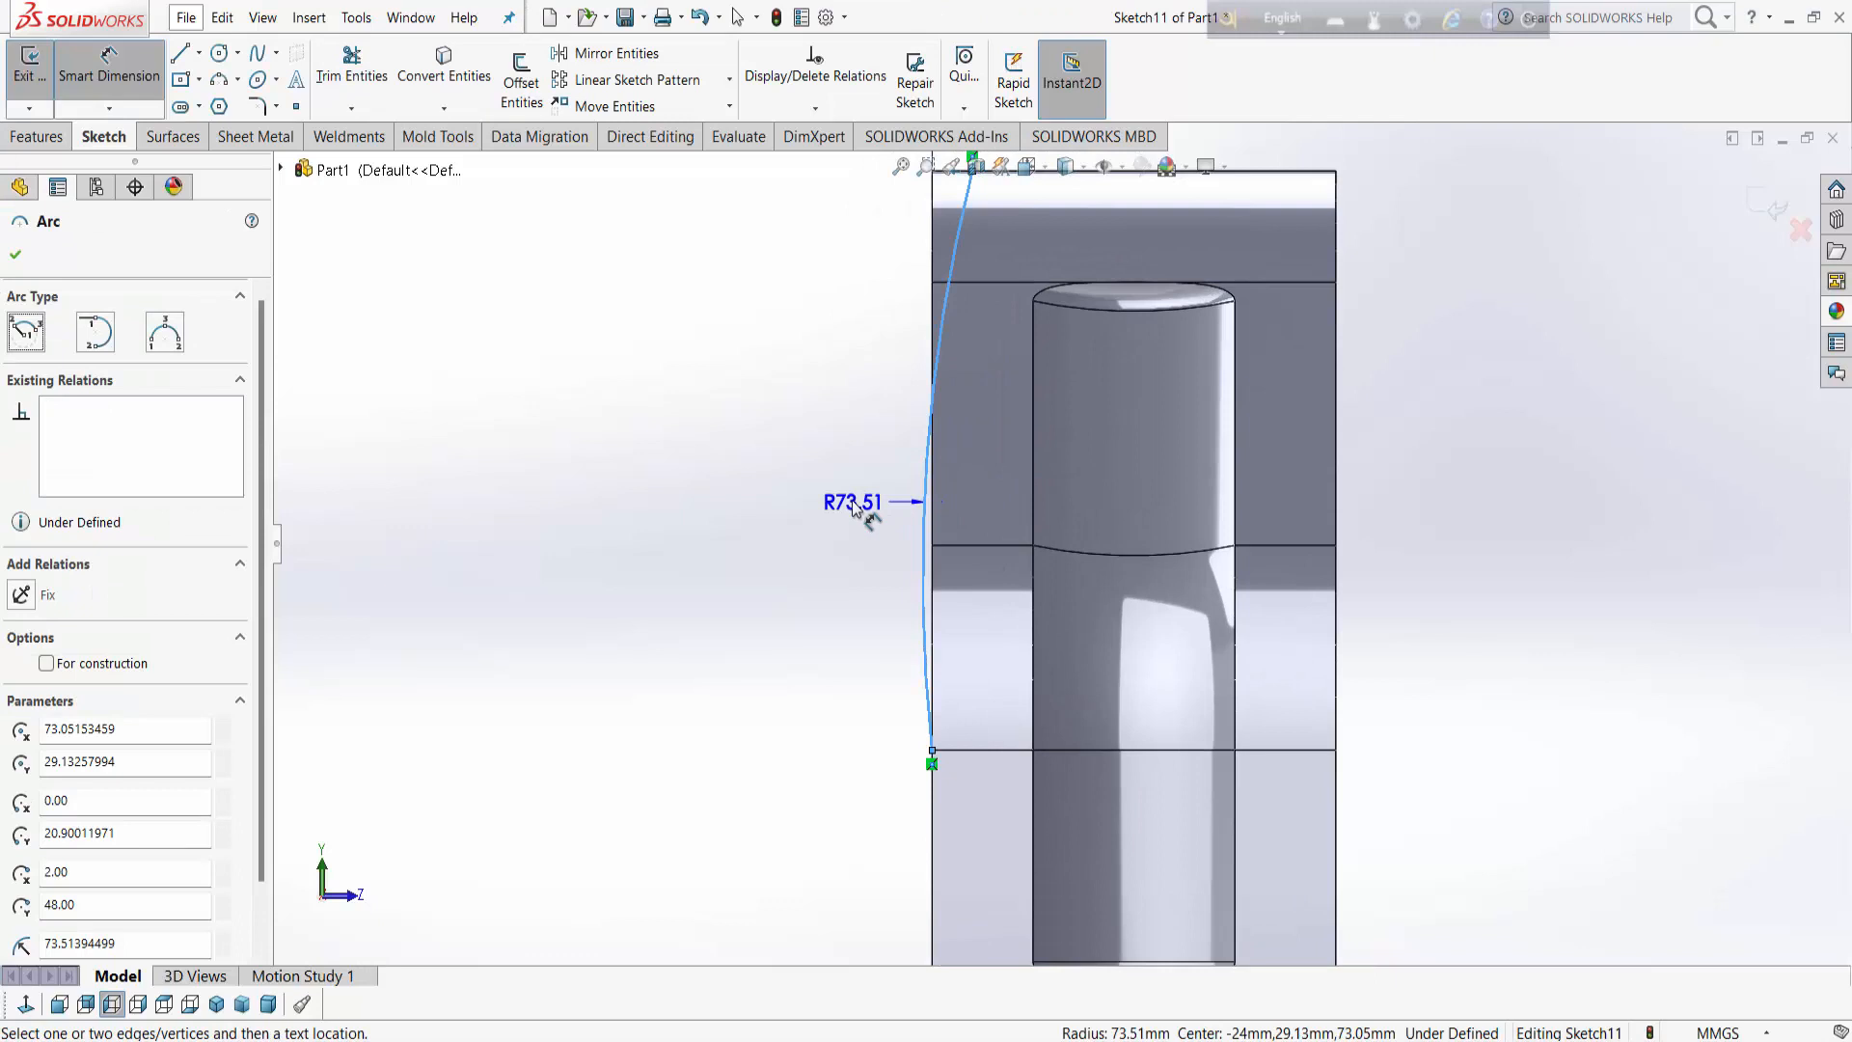
click(853, 508)
key(Return)
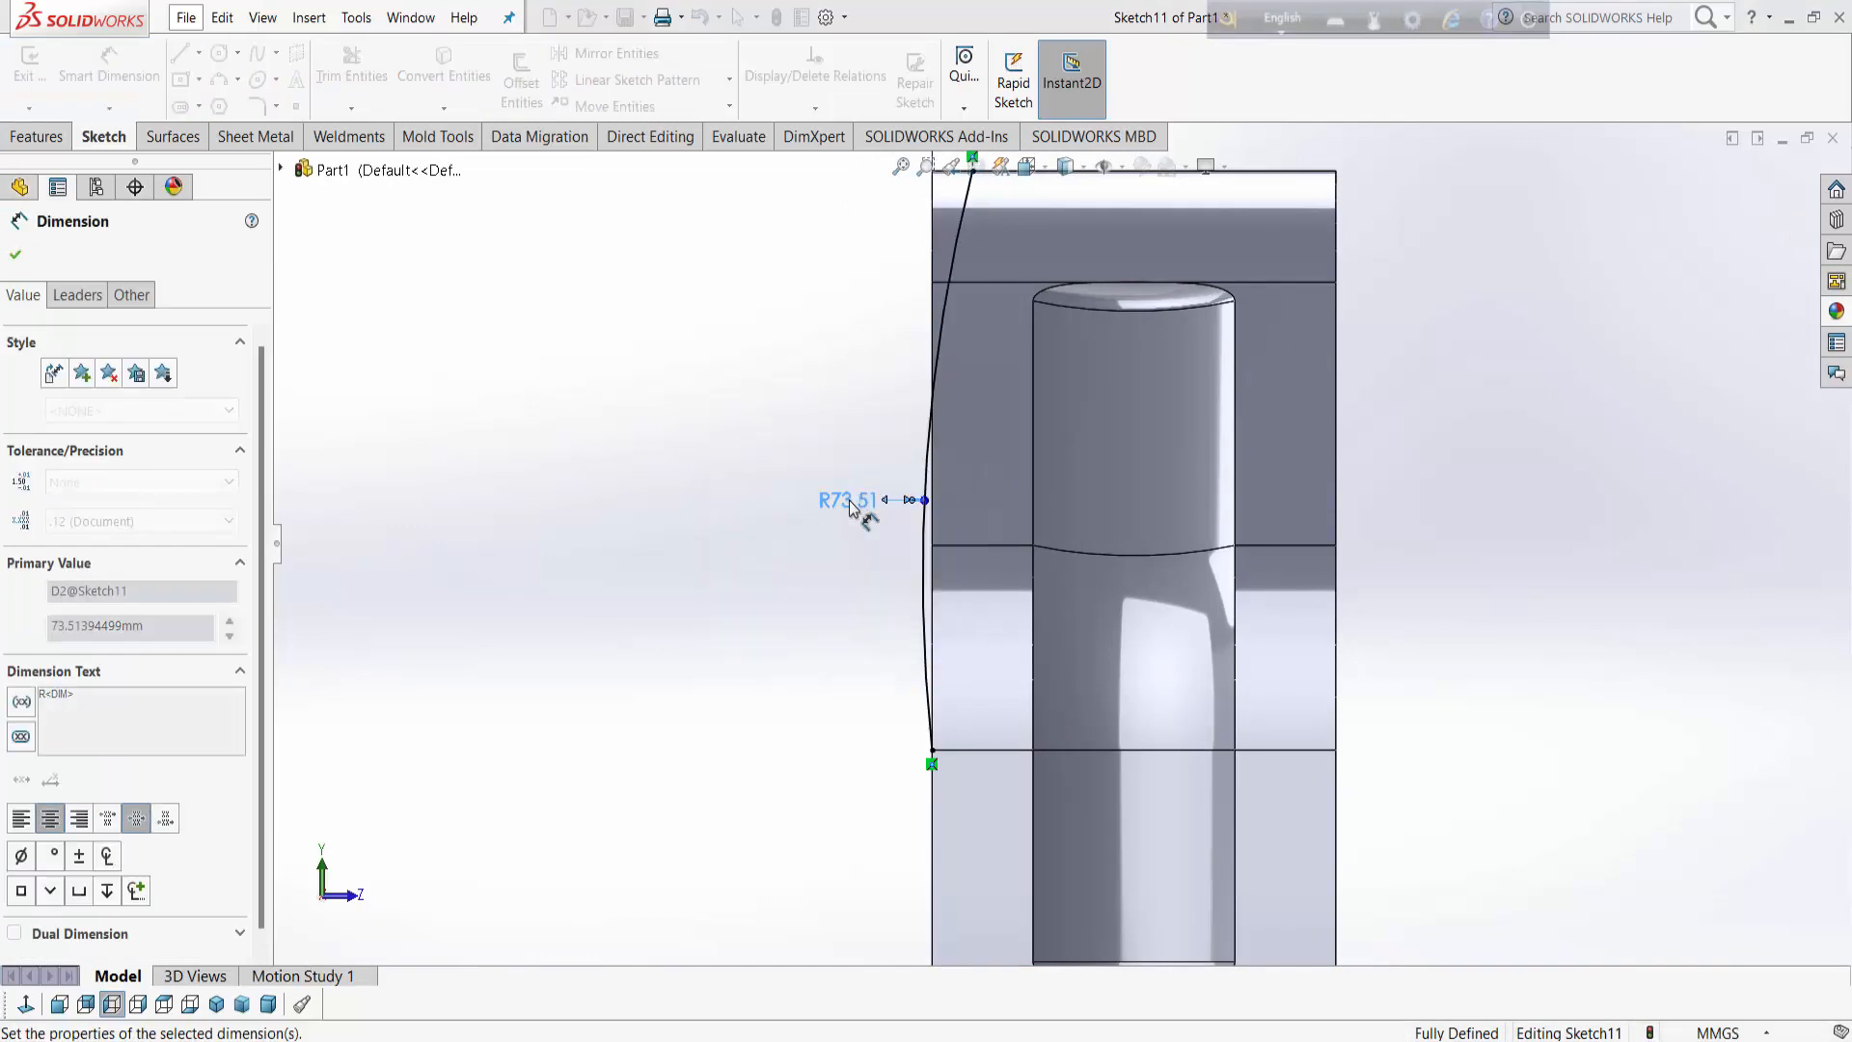
scroll(934, 504, up, 3)
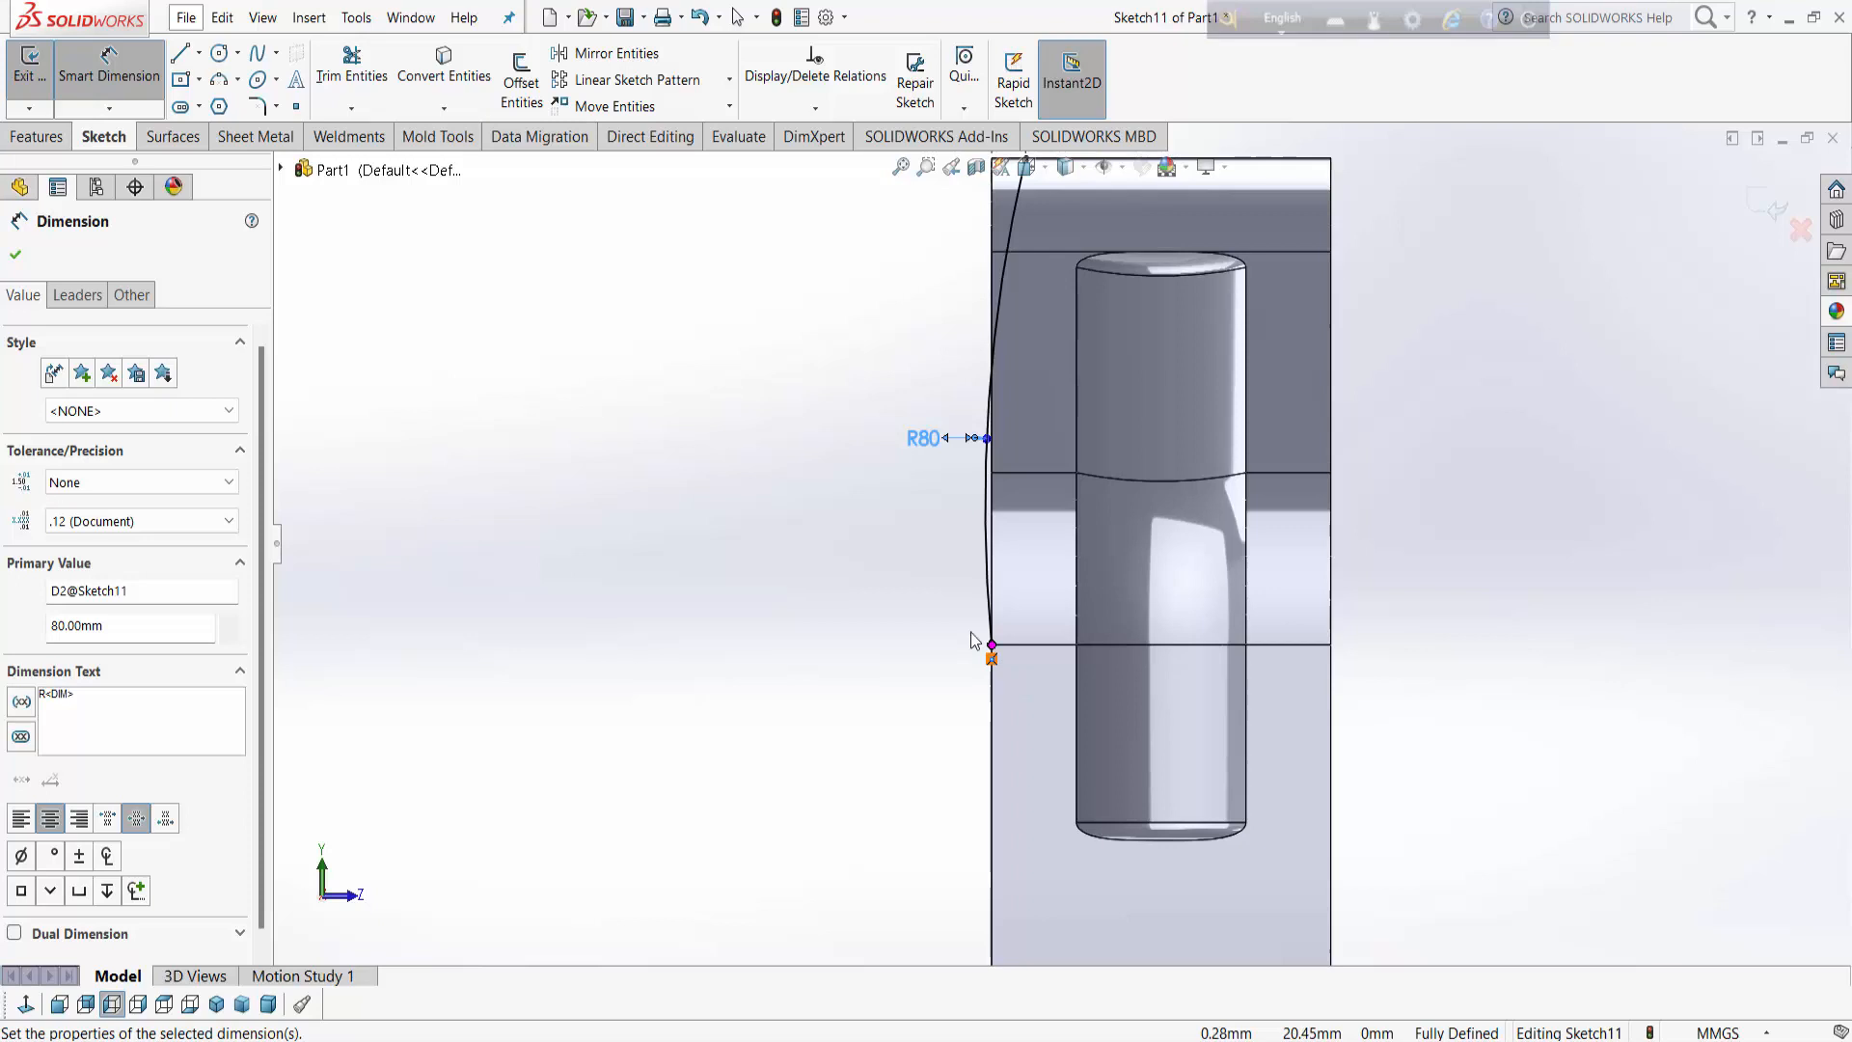
click(256, 104)
scroll(1017, 677, down, 2)
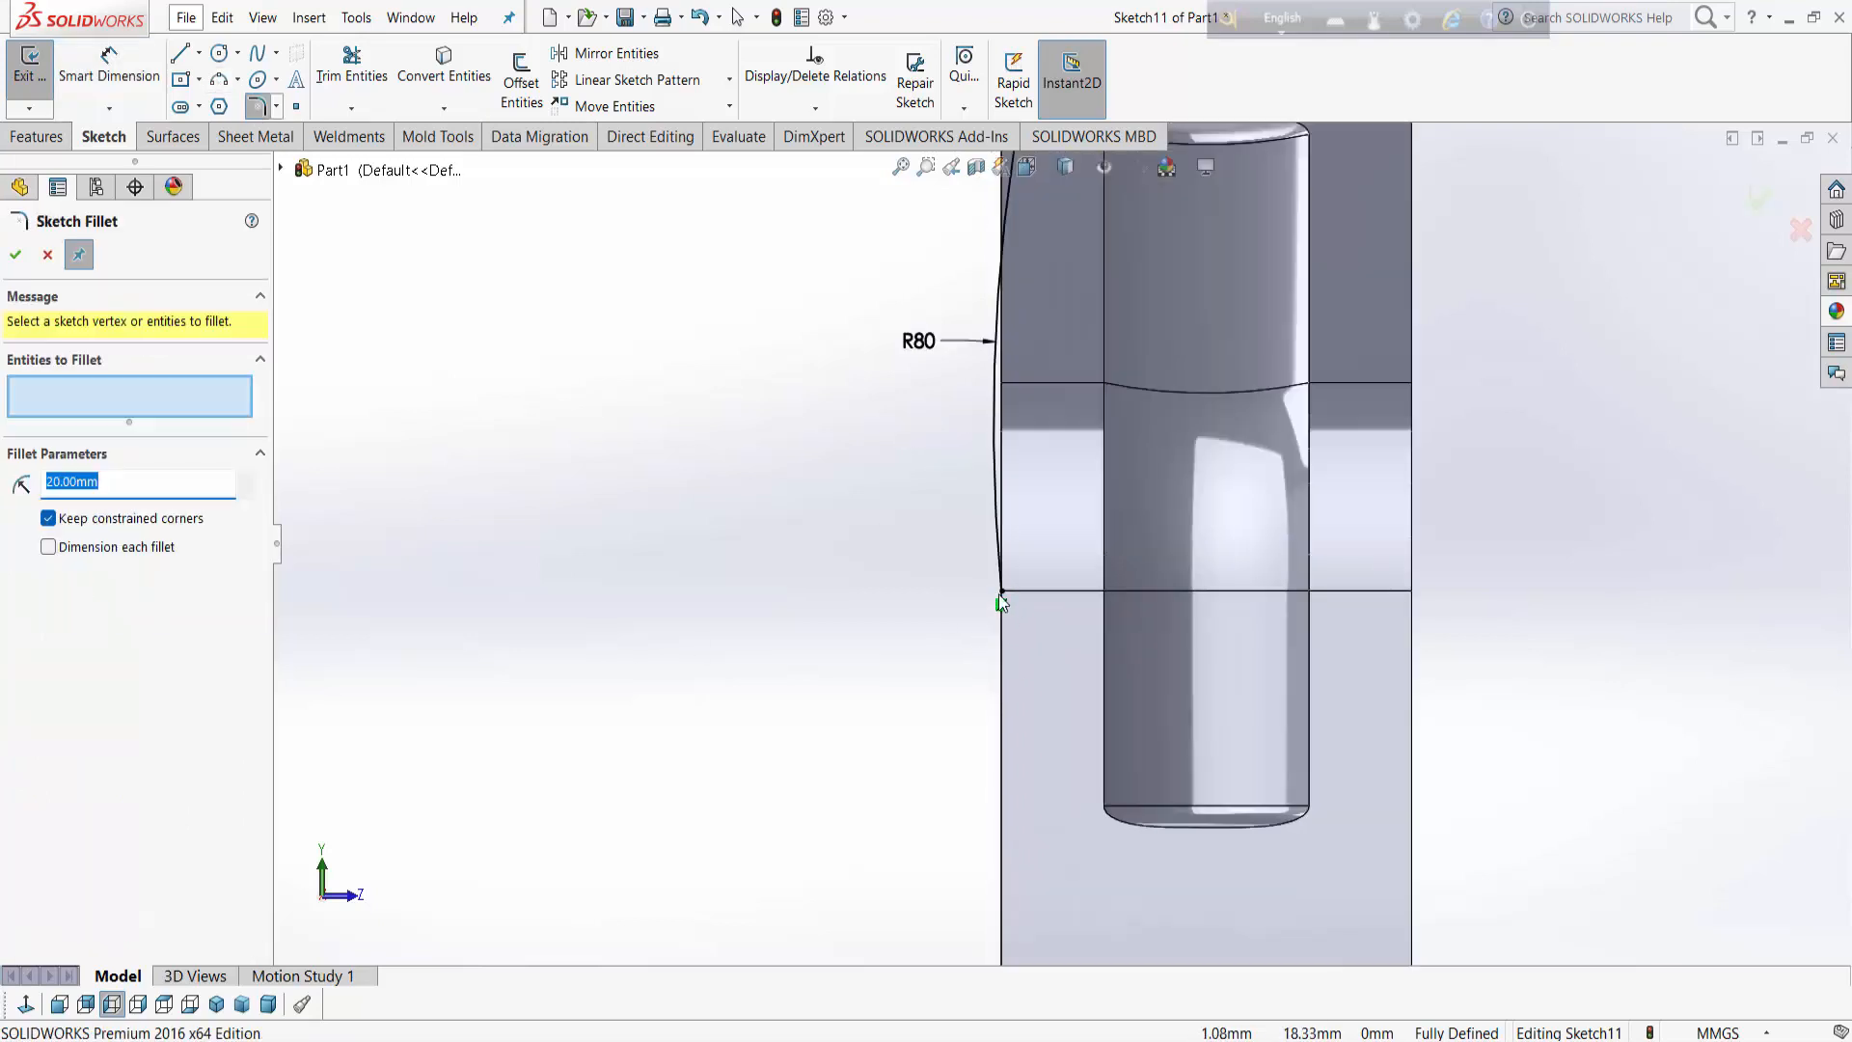
key(Escape)
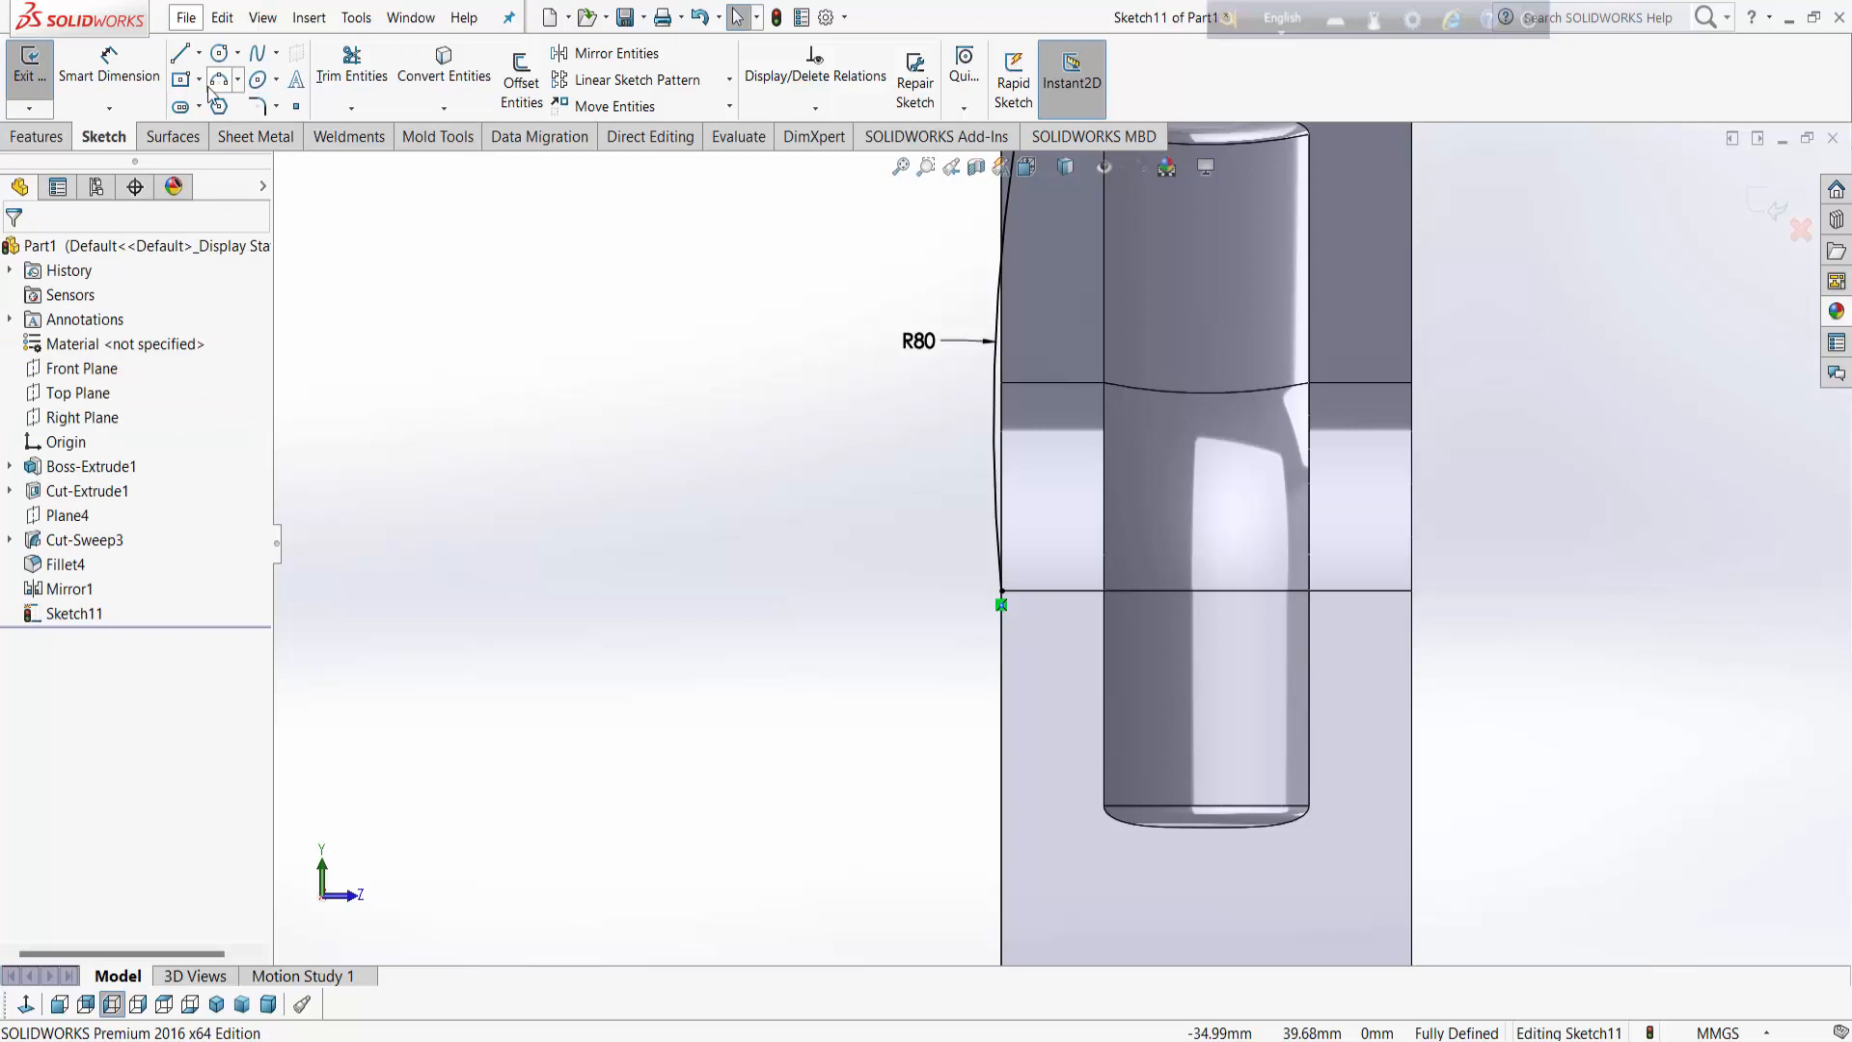
Step: Sketch a second three-point arc of about 51.7 mm radius from the first arc's lower endpoint to the body's bottom edge
scroll(1060, 614, up, 3)
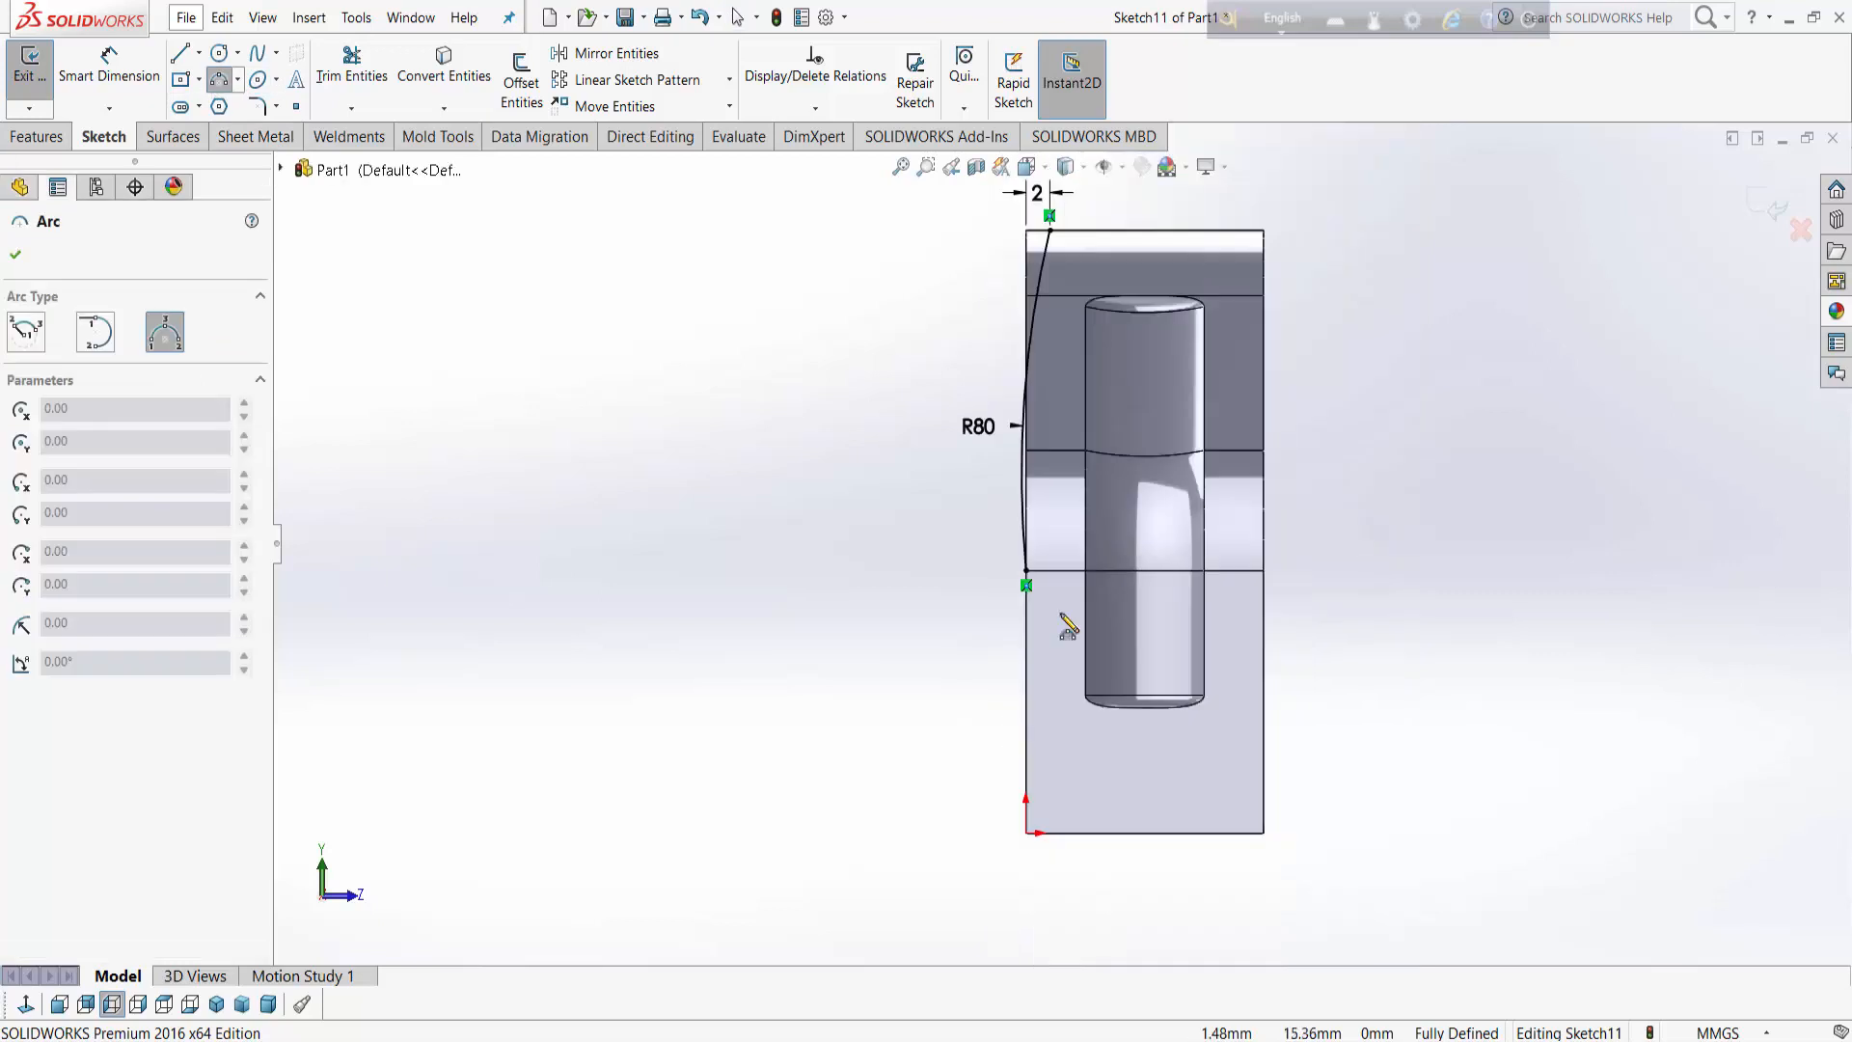
click(1026, 579)
click(1084, 833)
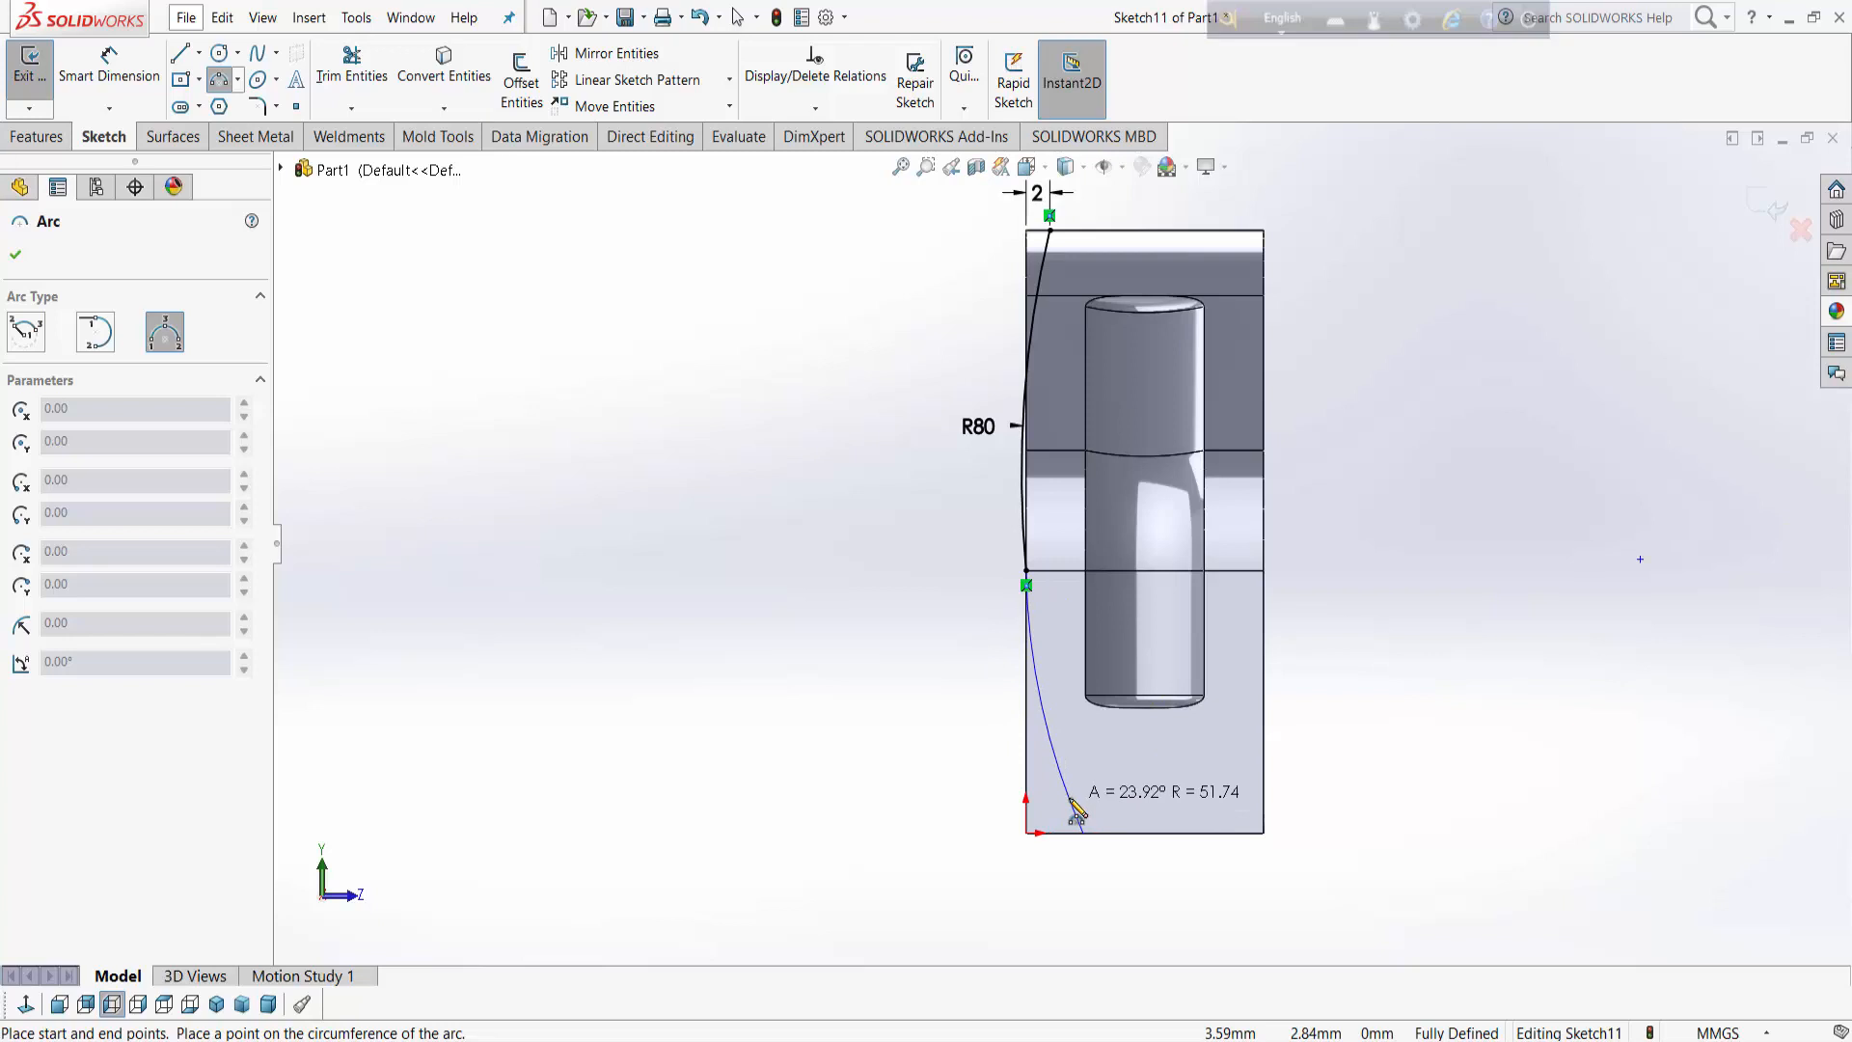
click(1076, 810)
Step: Dimension the horizontal distance from the lower arc's bottom endpoint to the origin to 3 mm
key(d)
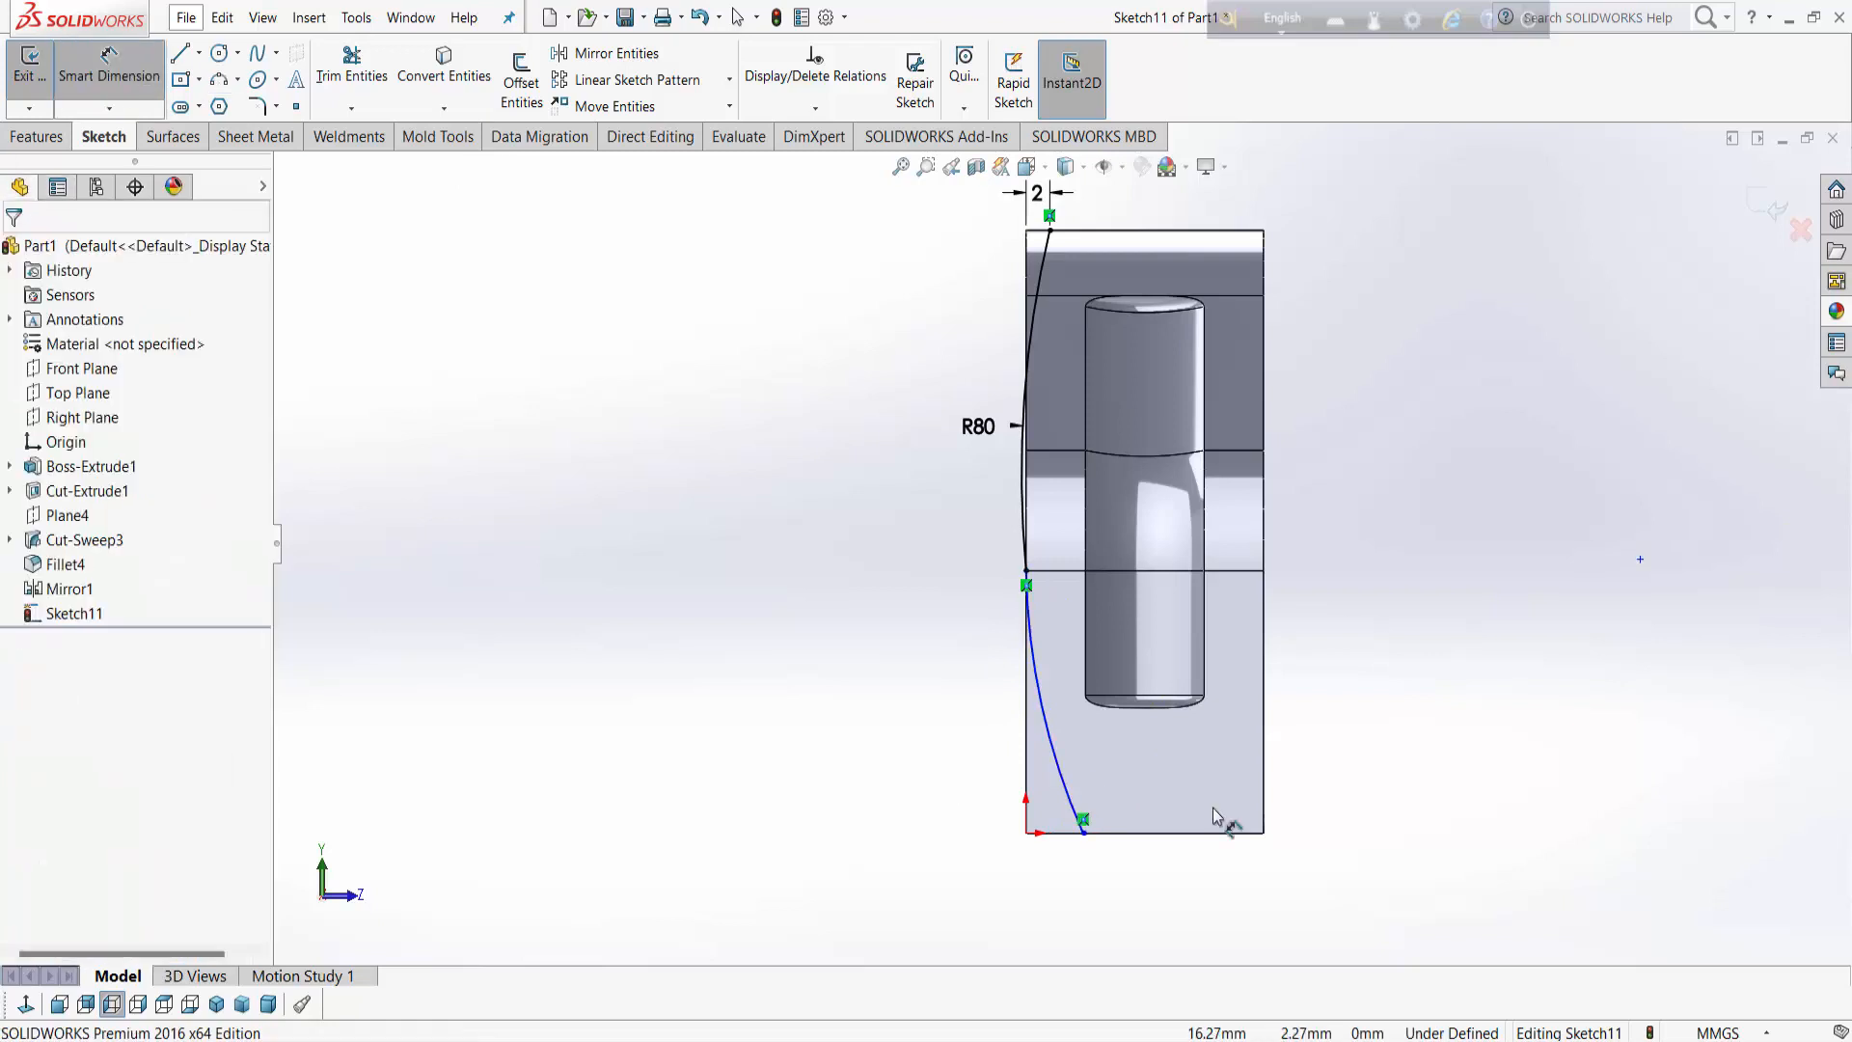
click(1082, 825)
click(1026, 832)
click(1061, 883)
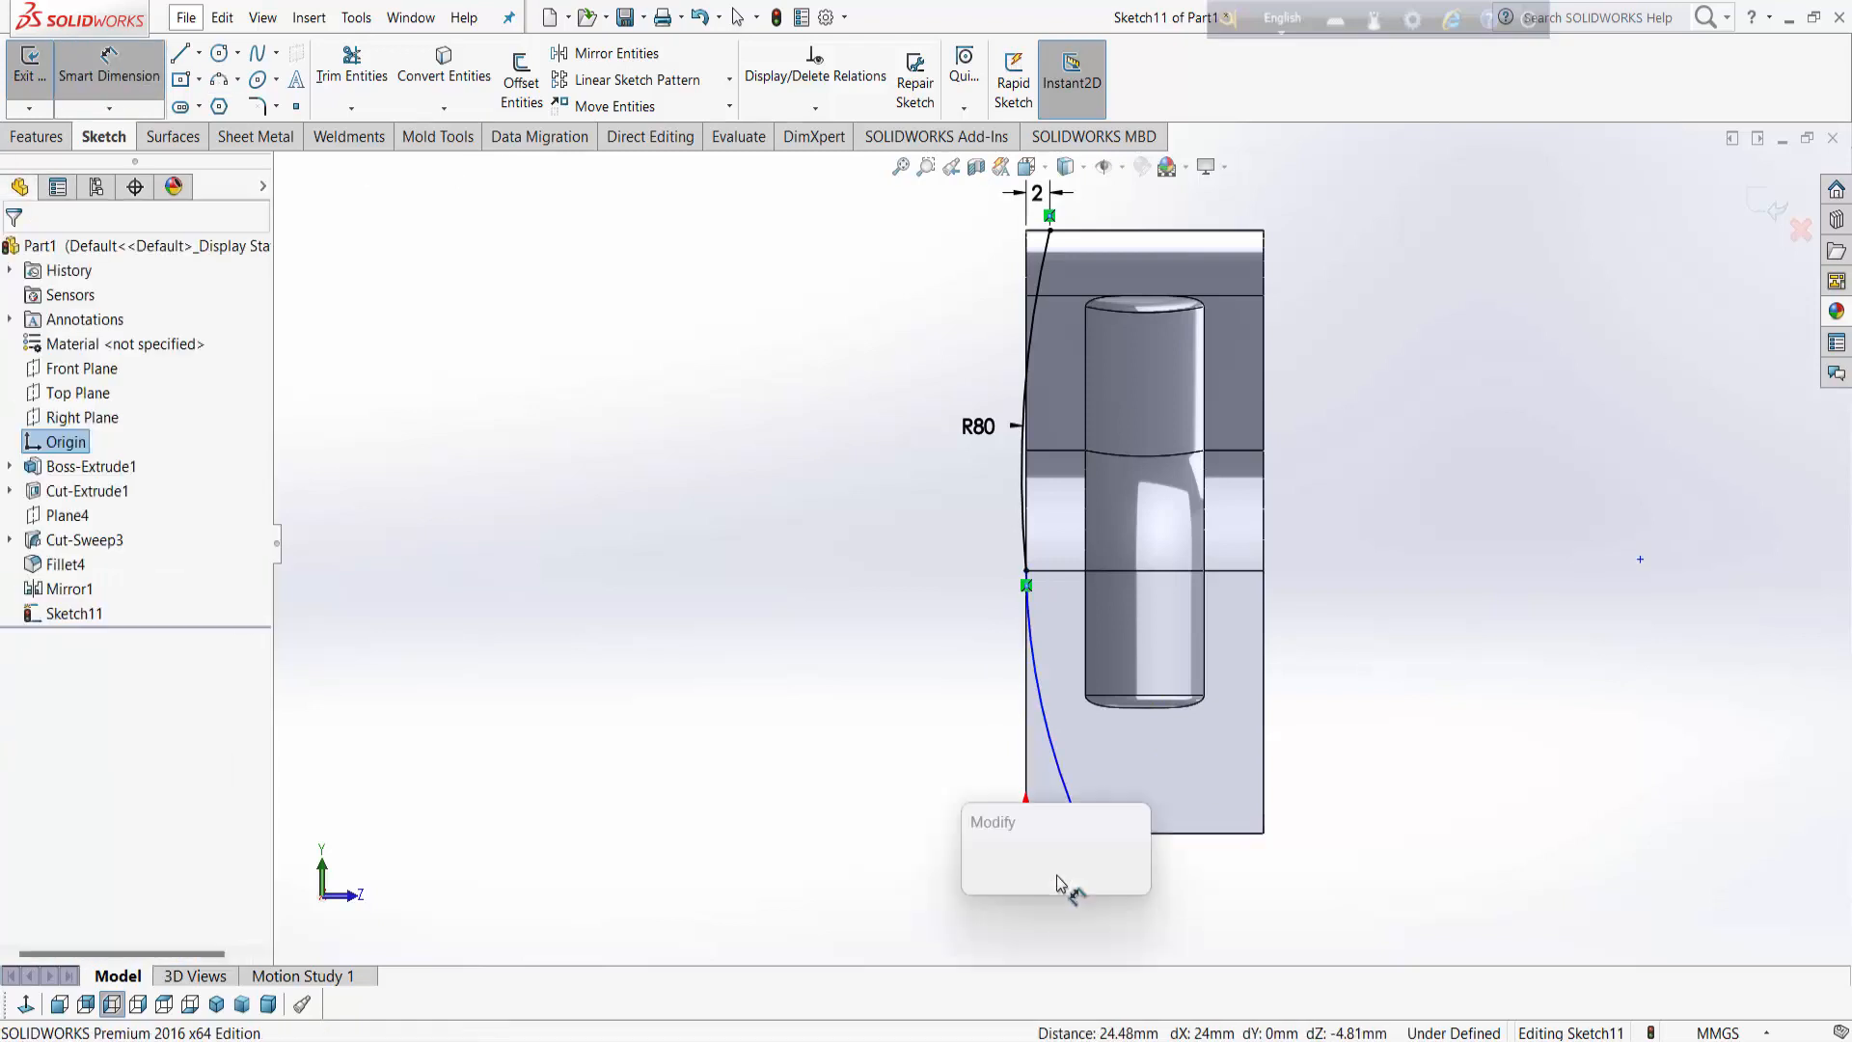
text(3.00mm)
key(Return)
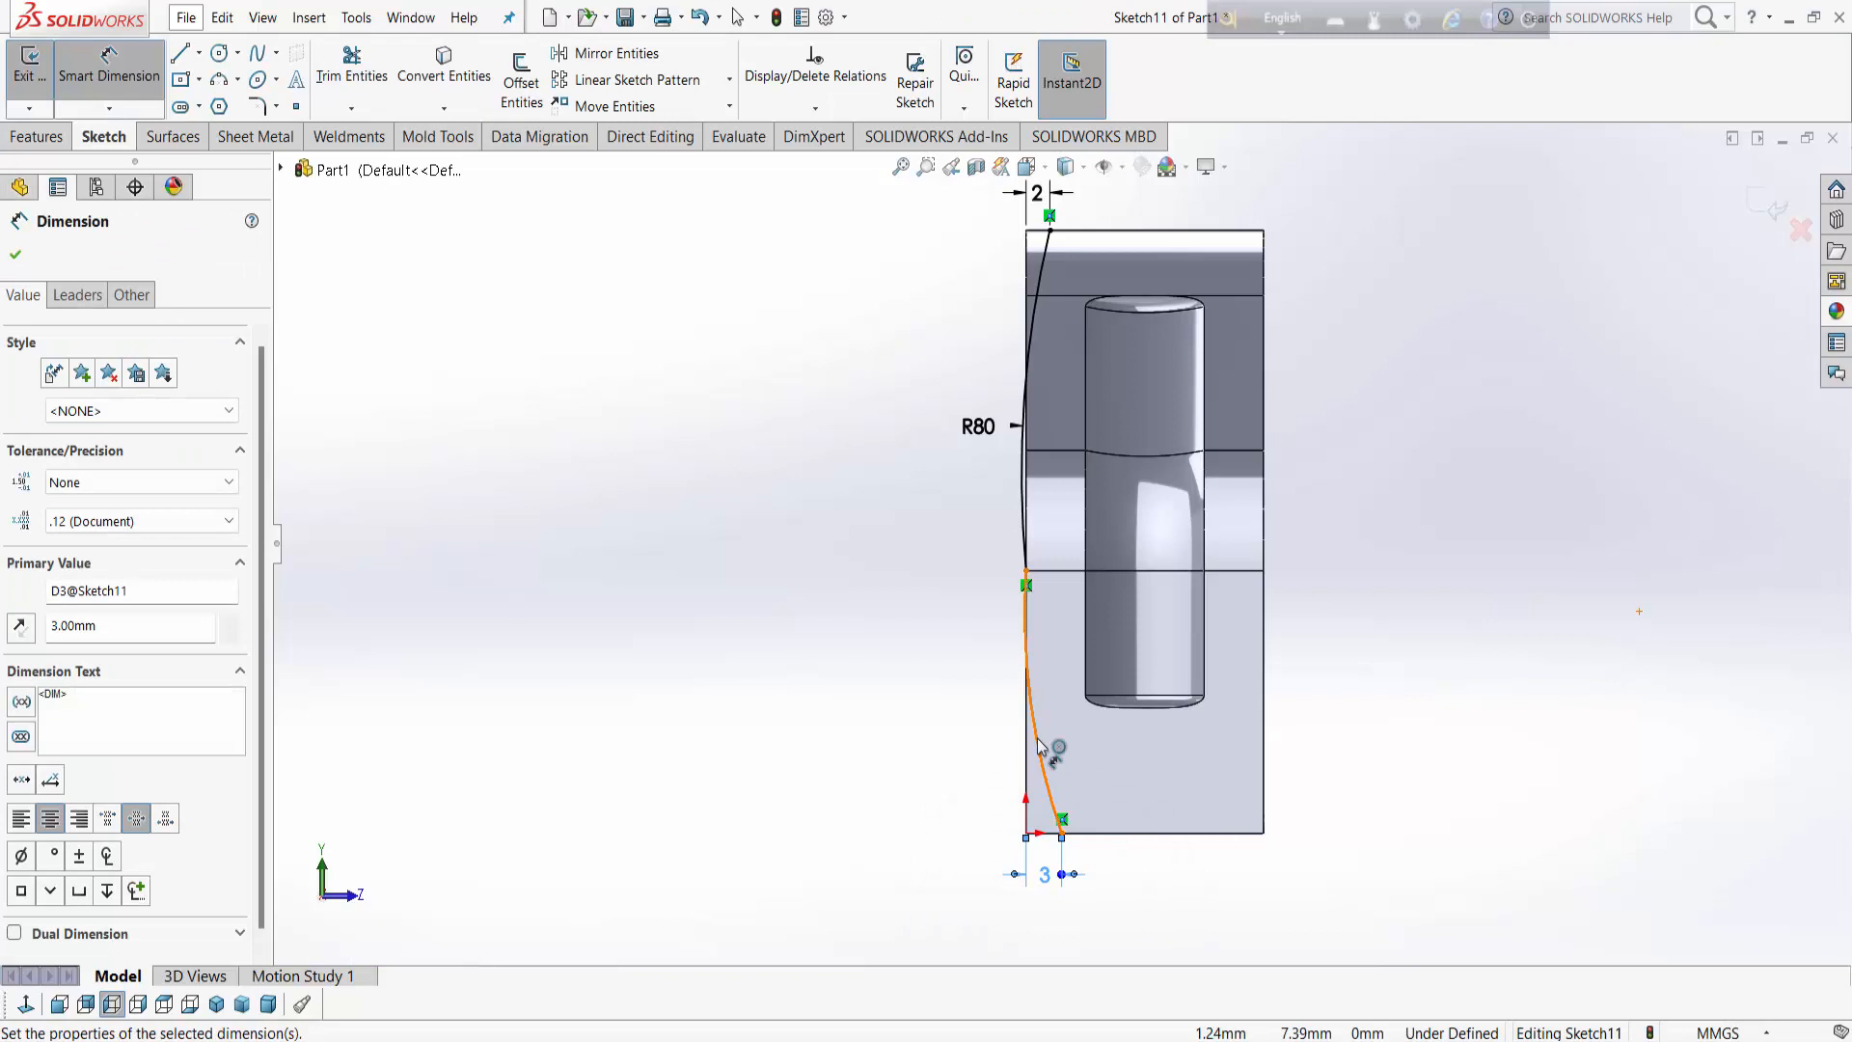
Step: Add a radius dimension of 60 mm to the lower arc
click(1039, 745)
click(878, 741)
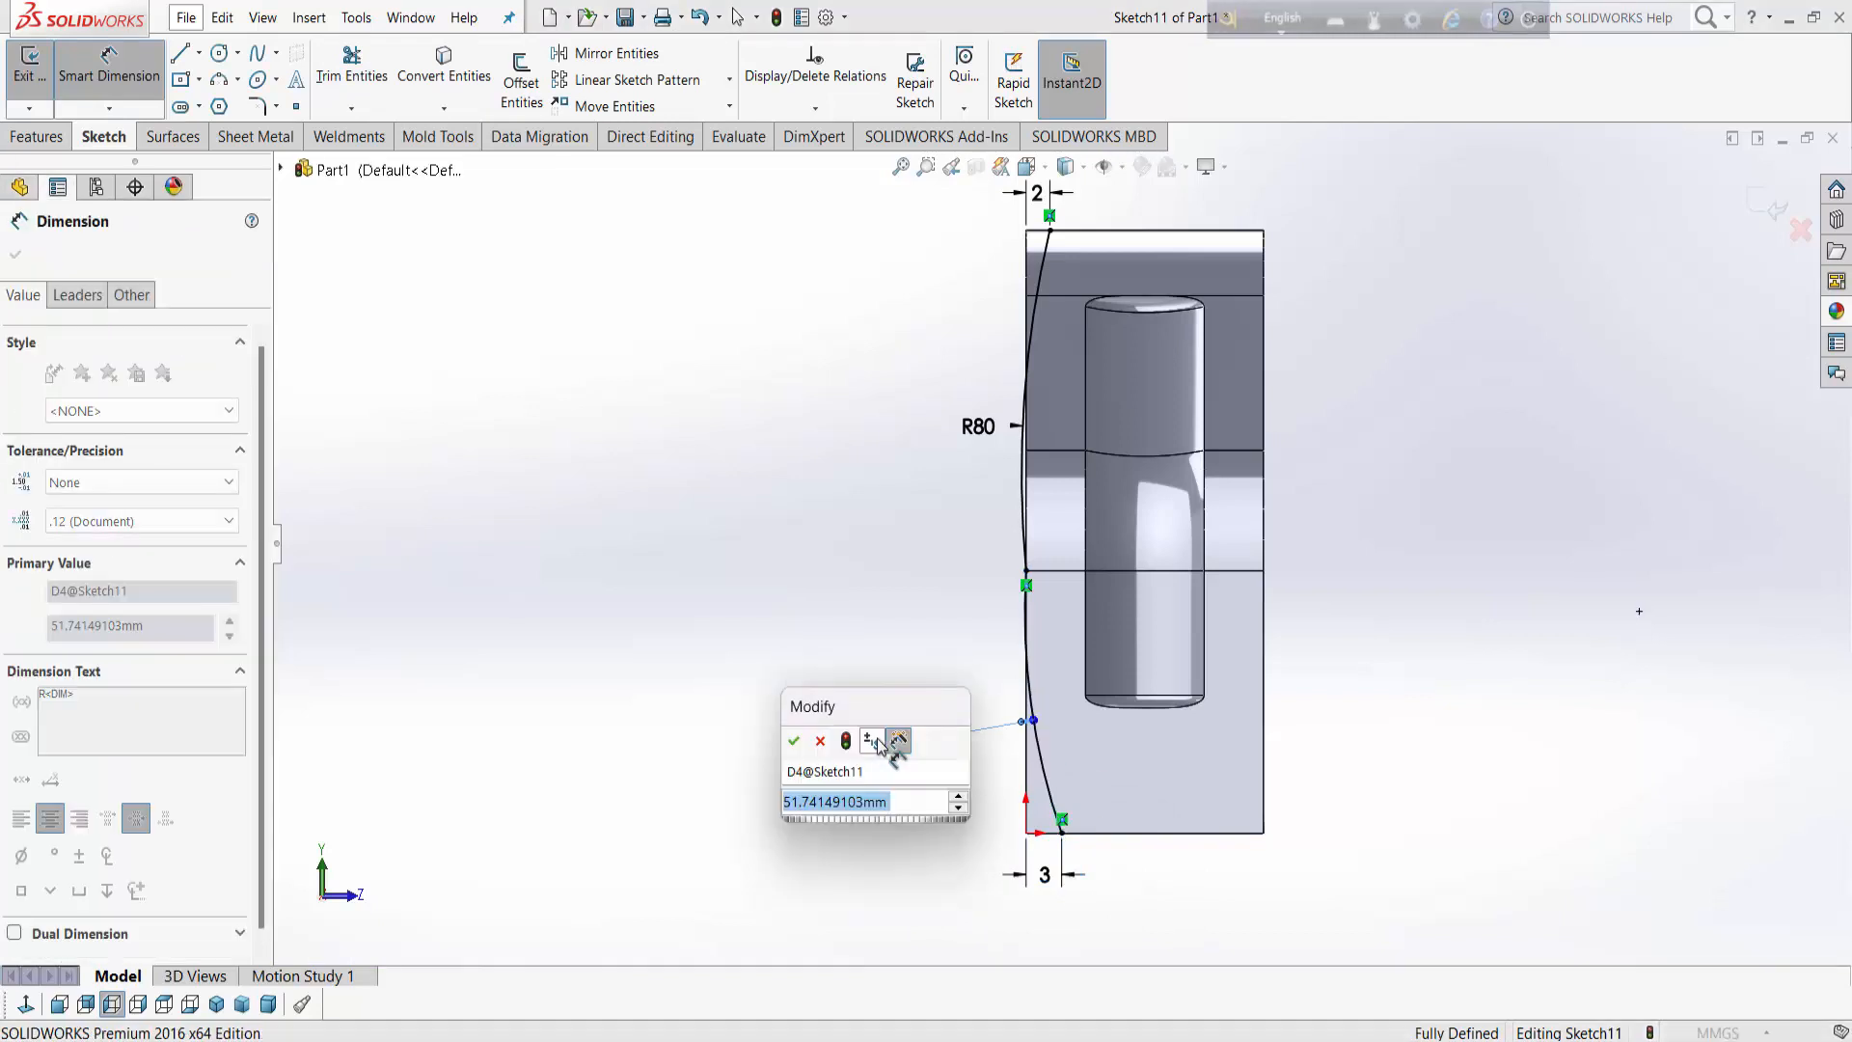
text(60)
key(Return)
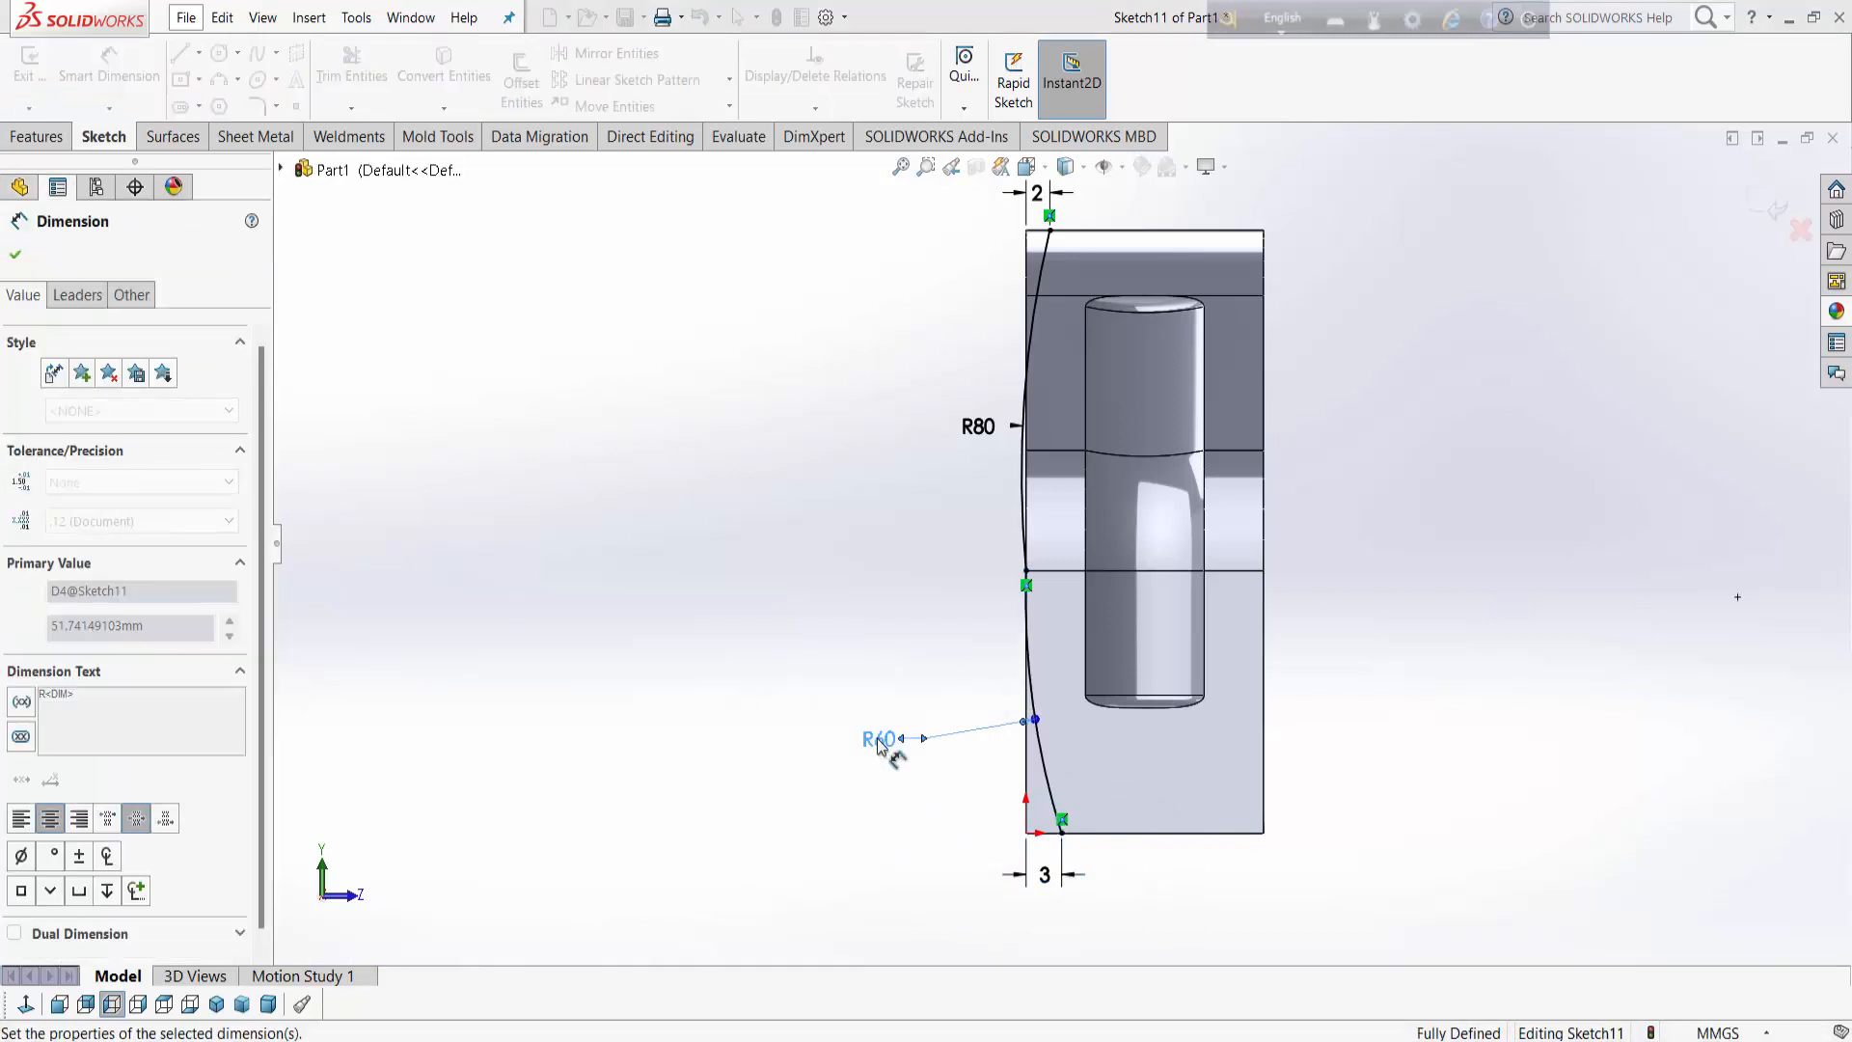
Step: Set the lower arc's radius to 110 mm and the upper arc's radius to 130 mm
double_click(880, 737)
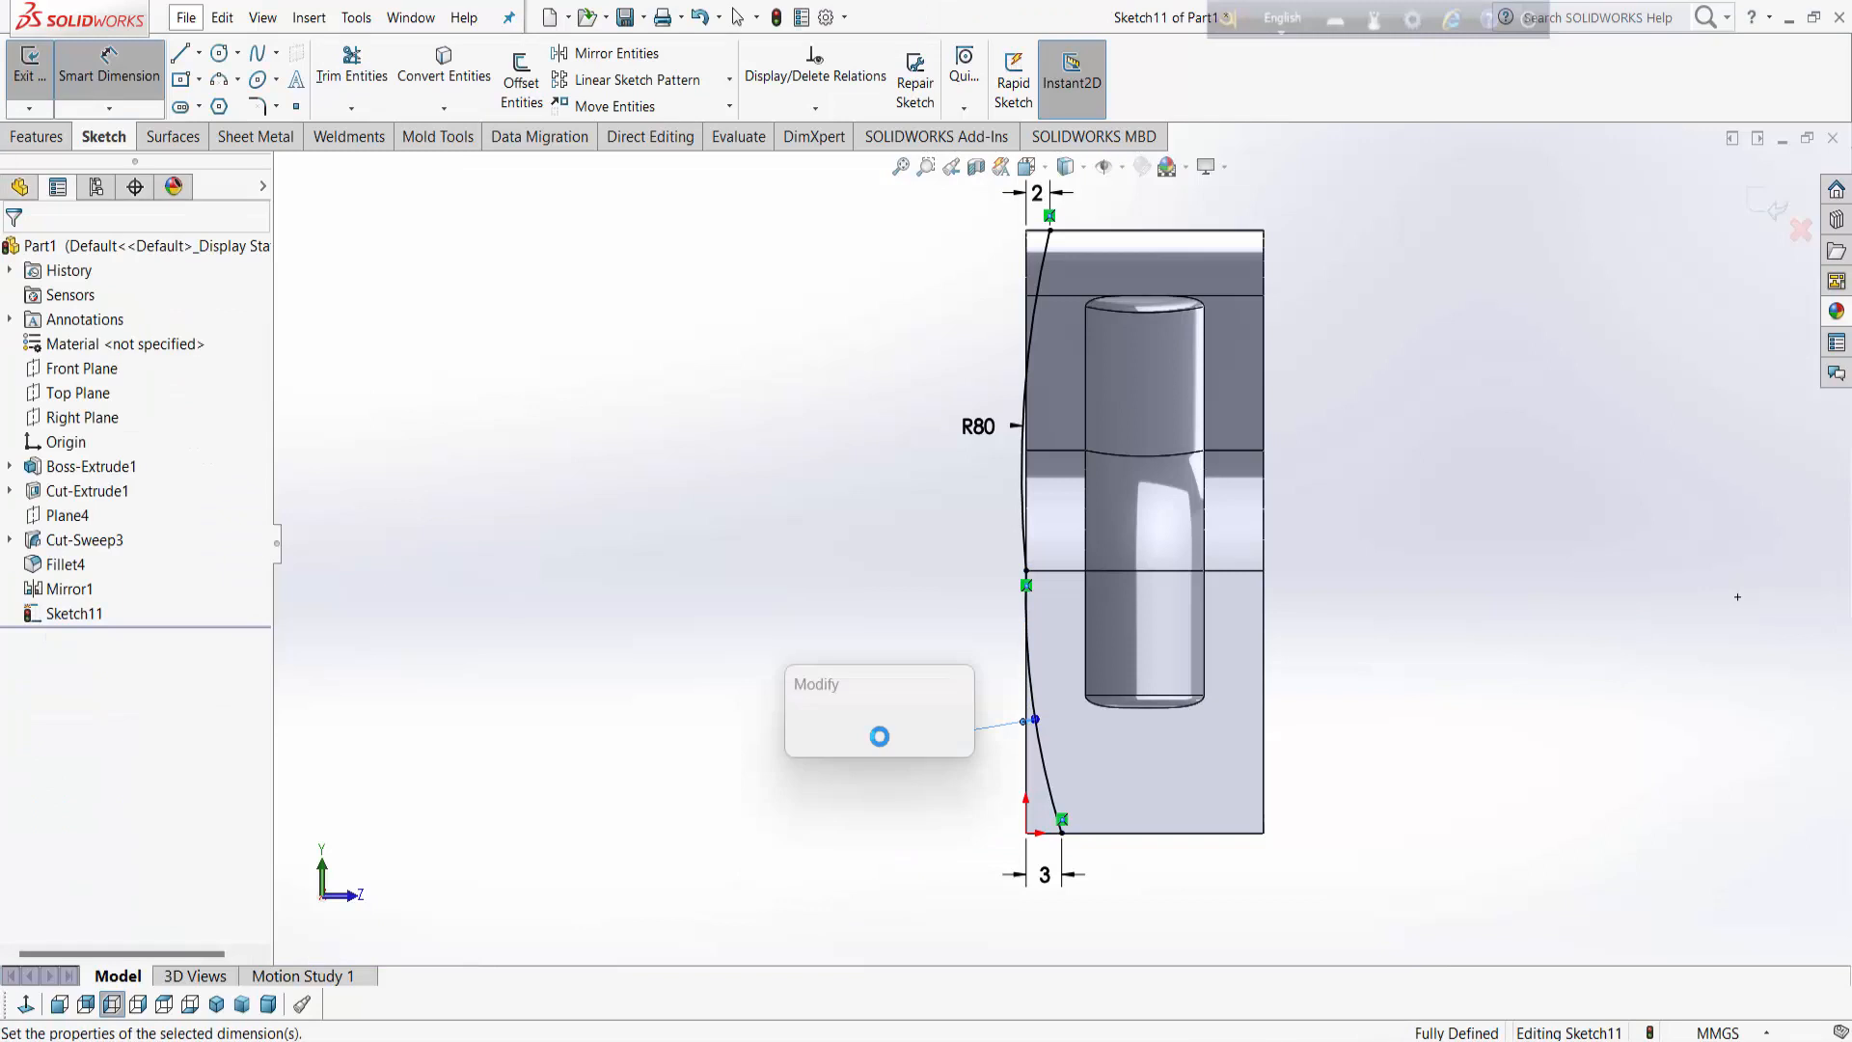
text(11)
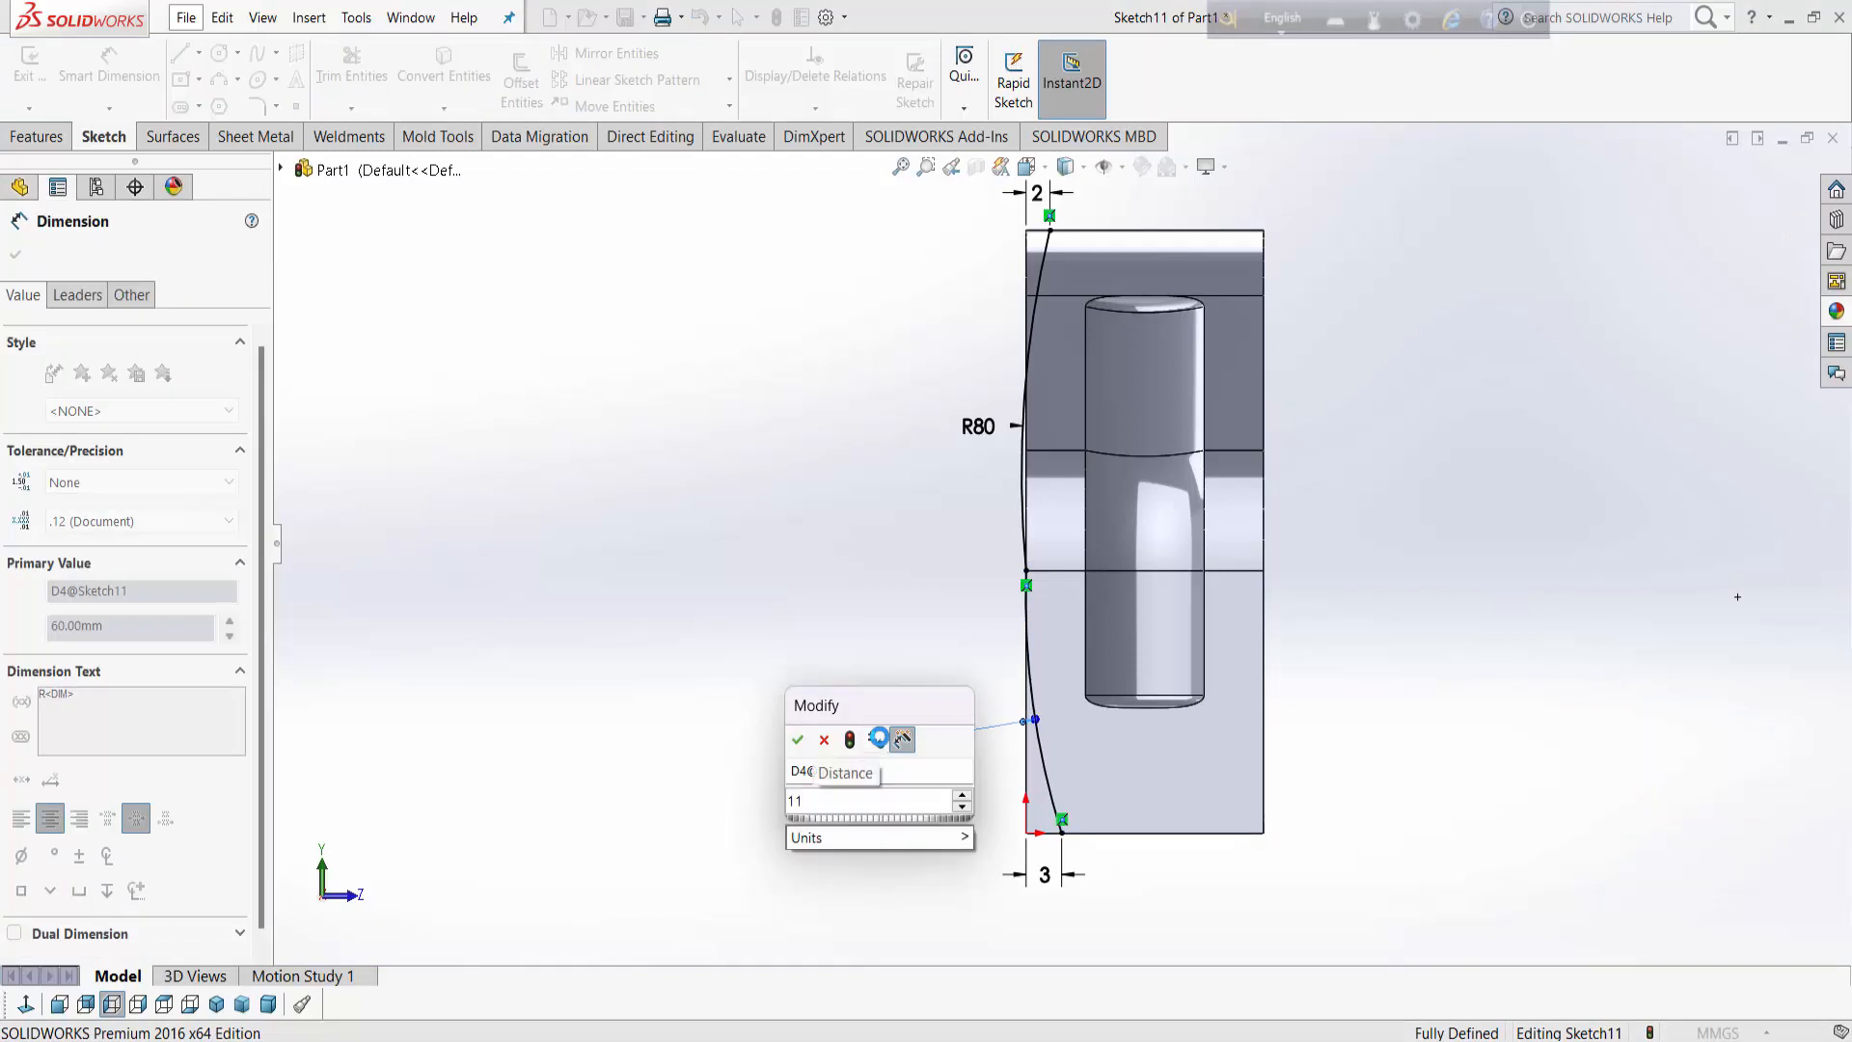
text(0)
key(Return)
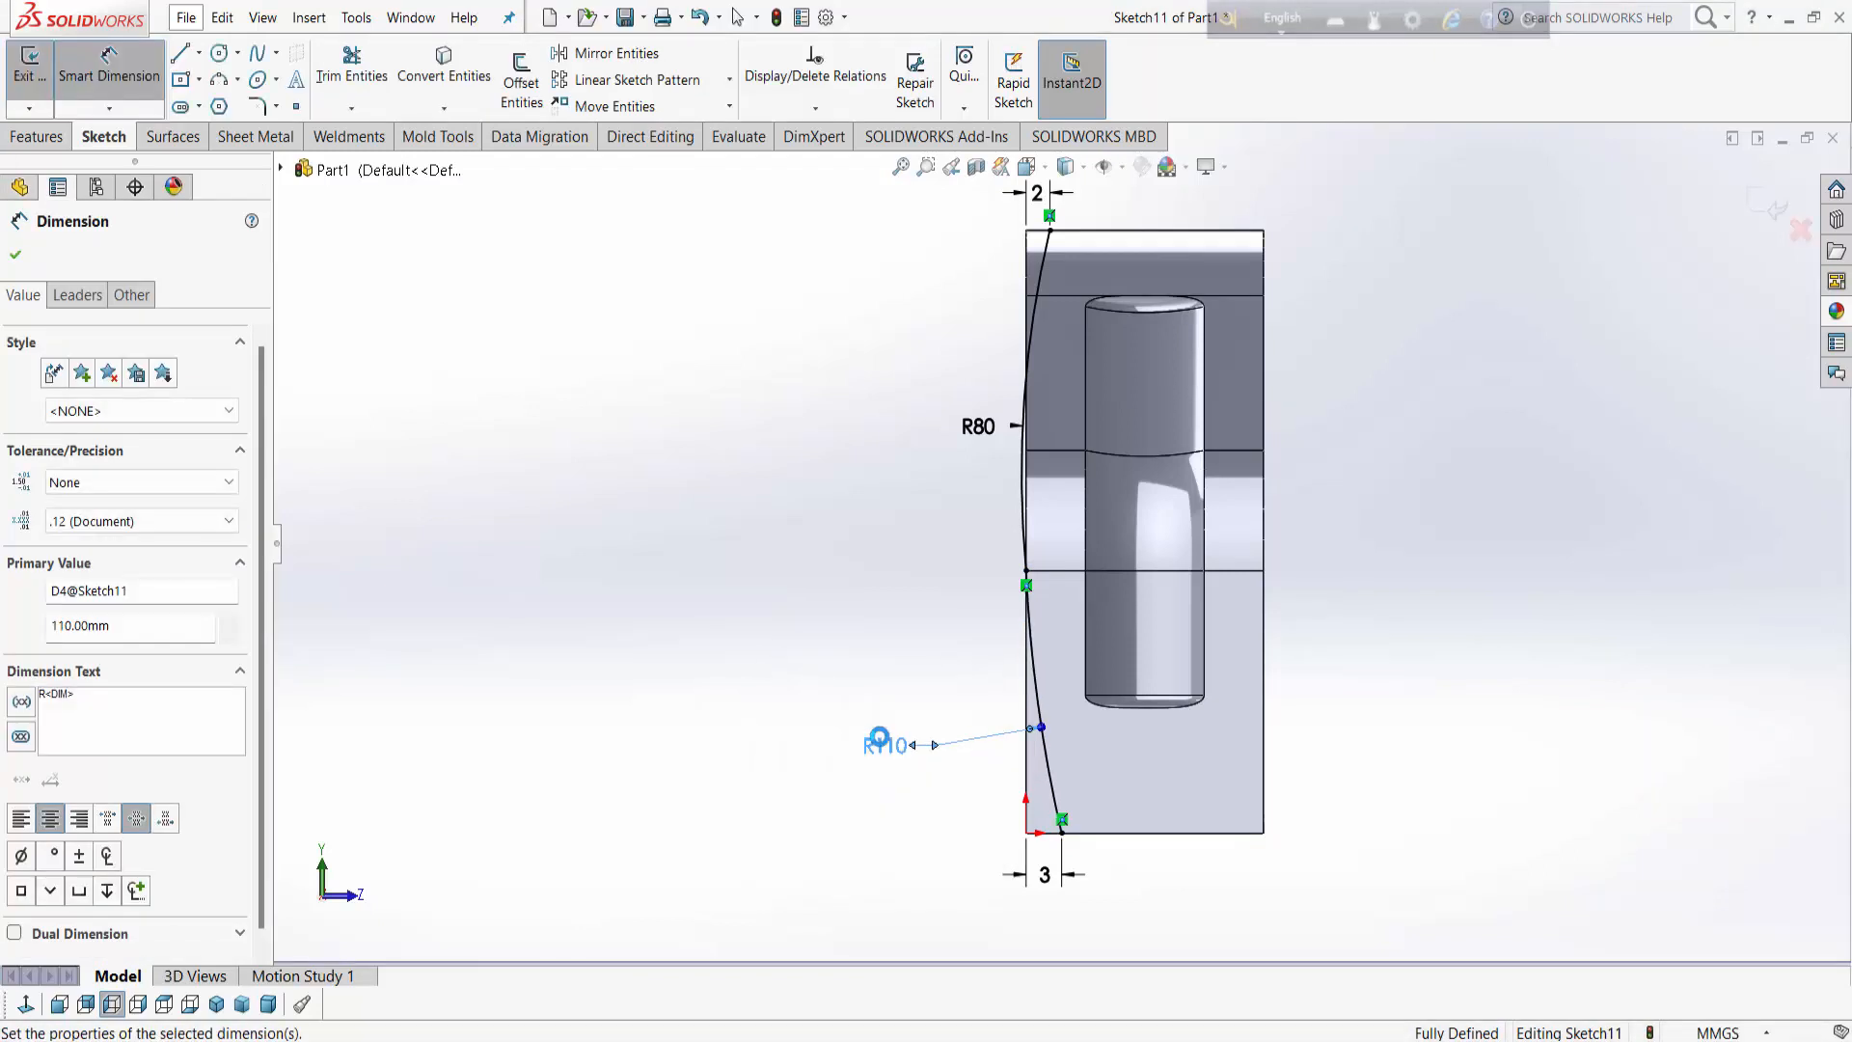
double_click(986, 426)
text(60)
key(Return)
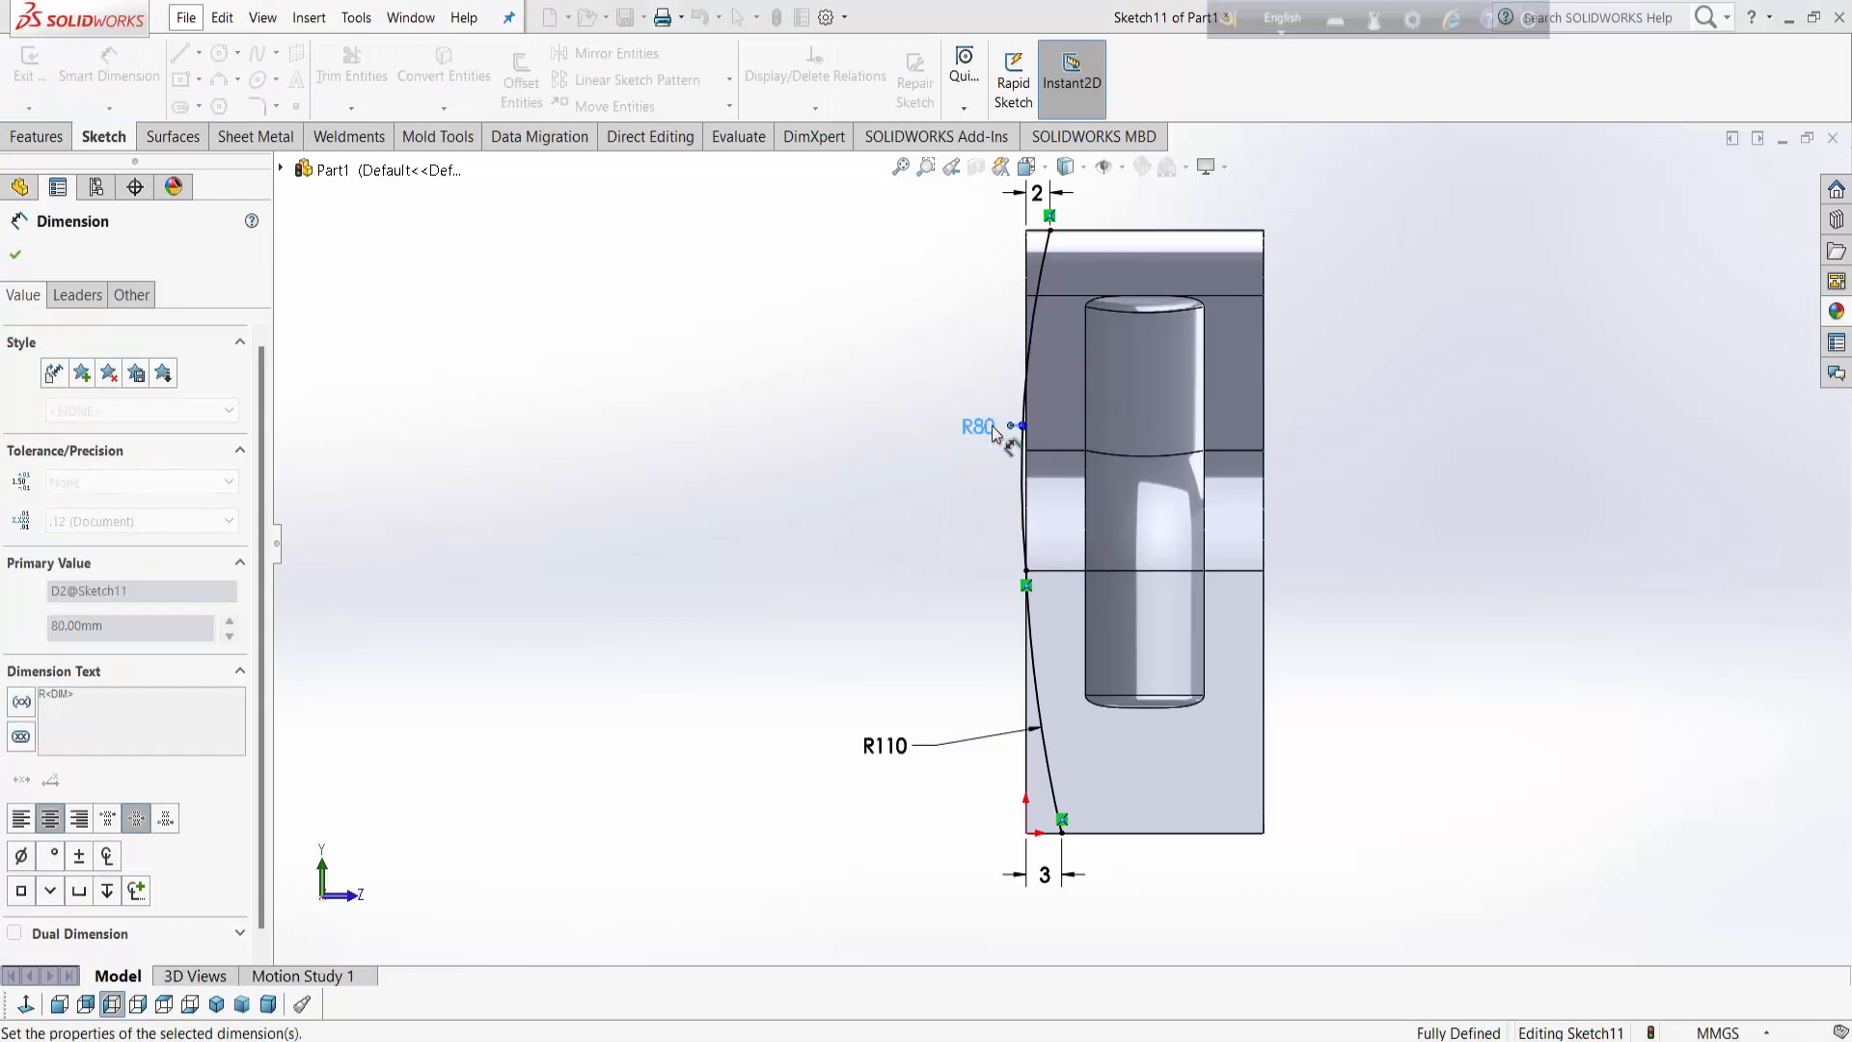
Step: Cut-extrude the sketch region outside the two arcs using the Through All - Both end condition
click(38, 136)
click(333, 82)
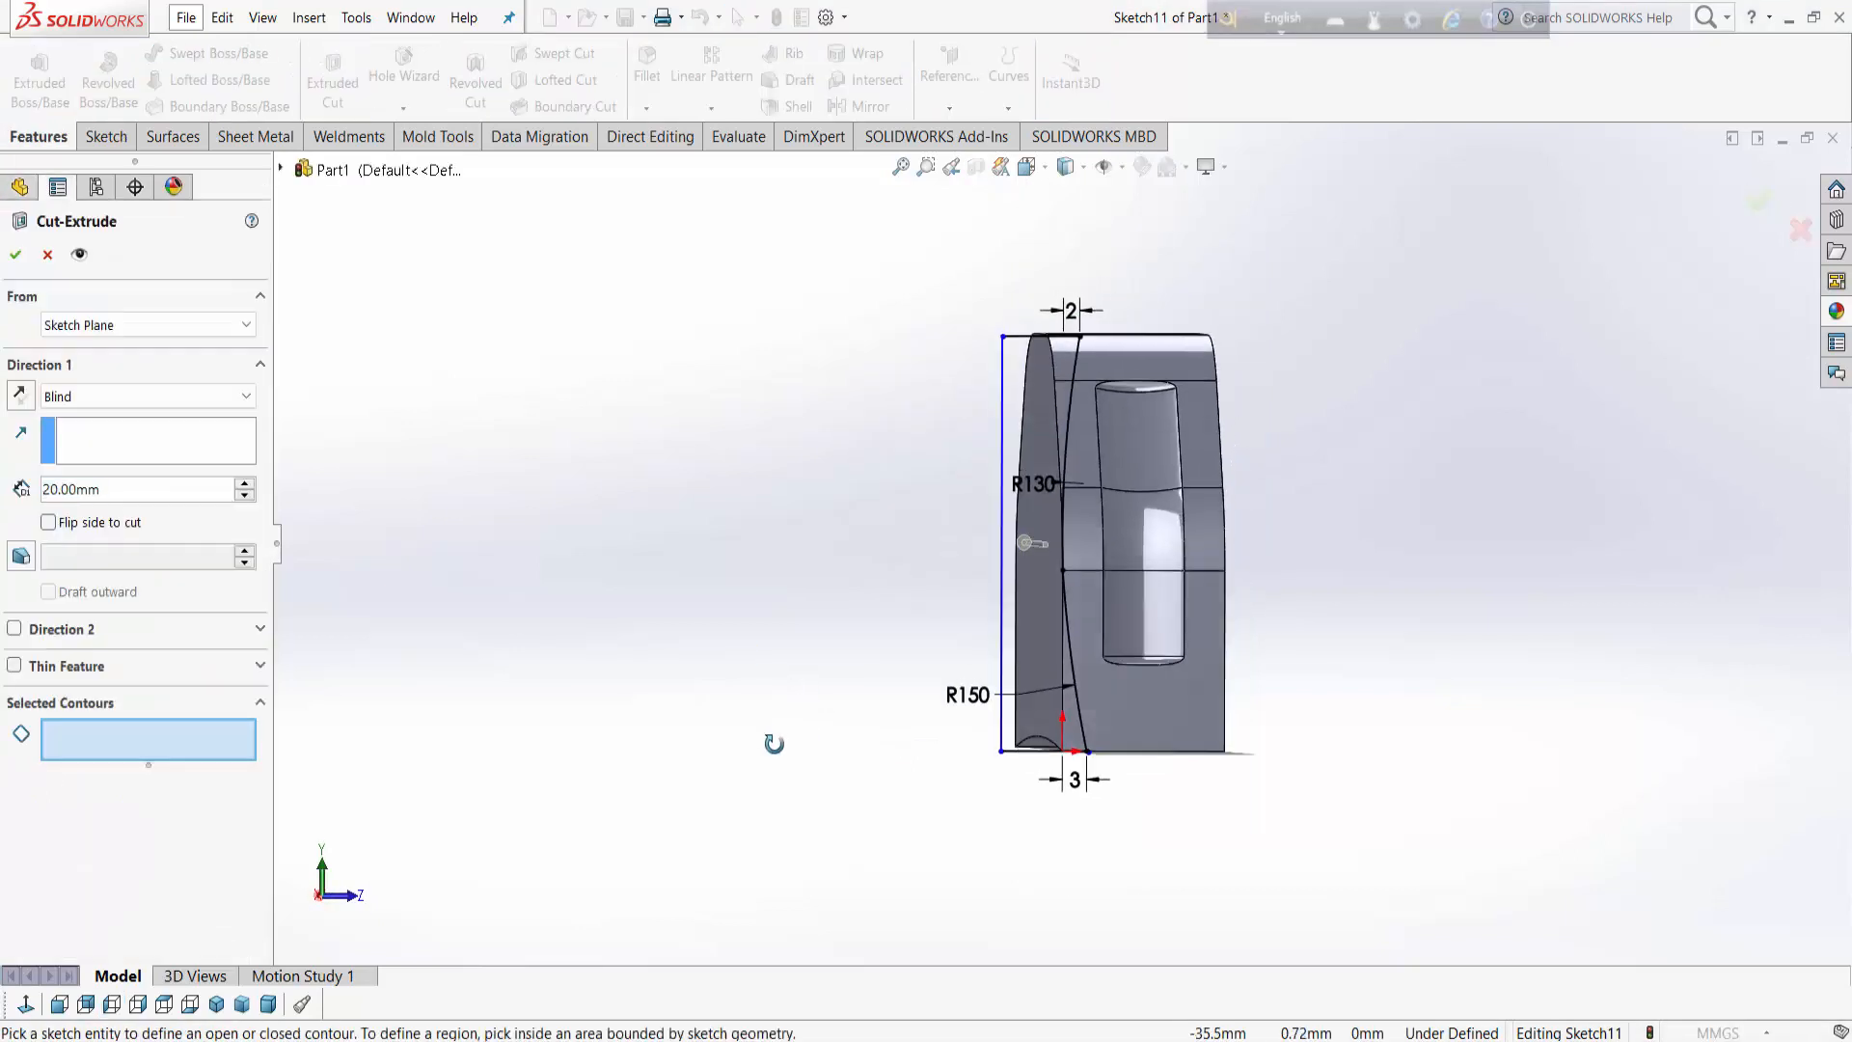
click(1027, 648)
middle_drag(1018, 656, 1051, 827)
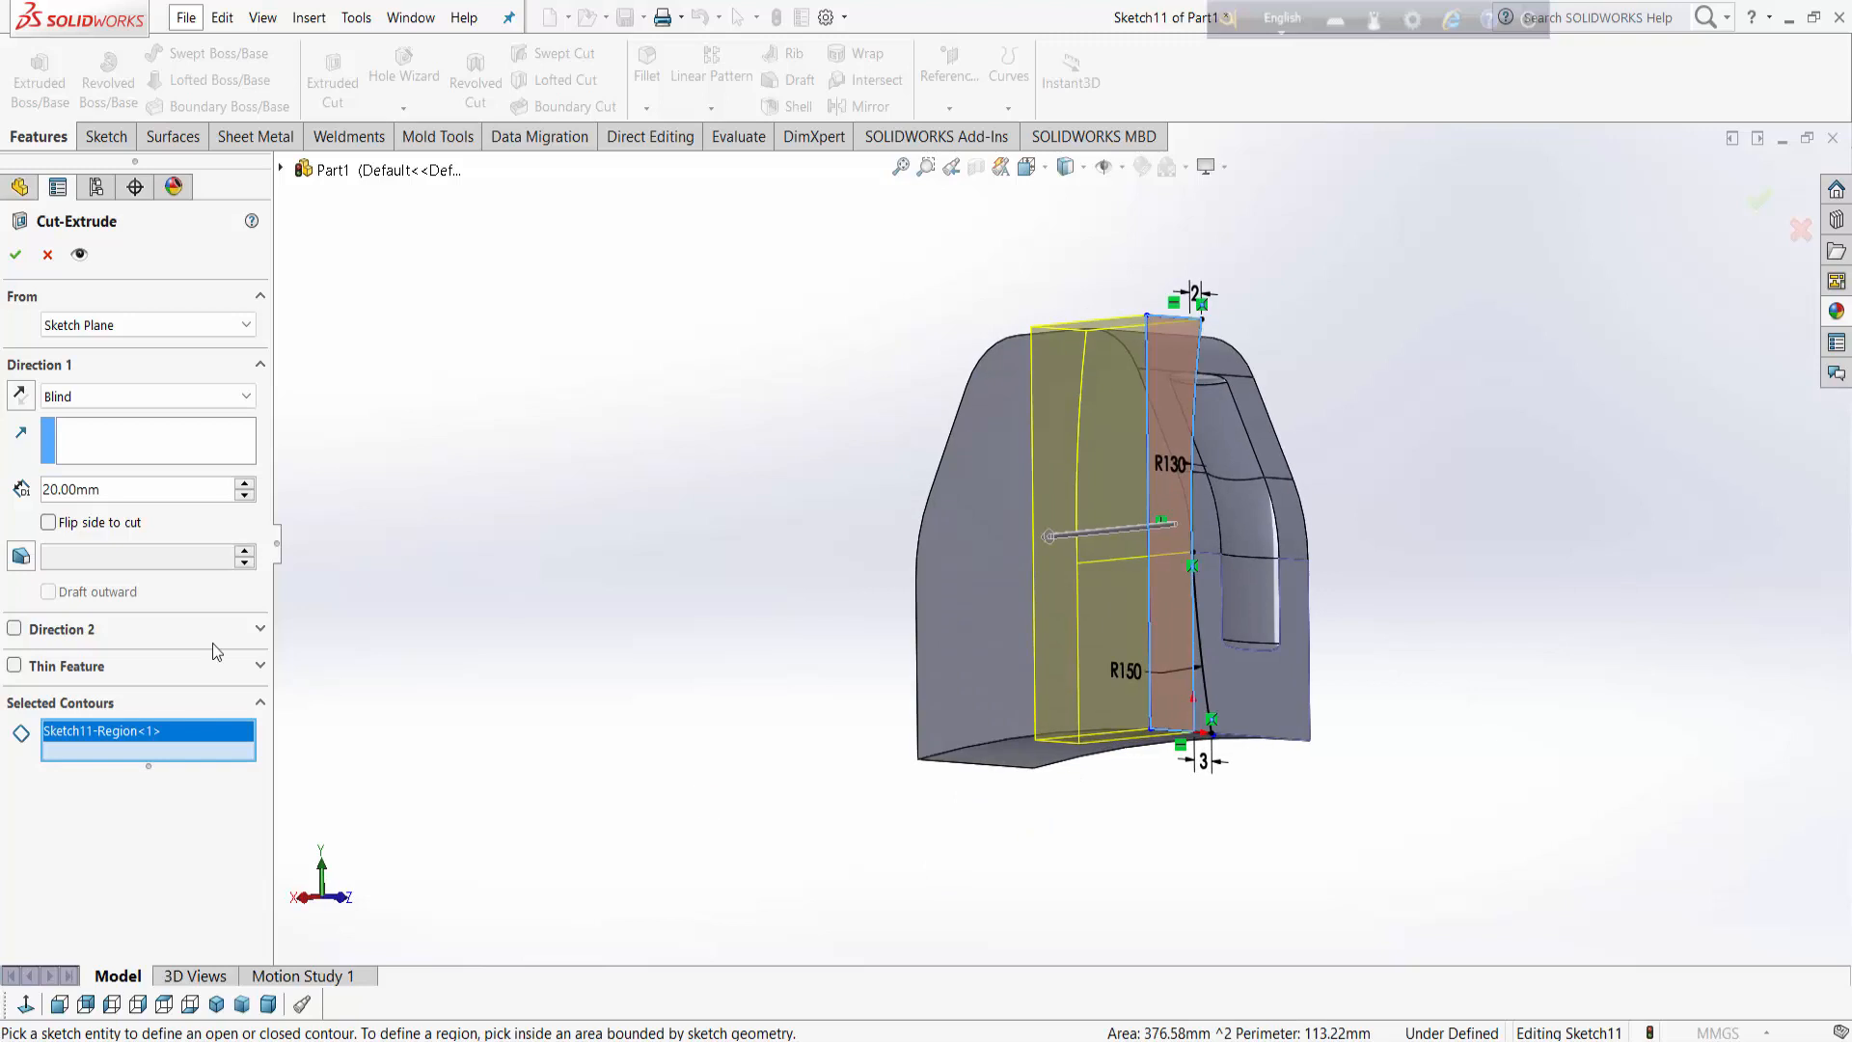
click(130, 396)
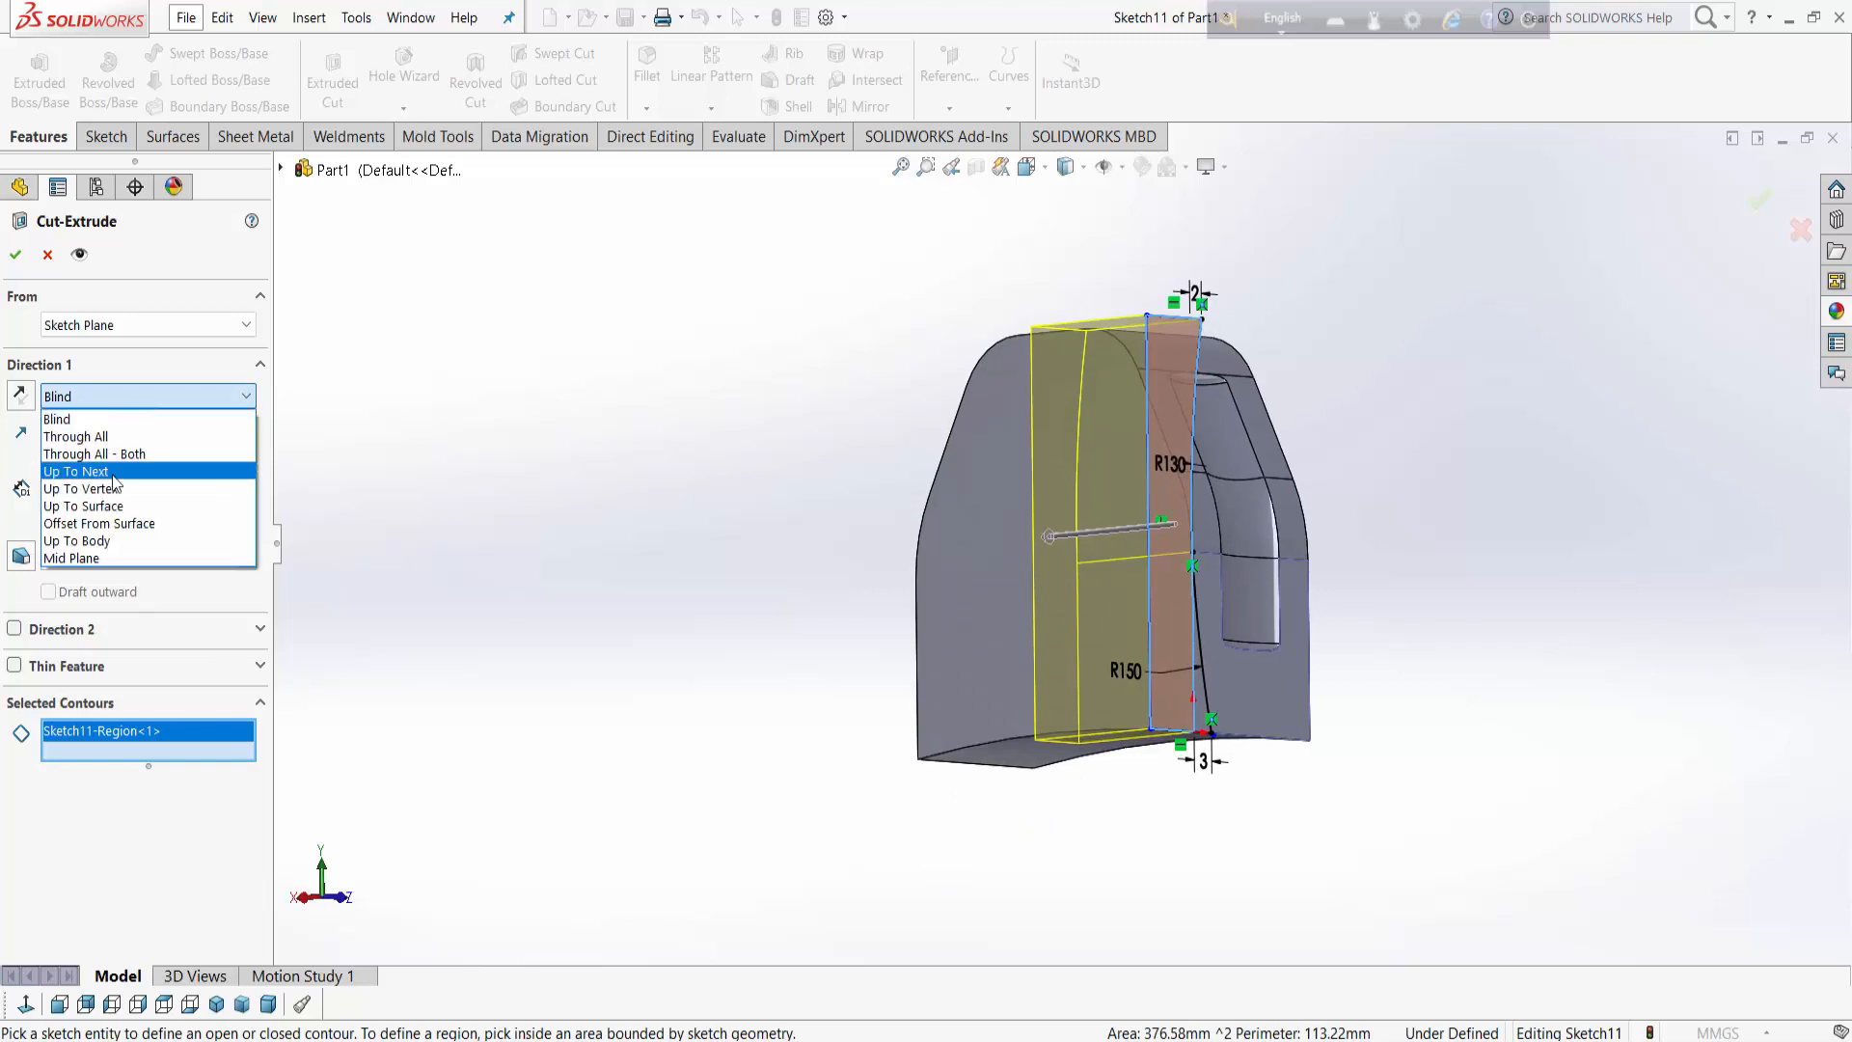
click(87, 465)
click(130, 397)
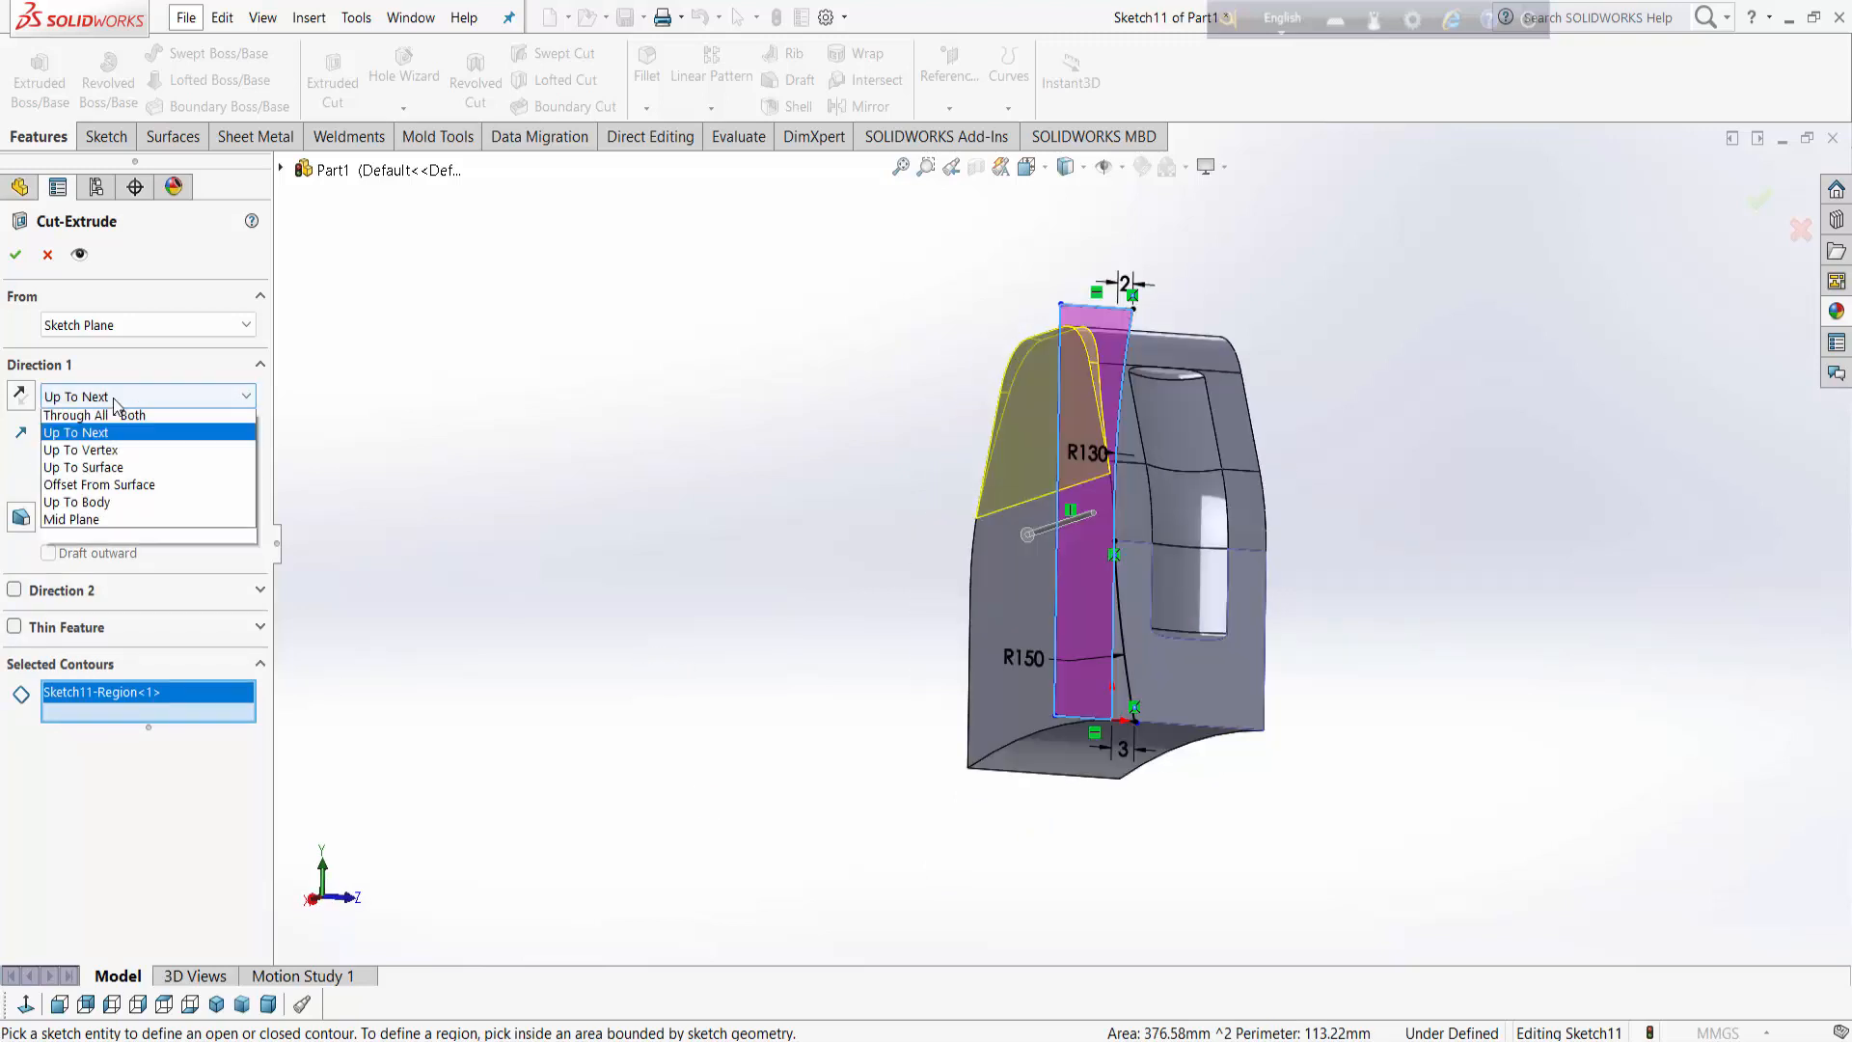
click(87, 446)
middle_drag(526, 663, 608, 674)
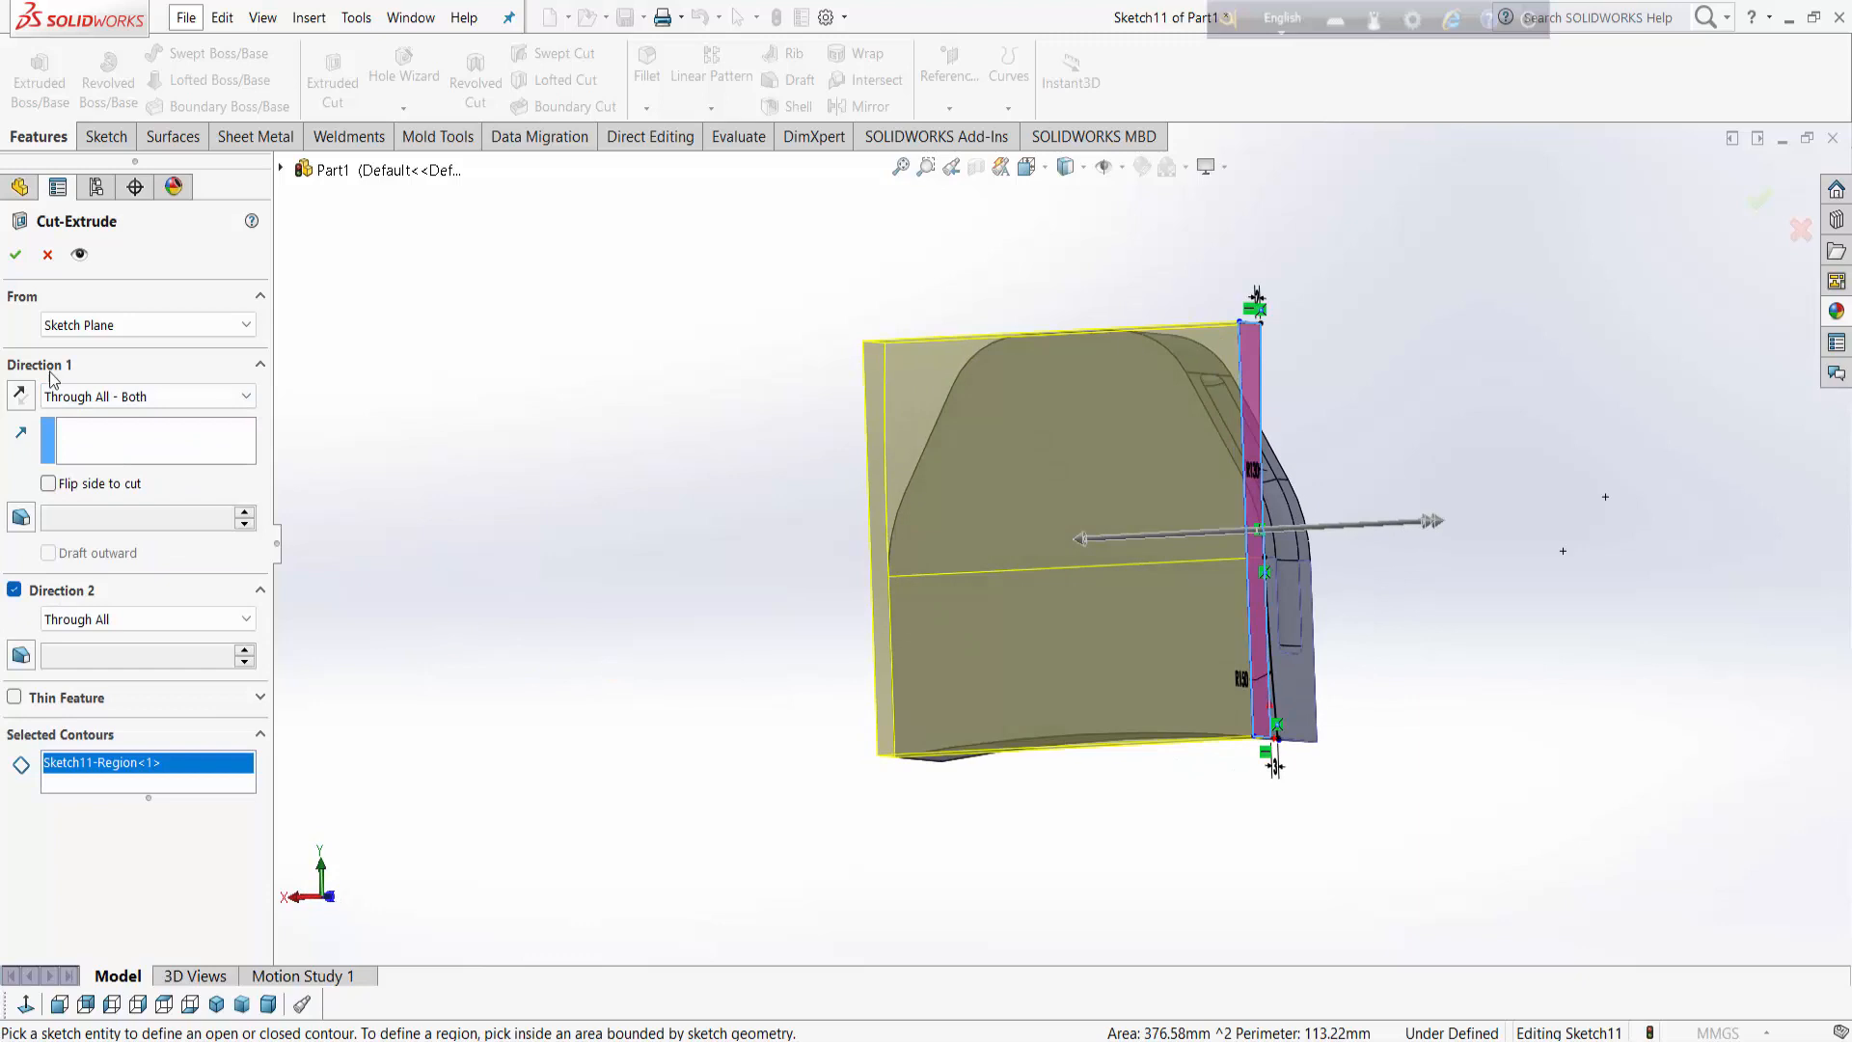
click(15, 253)
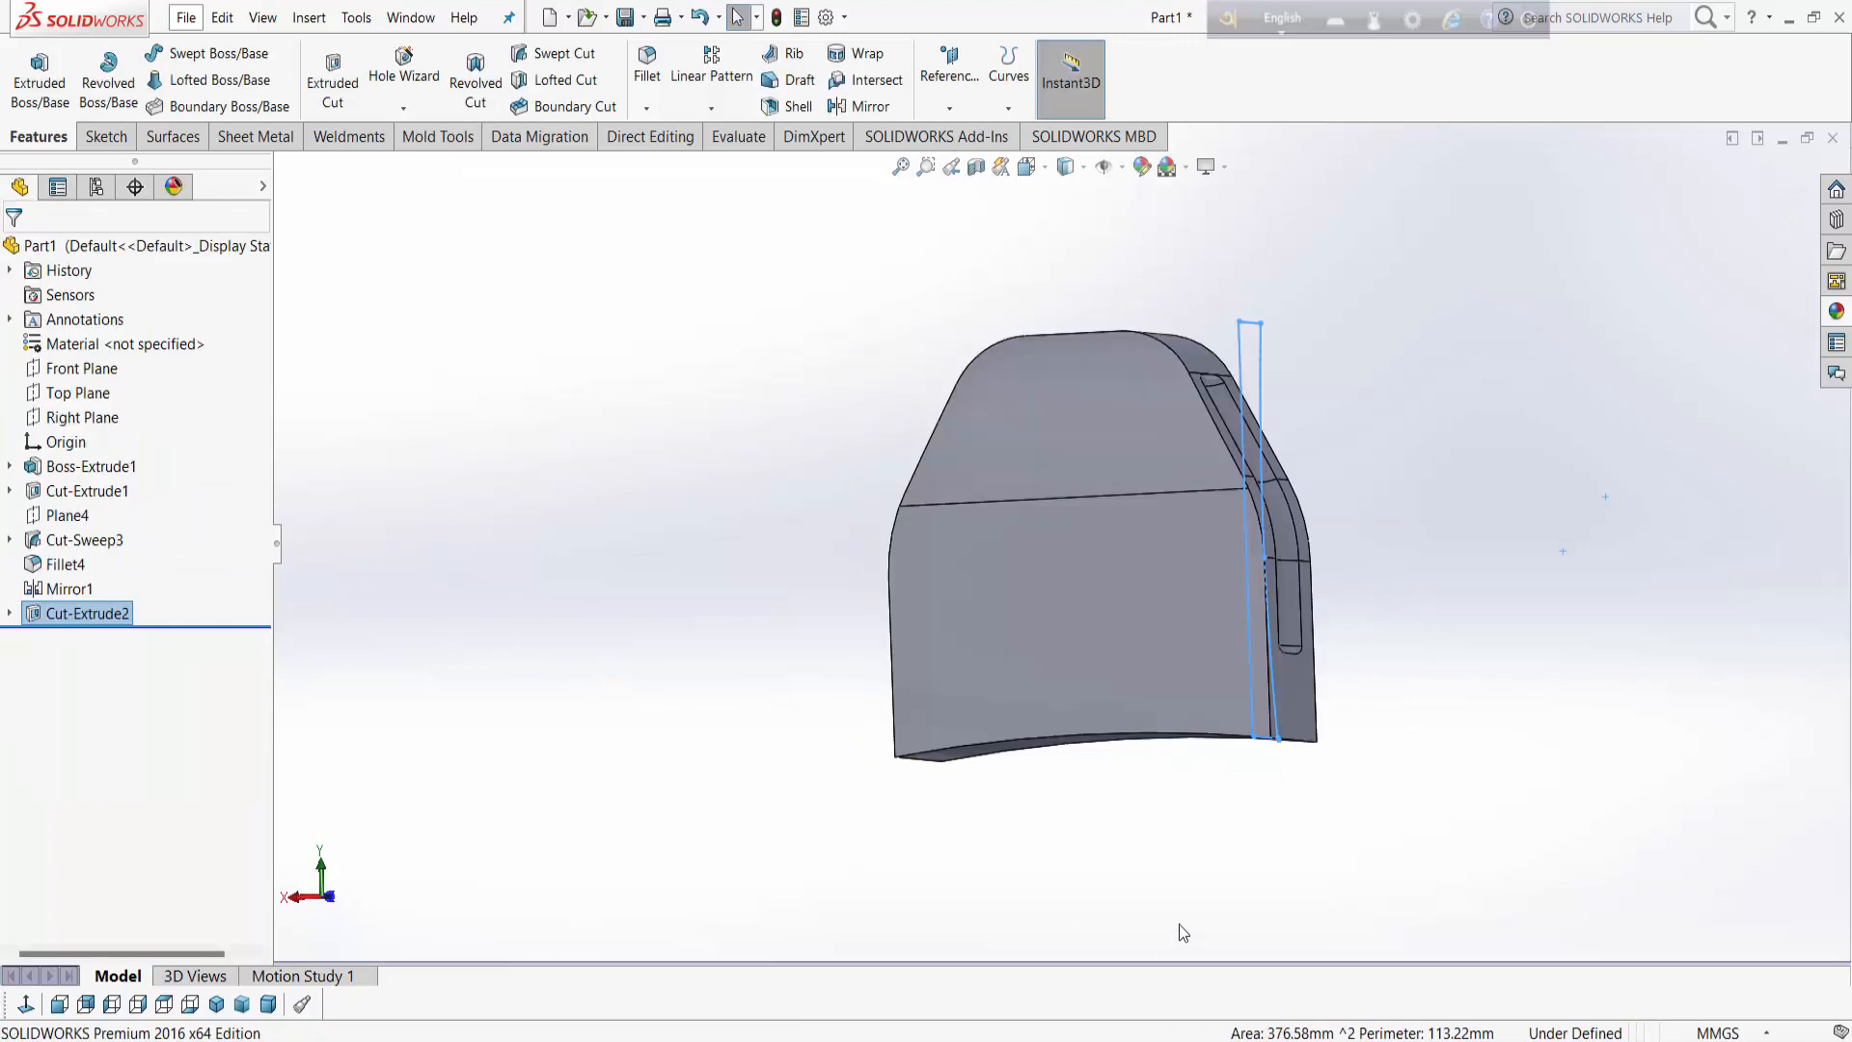
Step: Edit the sketch of the latest extruded cut, set the lower arc's radius to 400 mm and exit the sketch
mouse_move(1177, 930)
middle_down()
mouse_move(1308, 667)
mouse_move(1248, 843)
mouse_move(1282, 599)
mouse_move(1331, 655)
mouse_move(1428, 617)
middle_up()
click(9, 613)
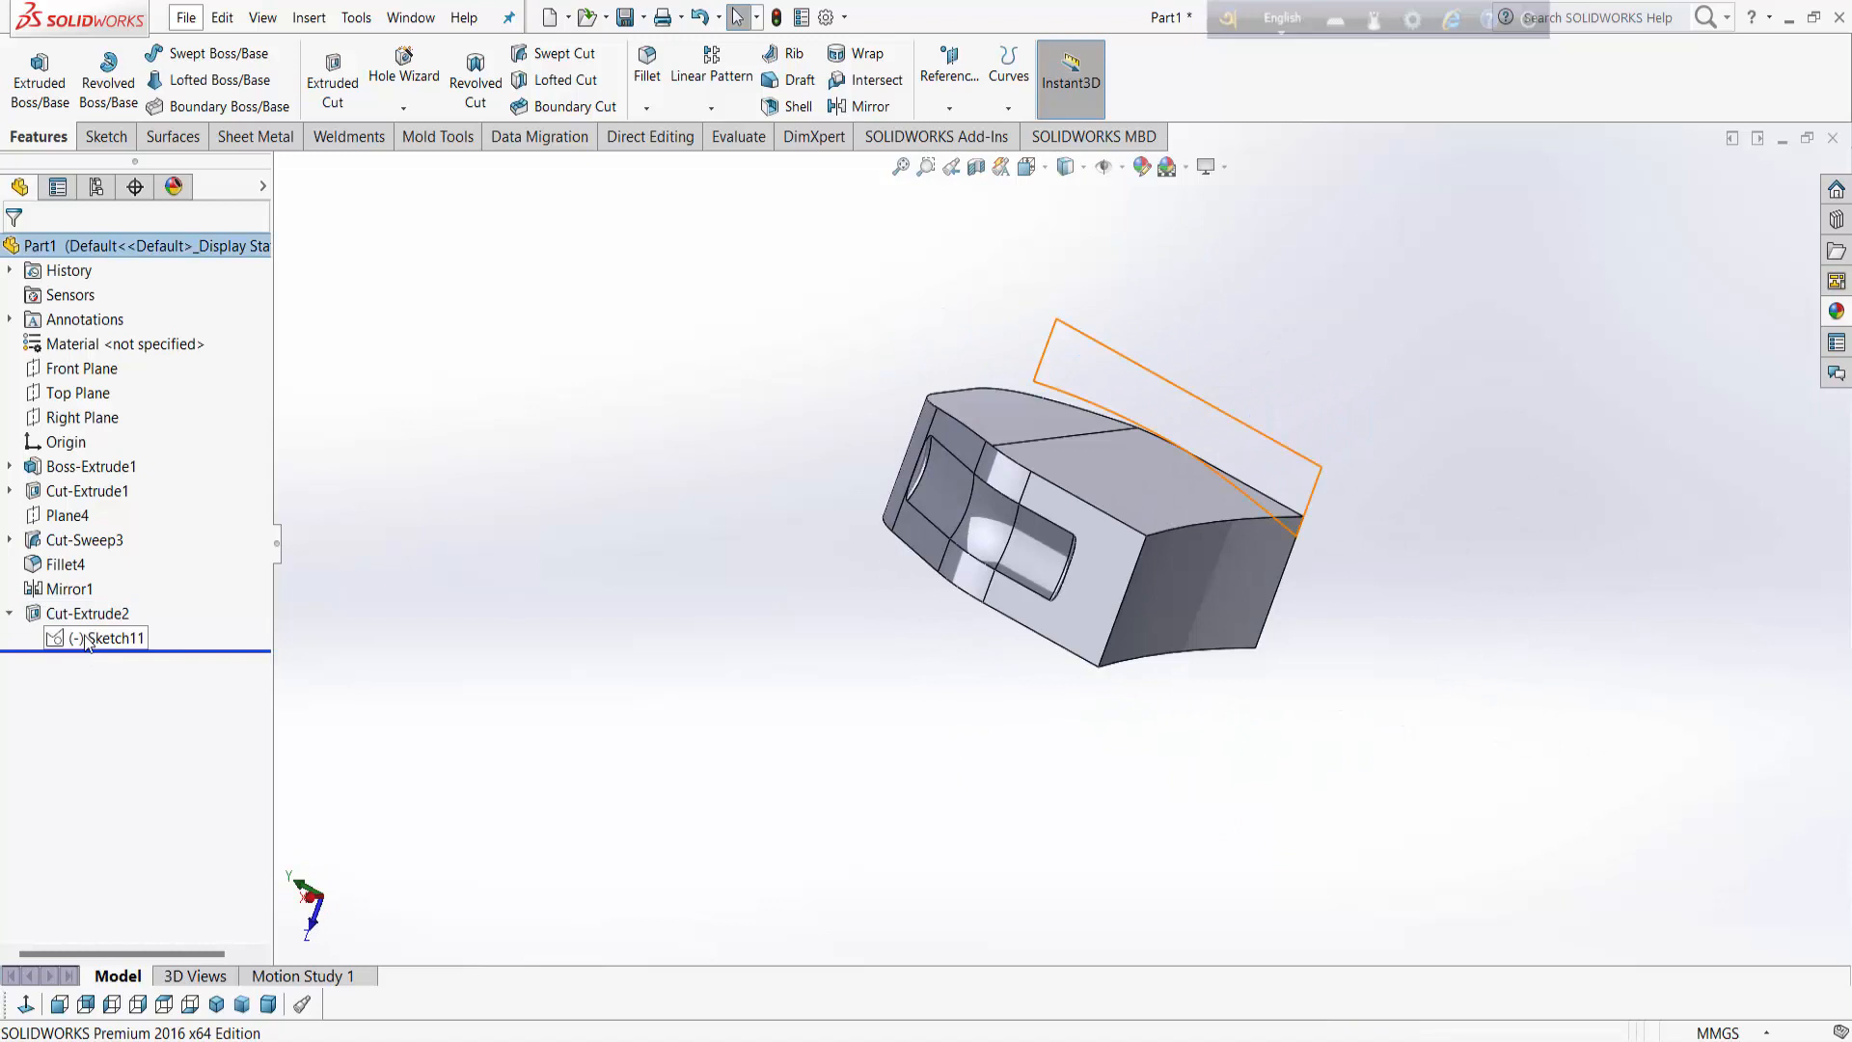
click(87, 639)
click(100, 576)
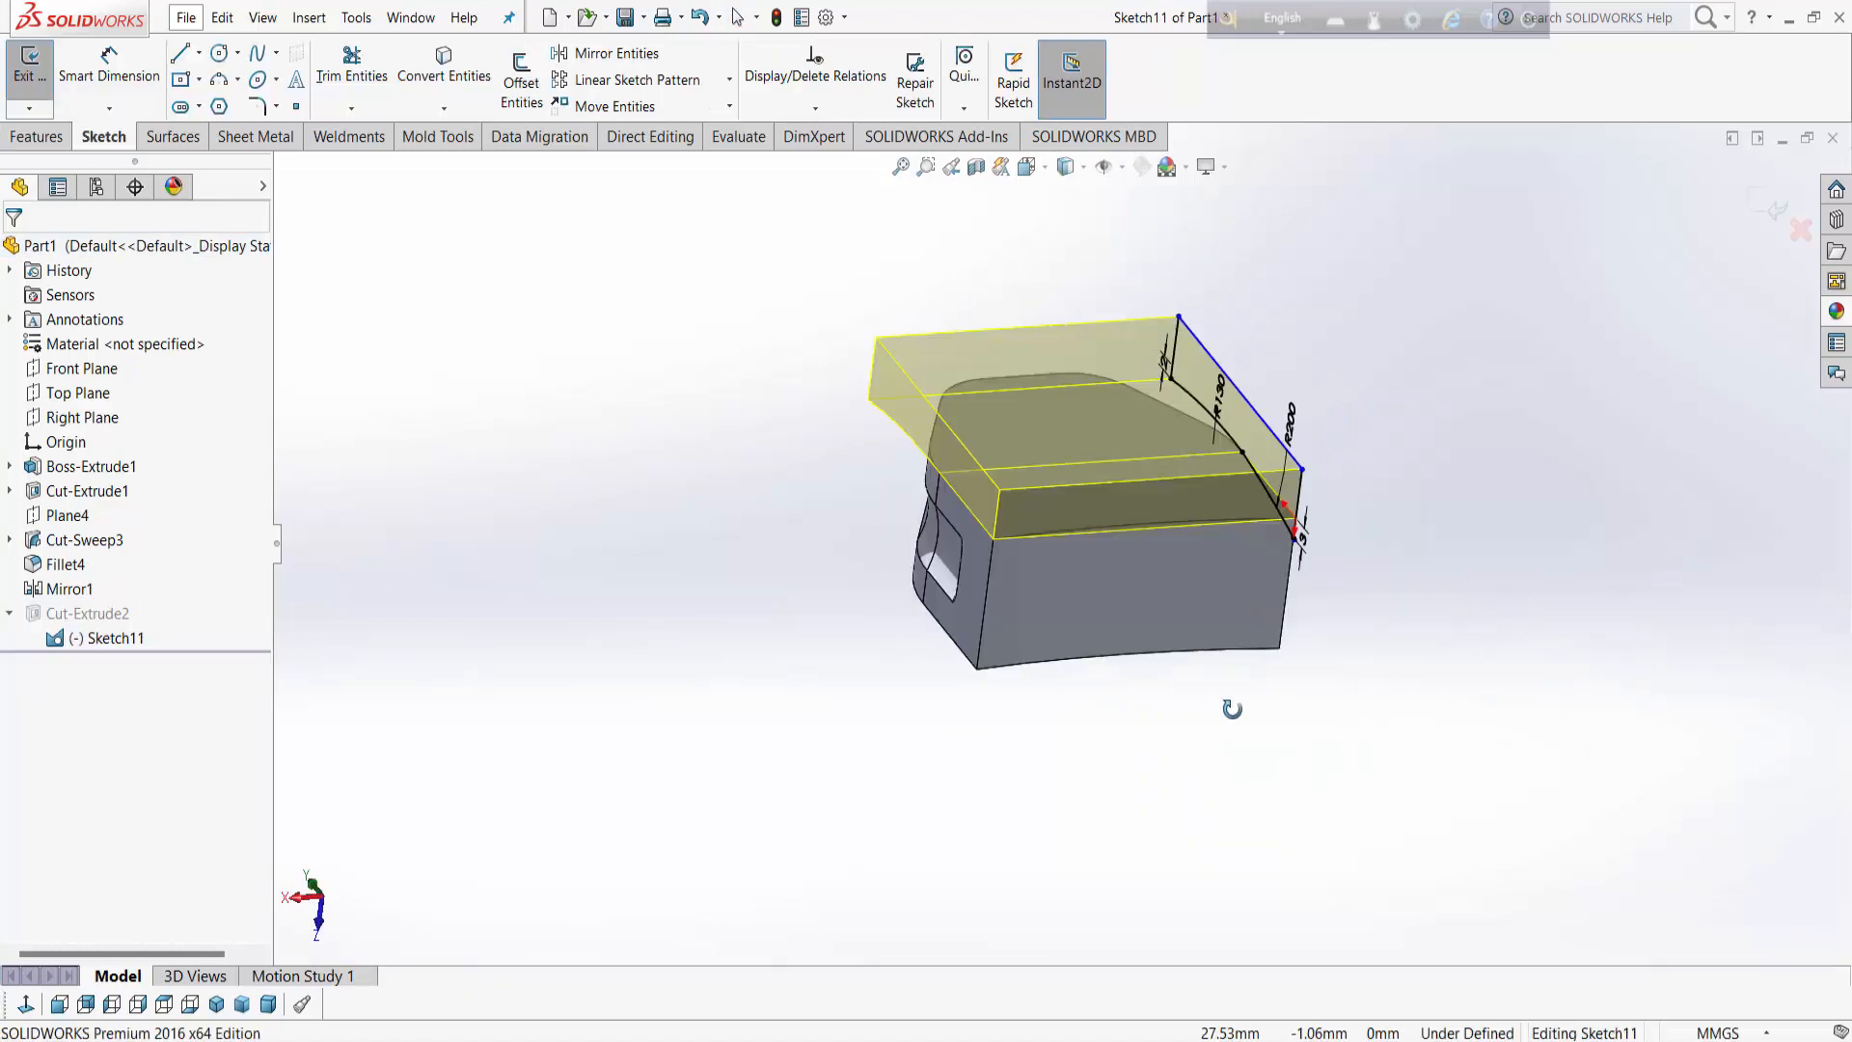
double_click(971, 501)
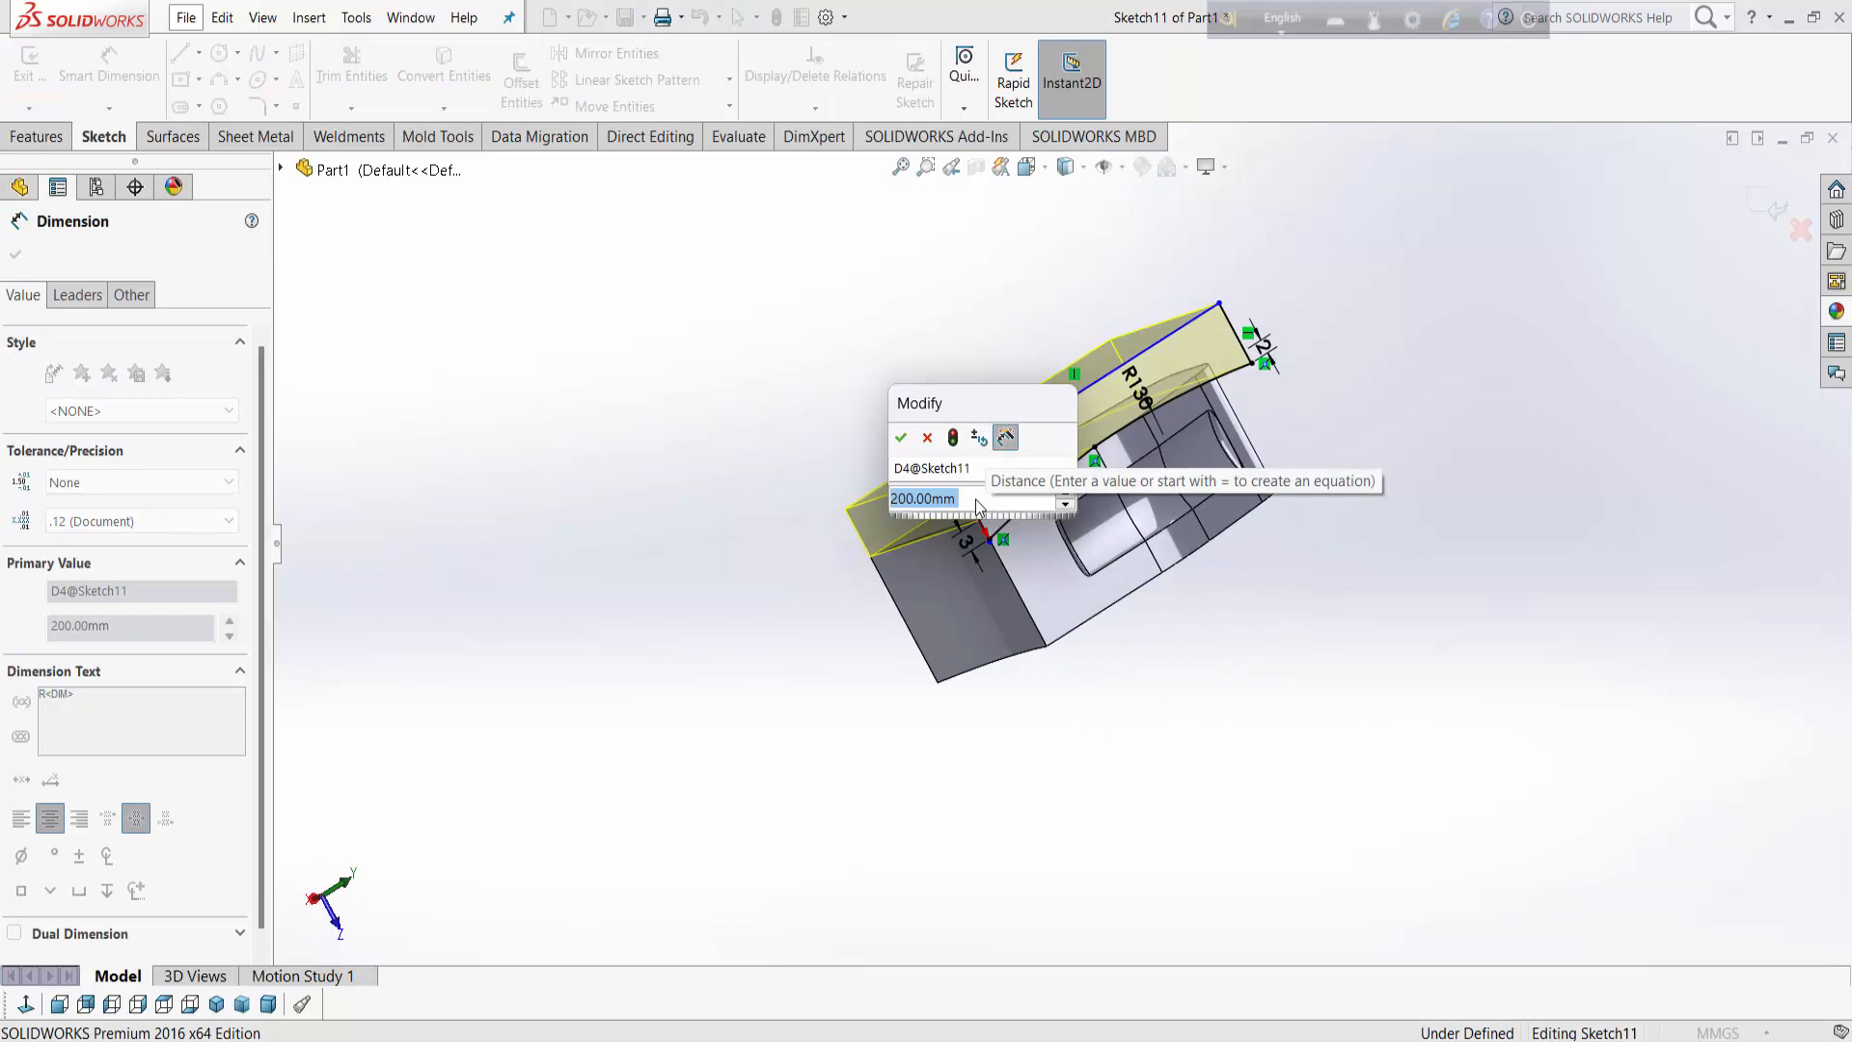
text(400)
key(Return)
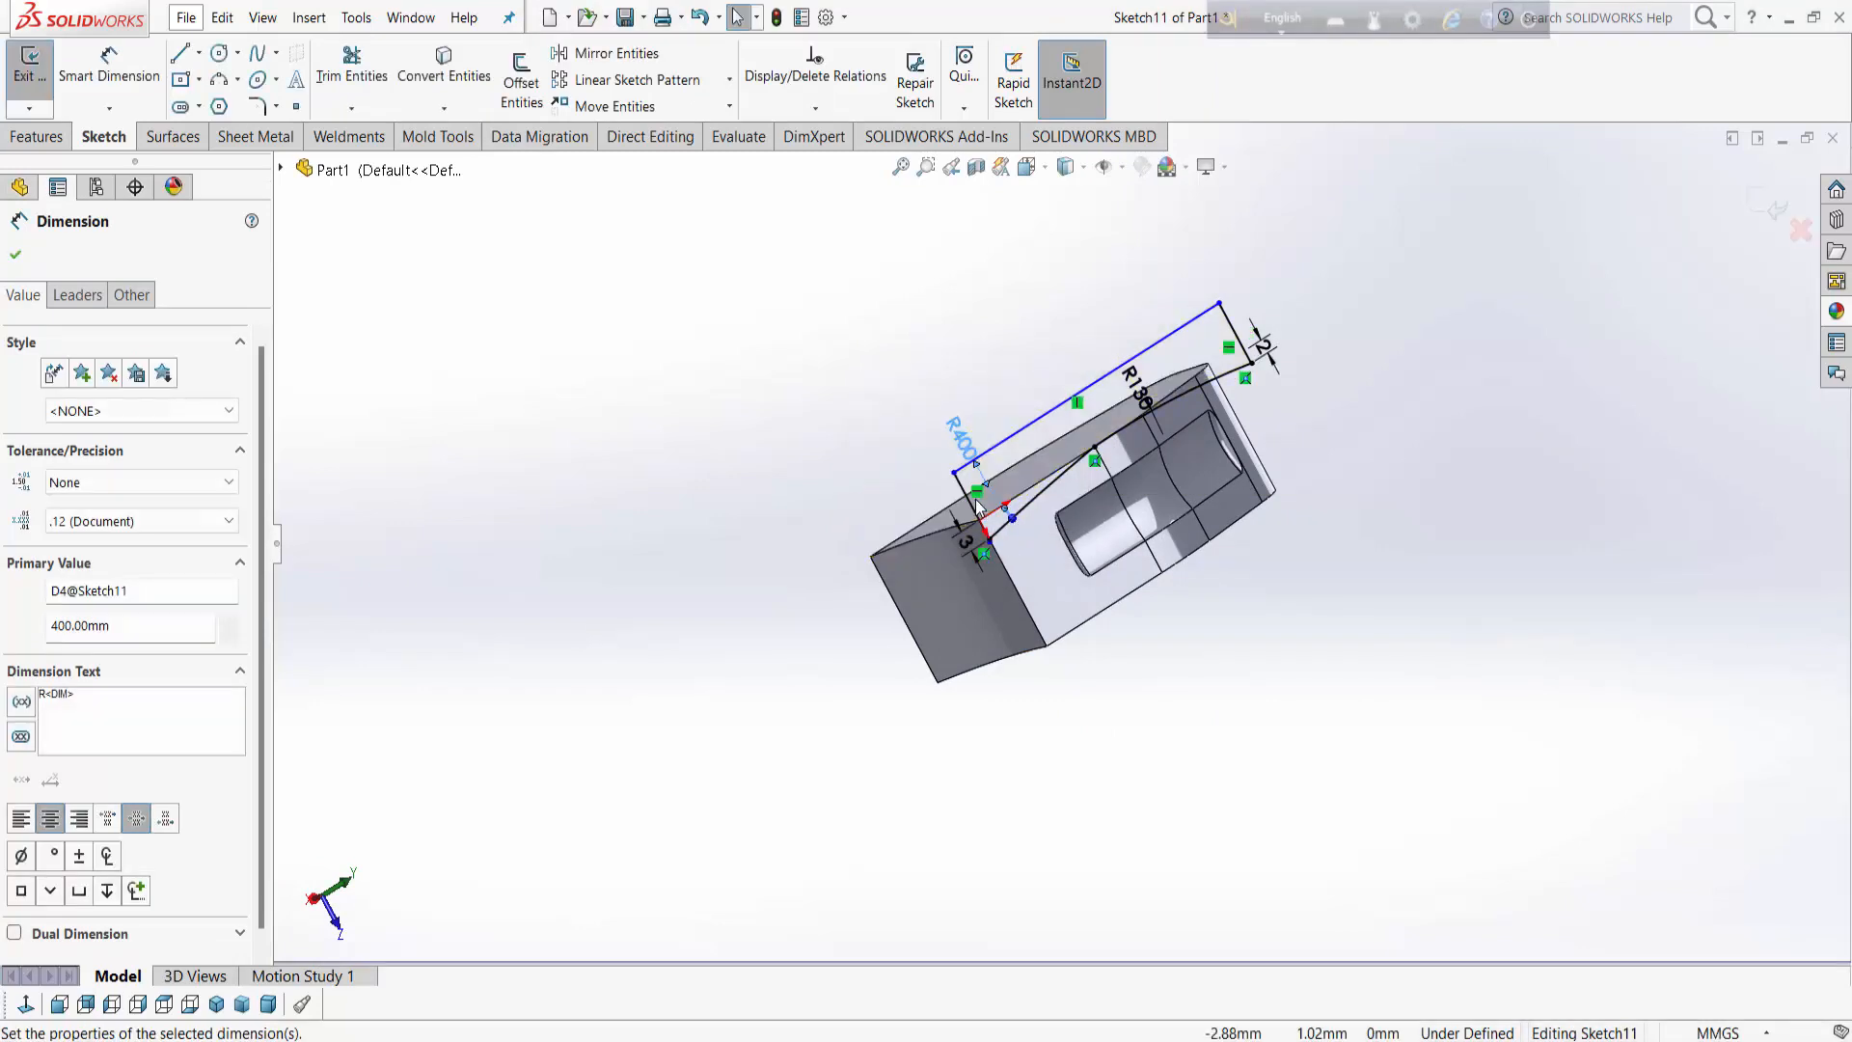
click(1773, 207)
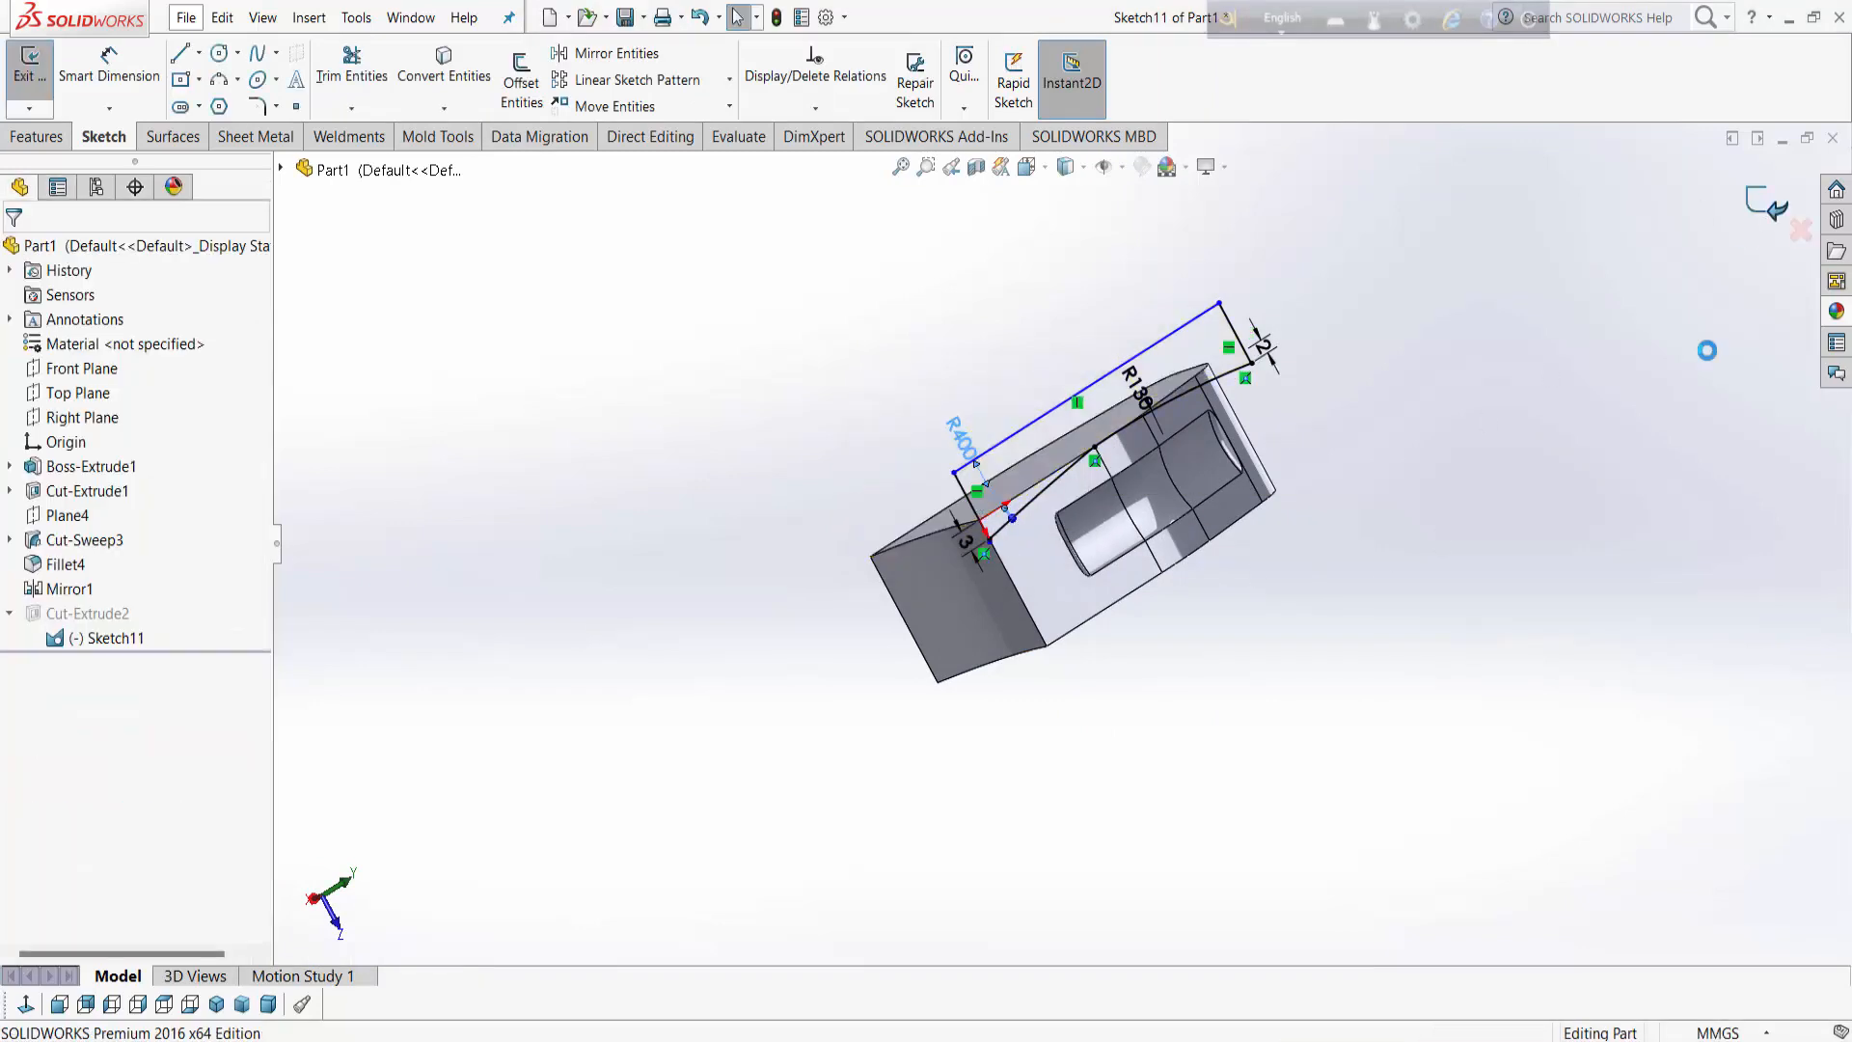
Step: Start a new sketch on the body's large flat face opposite the curved cut
mouse_move(1141, 721)
middle_down()
mouse_move(1315, 609)
mouse_move(1393, 501)
mouse_move(1227, 748)
mouse_move(1312, 506)
mouse_move(1107, 718)
mouse_move(1067, 380)
mouse_move(1164, 613)
mouse_move(1273, 537)
middle_up()
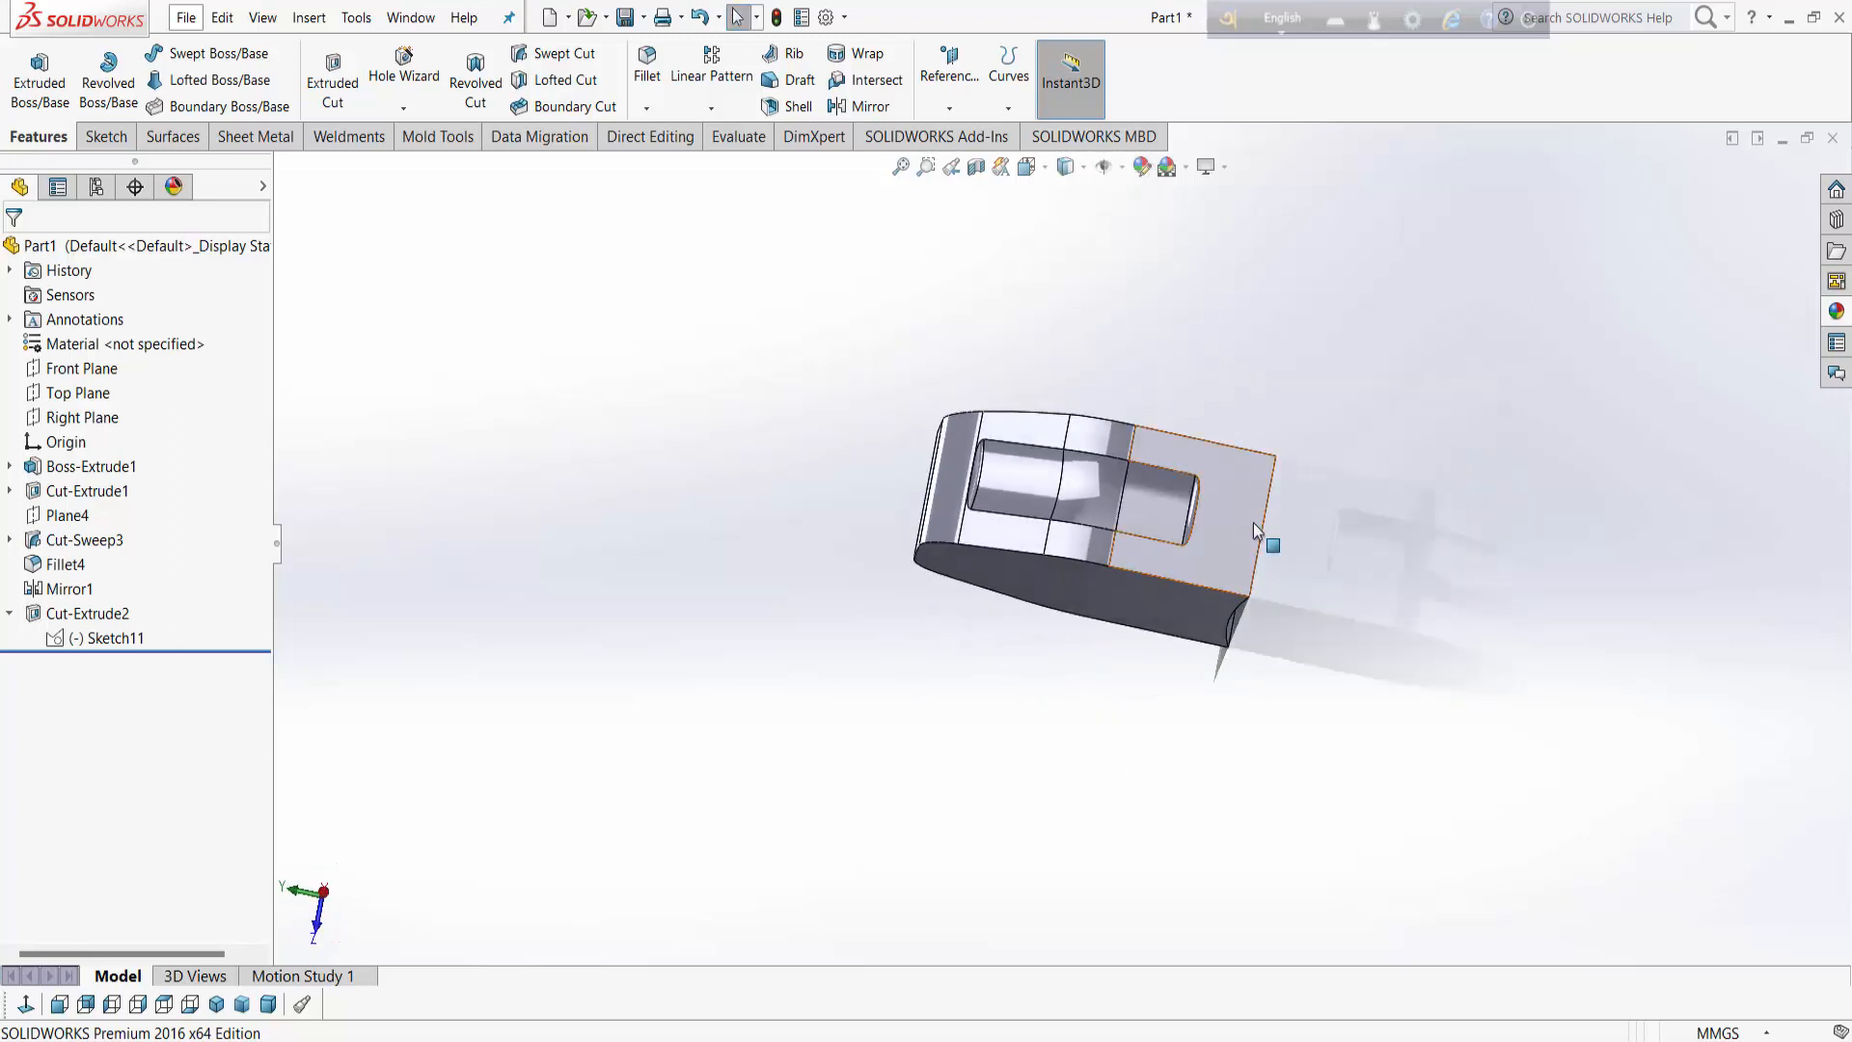
right_click(1259, 521)
click(1356, 469)
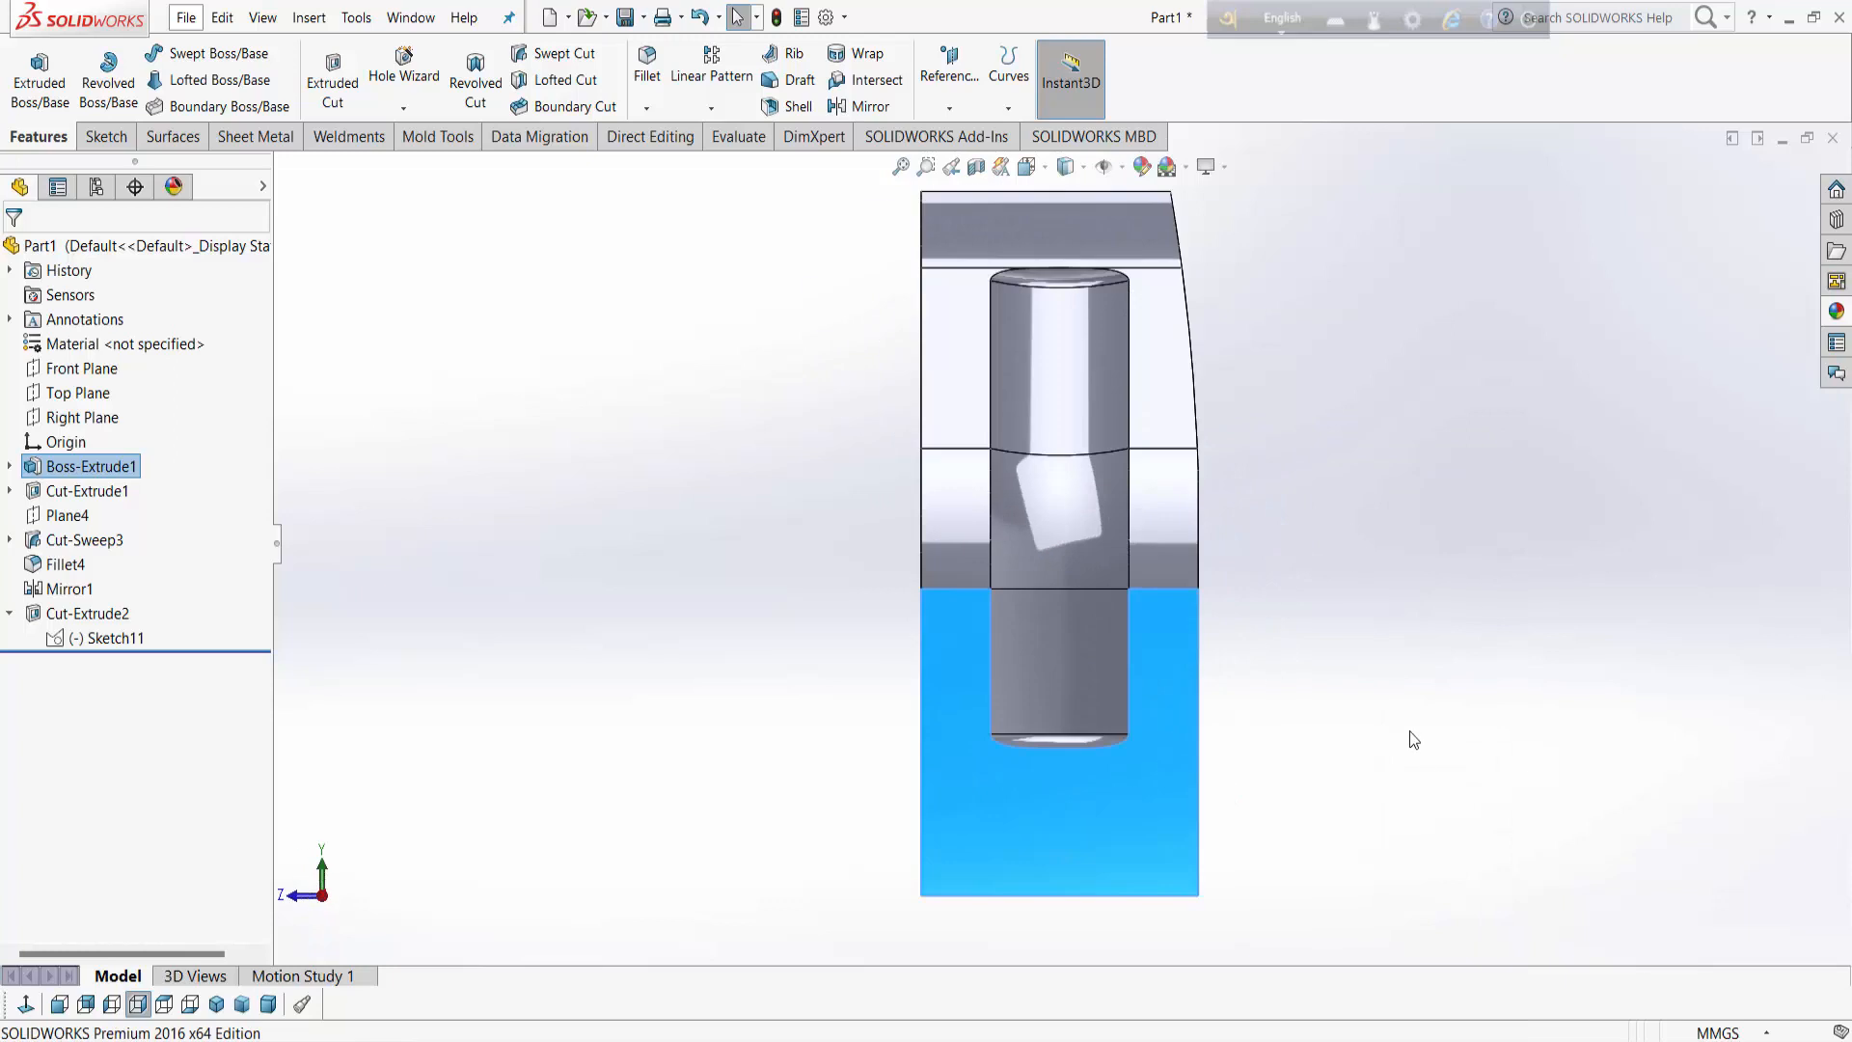
middle_drag(1364, 889, 1074, 662)
right_click(1074, 664)
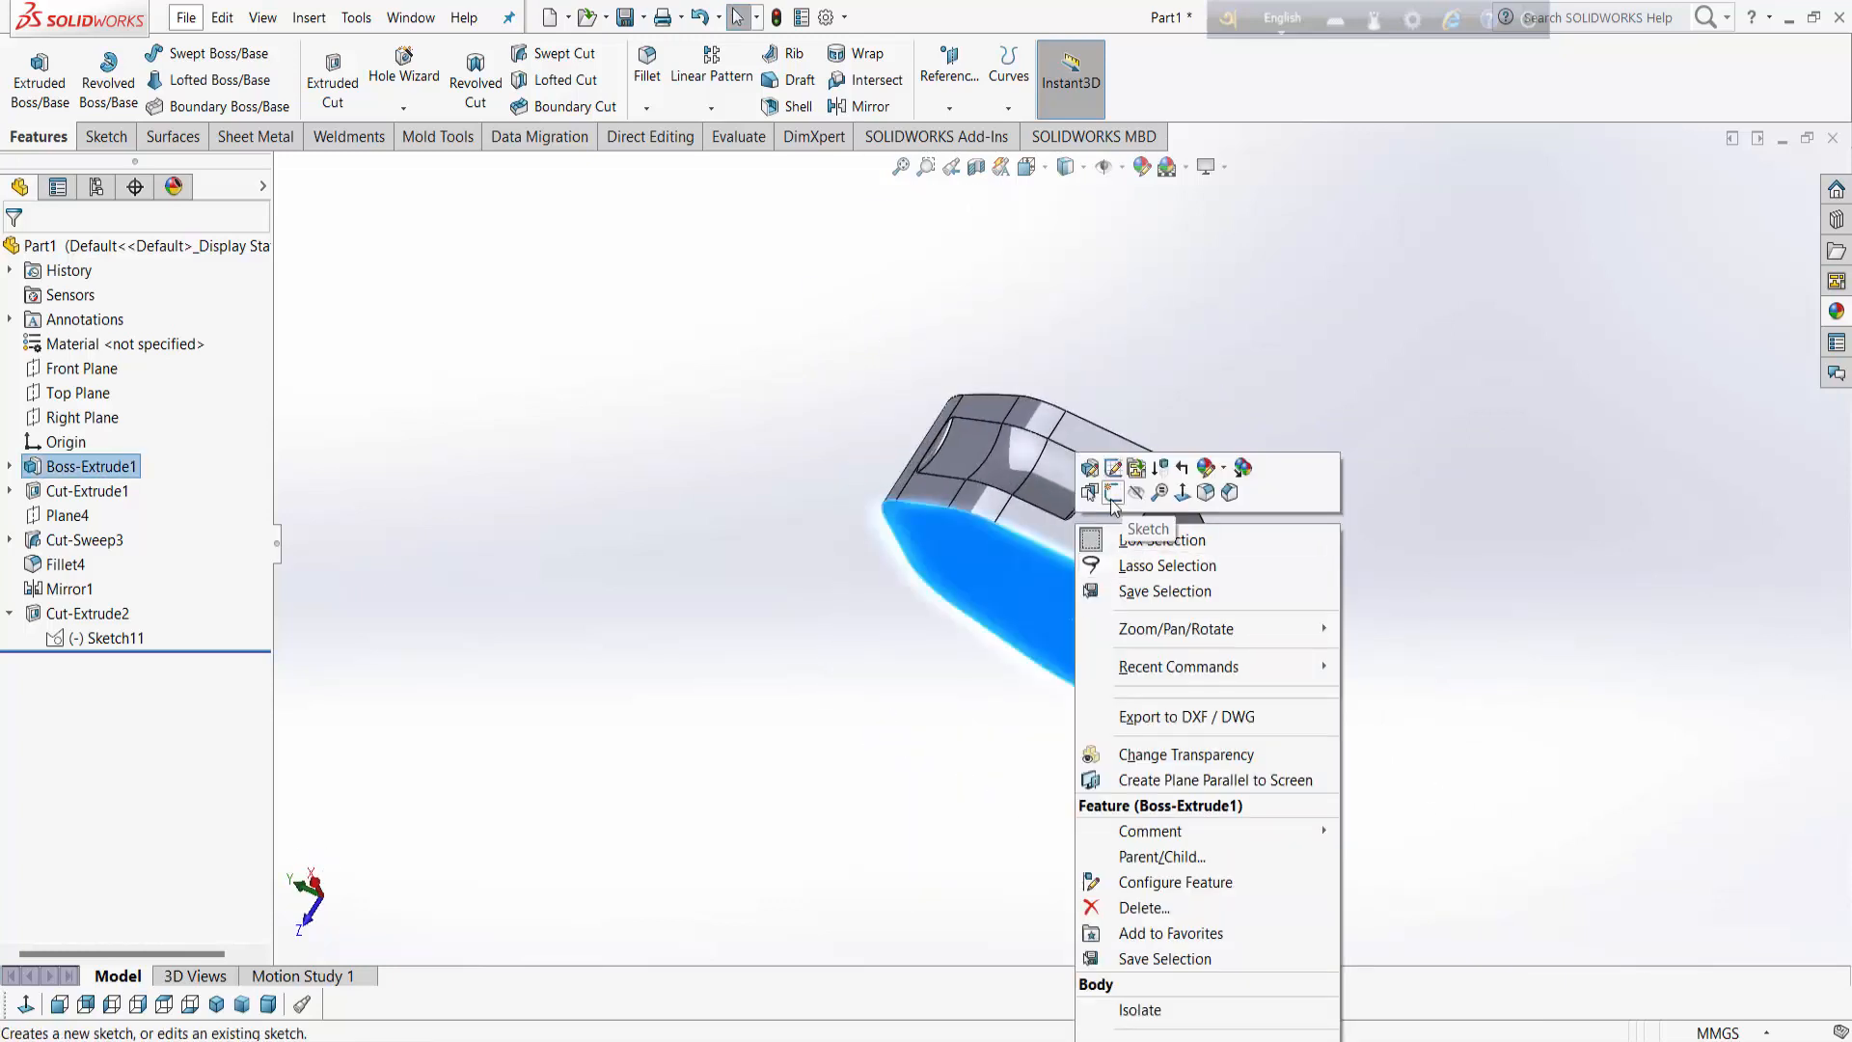
click(1109, 490)
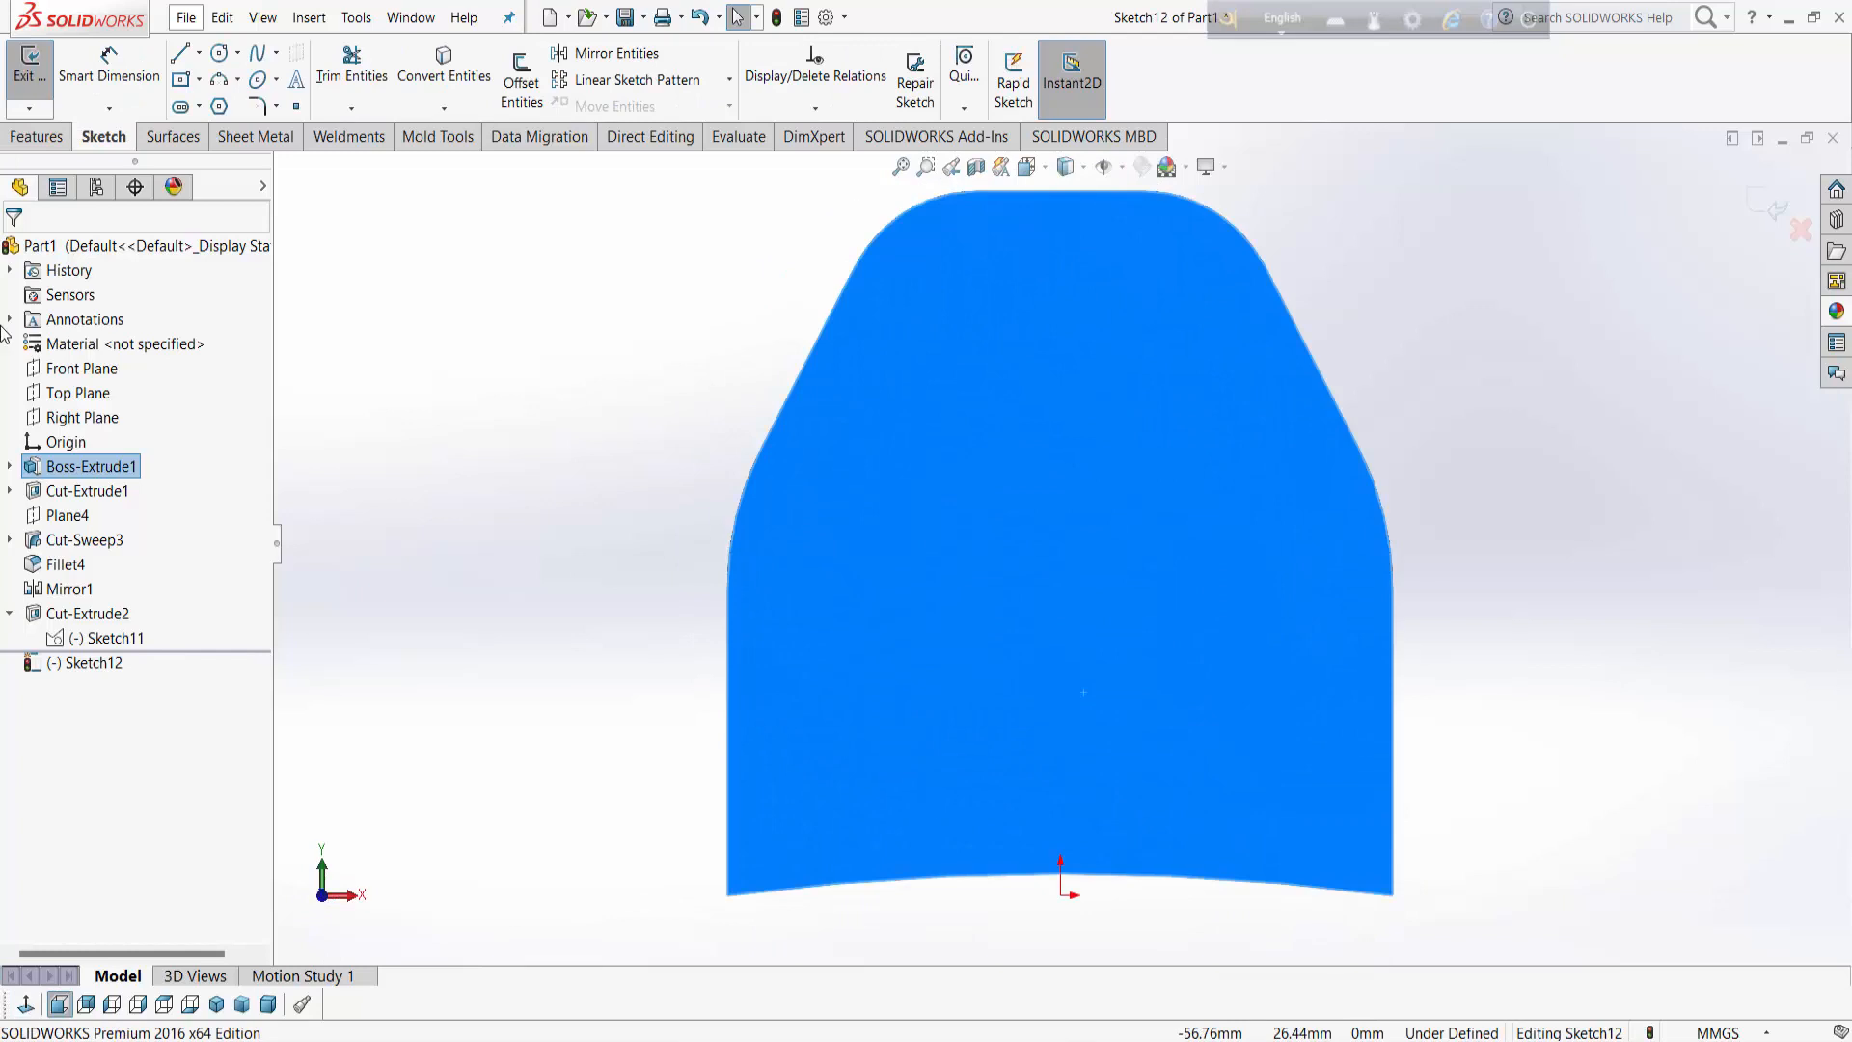
Step: Draw a vertical centerline 46.5 mm long from the midpoint of the curved bottom edge to the midpoint of the top edge
click(200, 55)
click(231, 103)
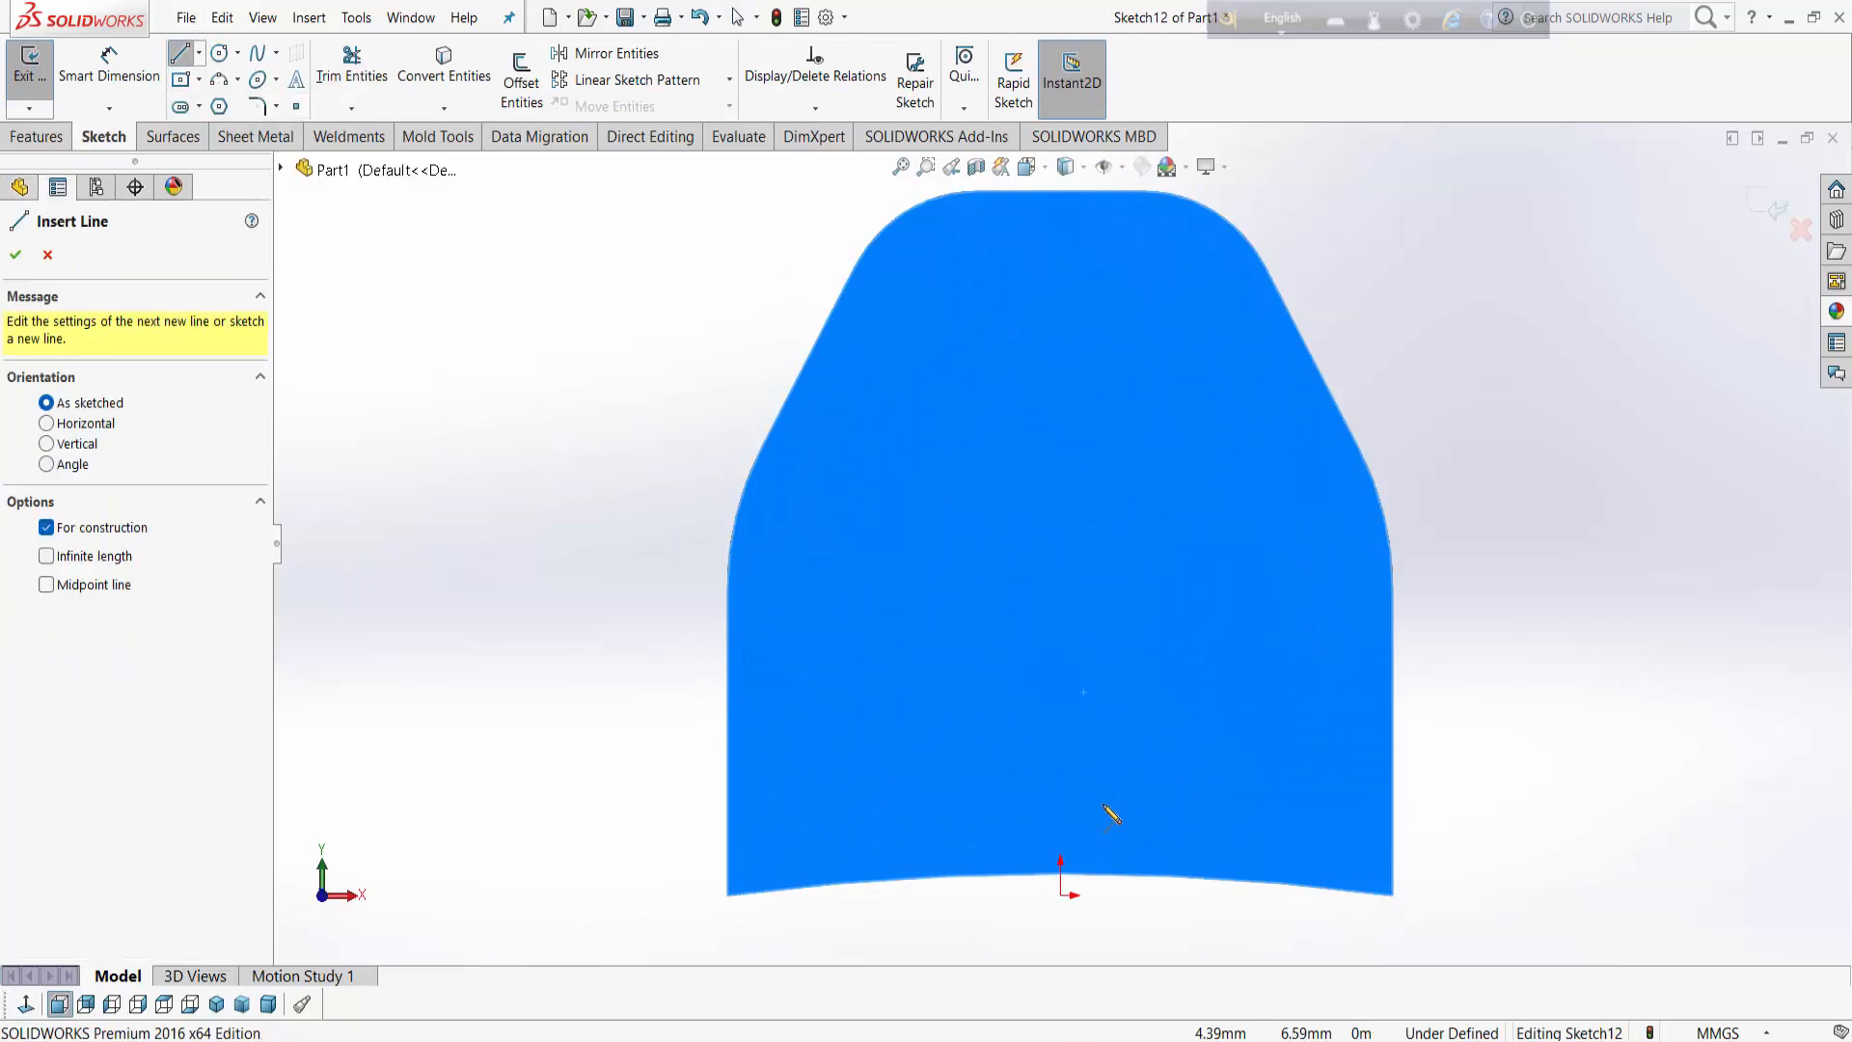
click(1061, 873)
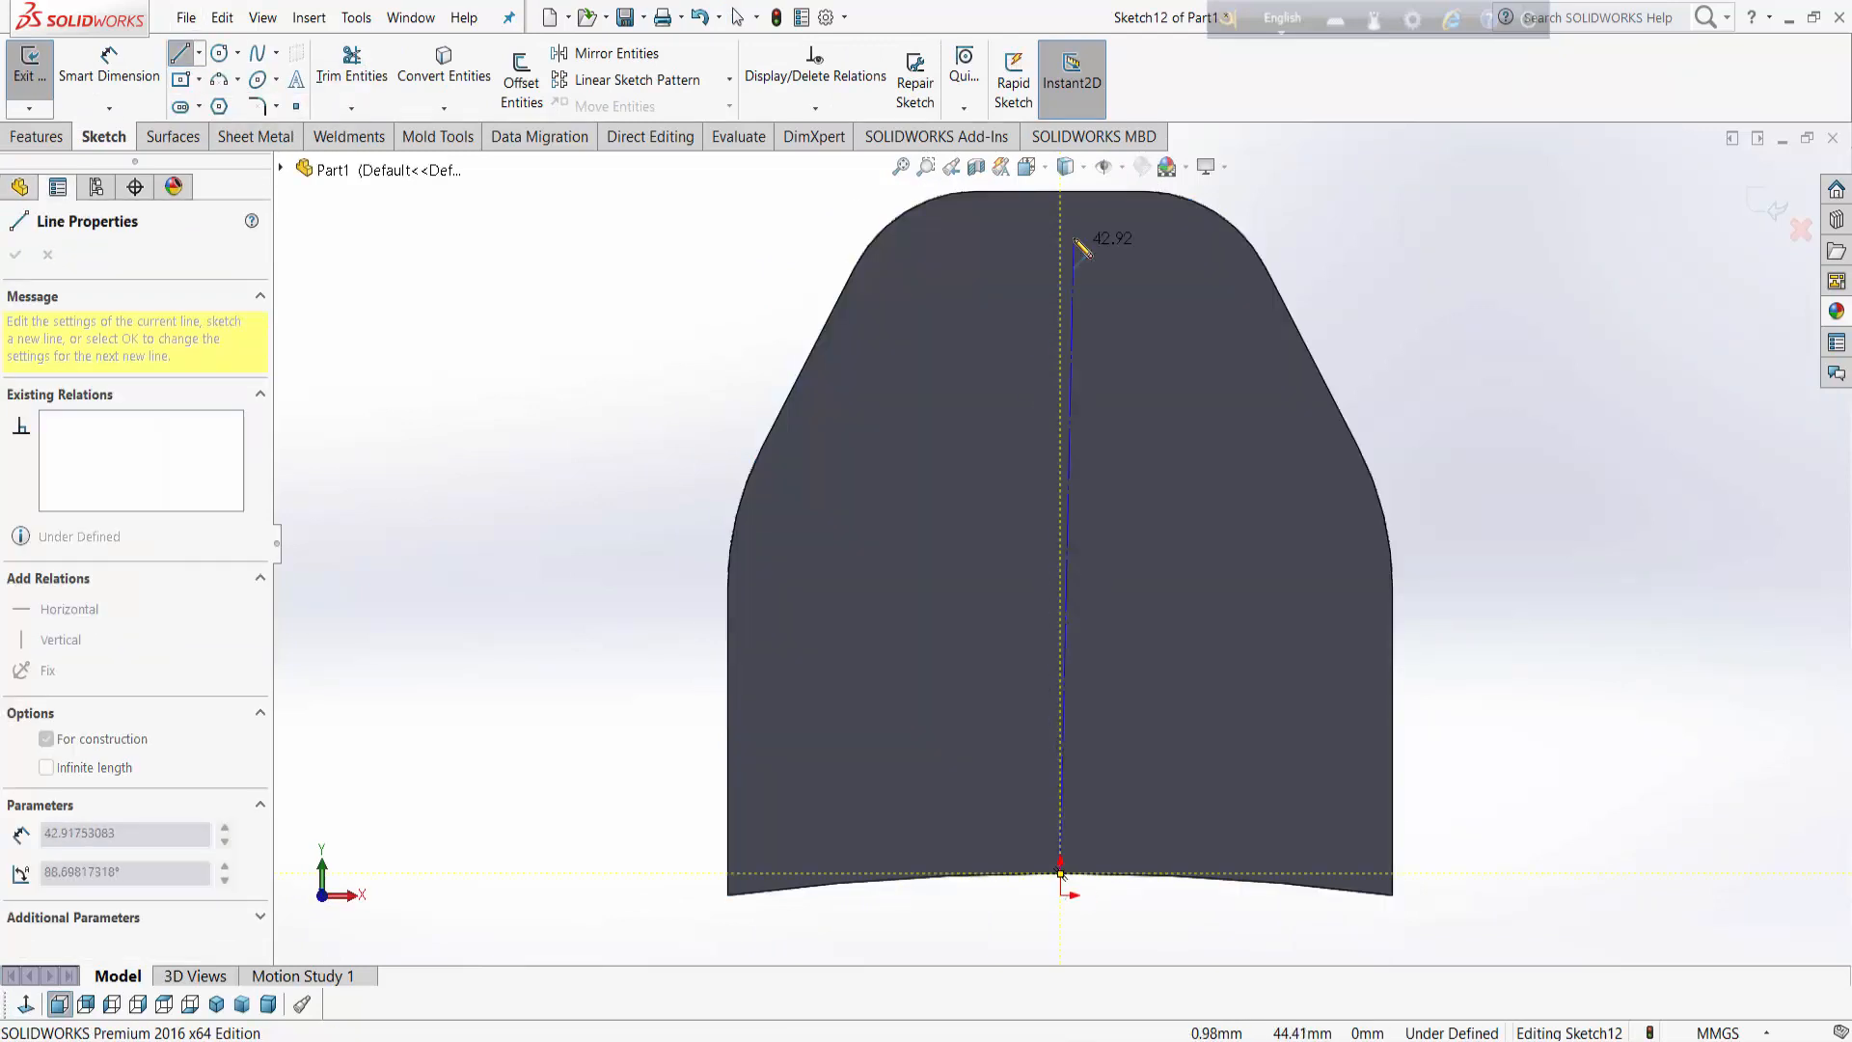
click(1061, 191)
right_click(1061, 191)
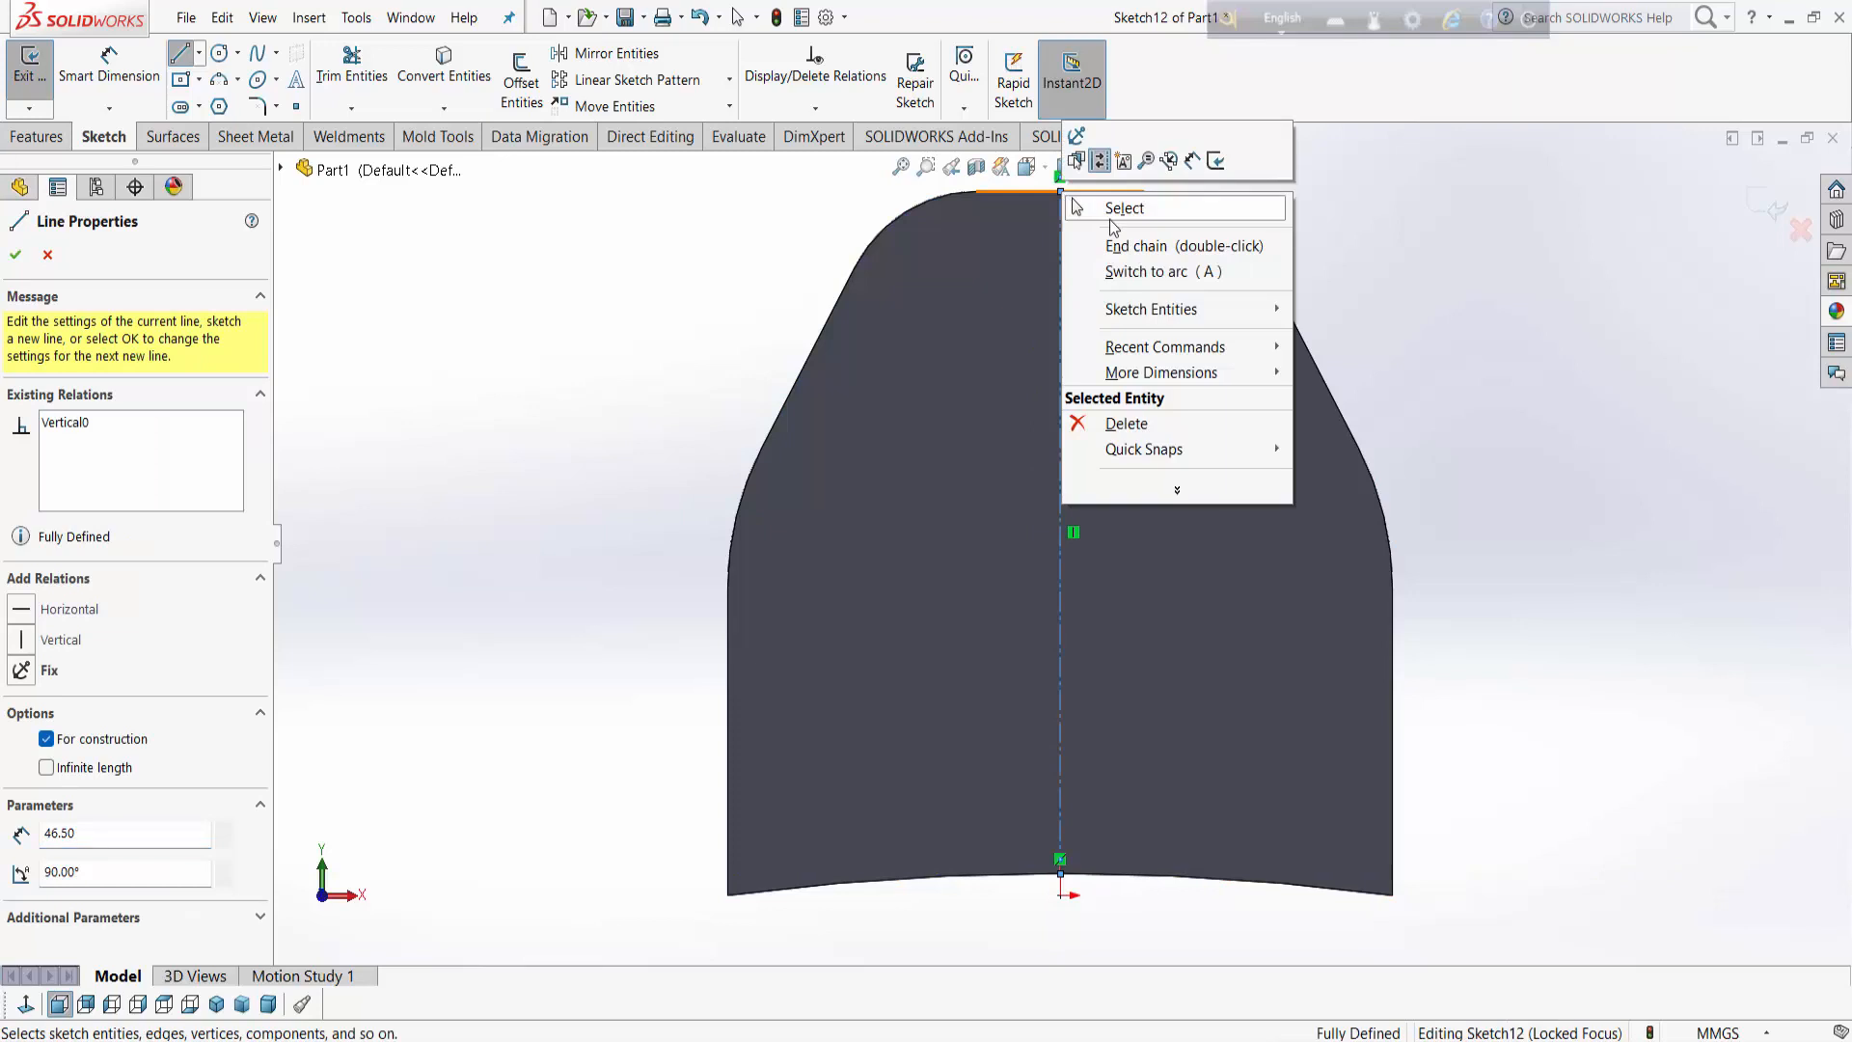
click(1235, 206)
Step: Draw a center rectangle about 6.3 mm by 5.3 mm on the lower part of the face, left of the centerline
click(181, 79)
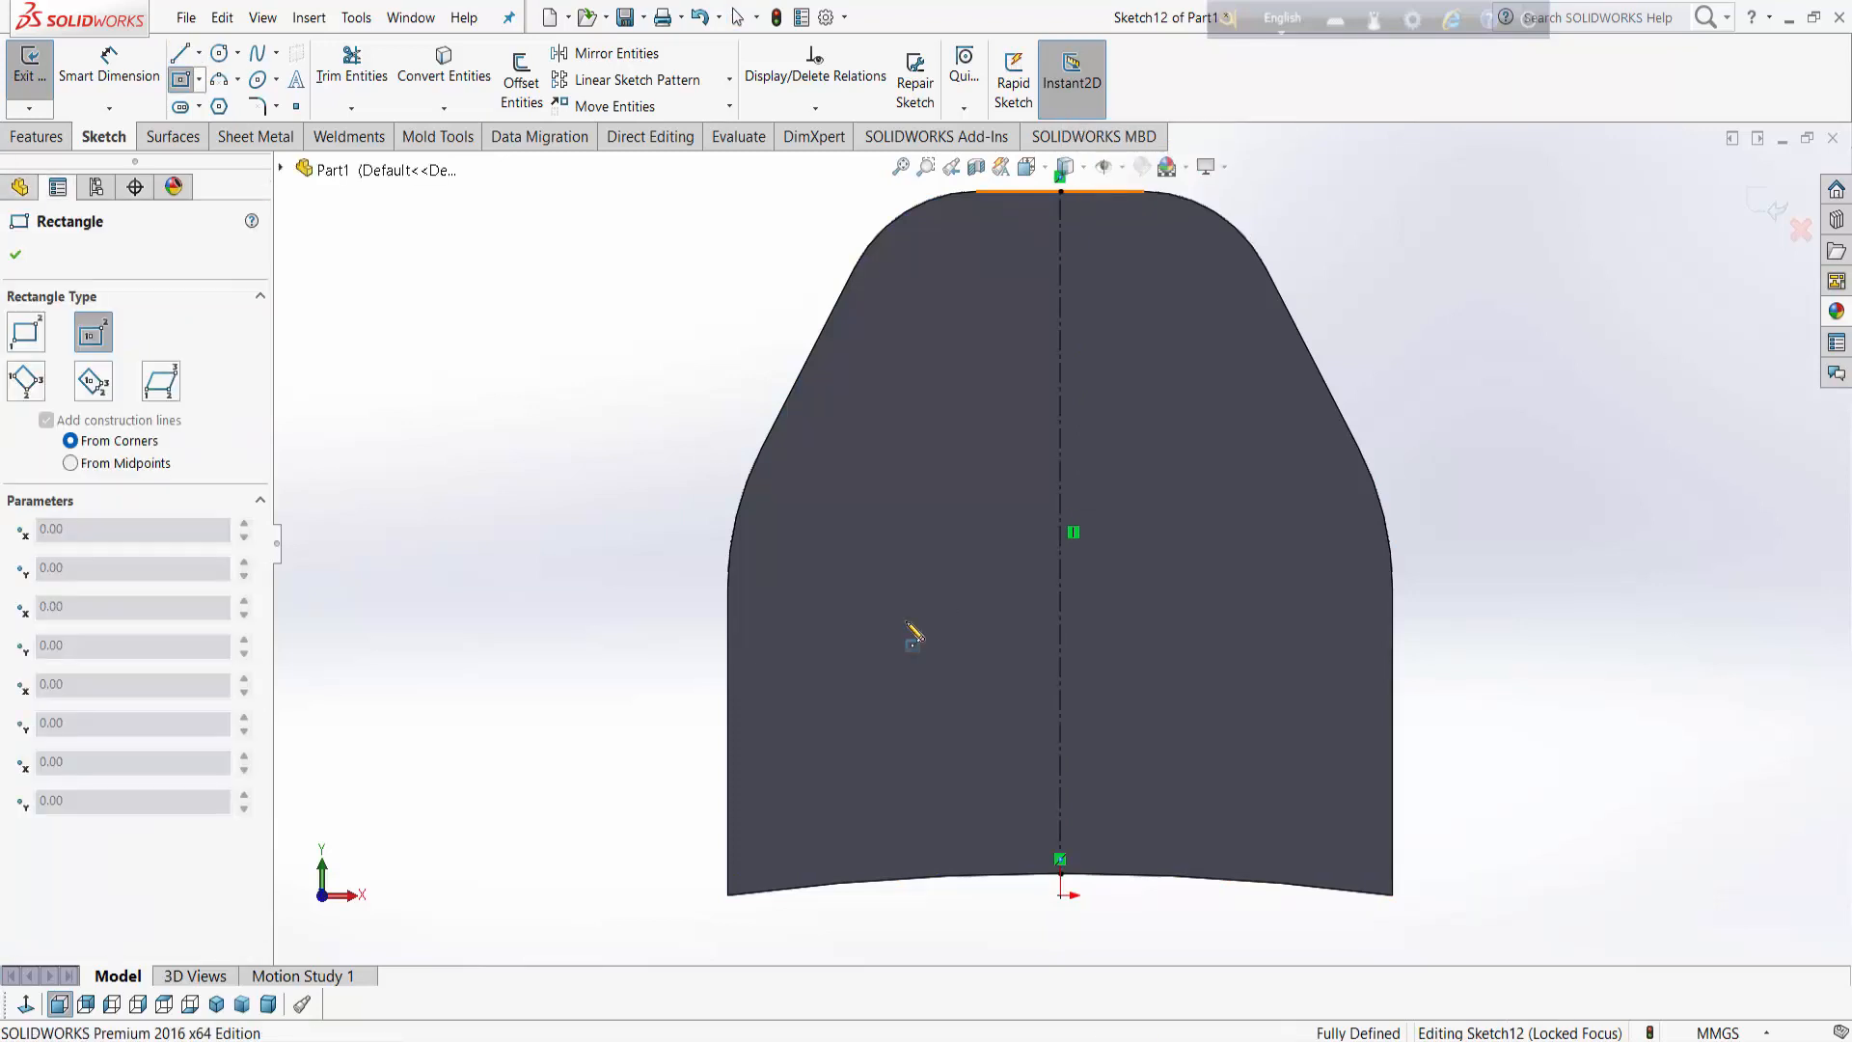
click(893, 682)
click(937, 720)
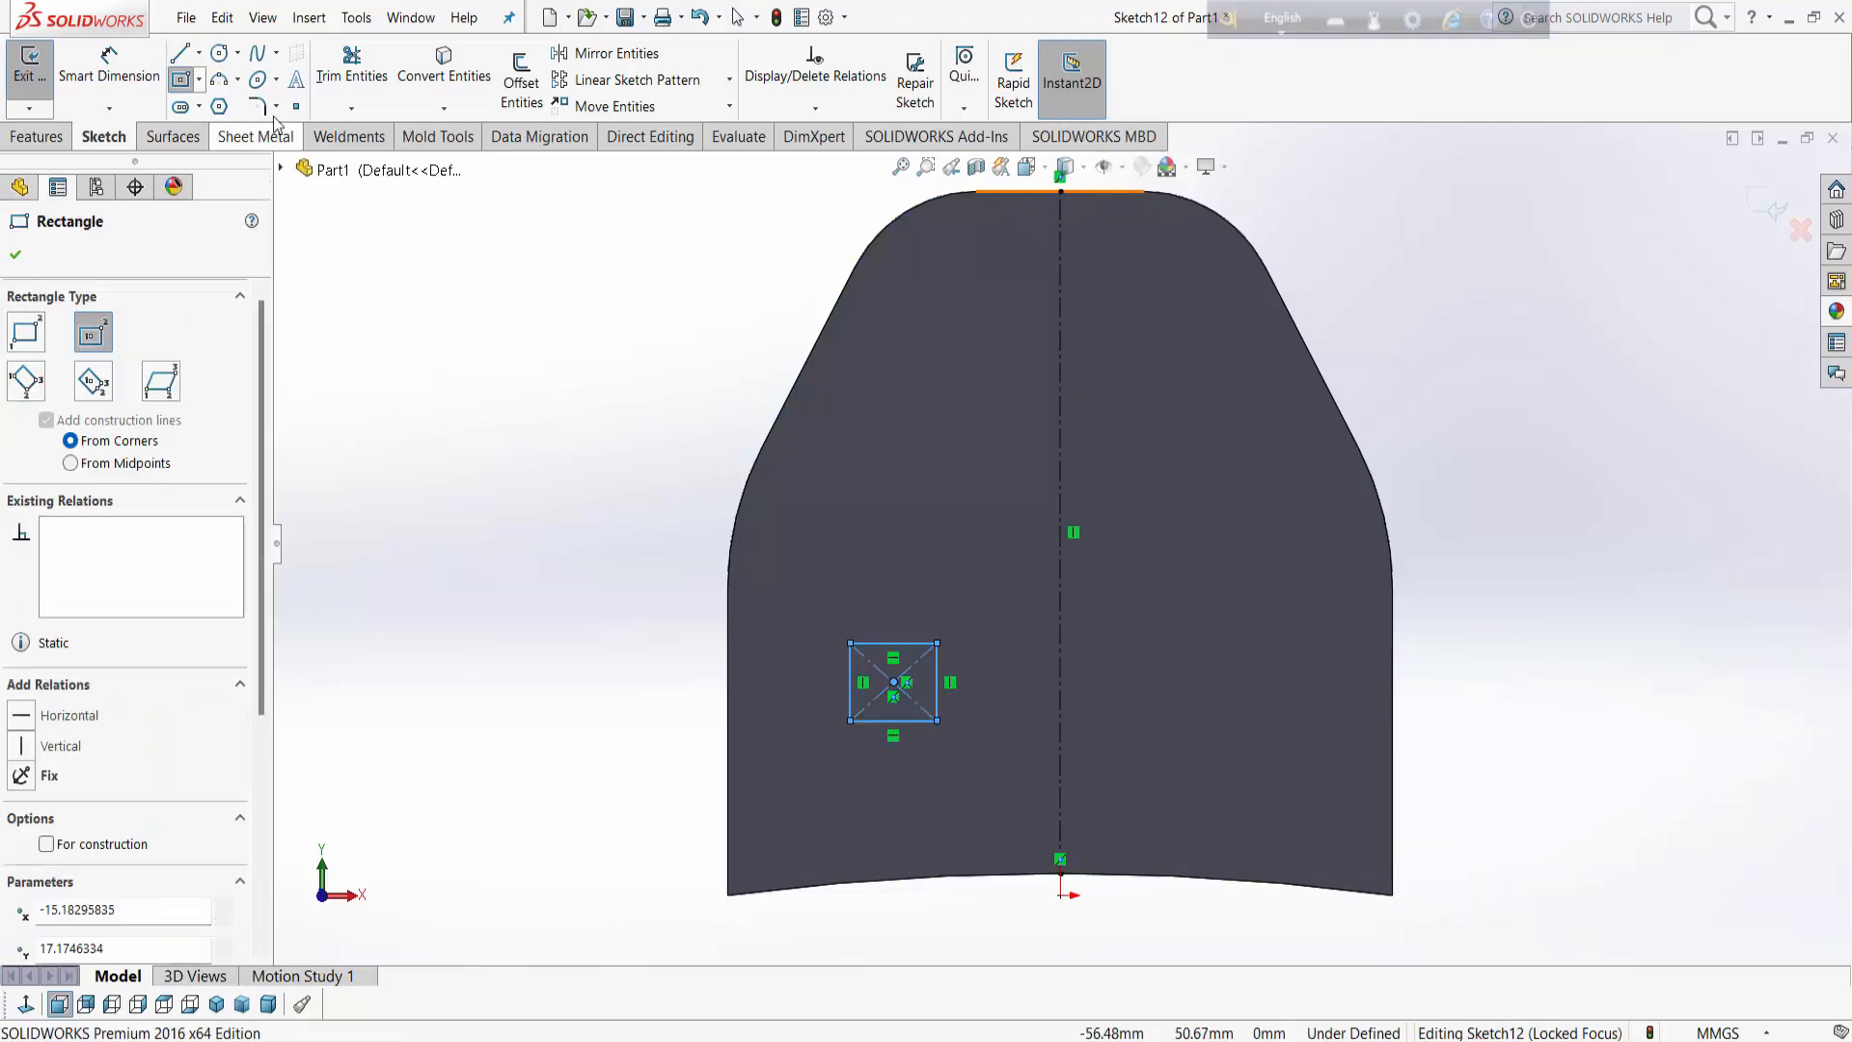
key(Escape)
Step: Dimension the rectangle's bottom side 10 mm above the centerline's lower endpoint
click(113, 87)
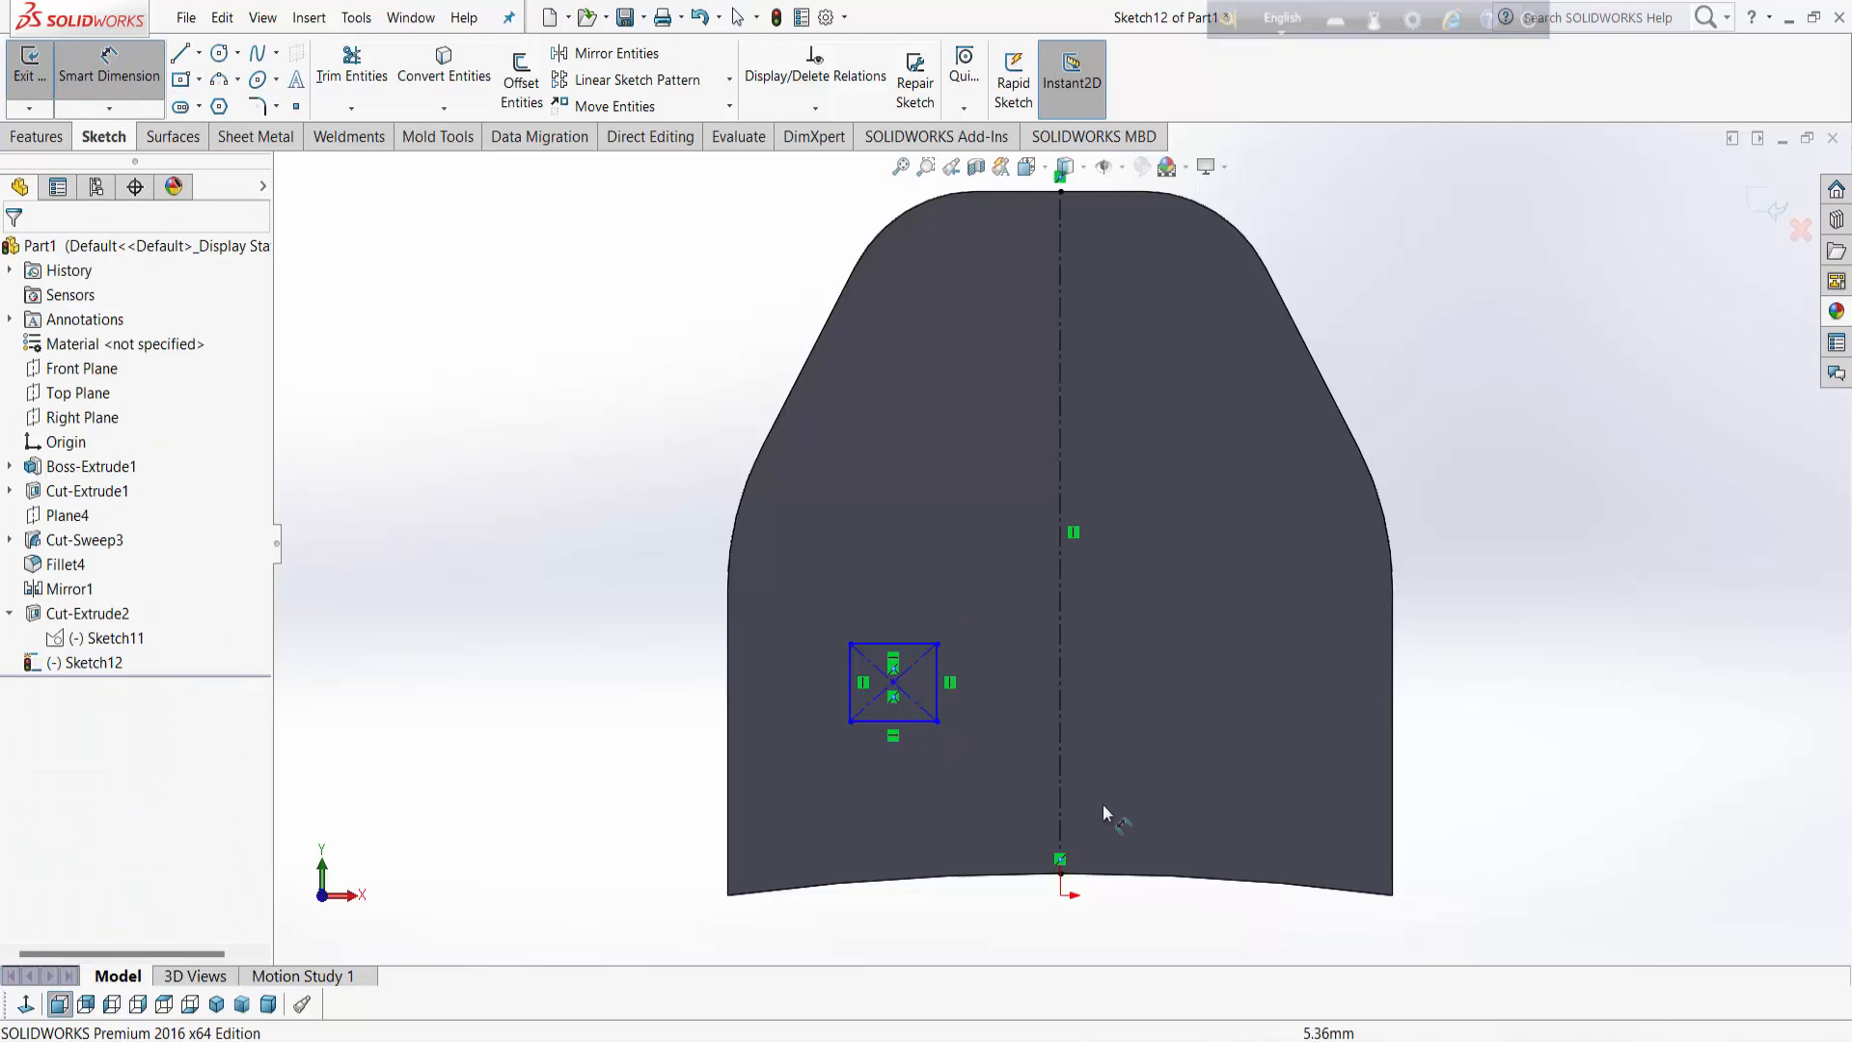
click(882, 728)
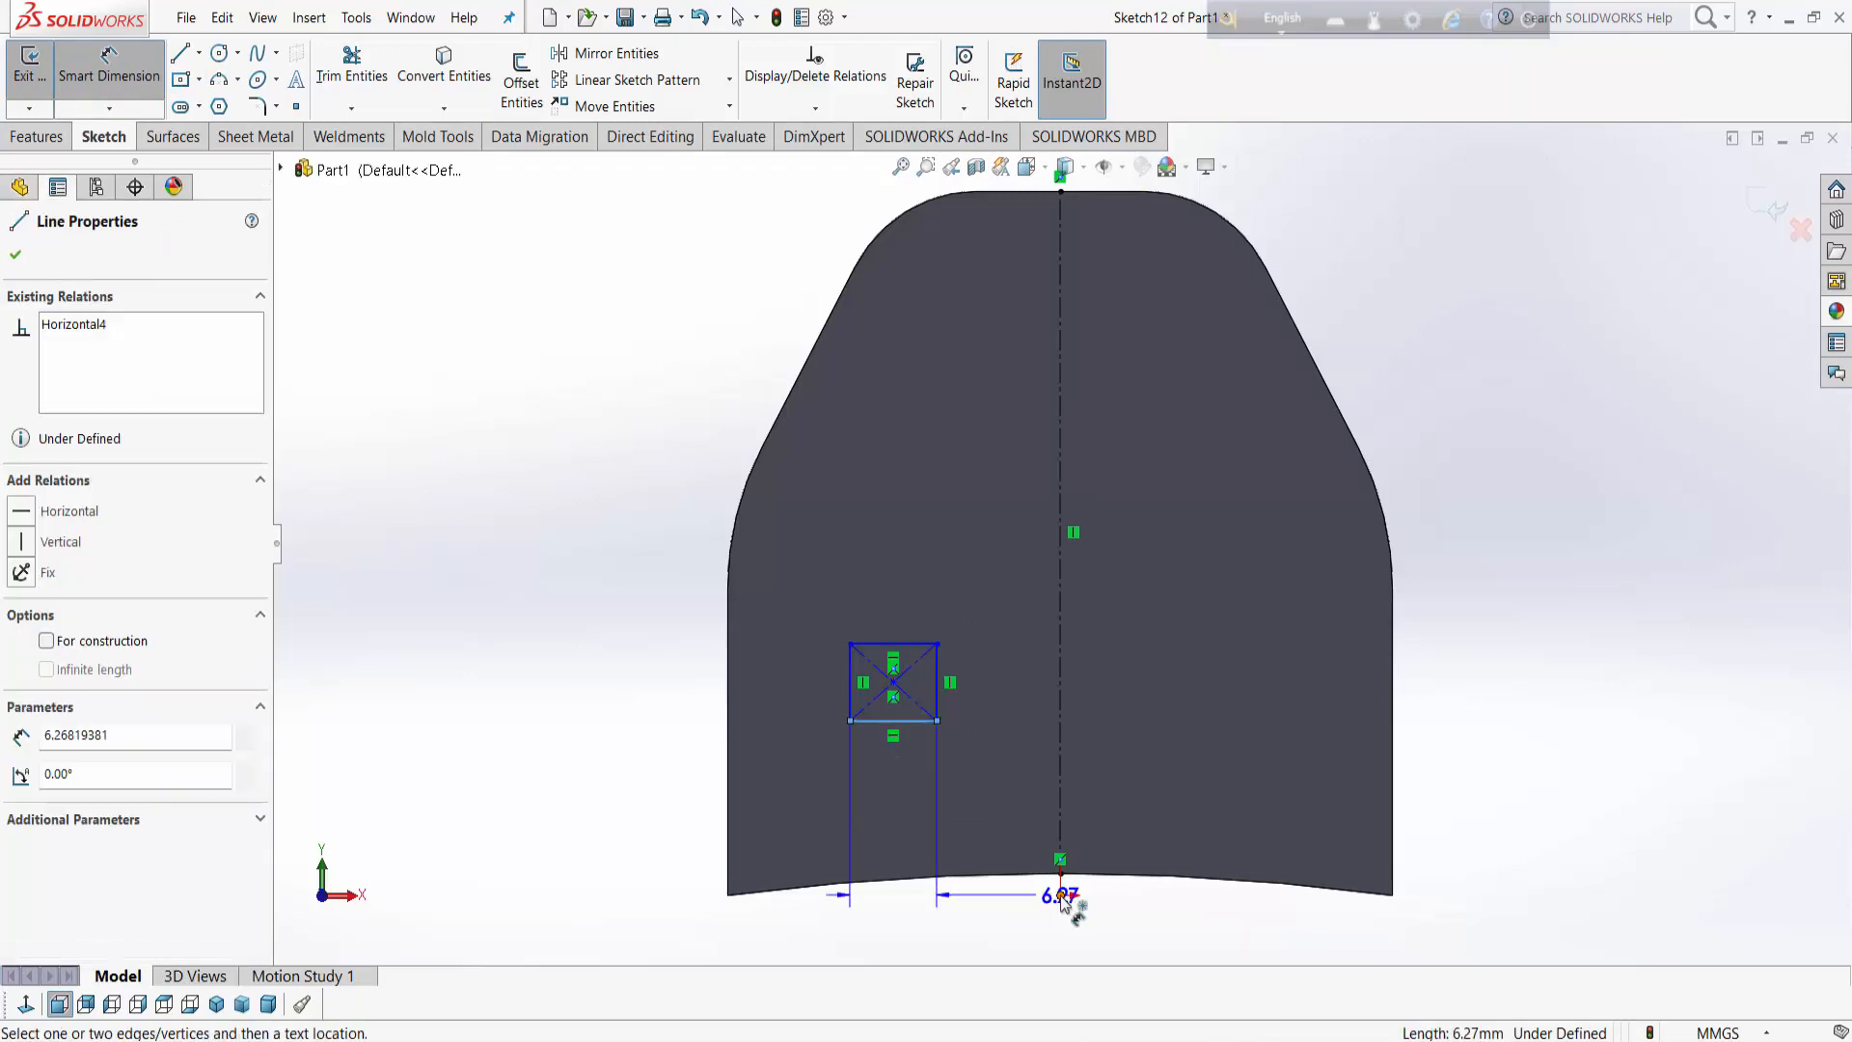
click(1060, 874)
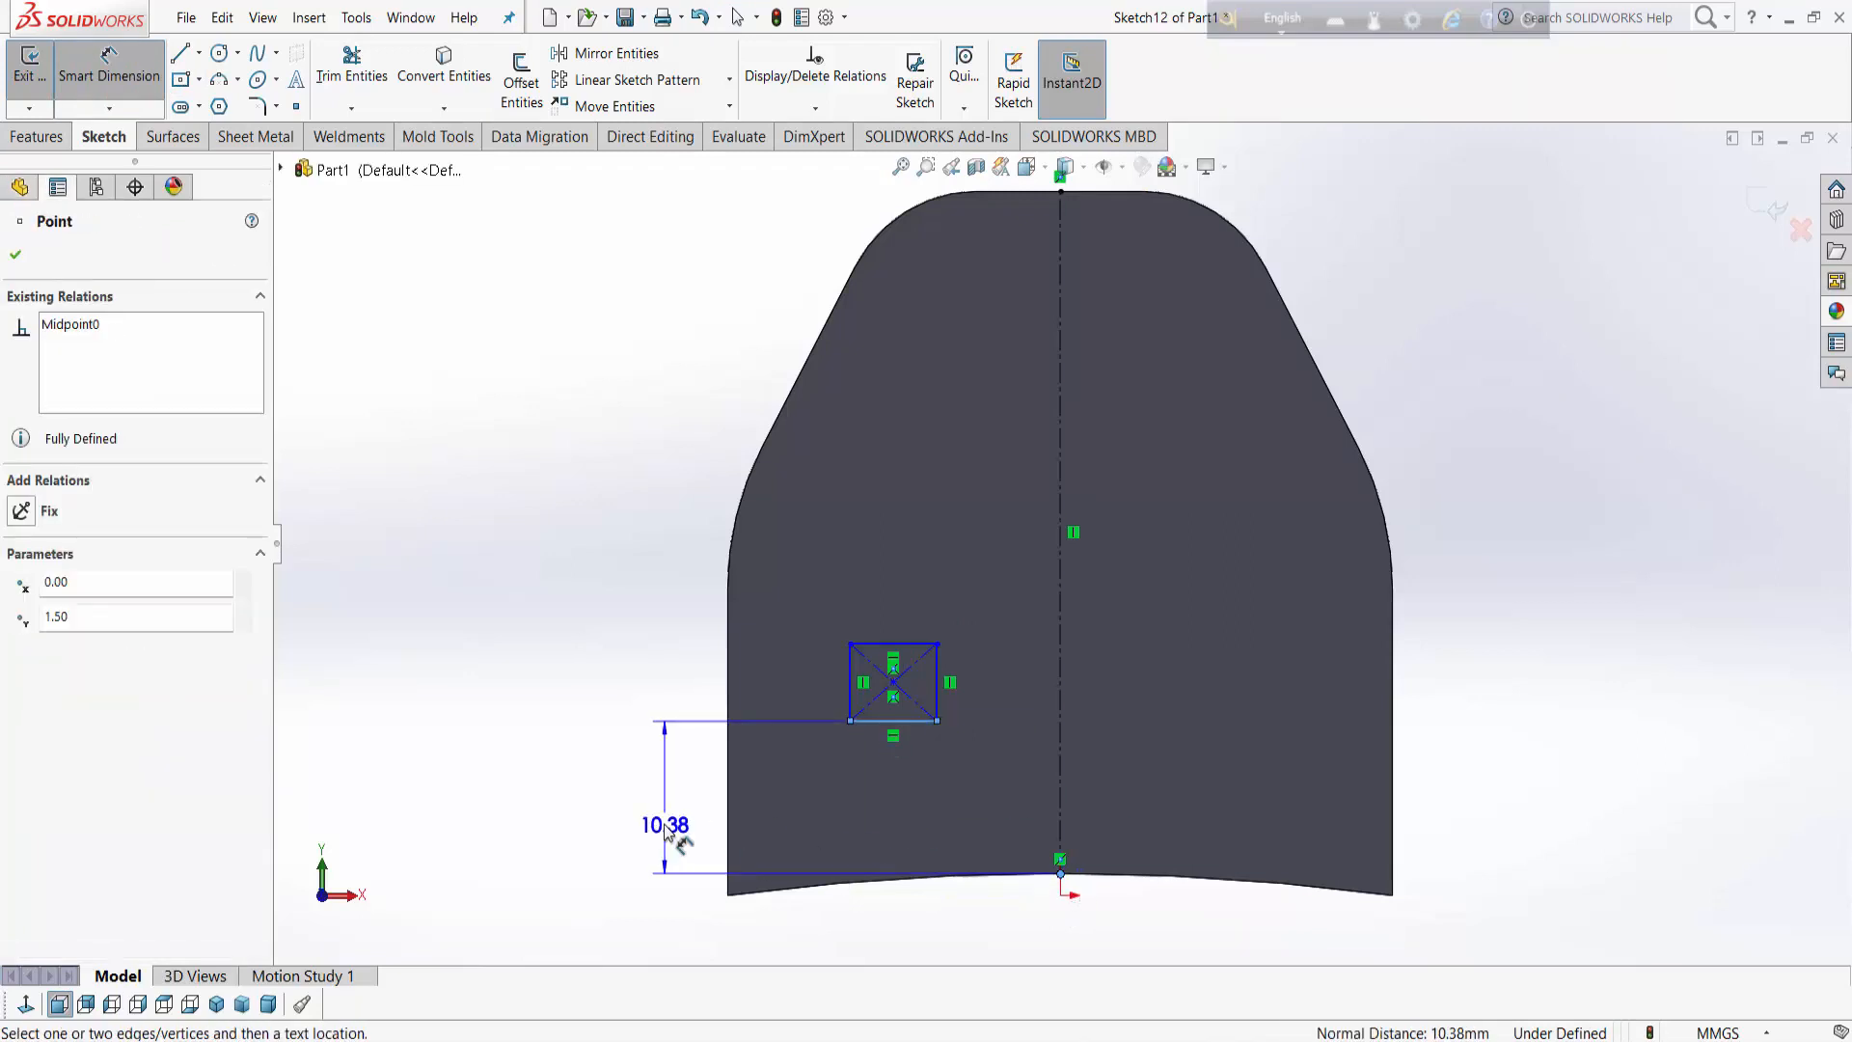
click(641, 810)
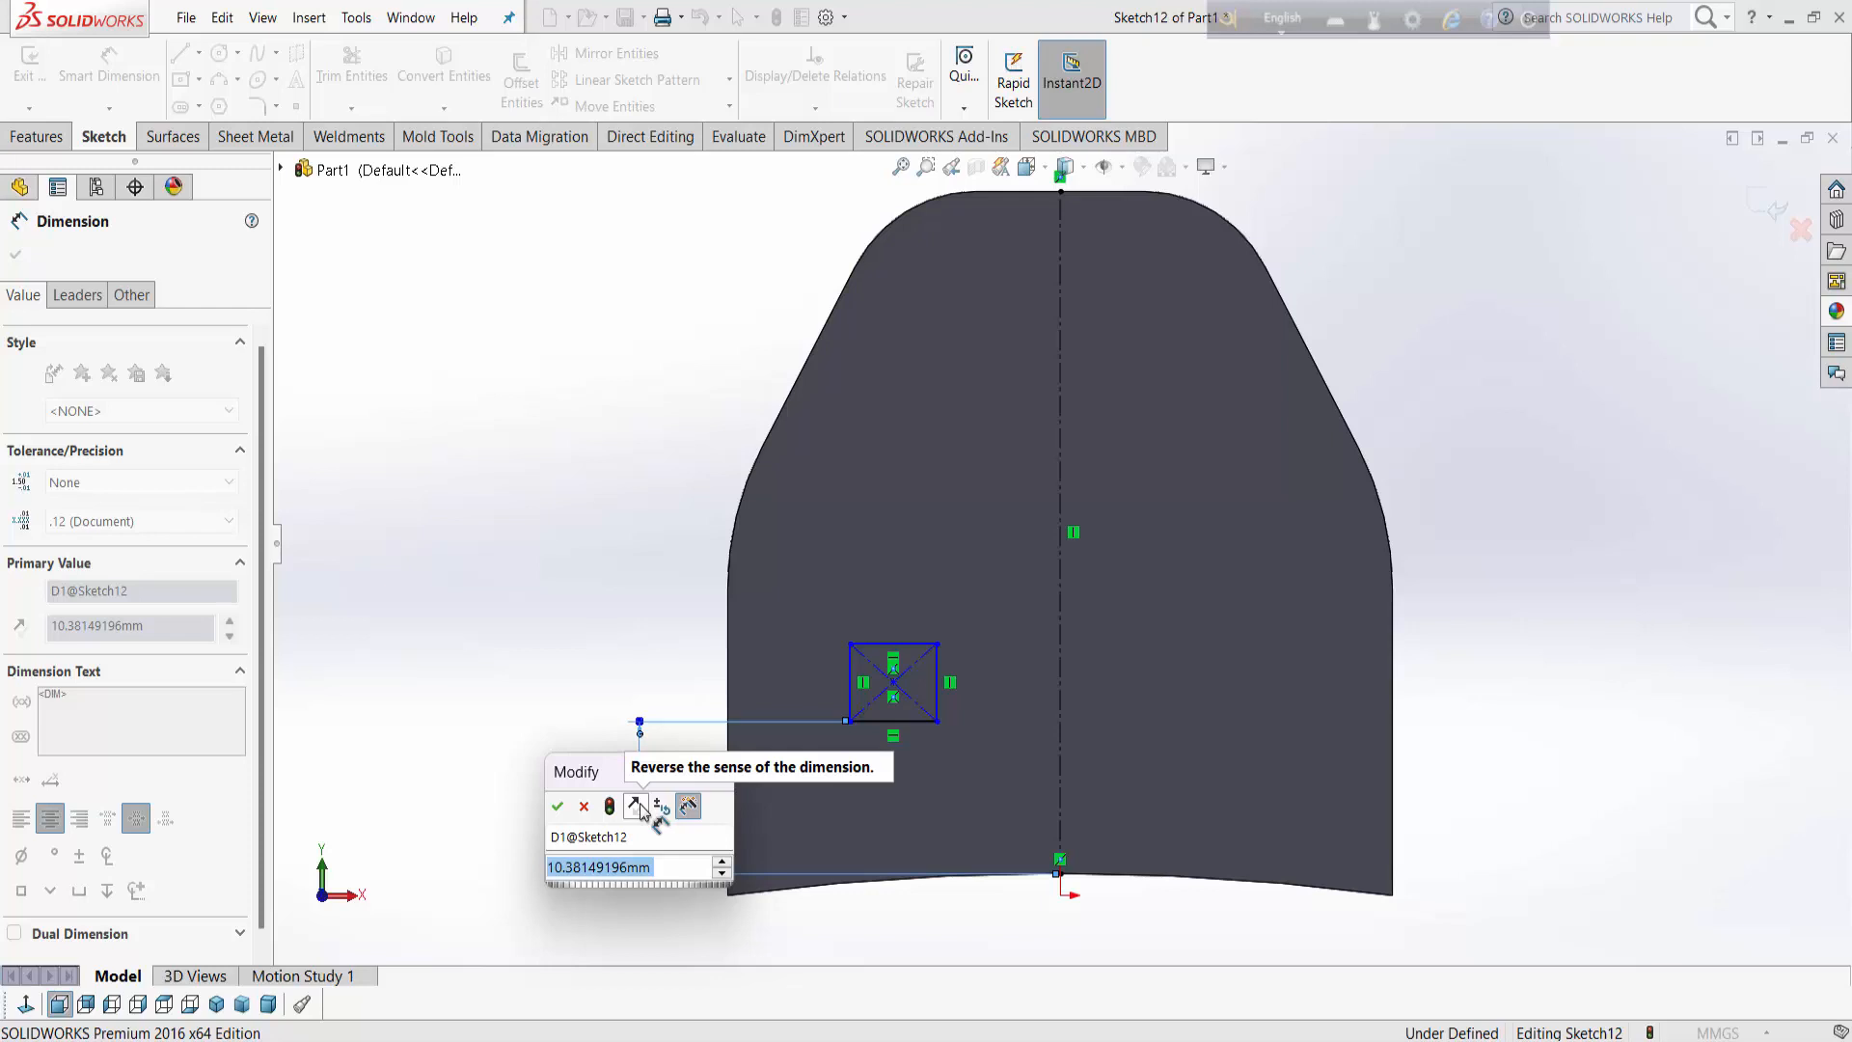
text(10)
key(Return)
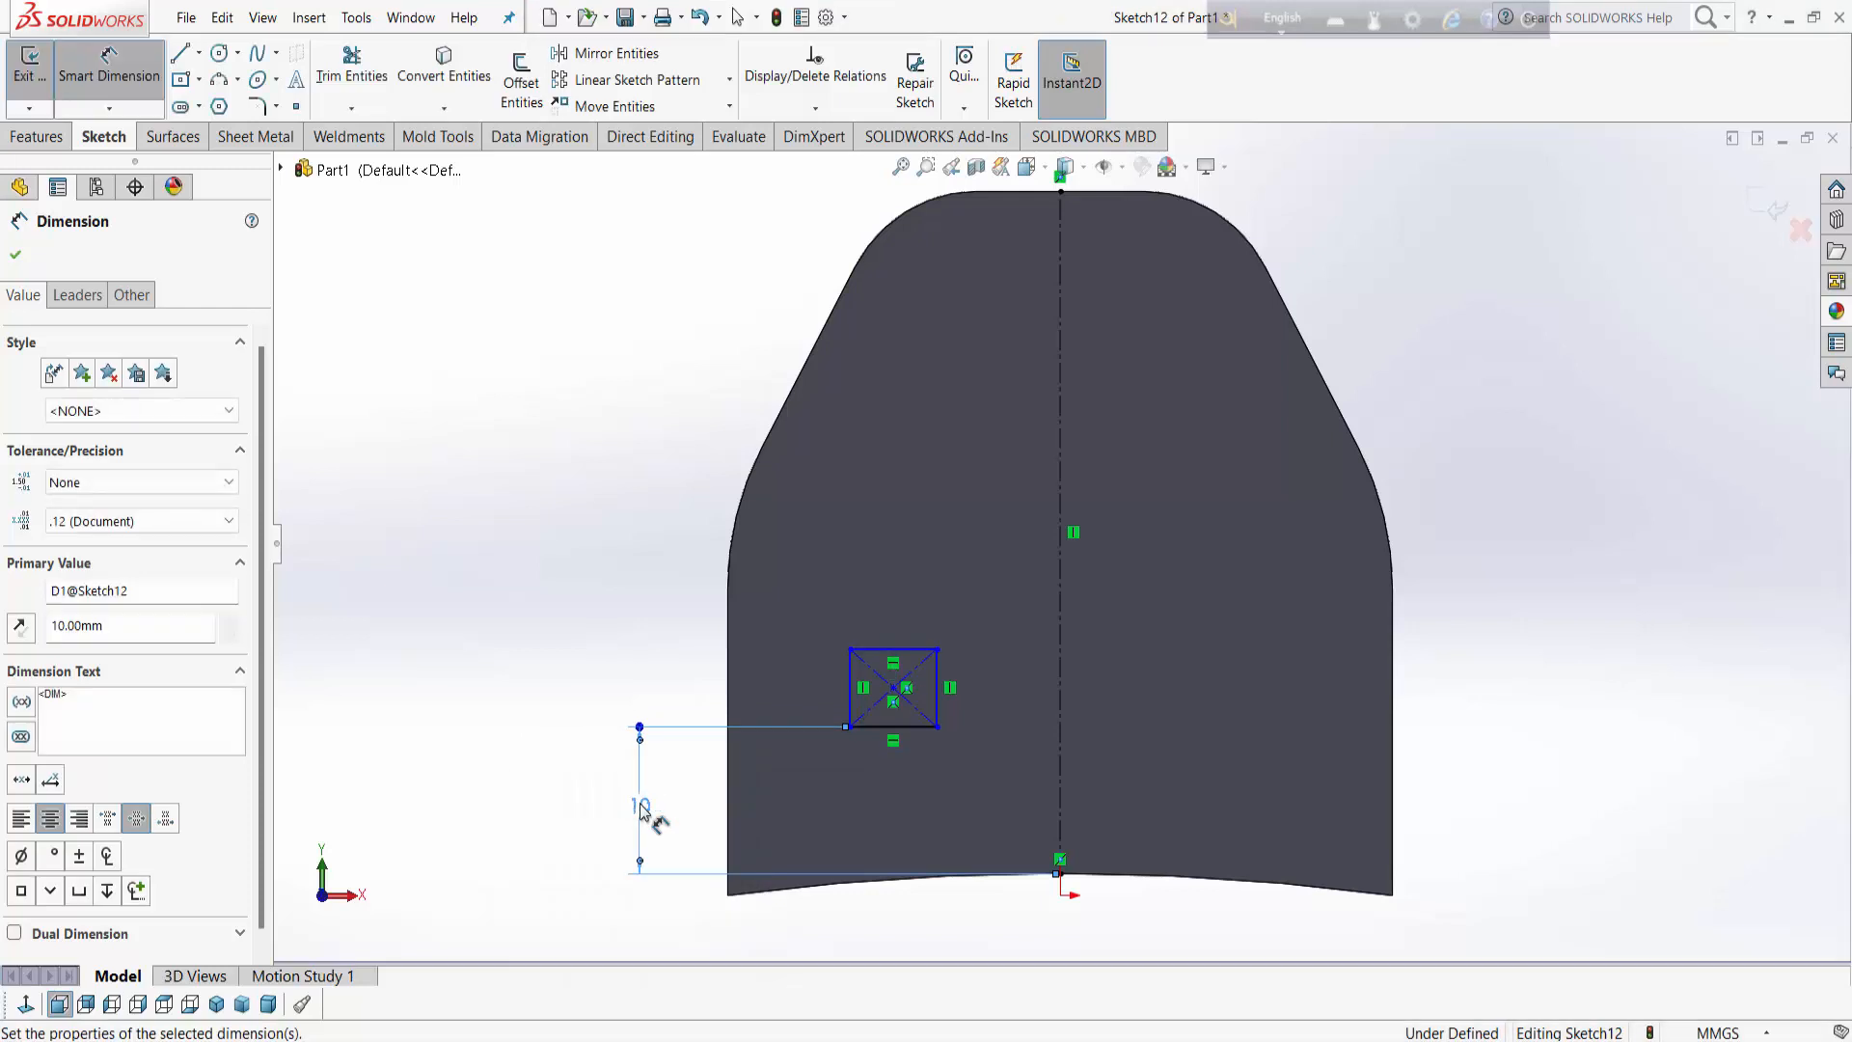
Step: Dimension the rectangle's left side from the body's straight left edge, with a final distance of 11 mm
click(849, 695)
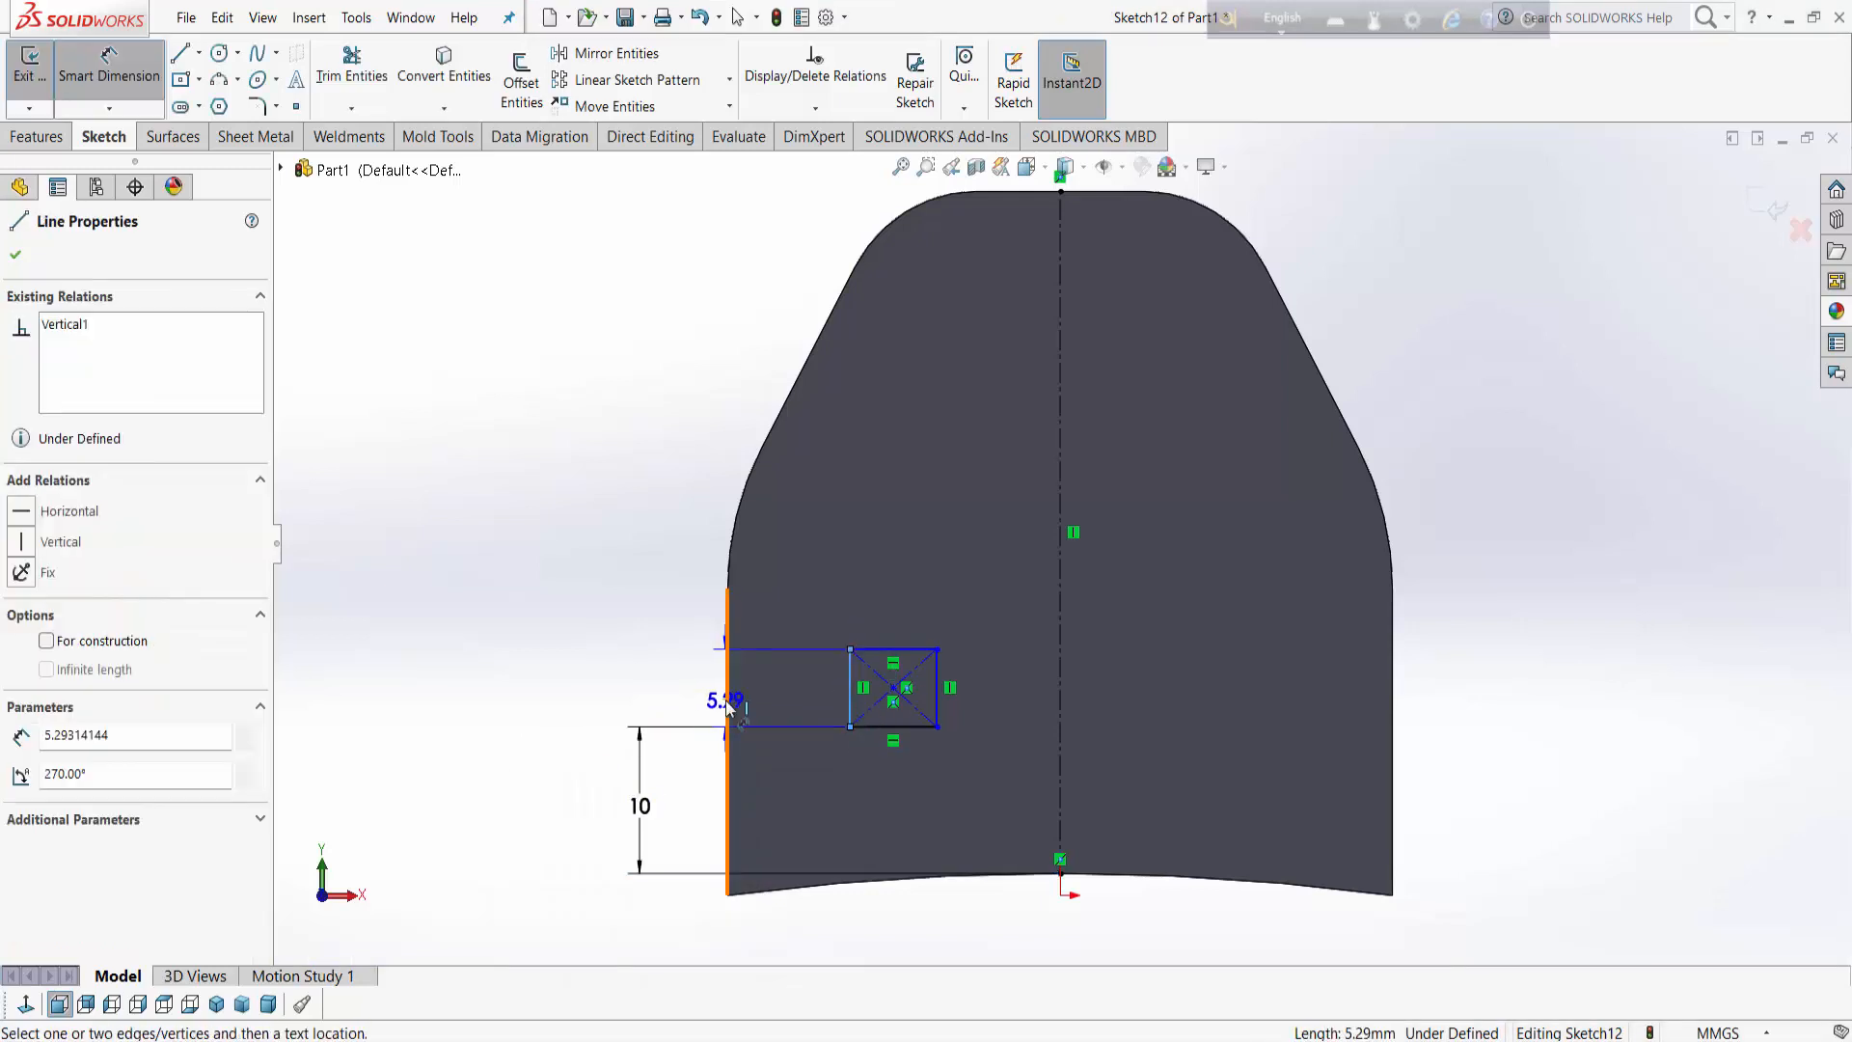
click(728, 706)
click(643, 598)
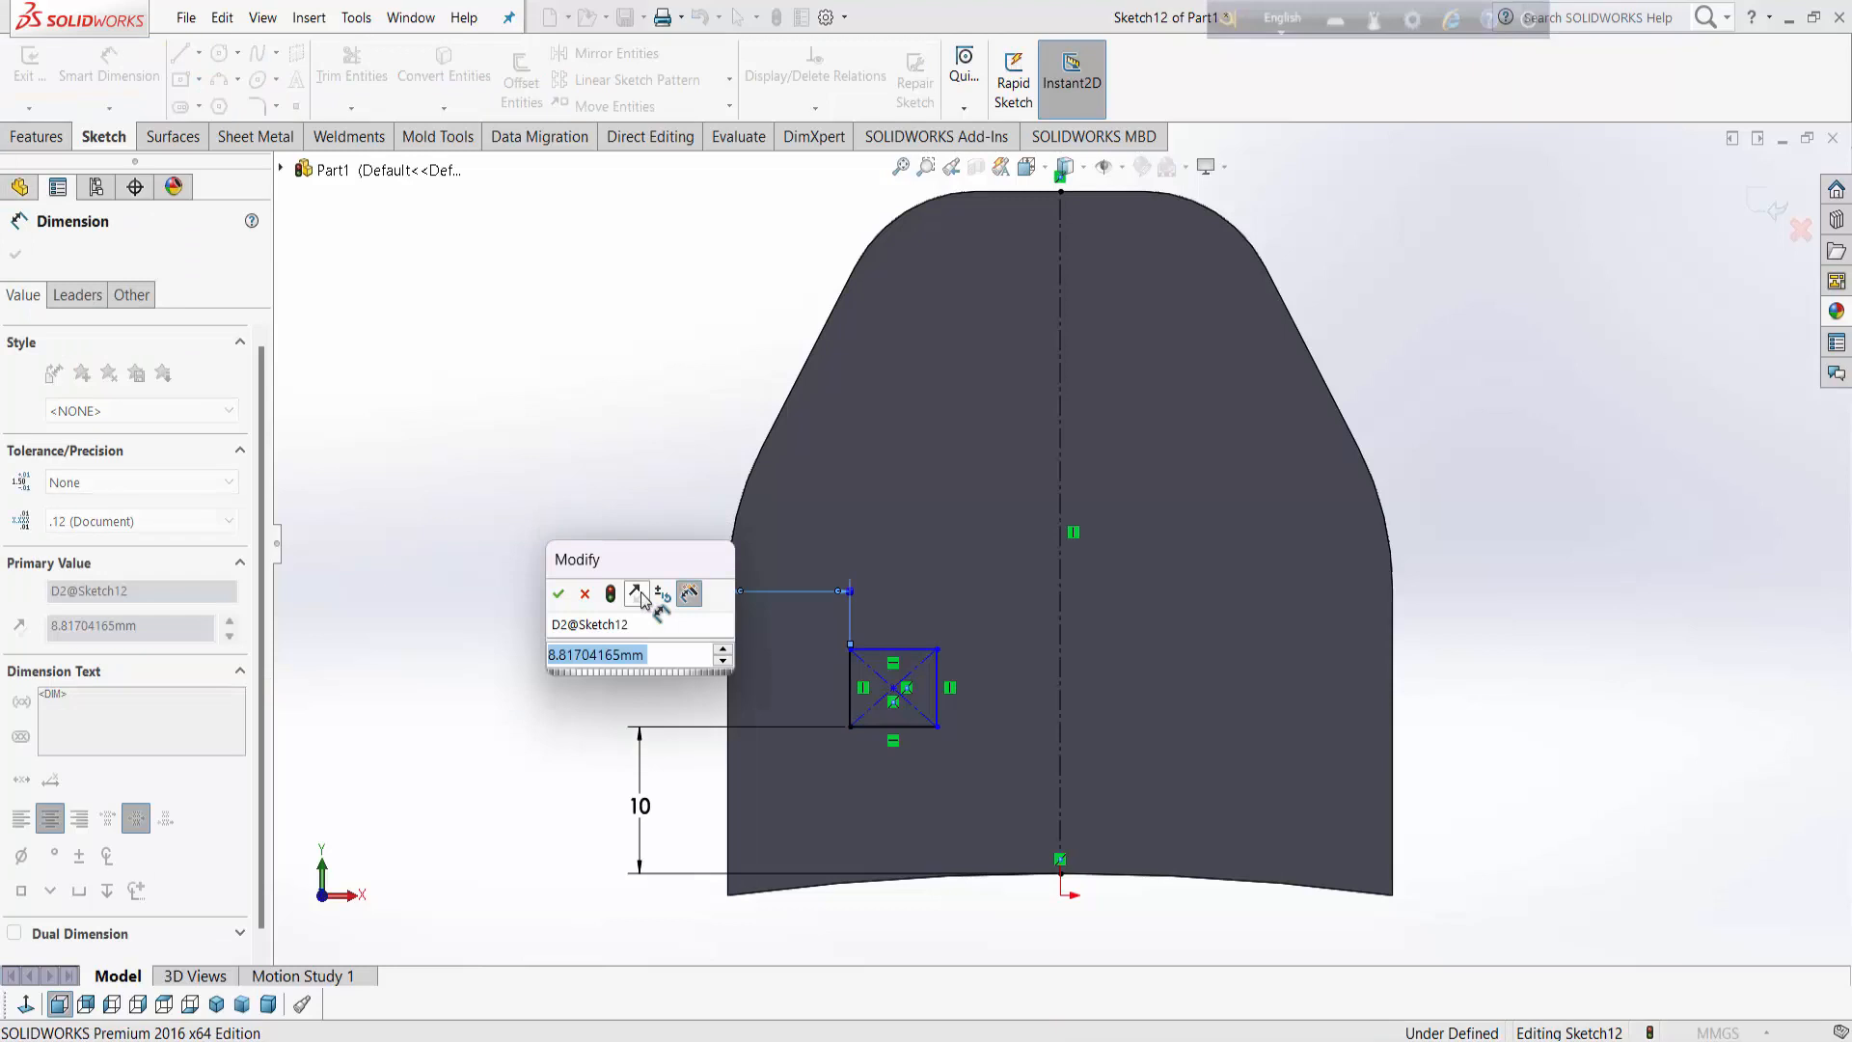
text(12)
key(Return)
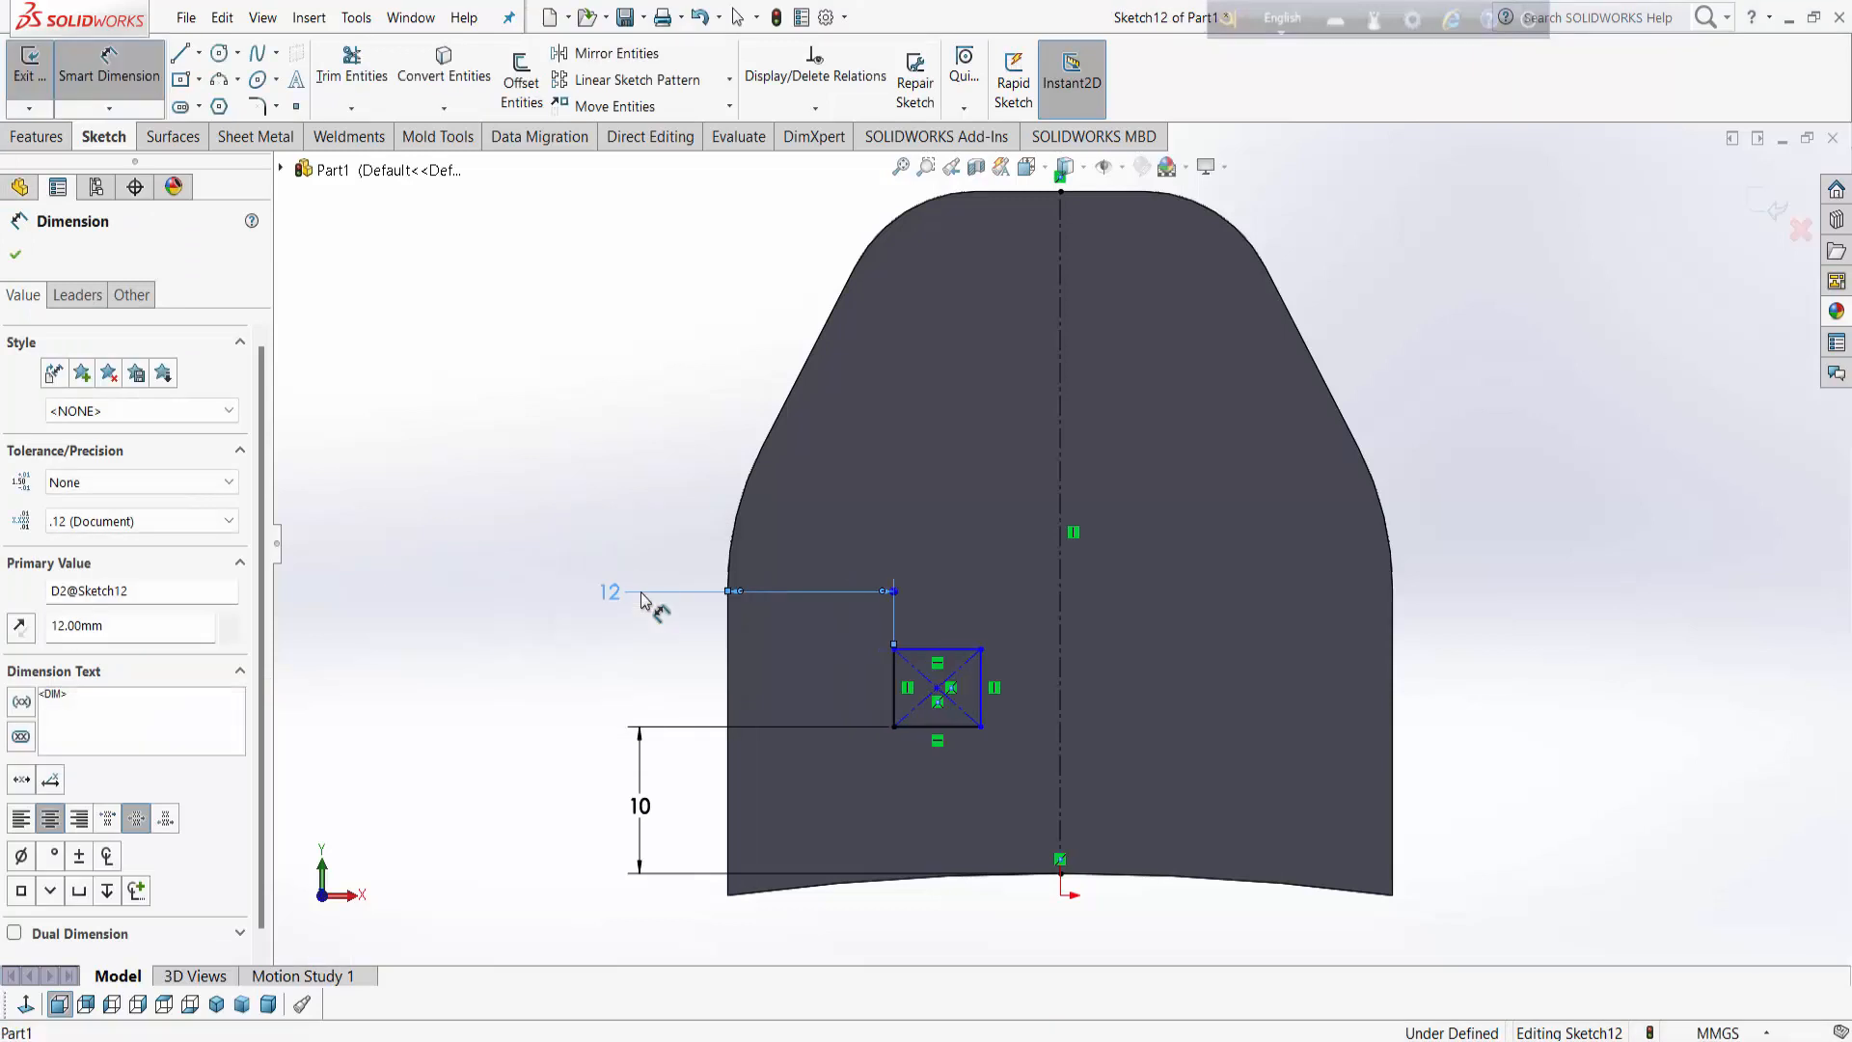
double_click(622, 598)
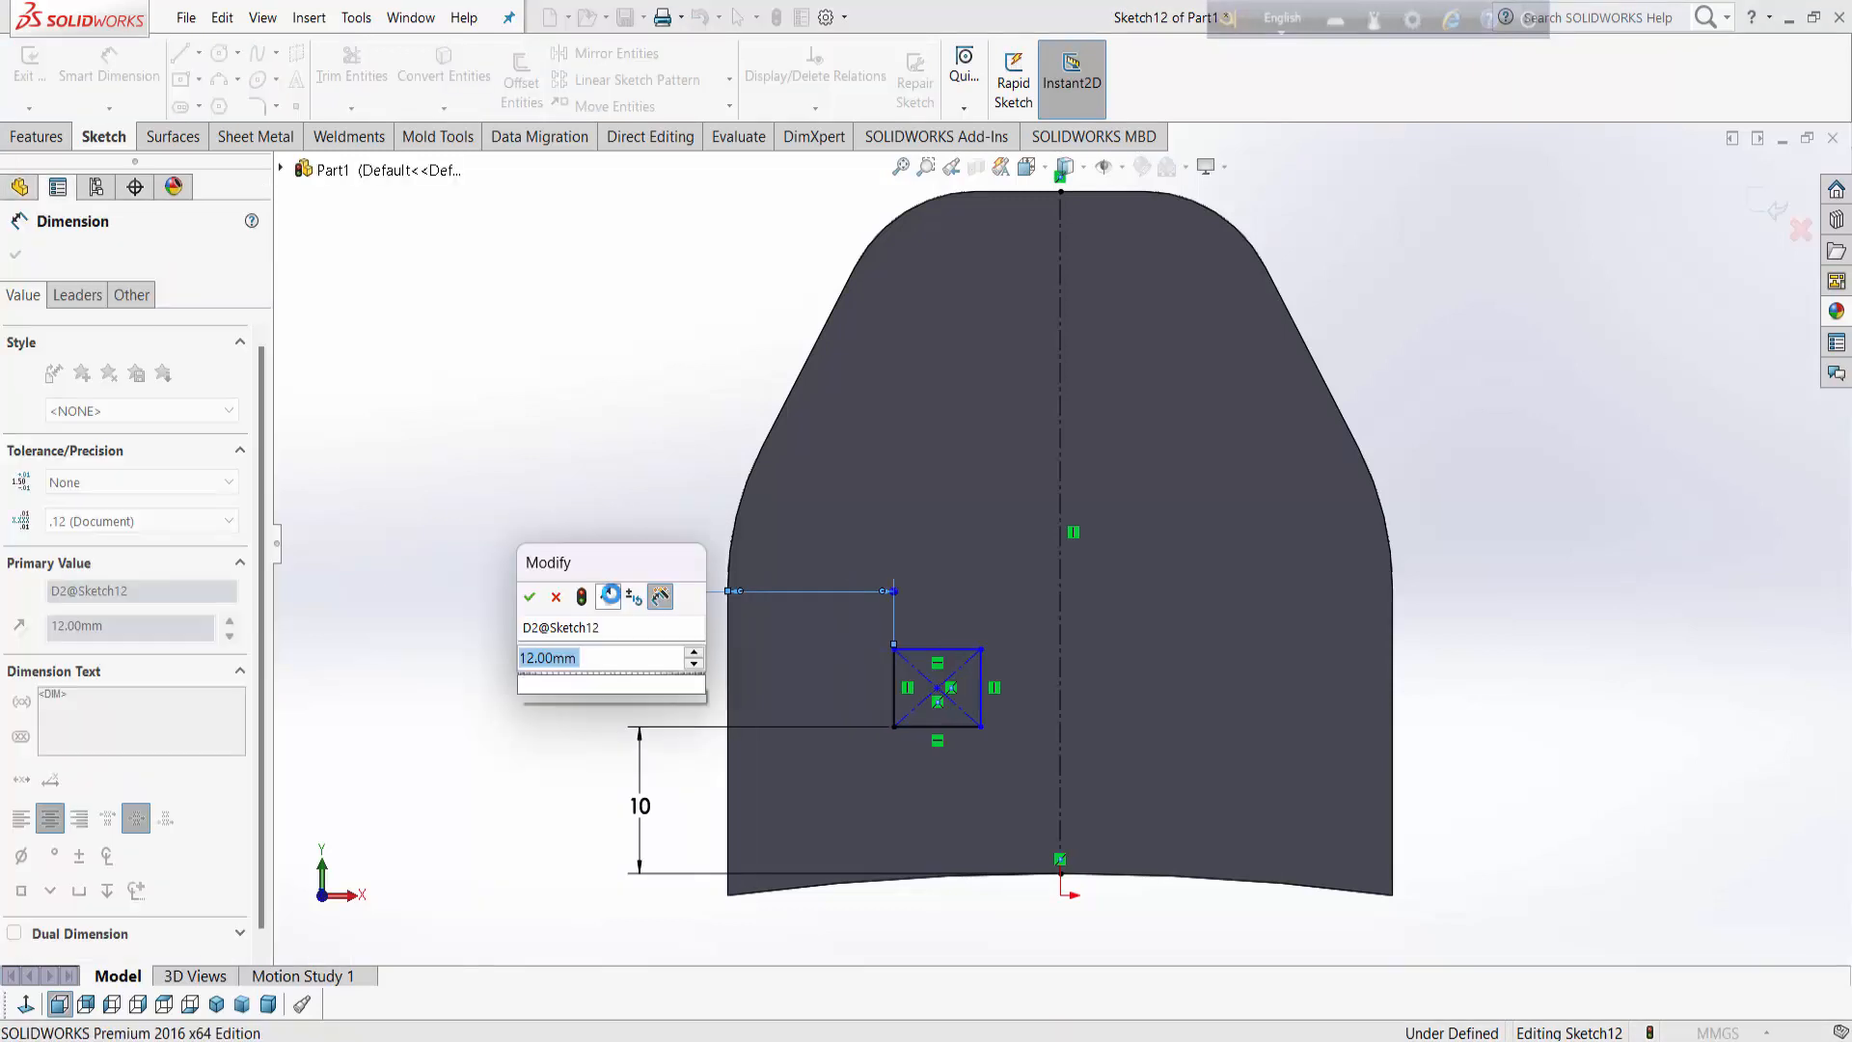
text(11)
key(Return)
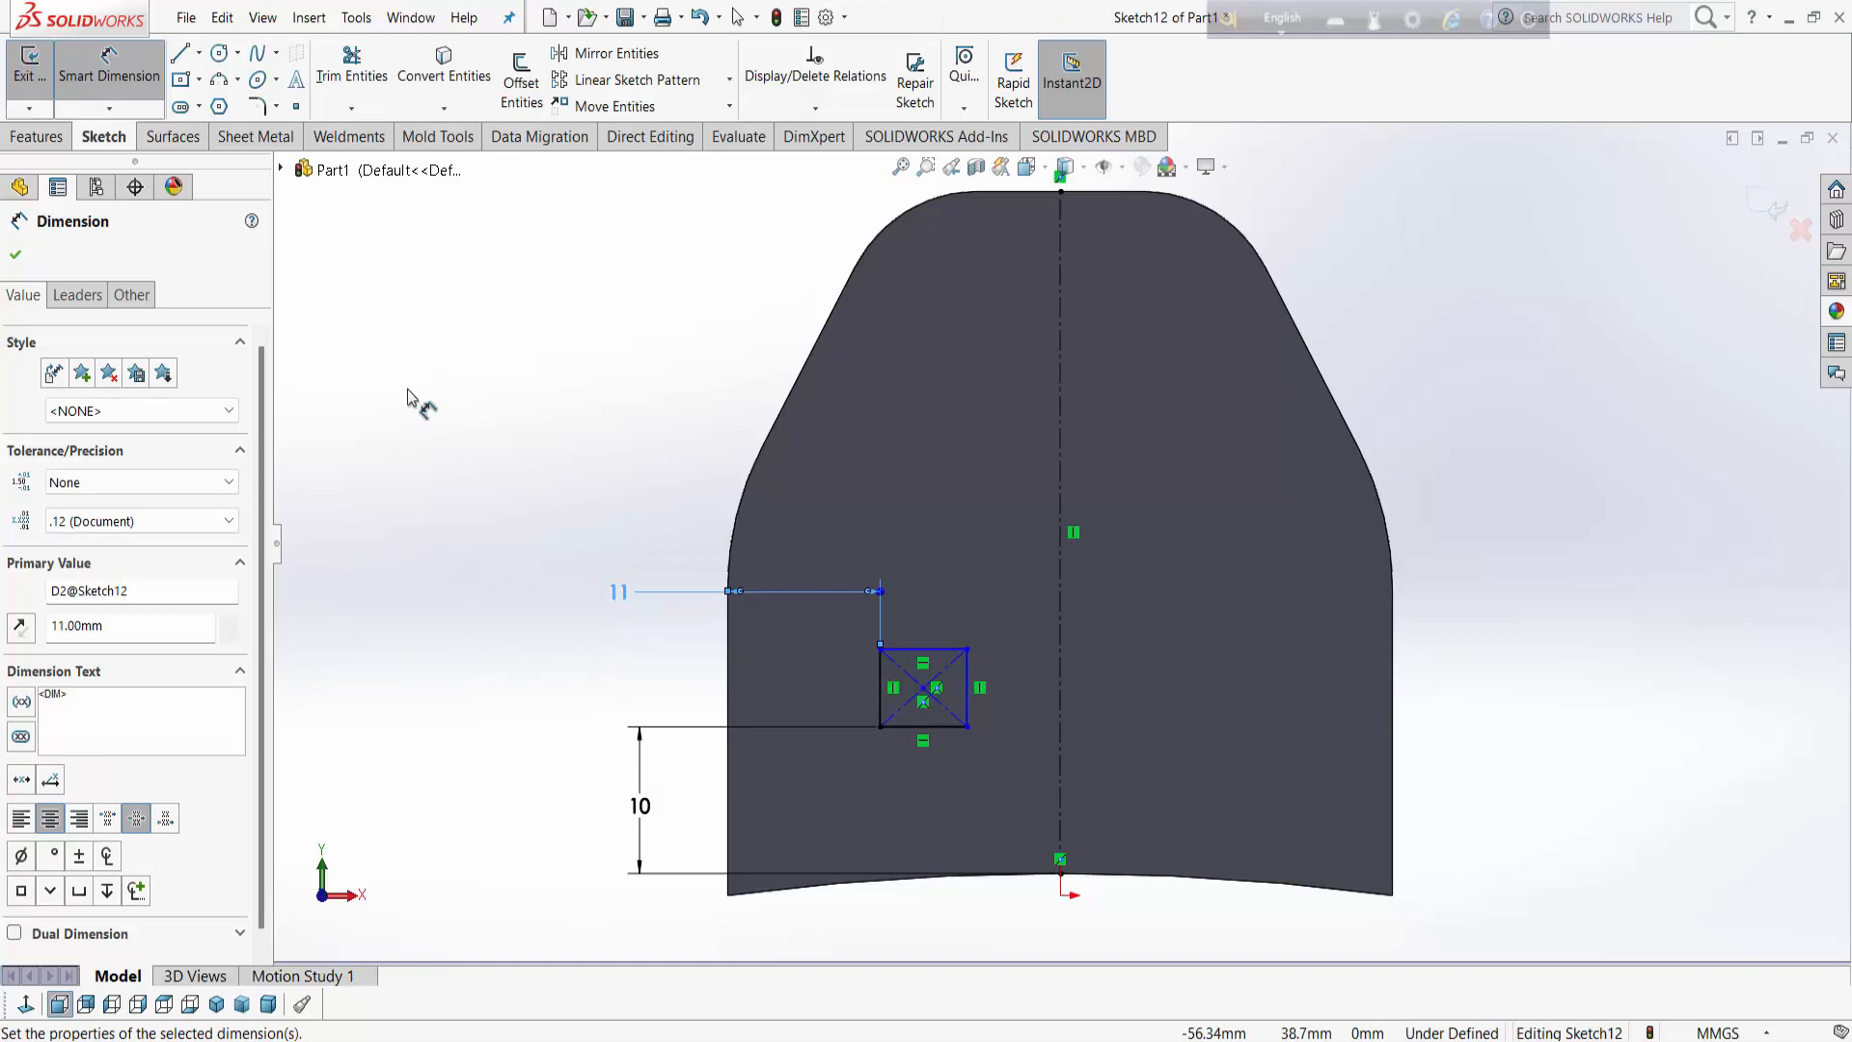
Step: Dimension the lower-left rectangle with a width of 6 mm and a height of 4 mm
click(926, 648)
click(928, 610)
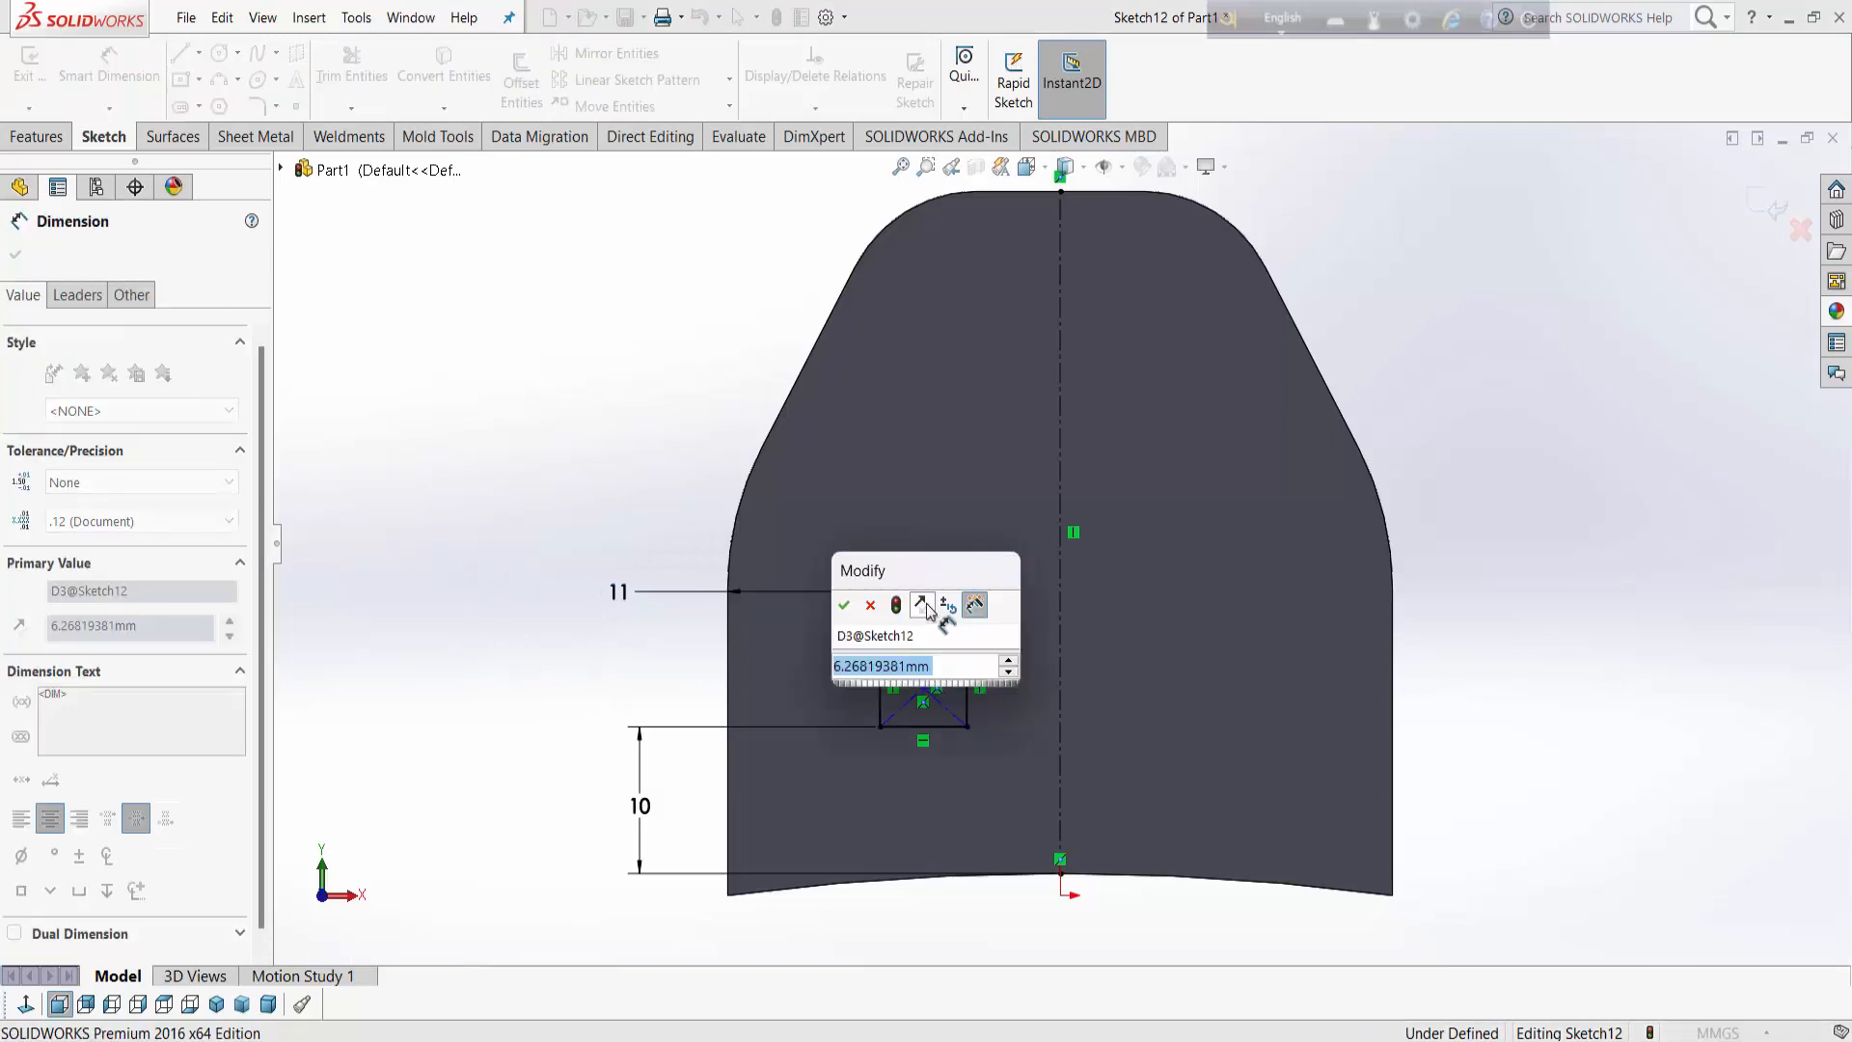
text(6)
key(Return)
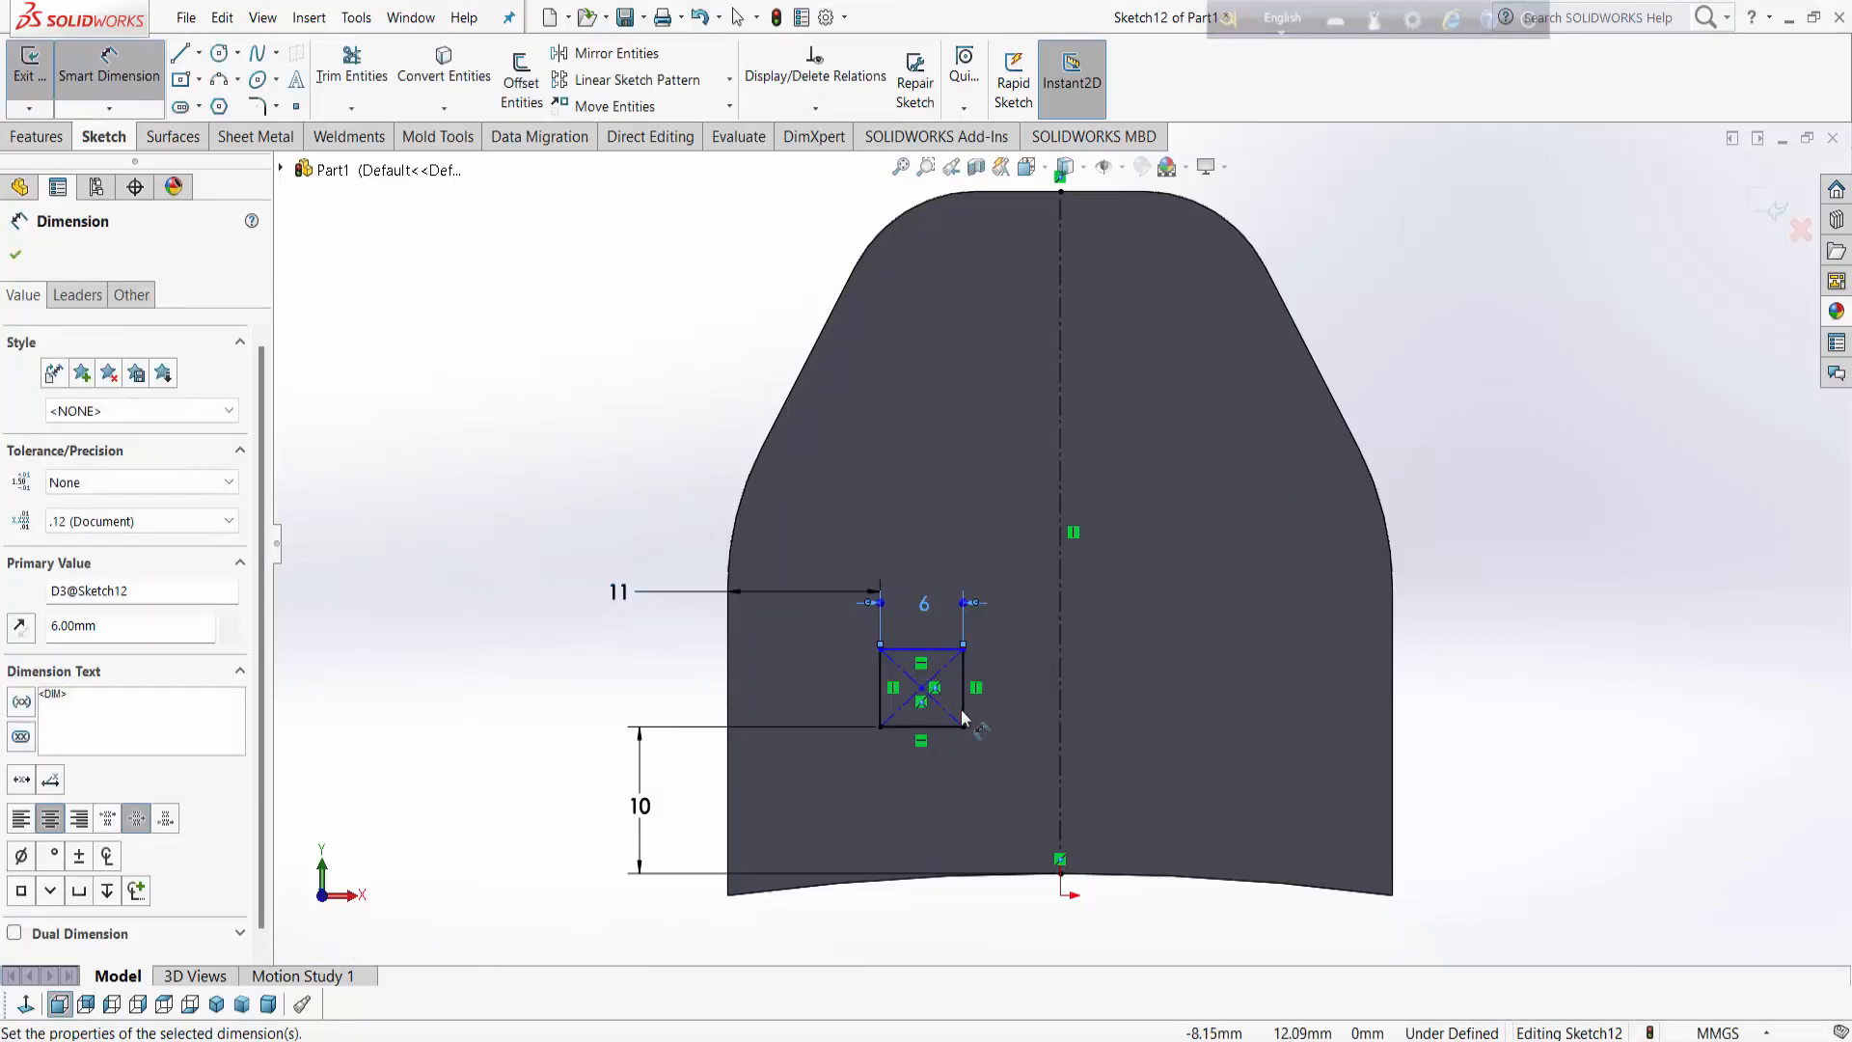
click(993, 710)
click(1004, 701)
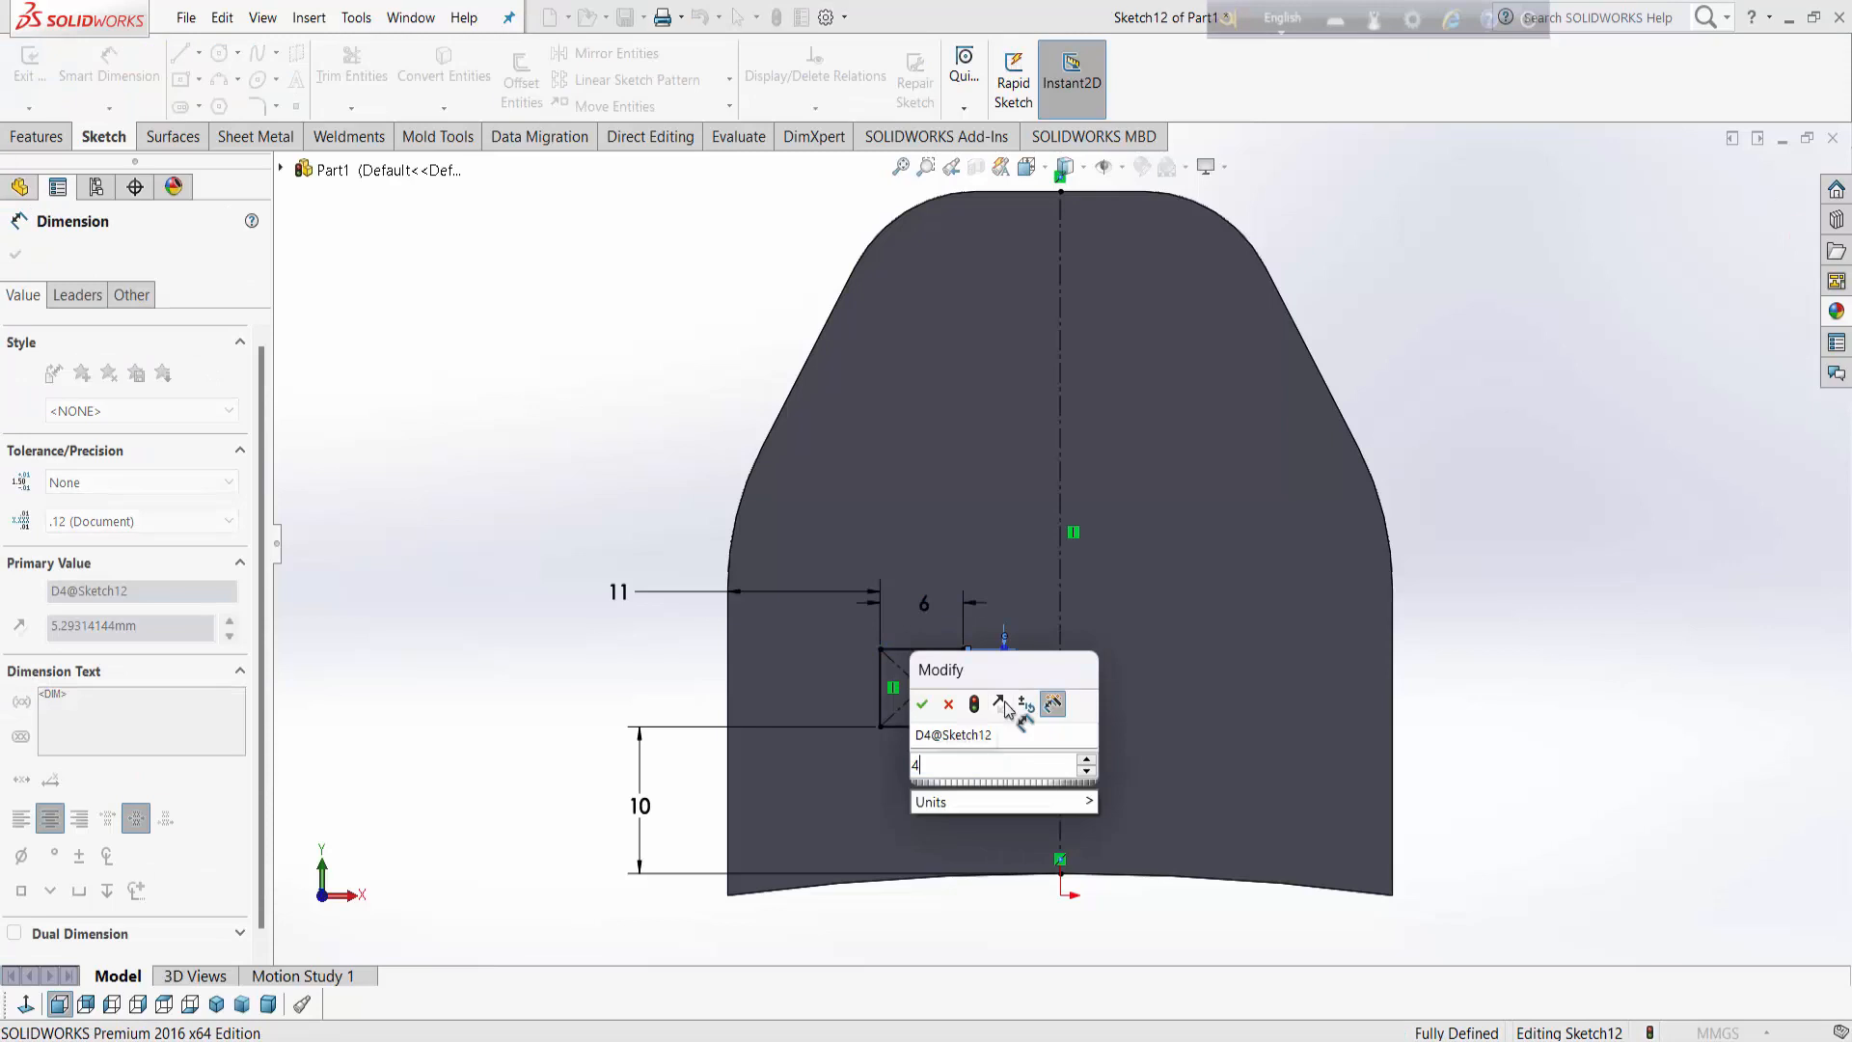
text(4)
key(Return)
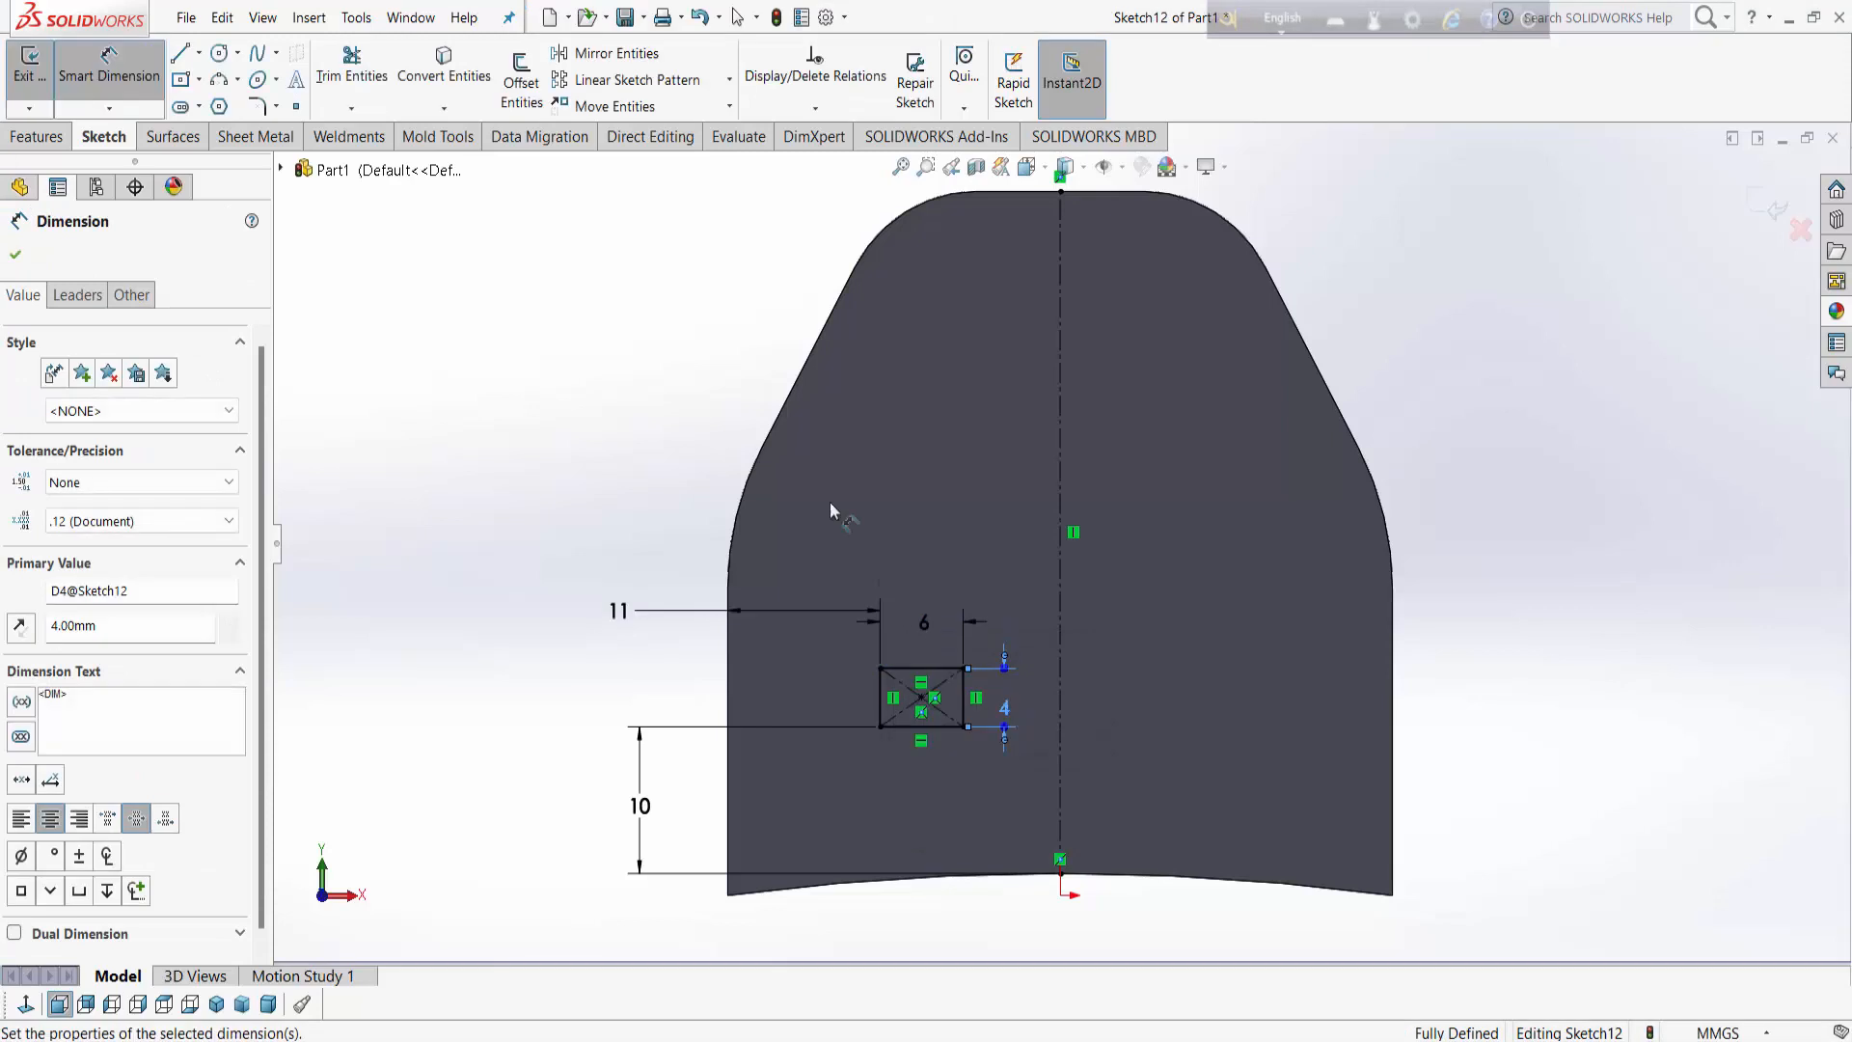
Step: Draw a second center rectangle about 3.5 mm by 5.4 mm, centered on the centerline near the body's top edge
click(179, 82)
click(1061, 330)
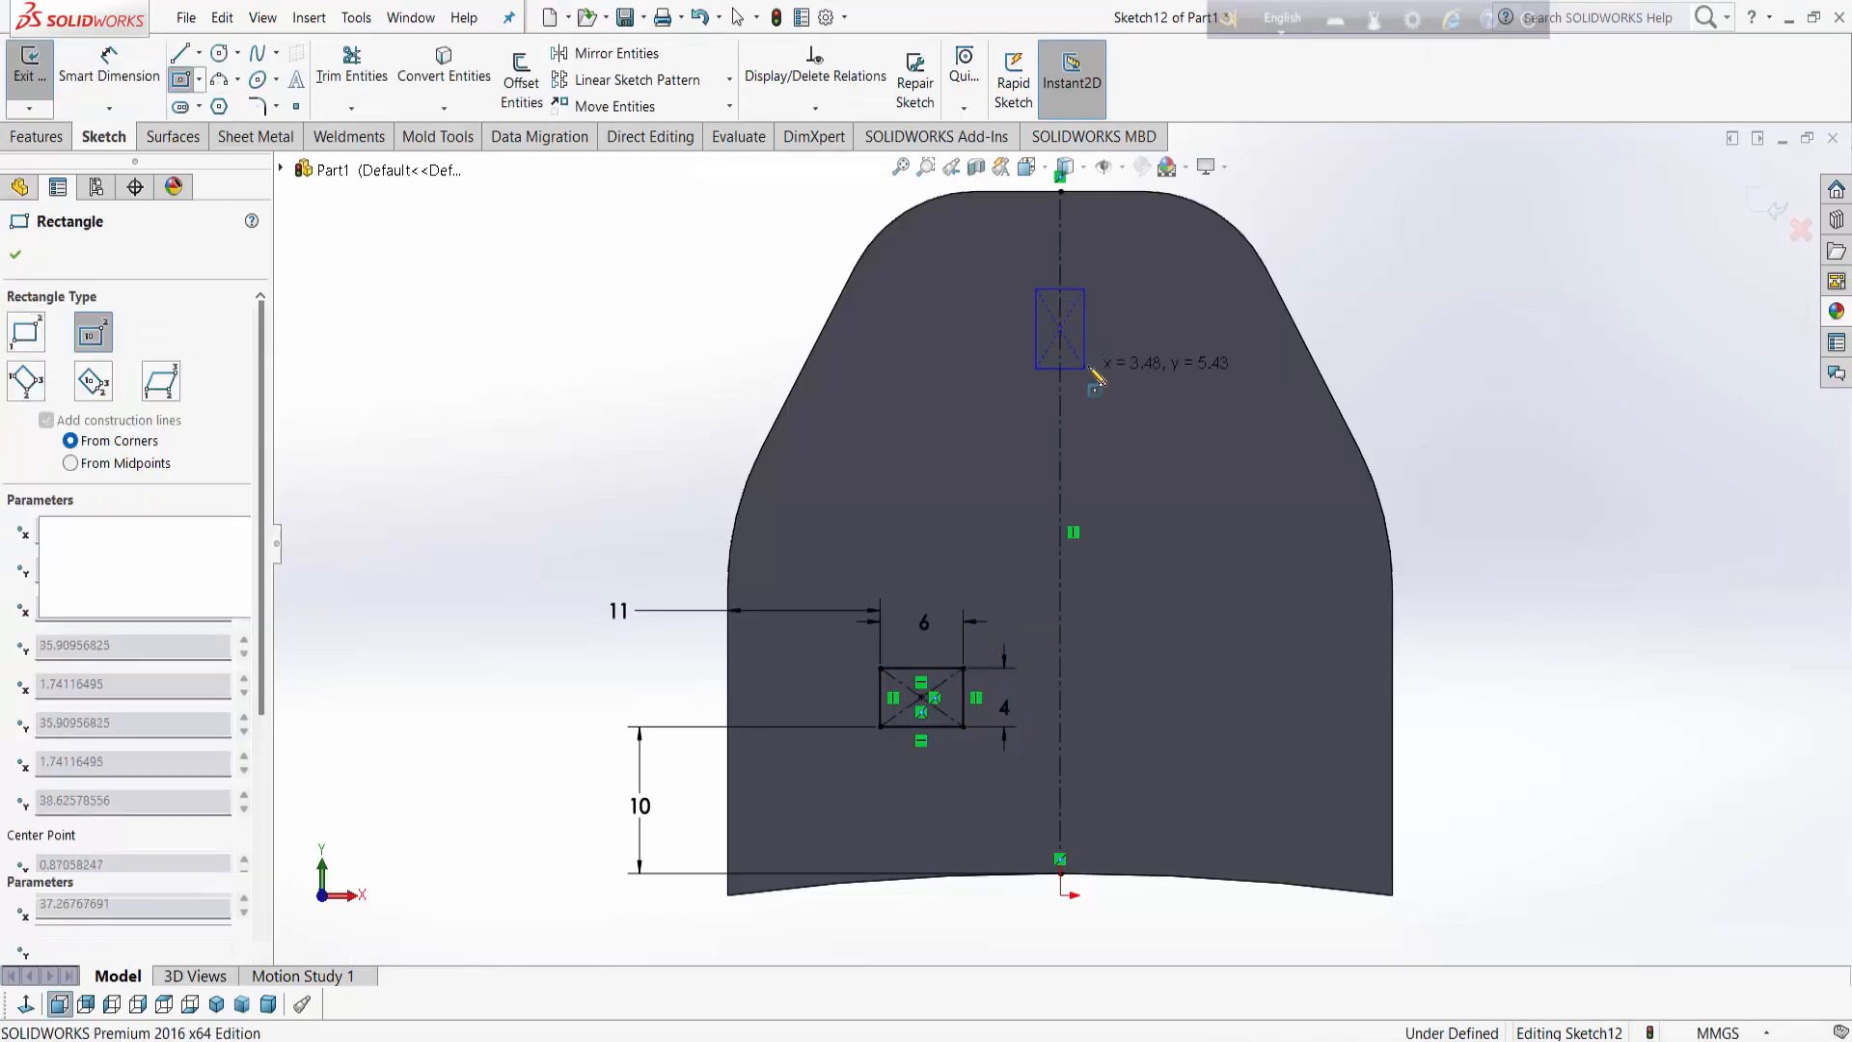
click(1085, 368)
Step: Dimension the upper rectangle's top side 5 mm below the centerline's top endpoint
right_drag(1085, 368, 1107, 190)
click(1061, 191)
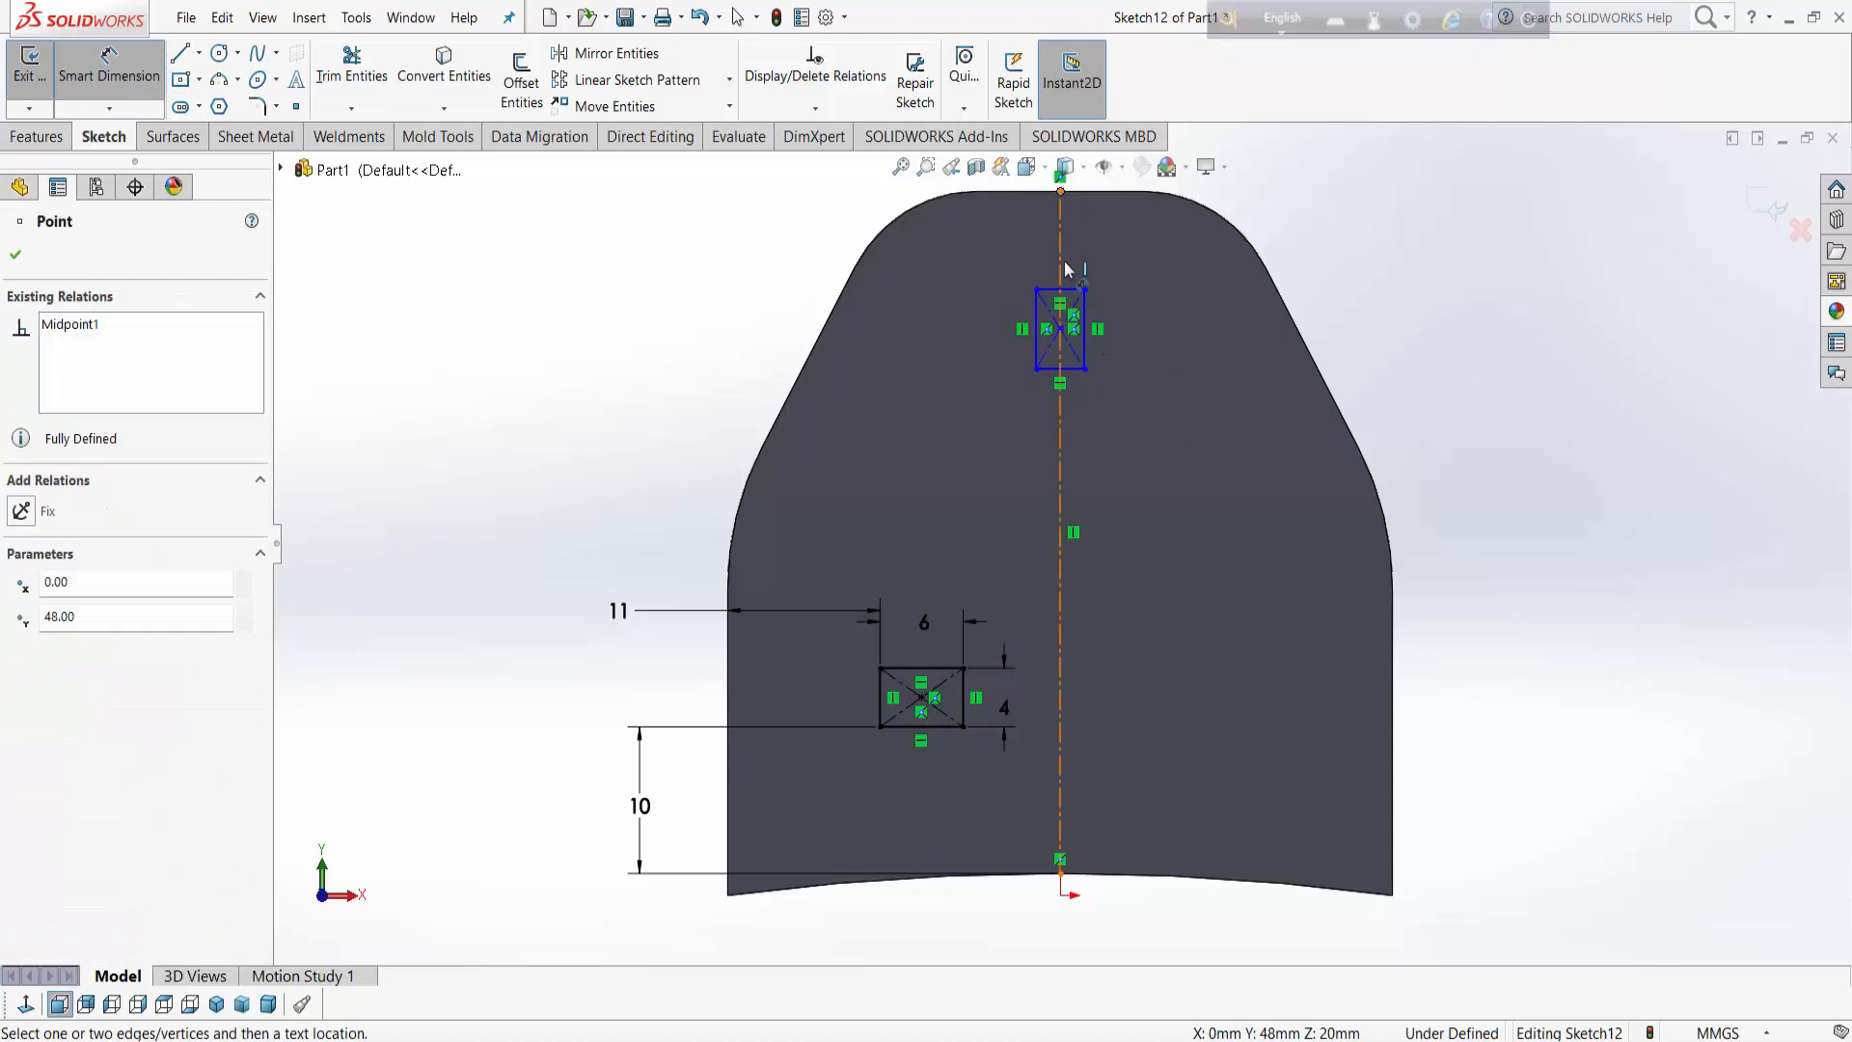
click(1060, 289)
click(1326, 193)
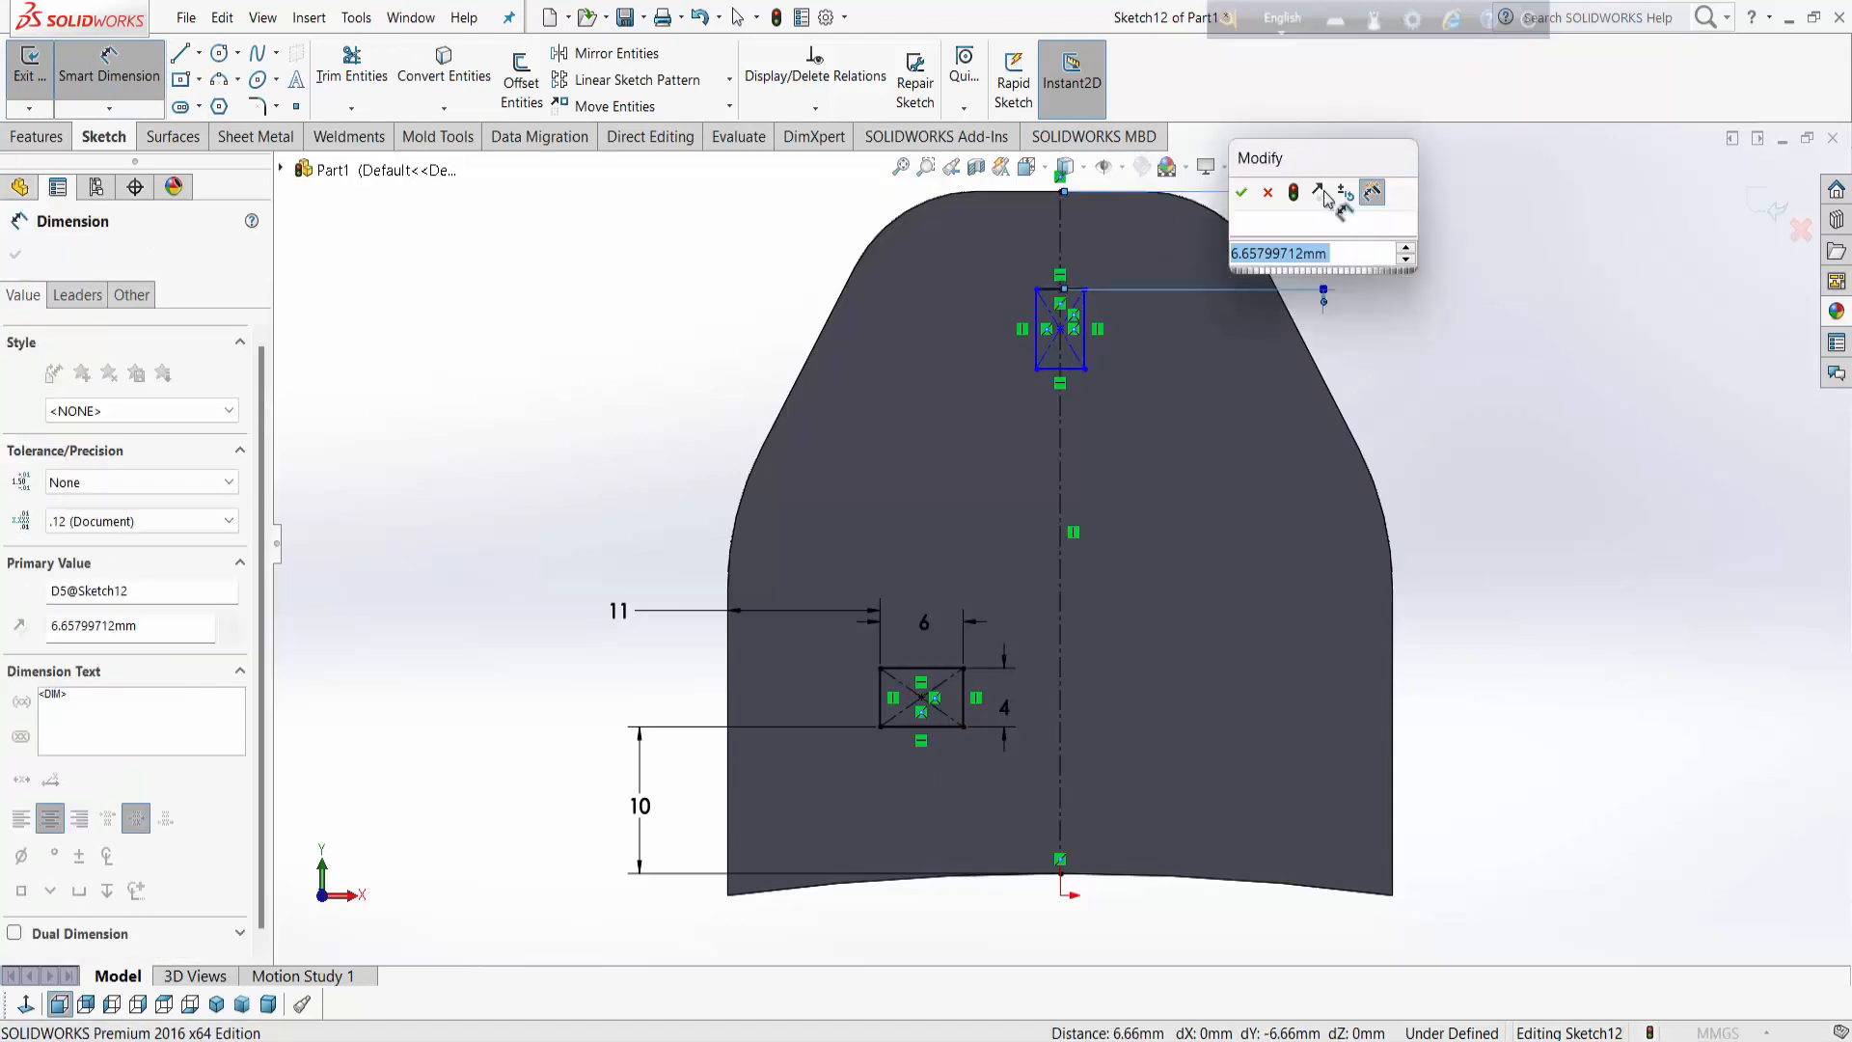
text(5)
key(Return)
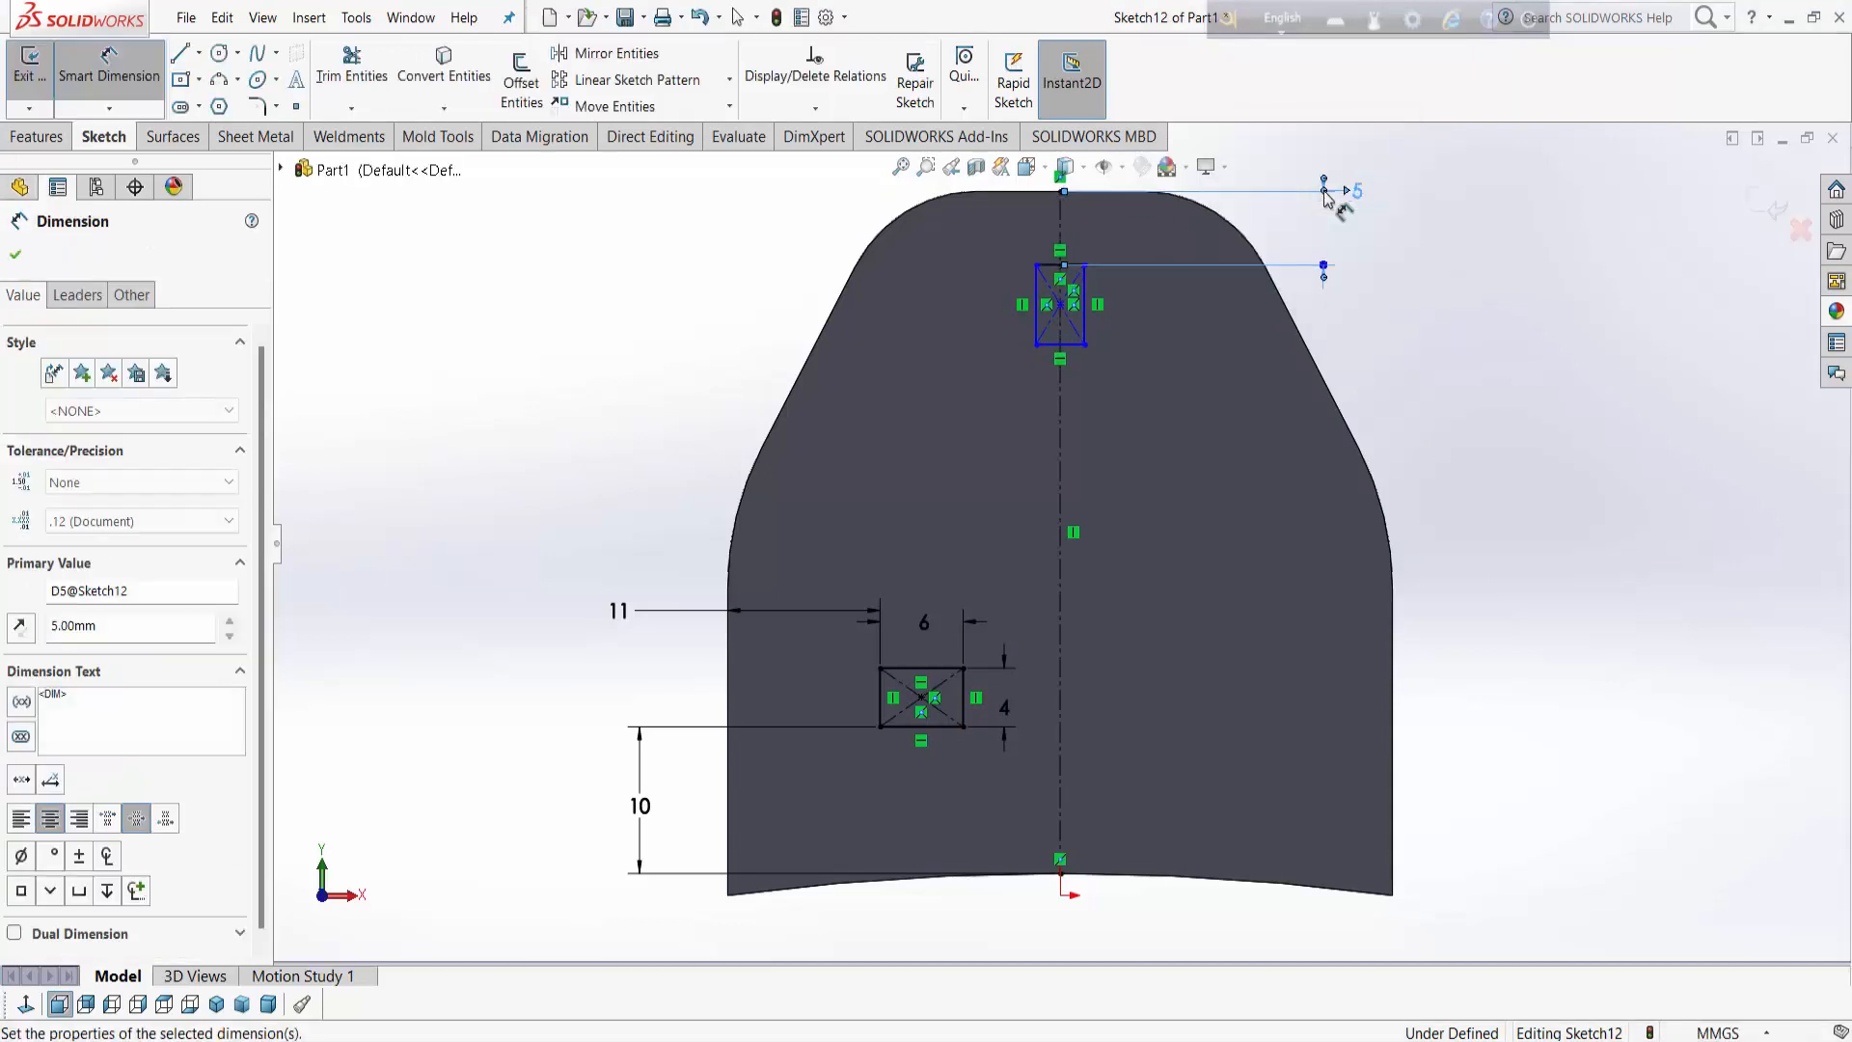
Step: Dimension the upper rectangle with a height of 6 mm and a width of 4 mm
click(1091, 332)
click(1206, 322)
text(6)
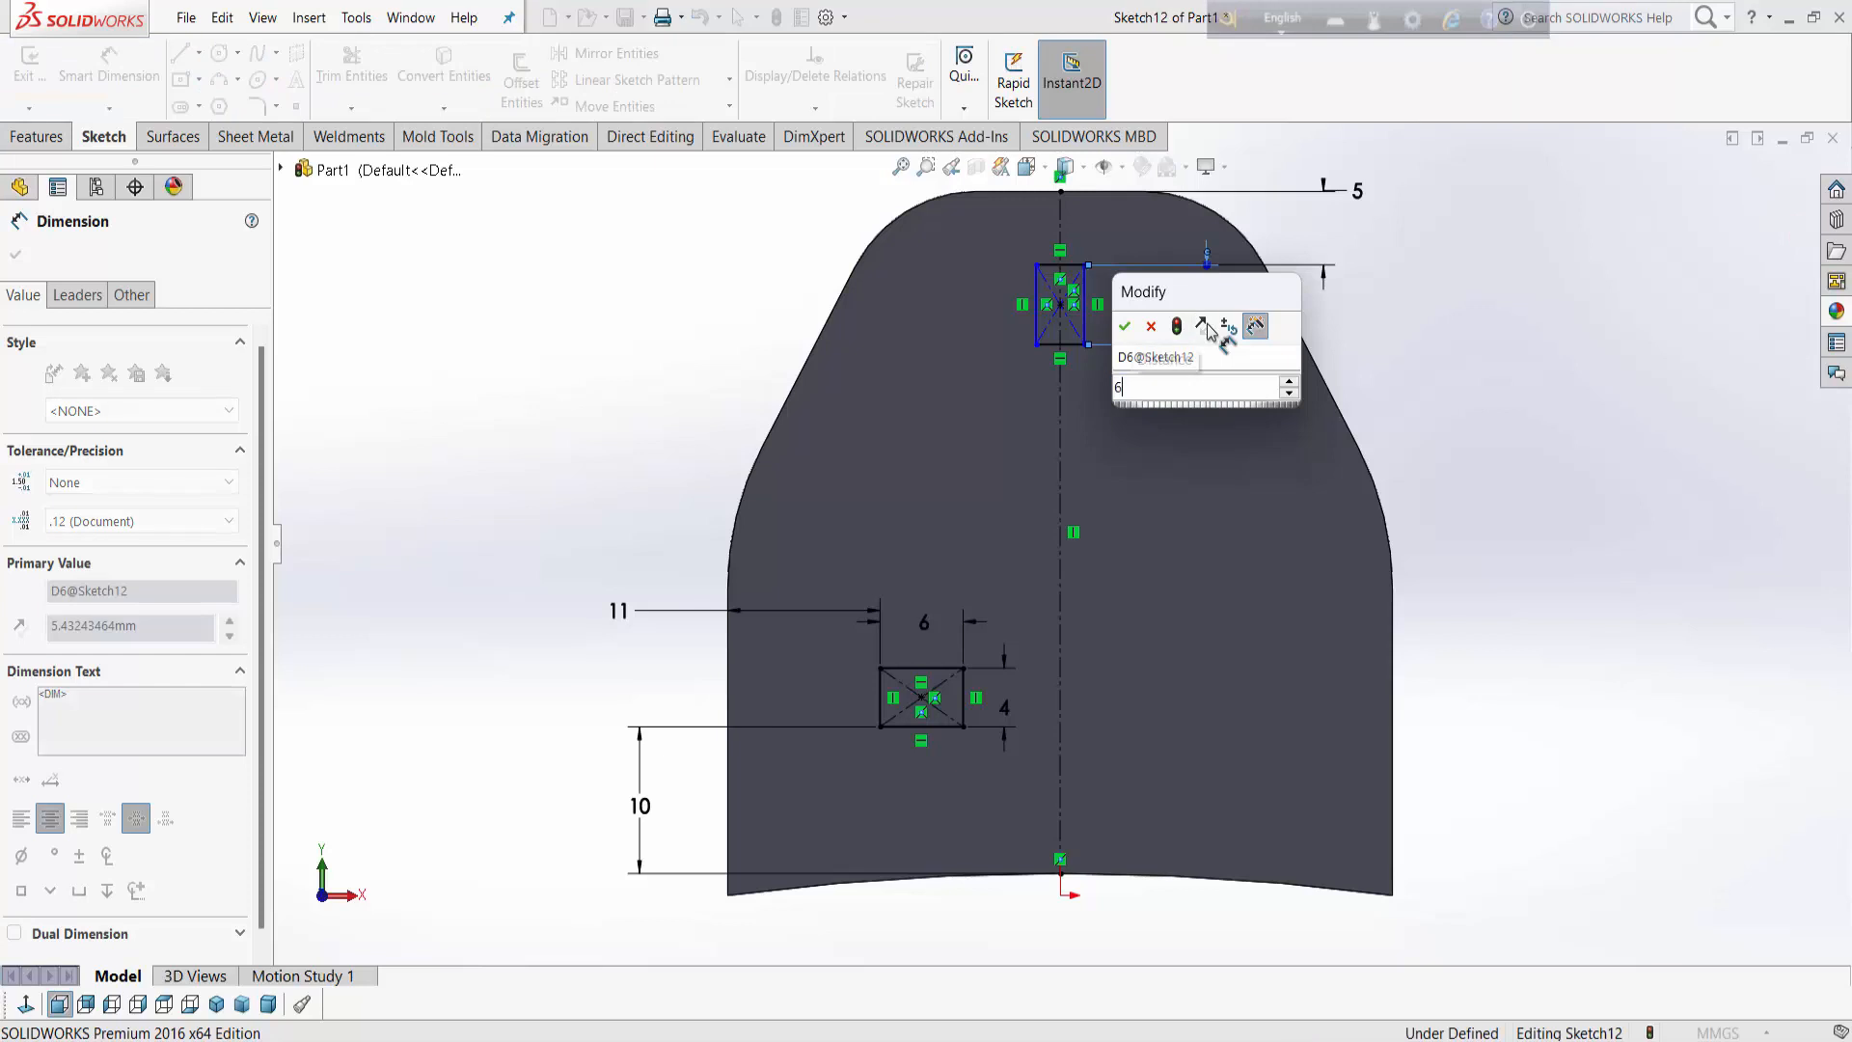
key(Return)
click(1061, 352)
click(1073, 403)
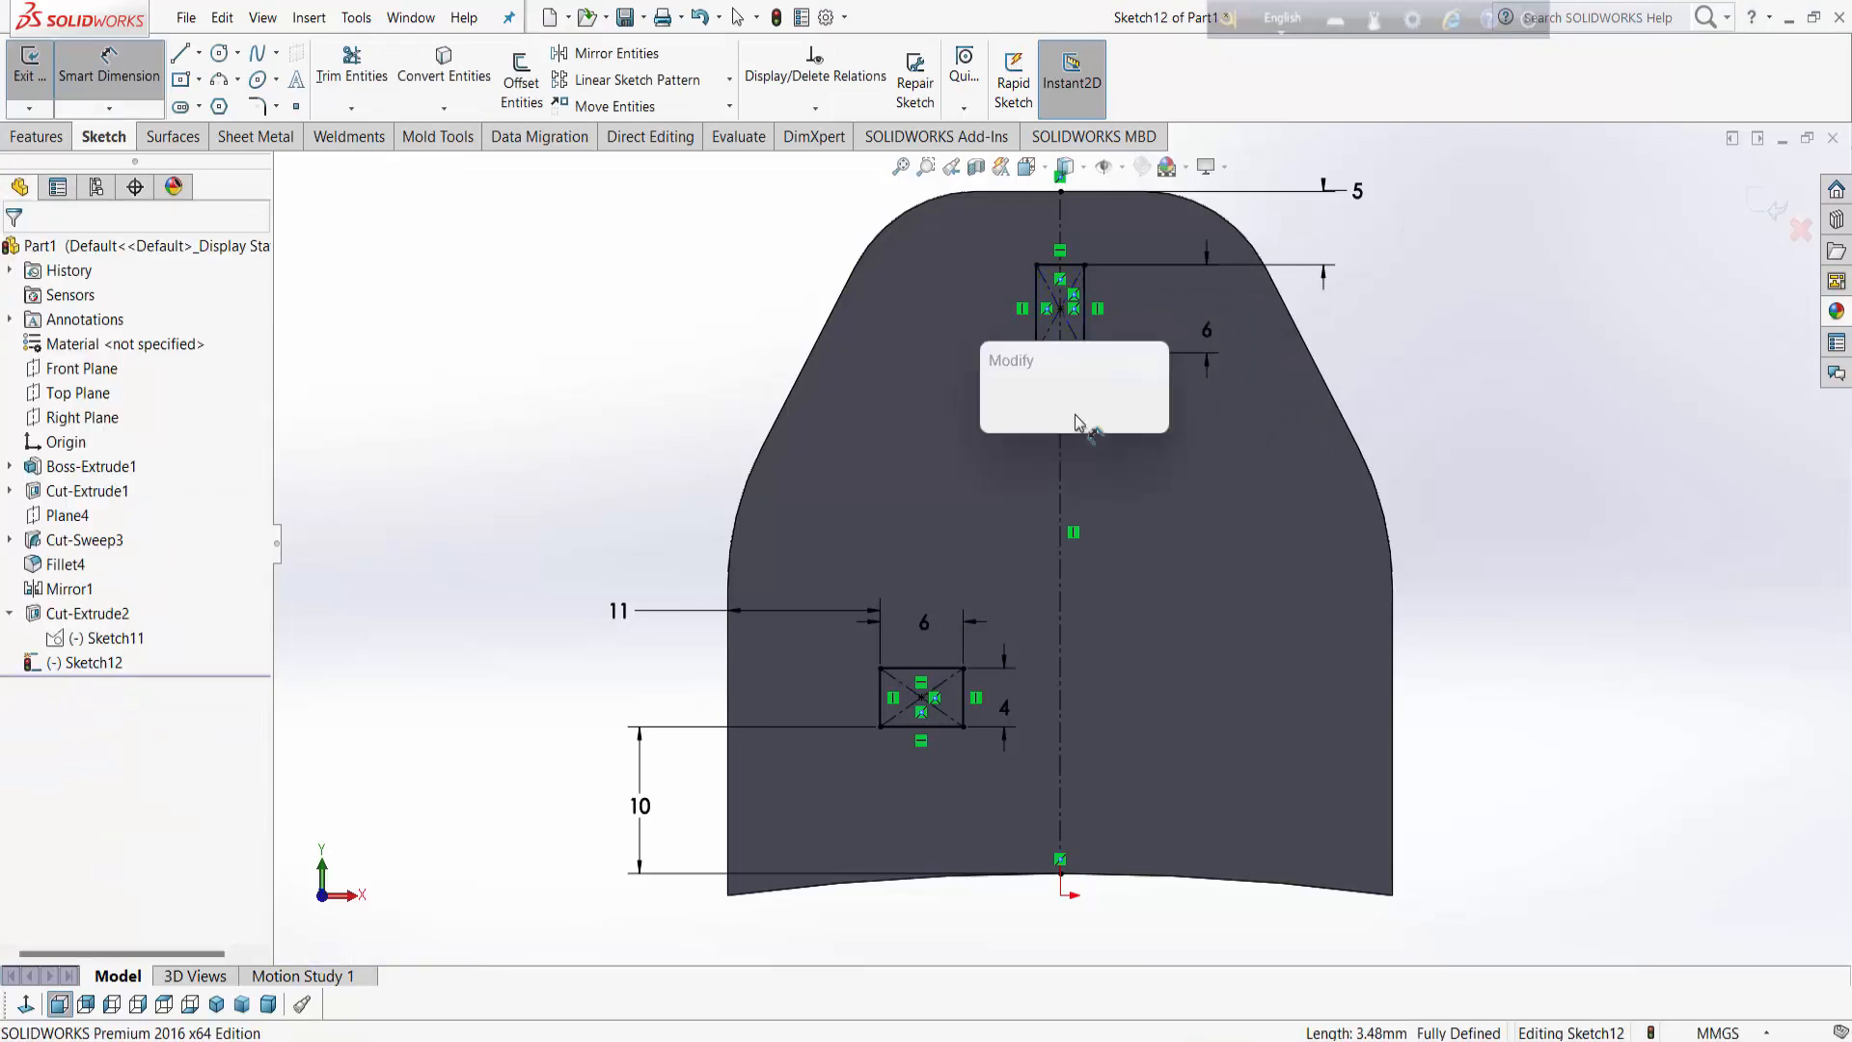
text(4)
key(Return)
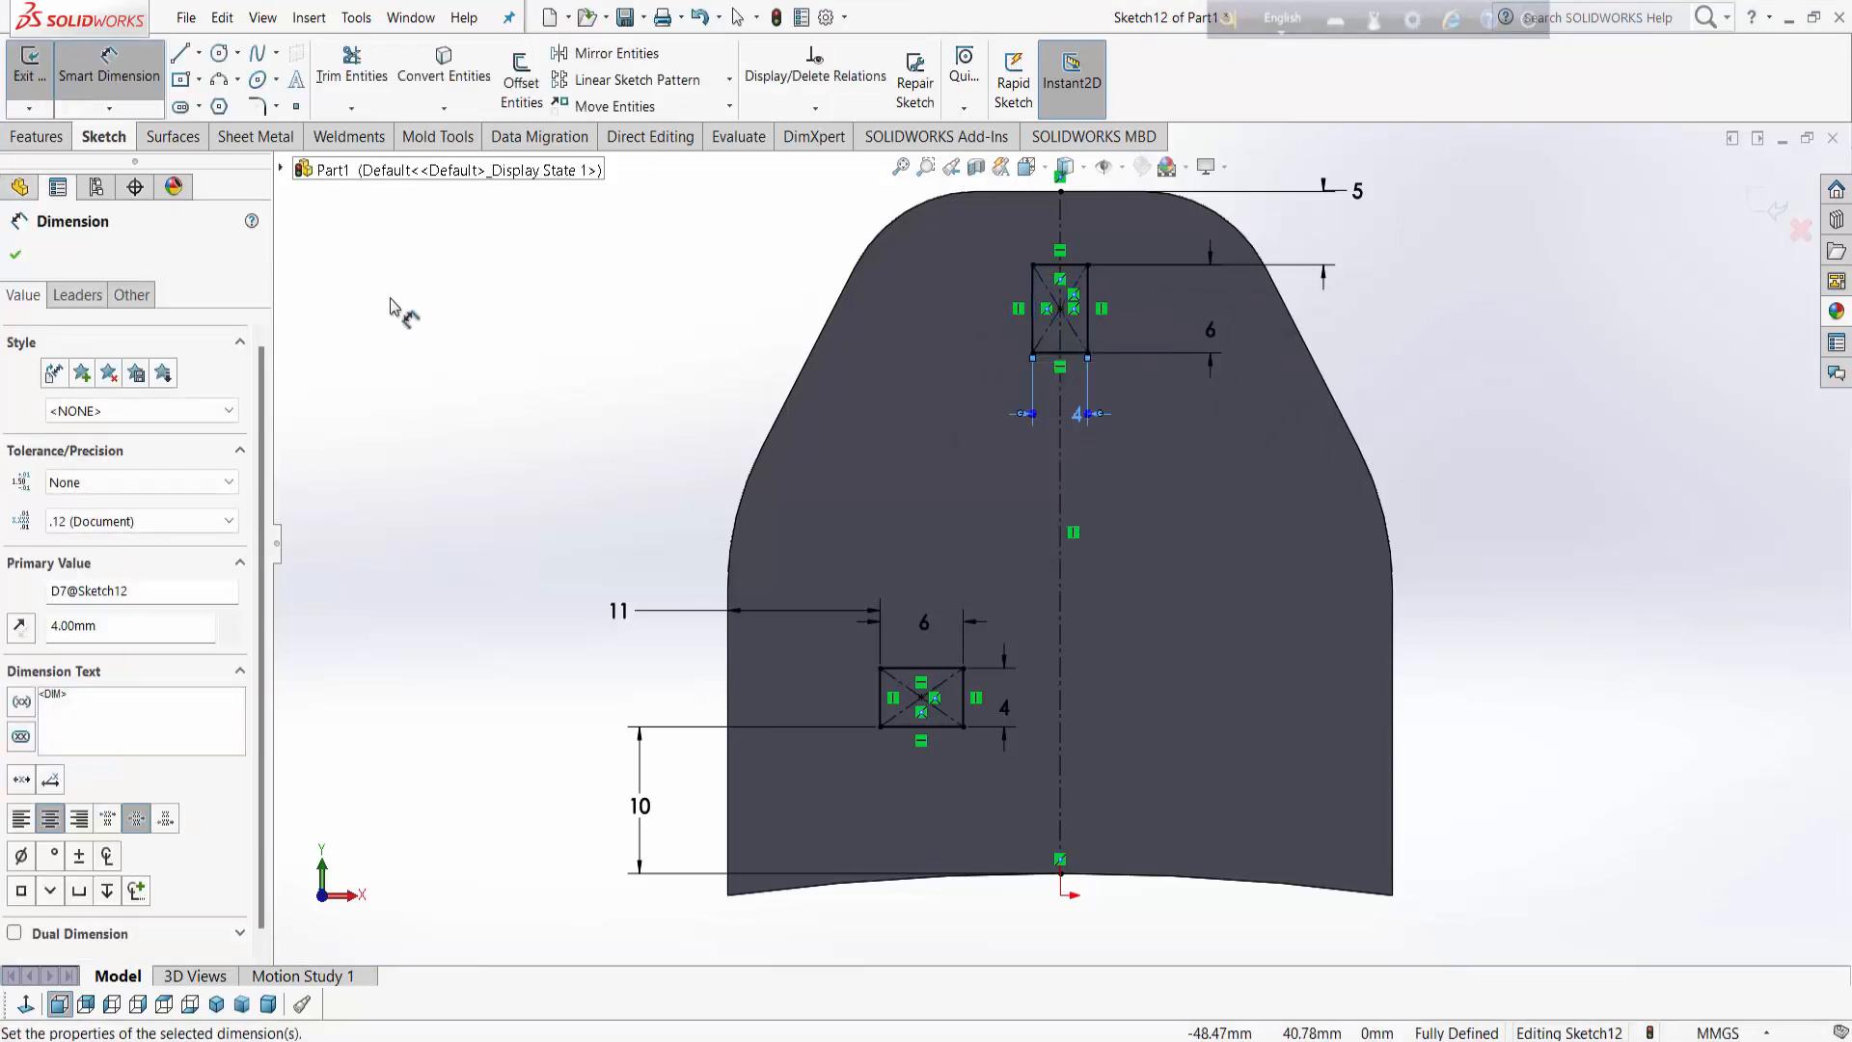
key(Escape)
Step: Mirror the lower-left rectangle, including its construction diagonals and center point, about the vertical centerline
click(606, 53)
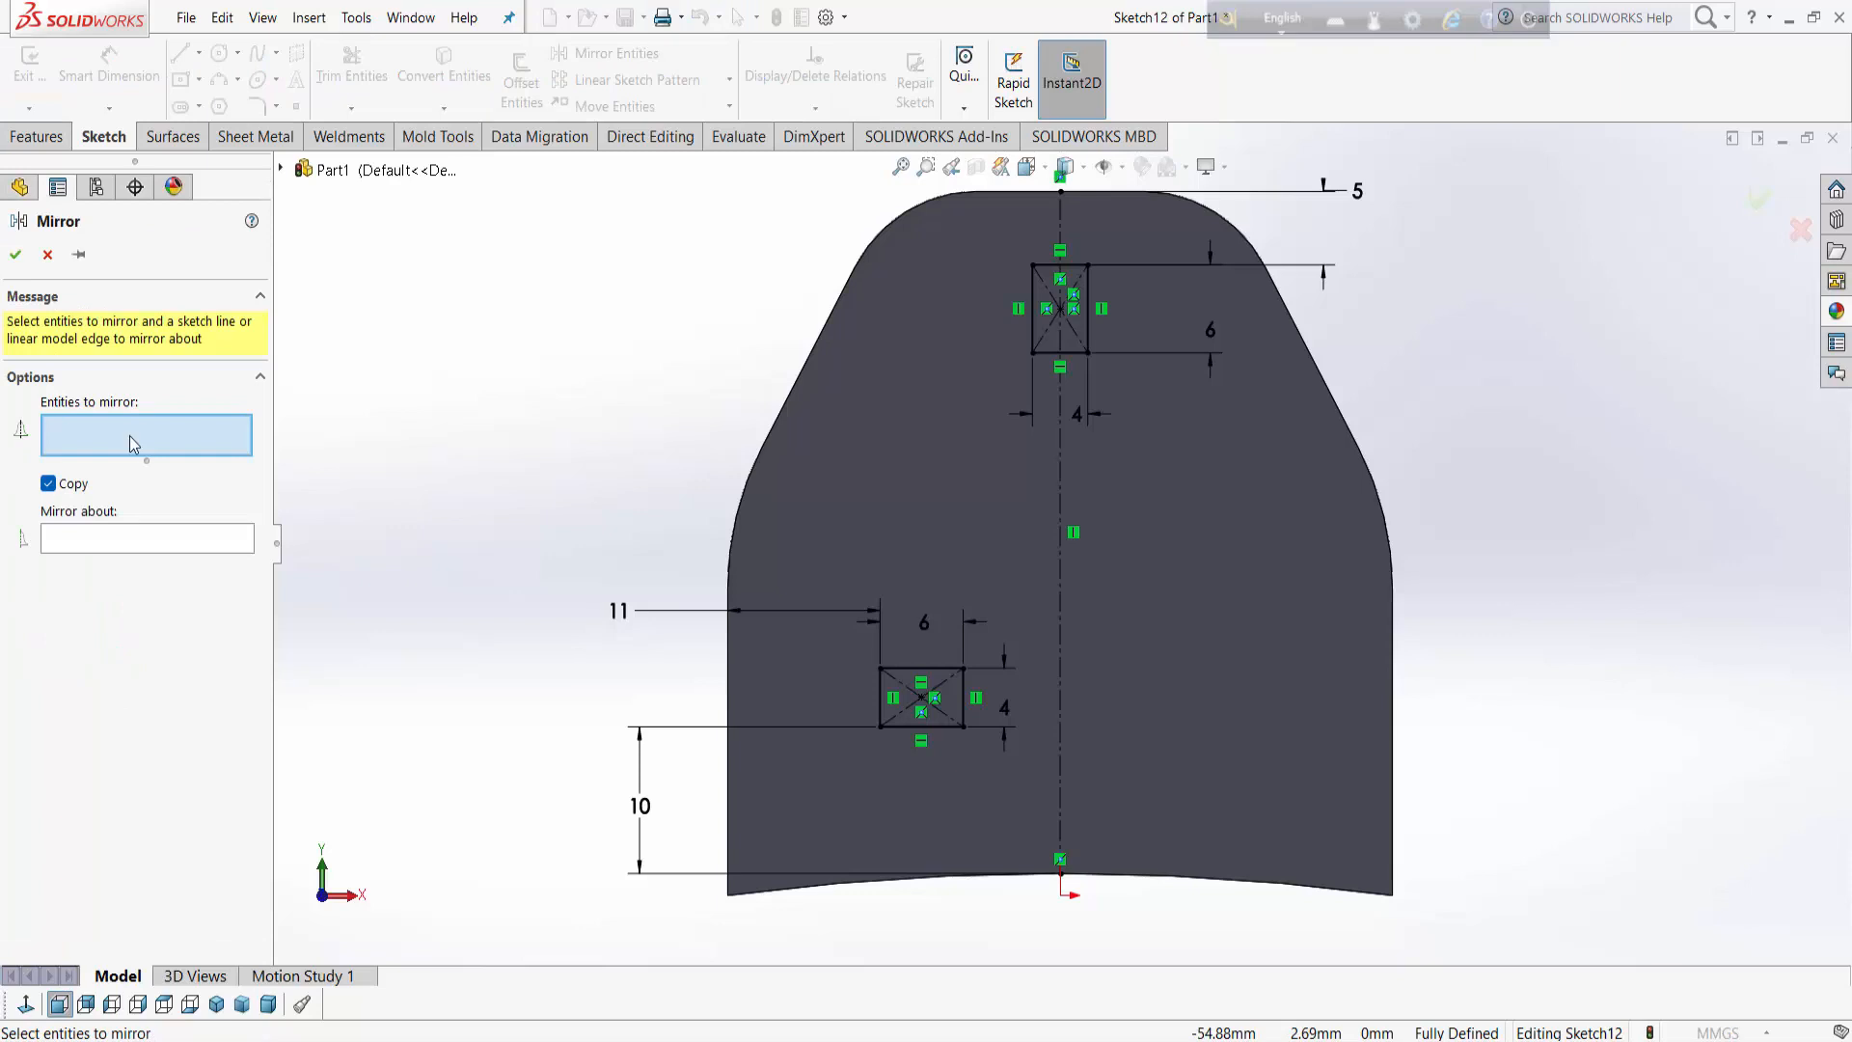
drag(962, 777, 1003, 802)
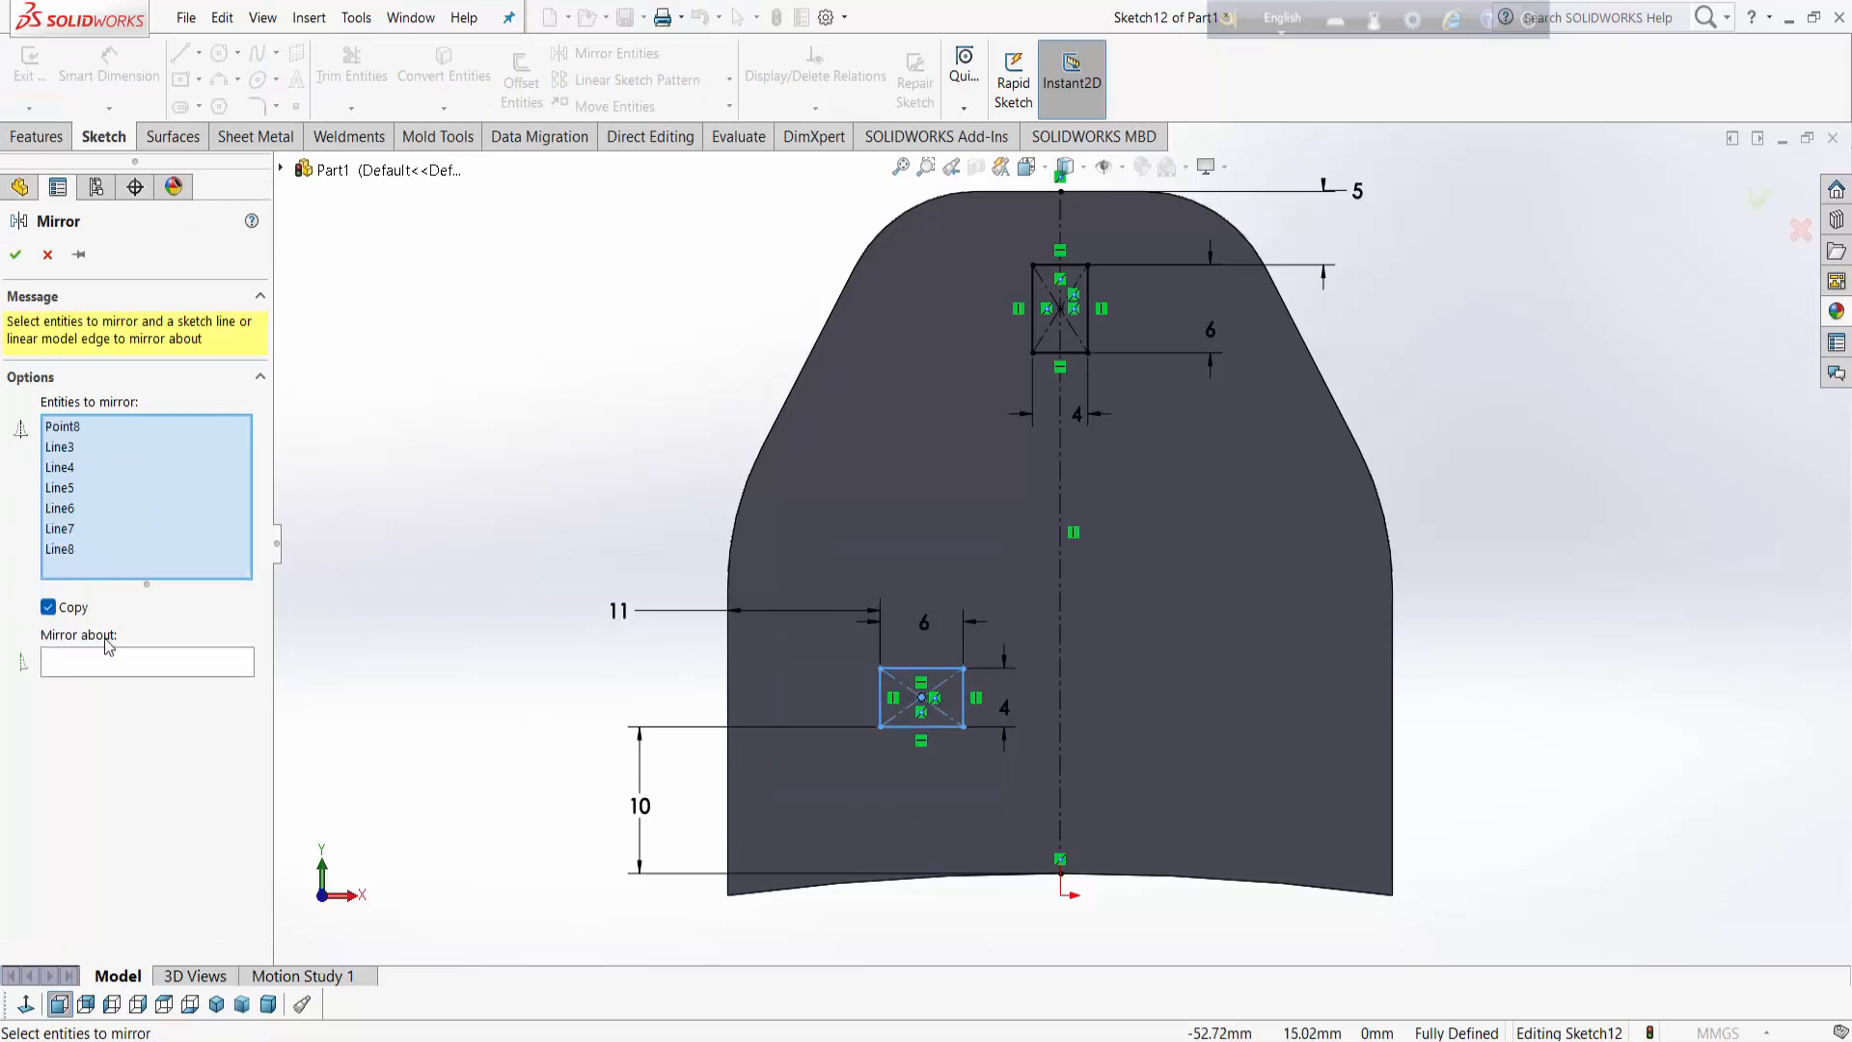
click(121, 662)
click(1061, 664)
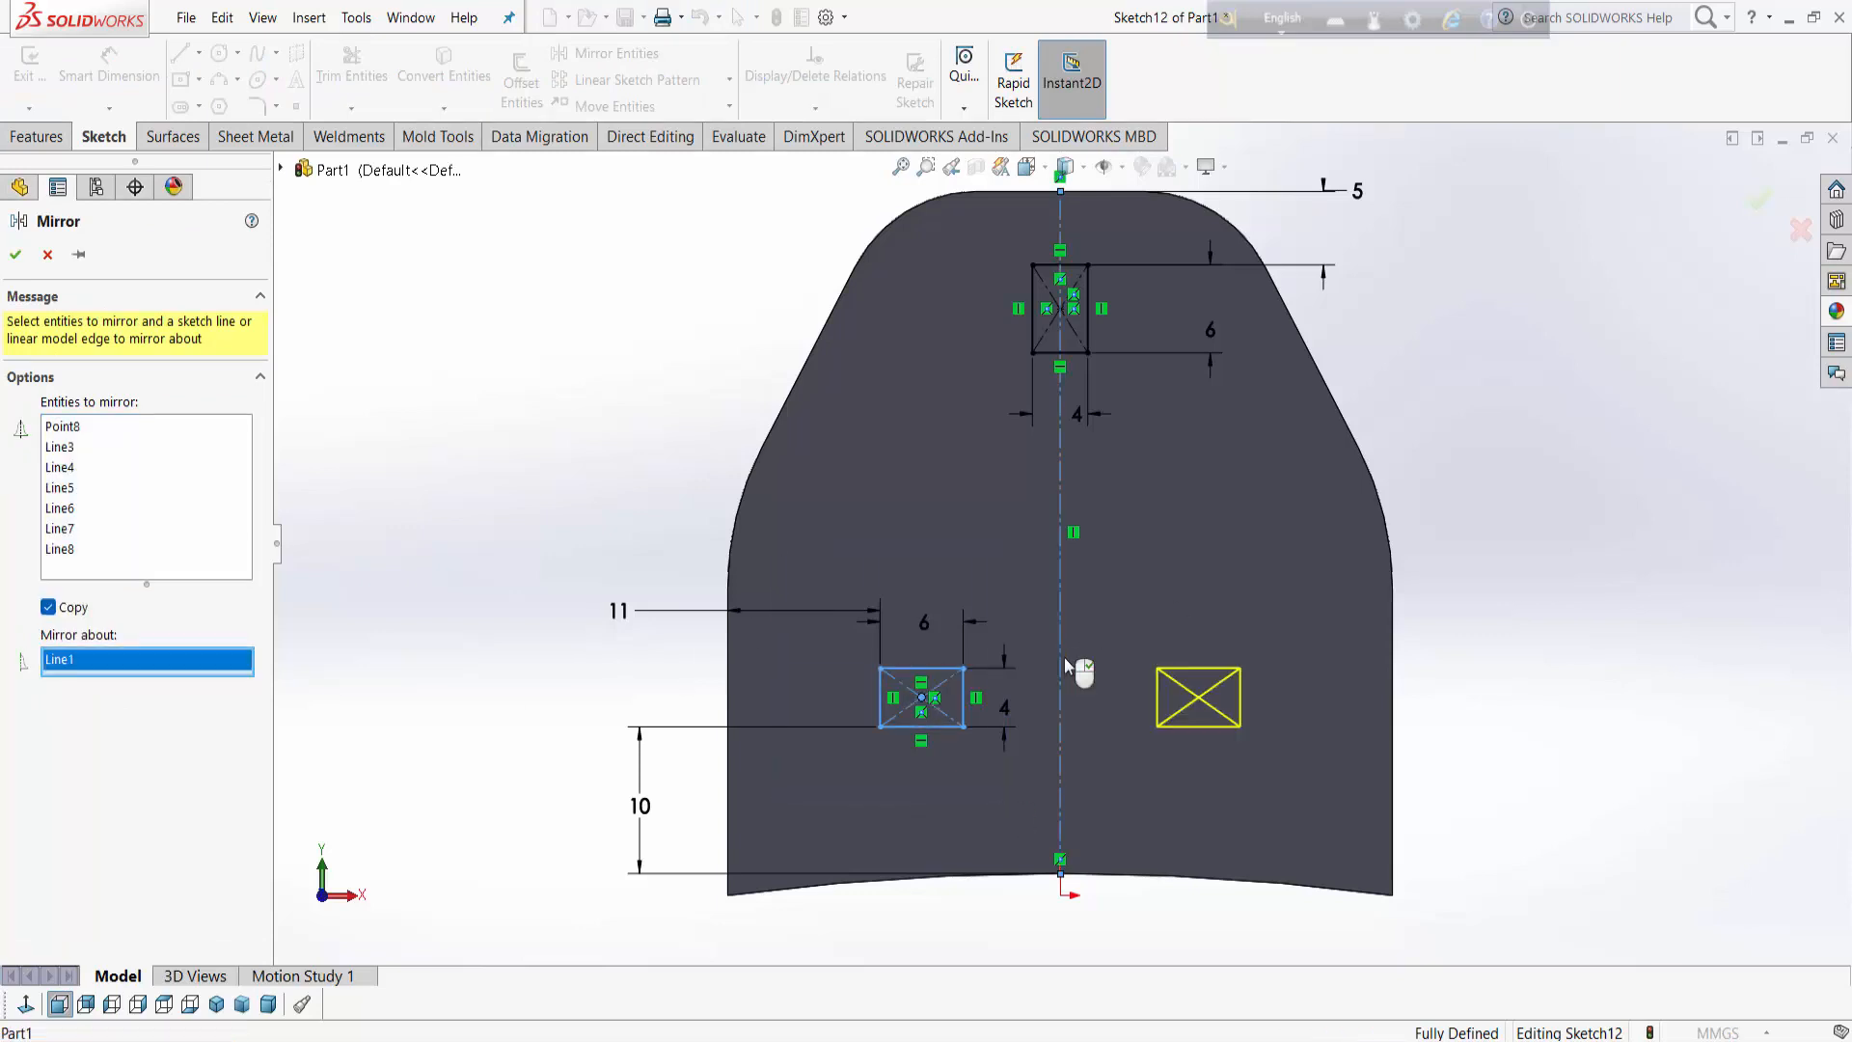
scroll(1543, 811, up, 2)
middle_drag(1538, 813, 1530, 767)
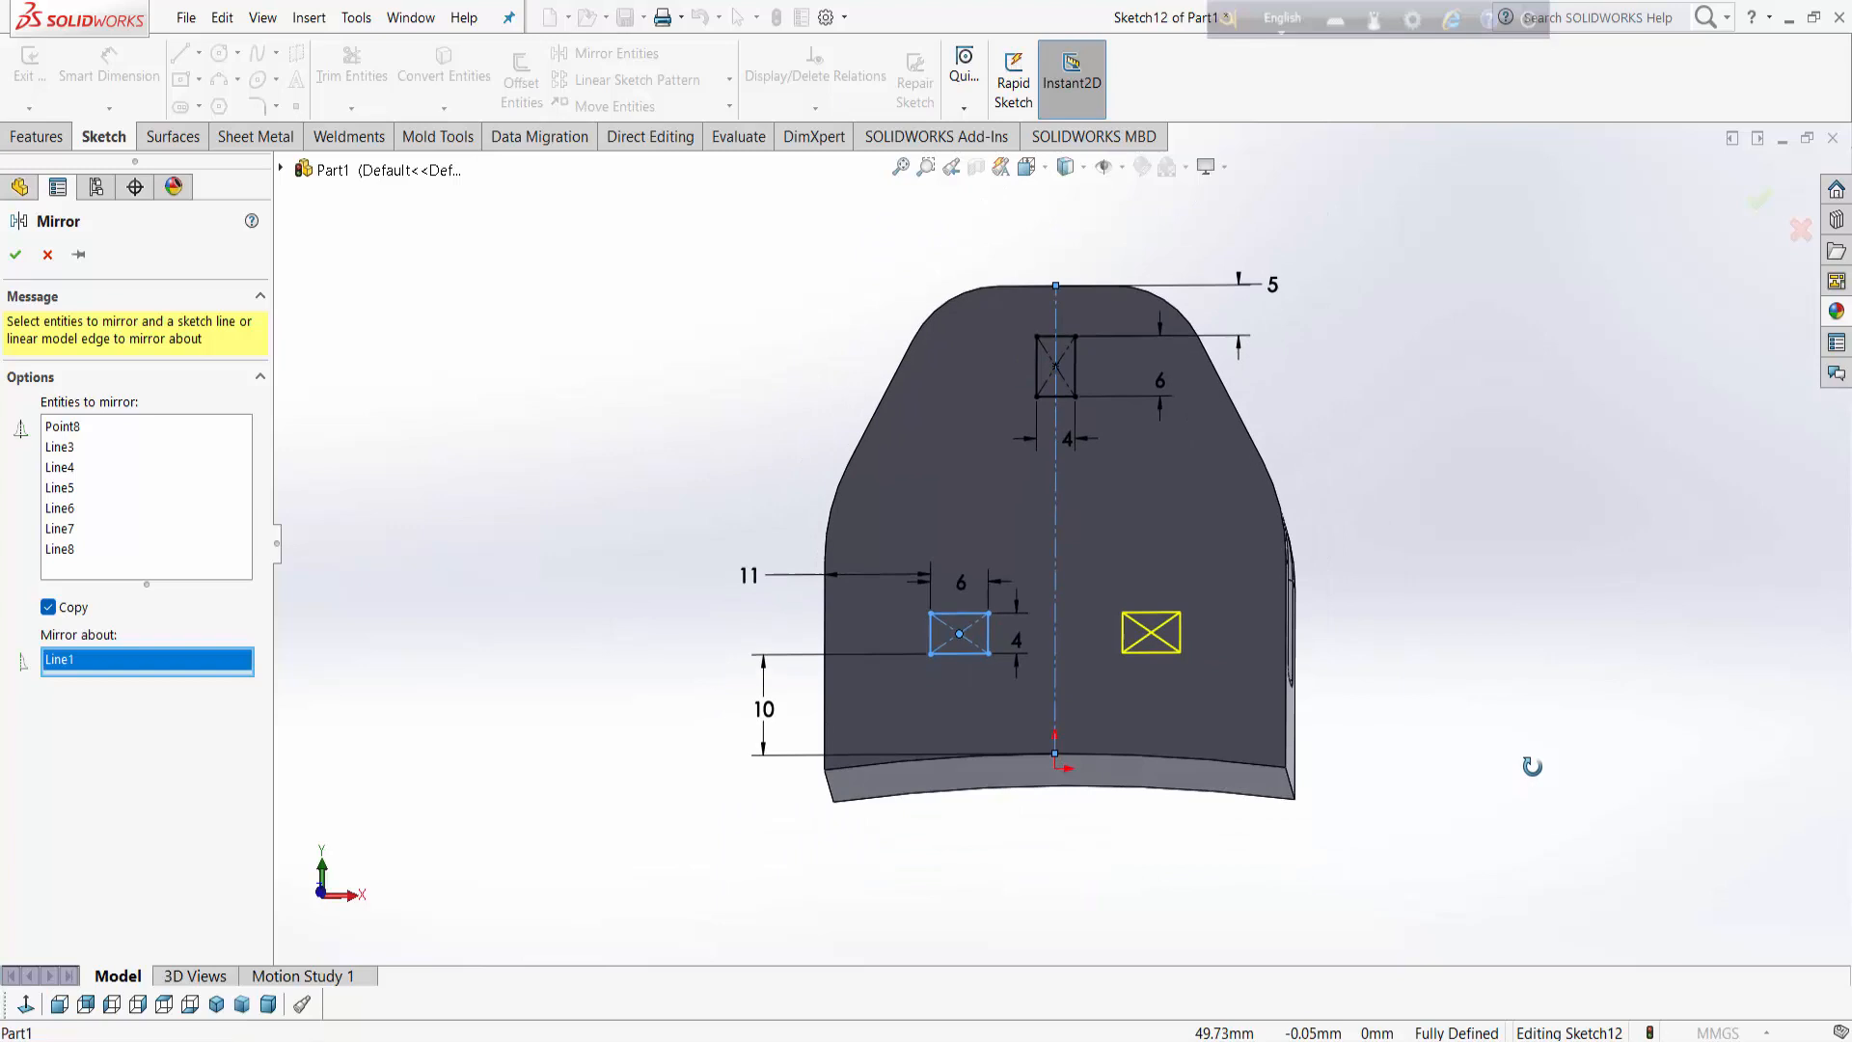
click(14, 256)
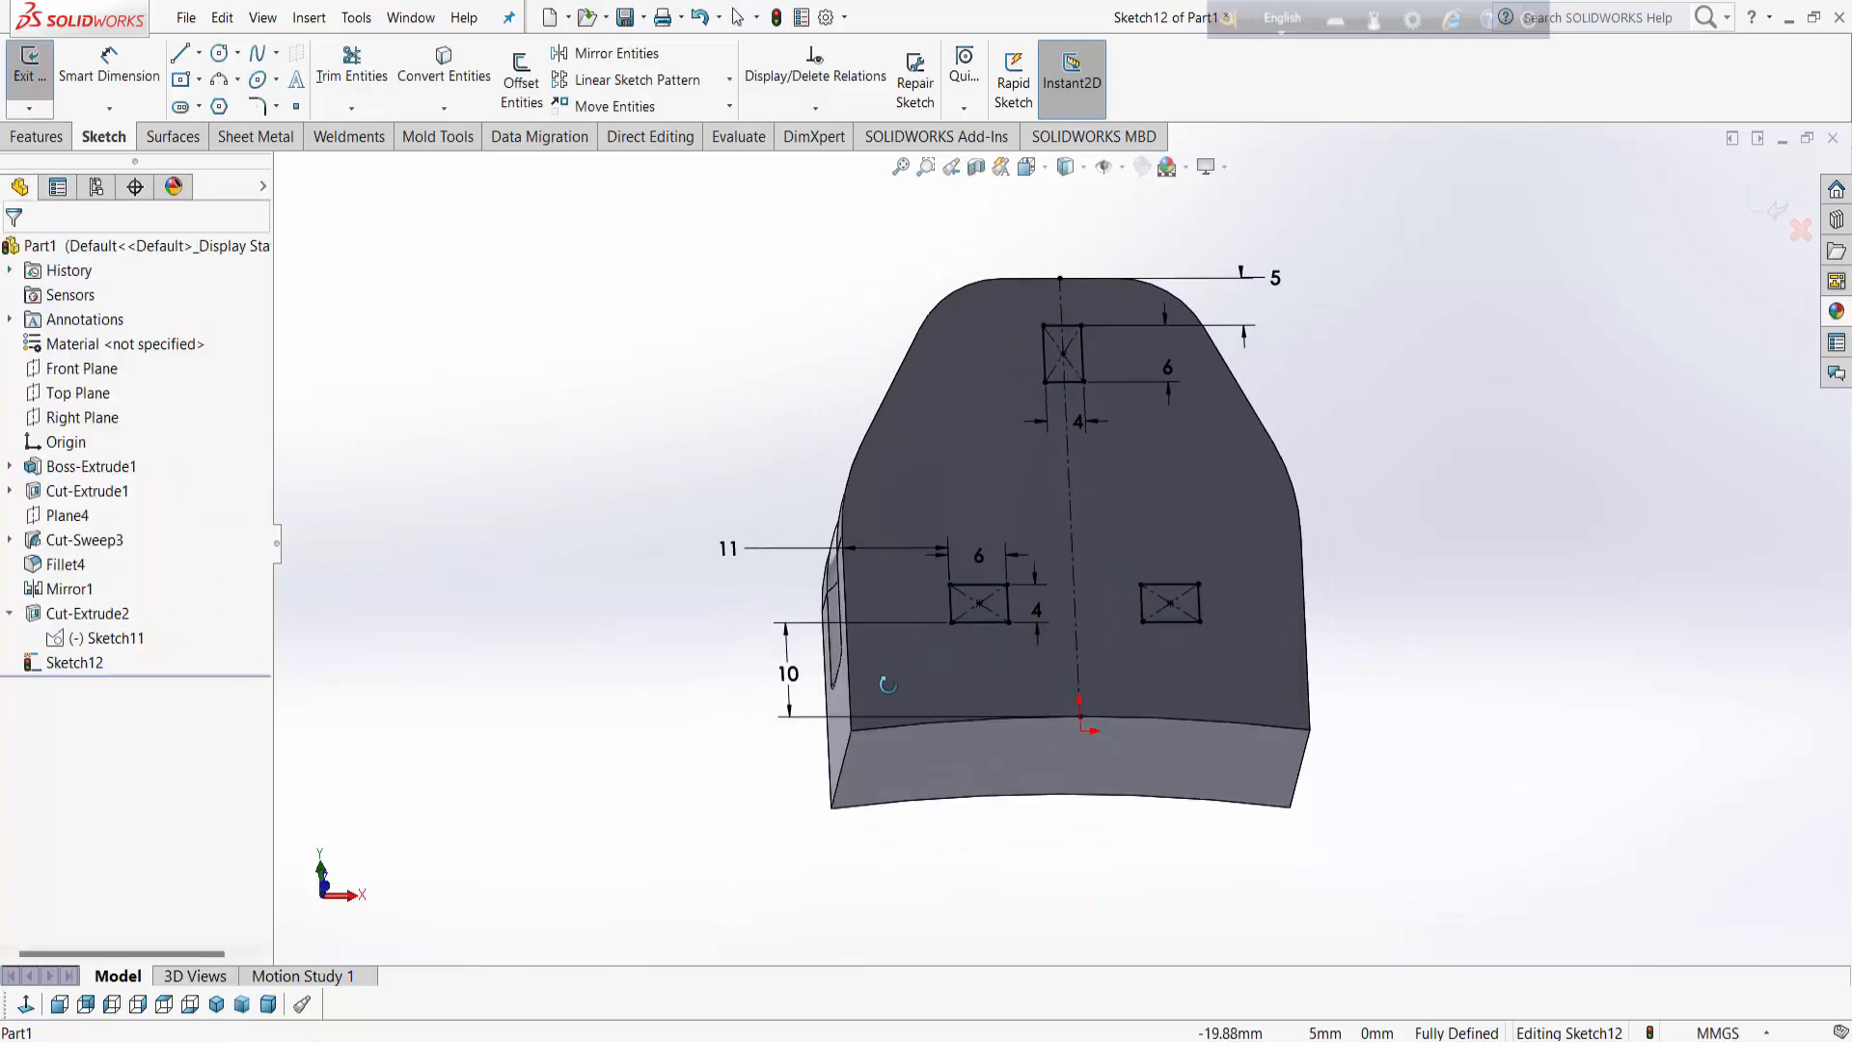
Step: Extrude the three rectangles as a Blind boss 7 mm deep, merged with the body
click(38, 142)
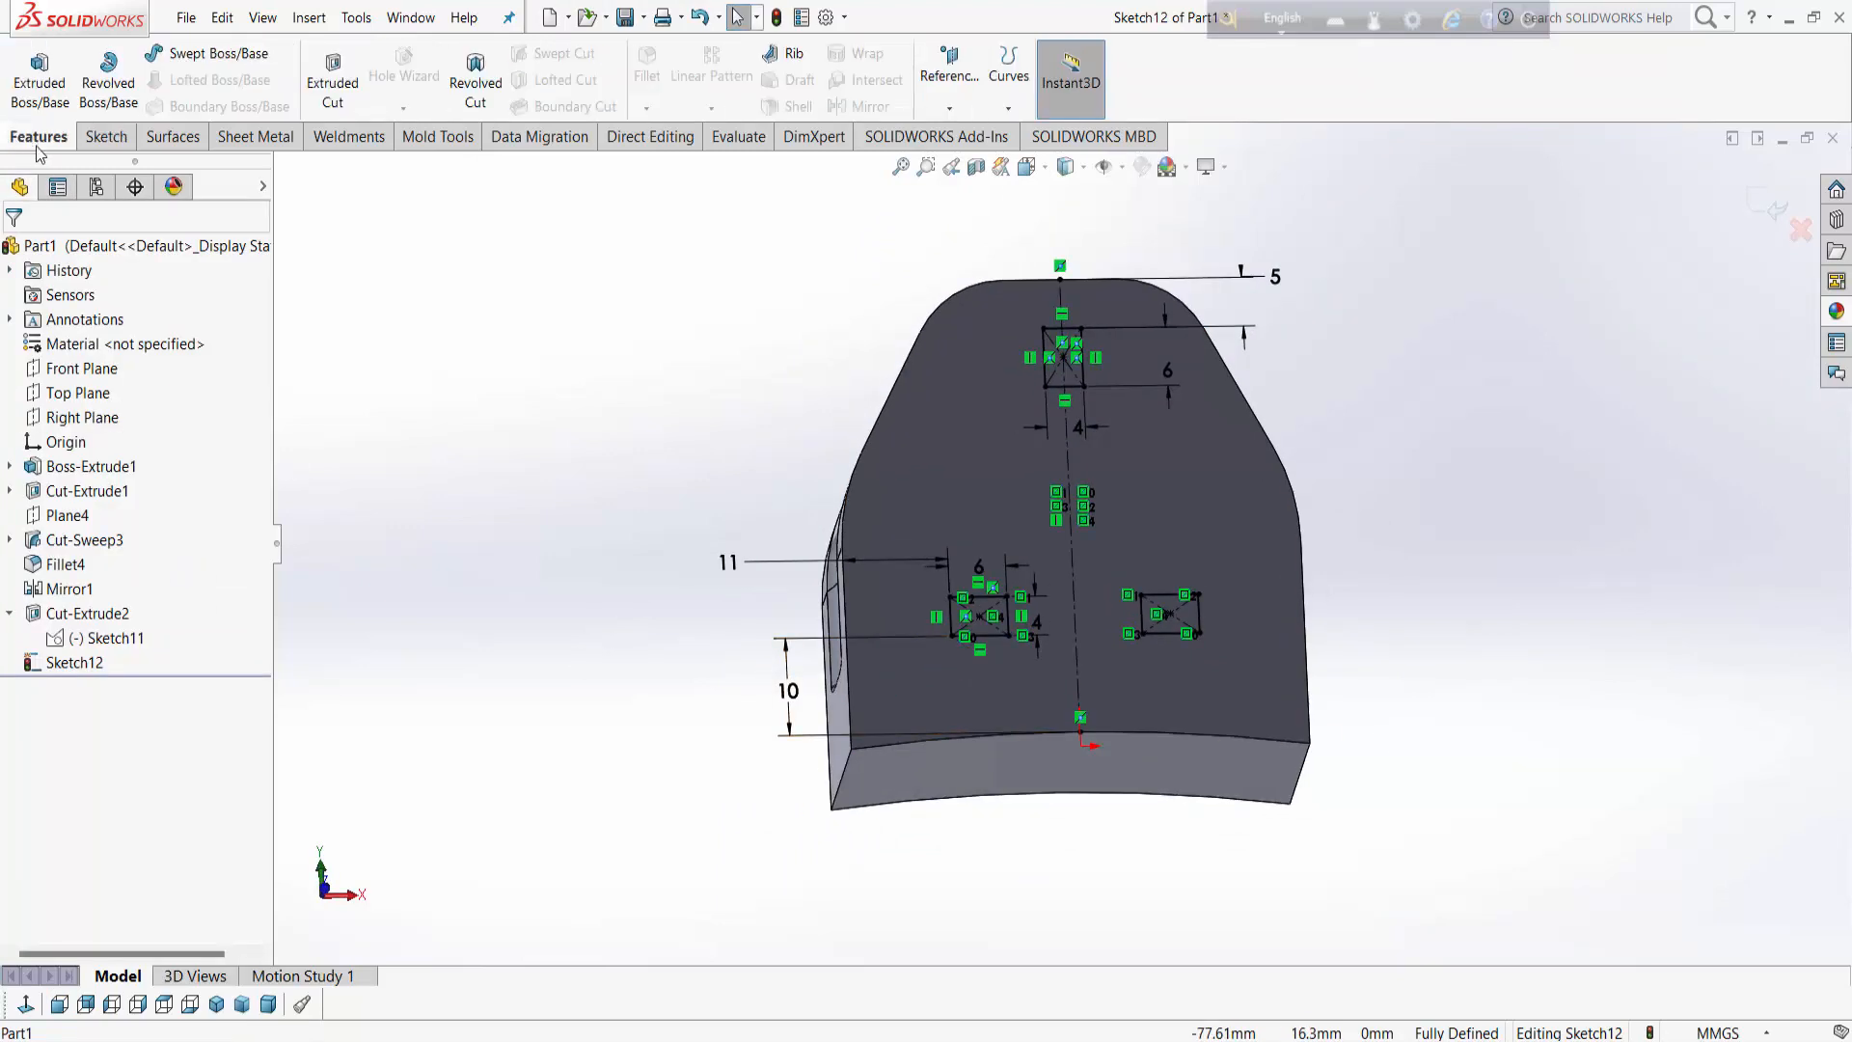
click(40, 96)
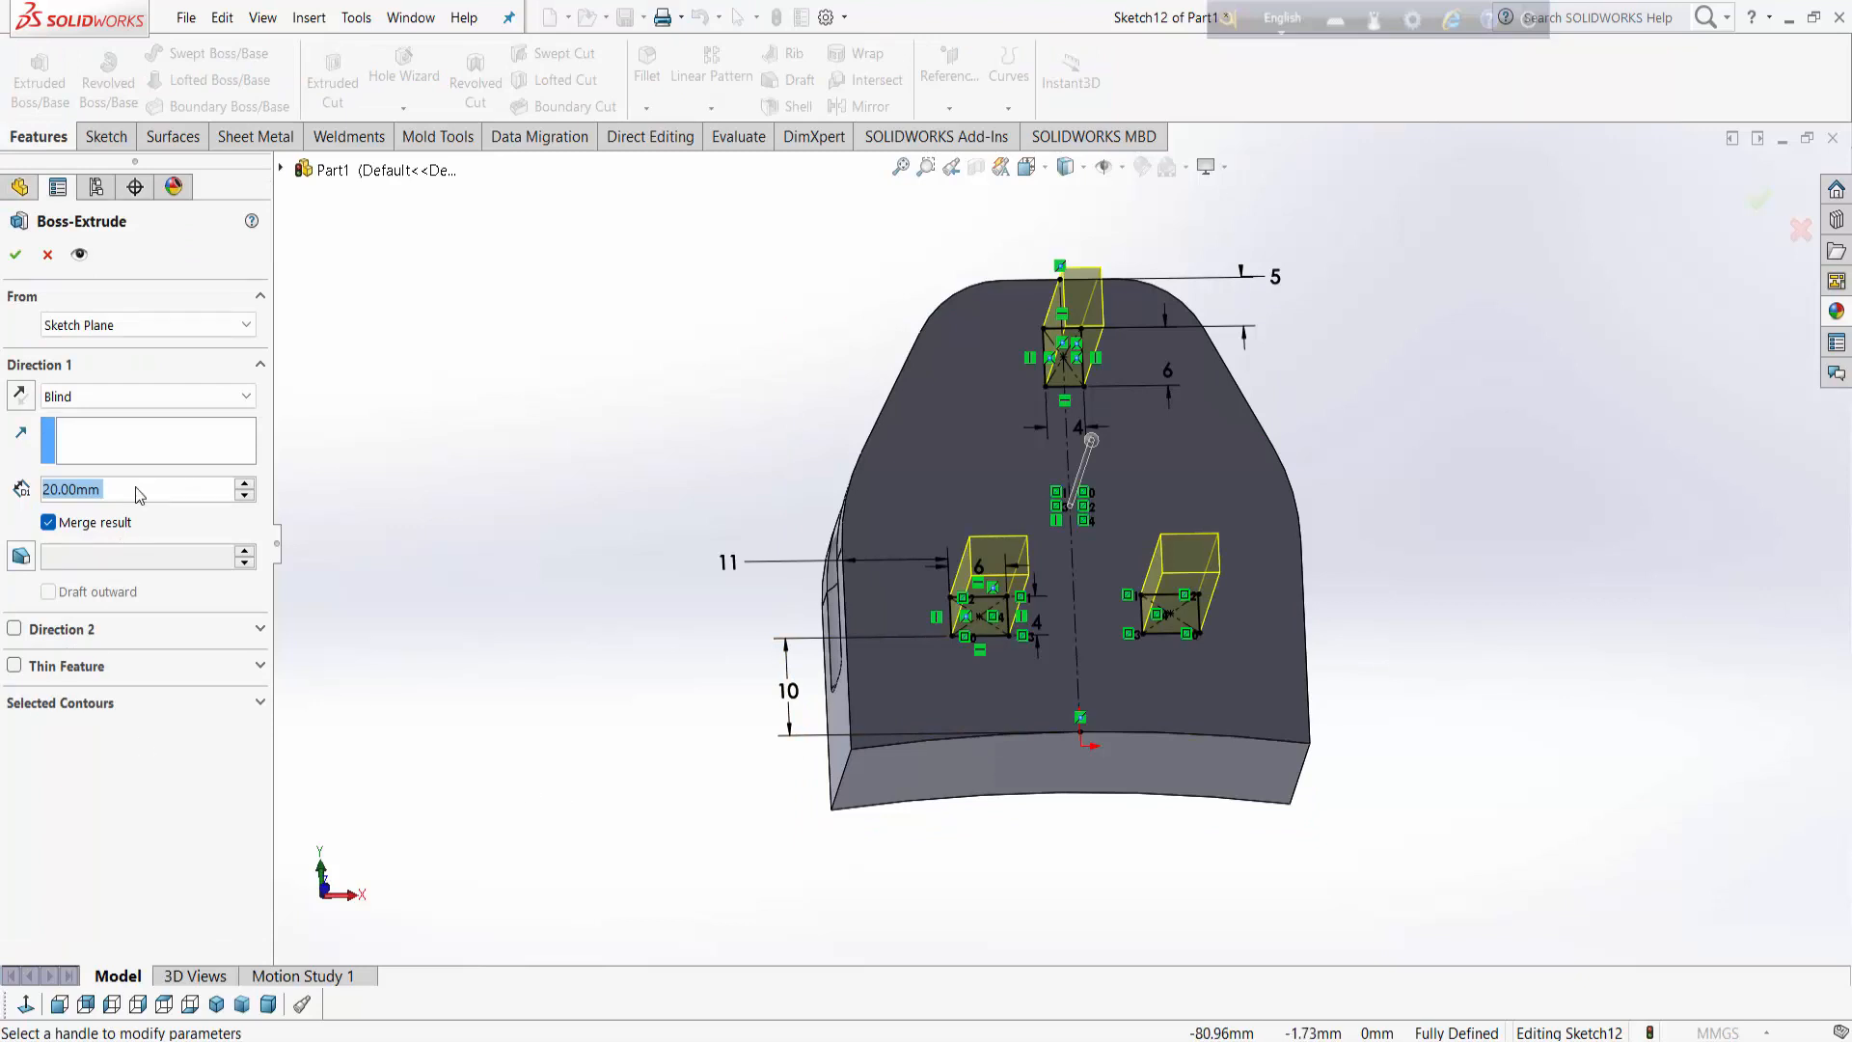
text(7)
key(Return)
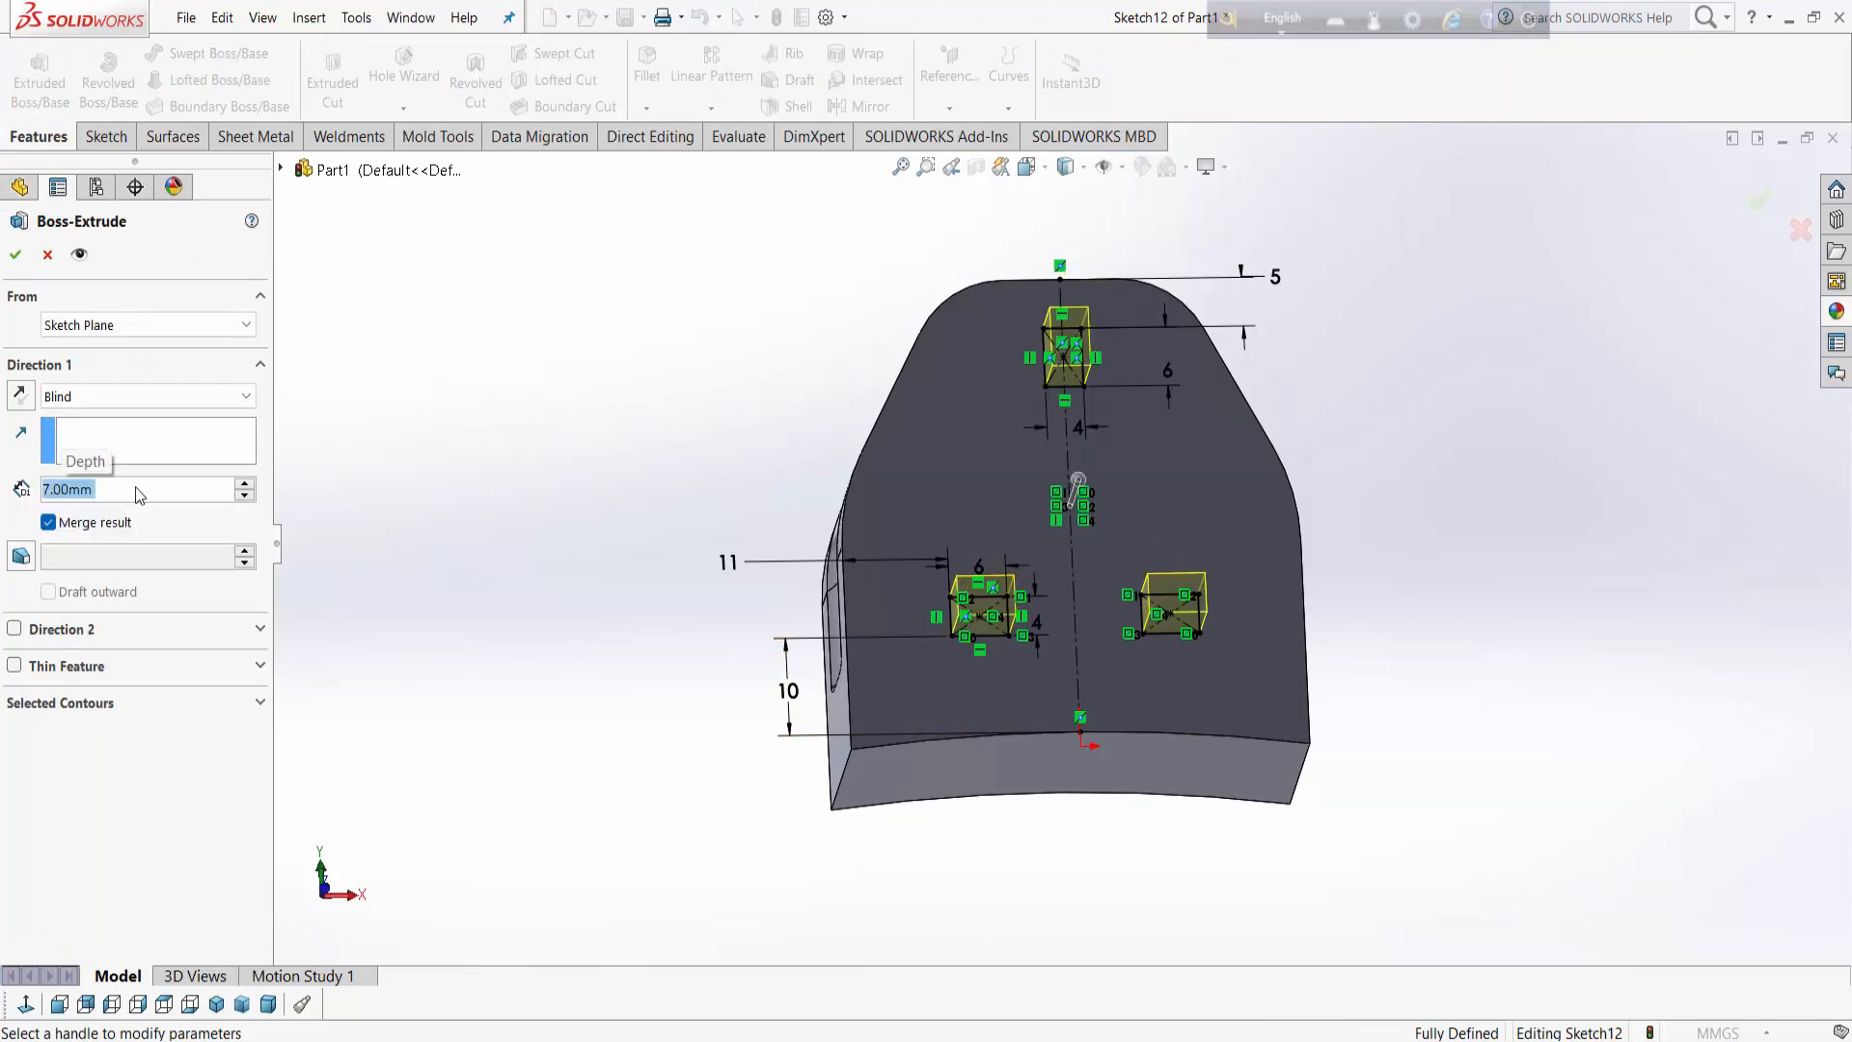
click(16, 255)
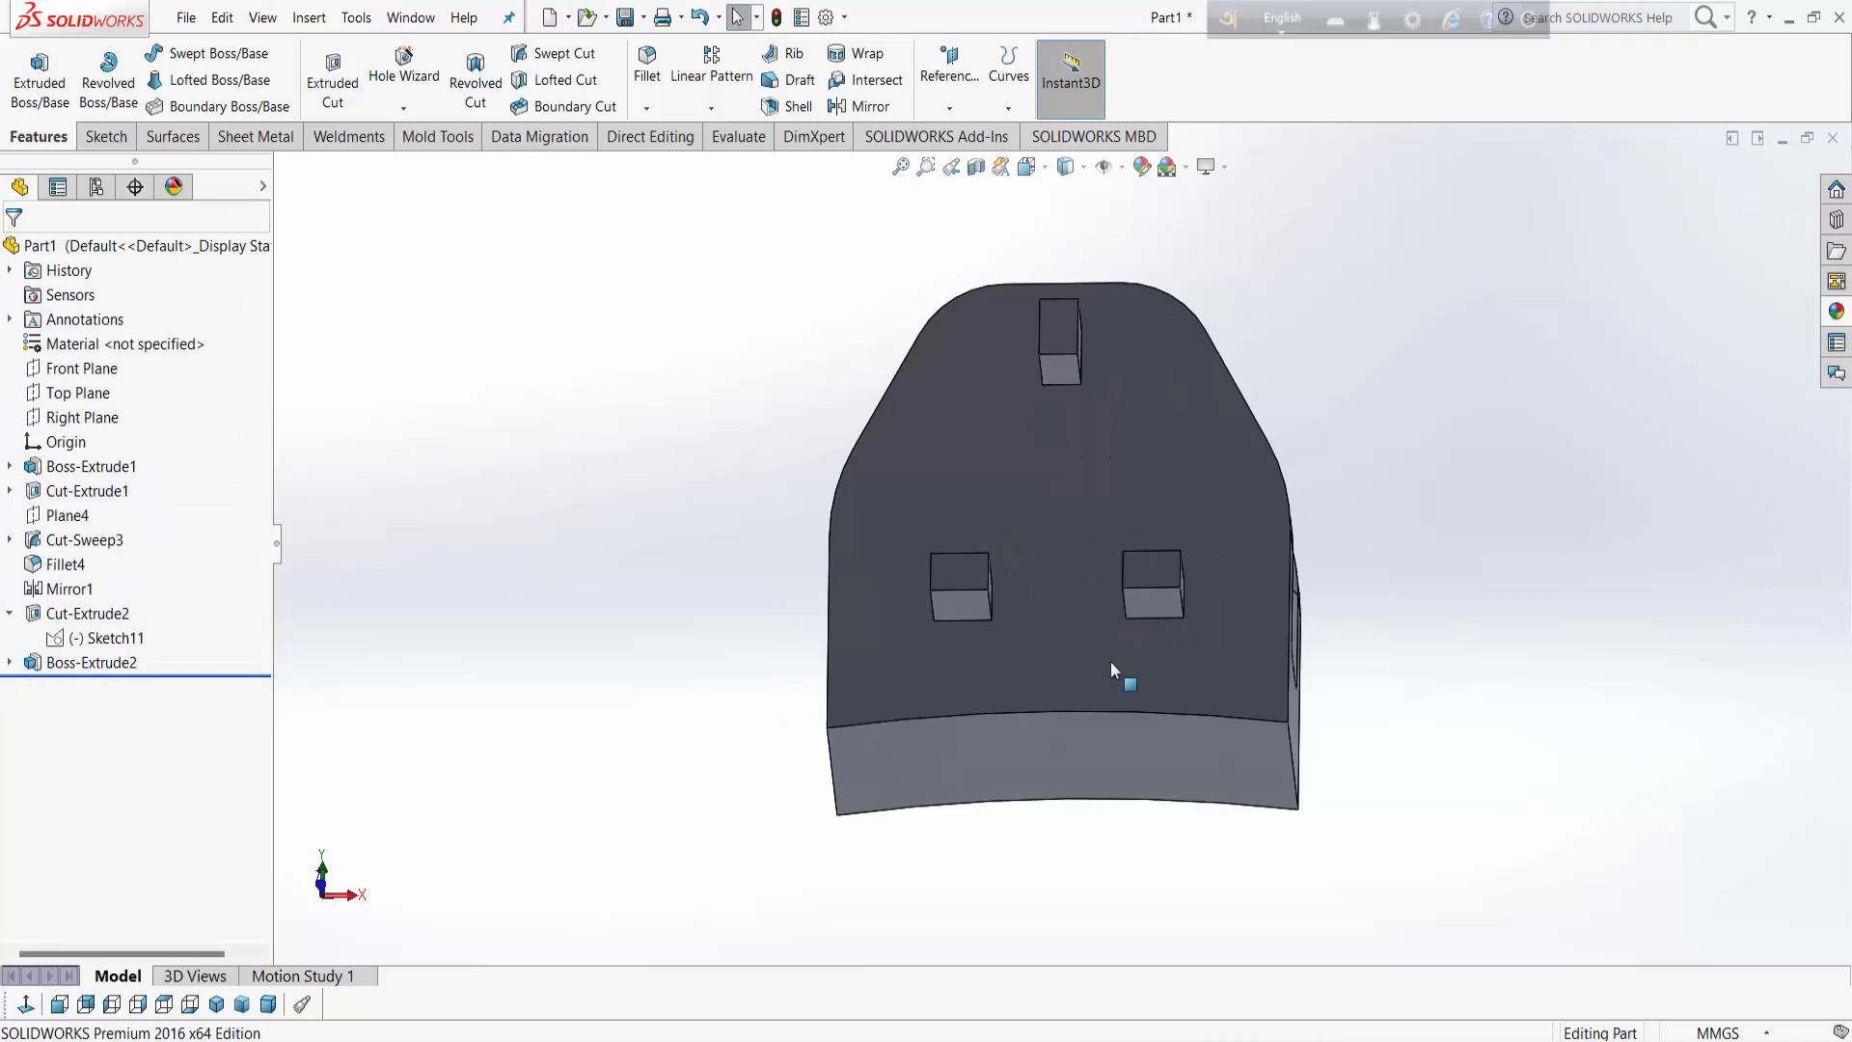
Step: Start a sketch on the lower-left block's end face and convert the end-face outlines of both lower blocks into sketch entities
click(965, 575)
right_click(968, 529)
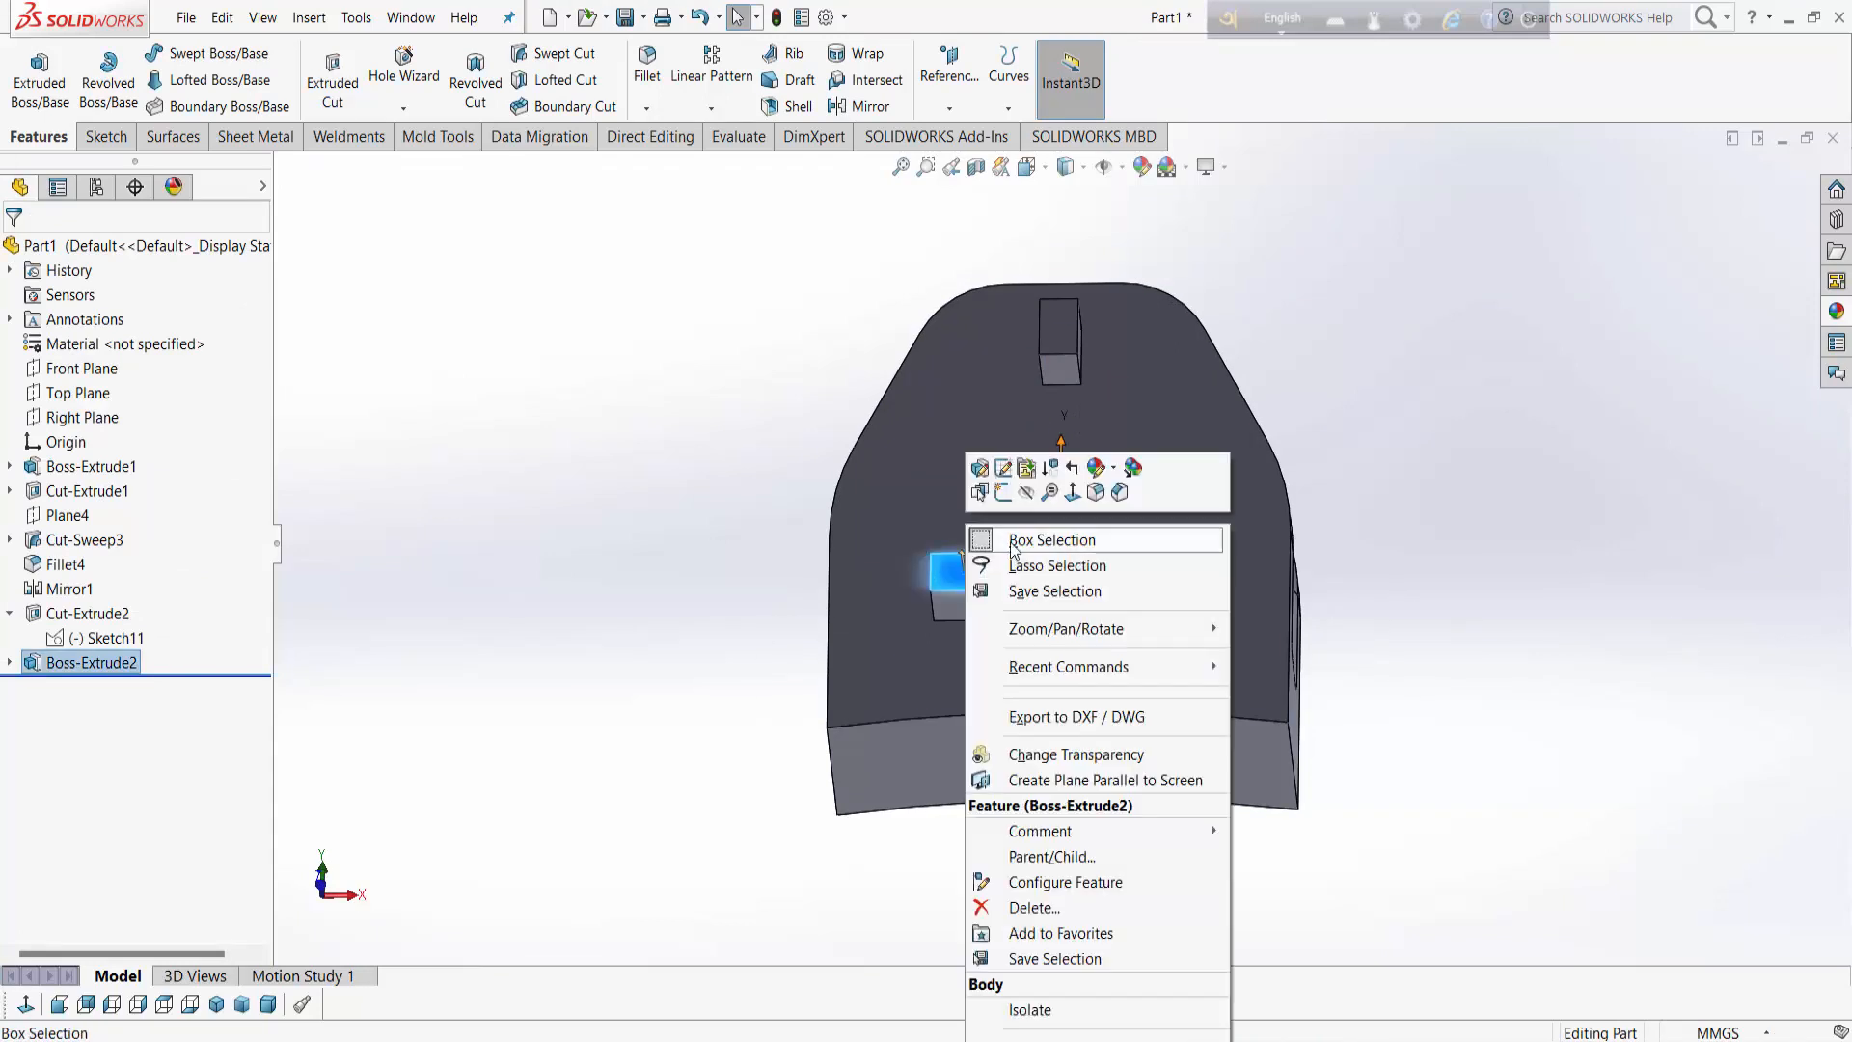
click(1003, 494)
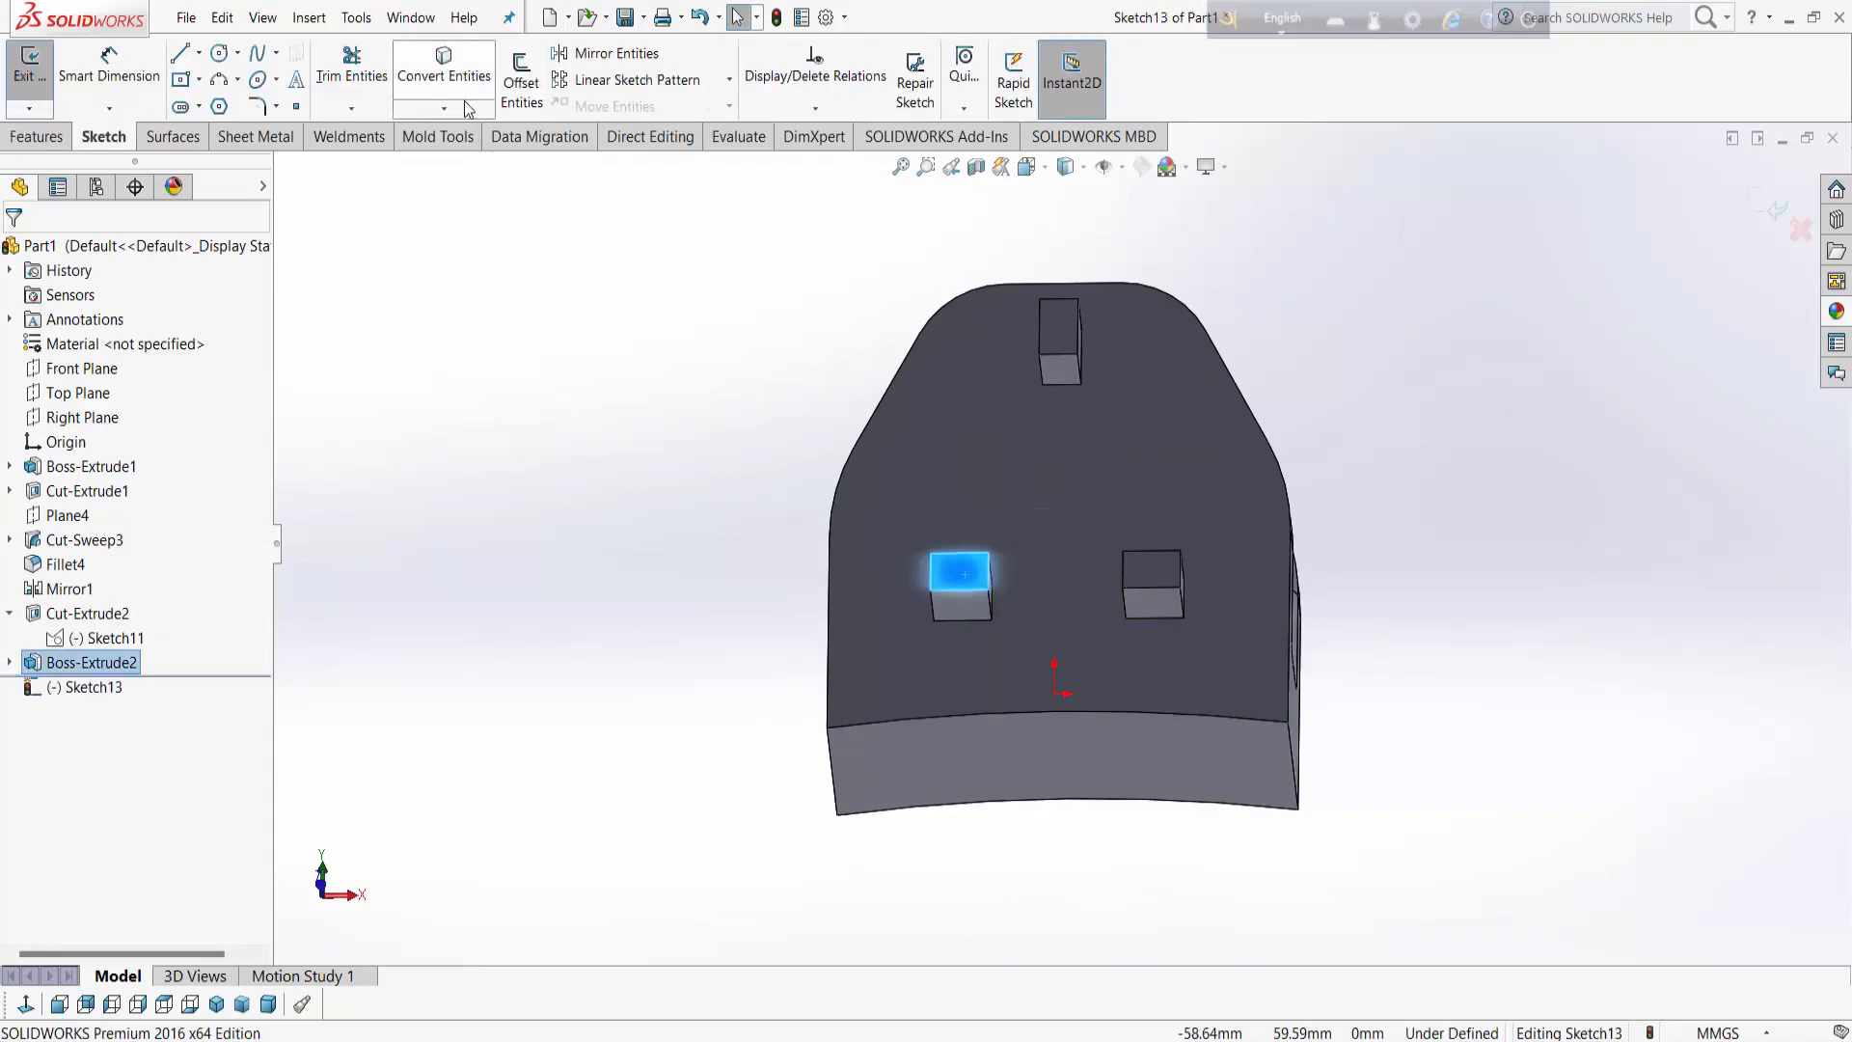
ctrl+click(1153, 571)
click(447, 77)
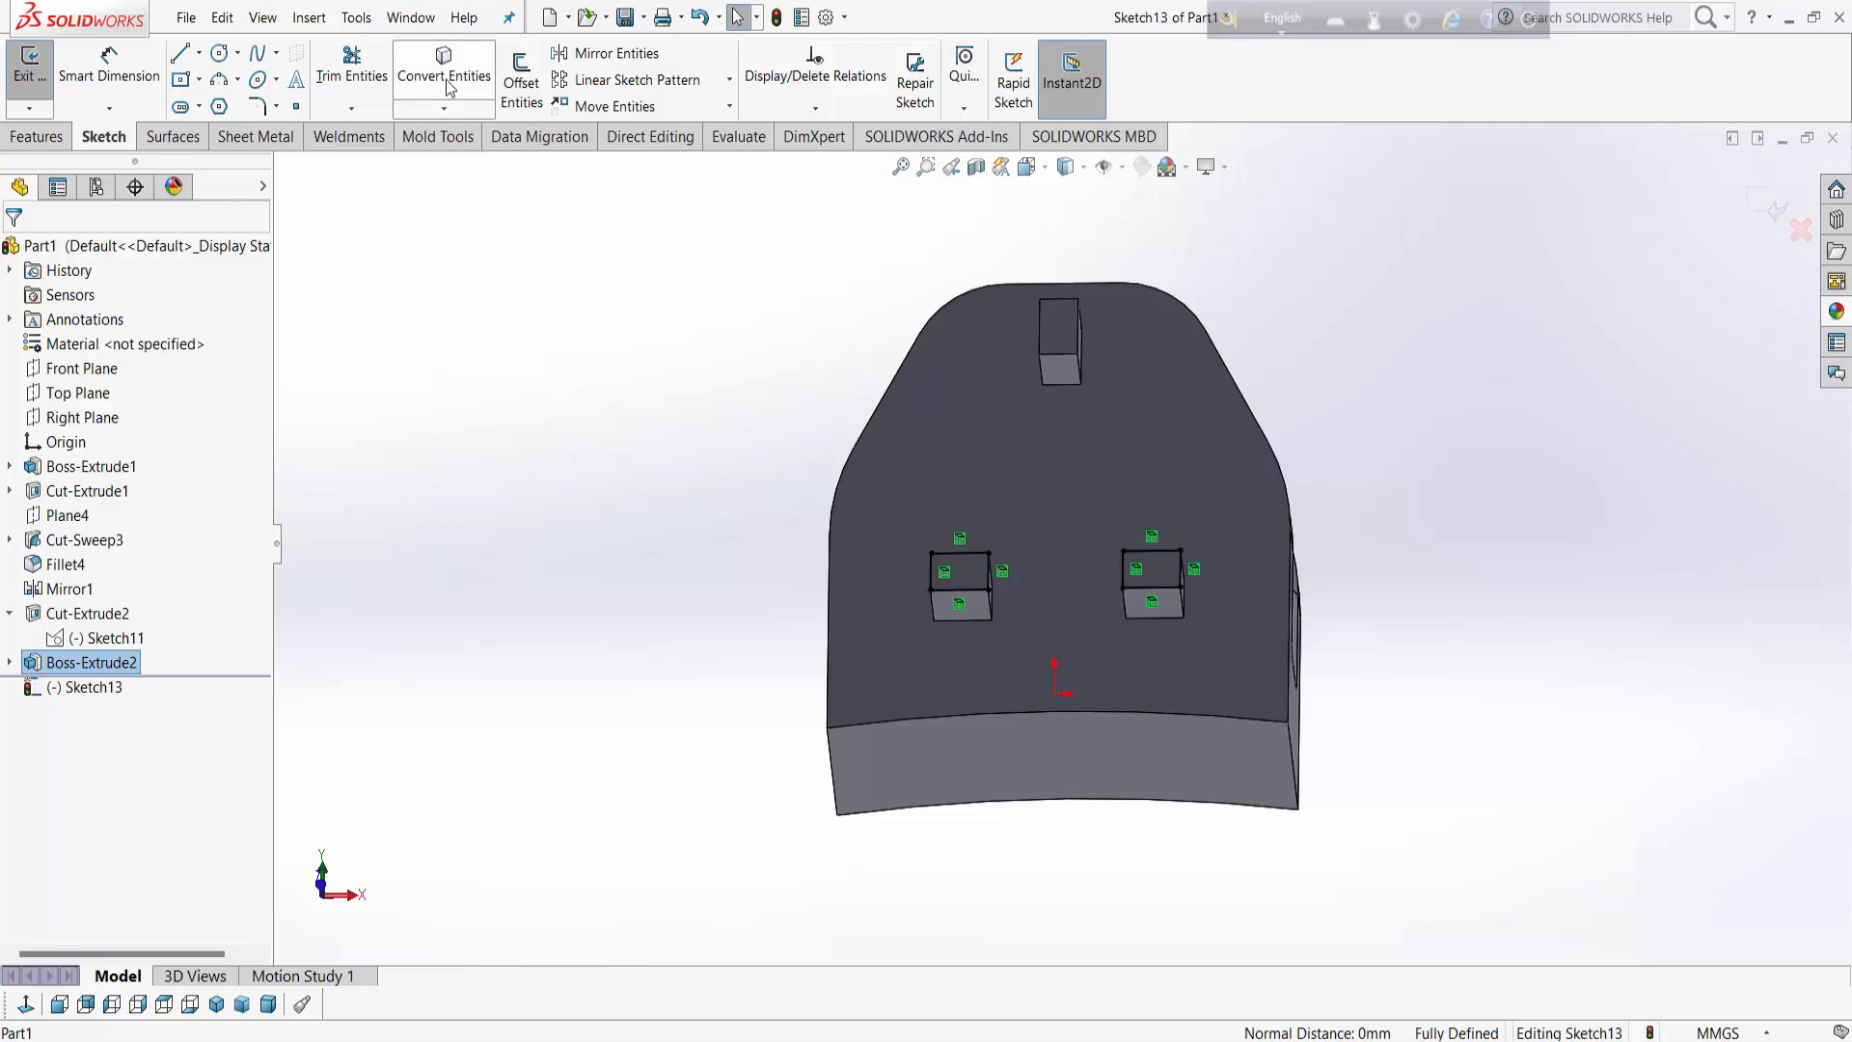
Step: Extrude the converted outlines of both lower blocks as a Blind boss 5 mm deep
click(36, 136)
click(40, 82)
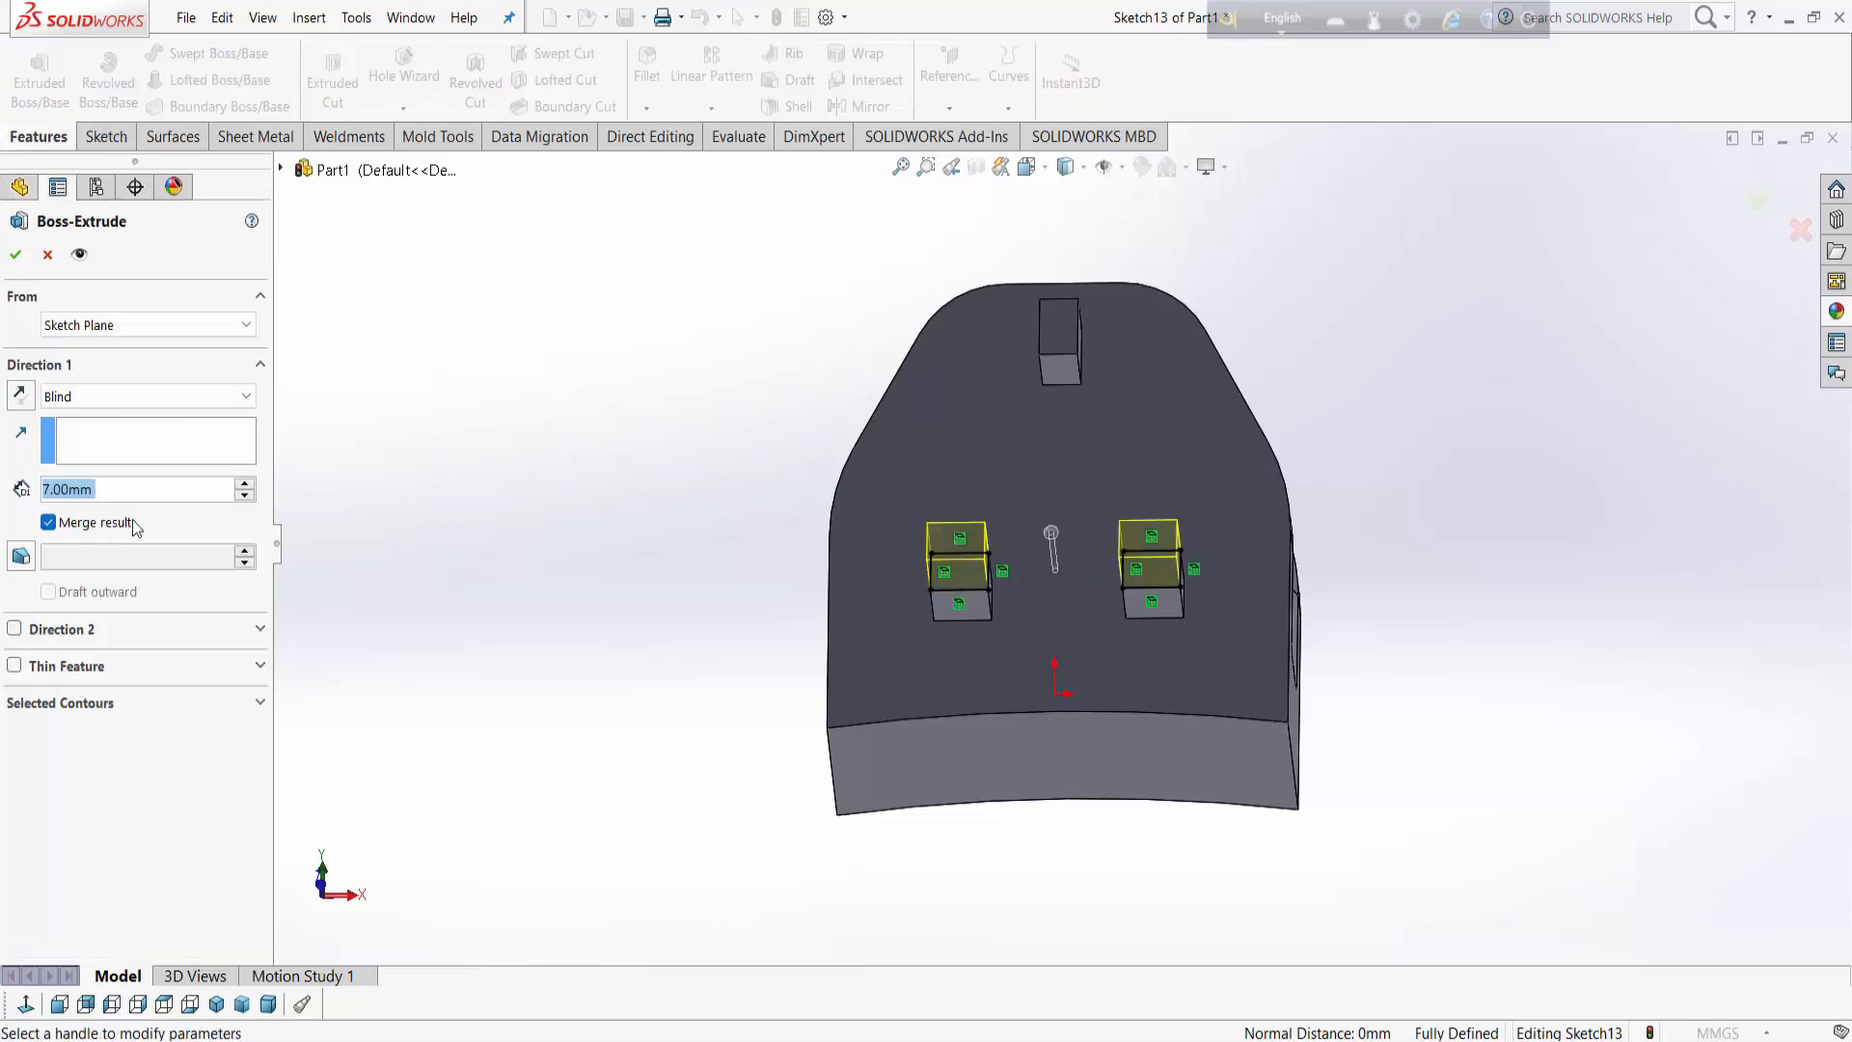
text(6)
key(BackSpace)
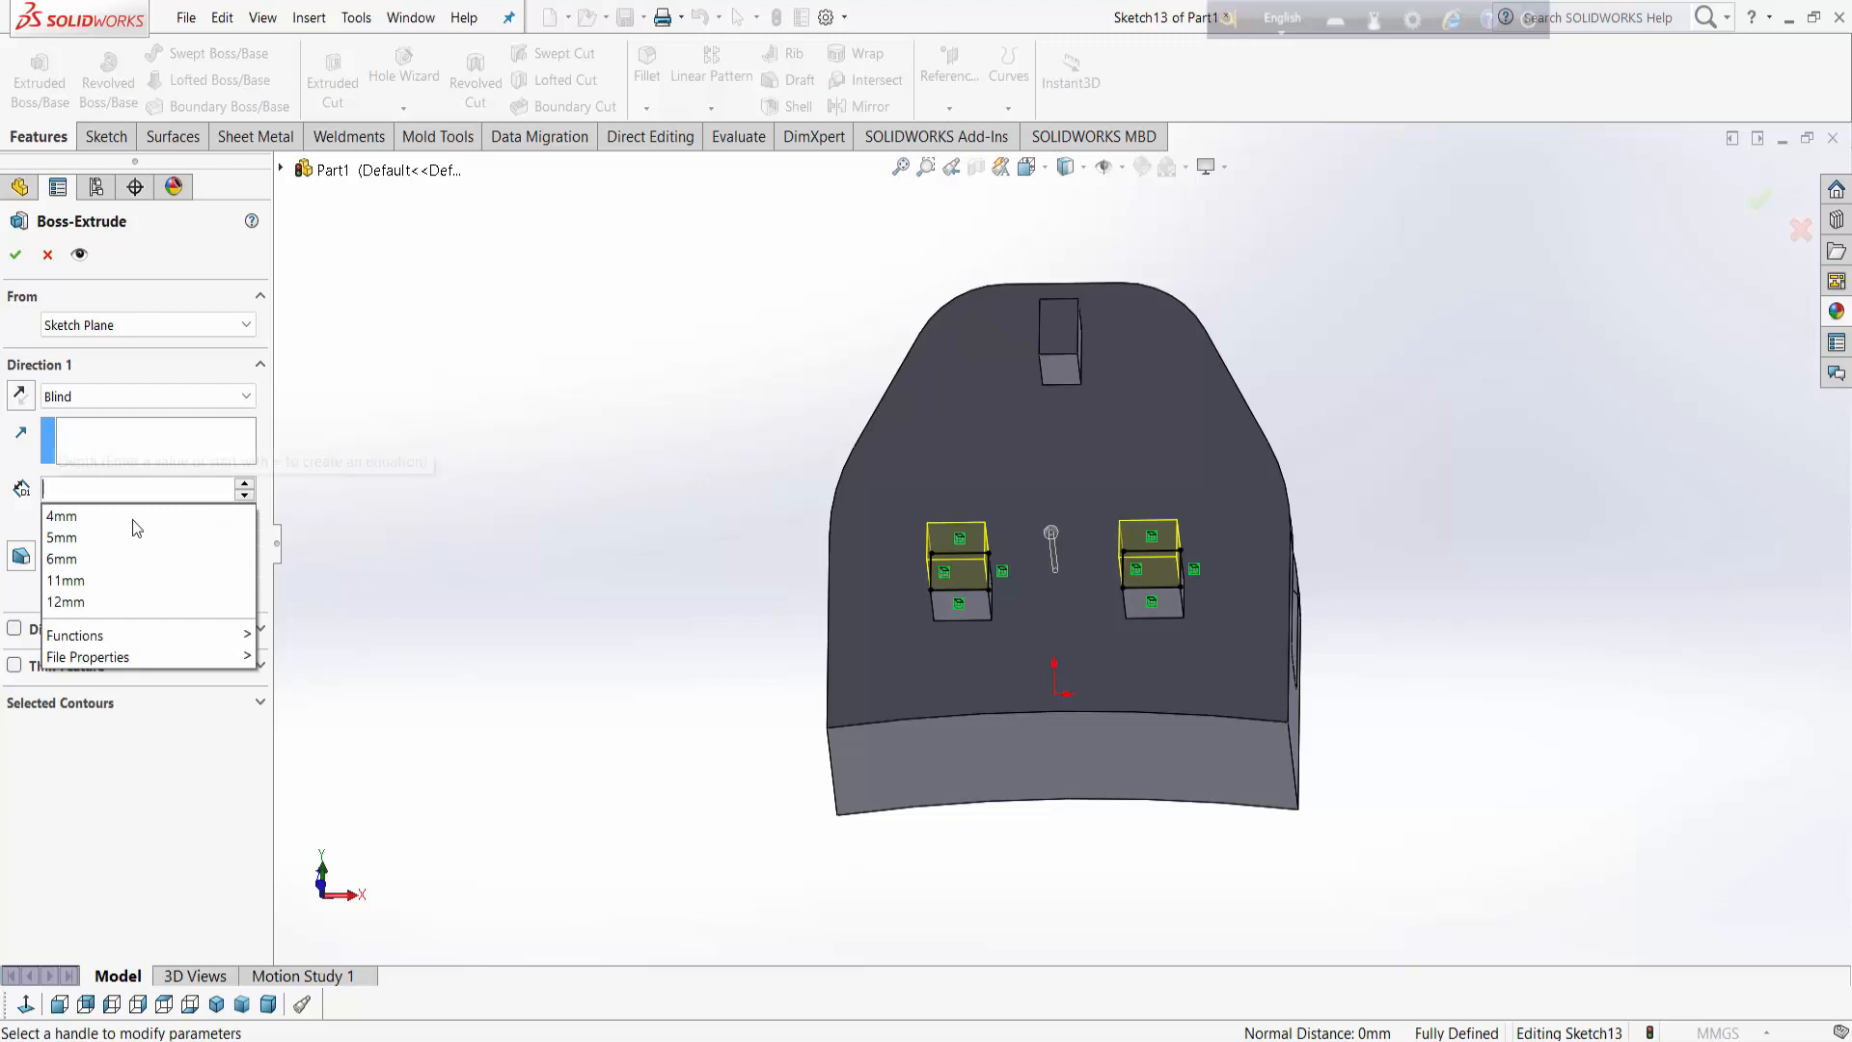
text(5)
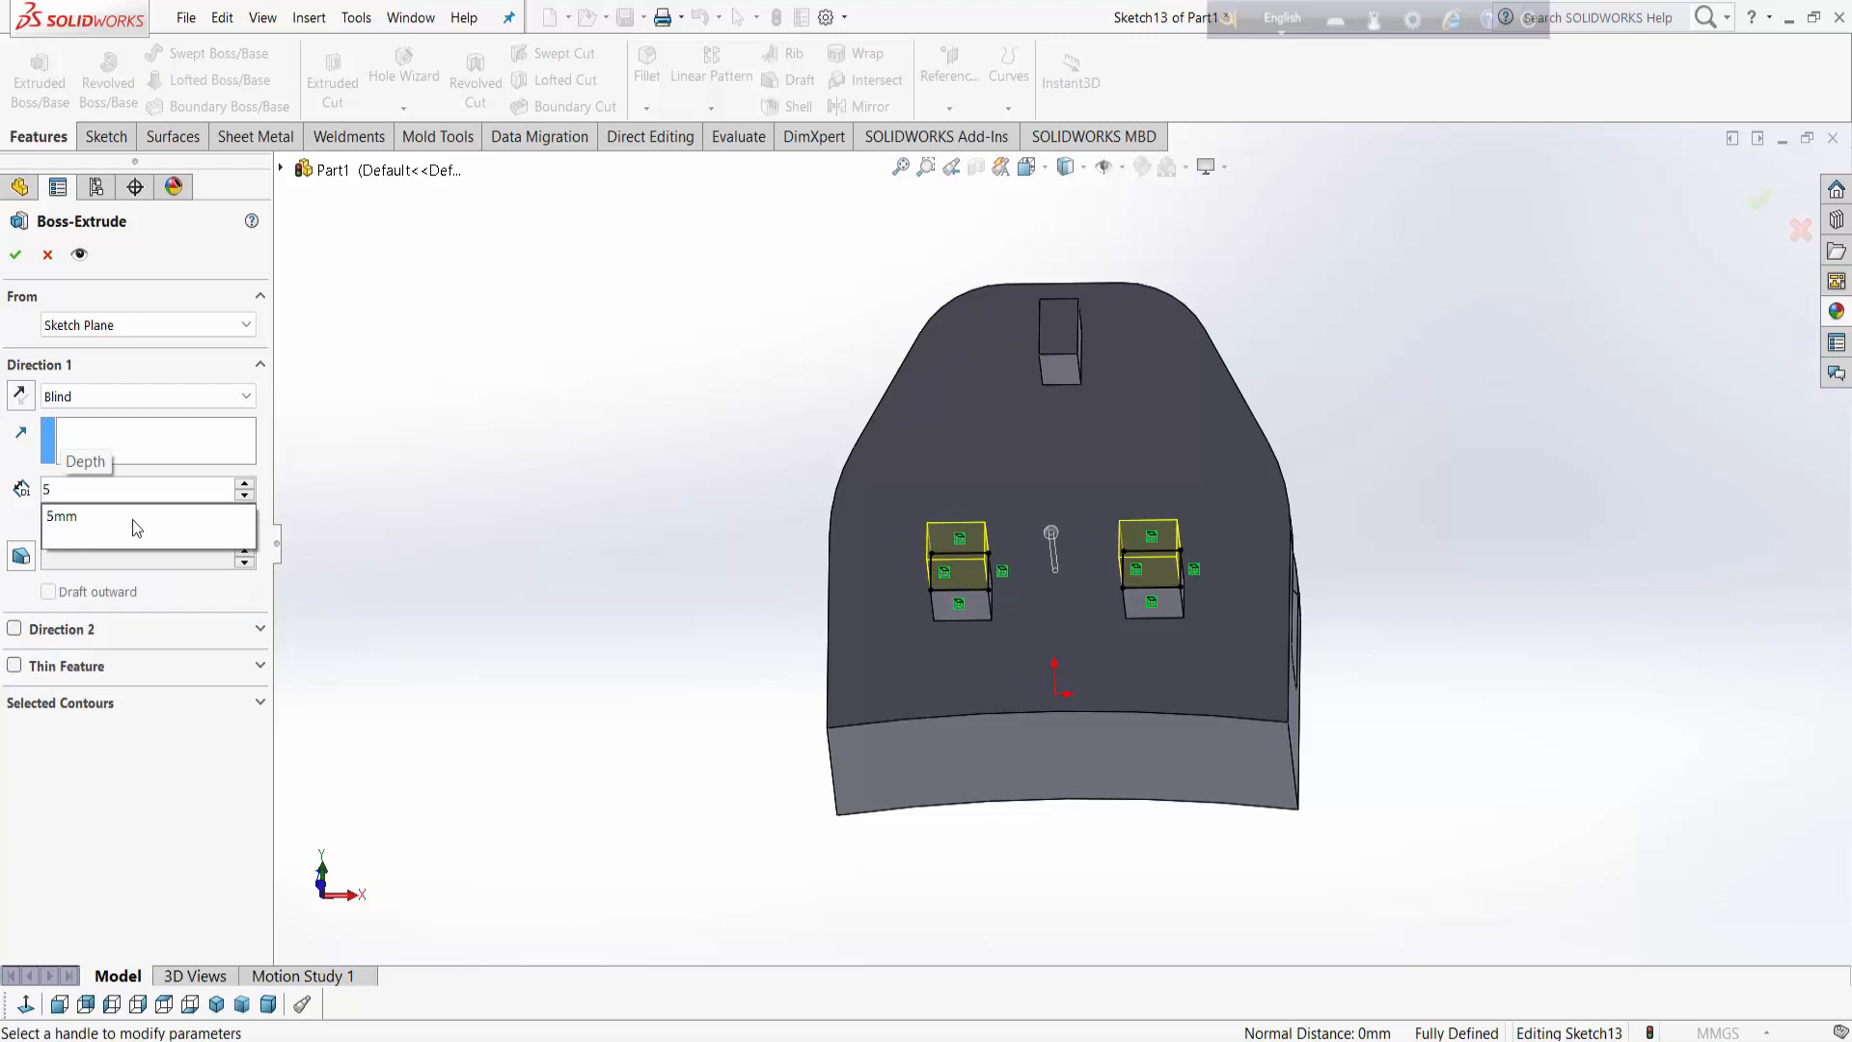
key(Return)
click(15, 254)
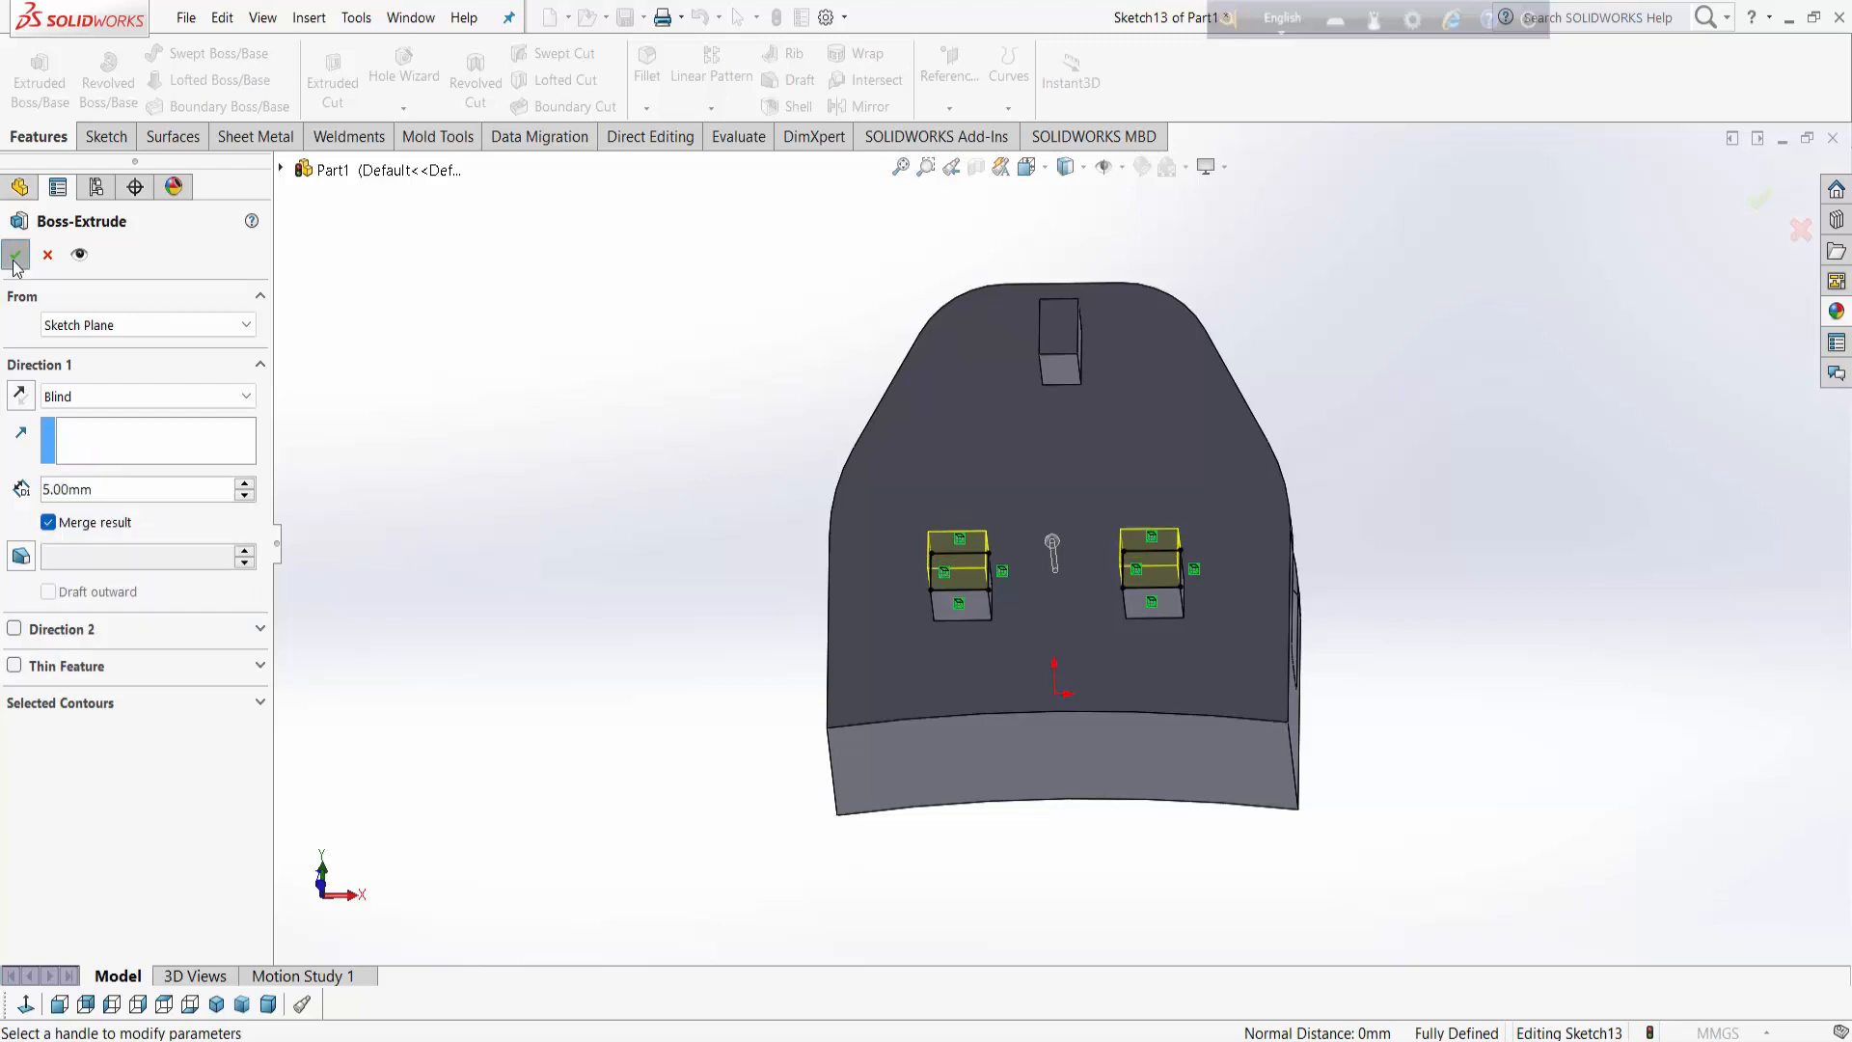
Step: Edit the 5 mm extrusion on the lower blocks so that its result is not merged
right_click(52, 688)
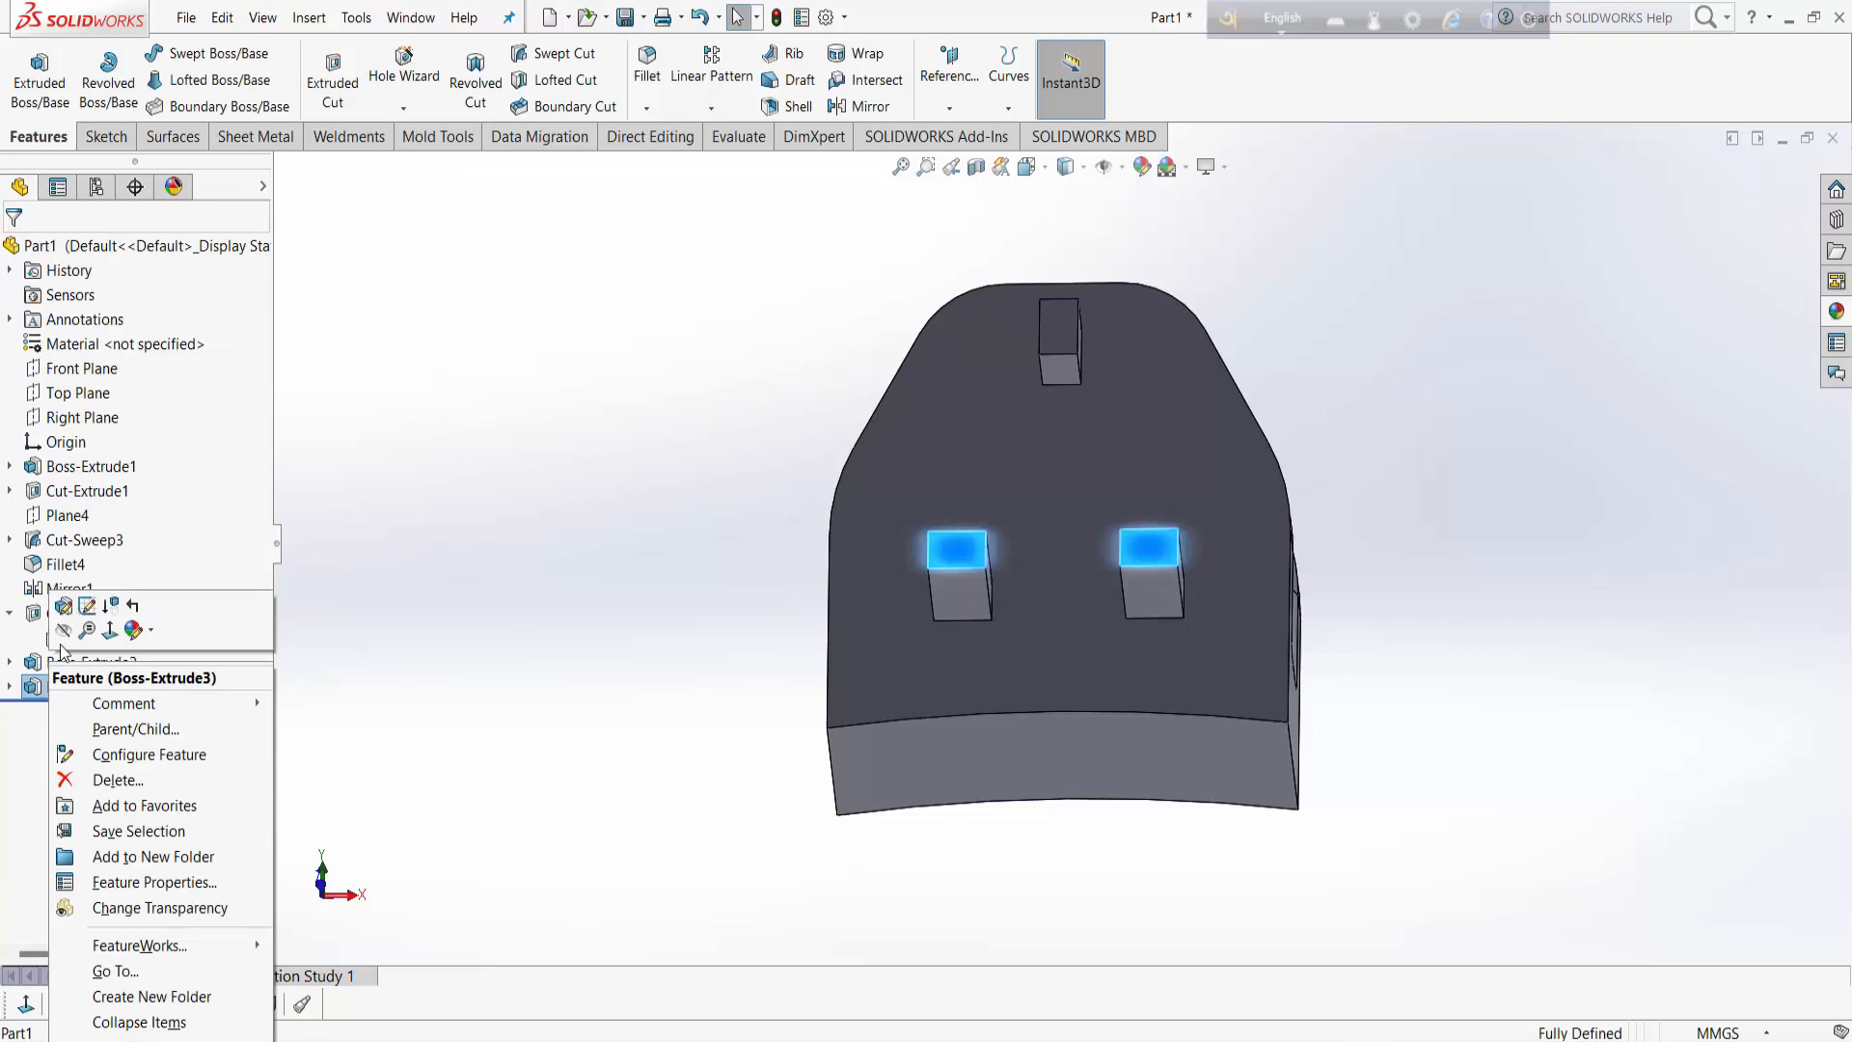
click(64, 607)
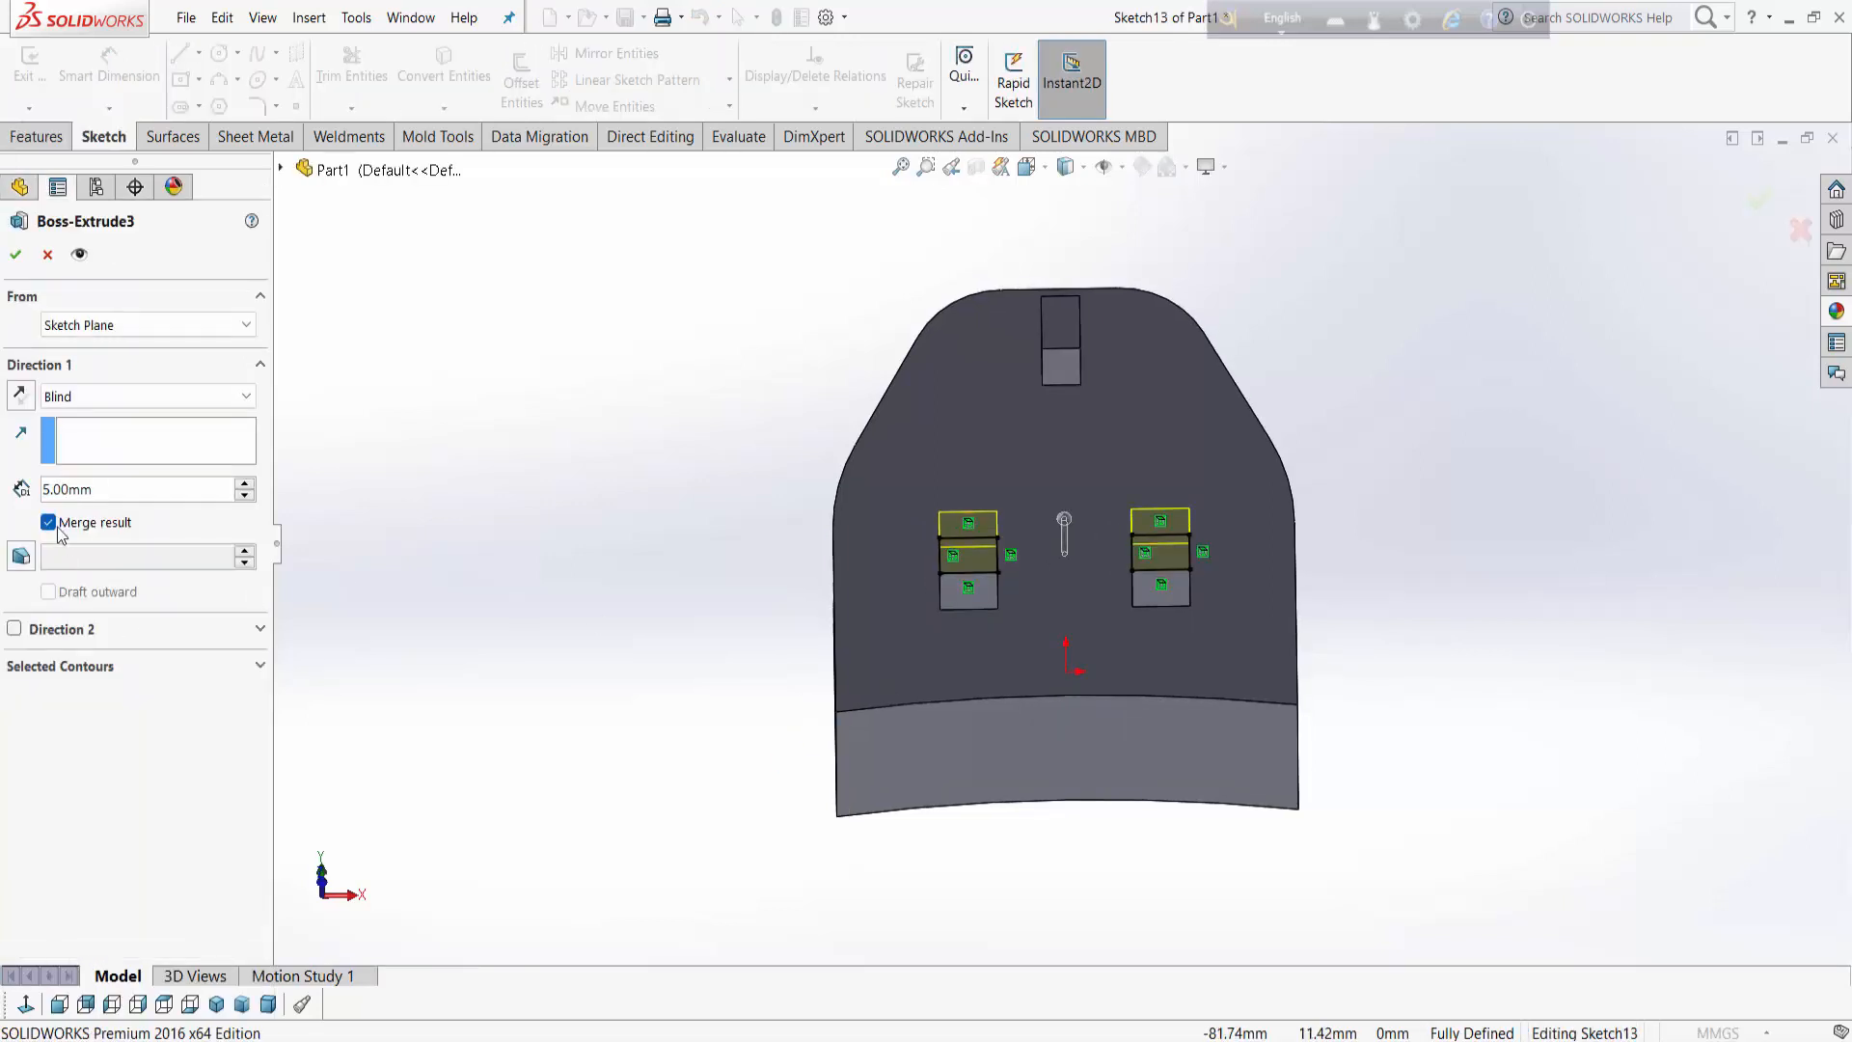
click(8, 259)
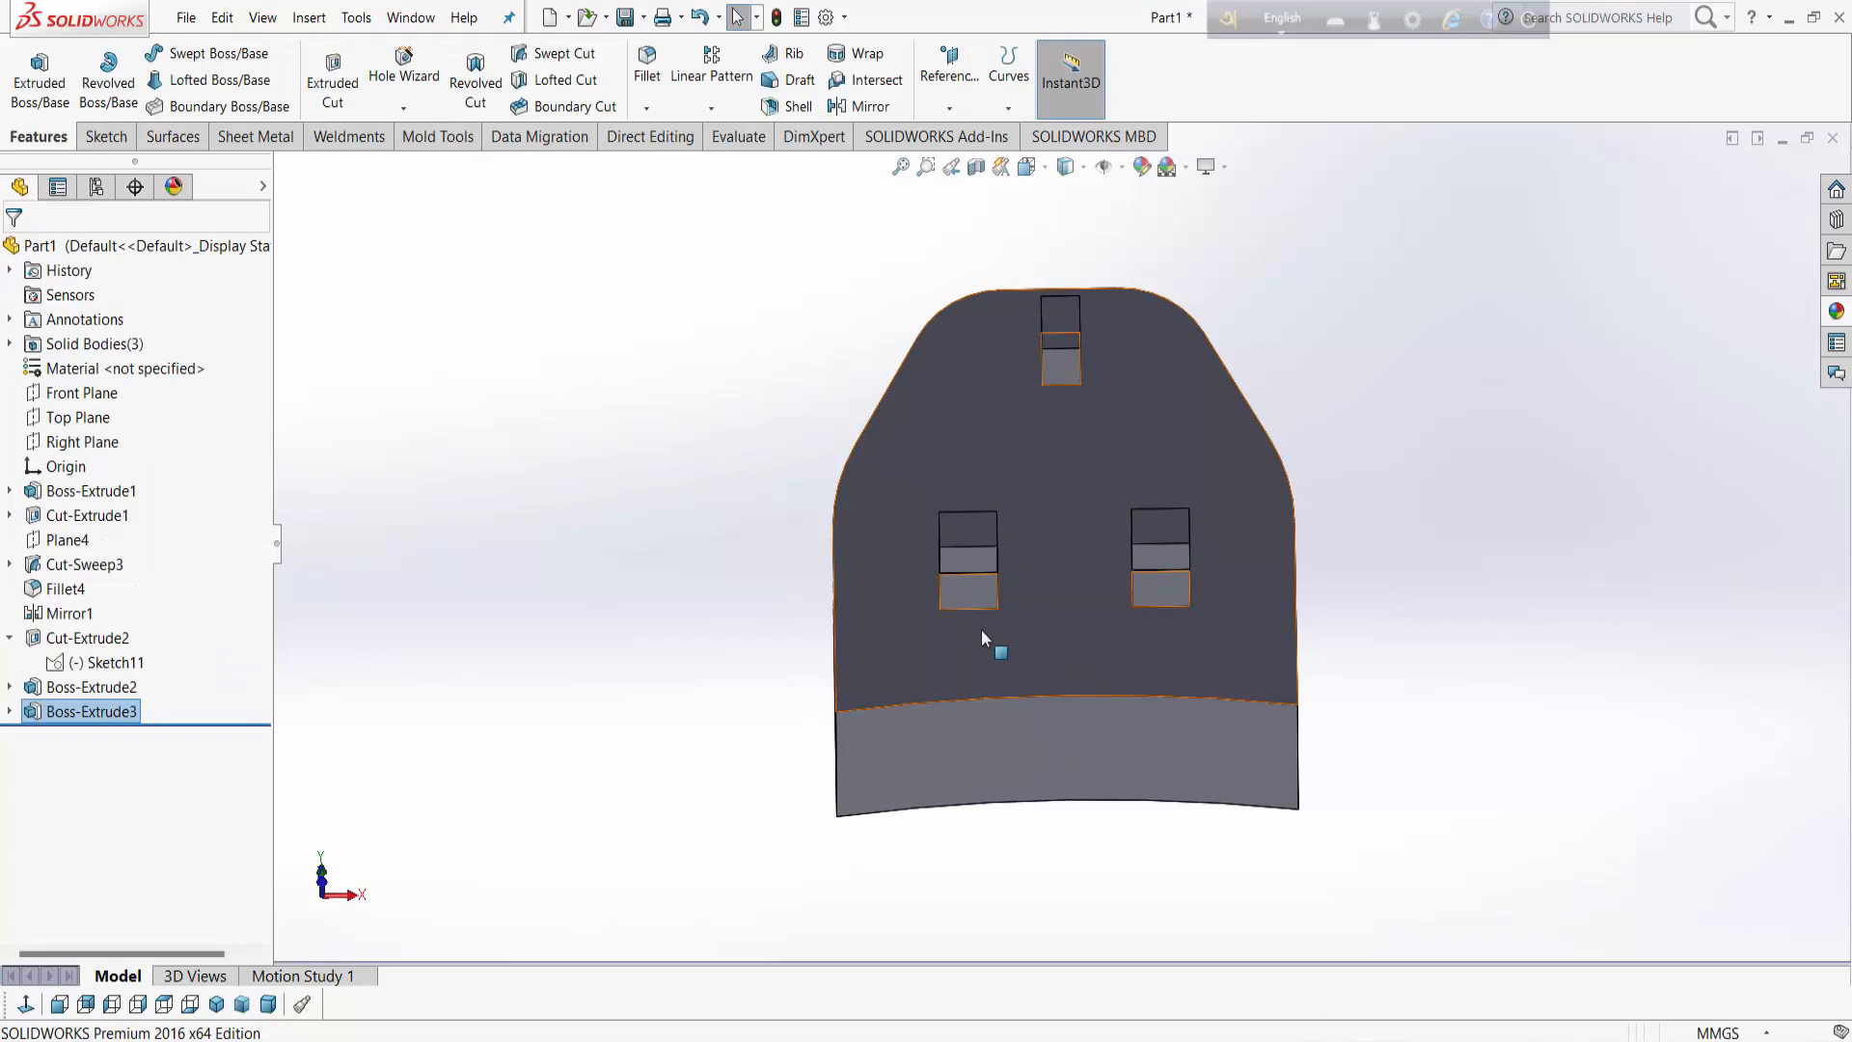
Step: Start a sketch on the lower-right block's new end face and convert the end-face outlines of both lower blocks
middle_drag(1377, 631, 1170, 633)
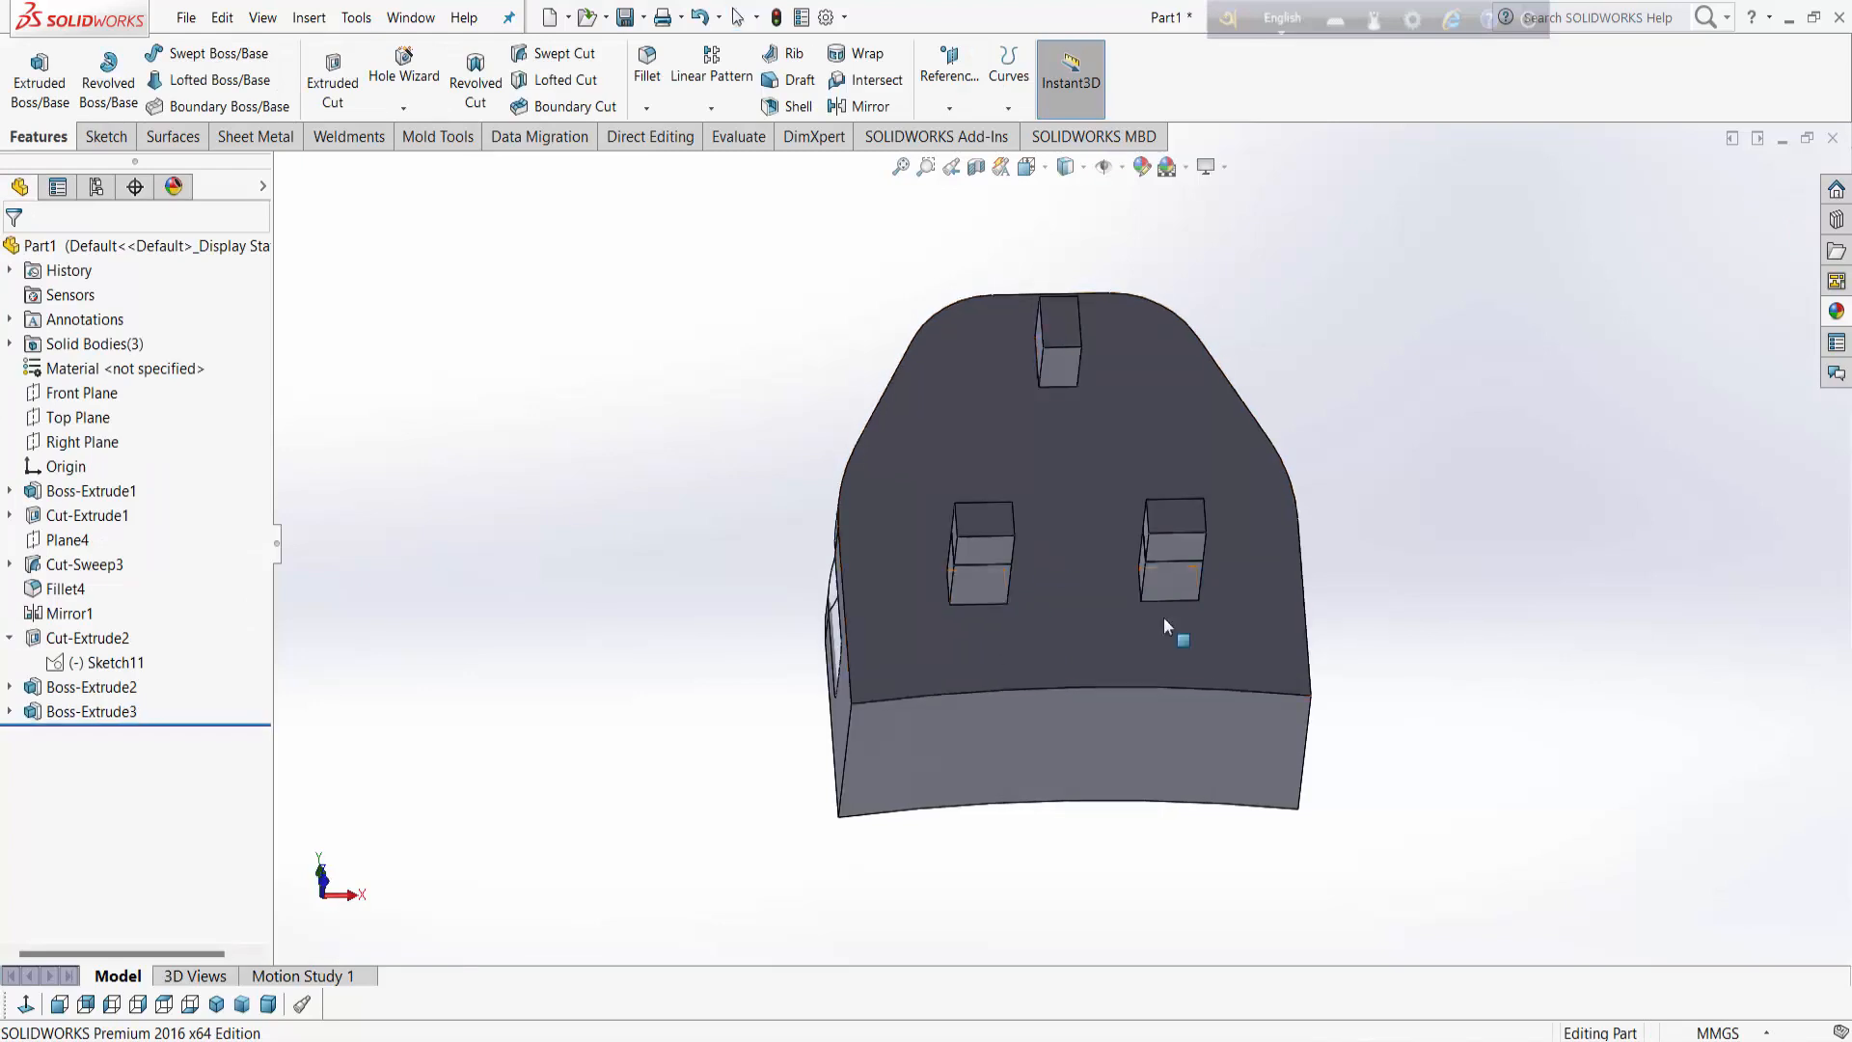
click(982, 526)
right_click(1182, 524)
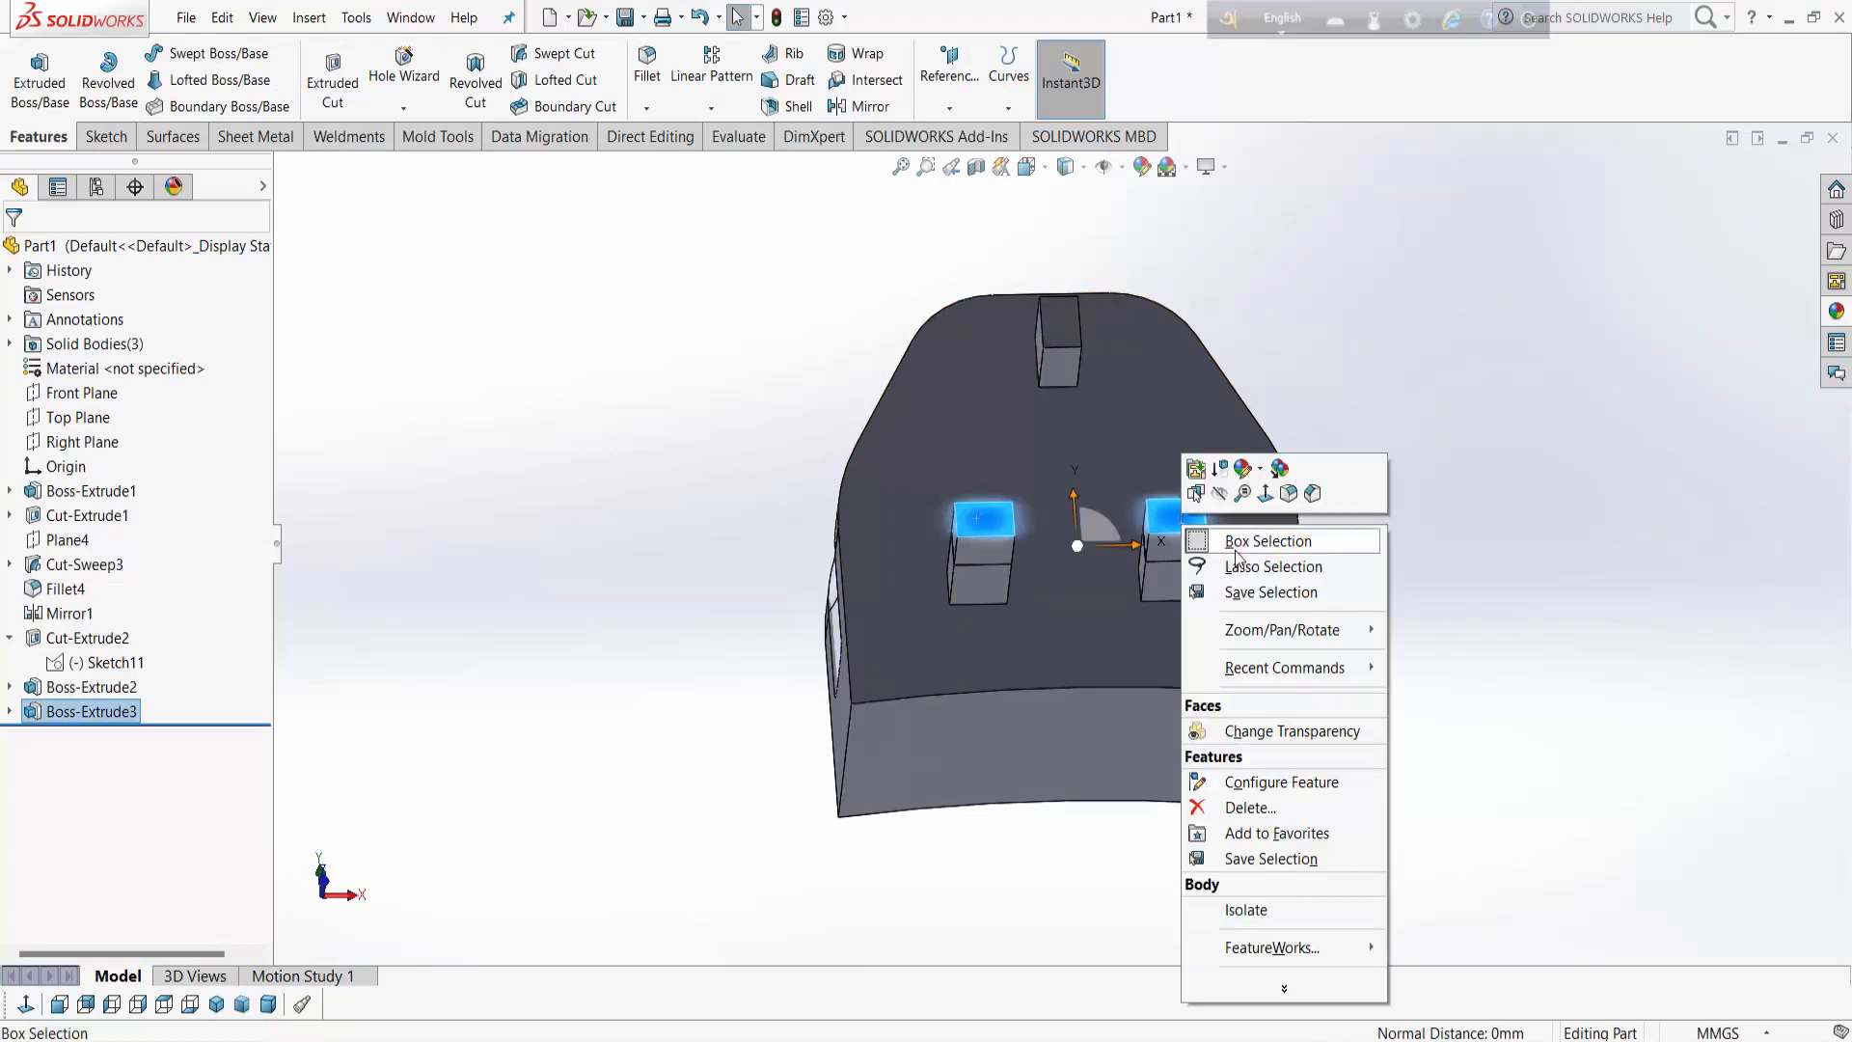
click(1418, 535)
right_click(1175, 521)
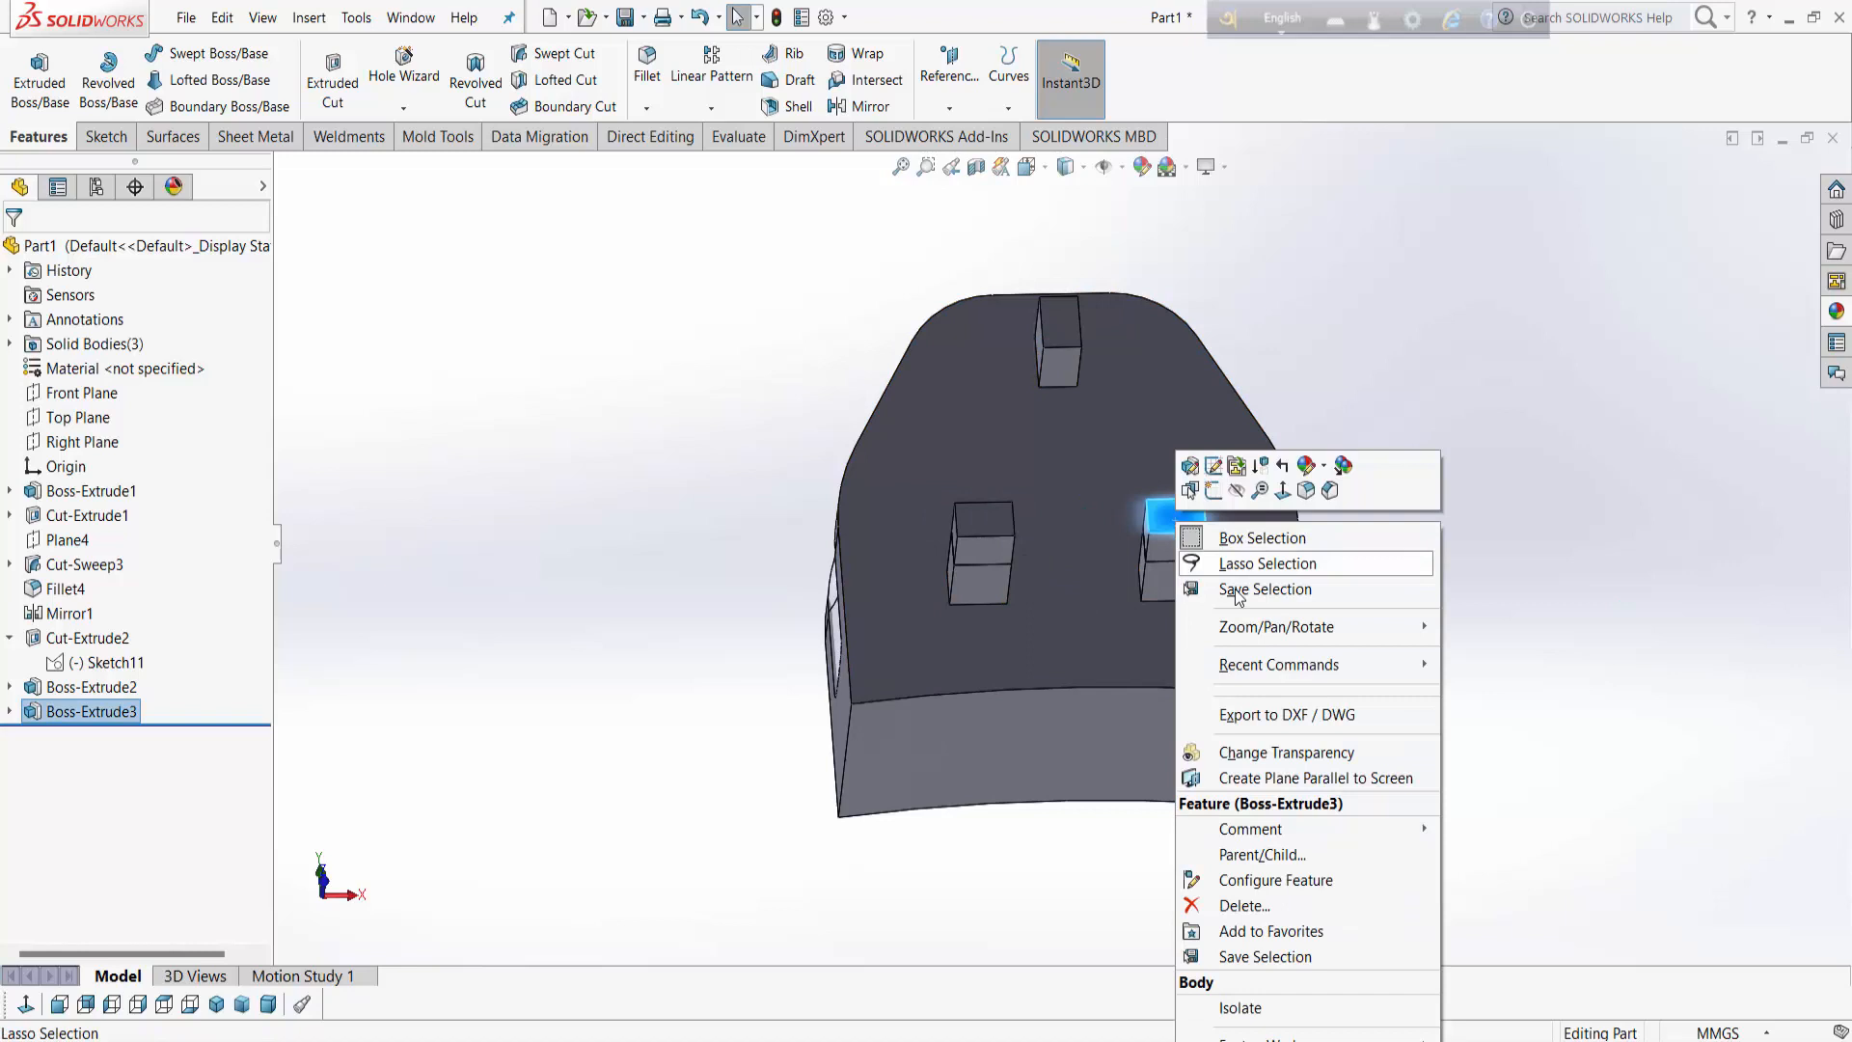
click(1213, 490)
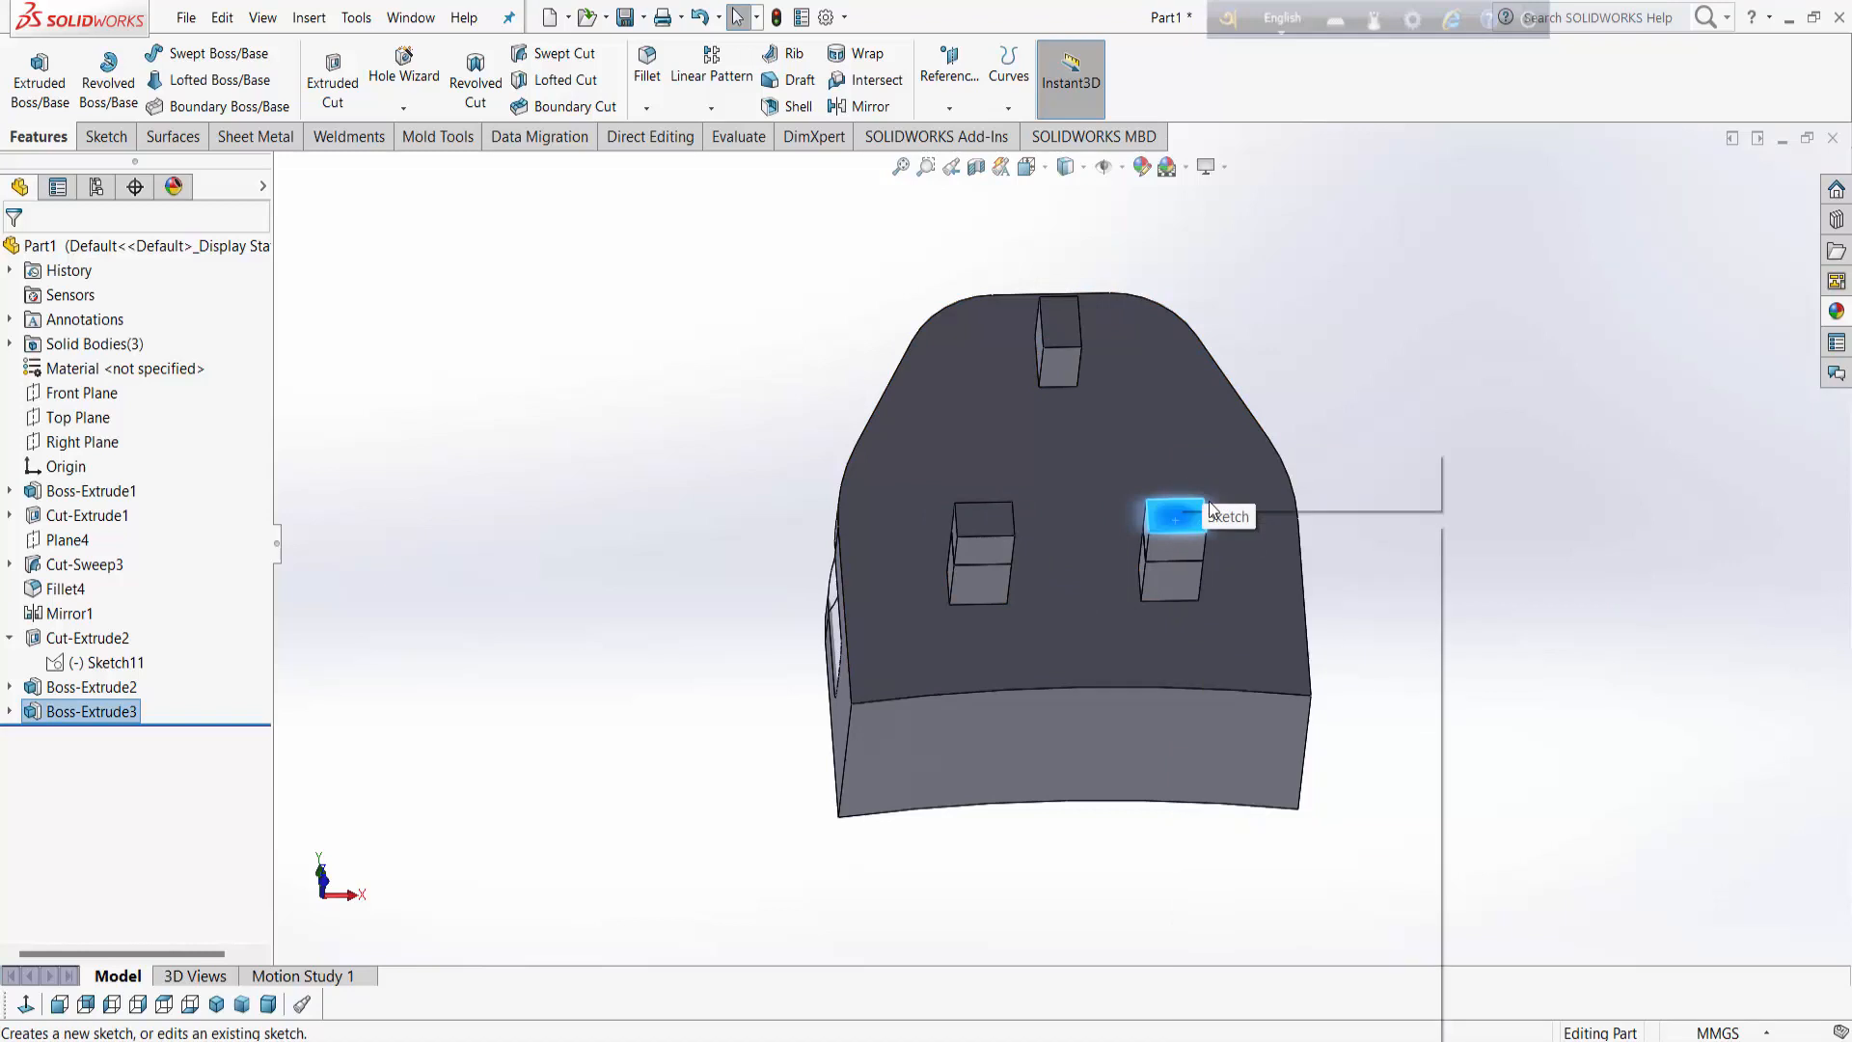
ctrl+click(975, 519)
click(443, 68)
Step: Extrude both outlines as a Blind boss 2 mm deep with a 30° inward draft, without merging the result
click(36, 136)
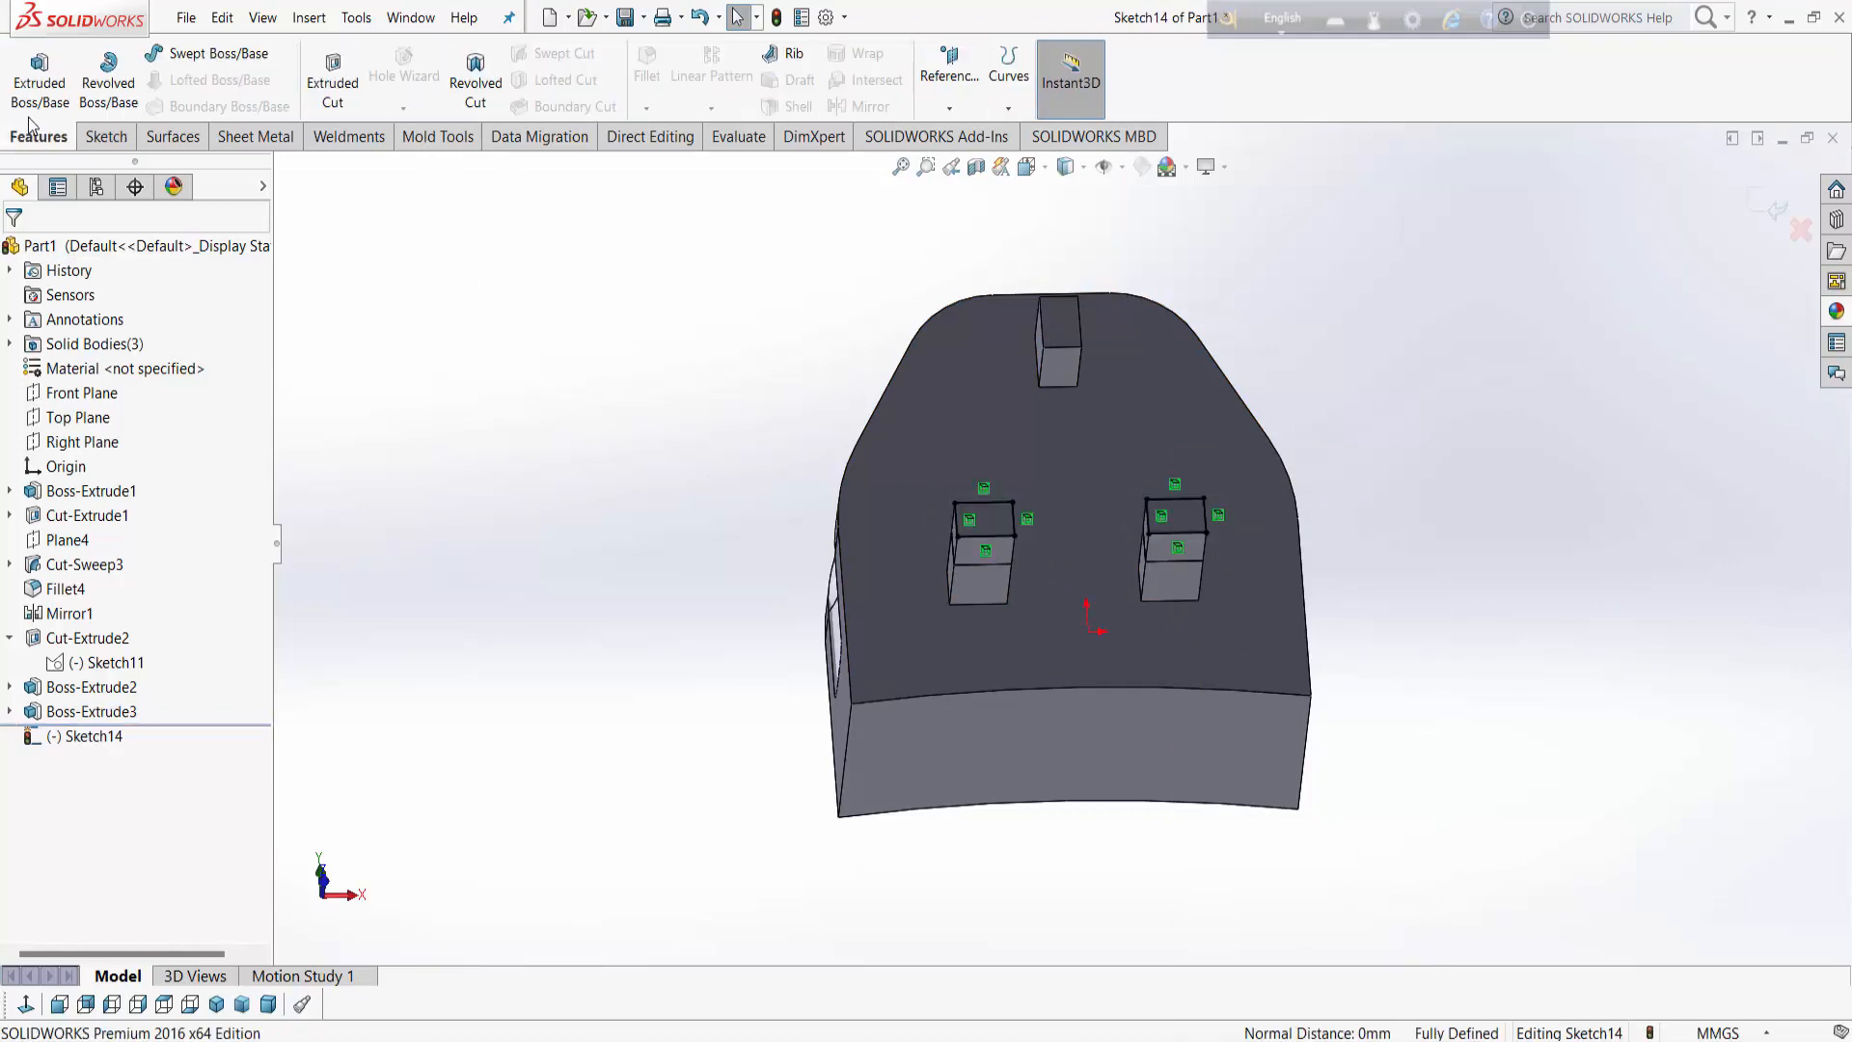
click(29, 67)
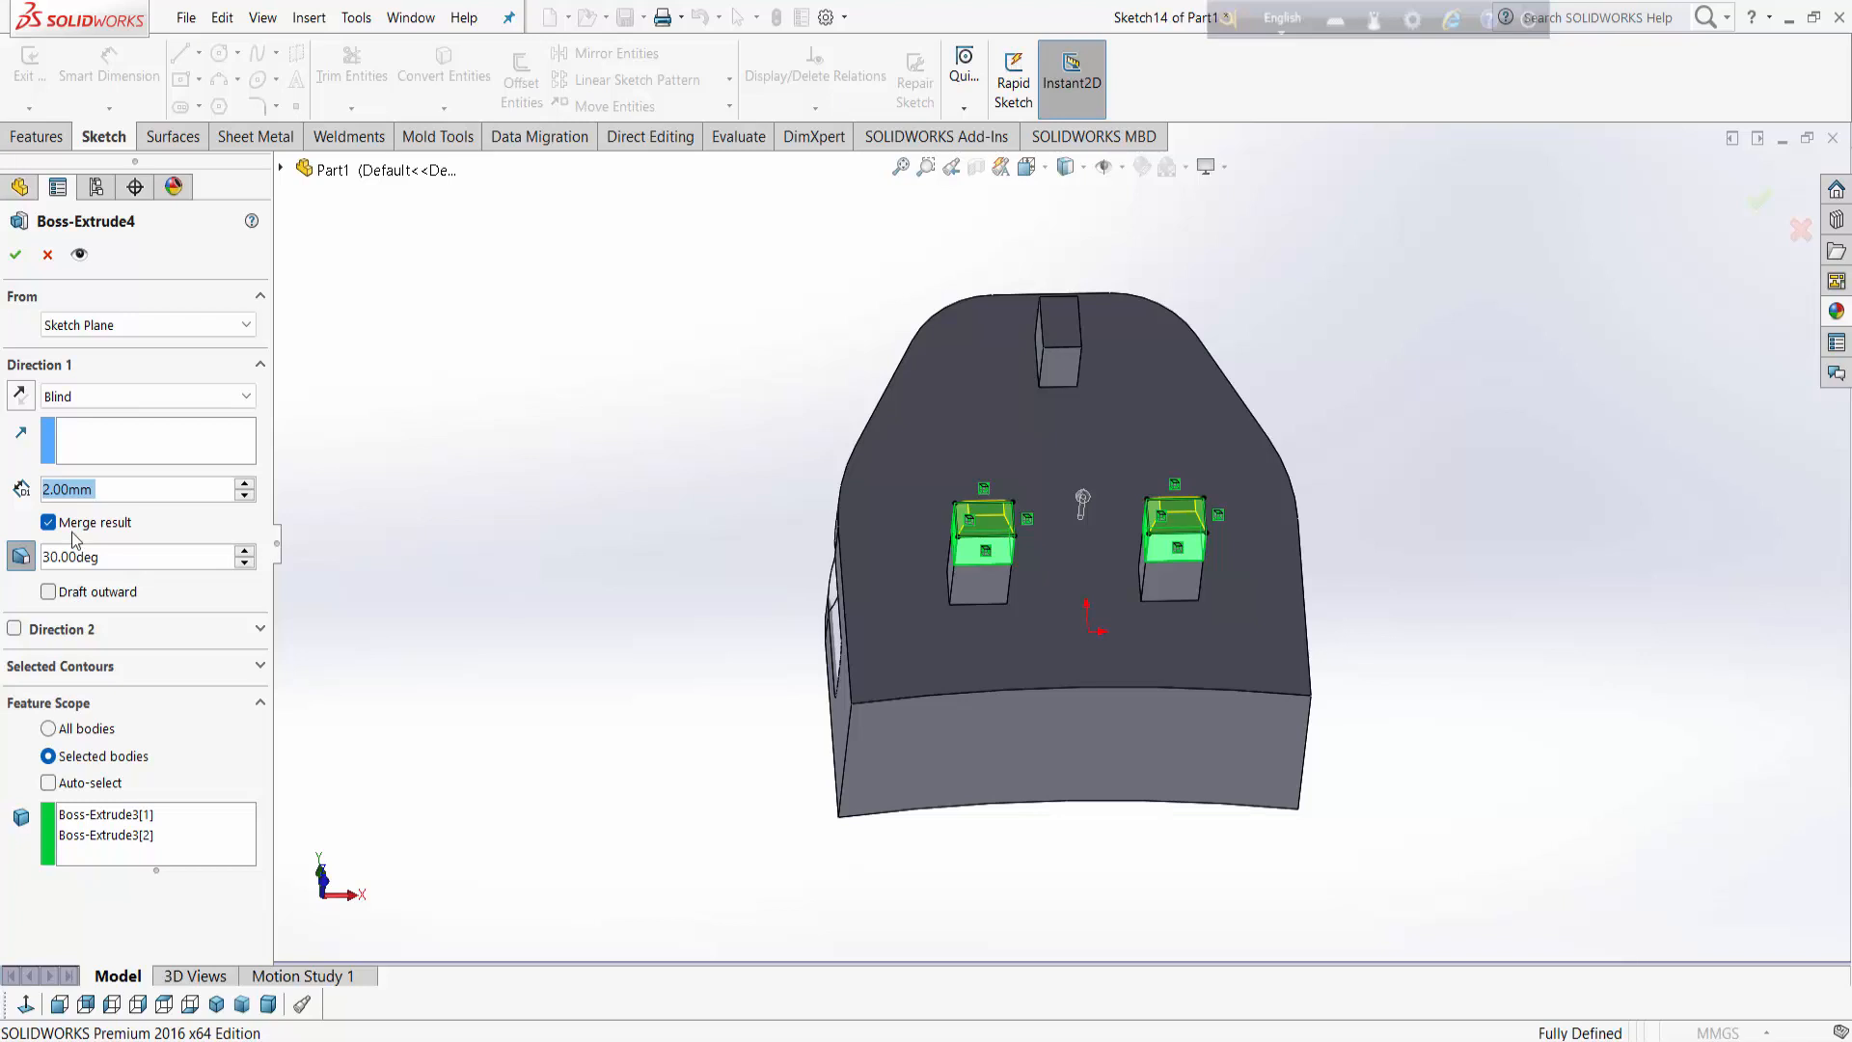
click(72, 526)
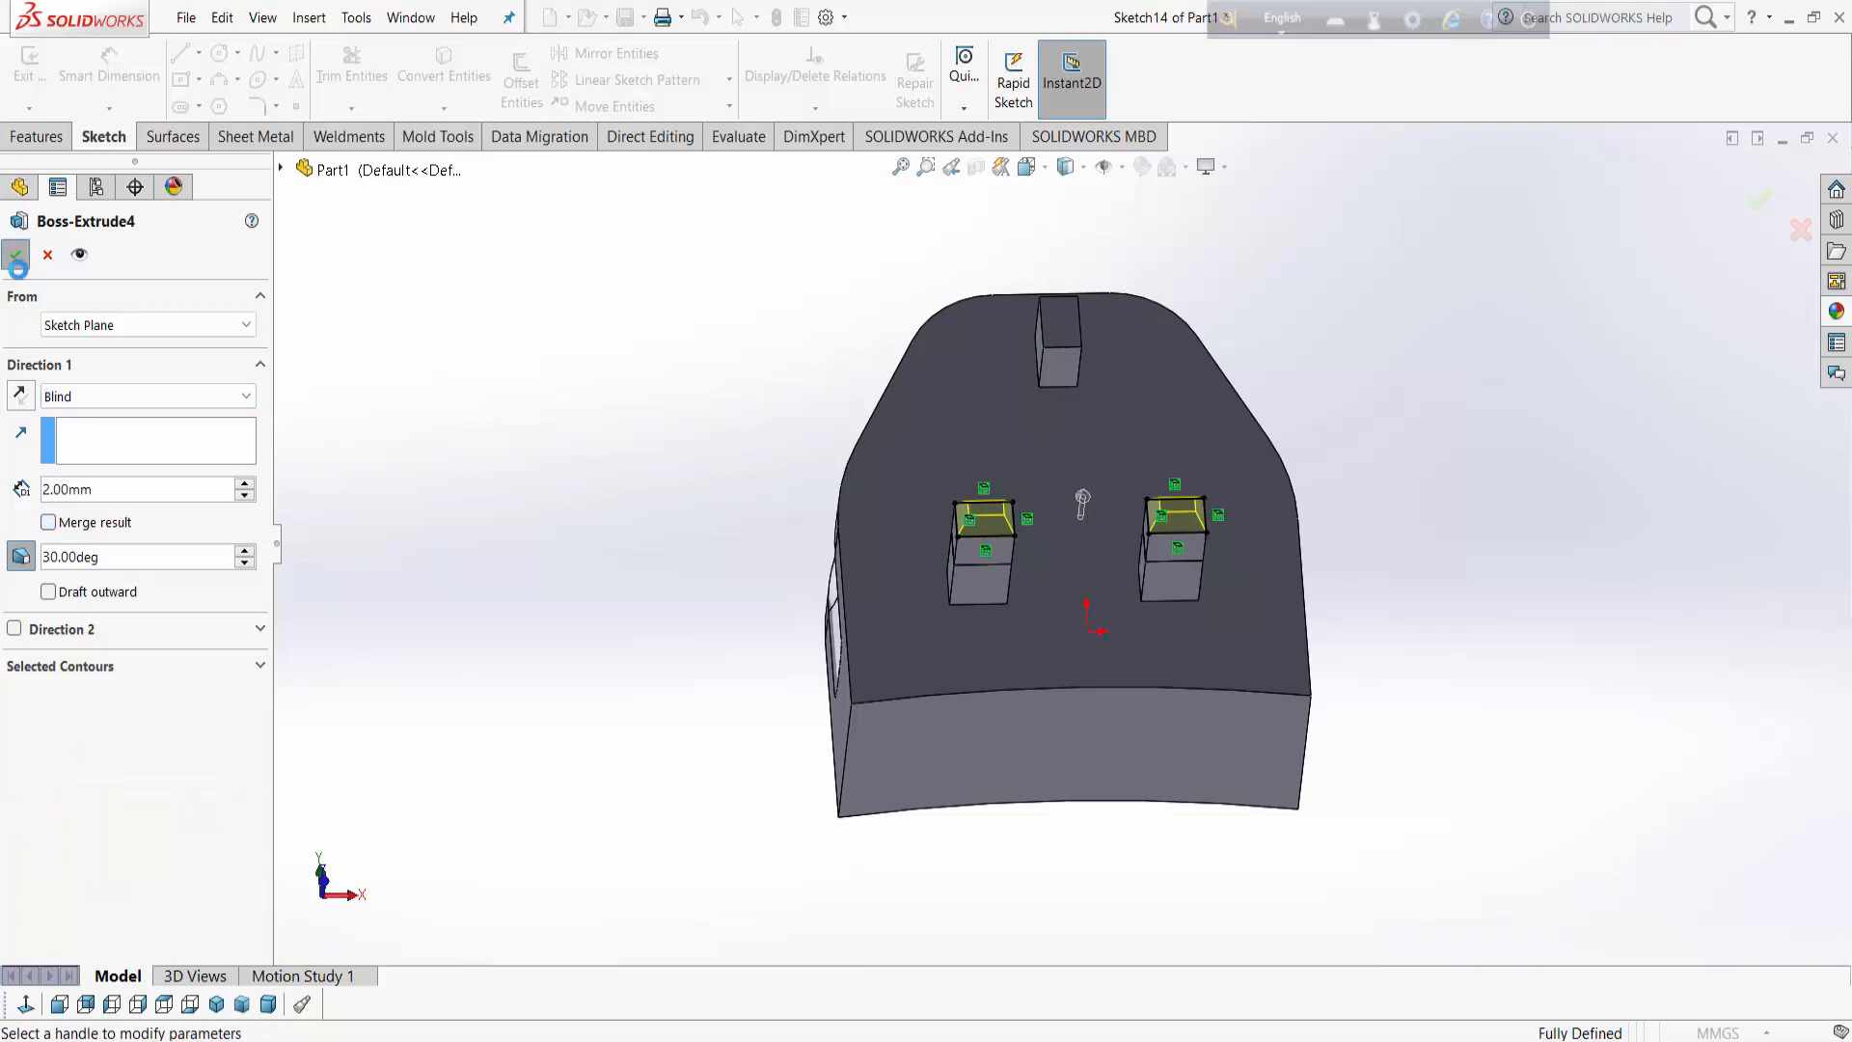
Step: Start a sketch on the upper block's end face and convert its outline into sketch entities
middle_drag(1219, 756, 1008, 332)
right_click(1009, 332)
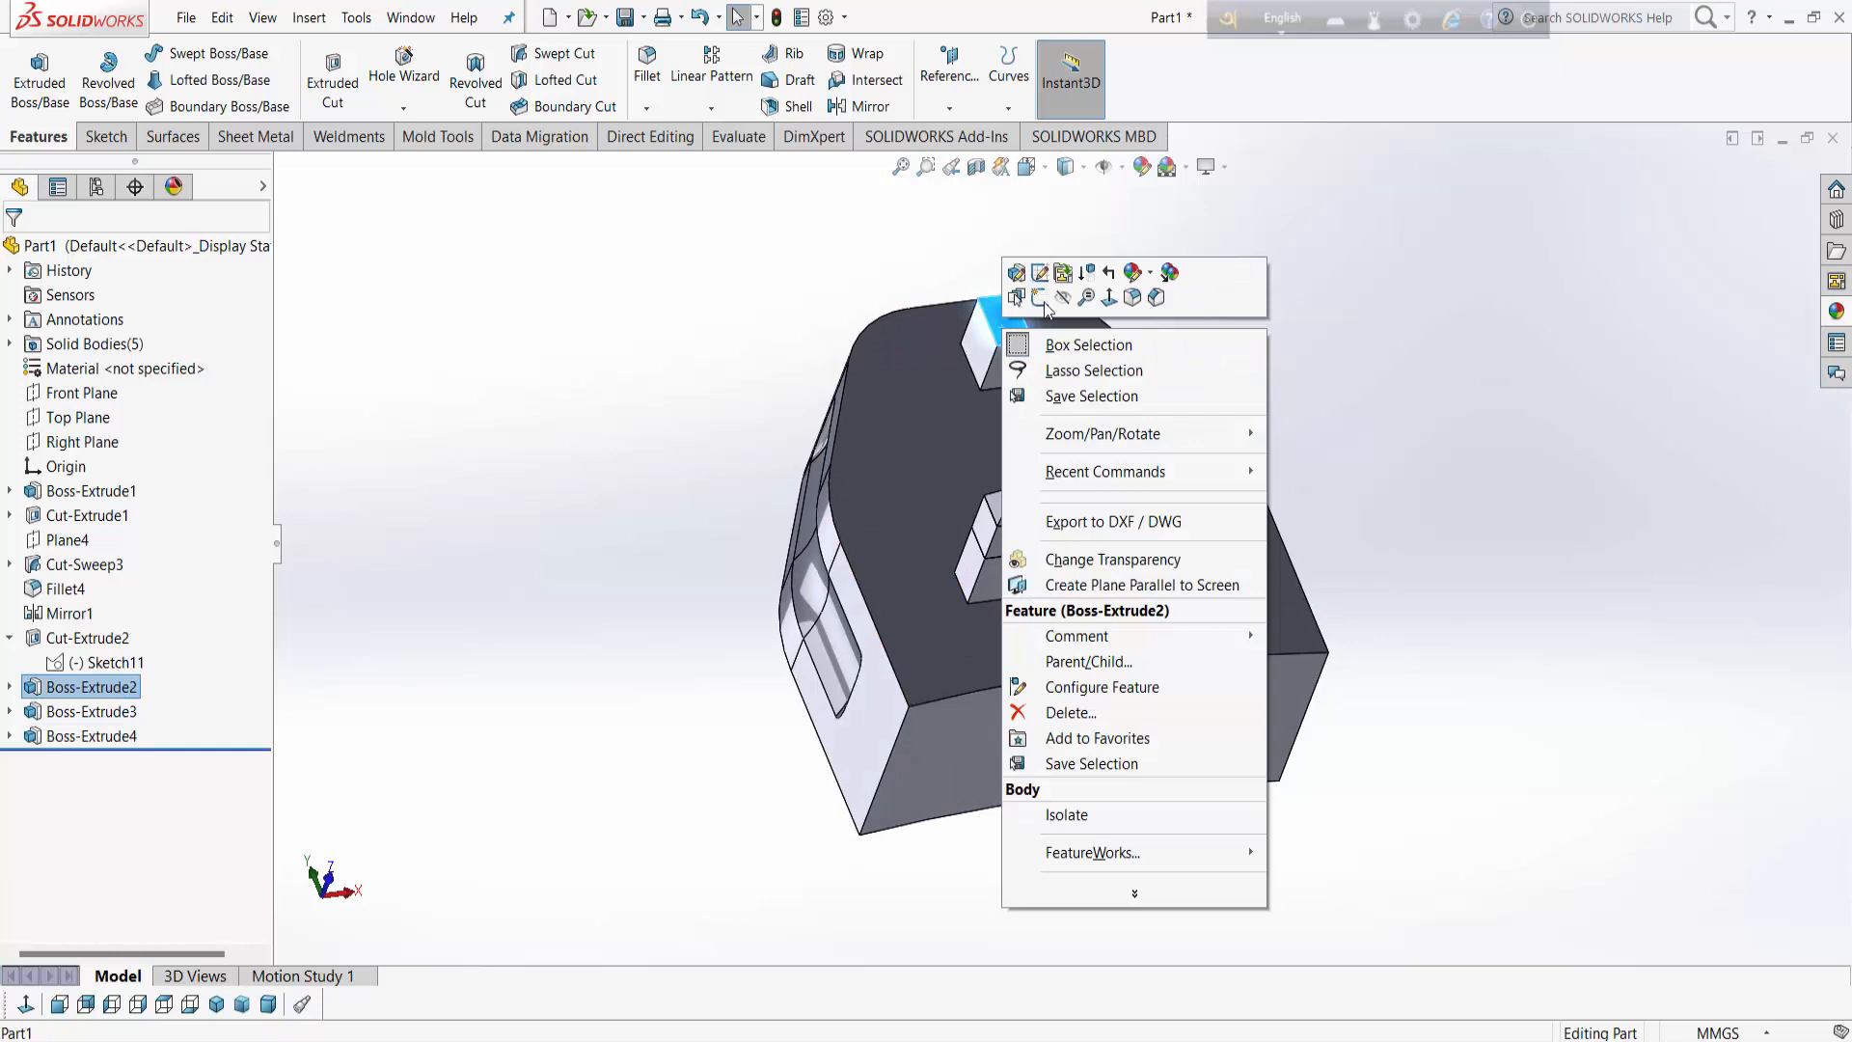
click(1042, 299)
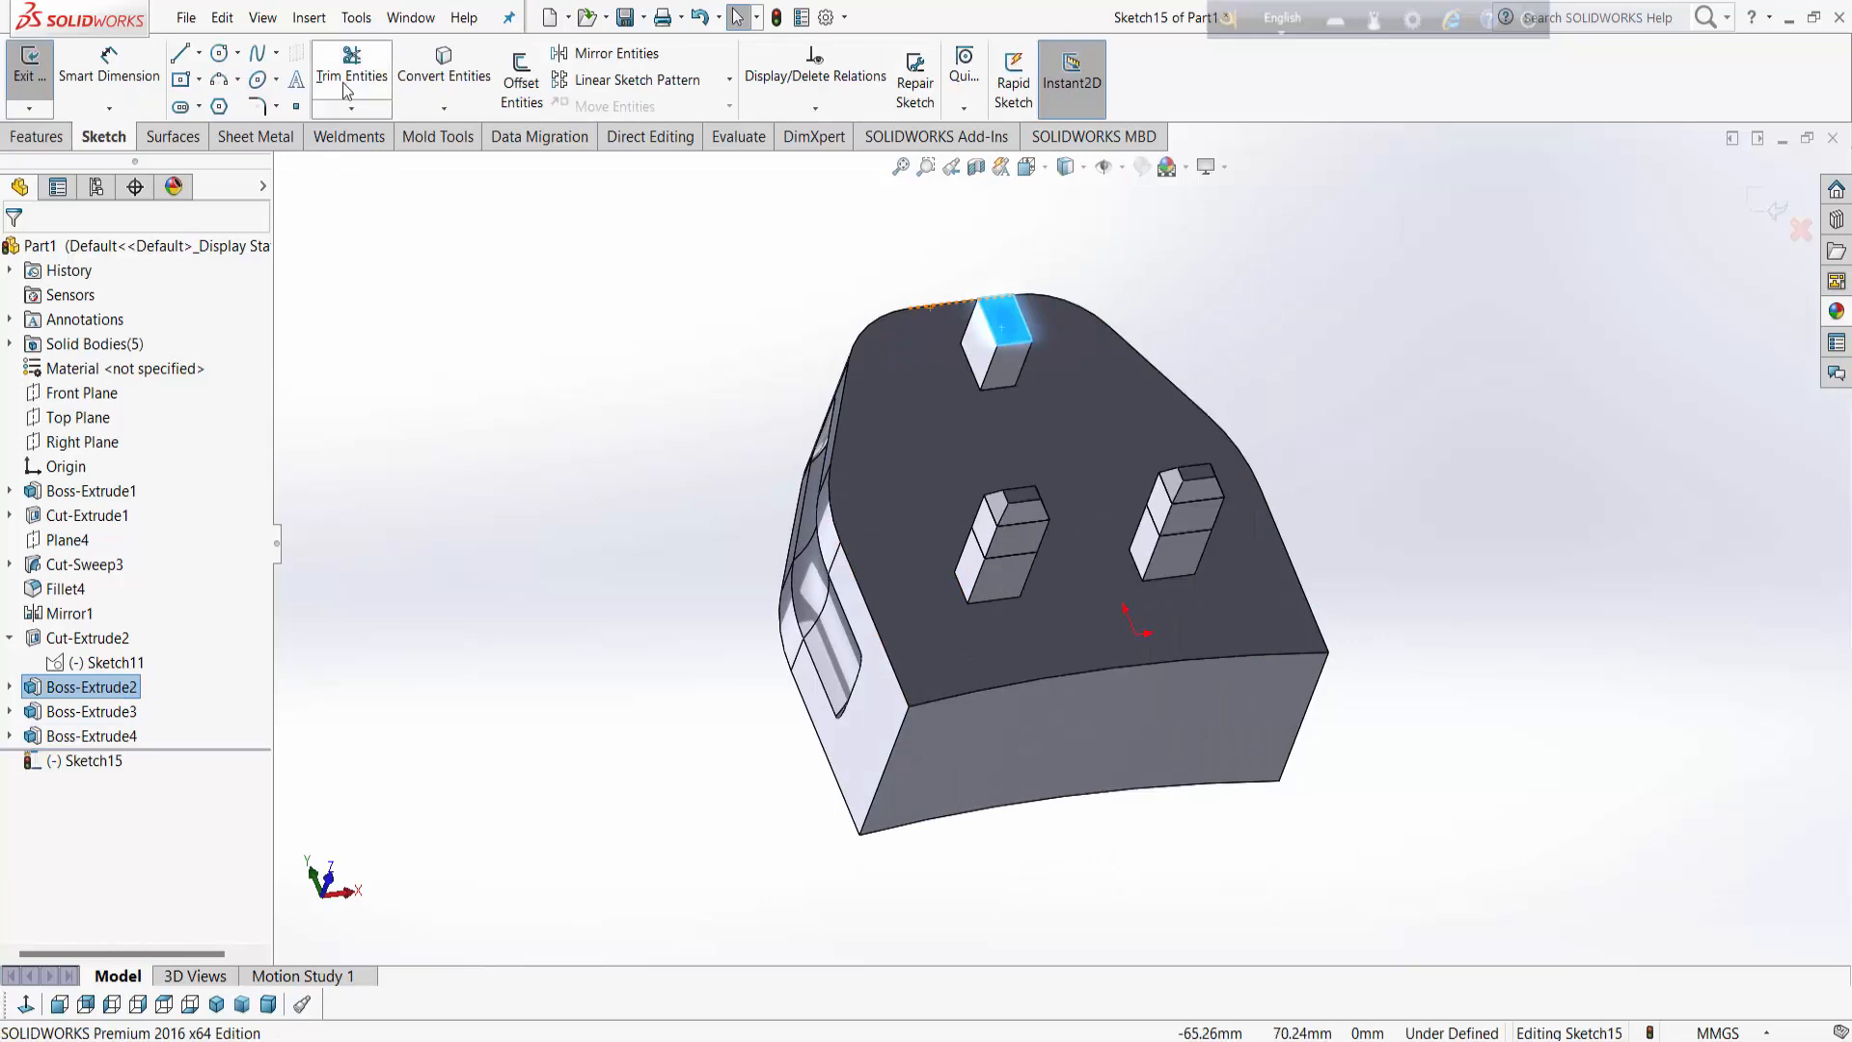
click(444, 75)
Step: Extrude the upper block's outline as a Blind boss 7 mm deep, with the result merged
click(48, 136)
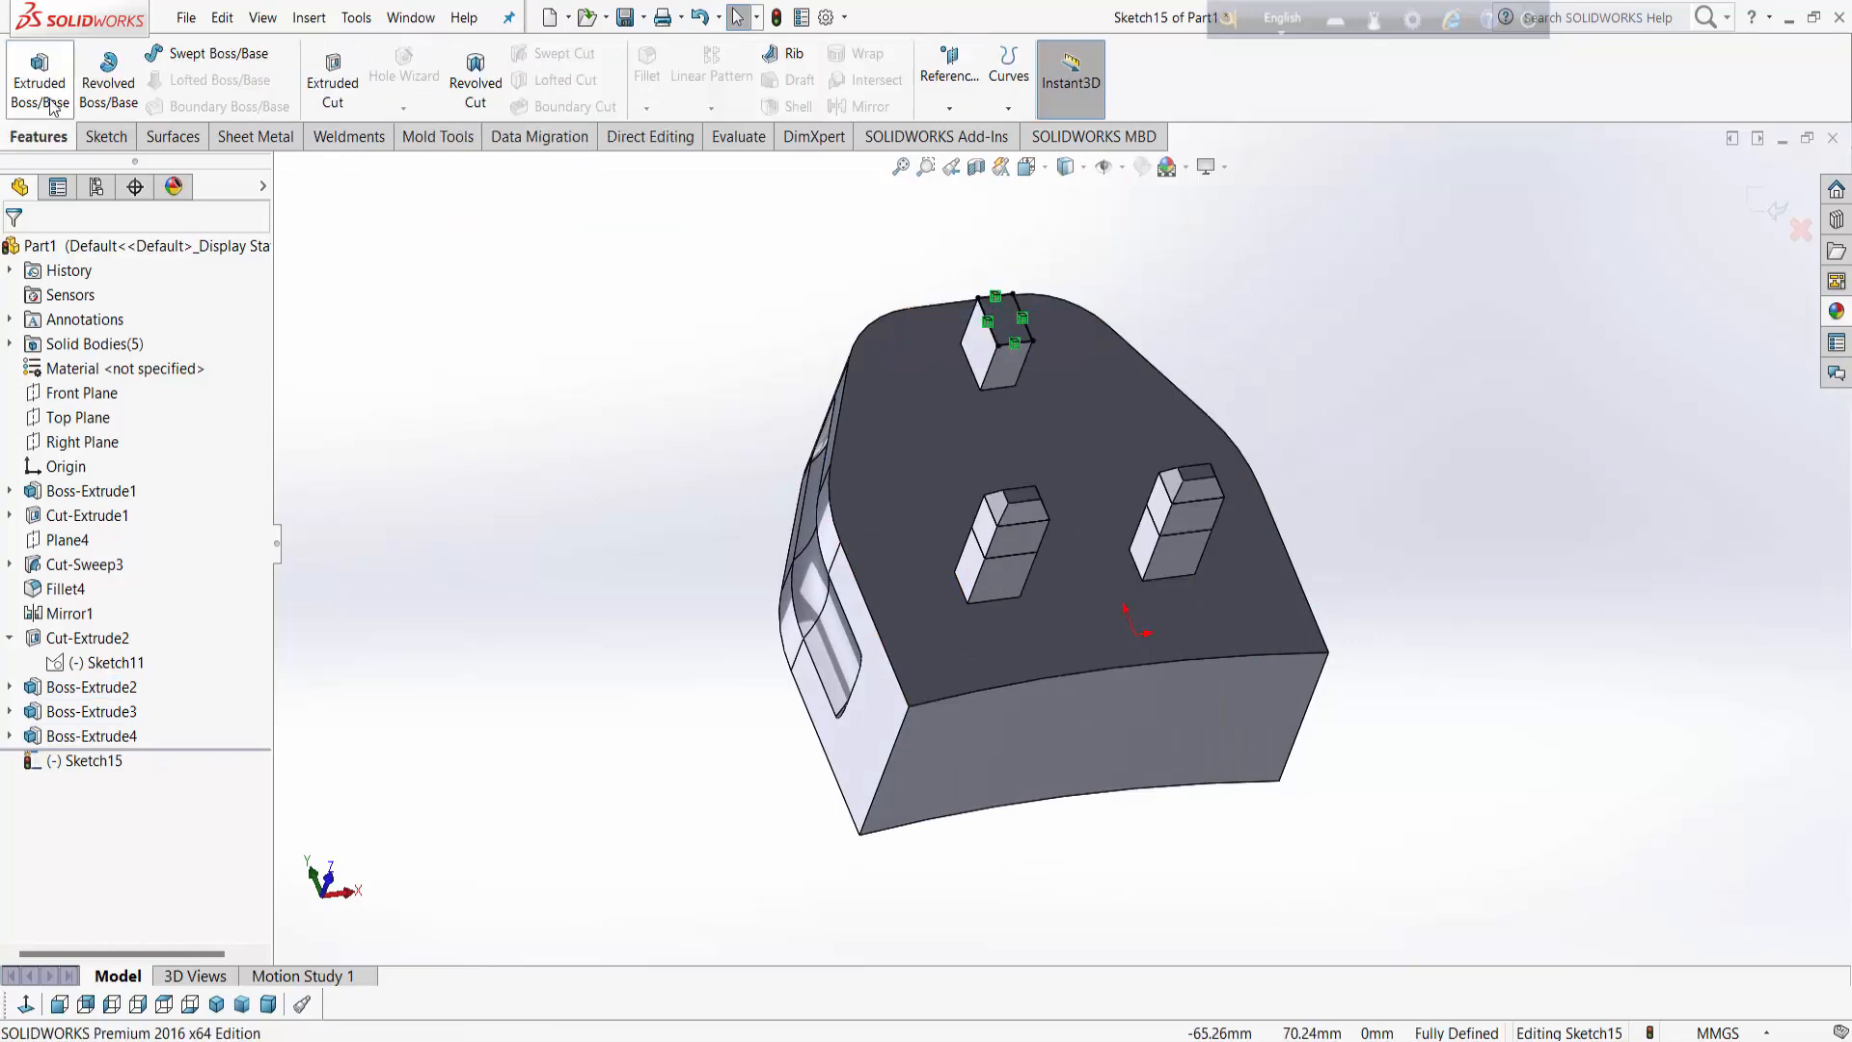
click(51, 102)
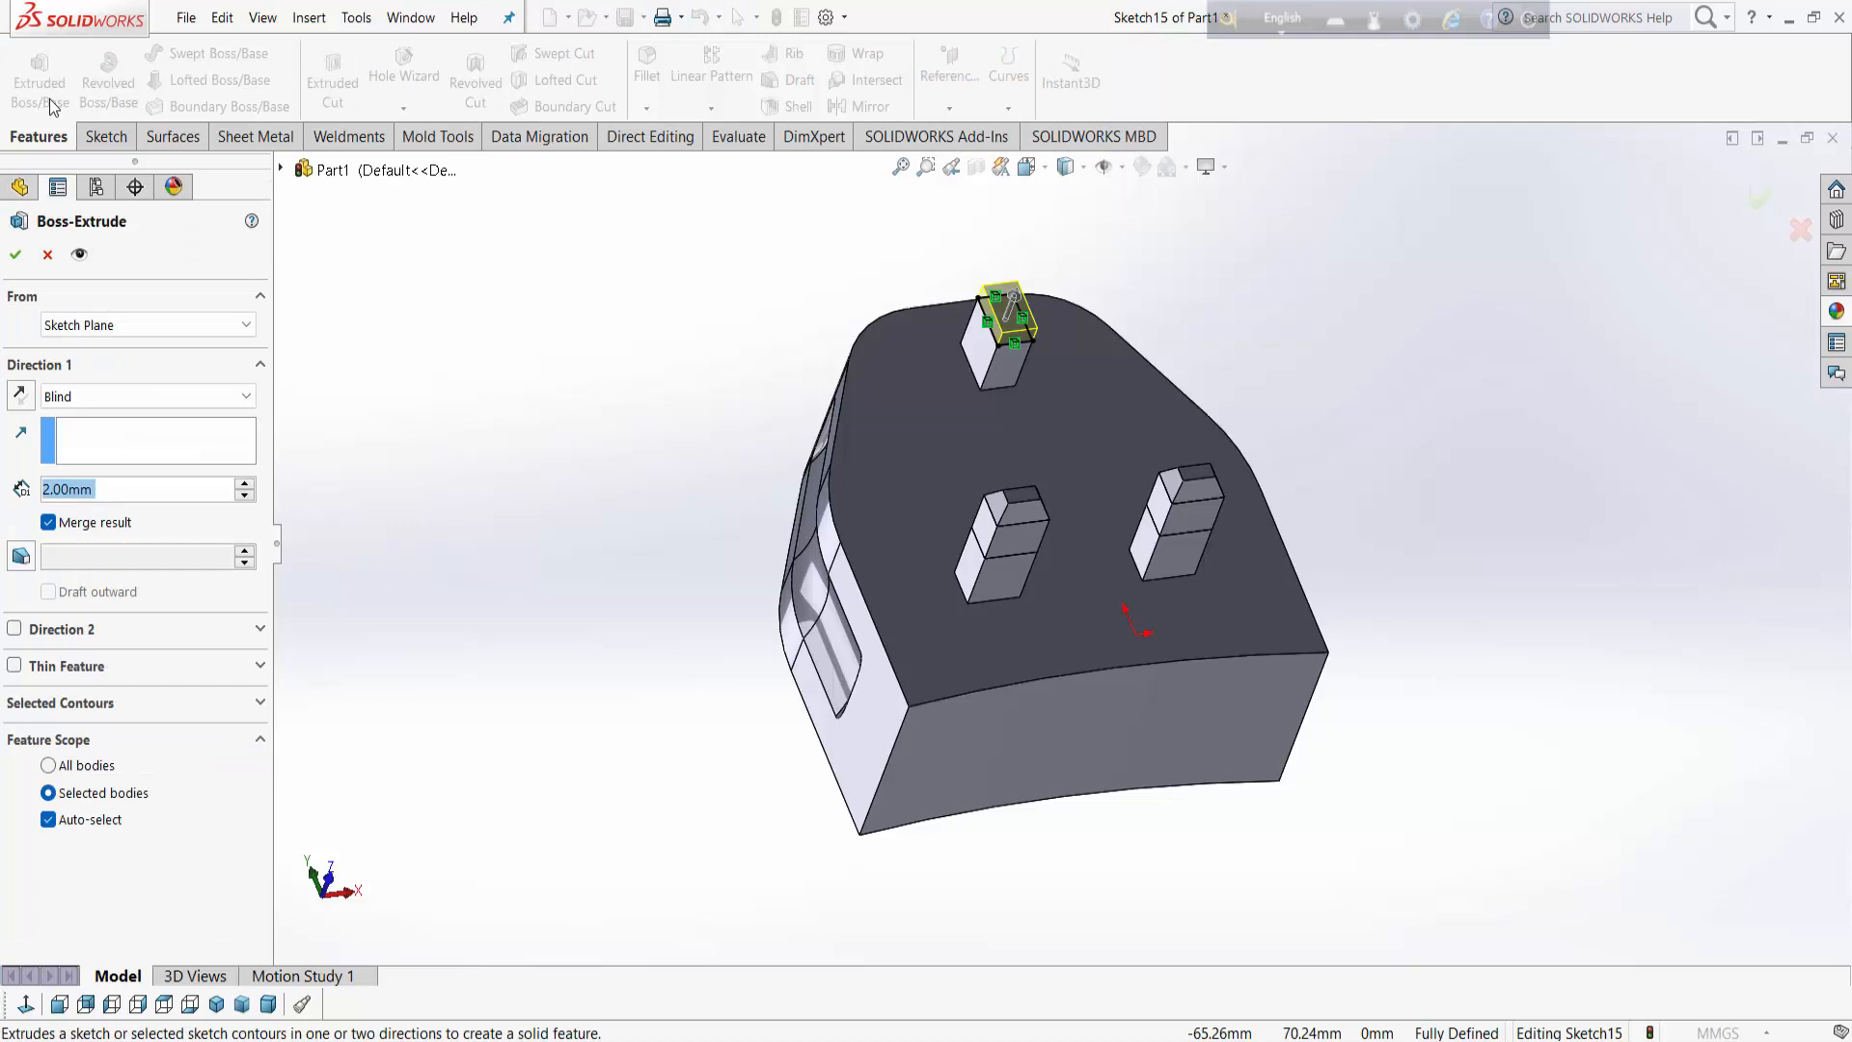
text(7)
key(Return)
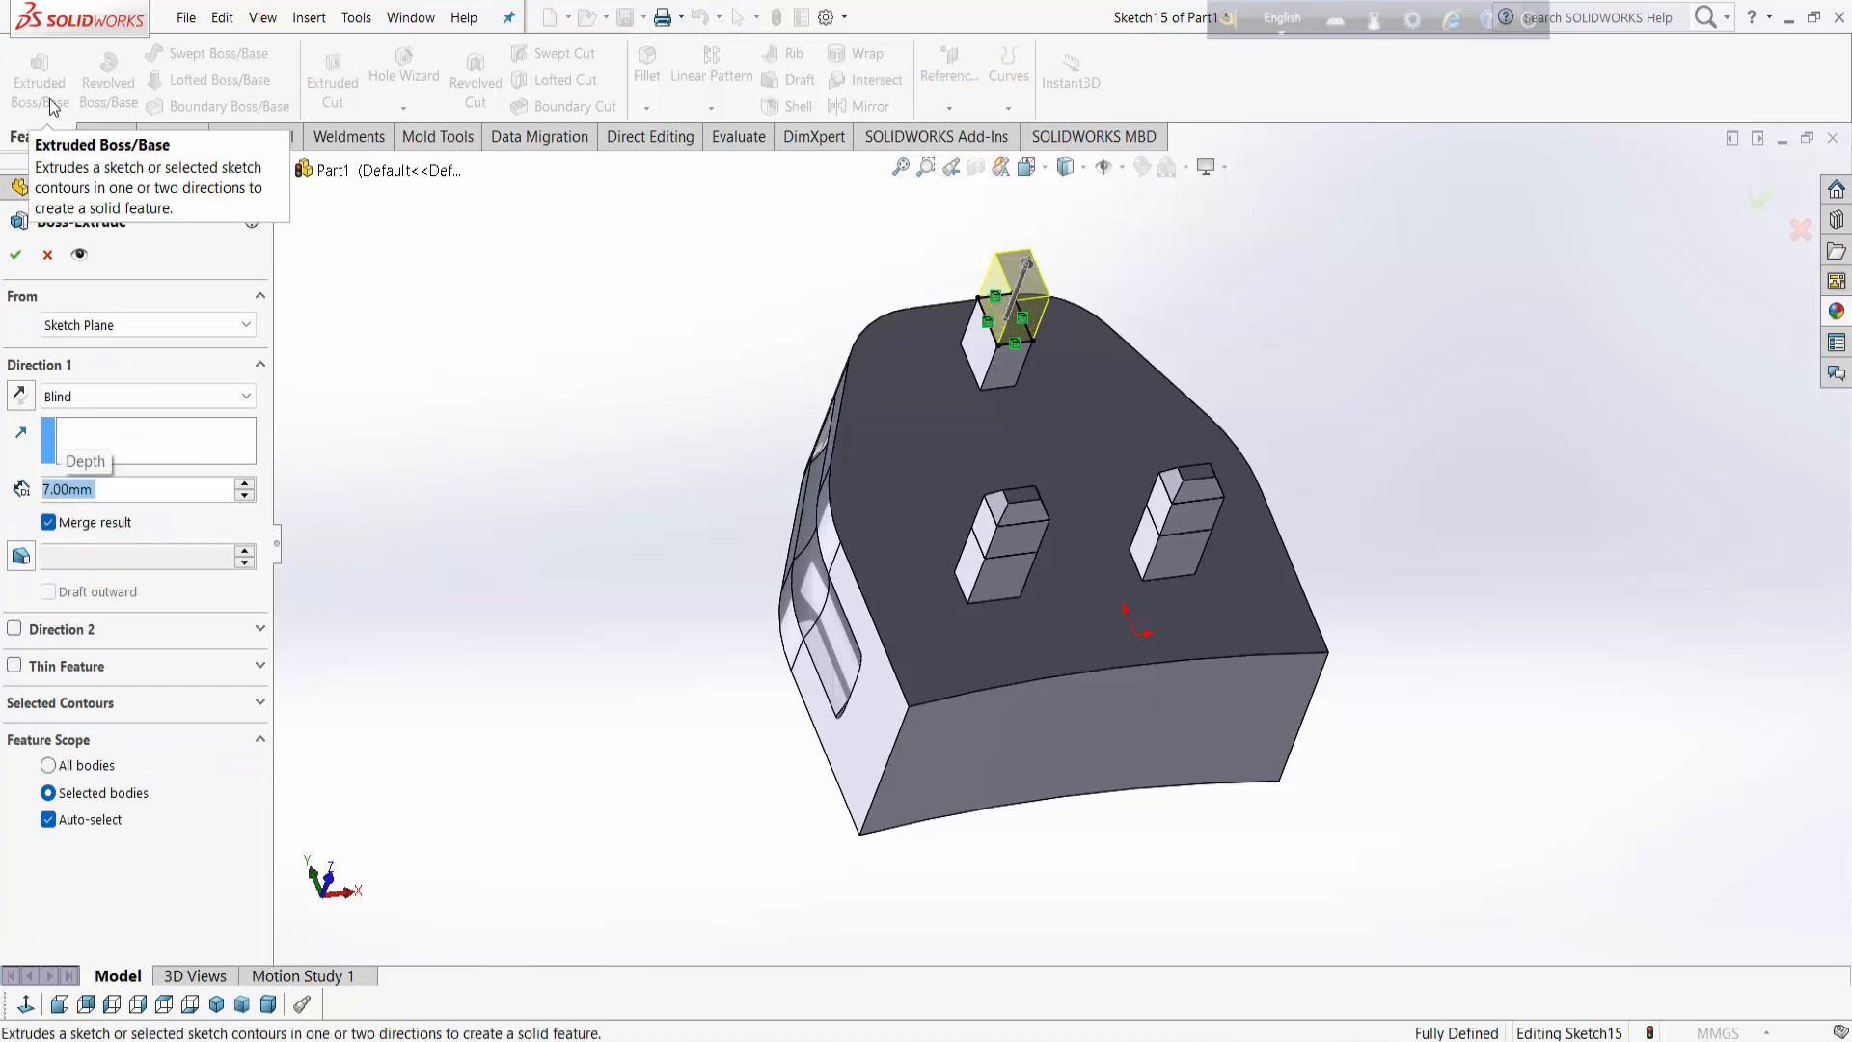
click(15, 256)
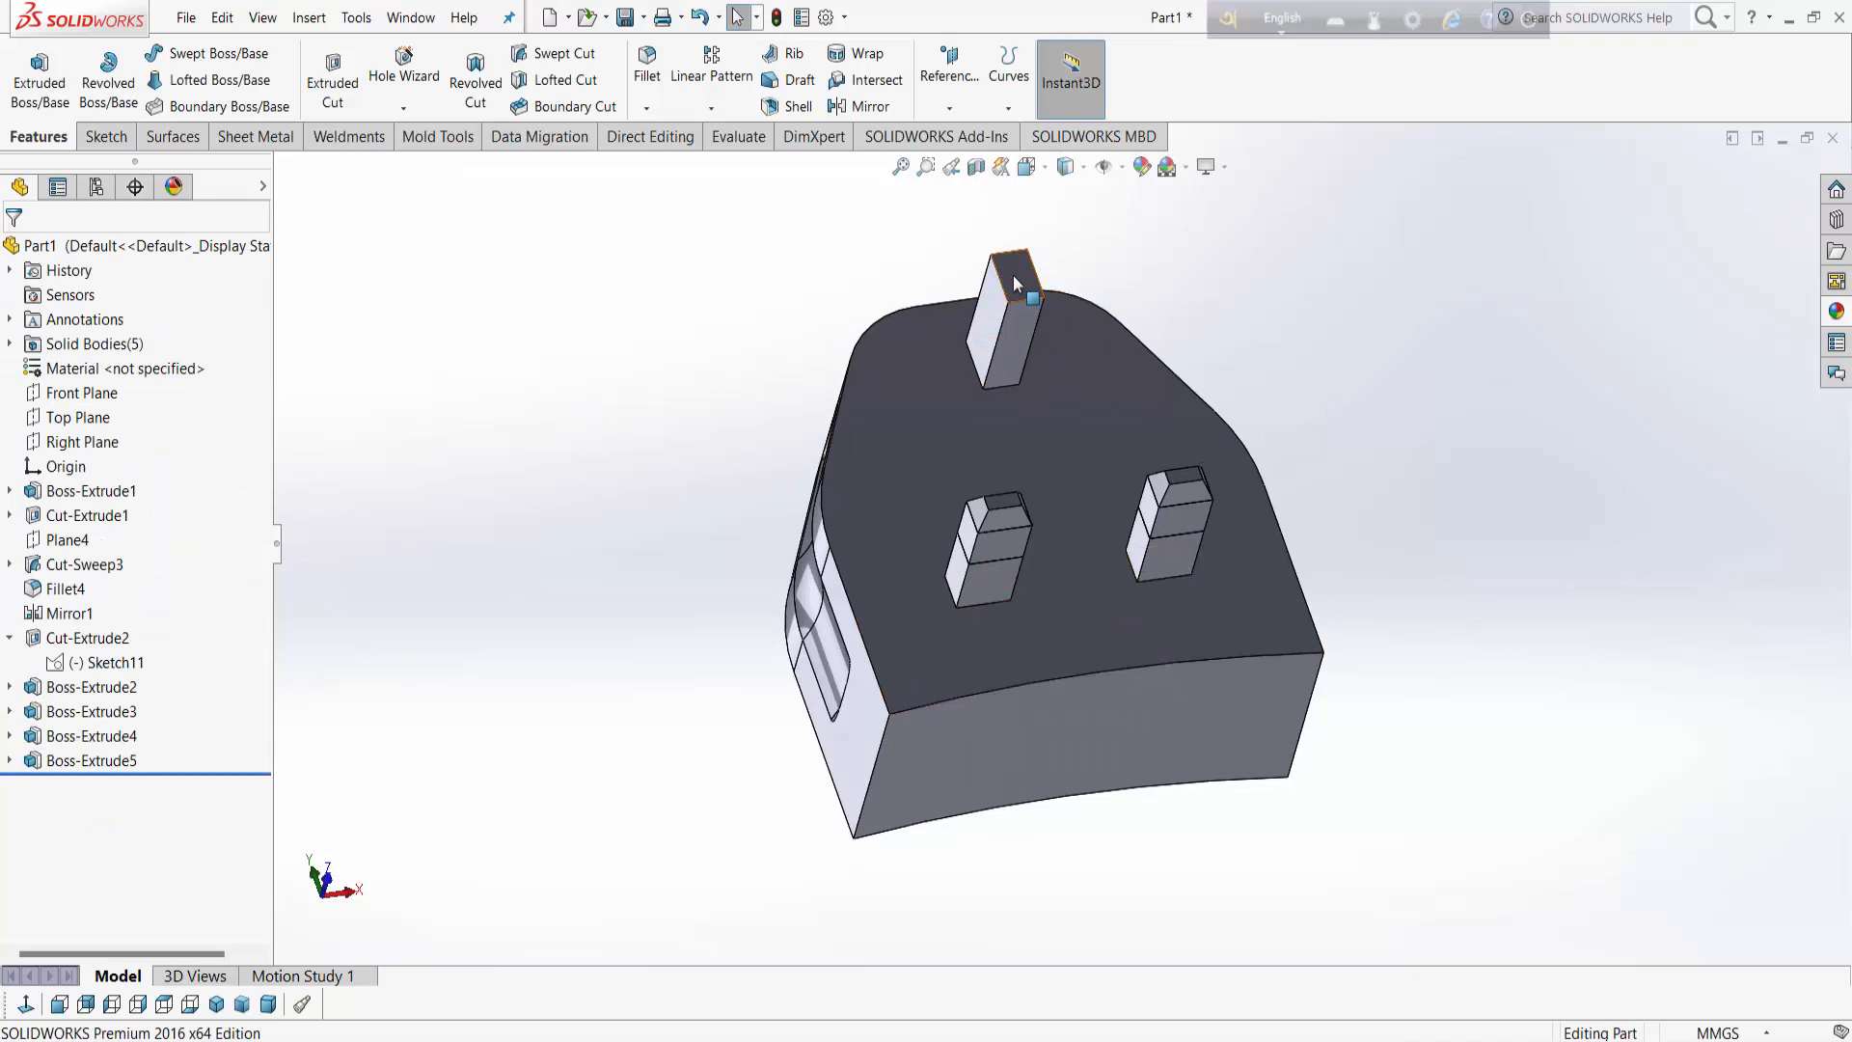
Step: Start a sketch on the lengthened upper block's end face and convert that face's outline
right_click(1014, 283)
click(1050, 245)
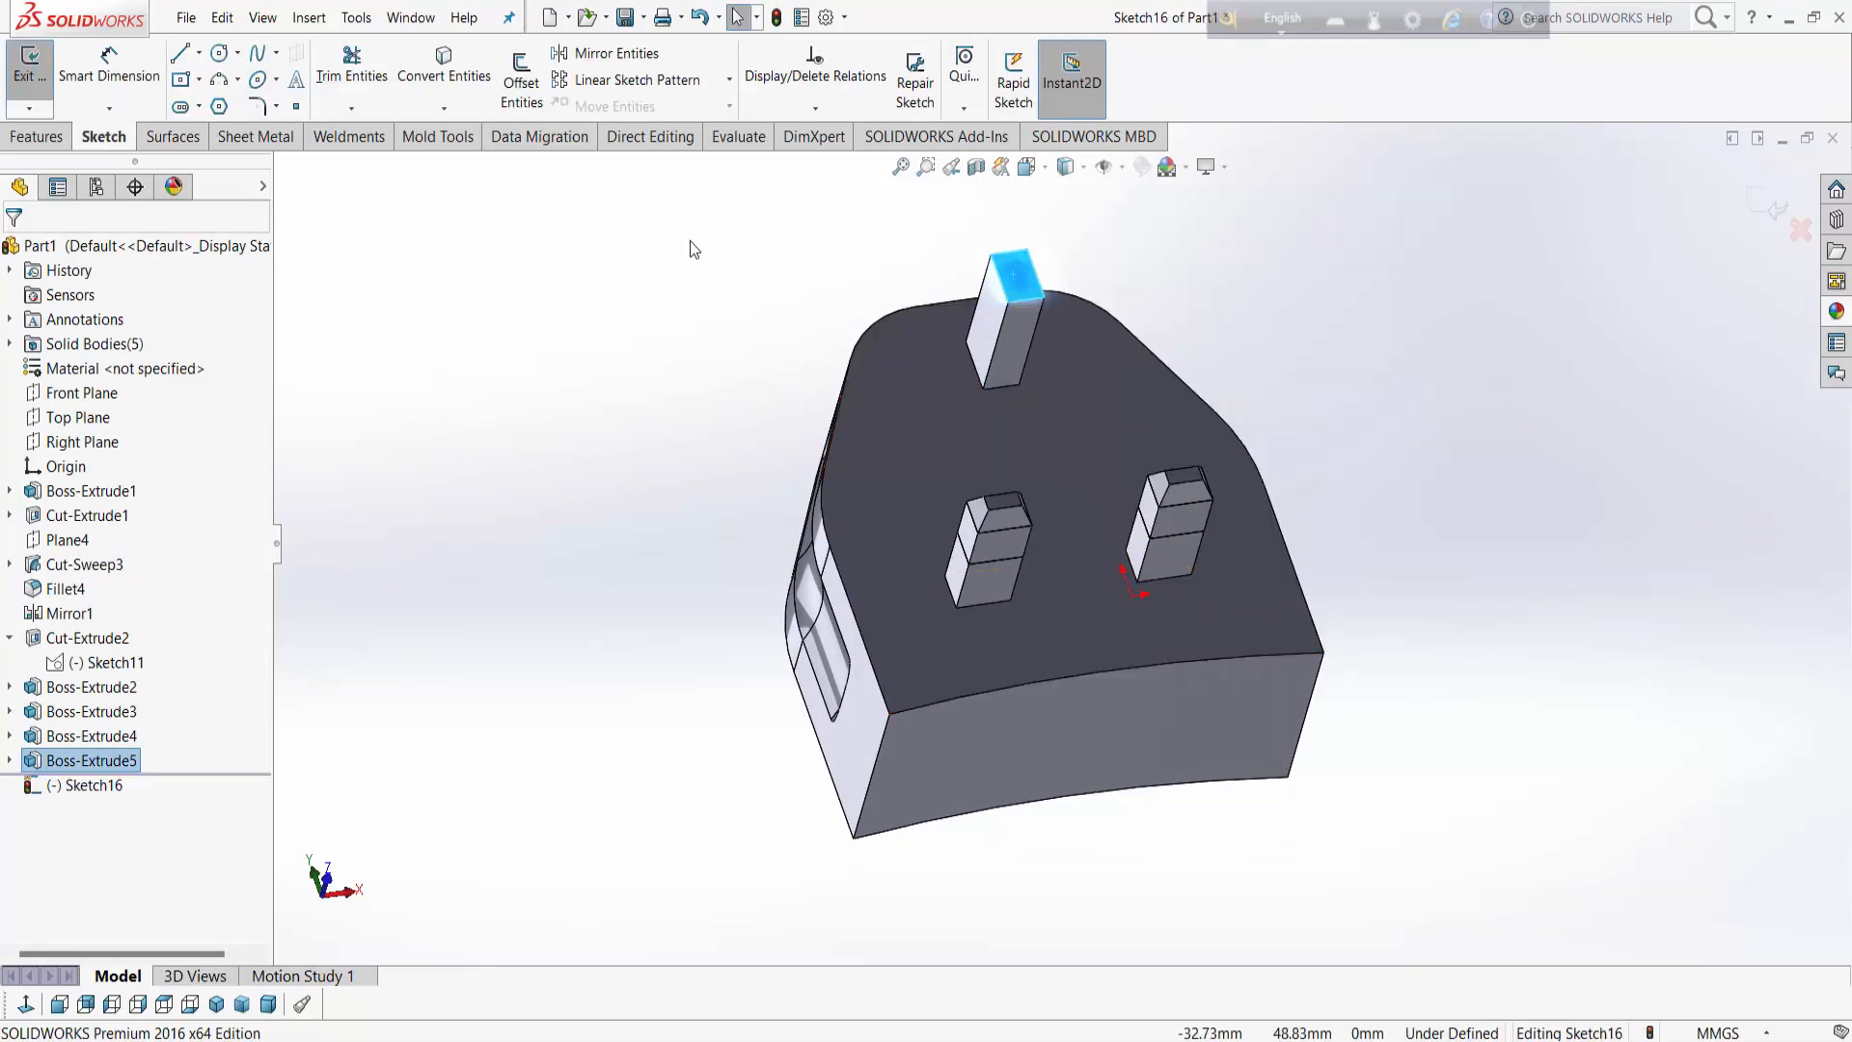
click(461, 95)
Step: Extrude the upper block's end outline 2 mm Blind with a 30° inward draft, without merging the result
click(36, 136)
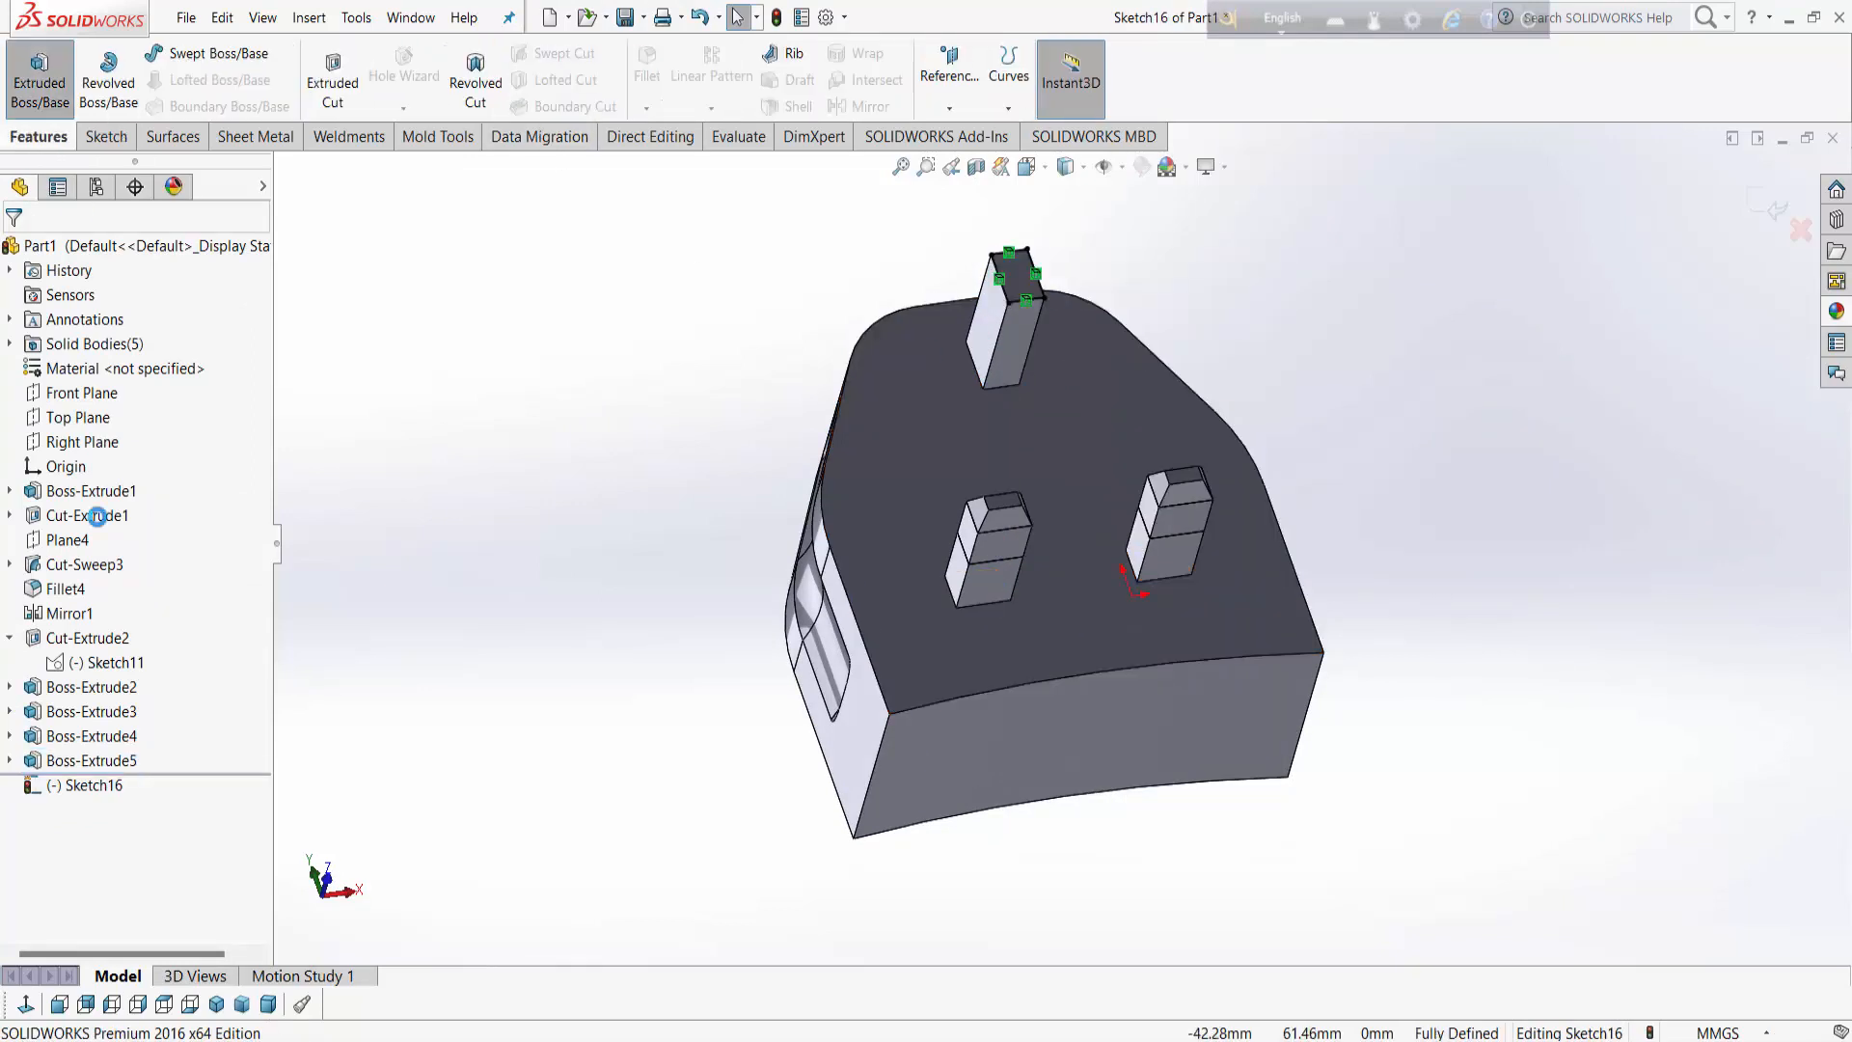
click(39, 82)
click(93, 522)
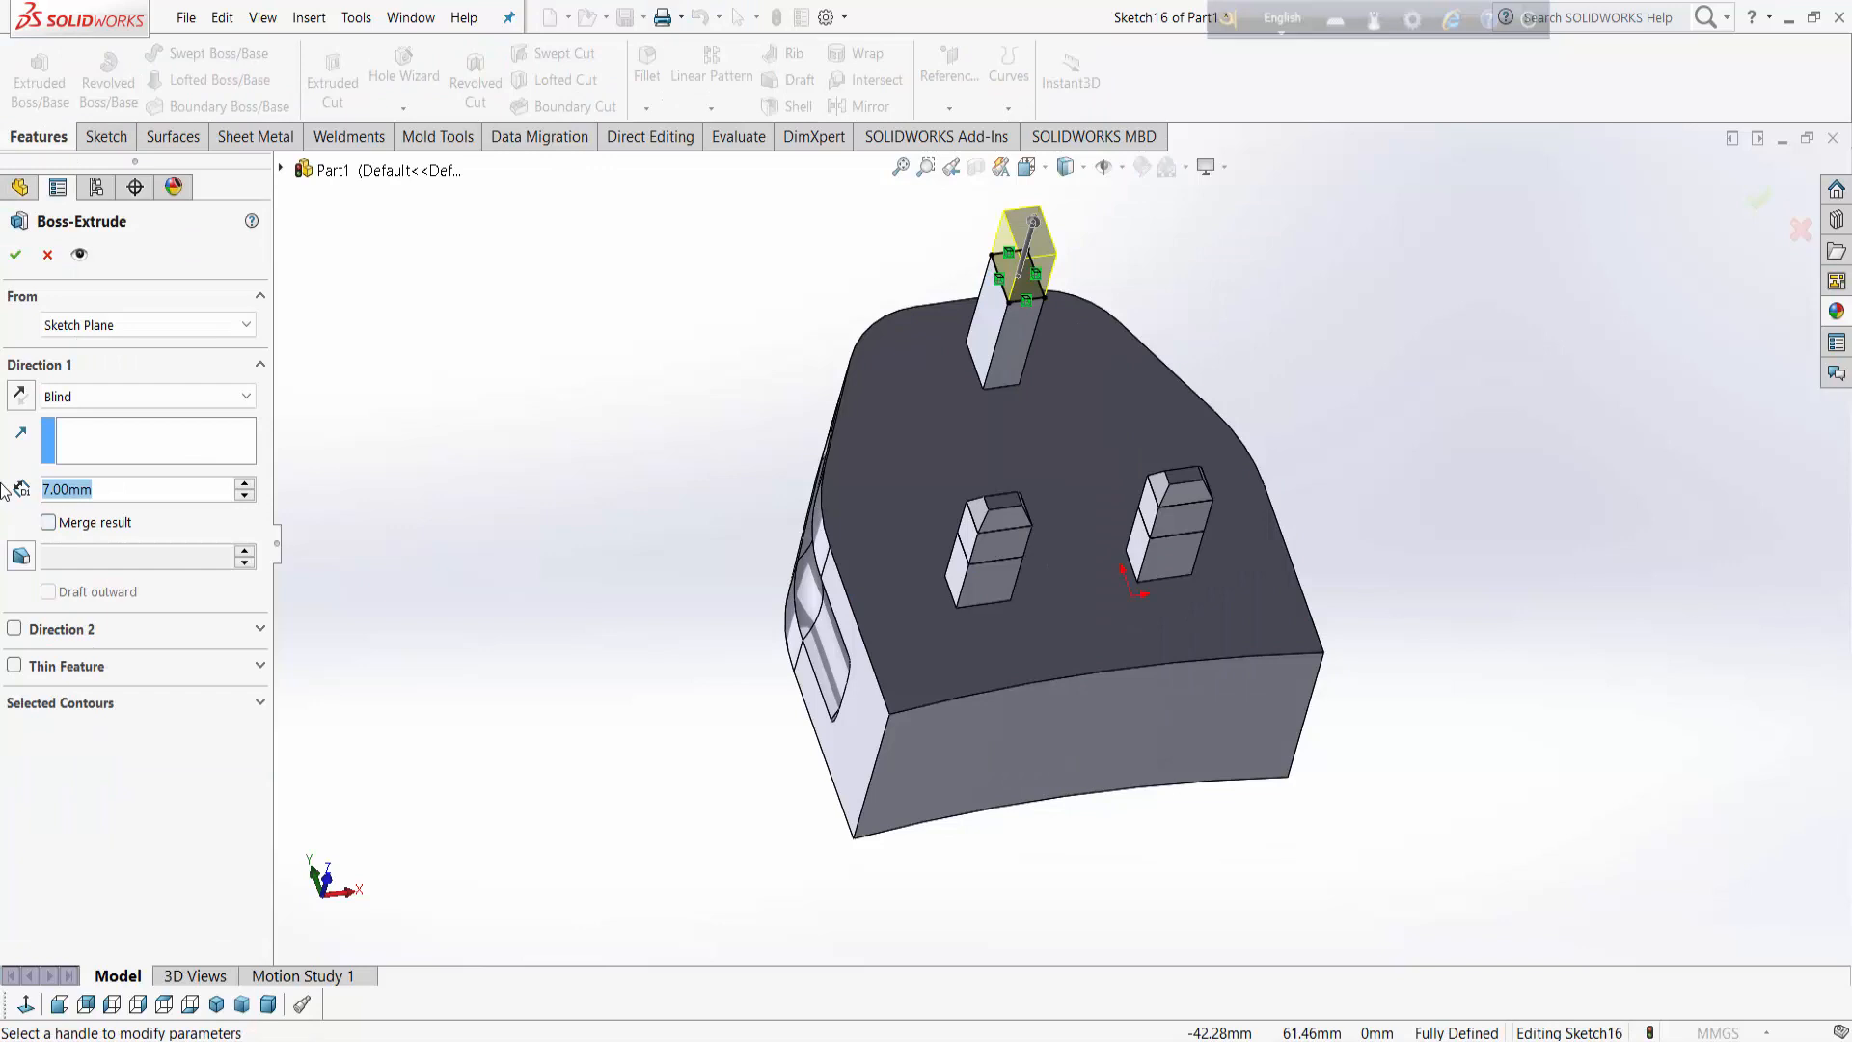
text(2)
key(Return)
click(20, 565)
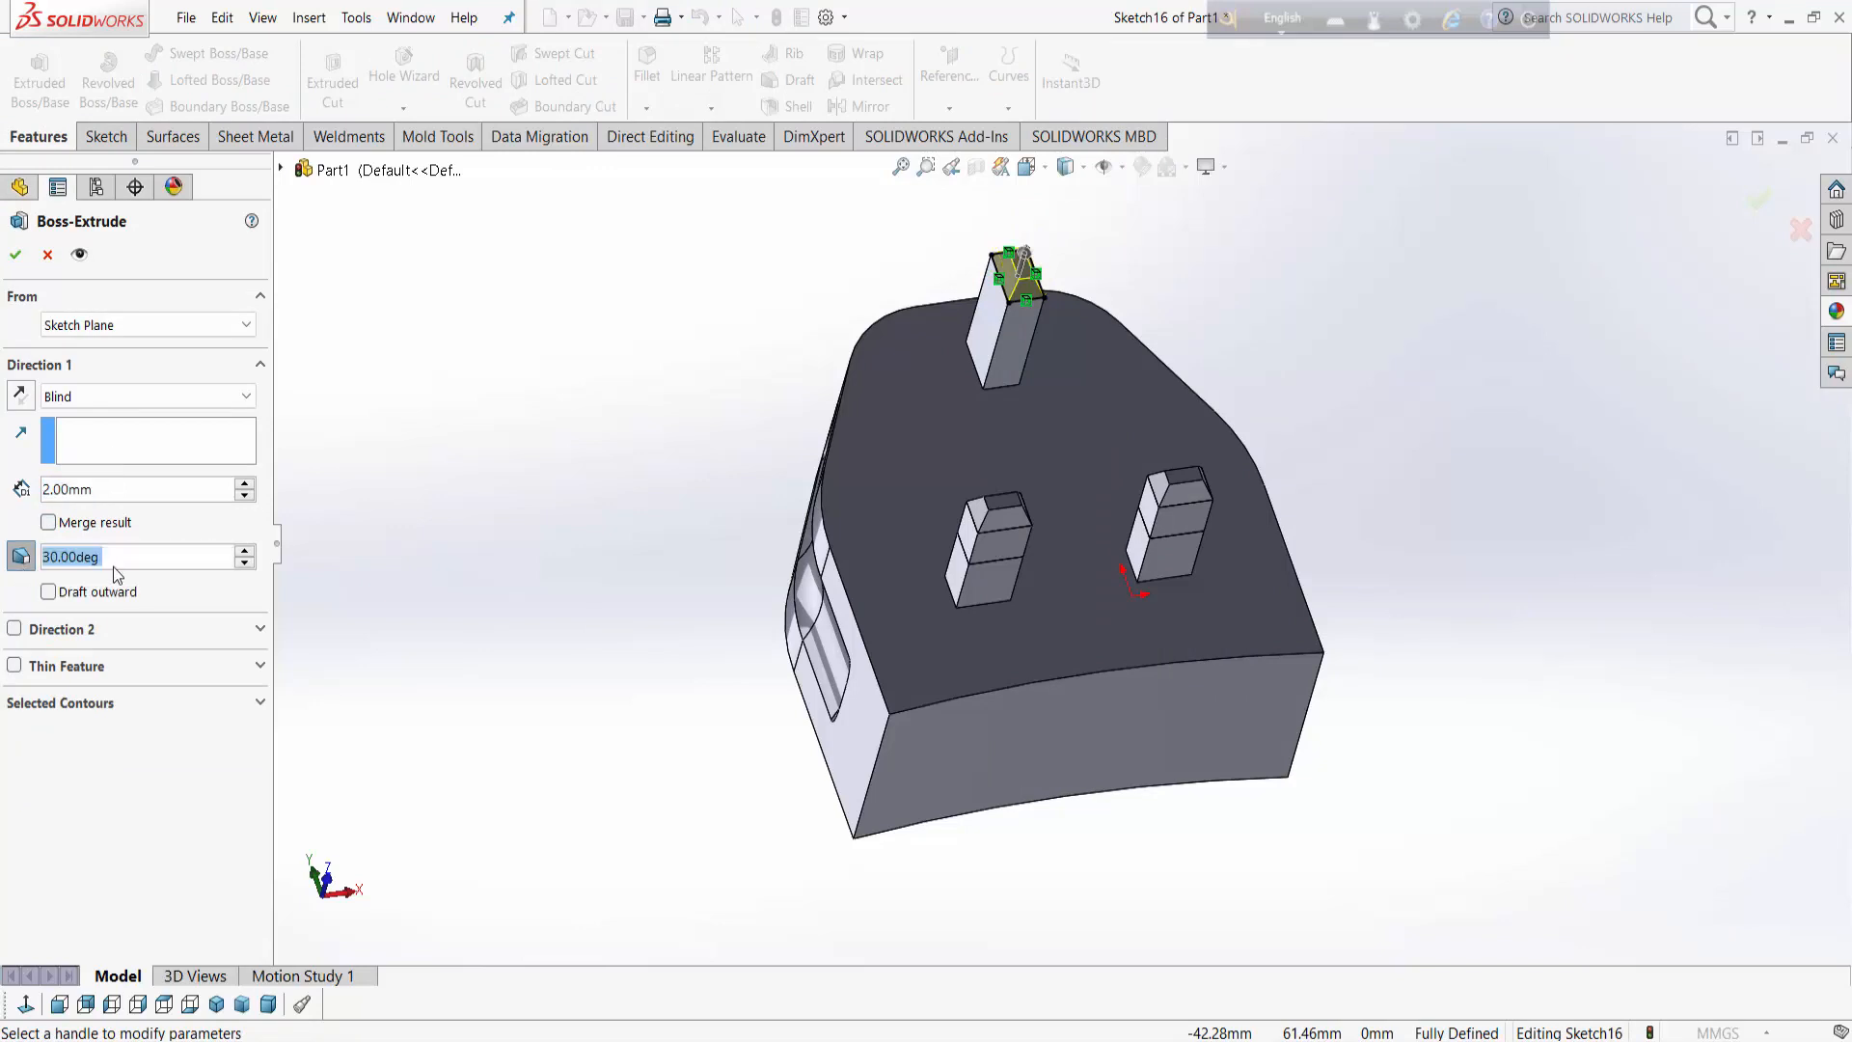
click(12, 252)
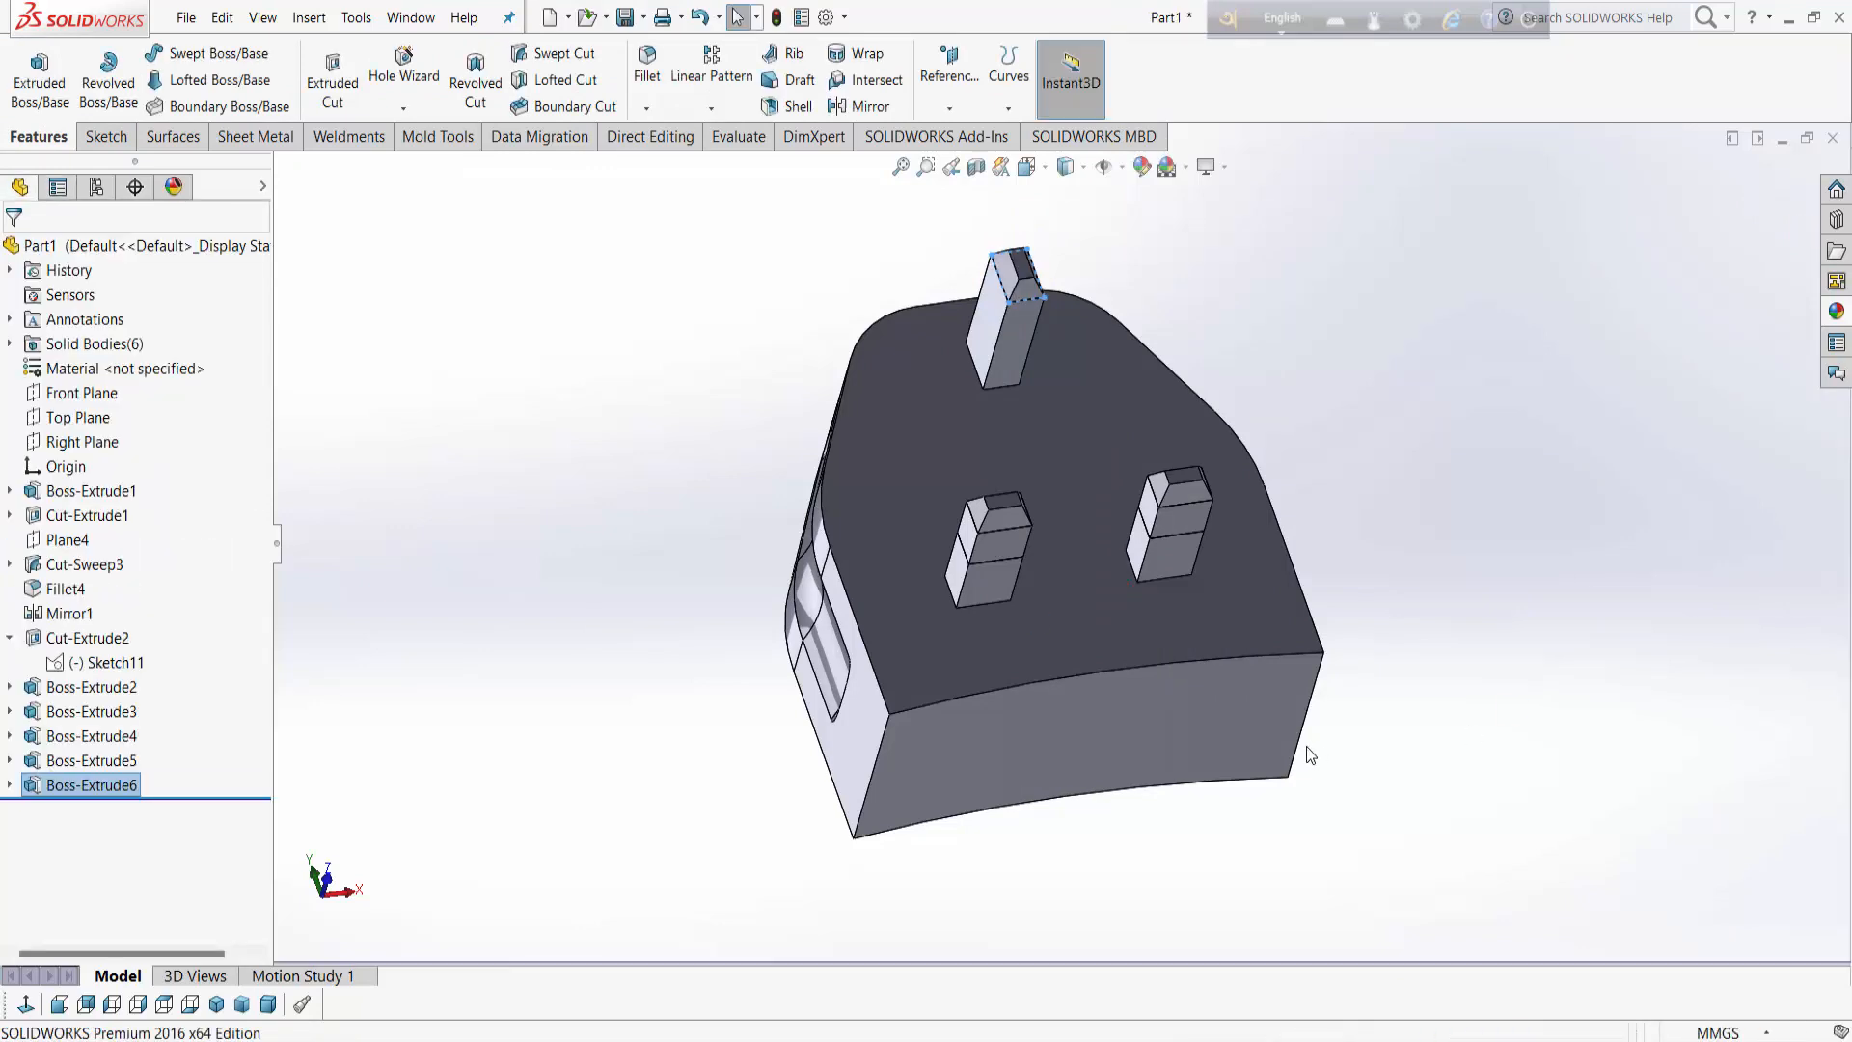
Step: Sketch a center rectangle about 11.4 by 6.7 mm on the flat face carrying the pins, centered above the origin
middle_drag(1306, 745, 1434, 706)
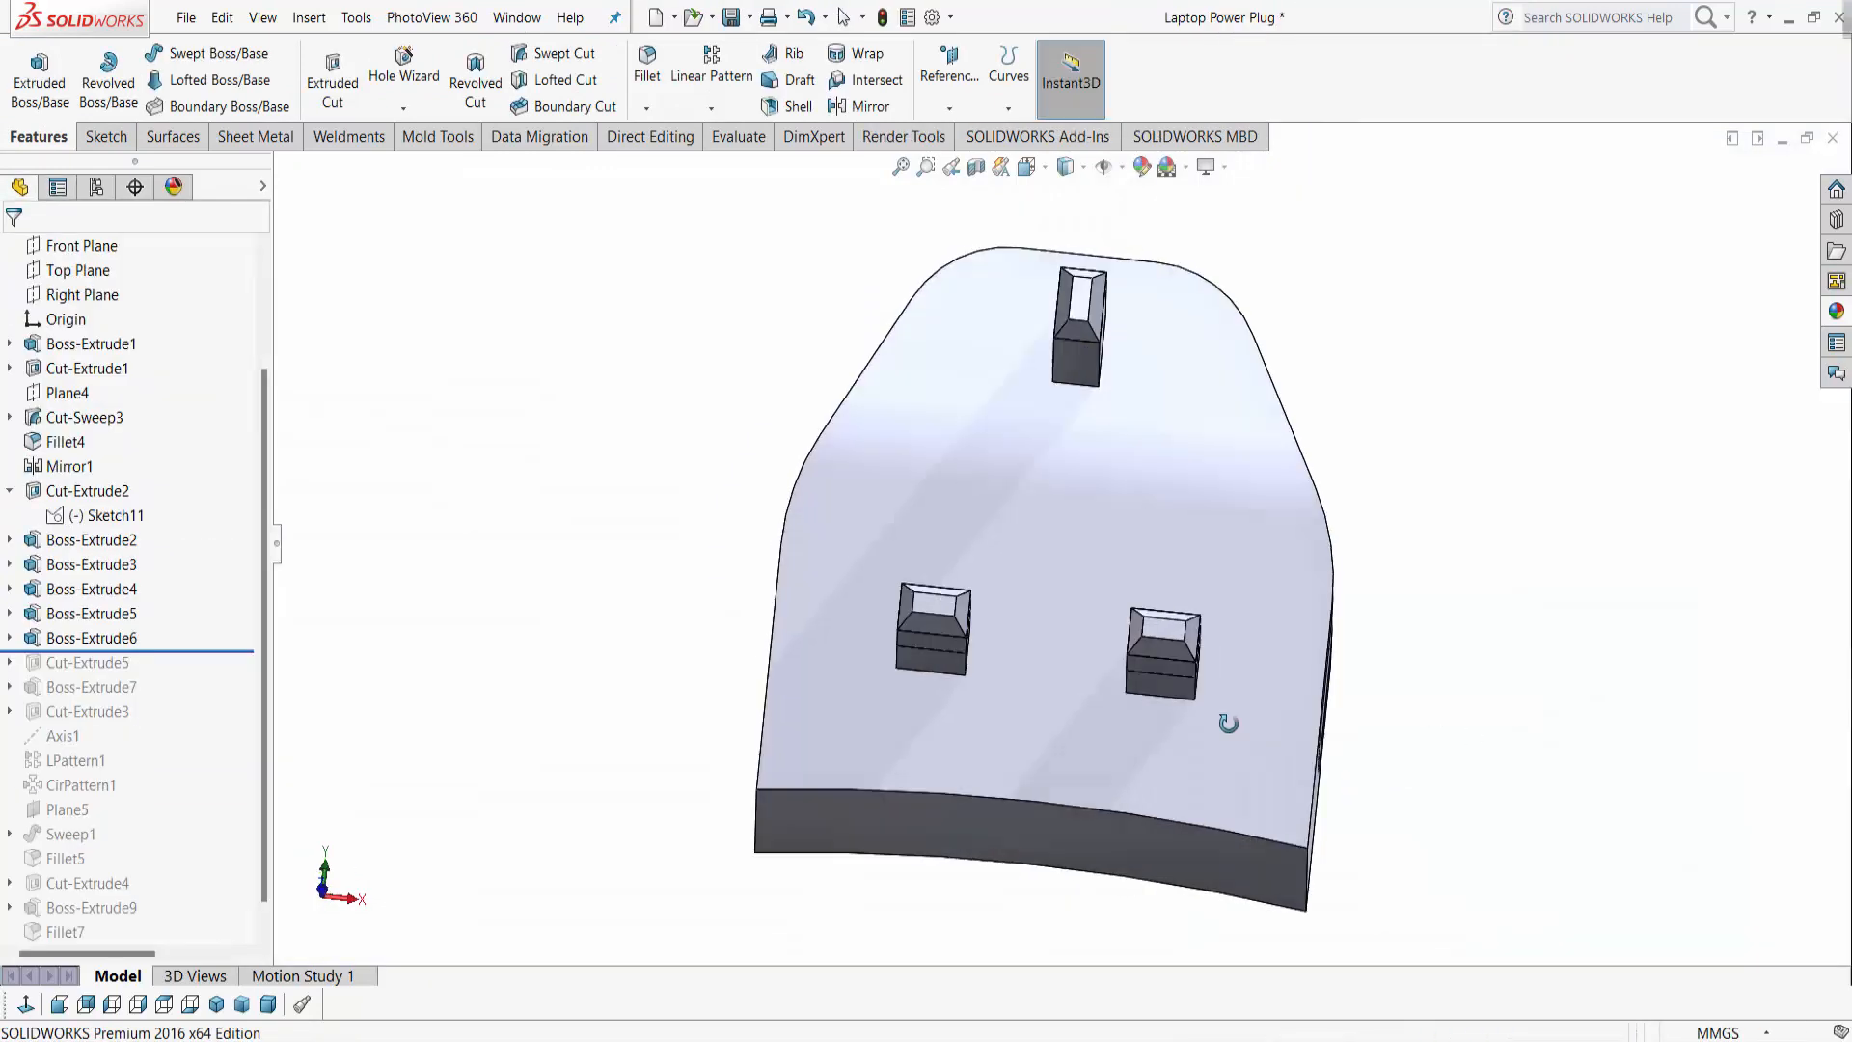
middle_drag(1224, 711, 1109, 596)
right_click(1018, 458)
click(1047, 415)
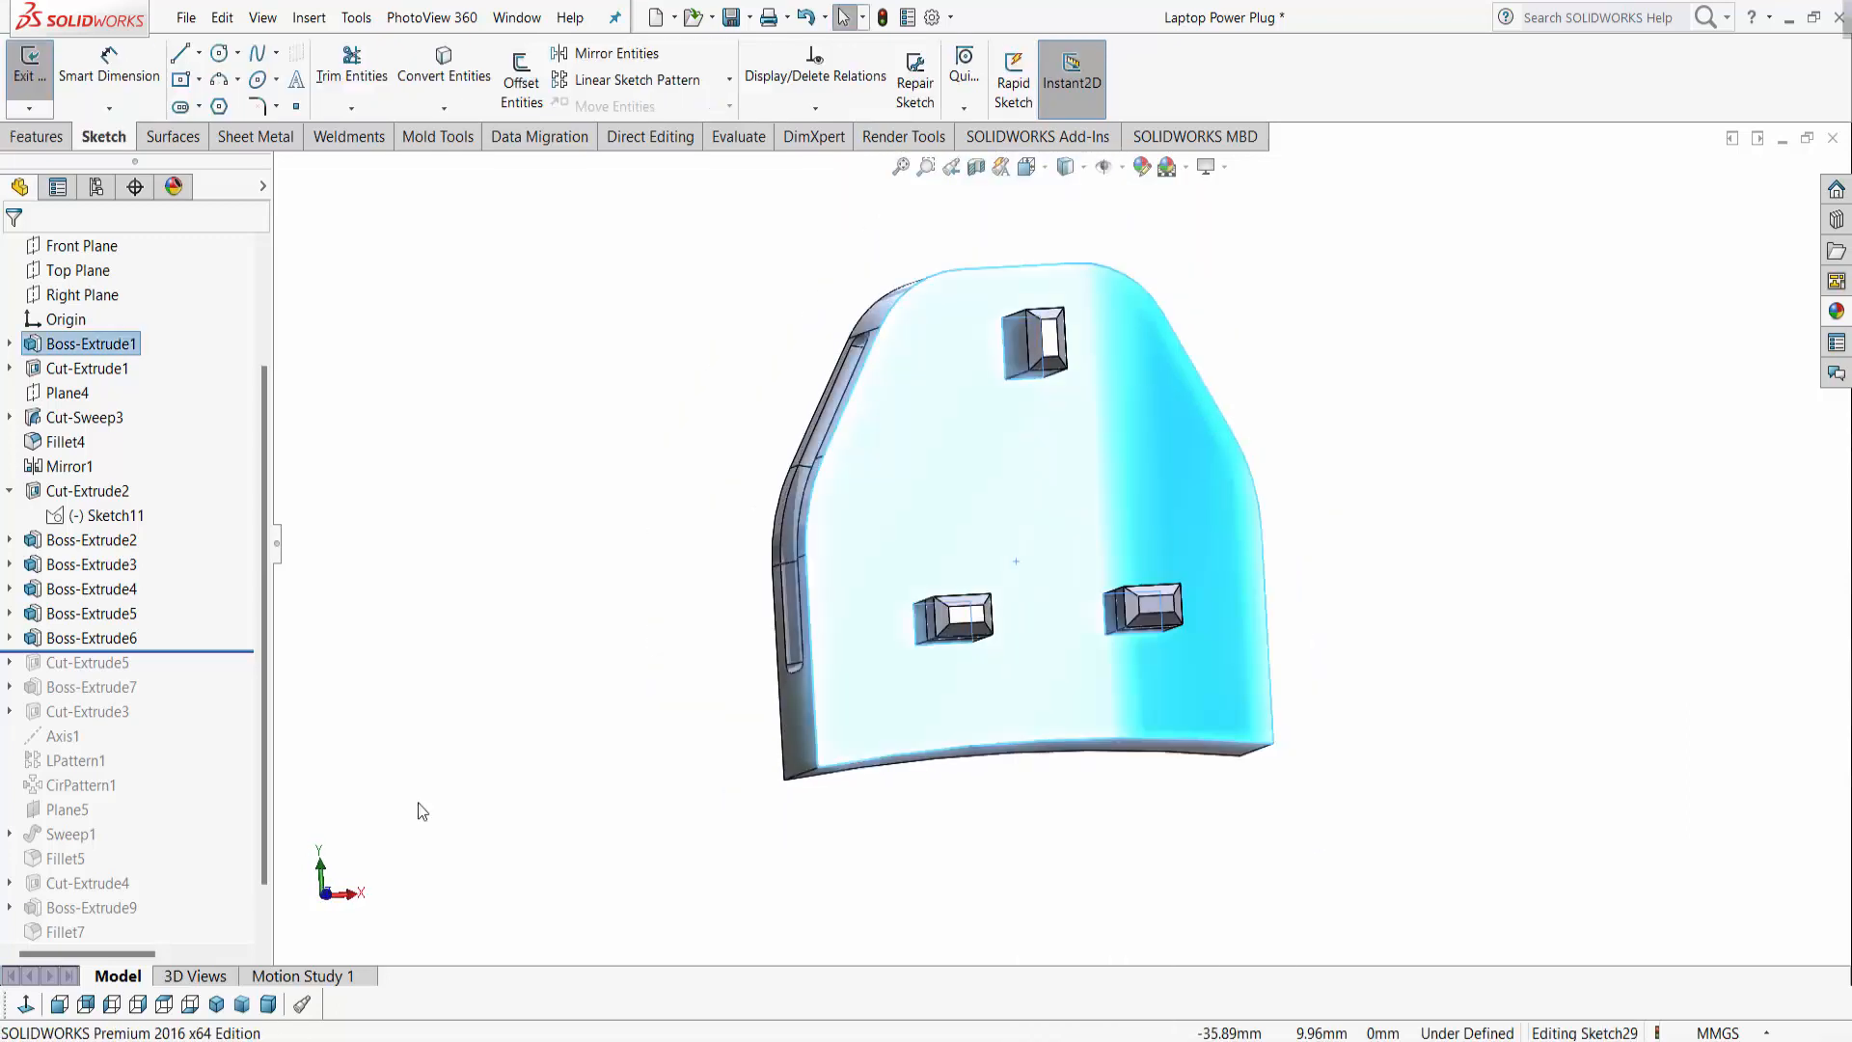
click(27, 1006)
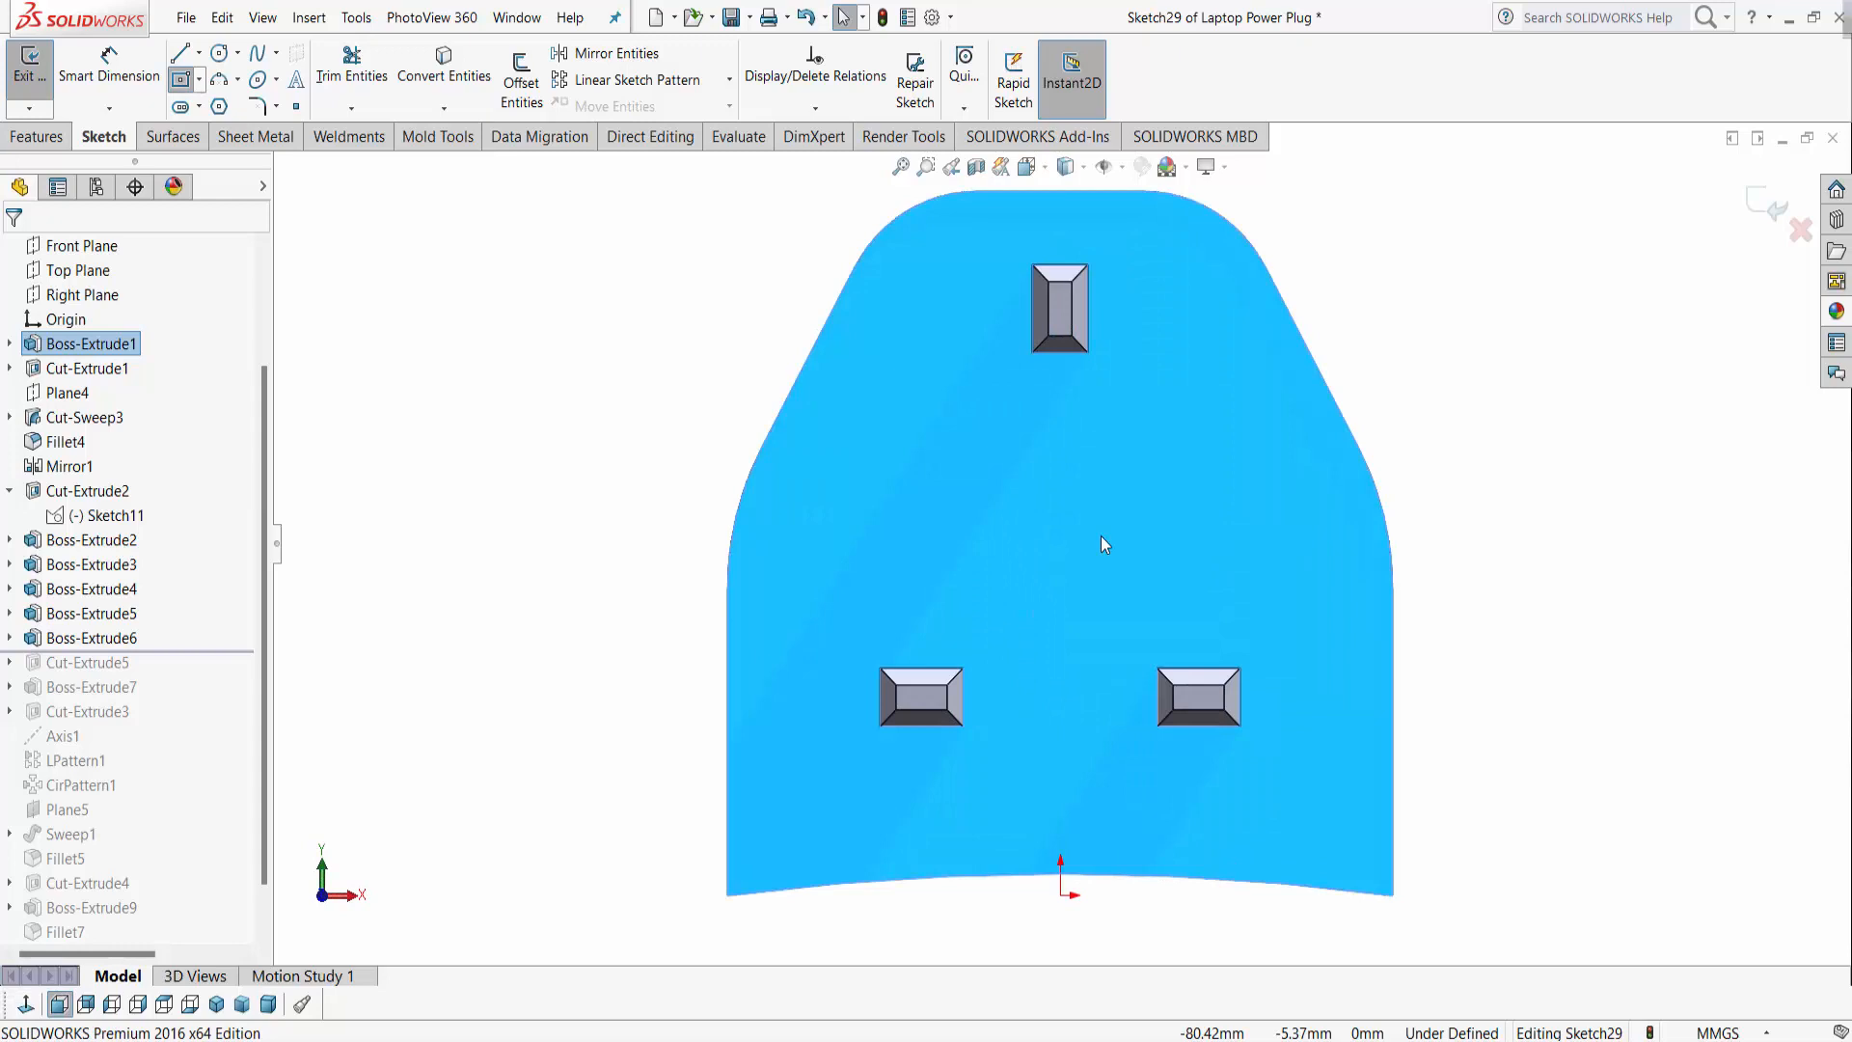
click(1060, 492)
click(1140, 541)
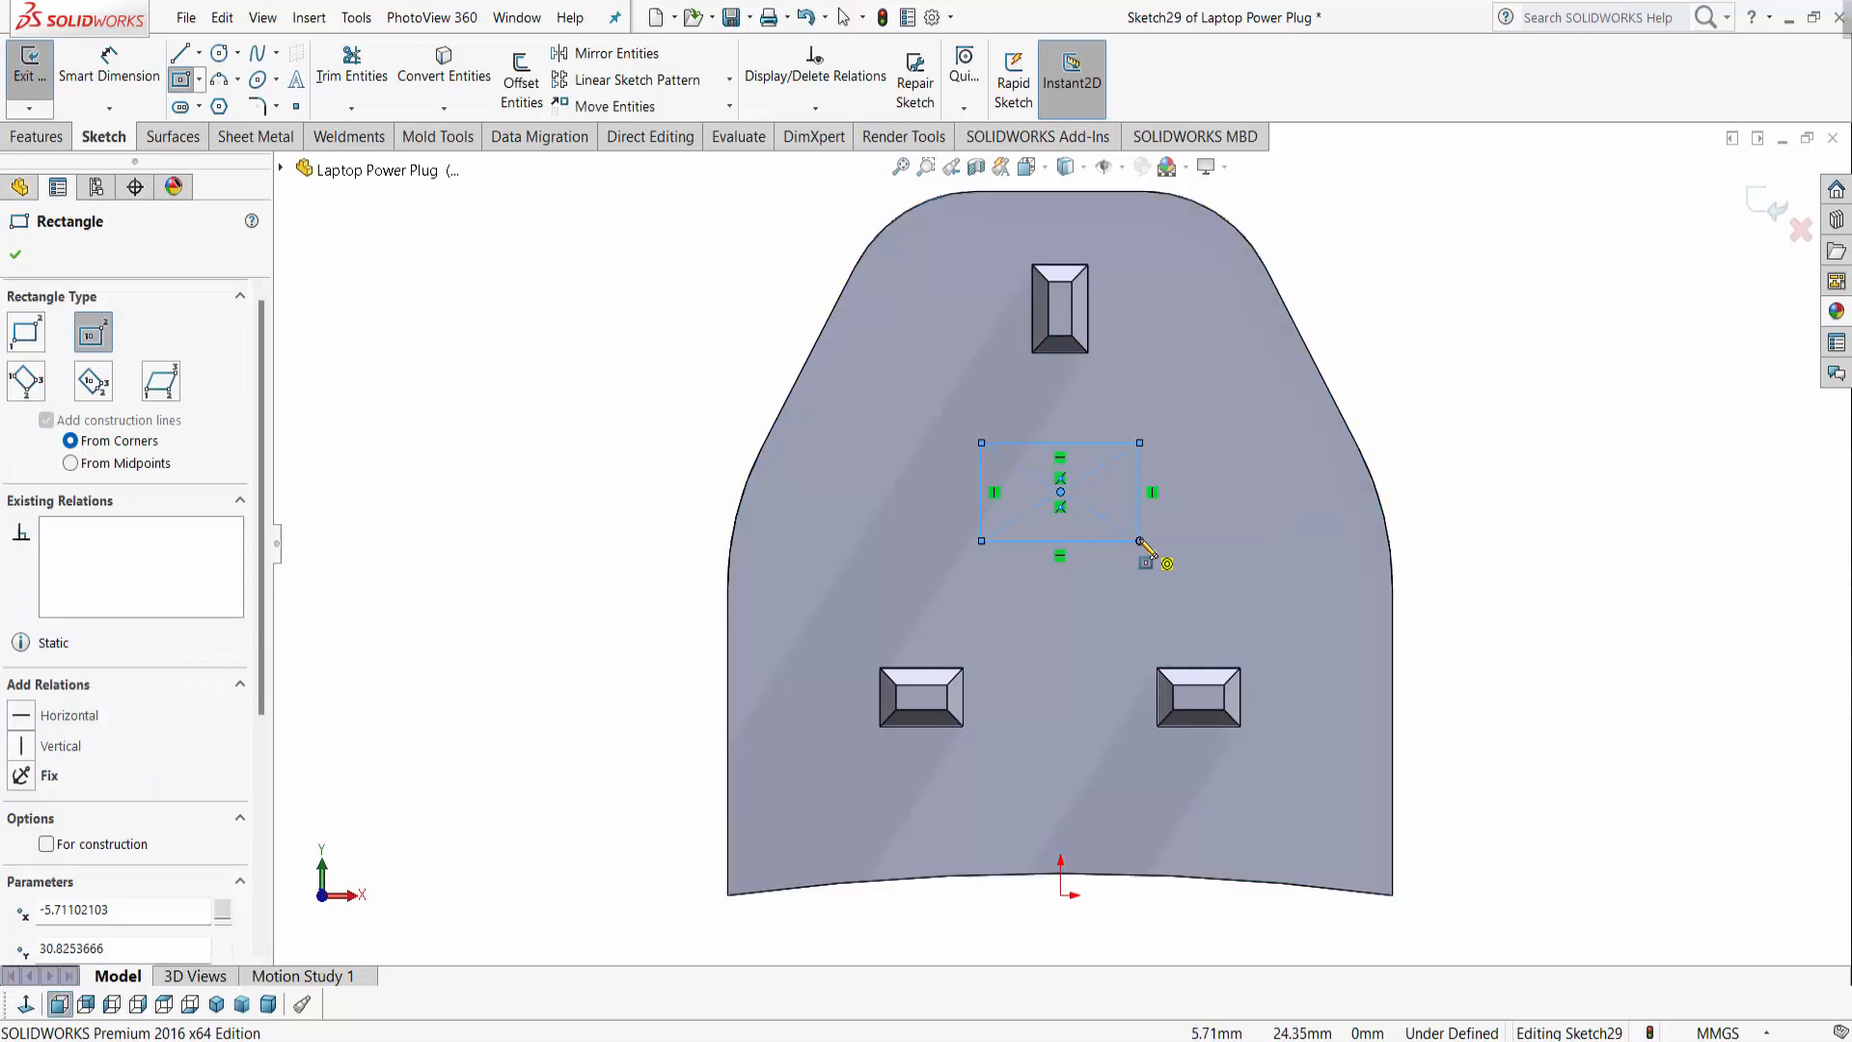
Step: Dimension the rectangle's center point 25 mm vertically above the origin
click(109, 69)
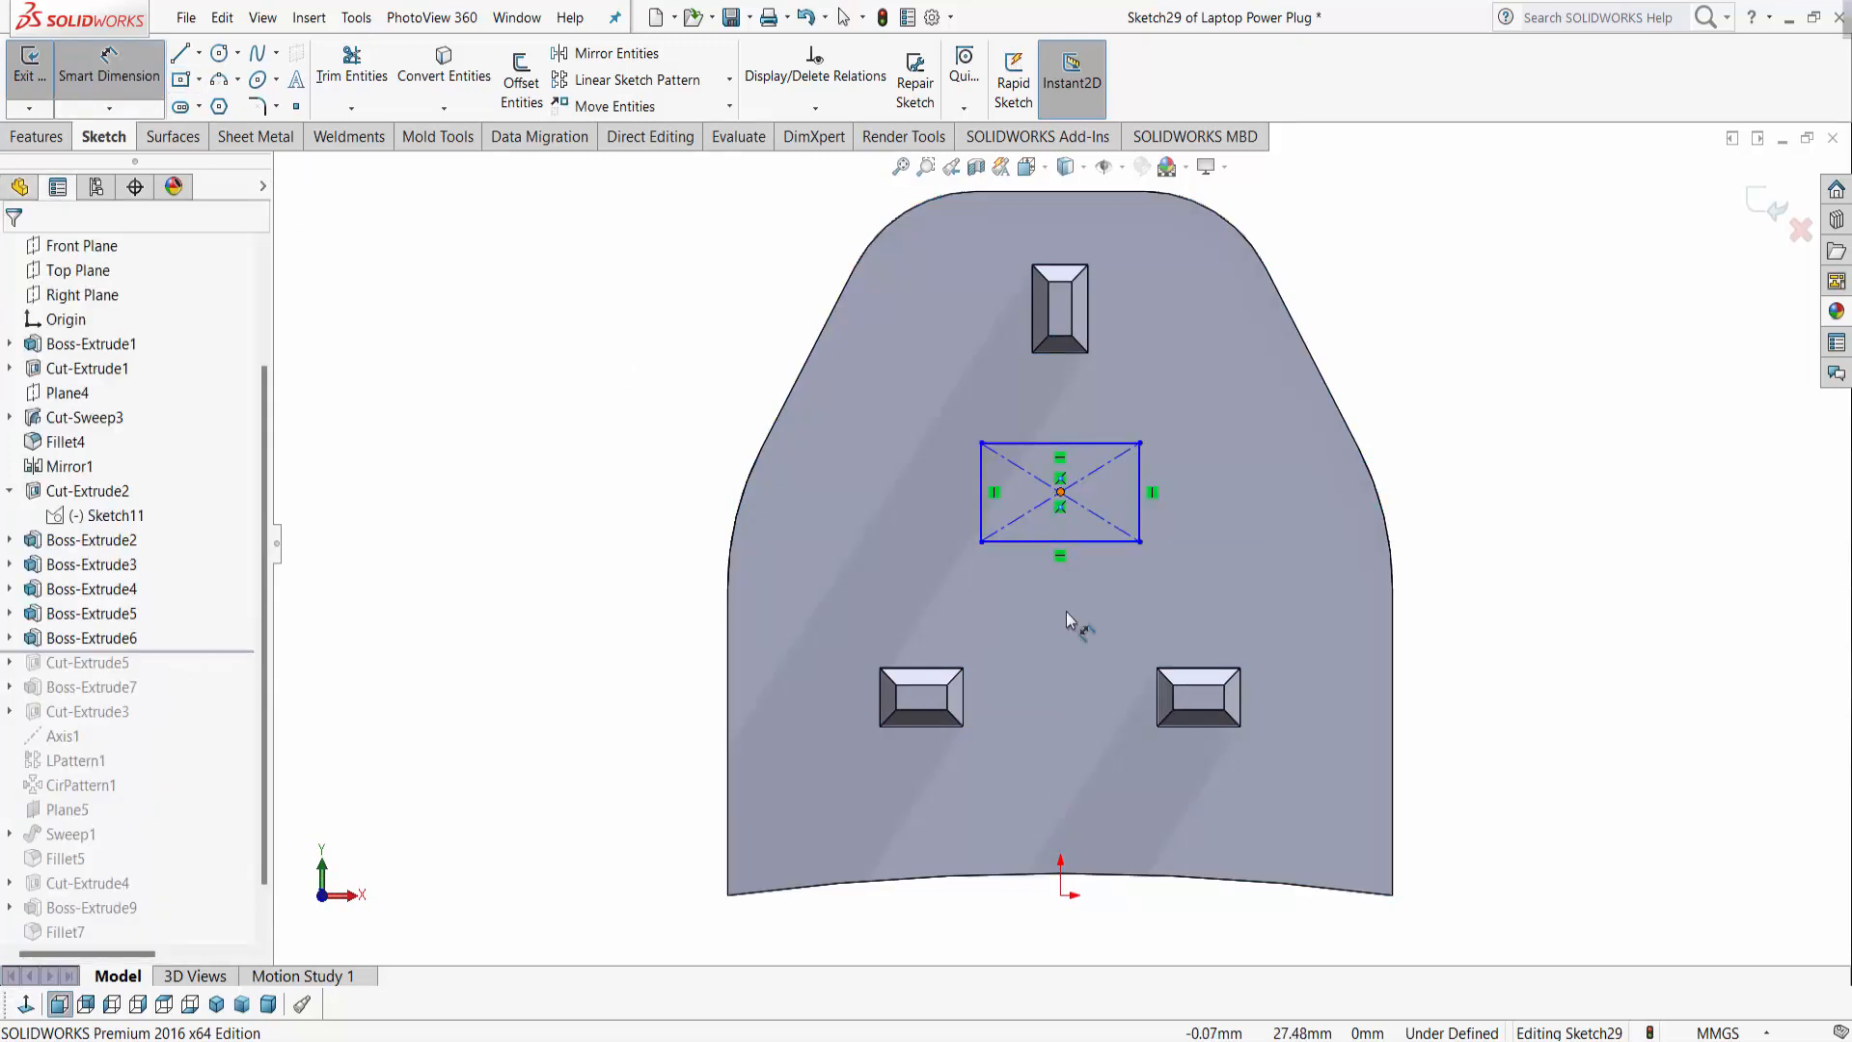
click(1062, 895)
click(1496, 744)
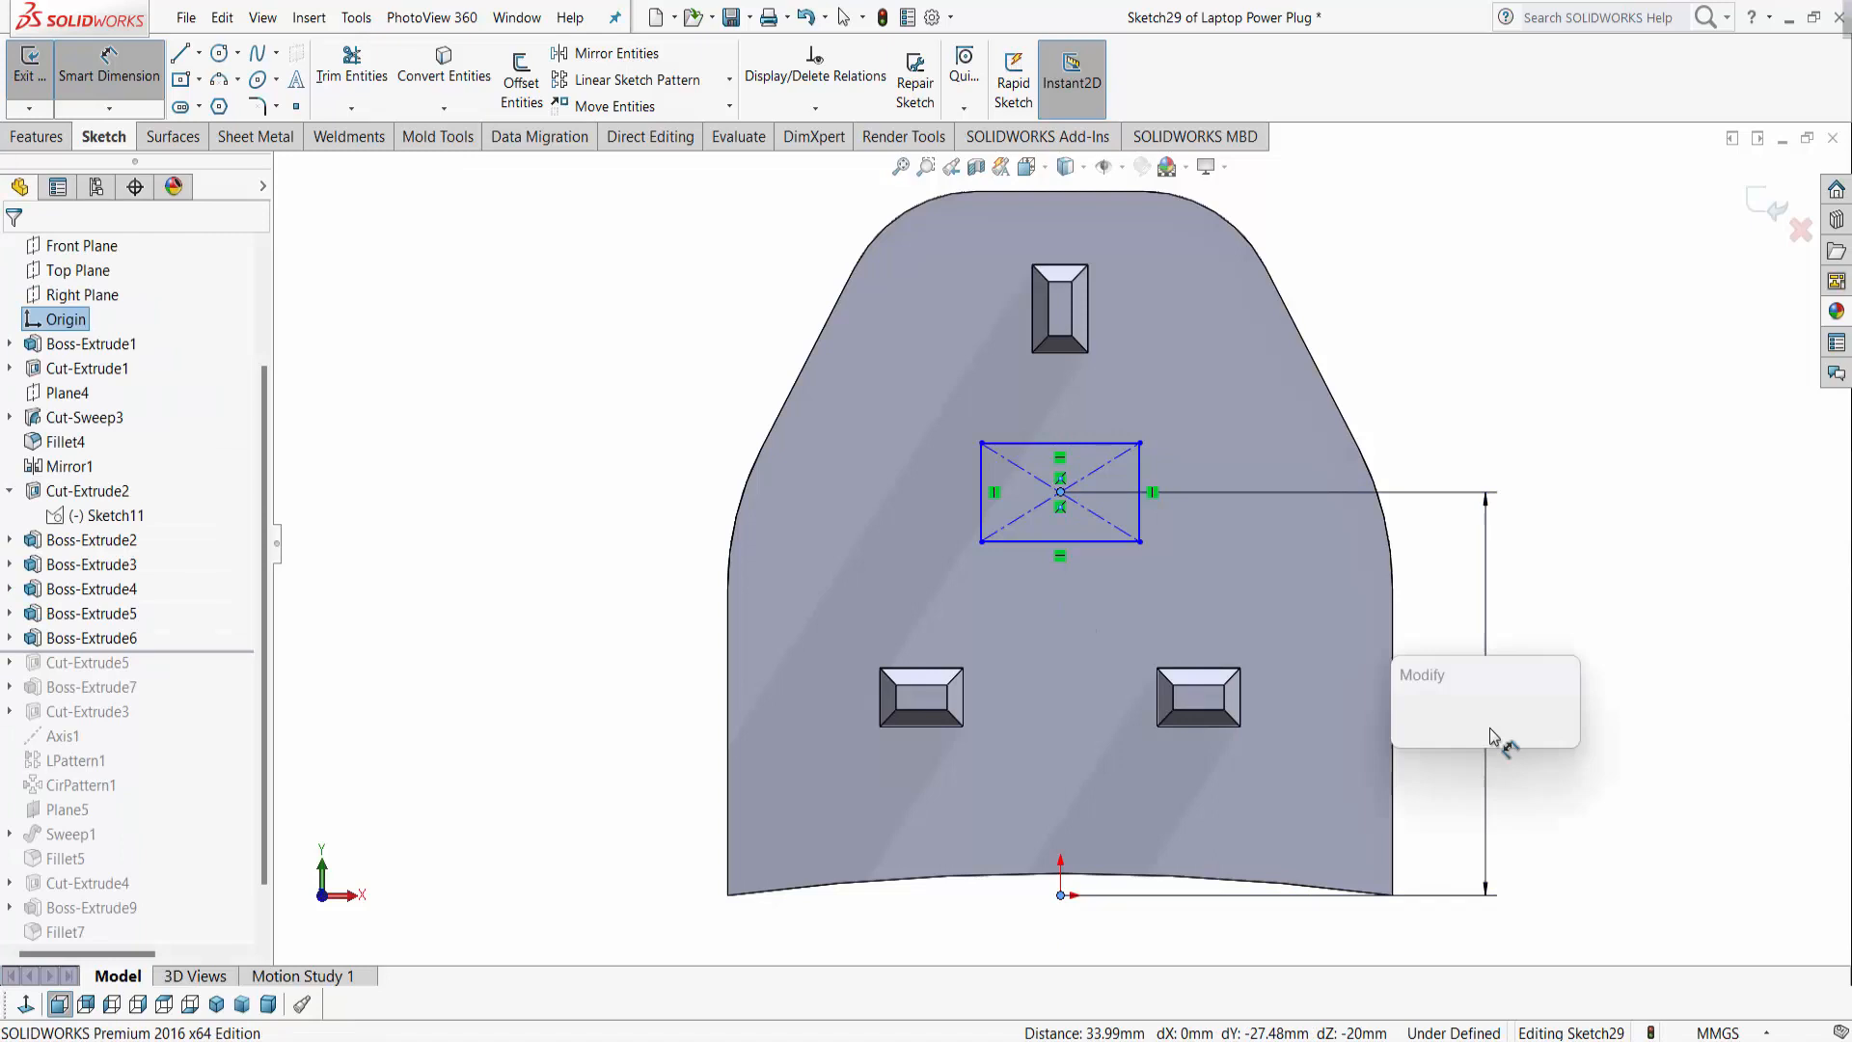
text(25)
key(Return)
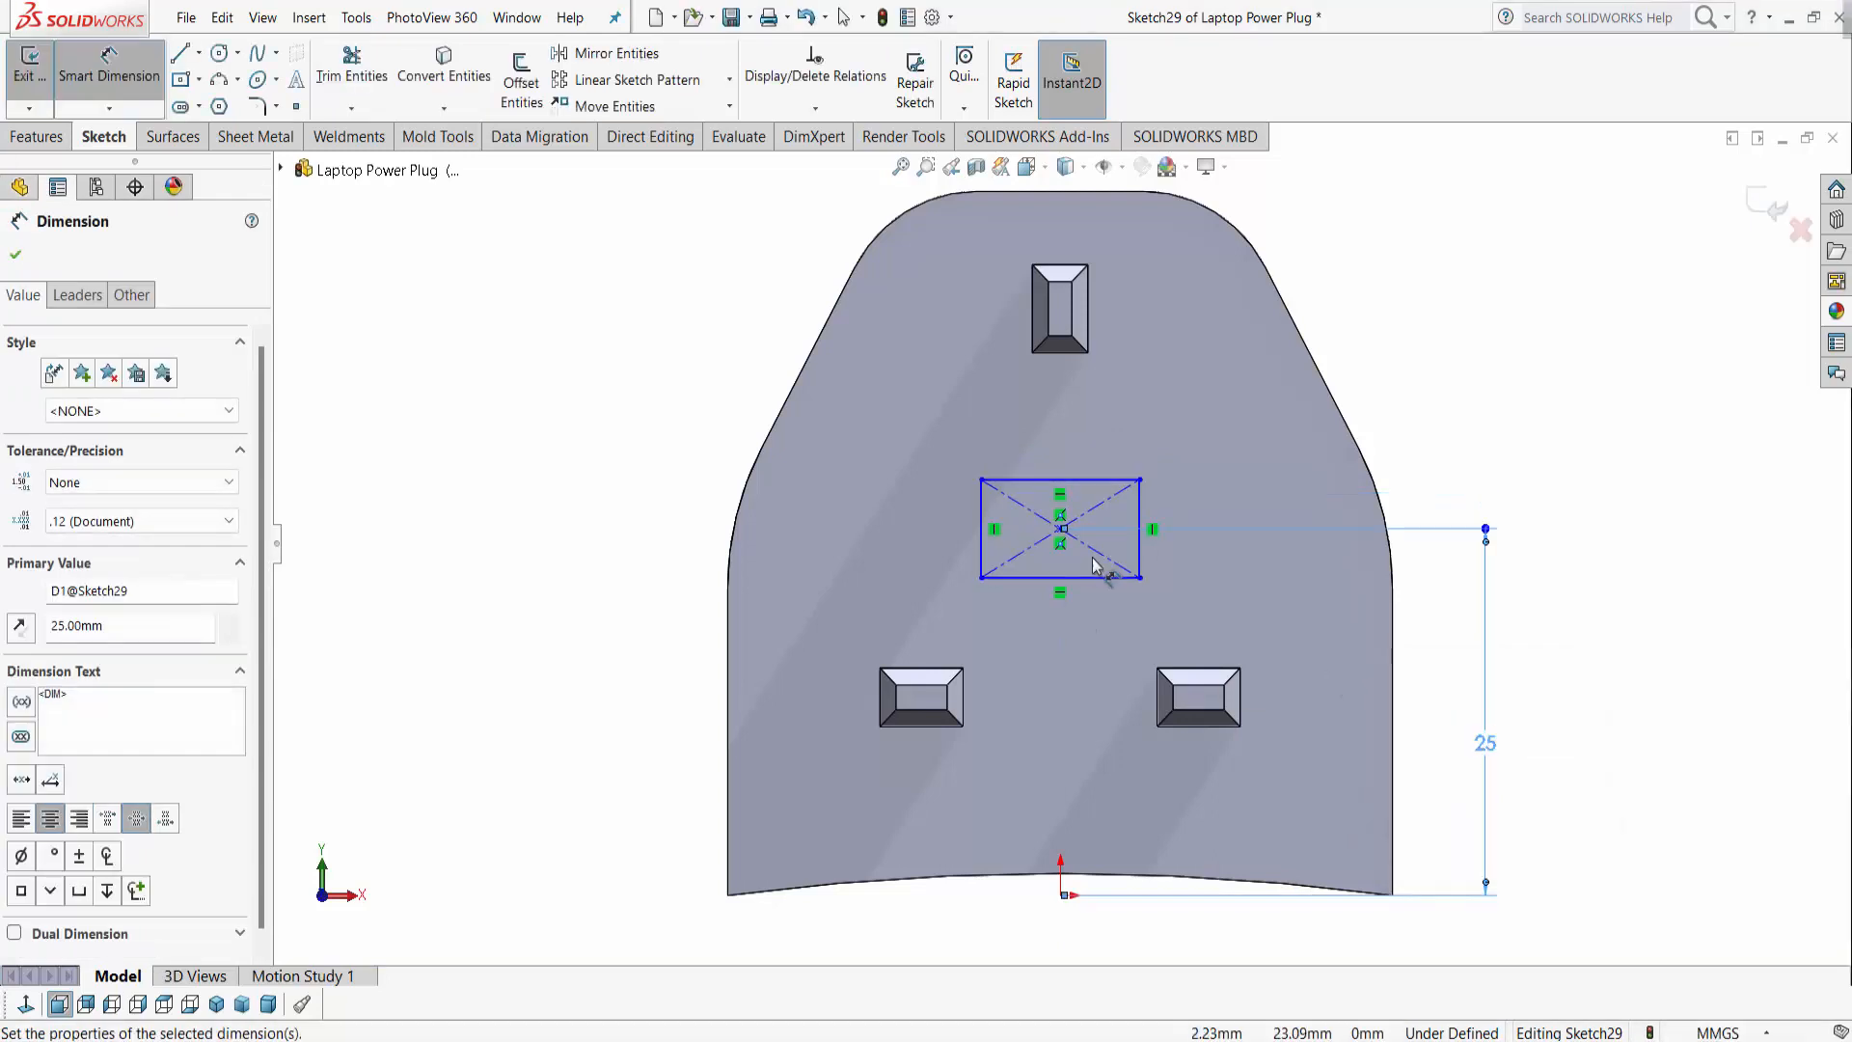
Step: Dimension the center rectangle with a height of 6 mm and a width of 8 mm
click(1136, 551)
click(1238, 555)
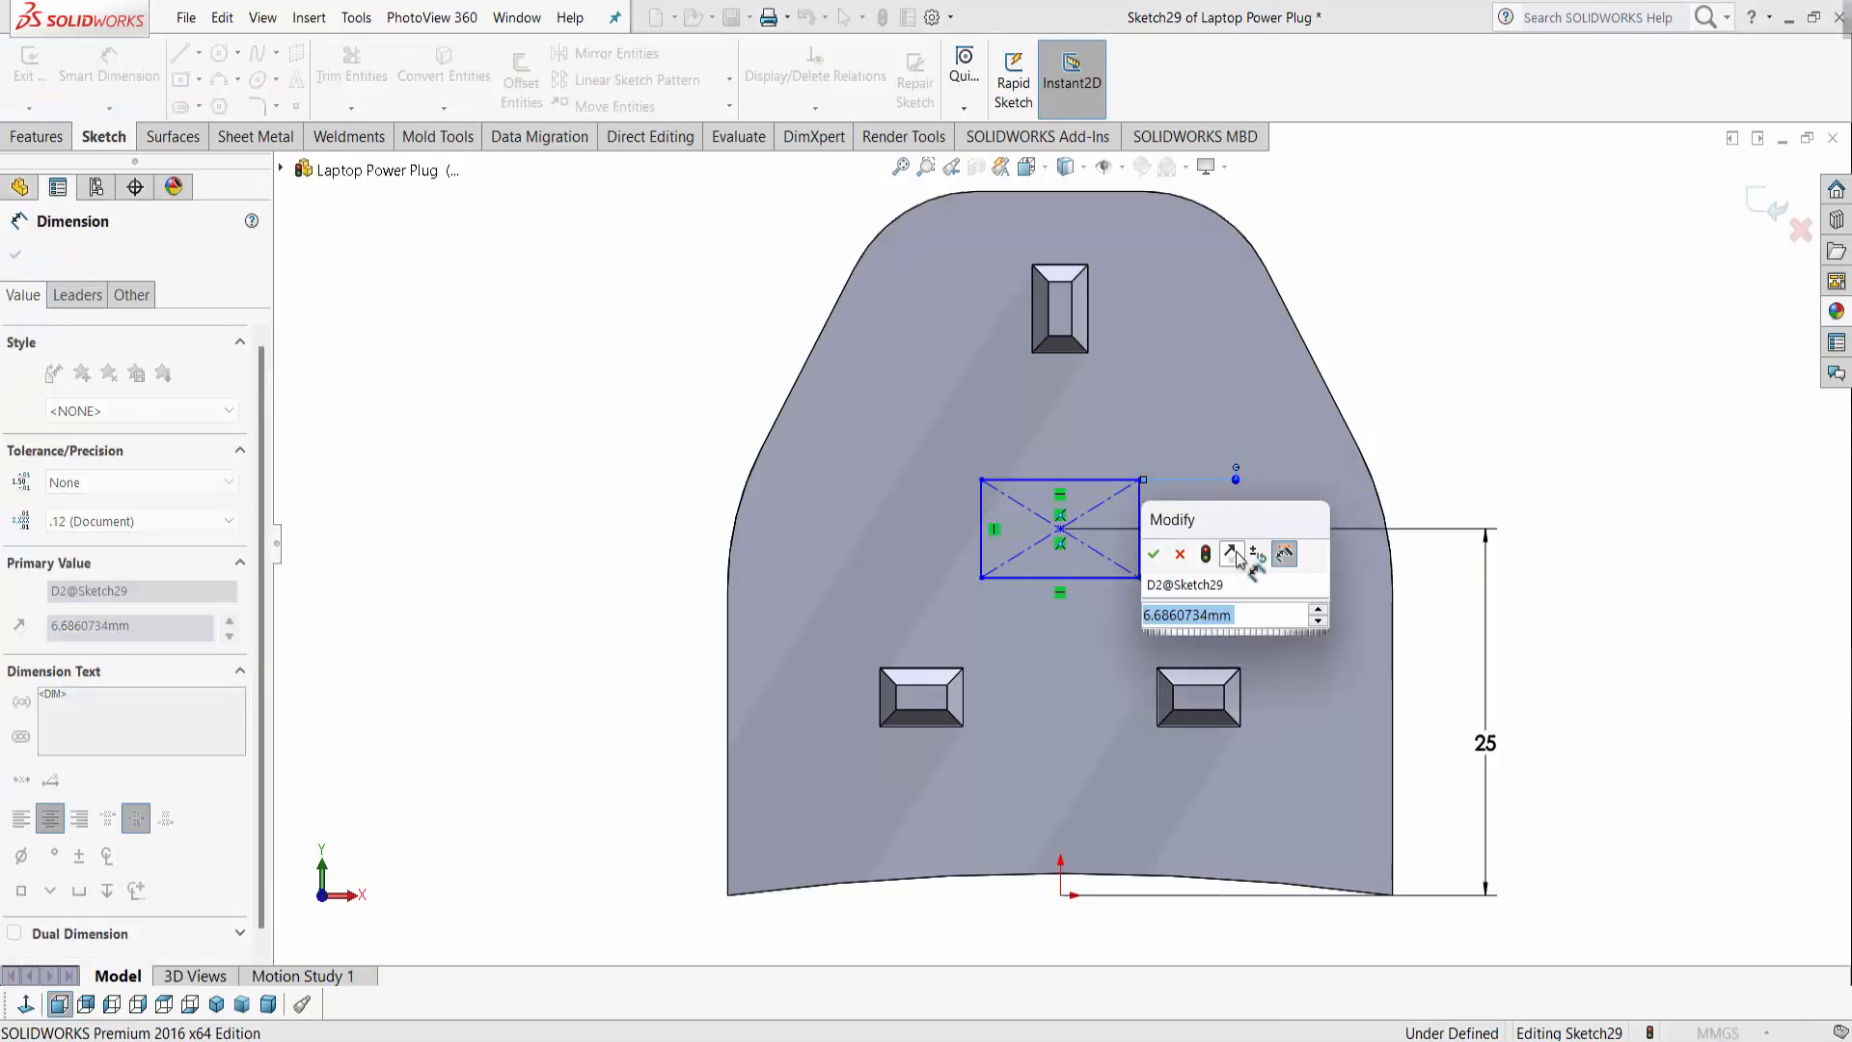
click(1059, 484)
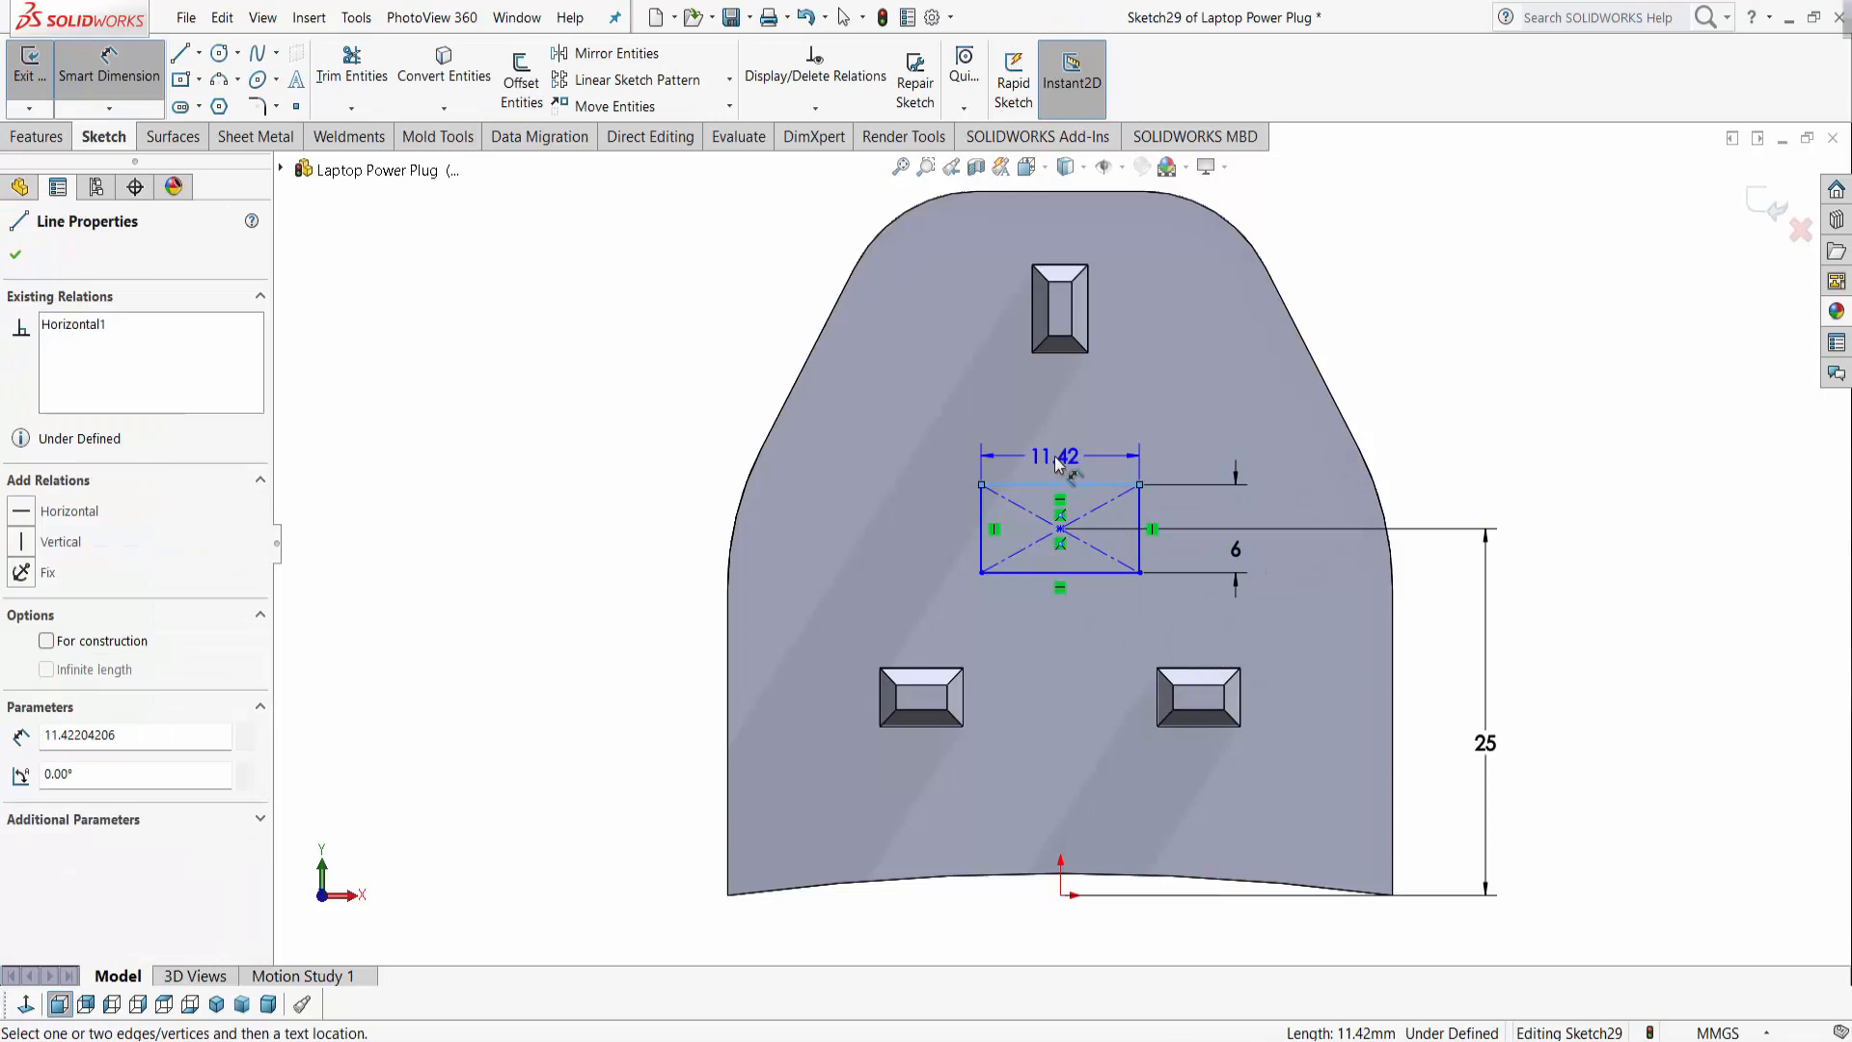
click(1056, 463)
text(8)
key(Return)
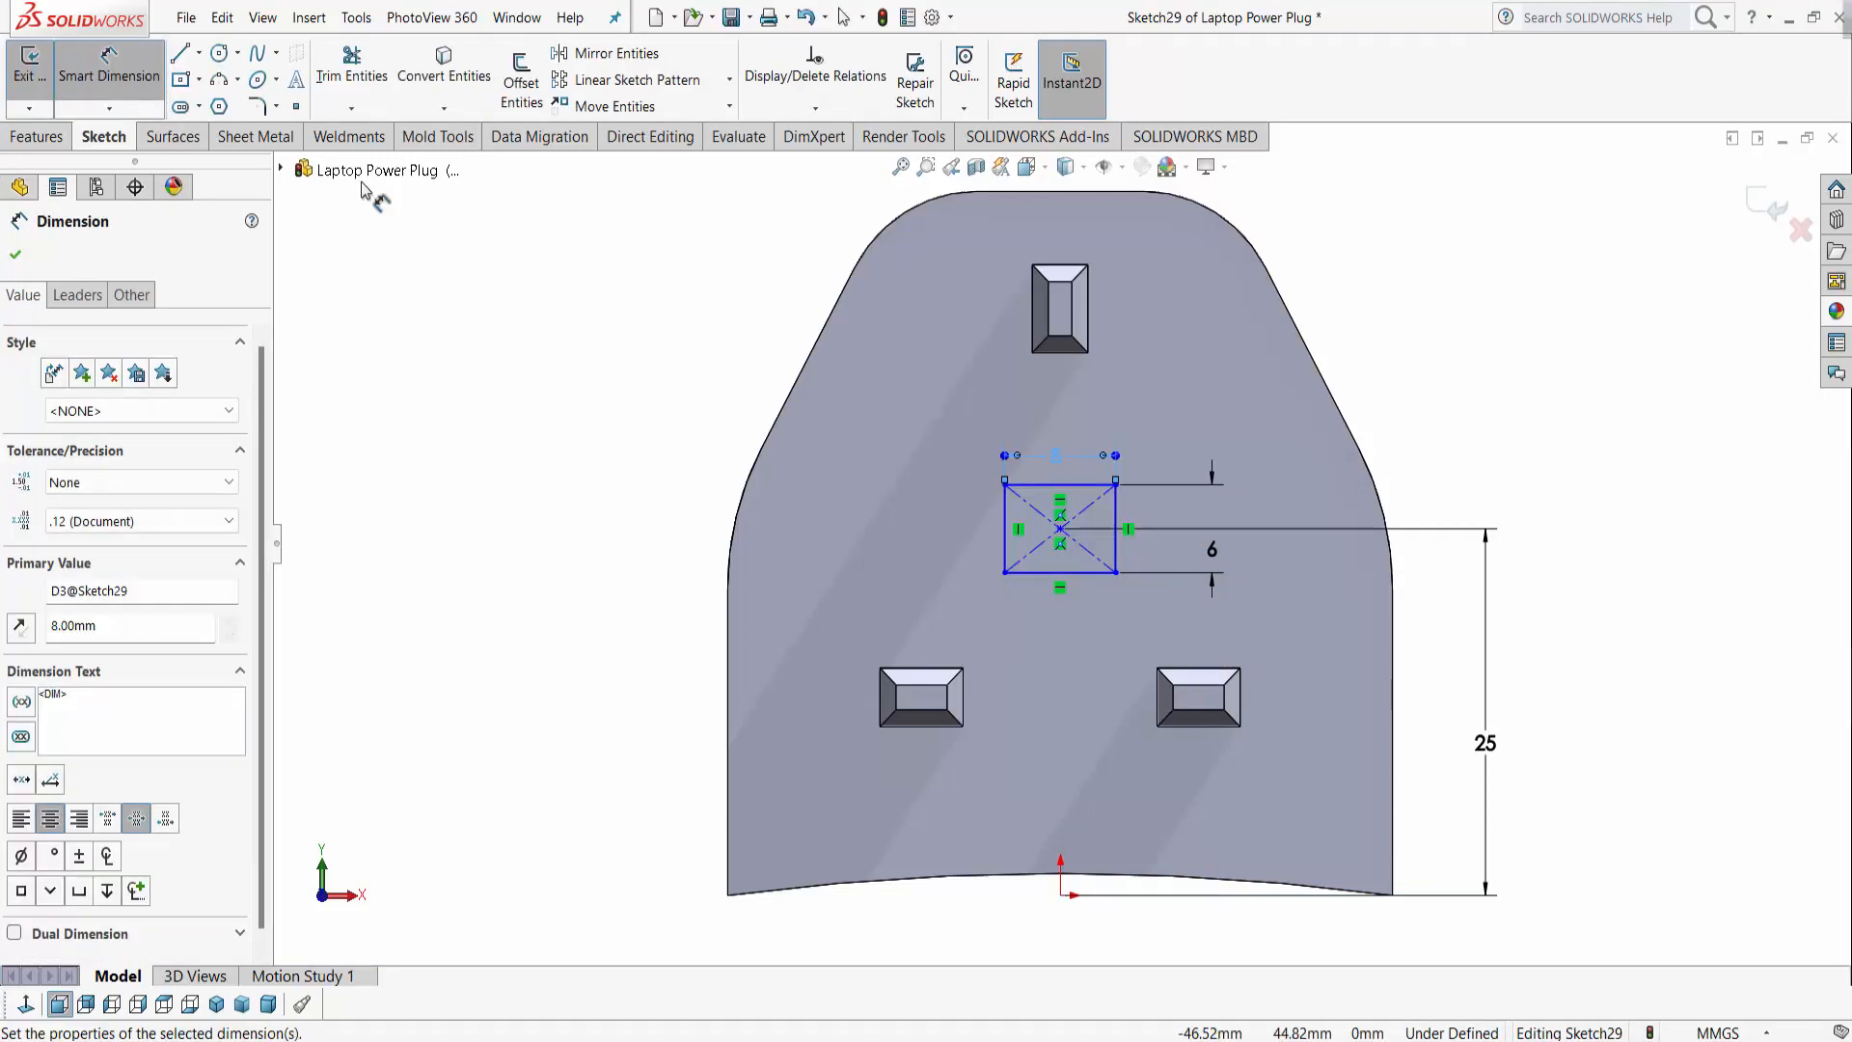
Step: Add a vertical relation between the center rectangle's center point and the origin
click(143, 89)
click(1060, 529)
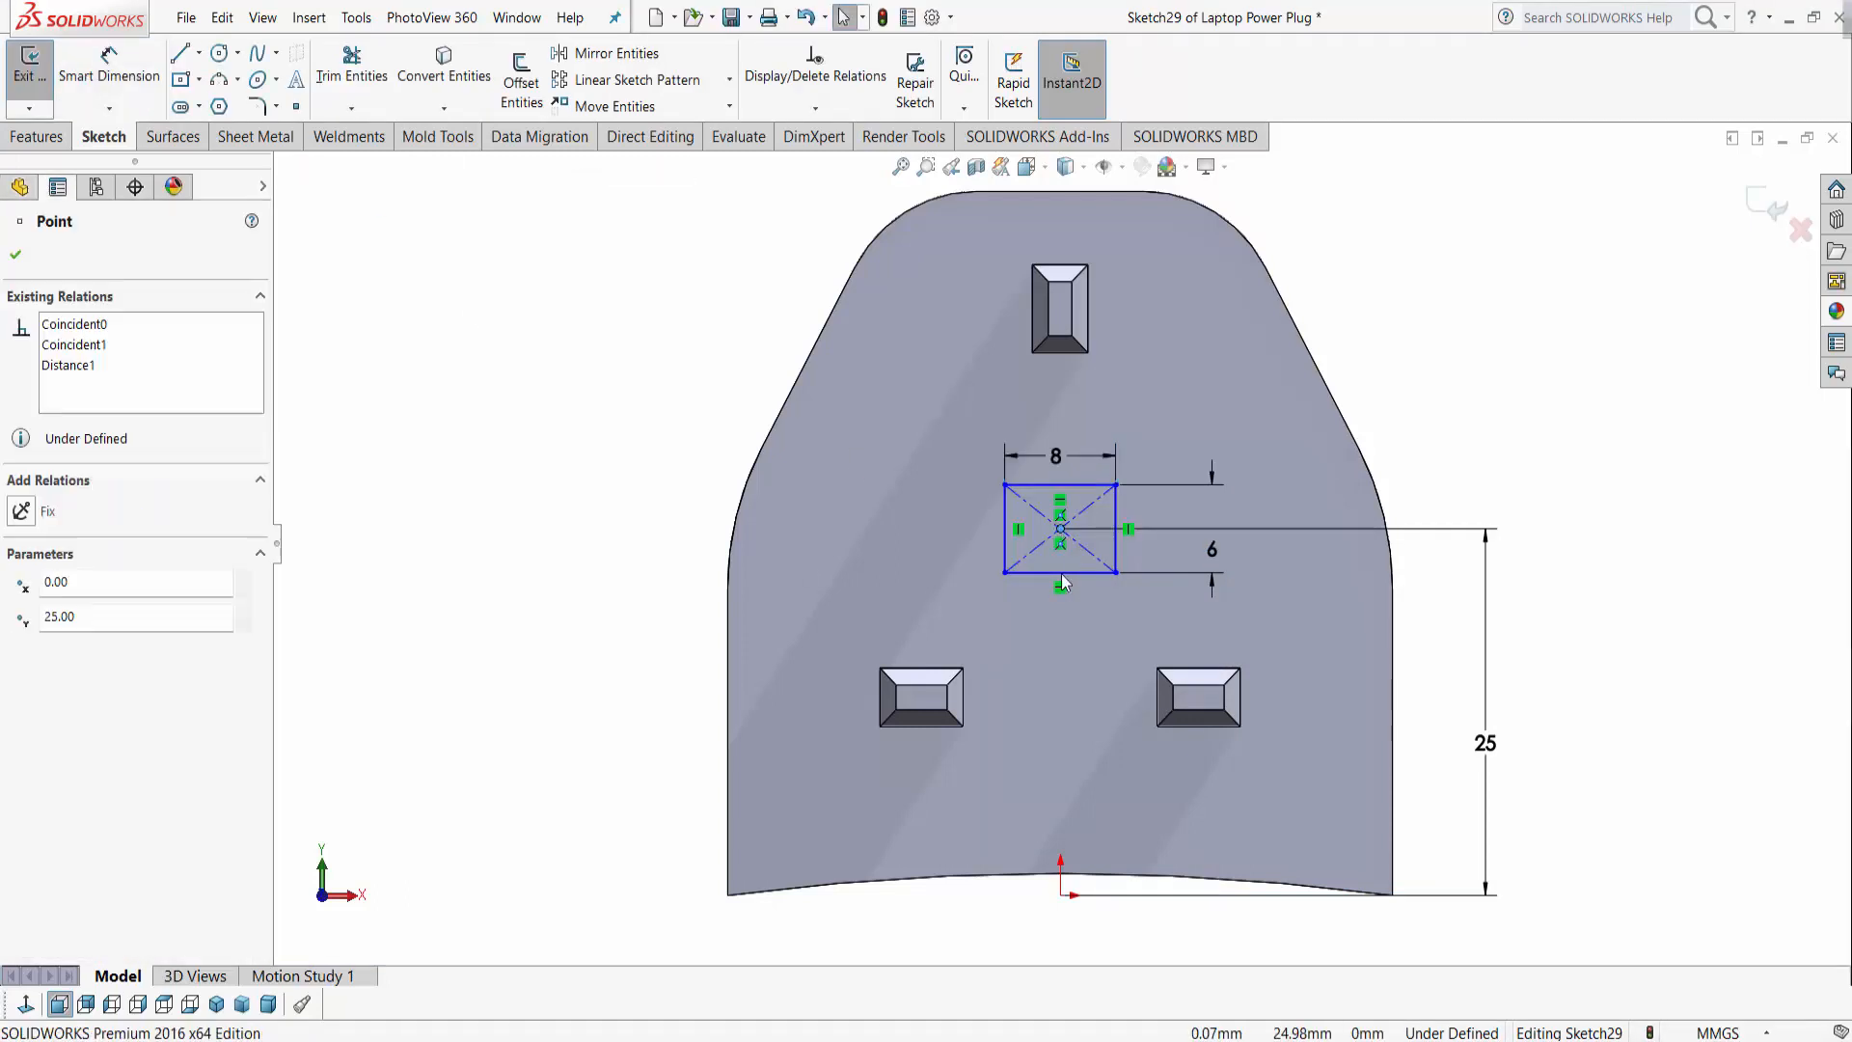
ctrl+click(1061, 893)
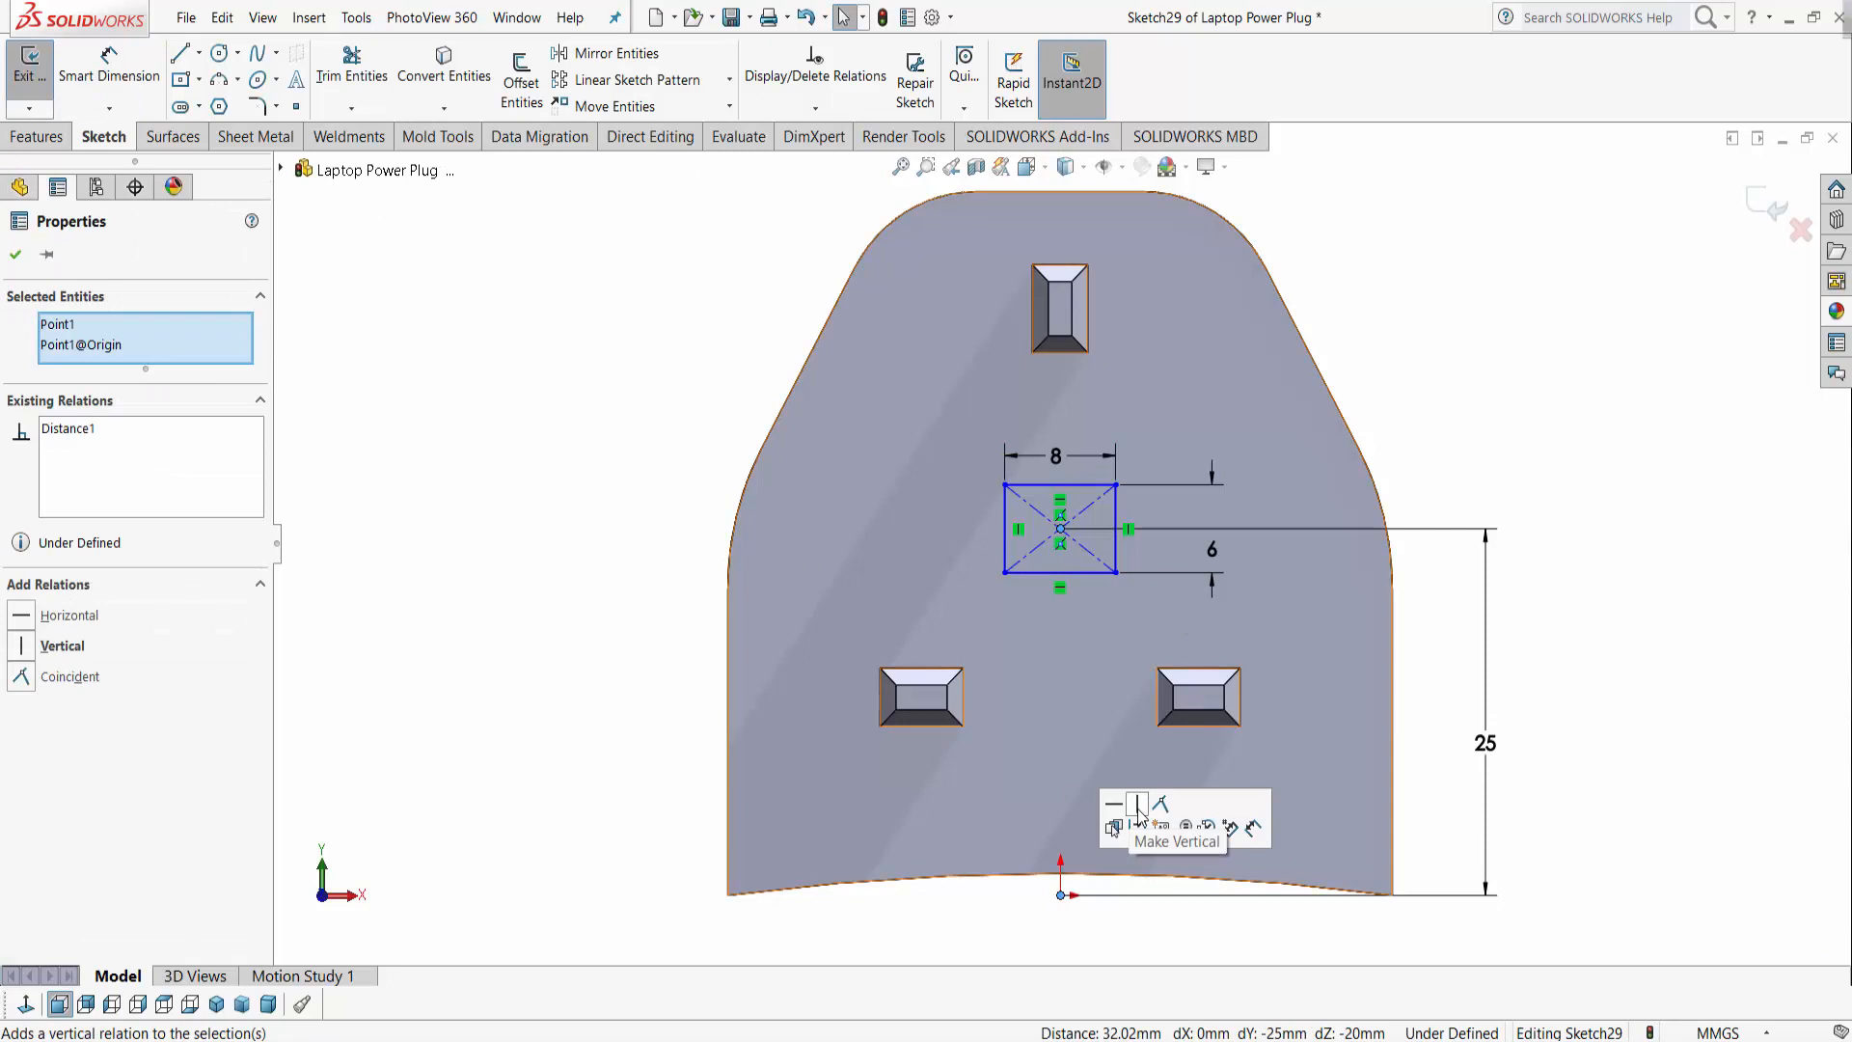
click(1137, 803)
middle_drag(1347, 831, 698, 535)
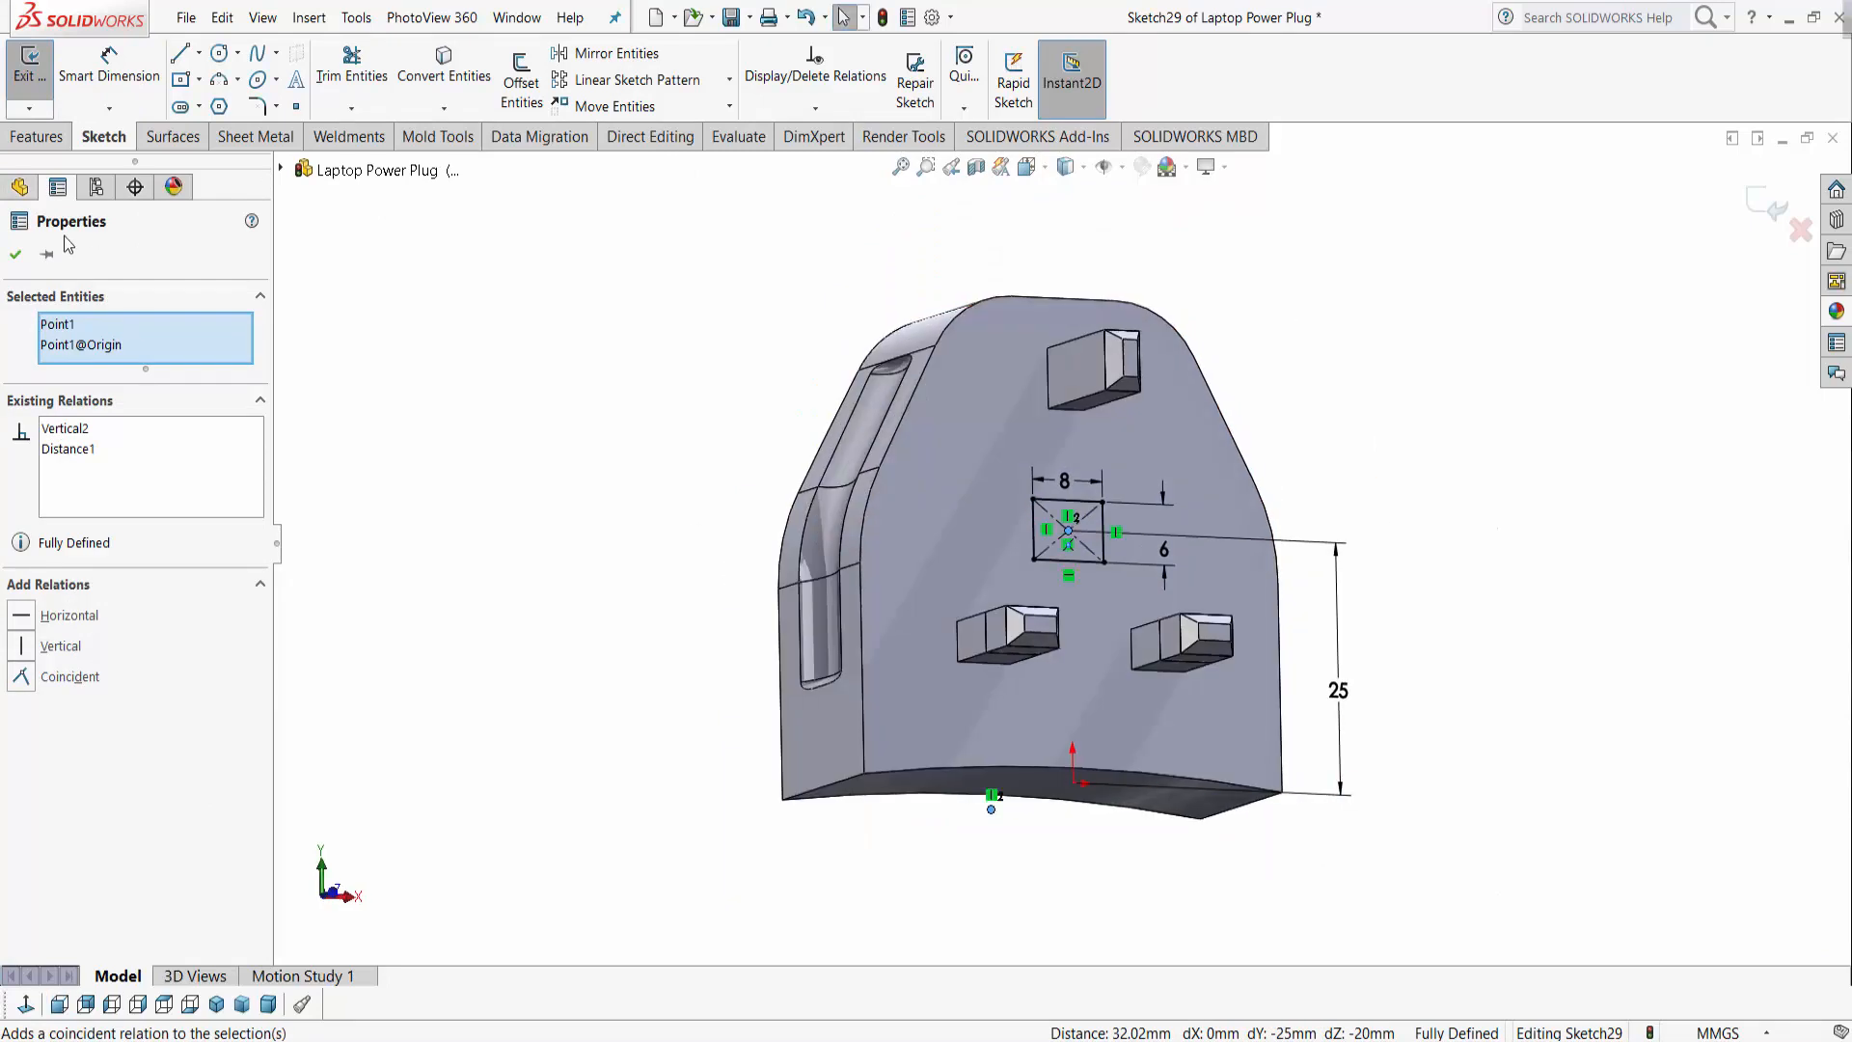
key(Escape)
Step: Cut-extrude the 8 by 6 mm rectangle 5 mm Blind into the pin face
click(38, 137)
click(328, 92)
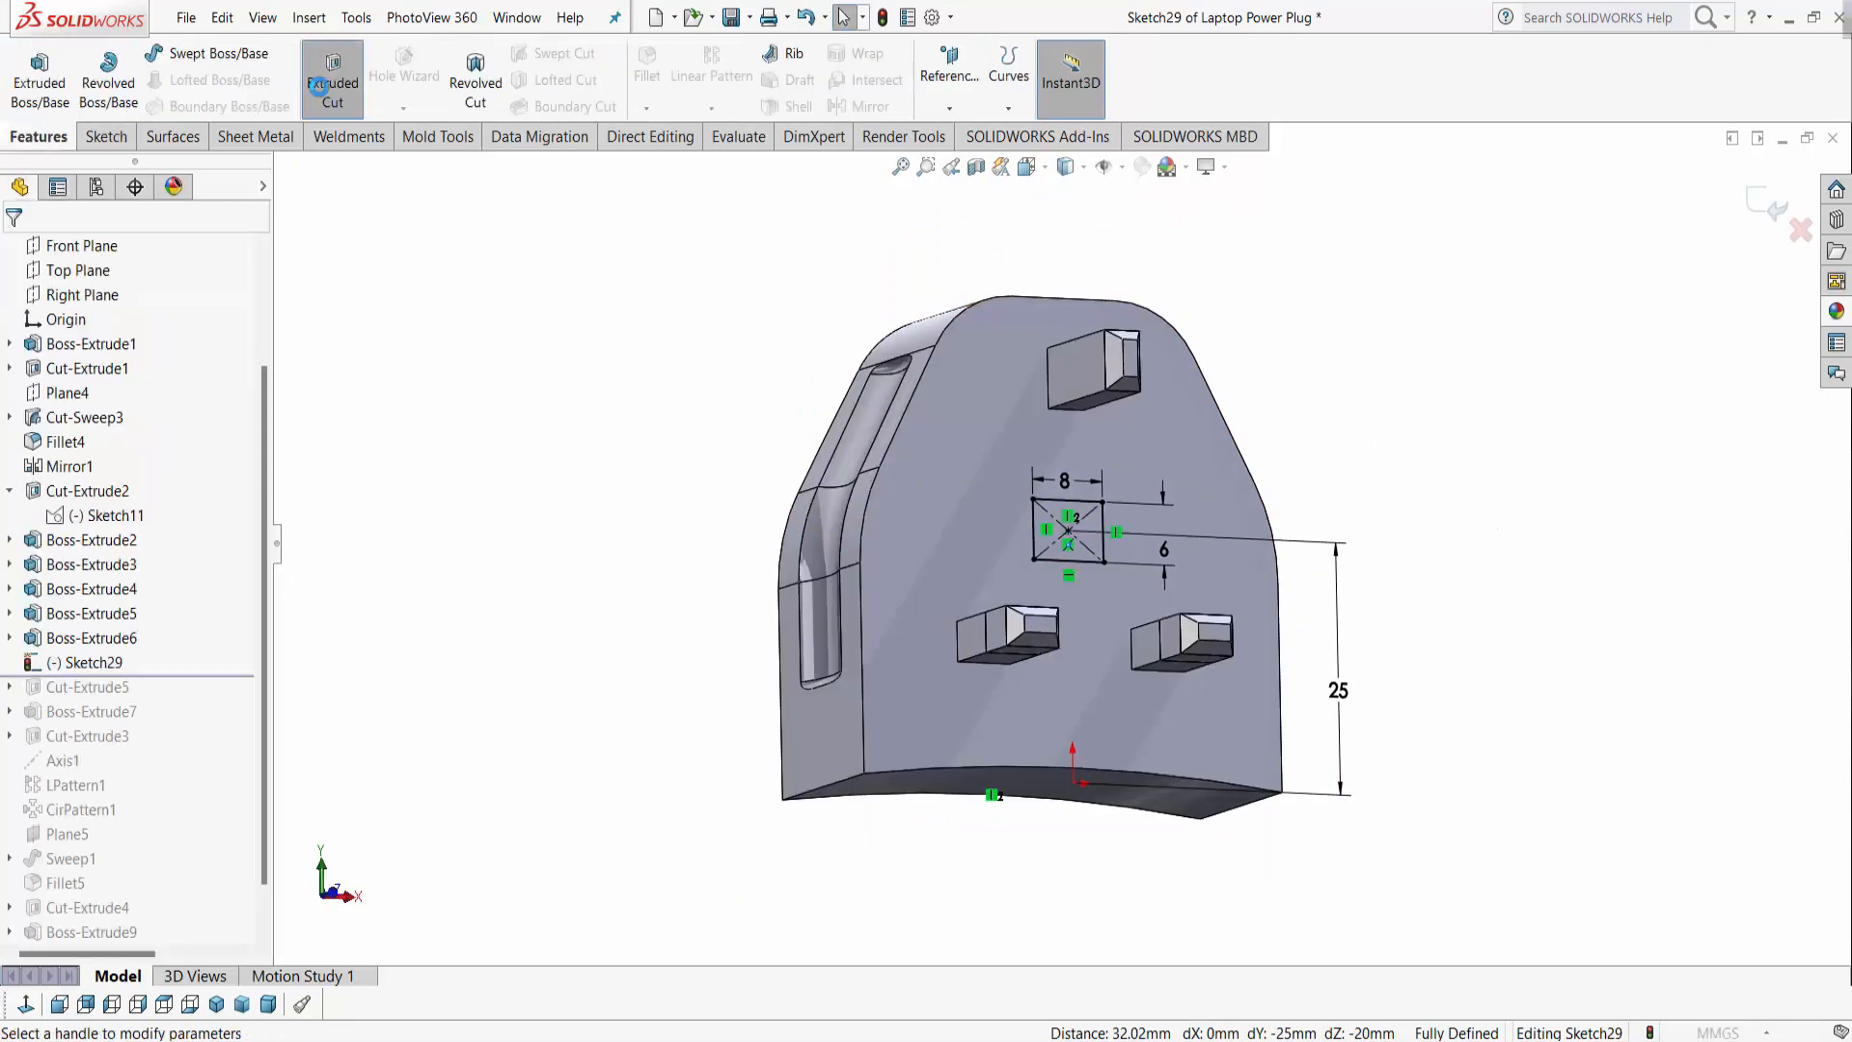
middle_drag(764, 605, 742, 593)
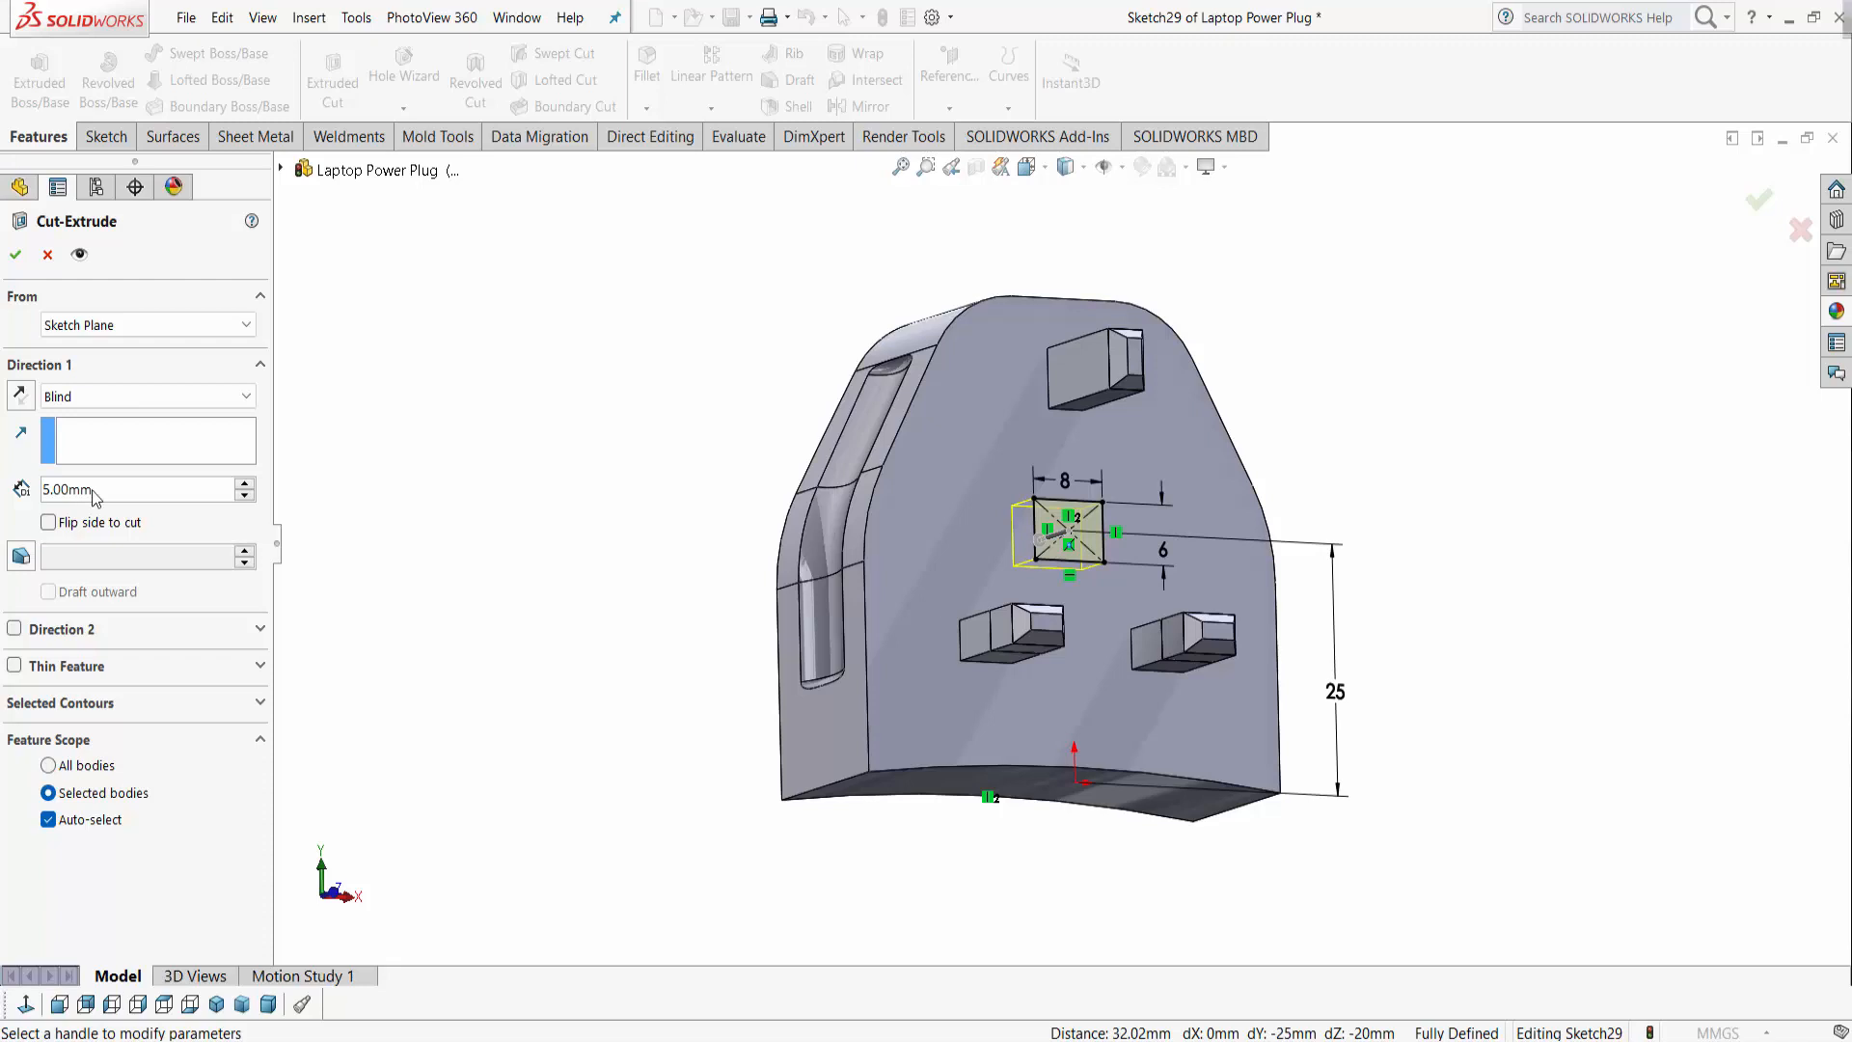
click(17, 254)
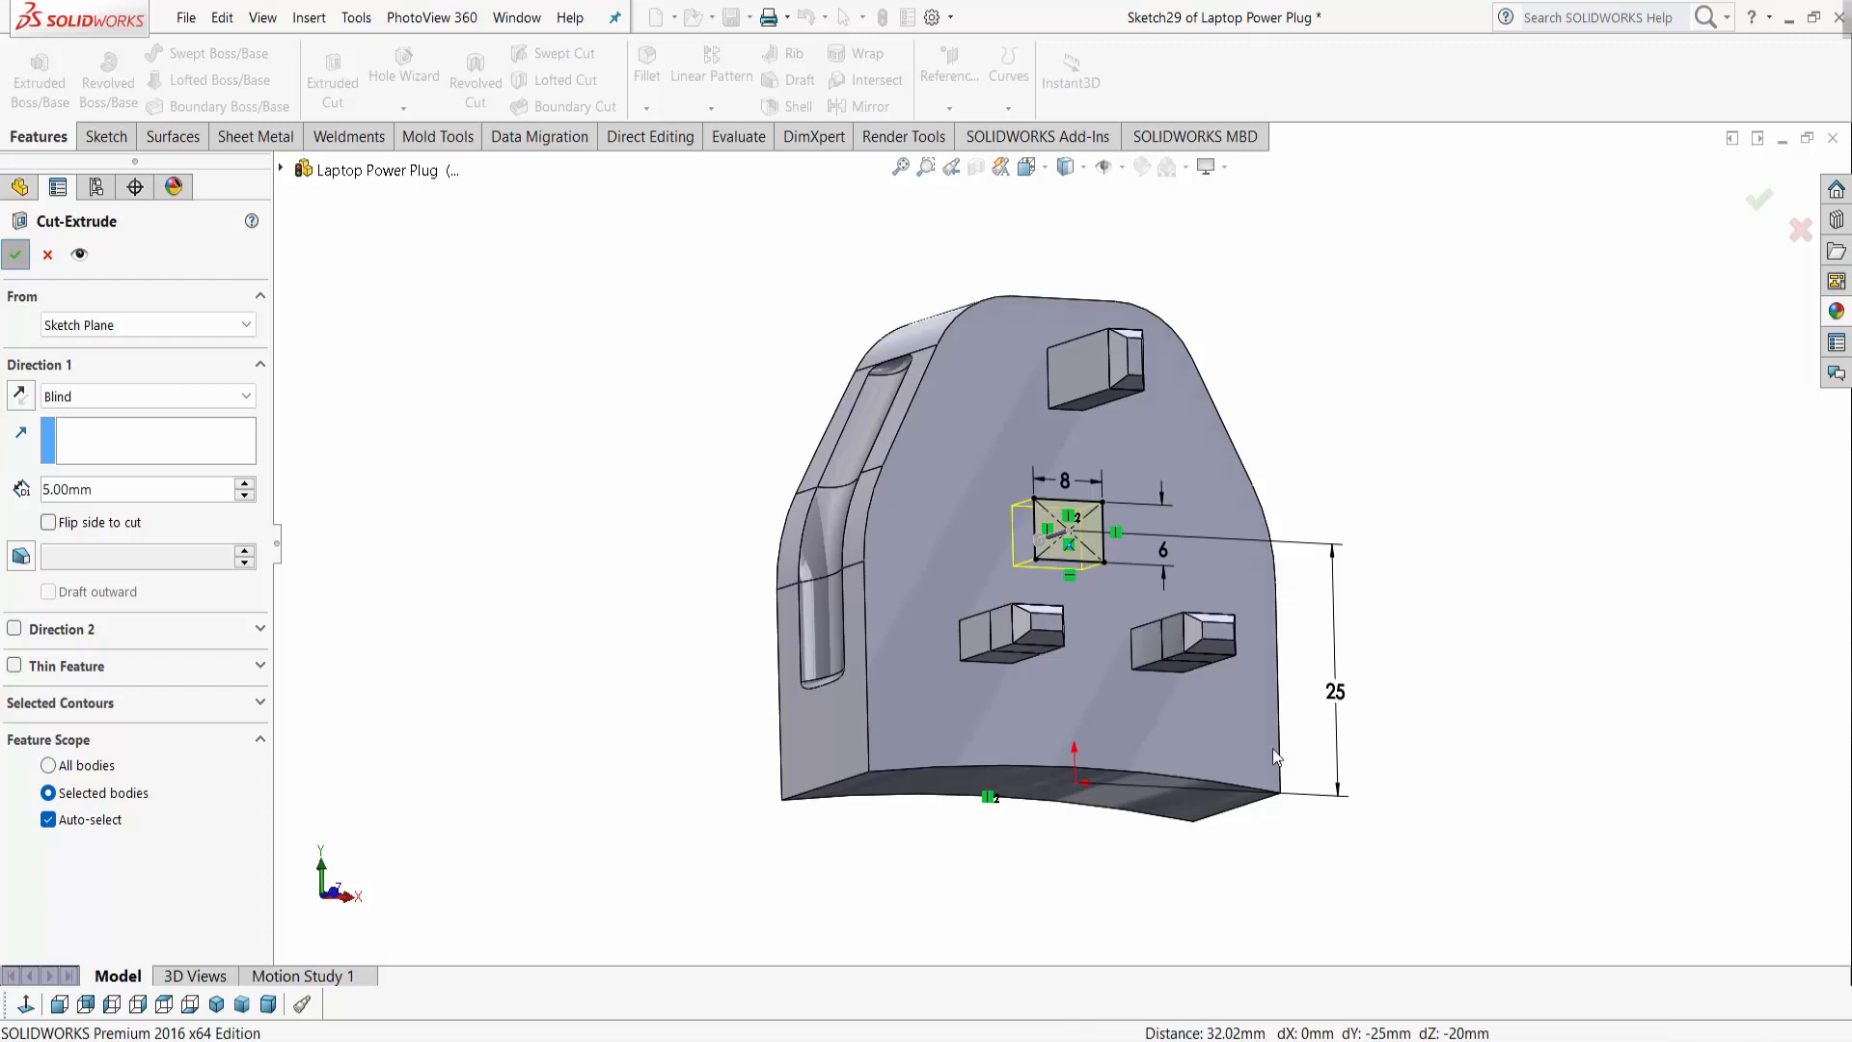
mouse_move(1253, 777)
middle_down()
mouse_move(1156, 750)
mouse_move(1094, 624)
mouse_move(1119, 550)
middle_up()
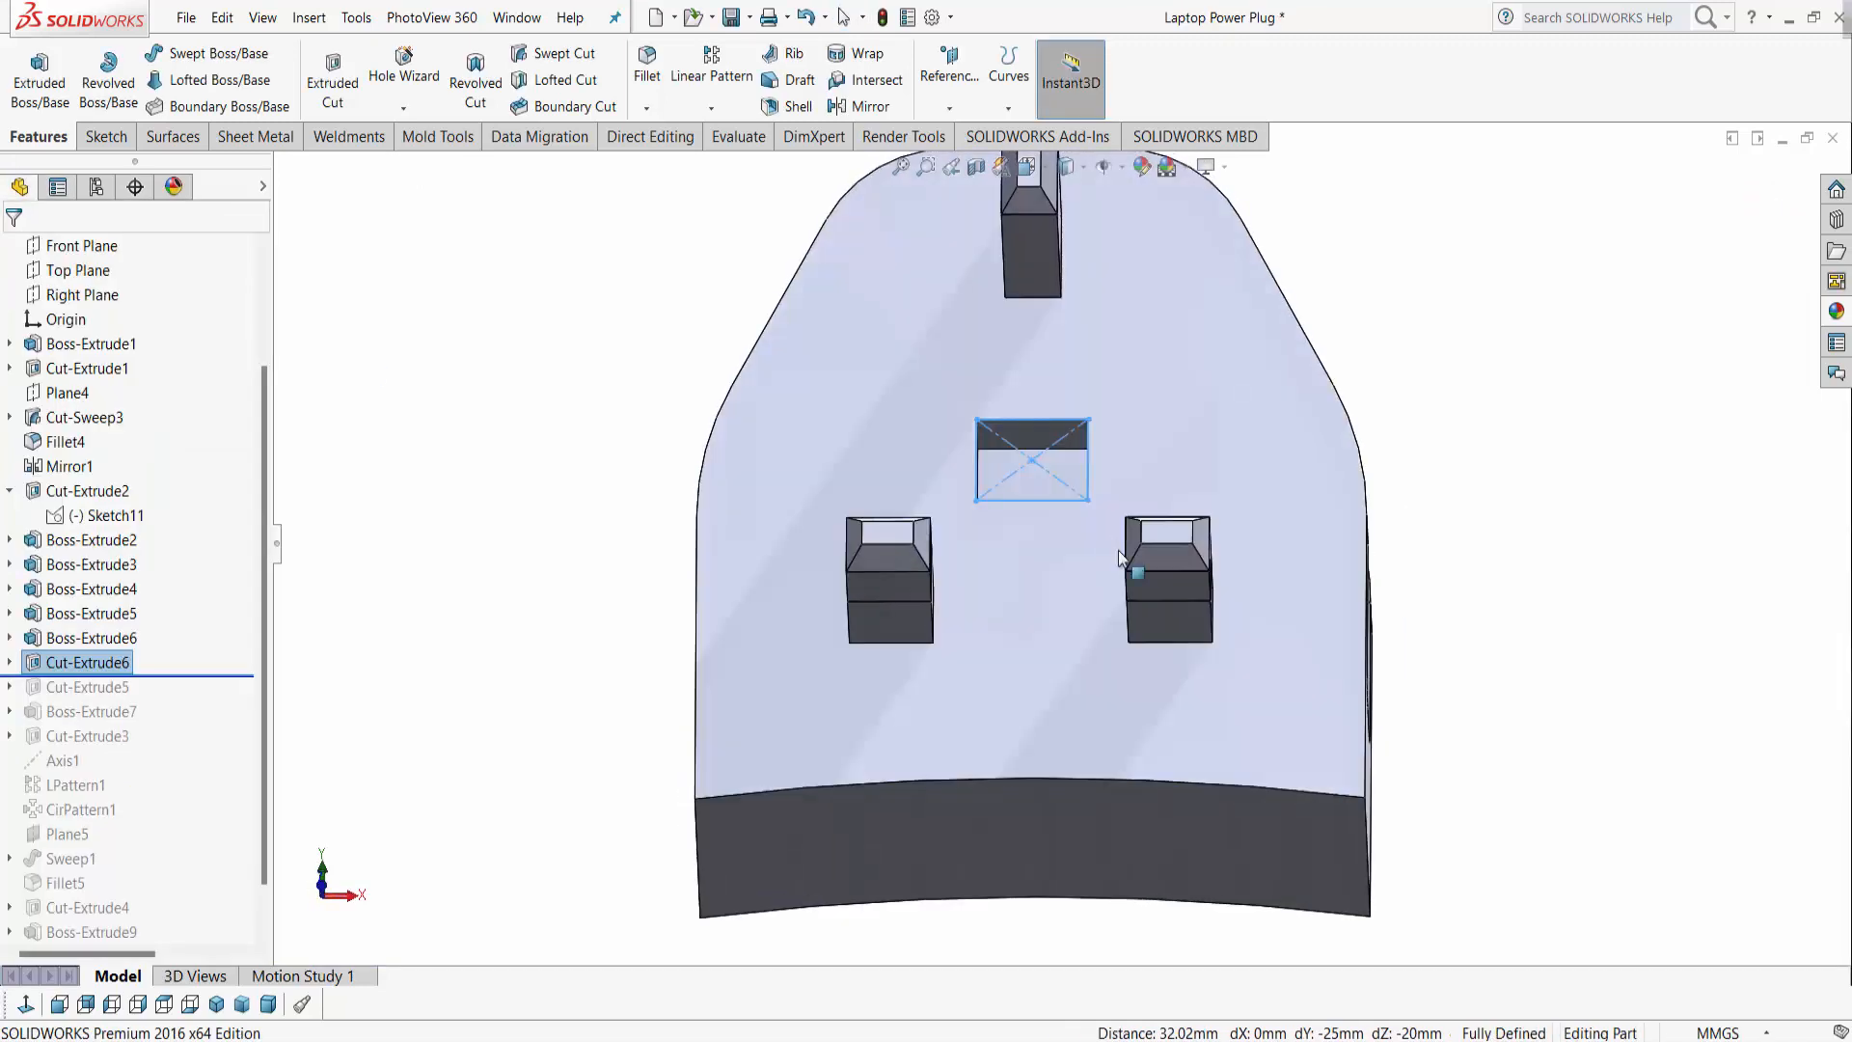
key(Escape)
mouse_move(1219, 640)
middle_down()
mouse_move(1257, 731)
mouse_move(1240, 656)
middle_up()
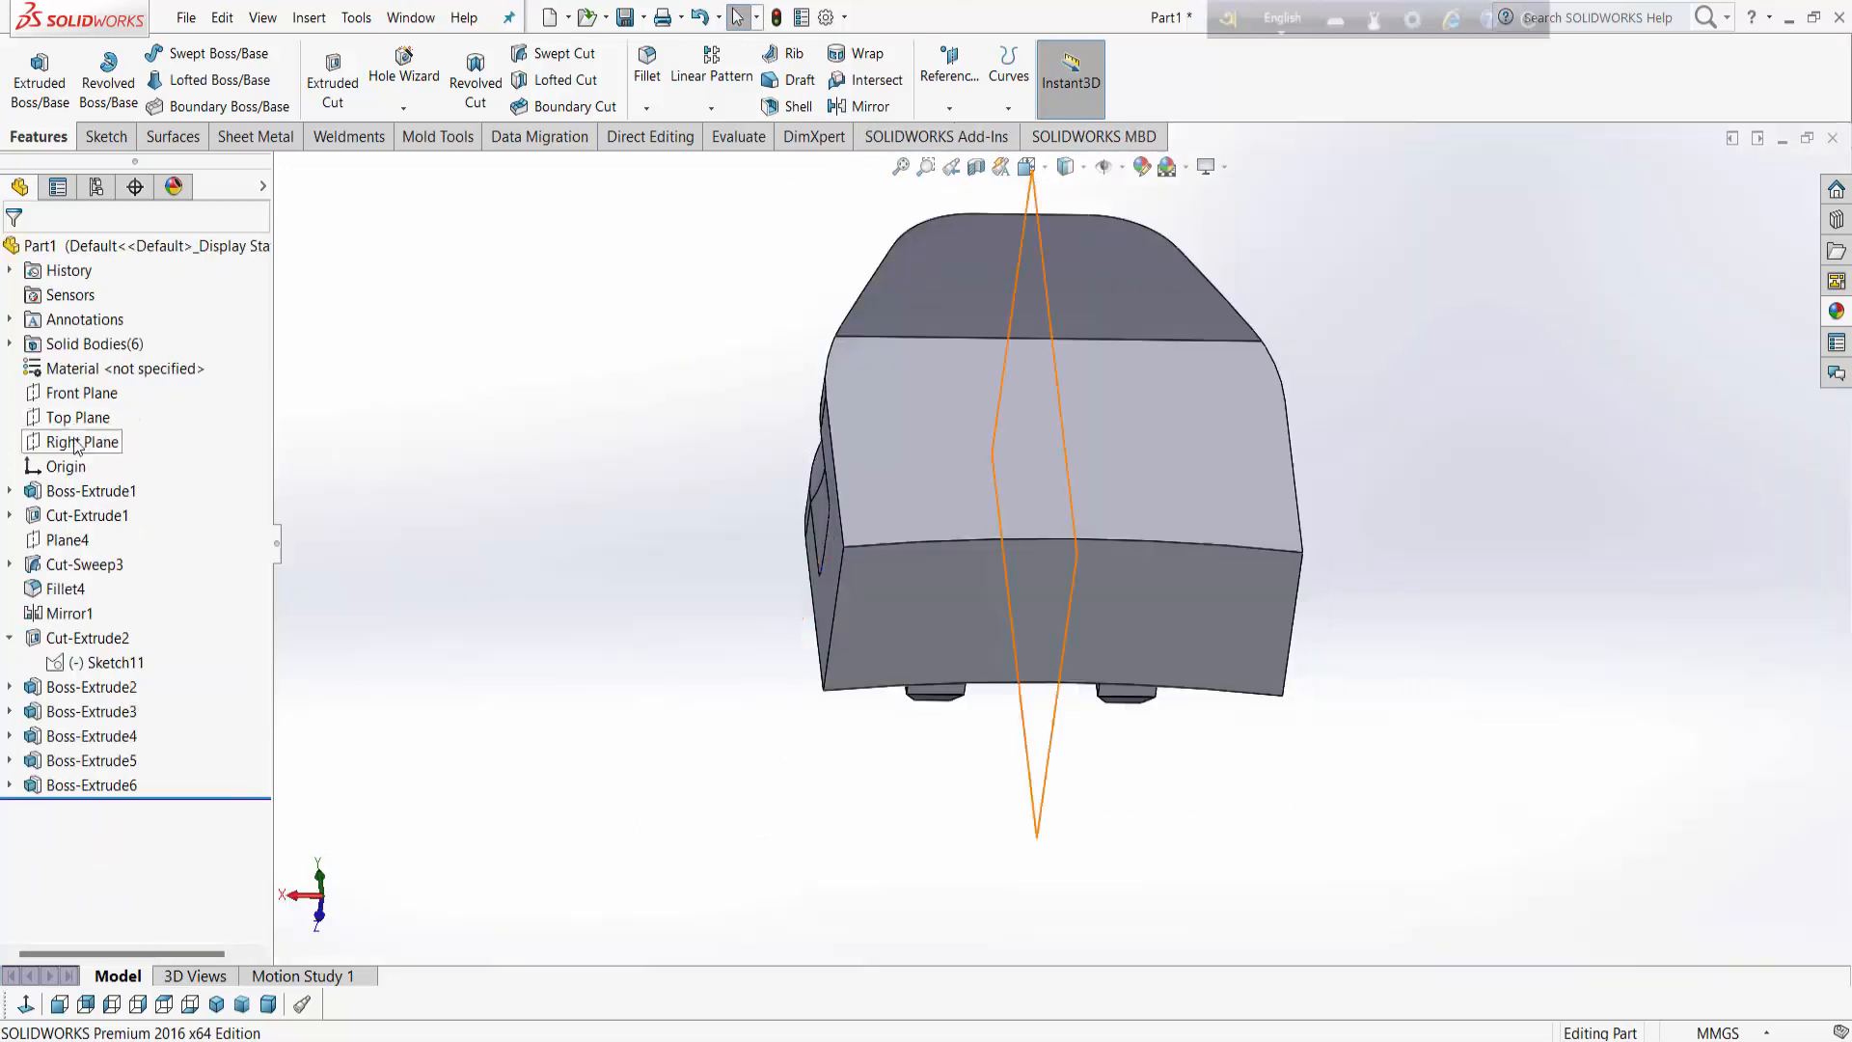
Step: Sketch two concentric circles about 9 and 3 mm in diameter on the Top Plane, centered across the block's end
click(76, 422)
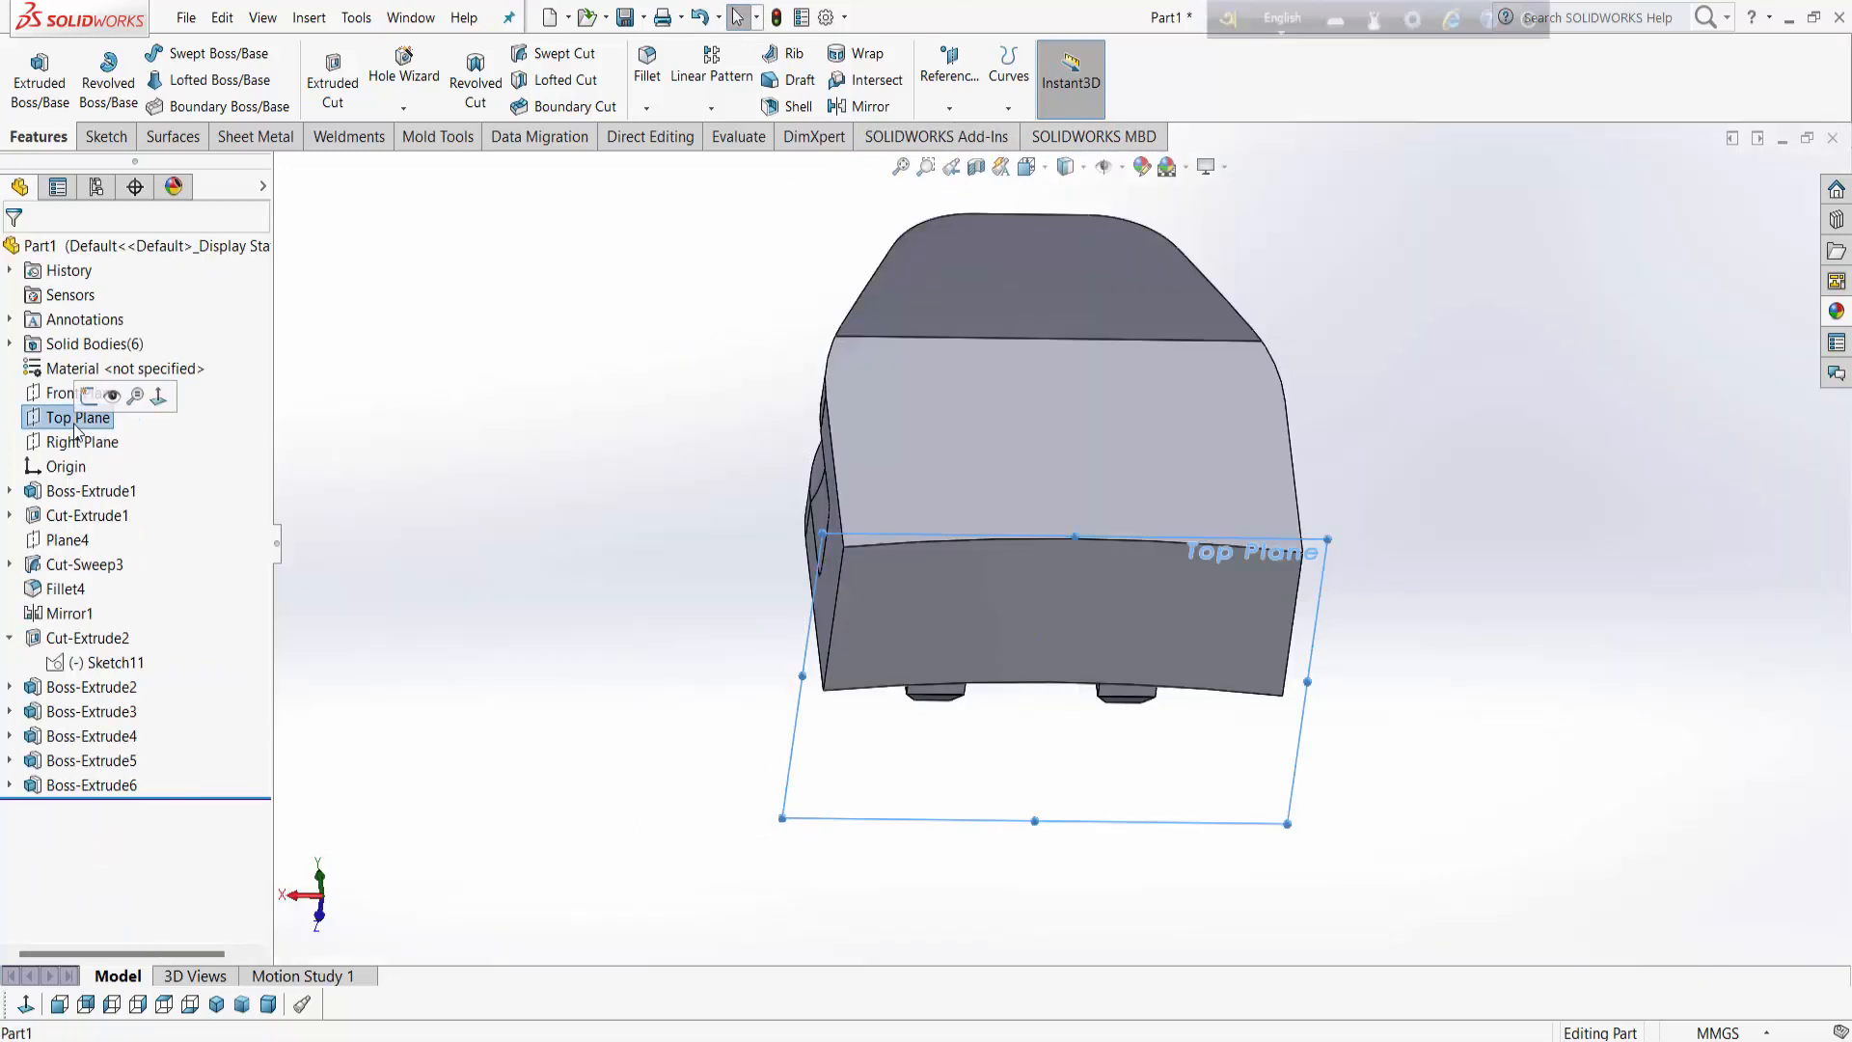
click(87, 399)
click(26, 1005)
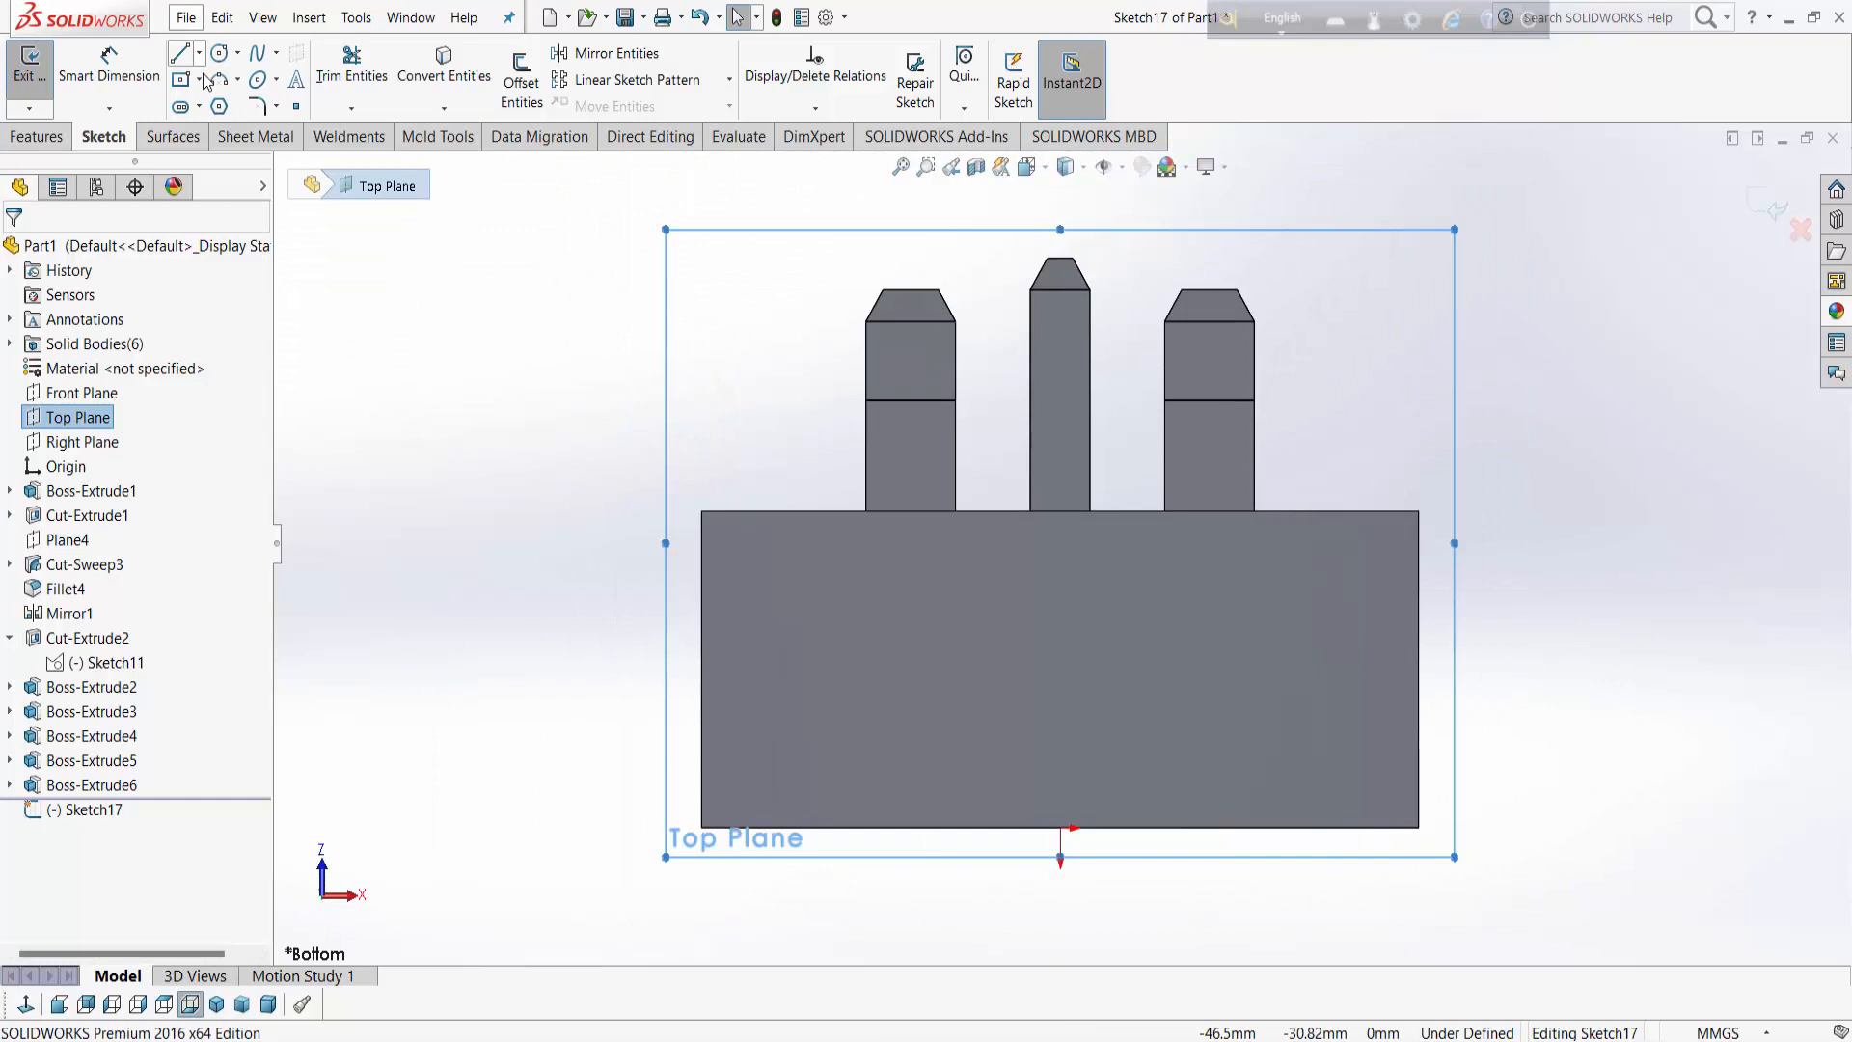
click(1060, 673)
click(1131, 693)
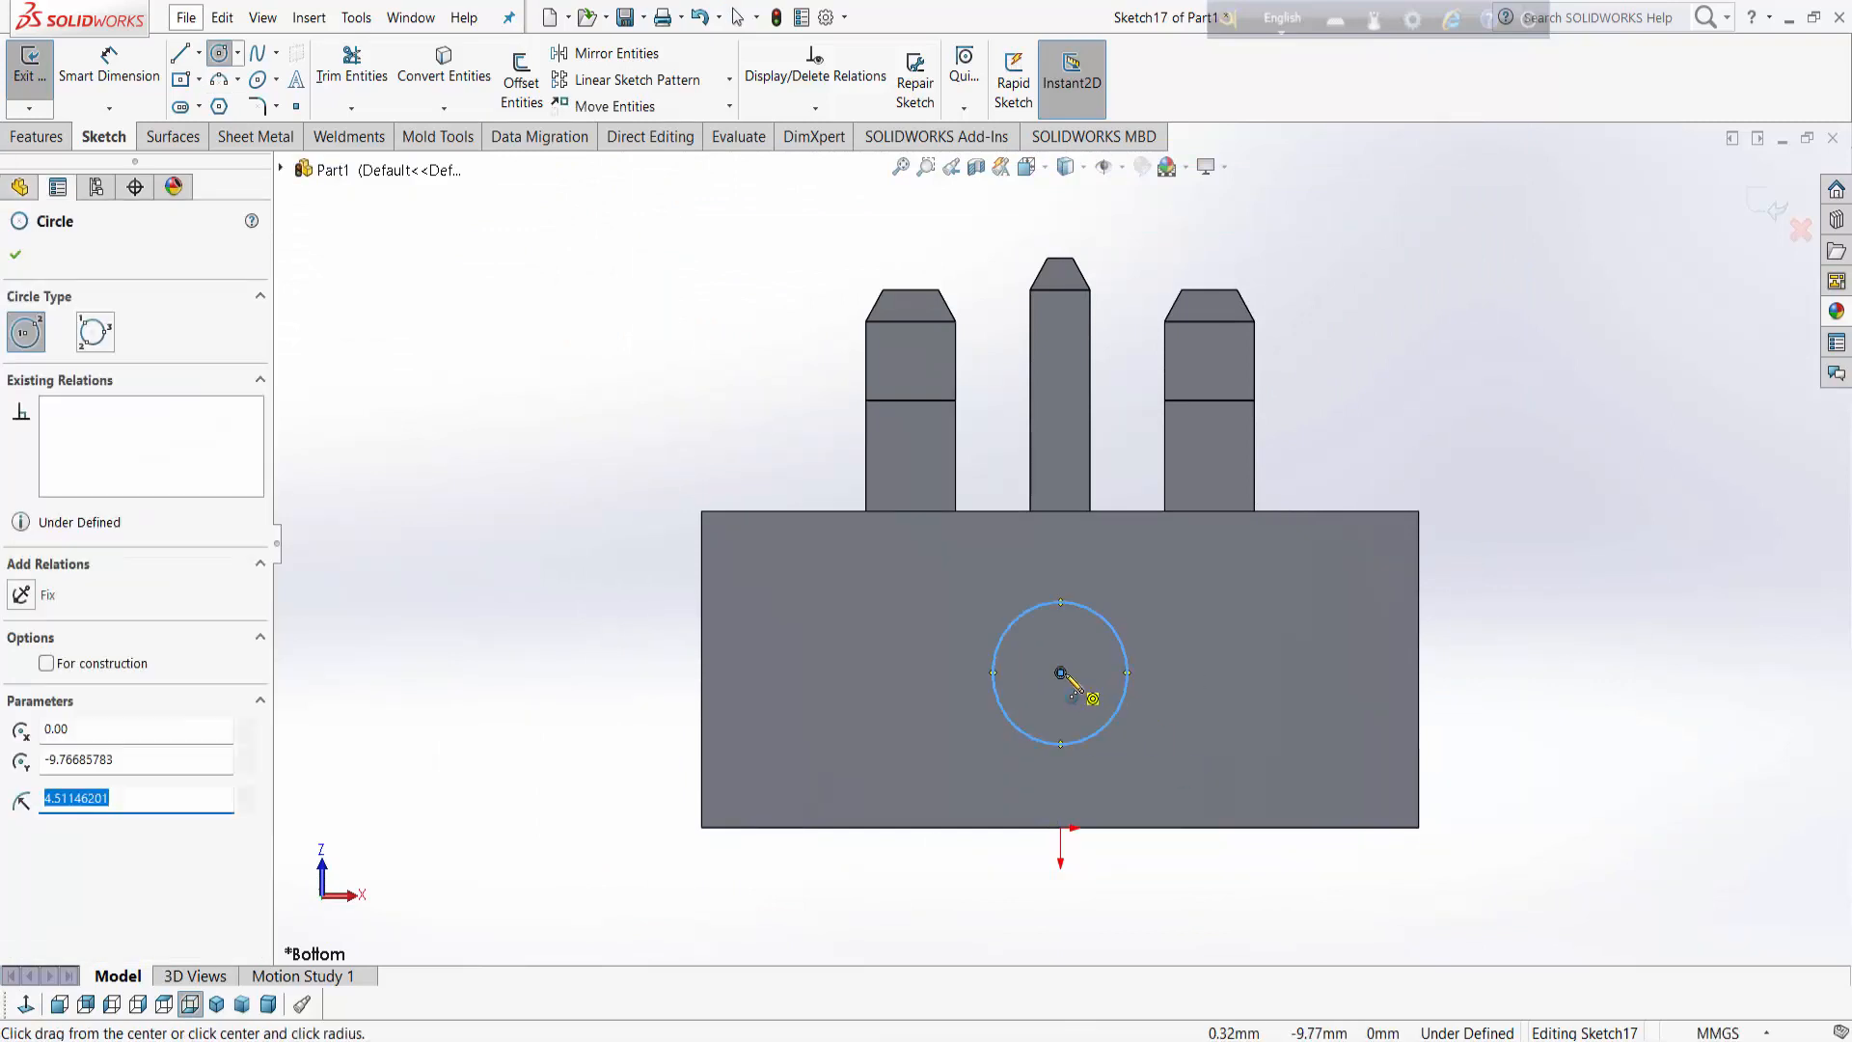
click(1061, 674)
click(1081, 683)
right_drag(1107, 691, 1081, 617)
right_click(445, 301)
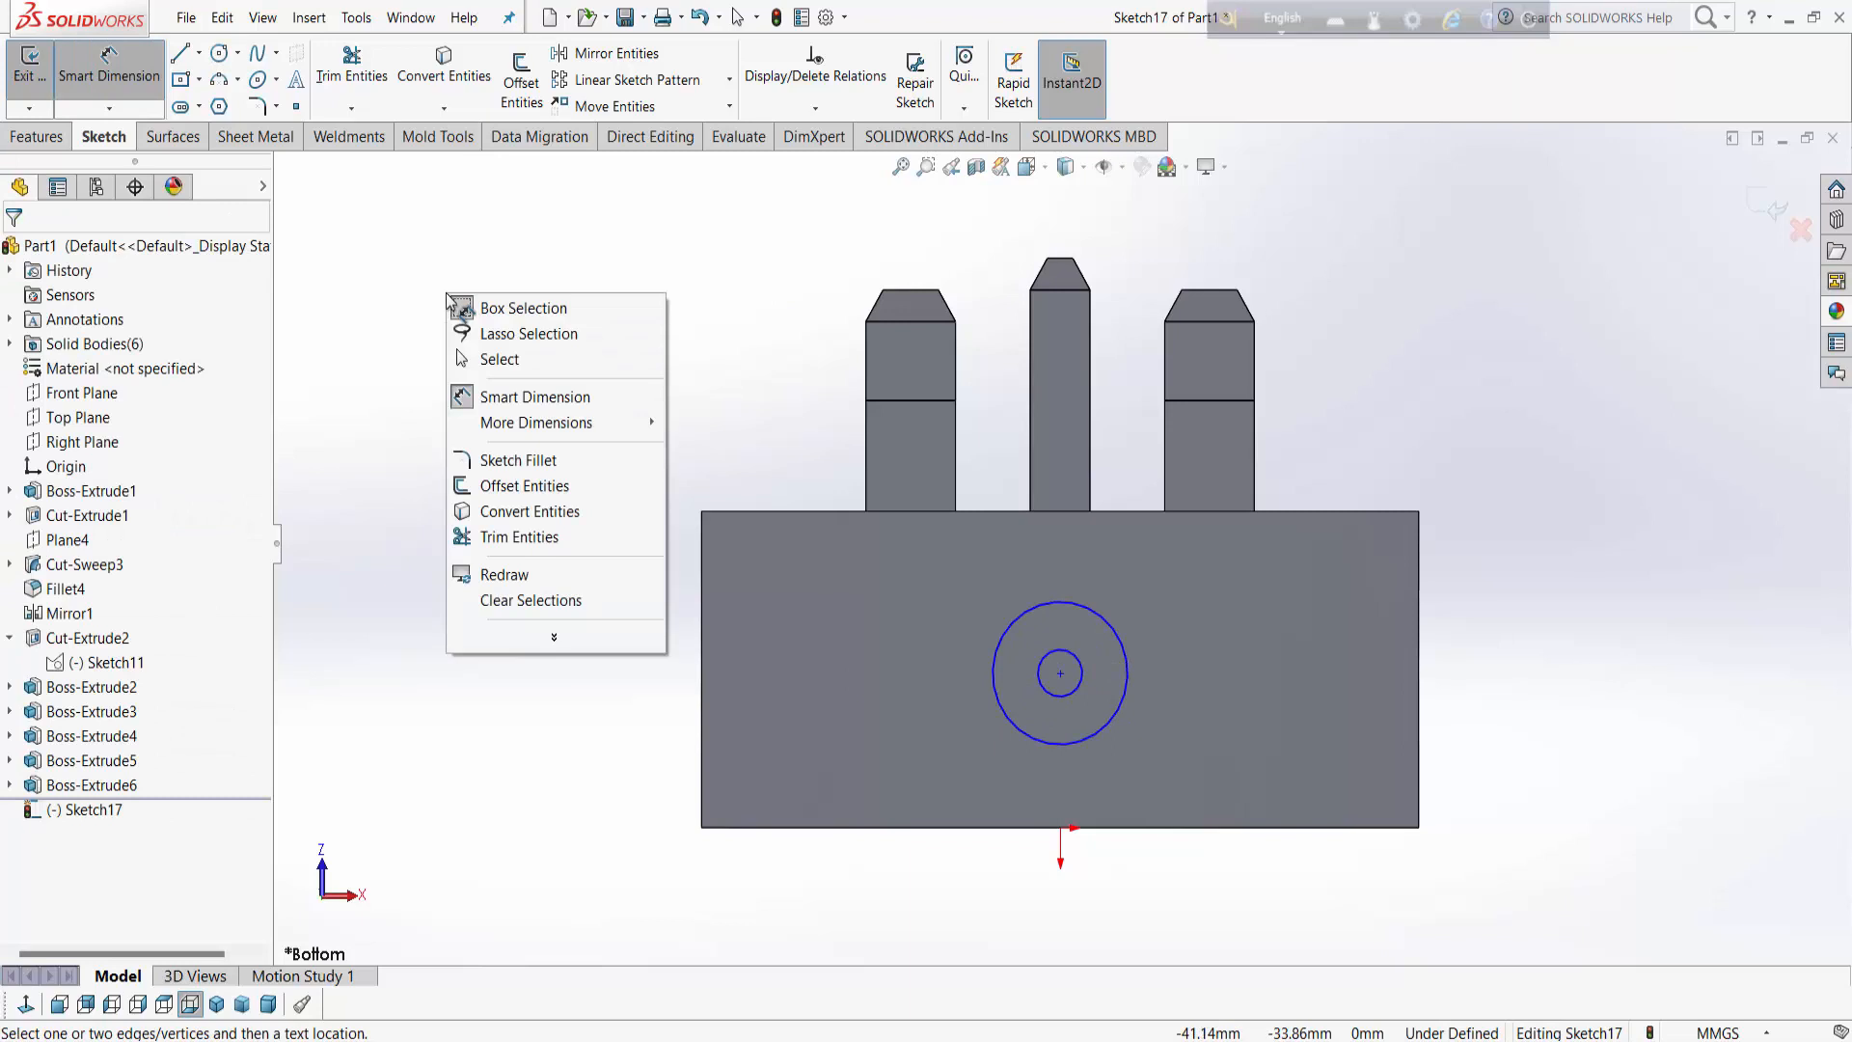
click(703, 281)
right_click(470, 256)
click(537, 312)
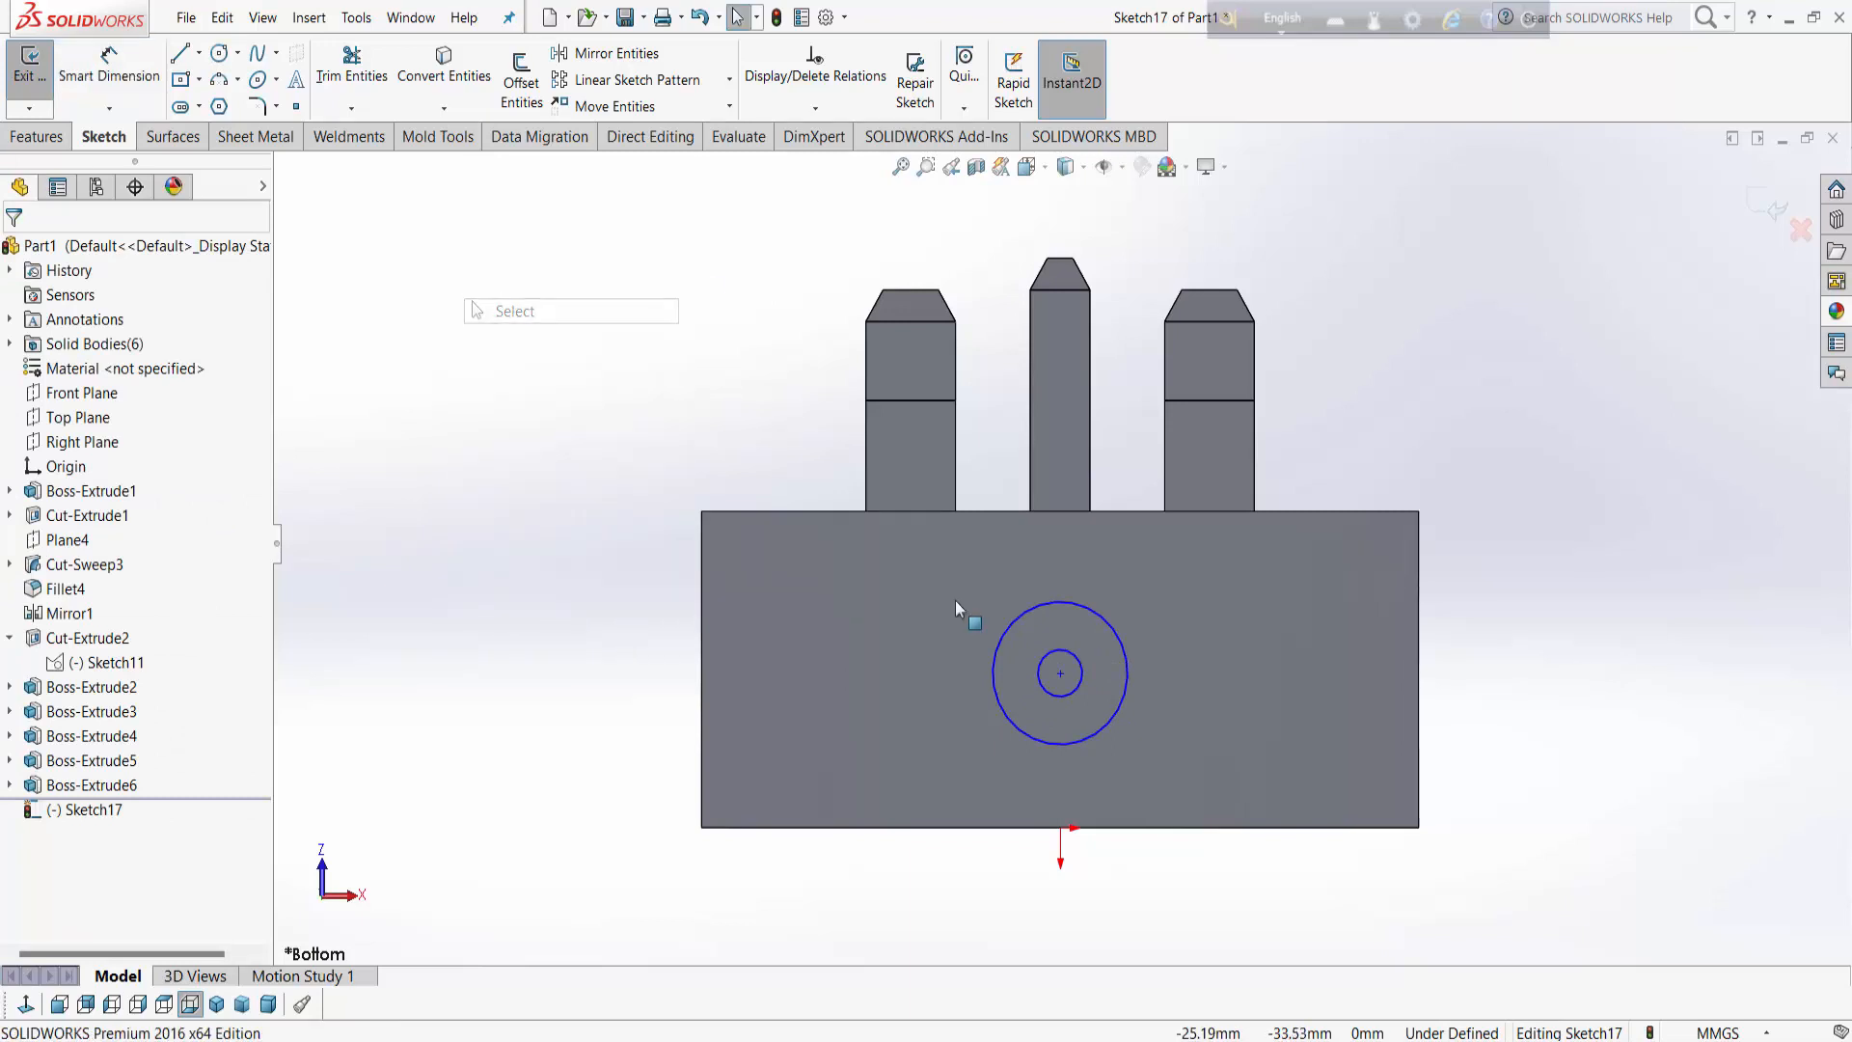
click(996, 653)
Step: Dimension the outer circle with a diameter of 10 mm
middle_drag(1141, 748, 1149, 765)
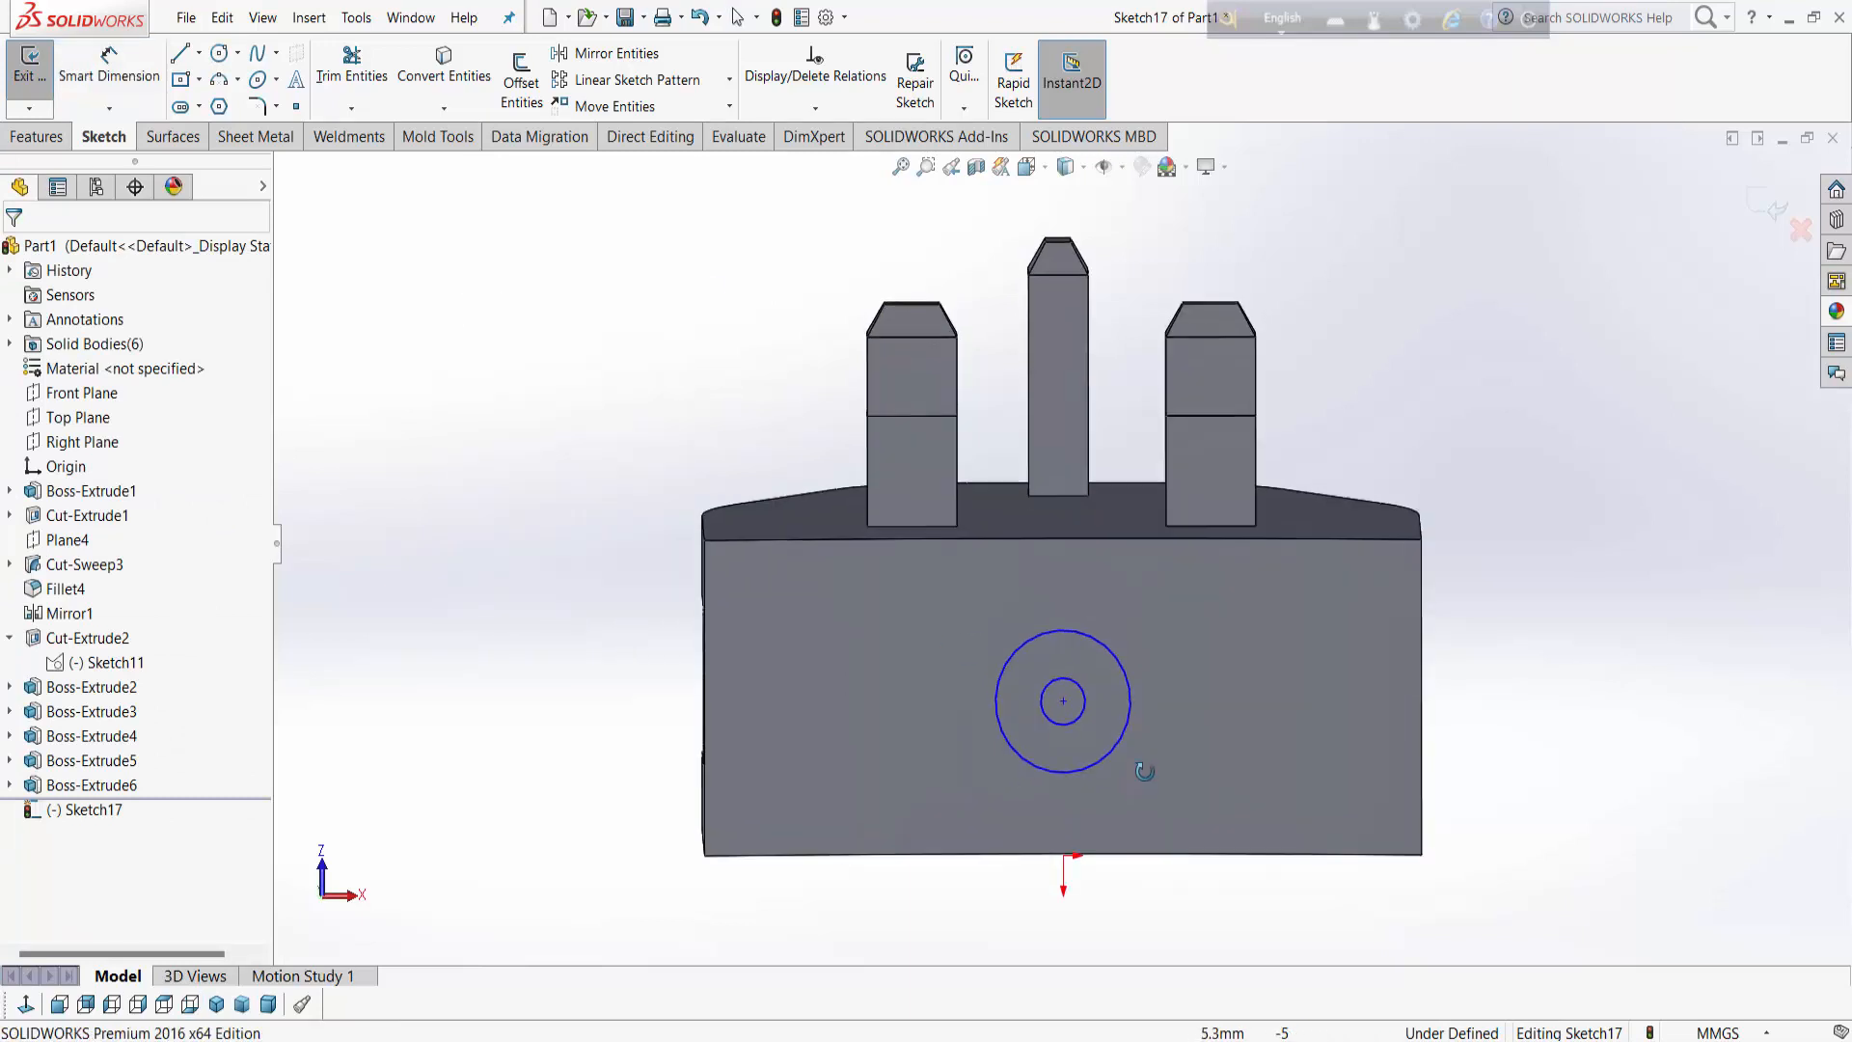
key(d)
scroll(1184, 656, up, 2)
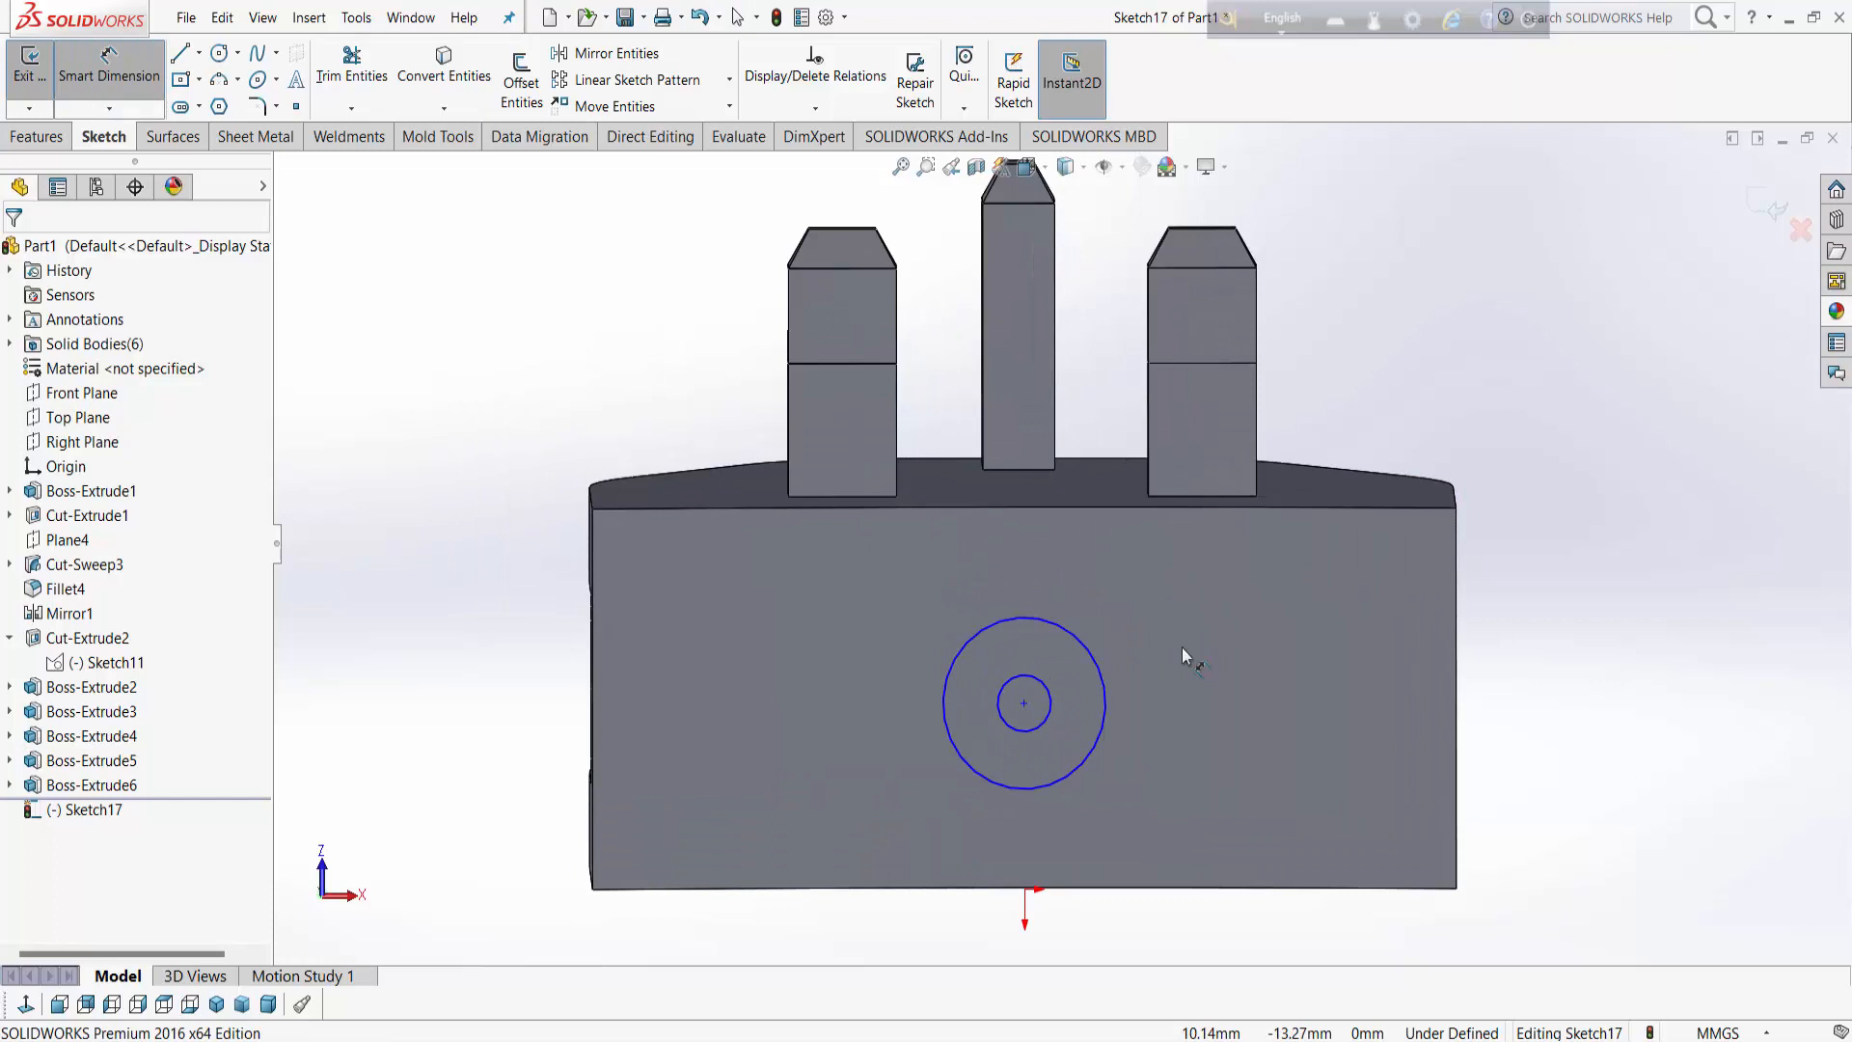
click(1107, 725)
click(1285, 723)
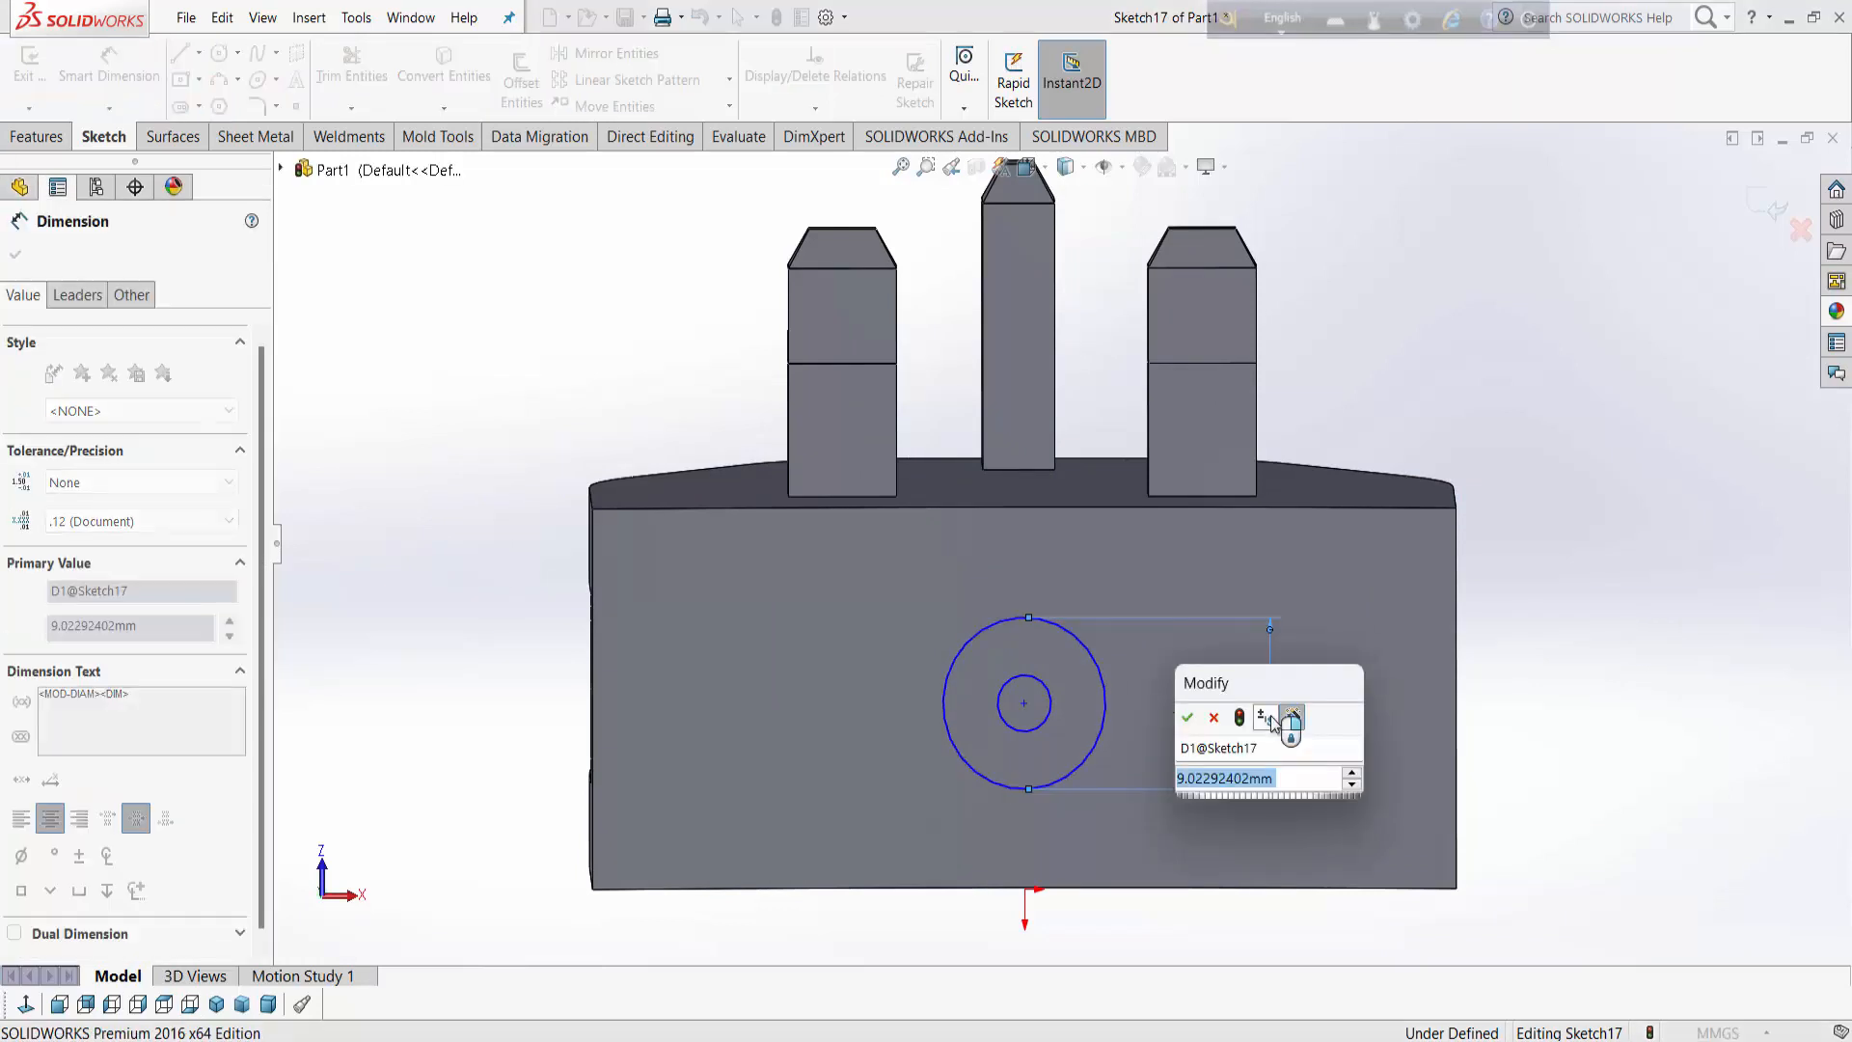
text(10)
key(Return)
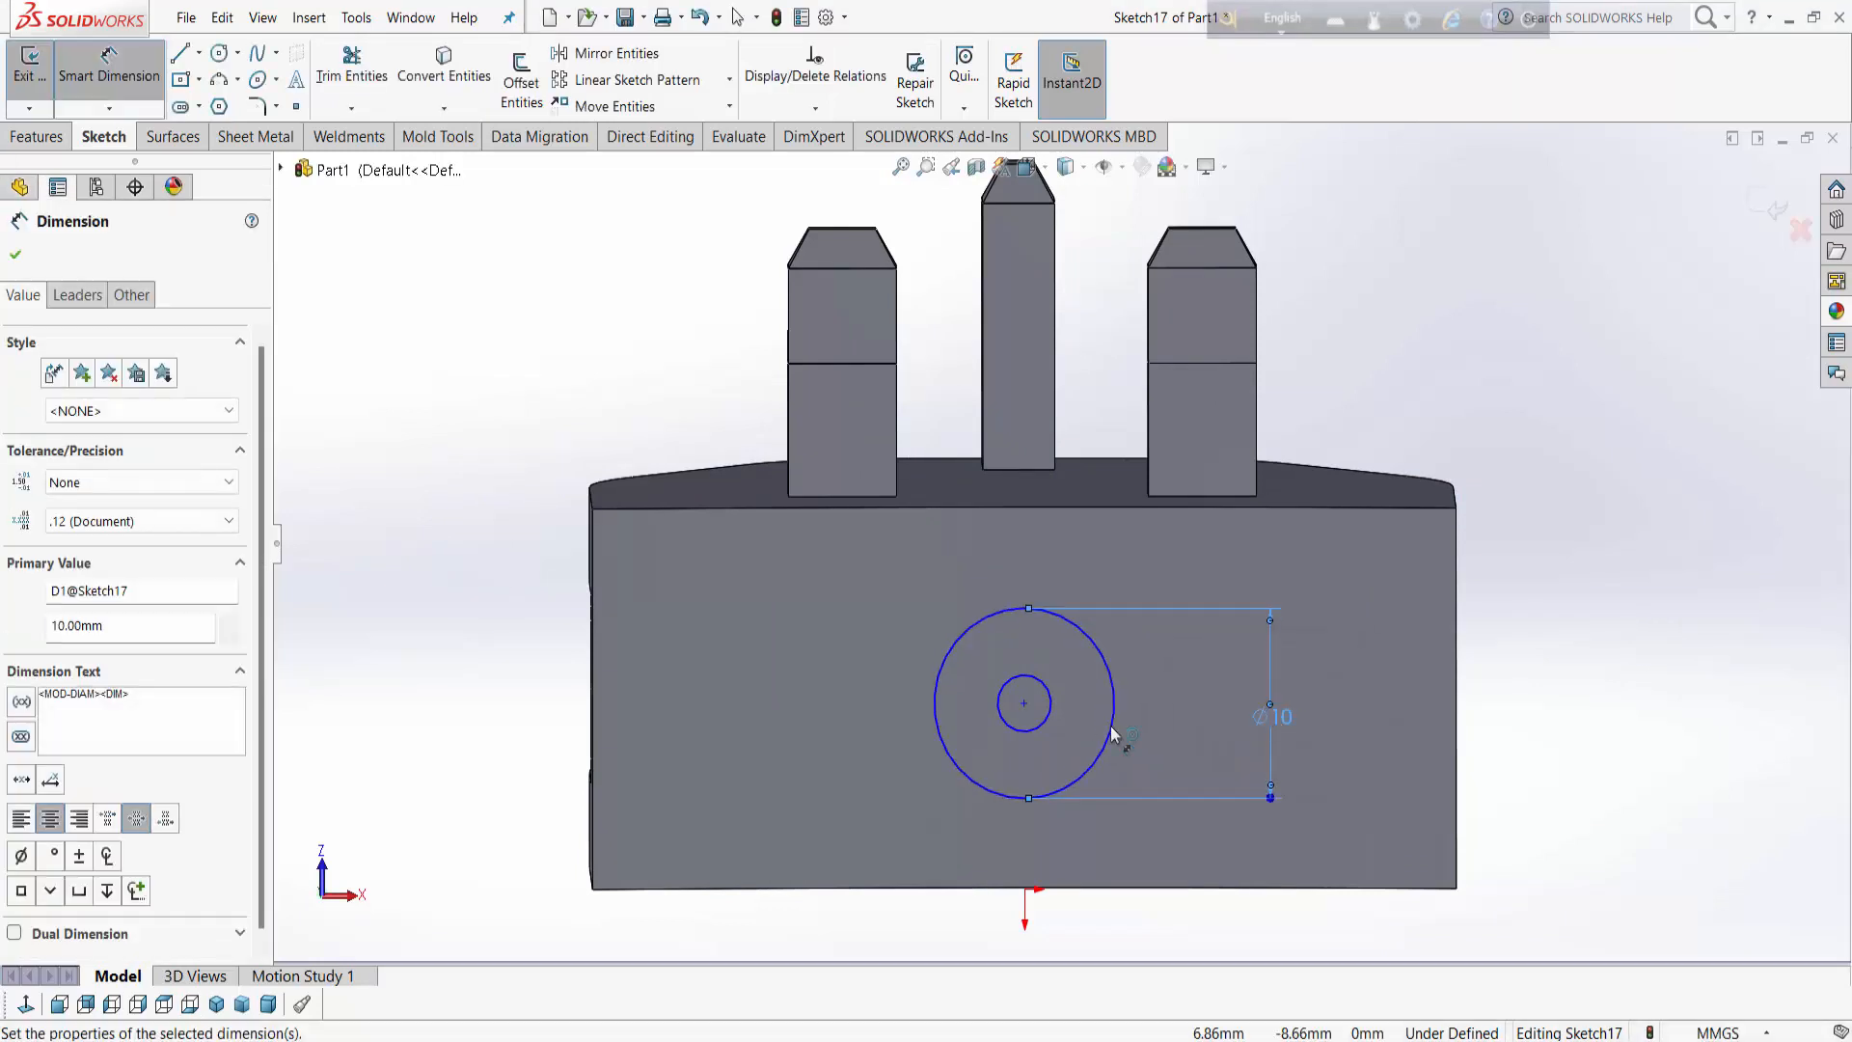
key(Escape)
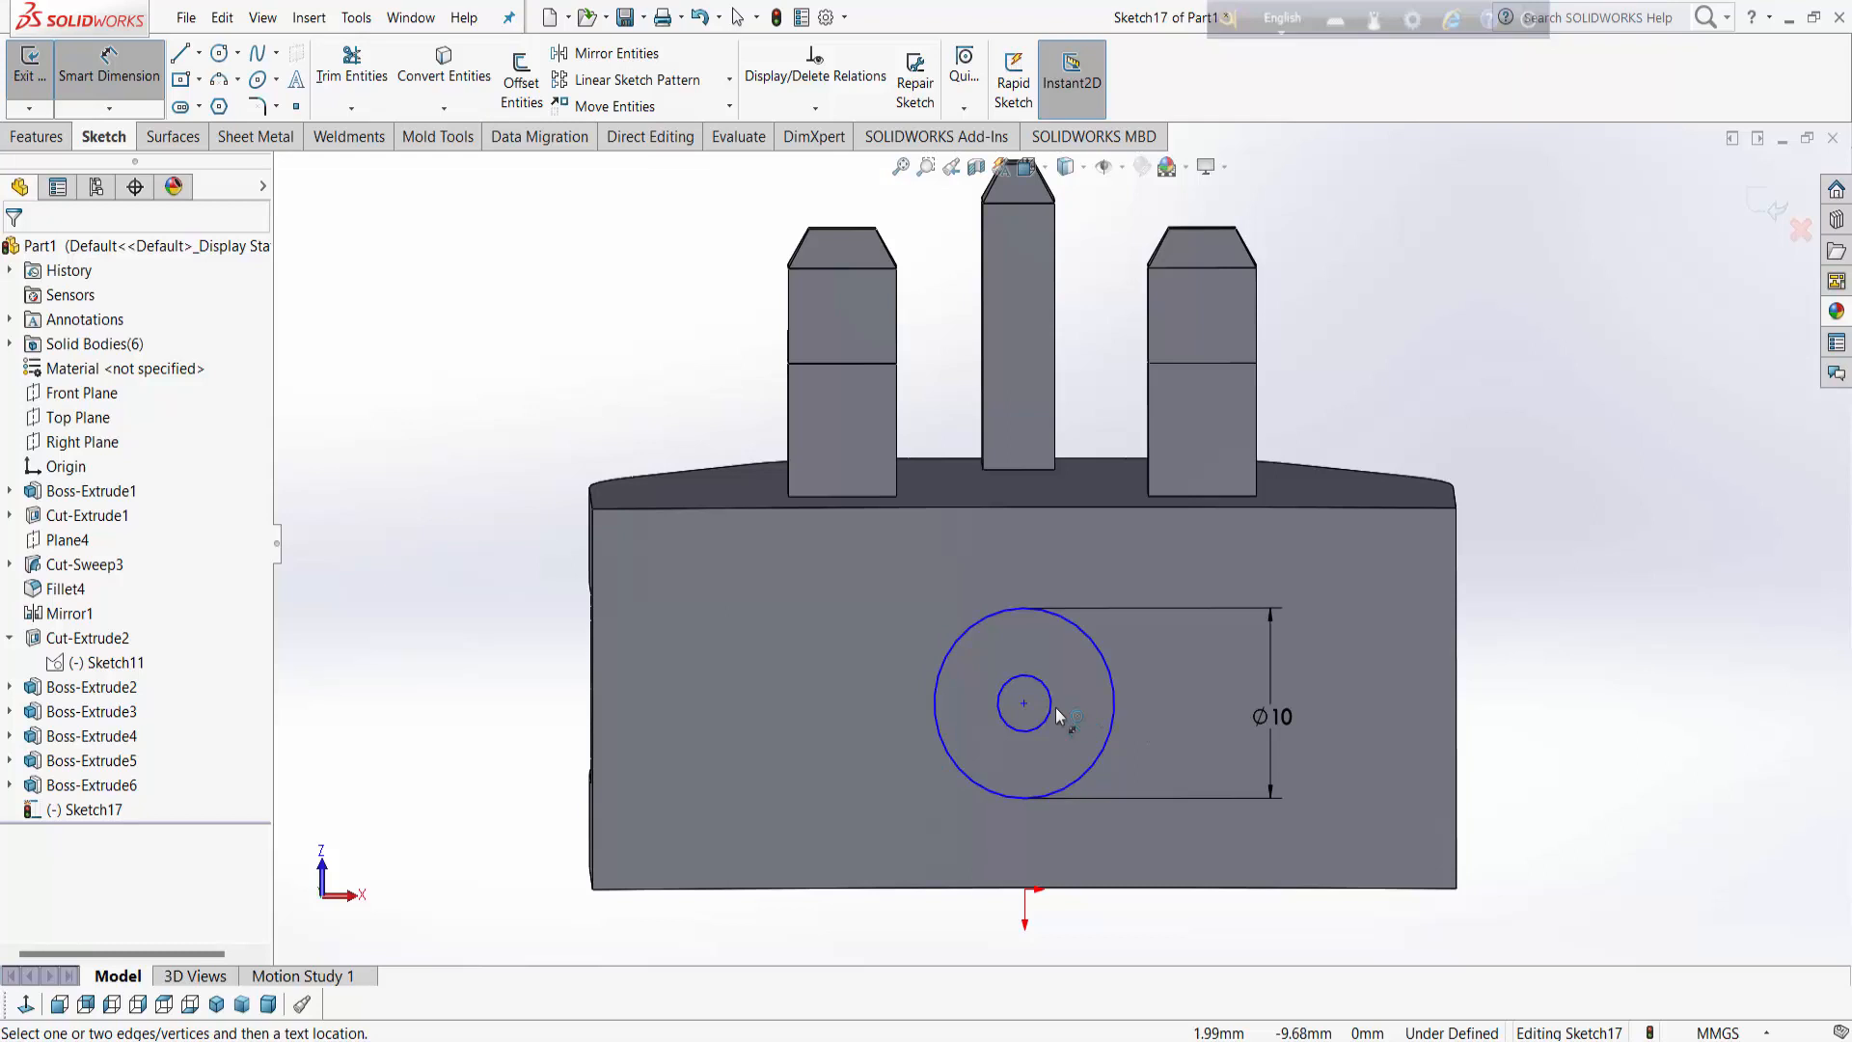
Step: Dimension the inner circle with a diameter of 5 mm
click(1055, 710)
click(1218, 711)
text(5)
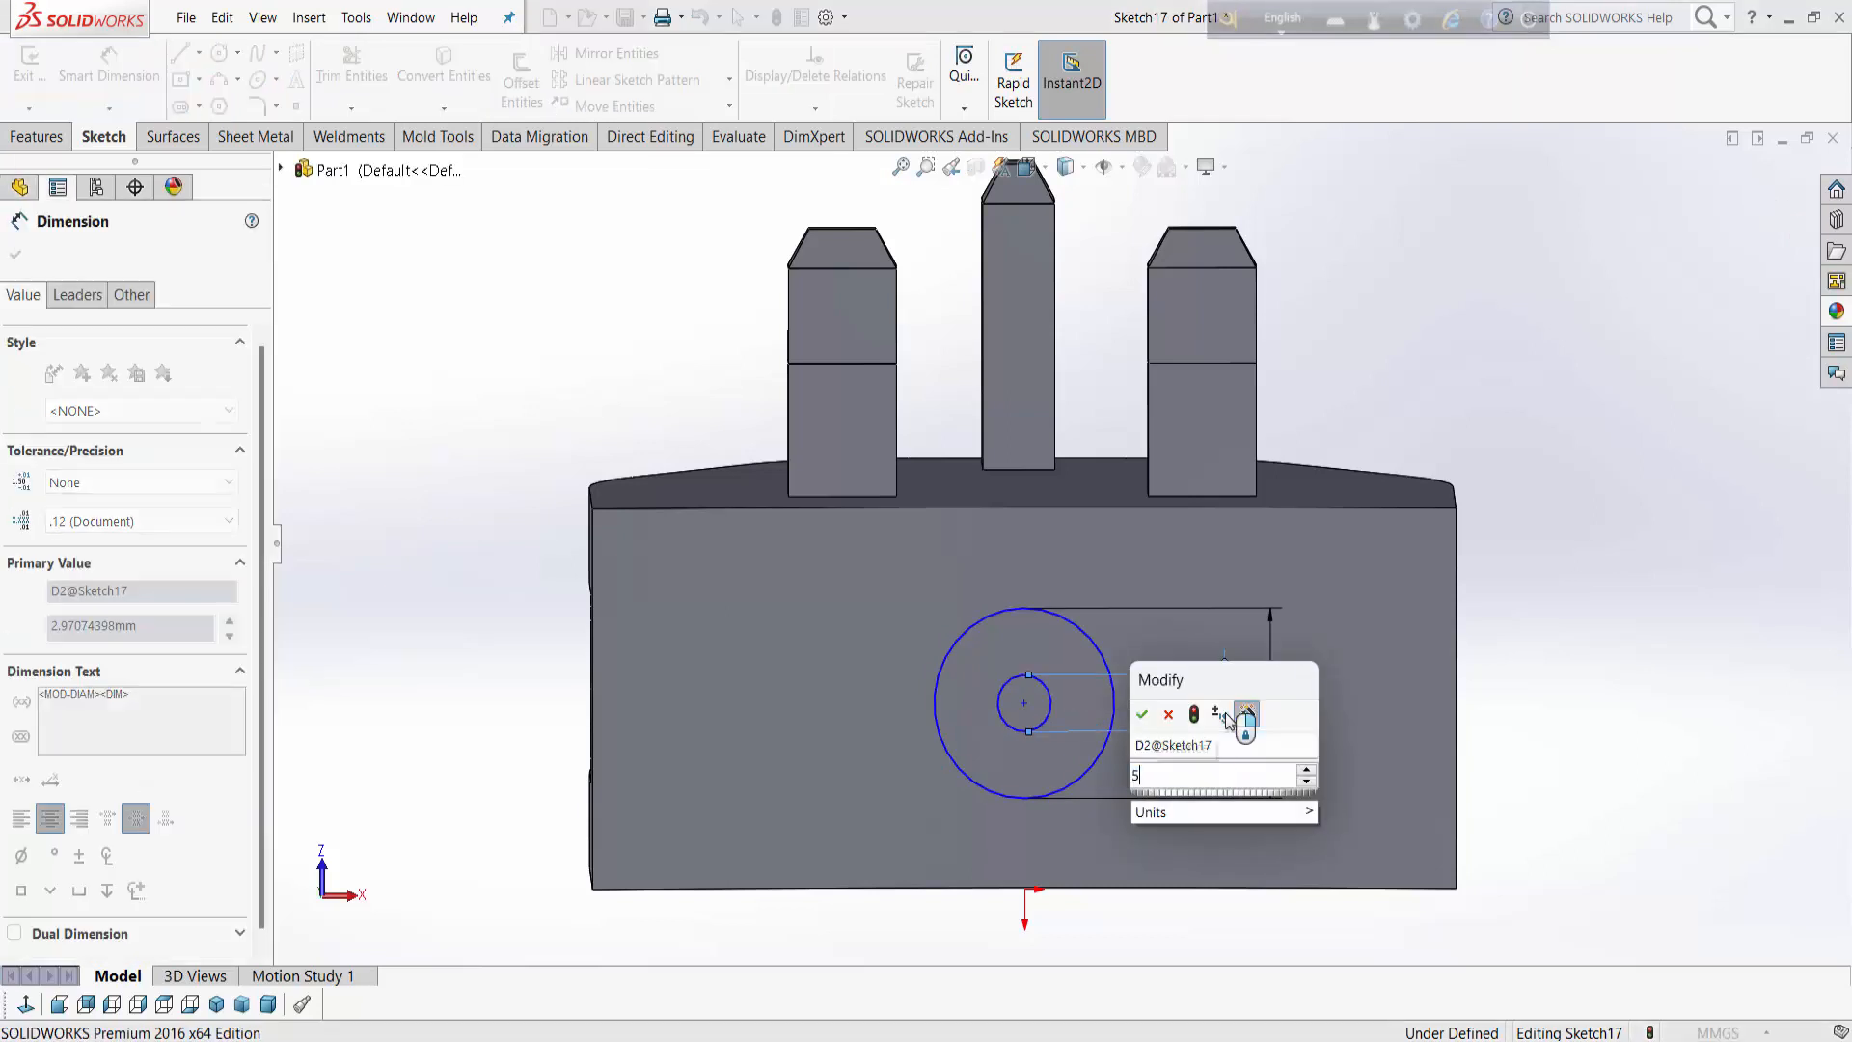
key(Return)
click(104, 86)
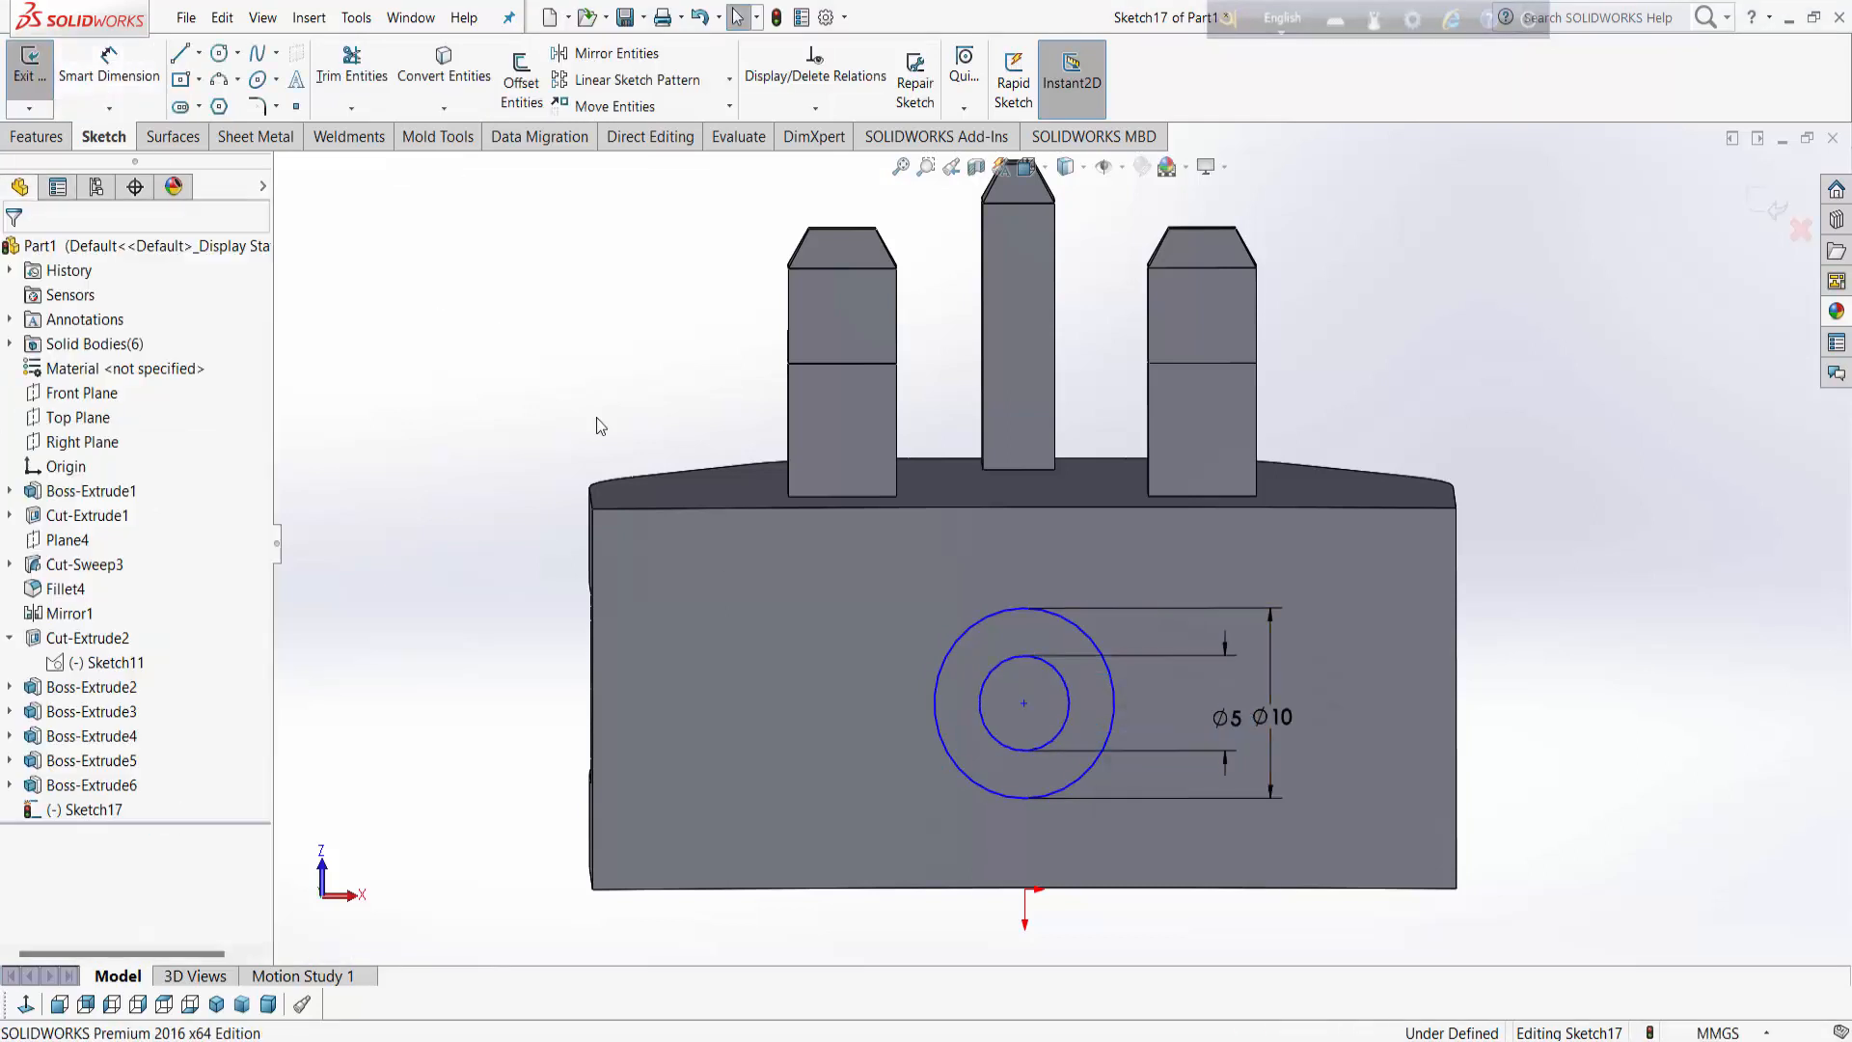
Step: Add a vertical relation between the circles' common center and the origin
click(1024, 705)
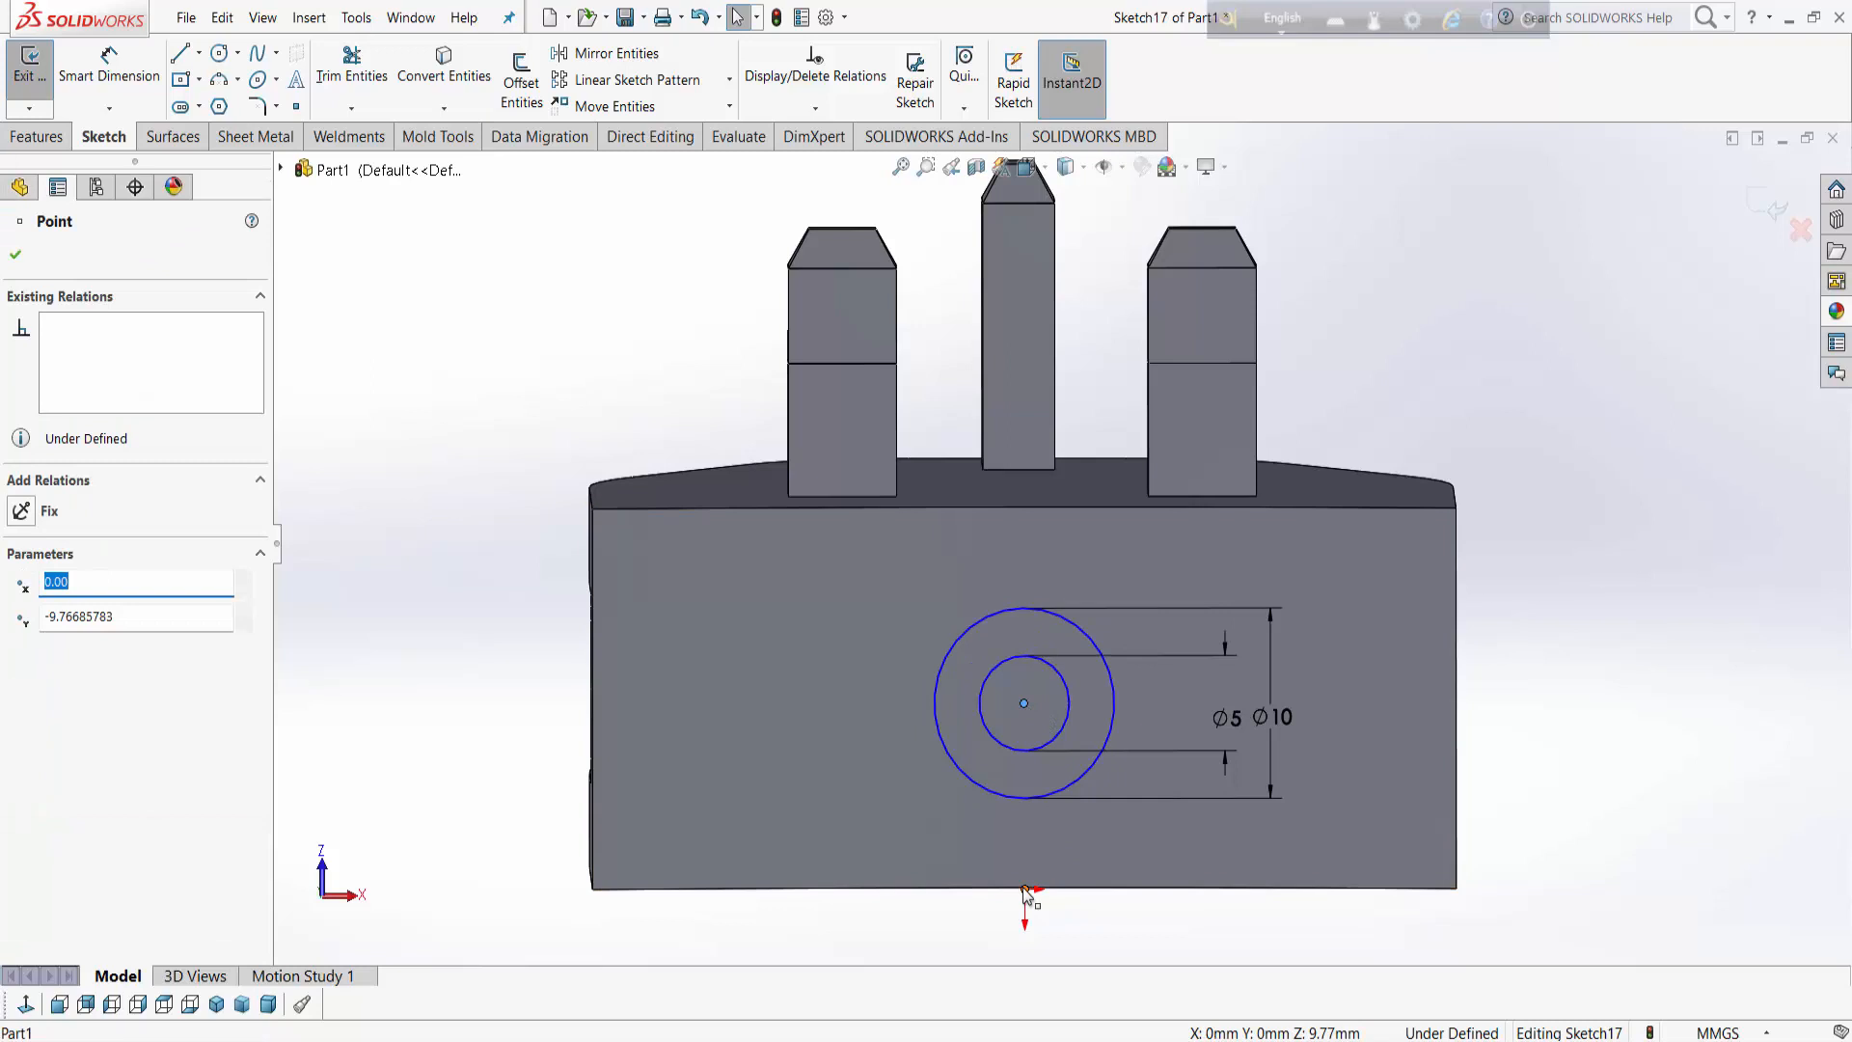
ctrl+click(1026, 891)
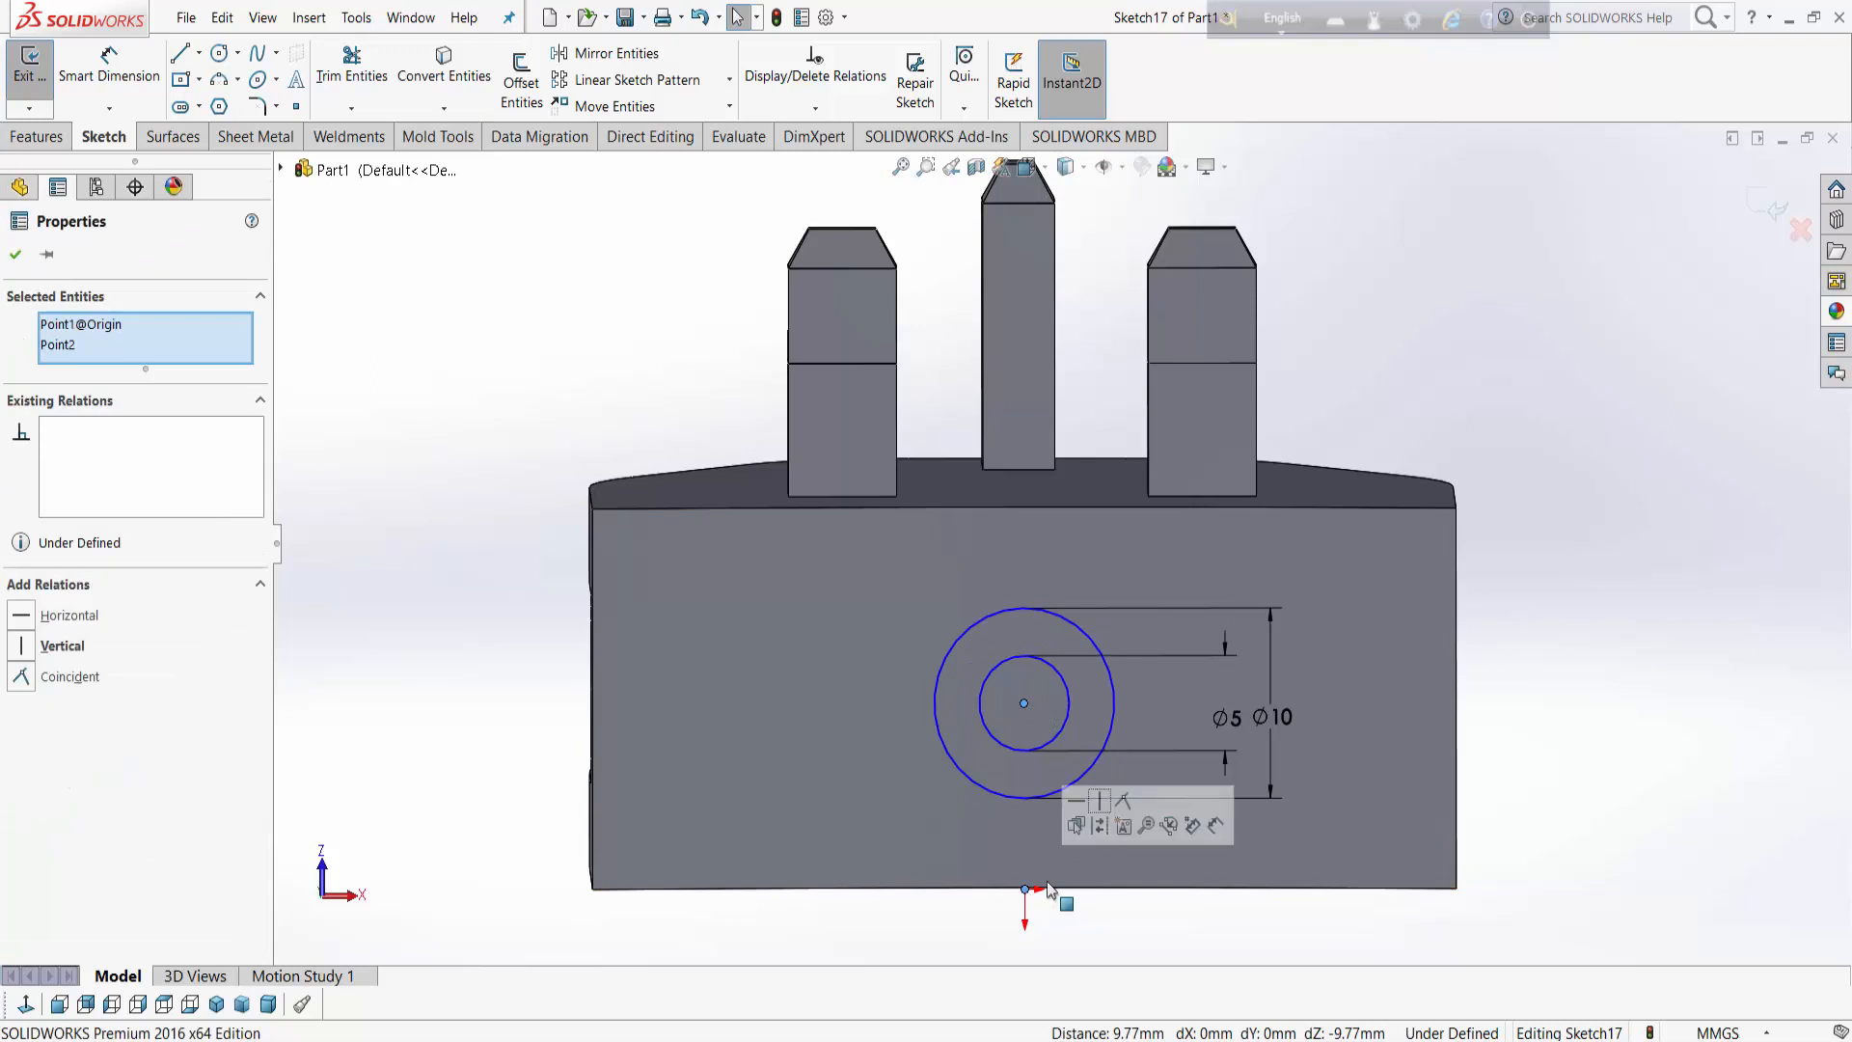
click(1105, 816)
click(1606, 802)
Step: Dimension the circles' center 10 mm vertically from the origin
key(f)
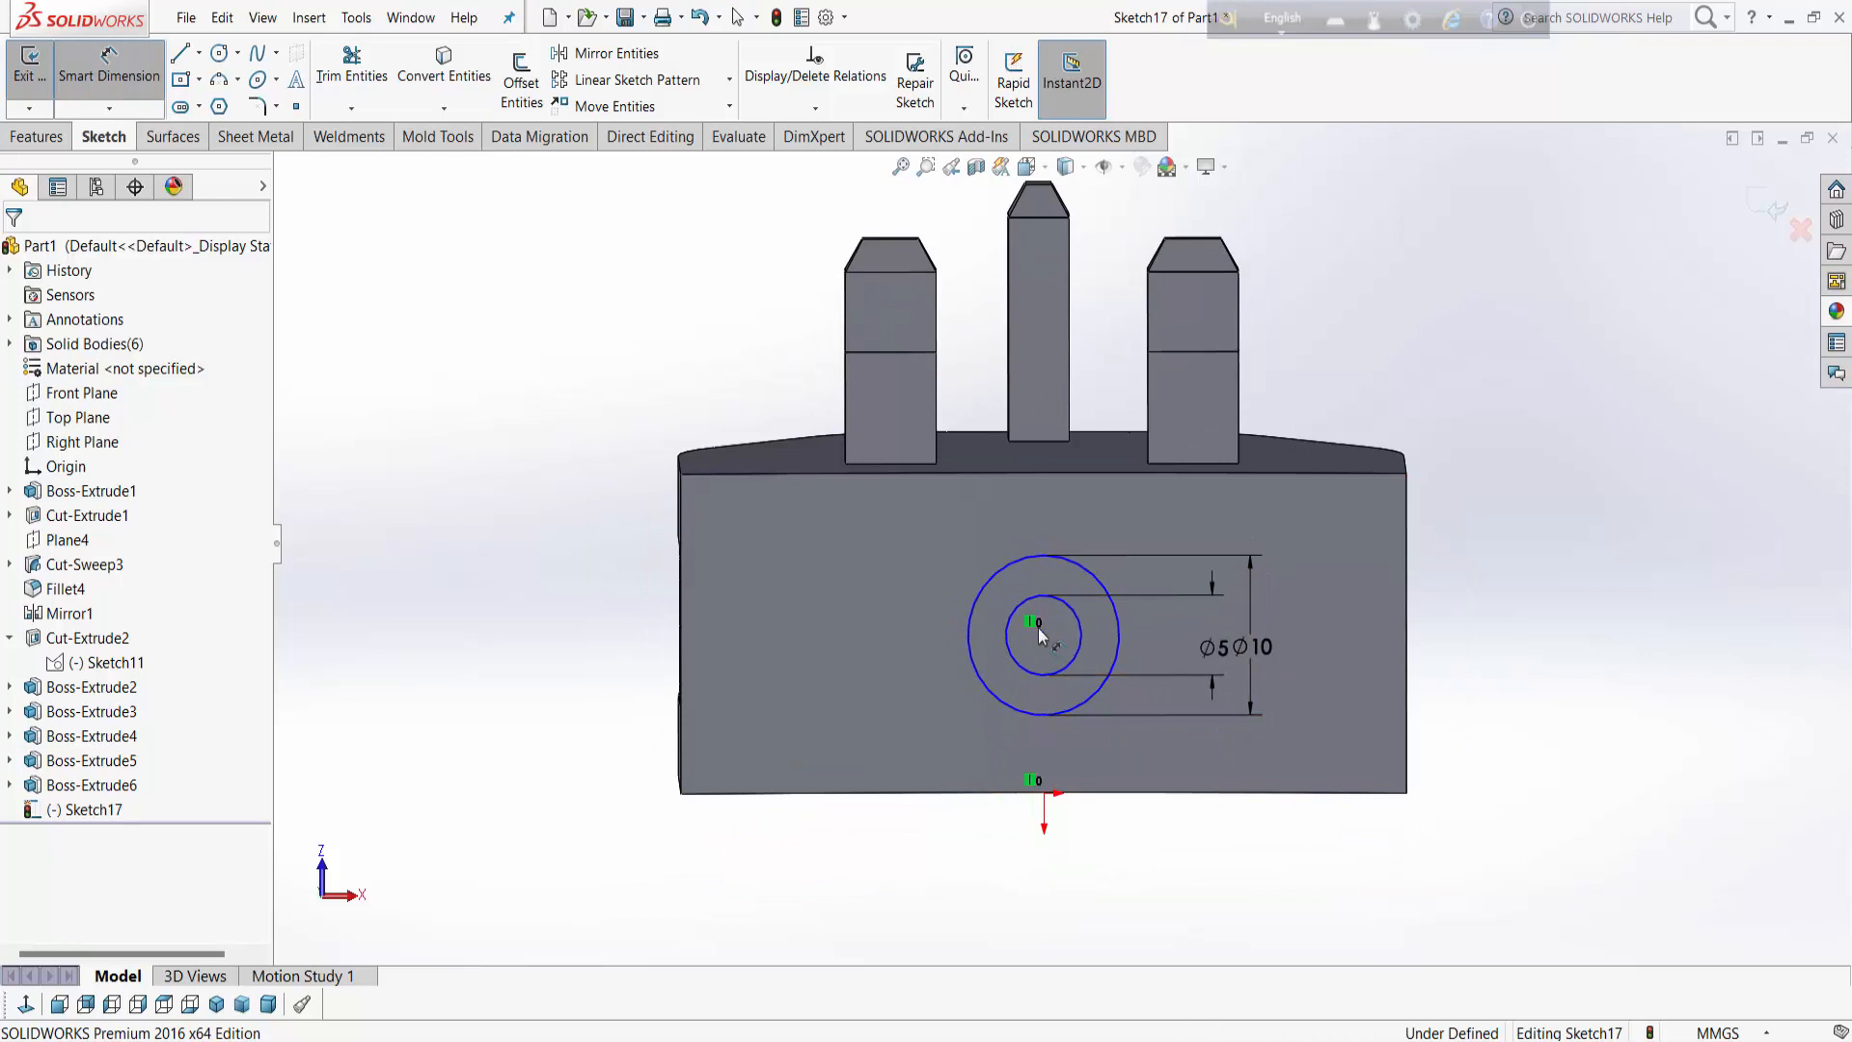
click(1044, 637)
click(1044, 793)
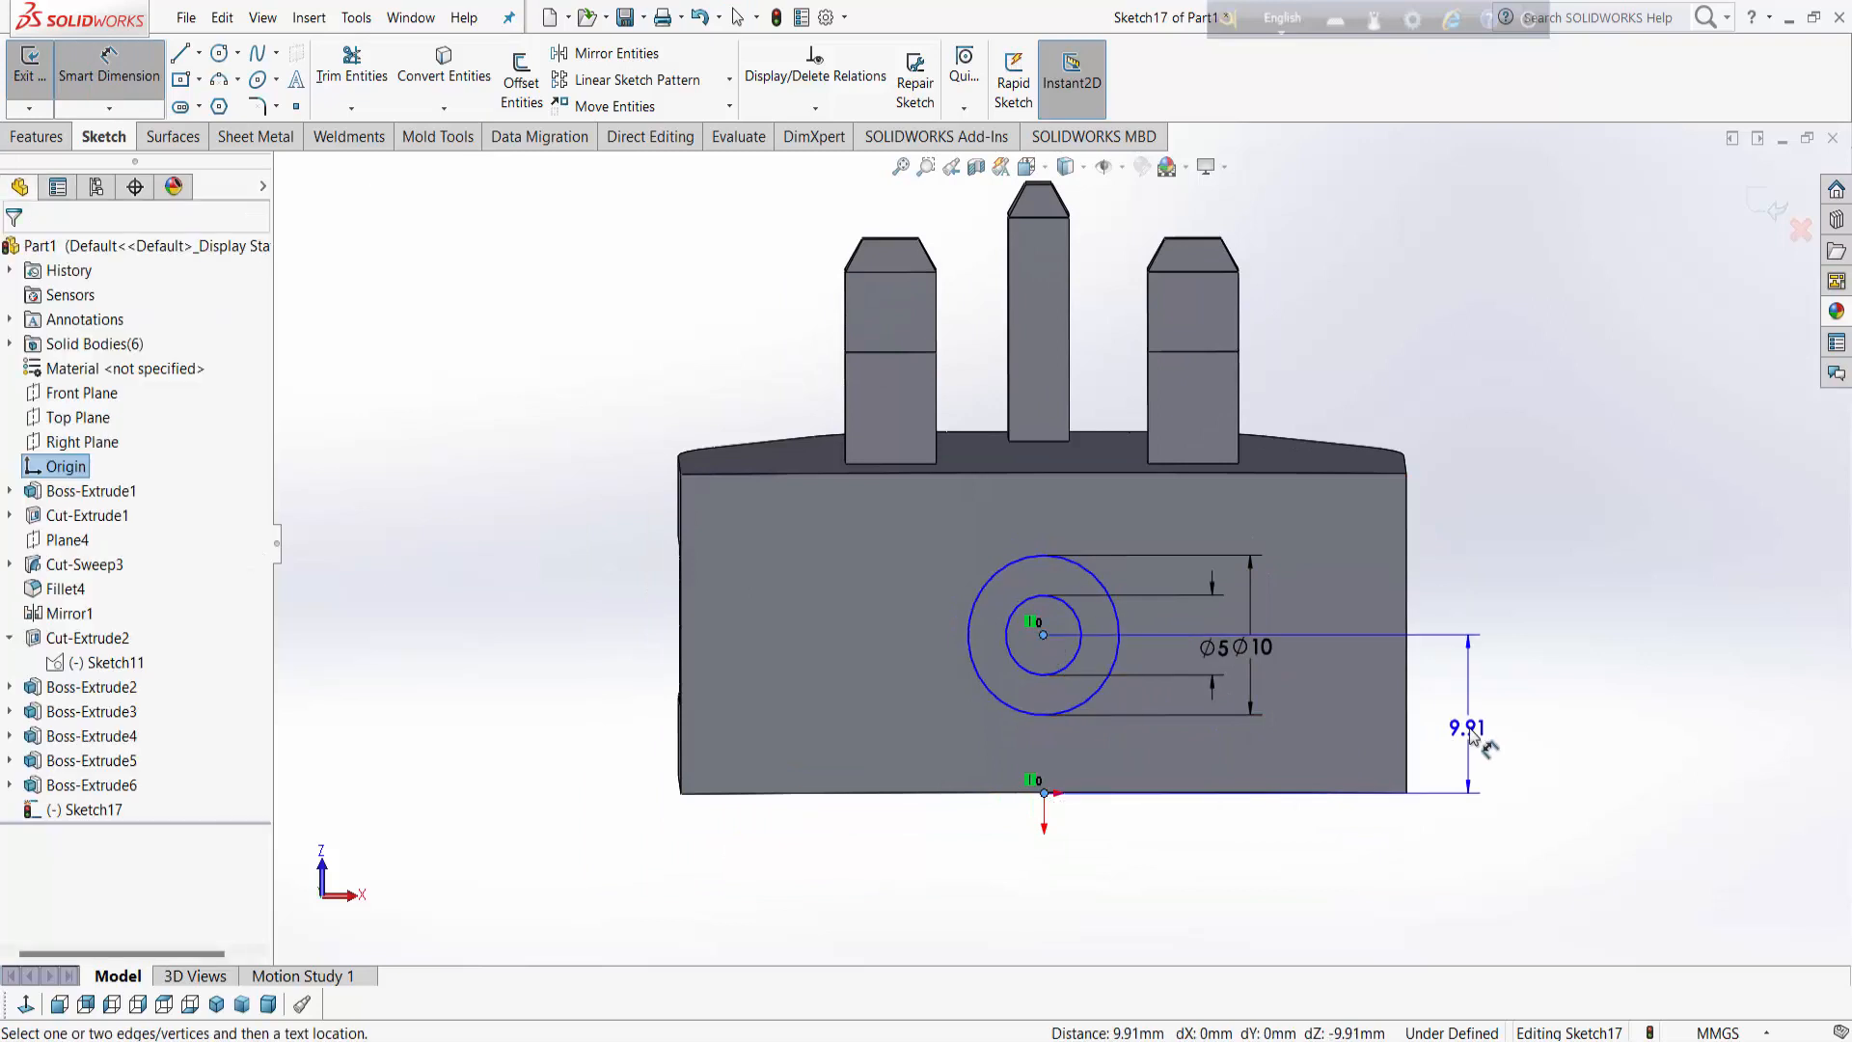
click(1474, 745)
text(10)
key(Return)
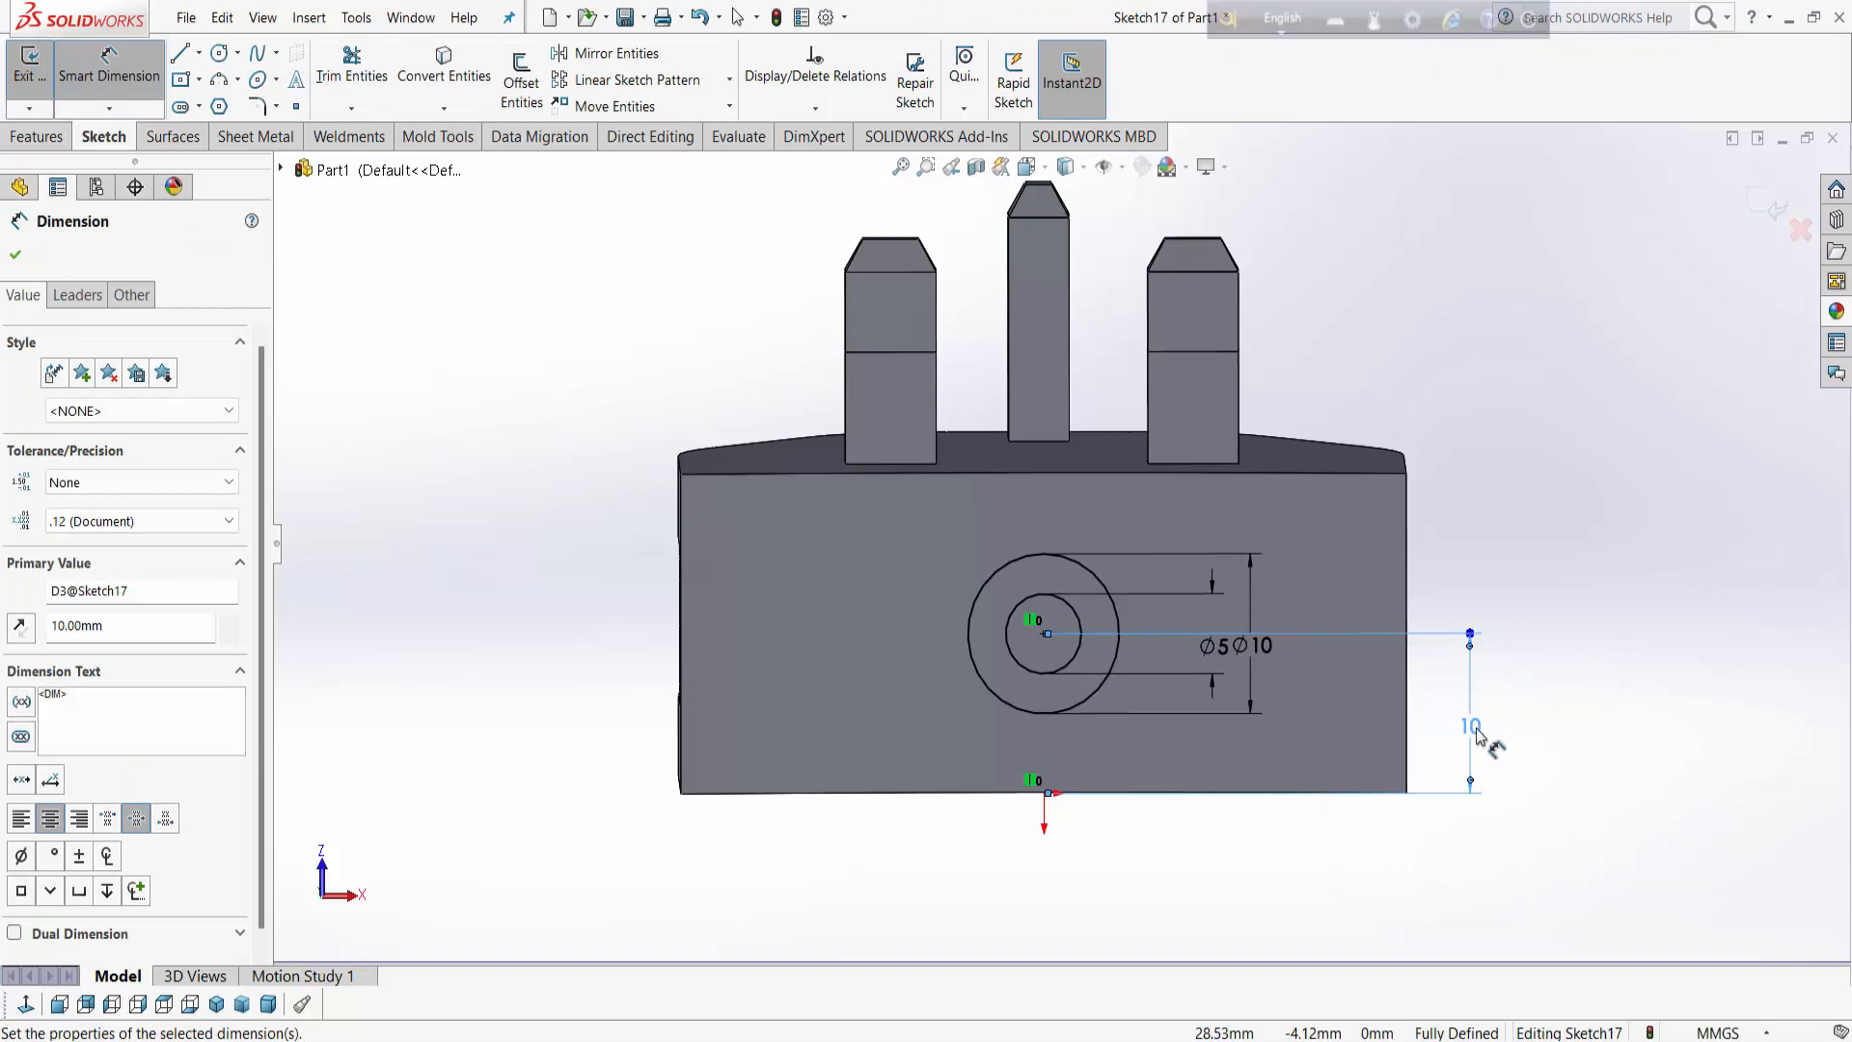
key(z)
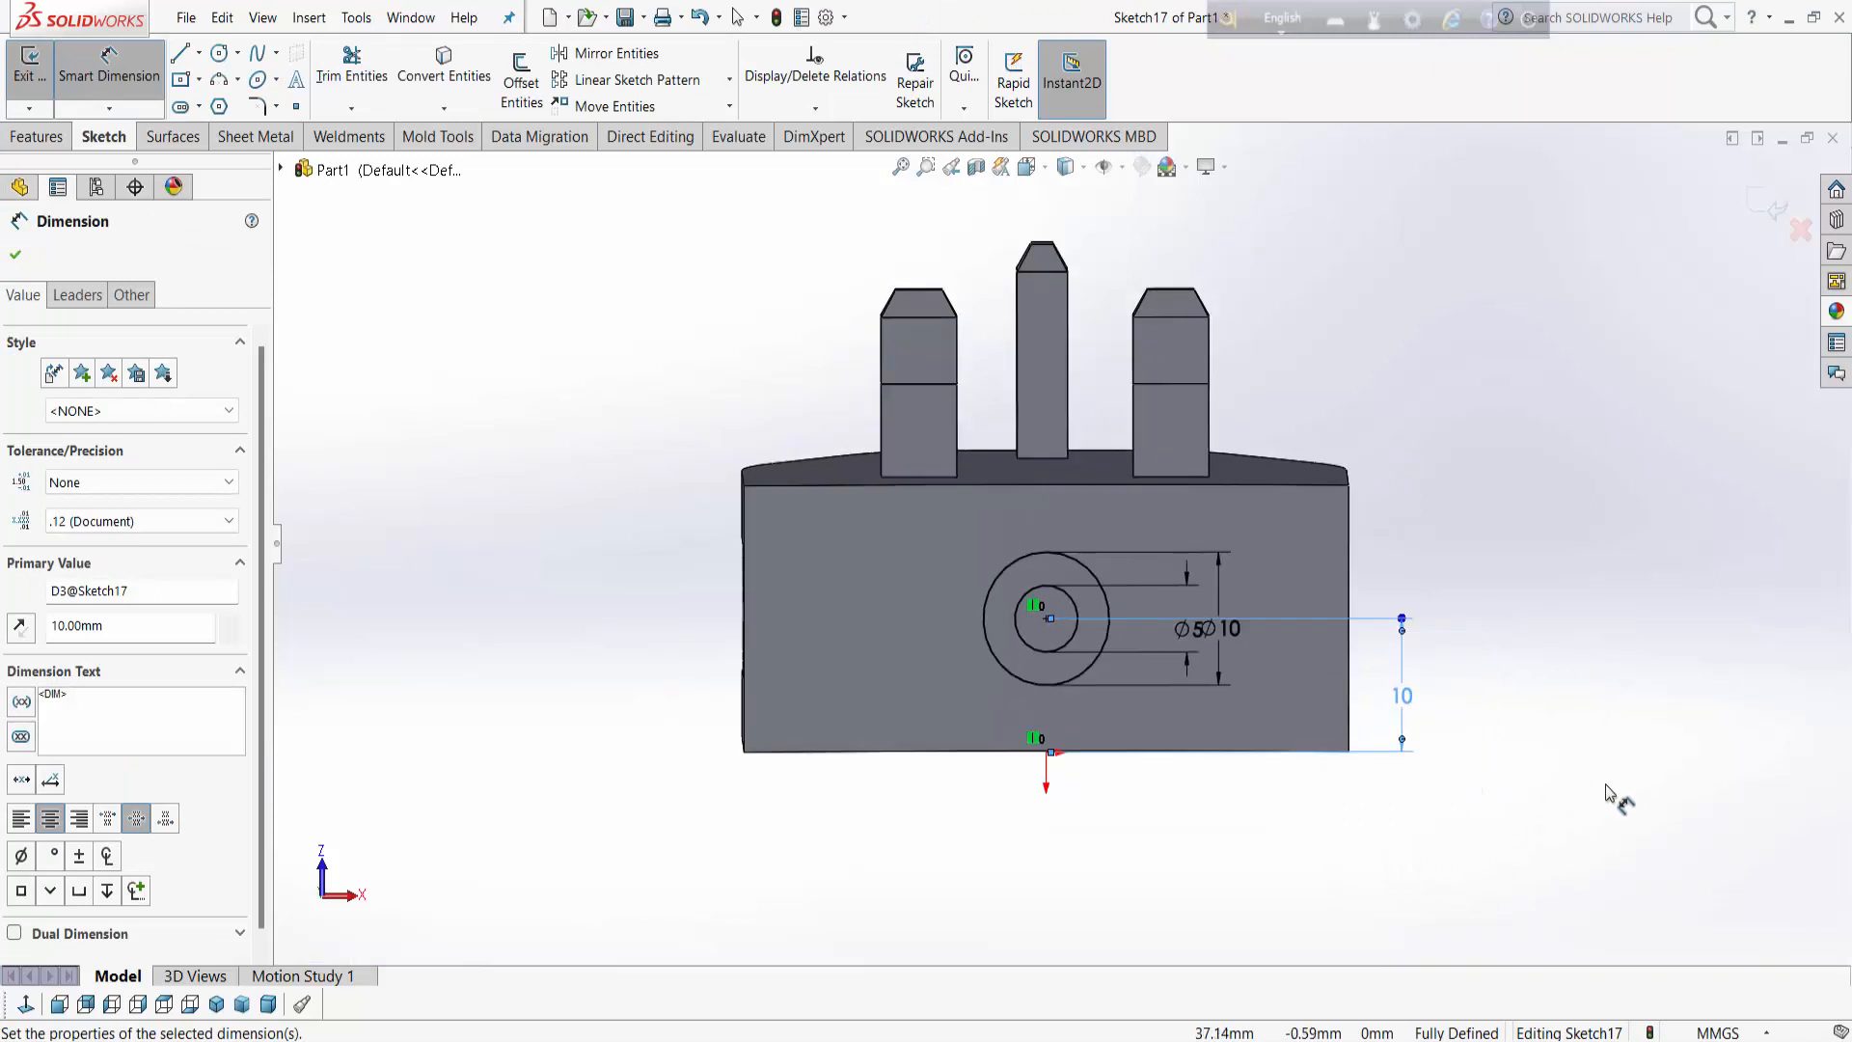
click(20, 256)
Step: Extrude the ring profile 40 mm Blind outward from the block's end as a tube, with the result merged
click(41, 141)
click(39, 77)
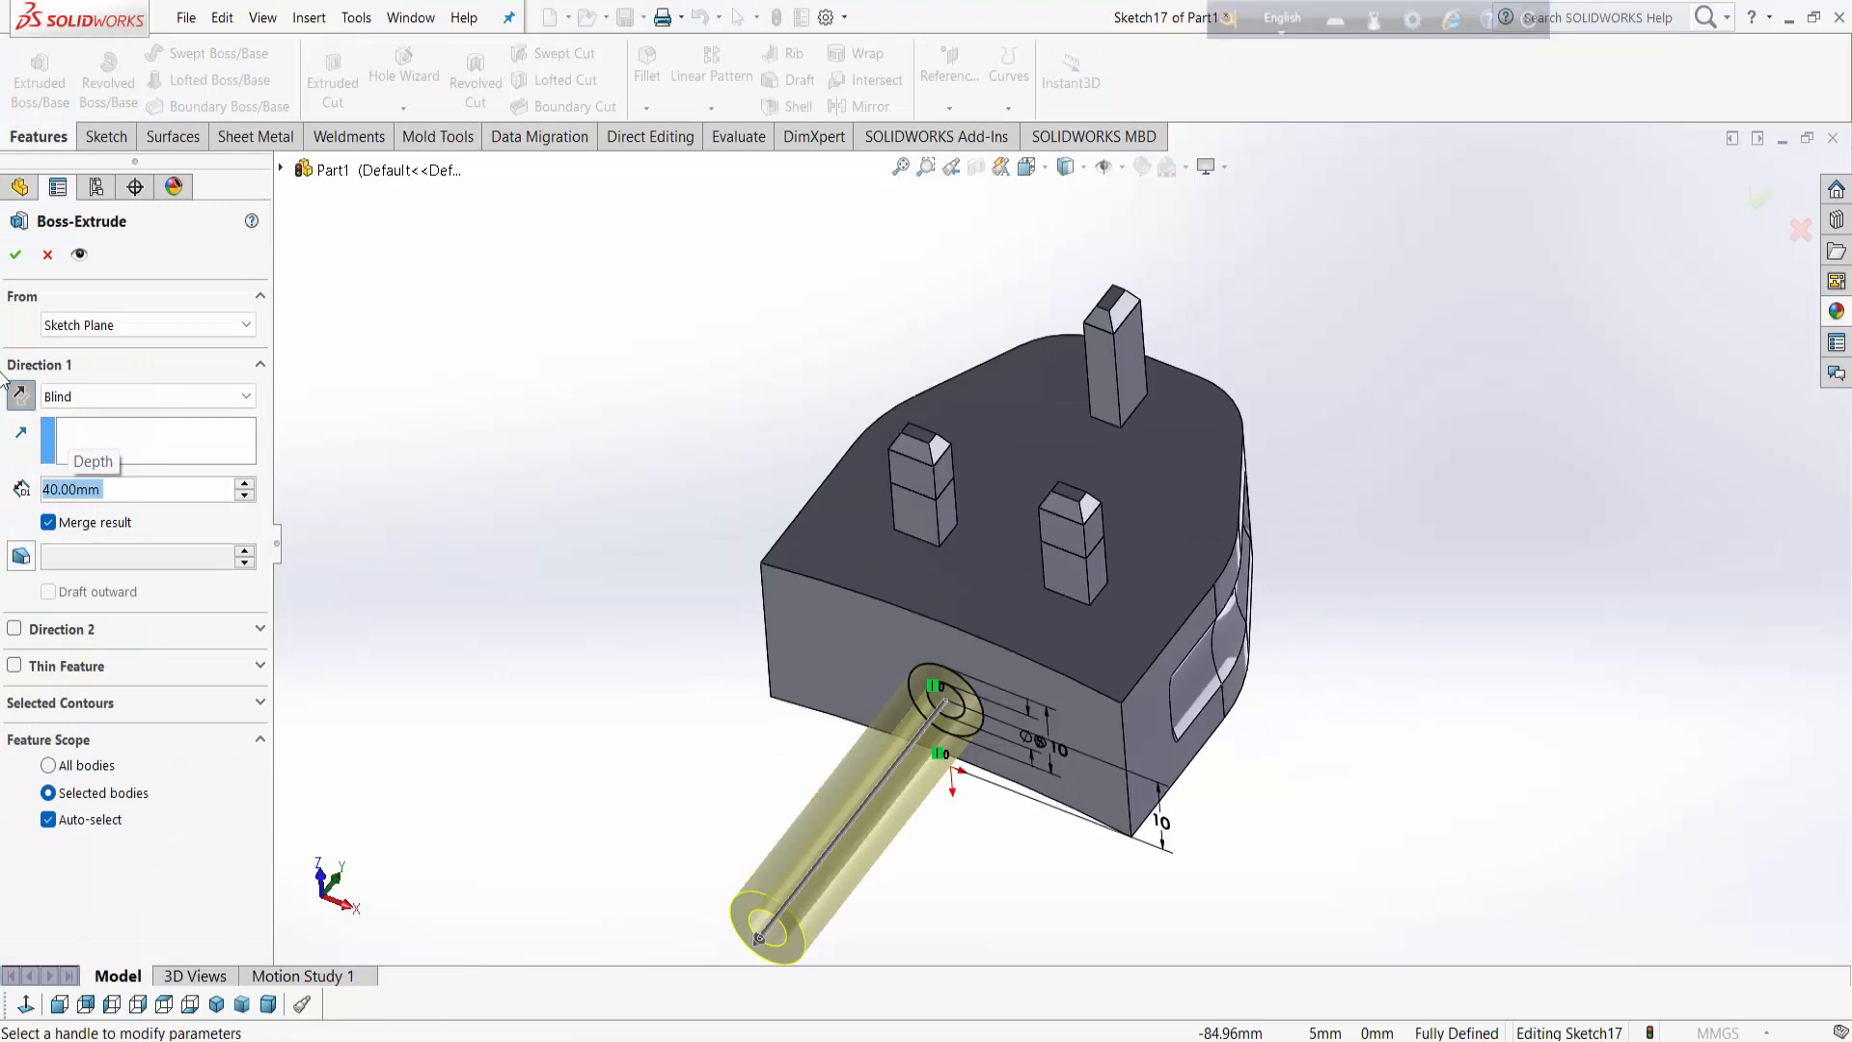
click(16, 254)
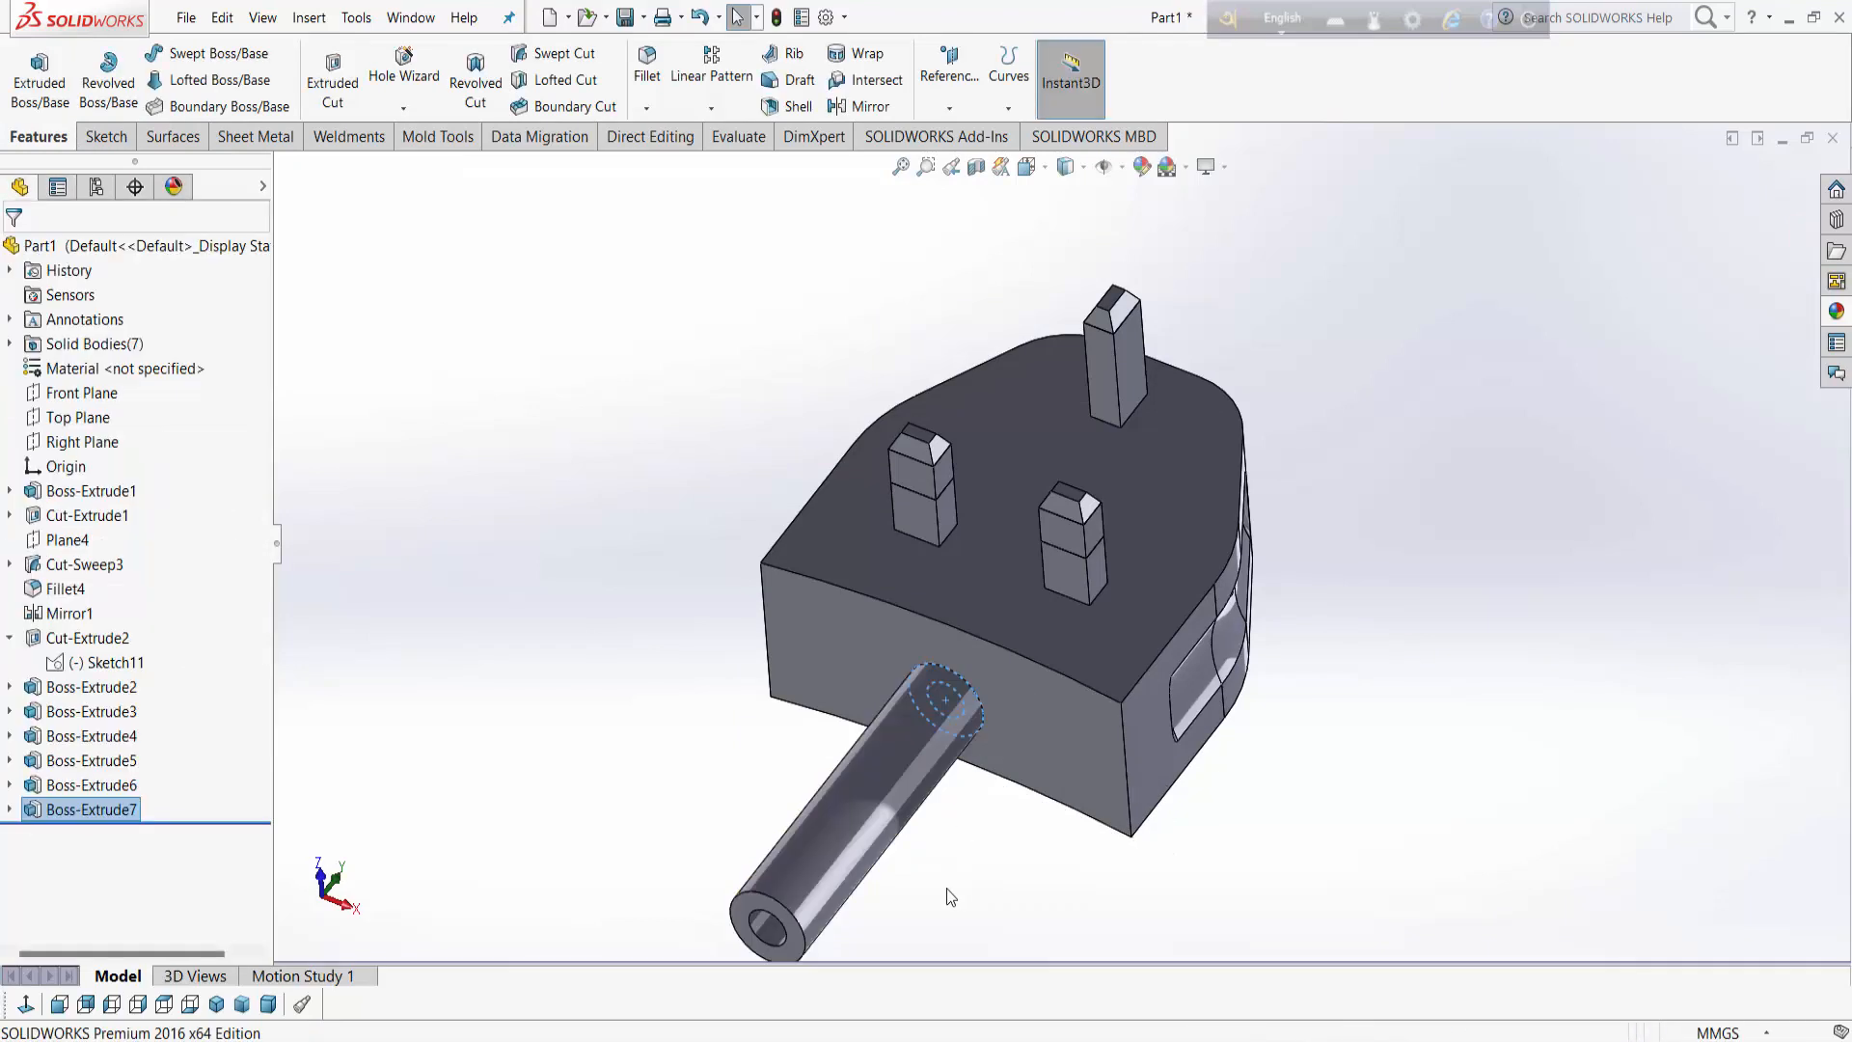
middle_drag(962, 779, 1281, 743)
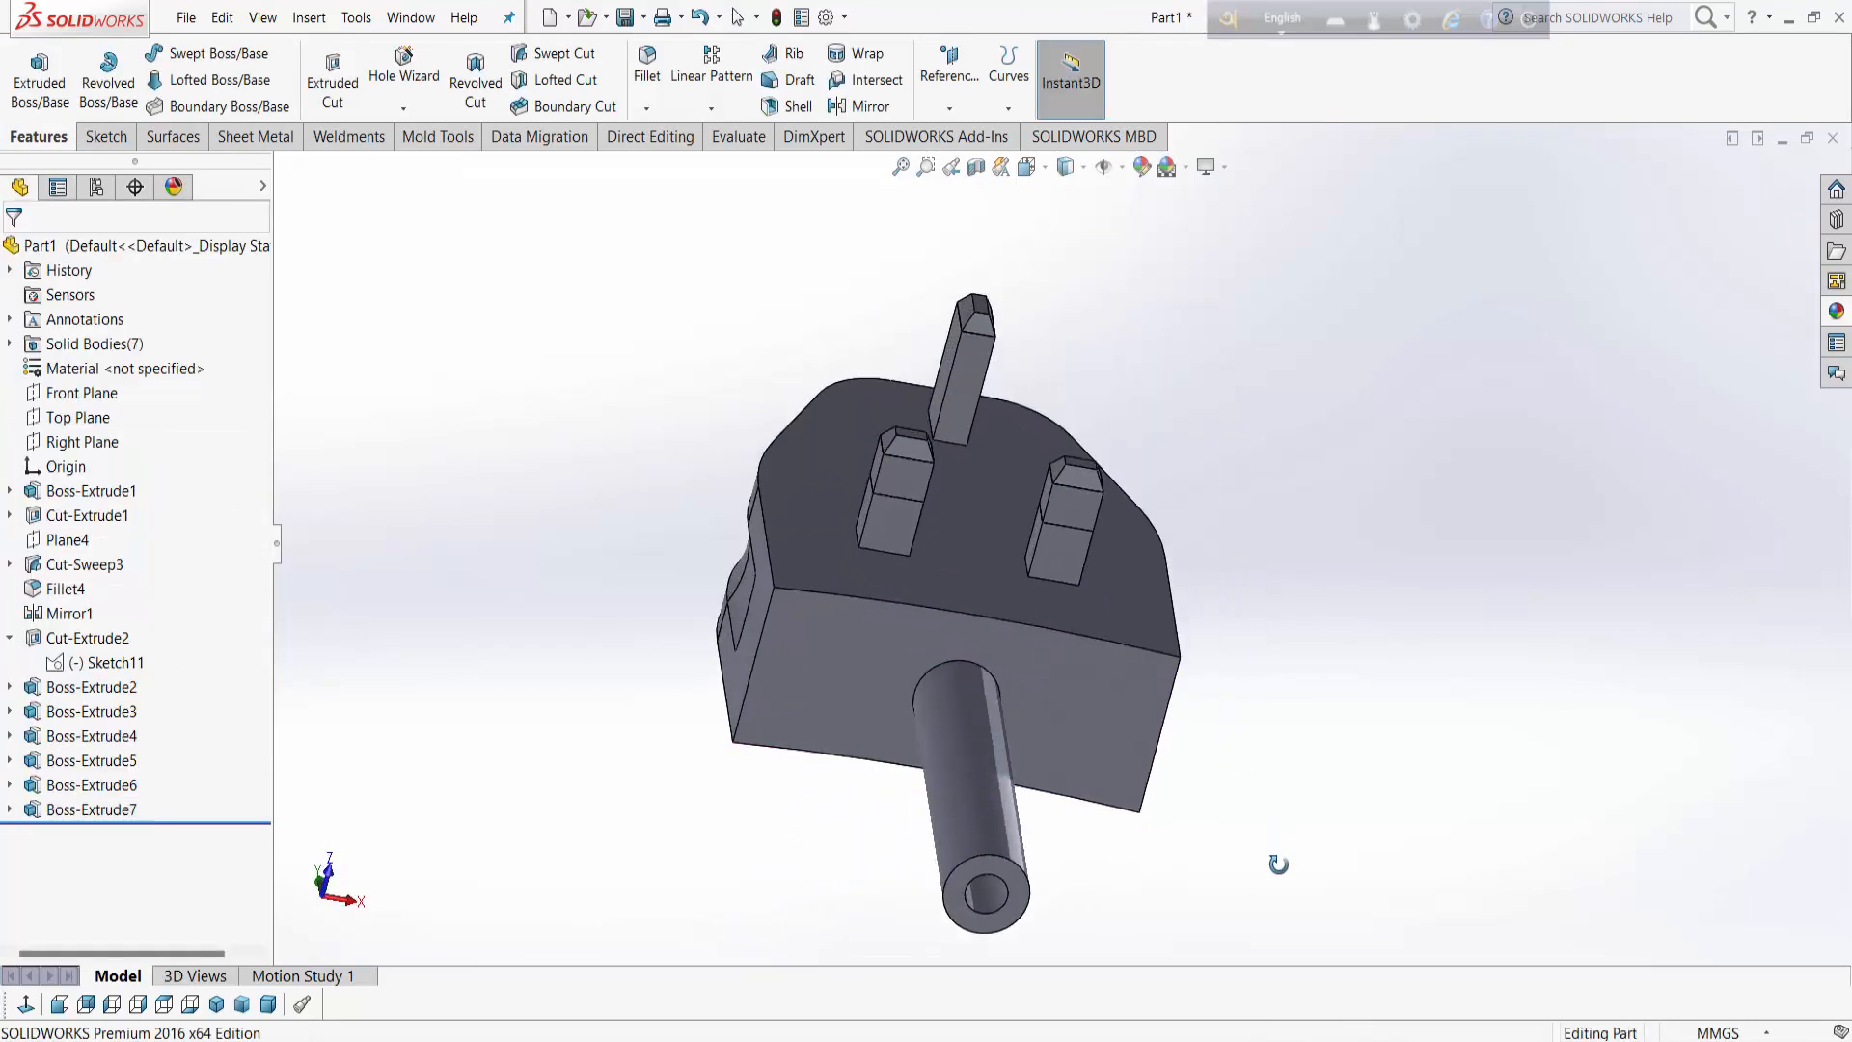
Step: Start a sketch on the Front Plane and draw a vertical centerline from the origin down to the tube's far end
click(81, 392)
middle_drag(1109, 733, 1175, 566)
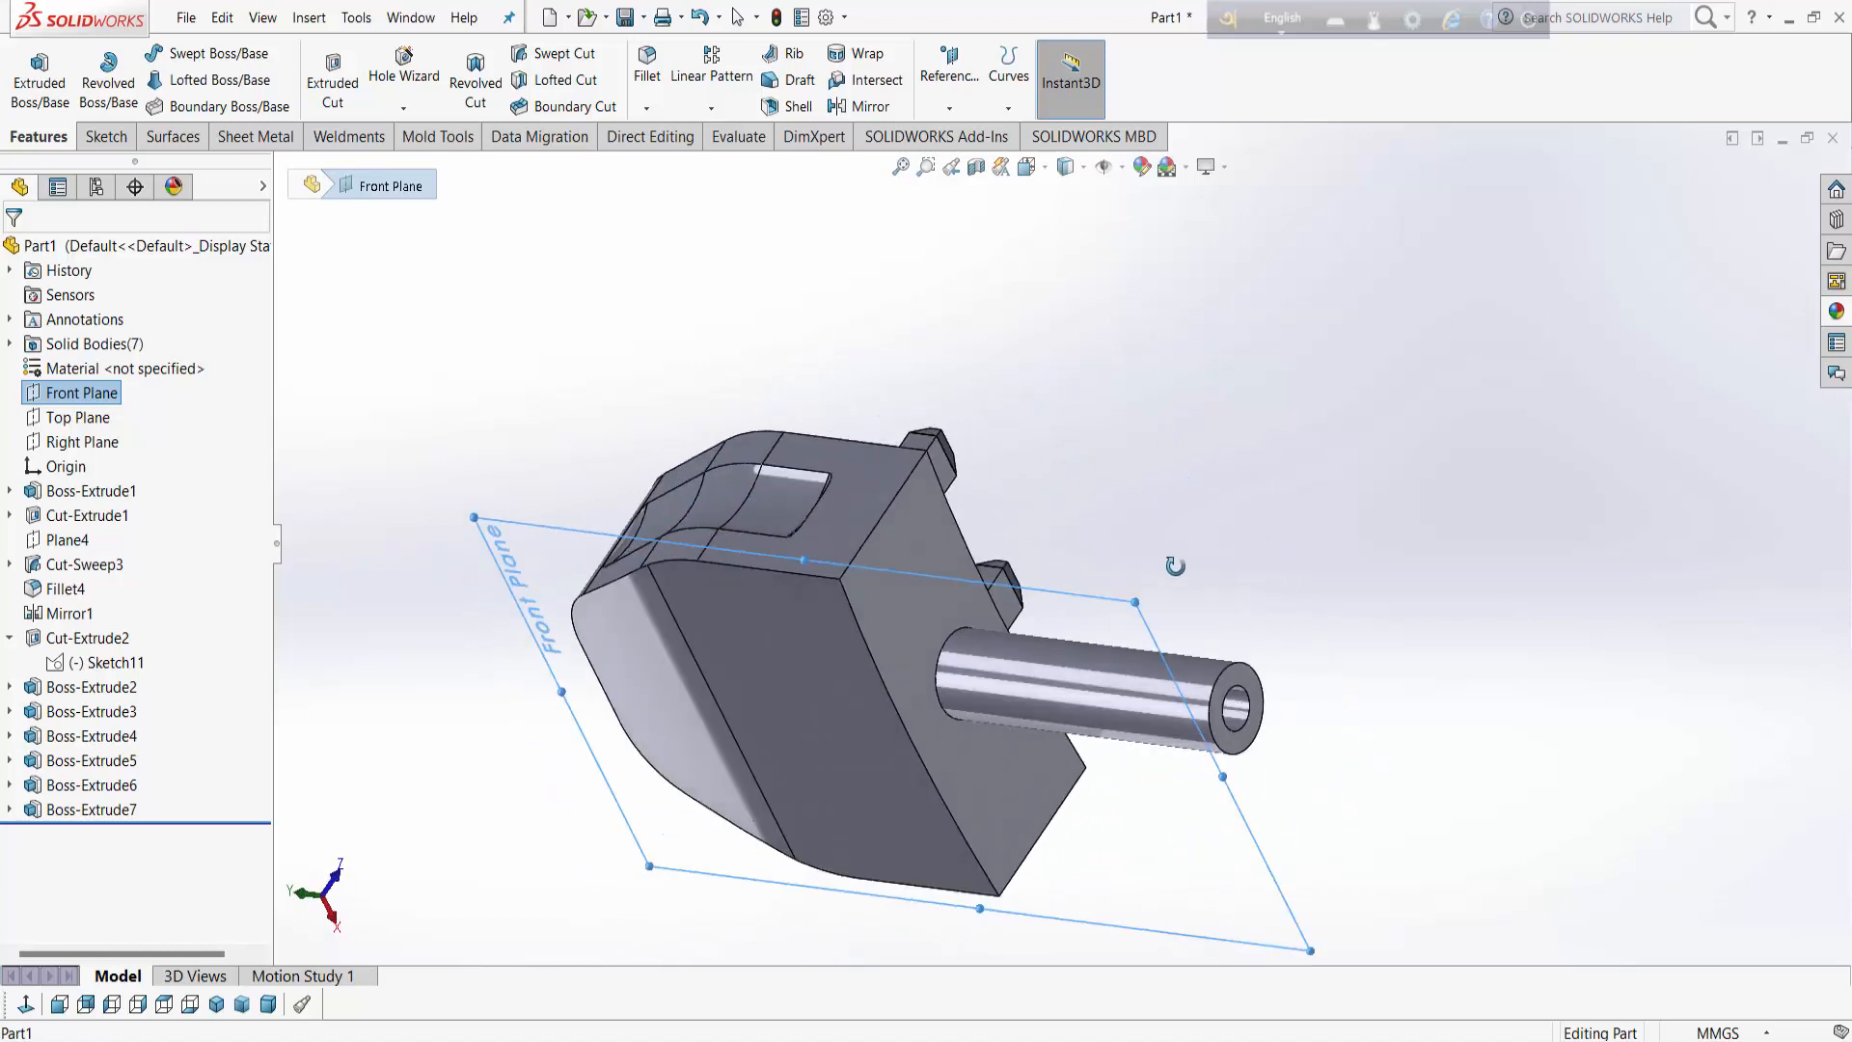
right_click(81, 393)
click(125, 368)
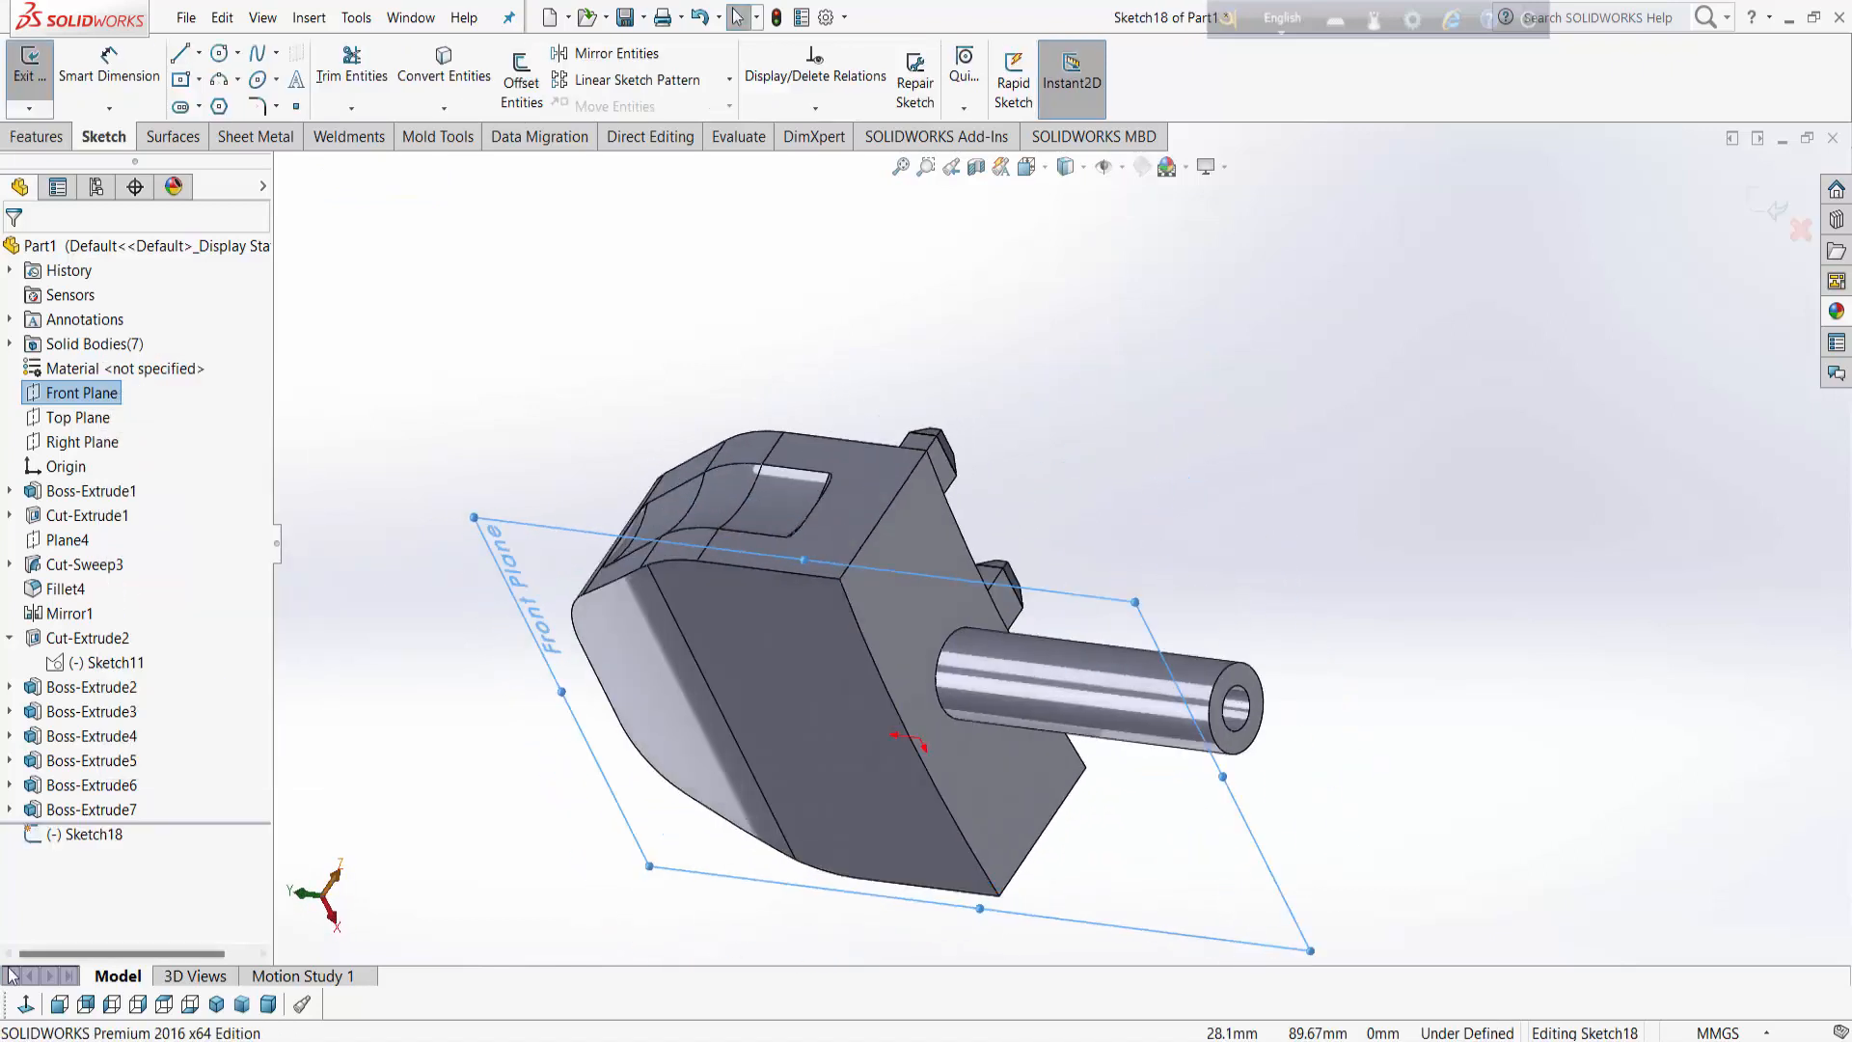
click(24, 1008)
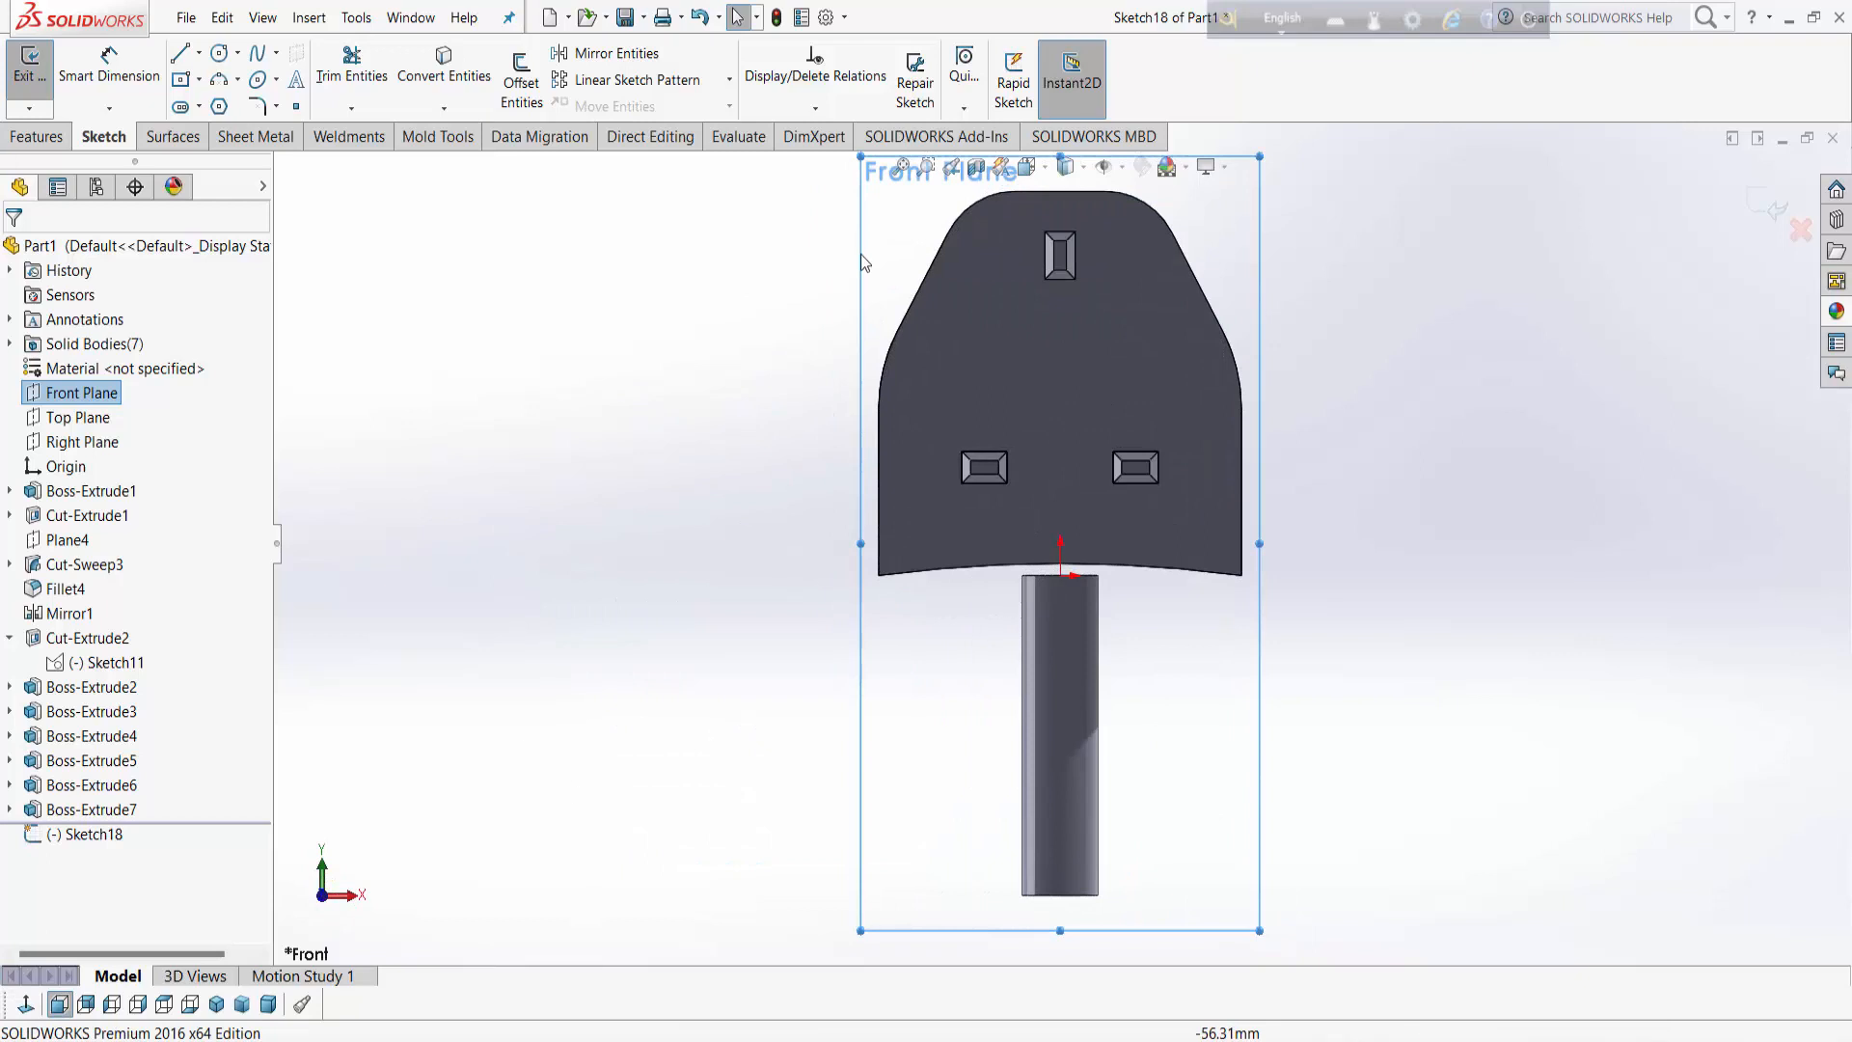
click(199, 52)
click(224, 103)
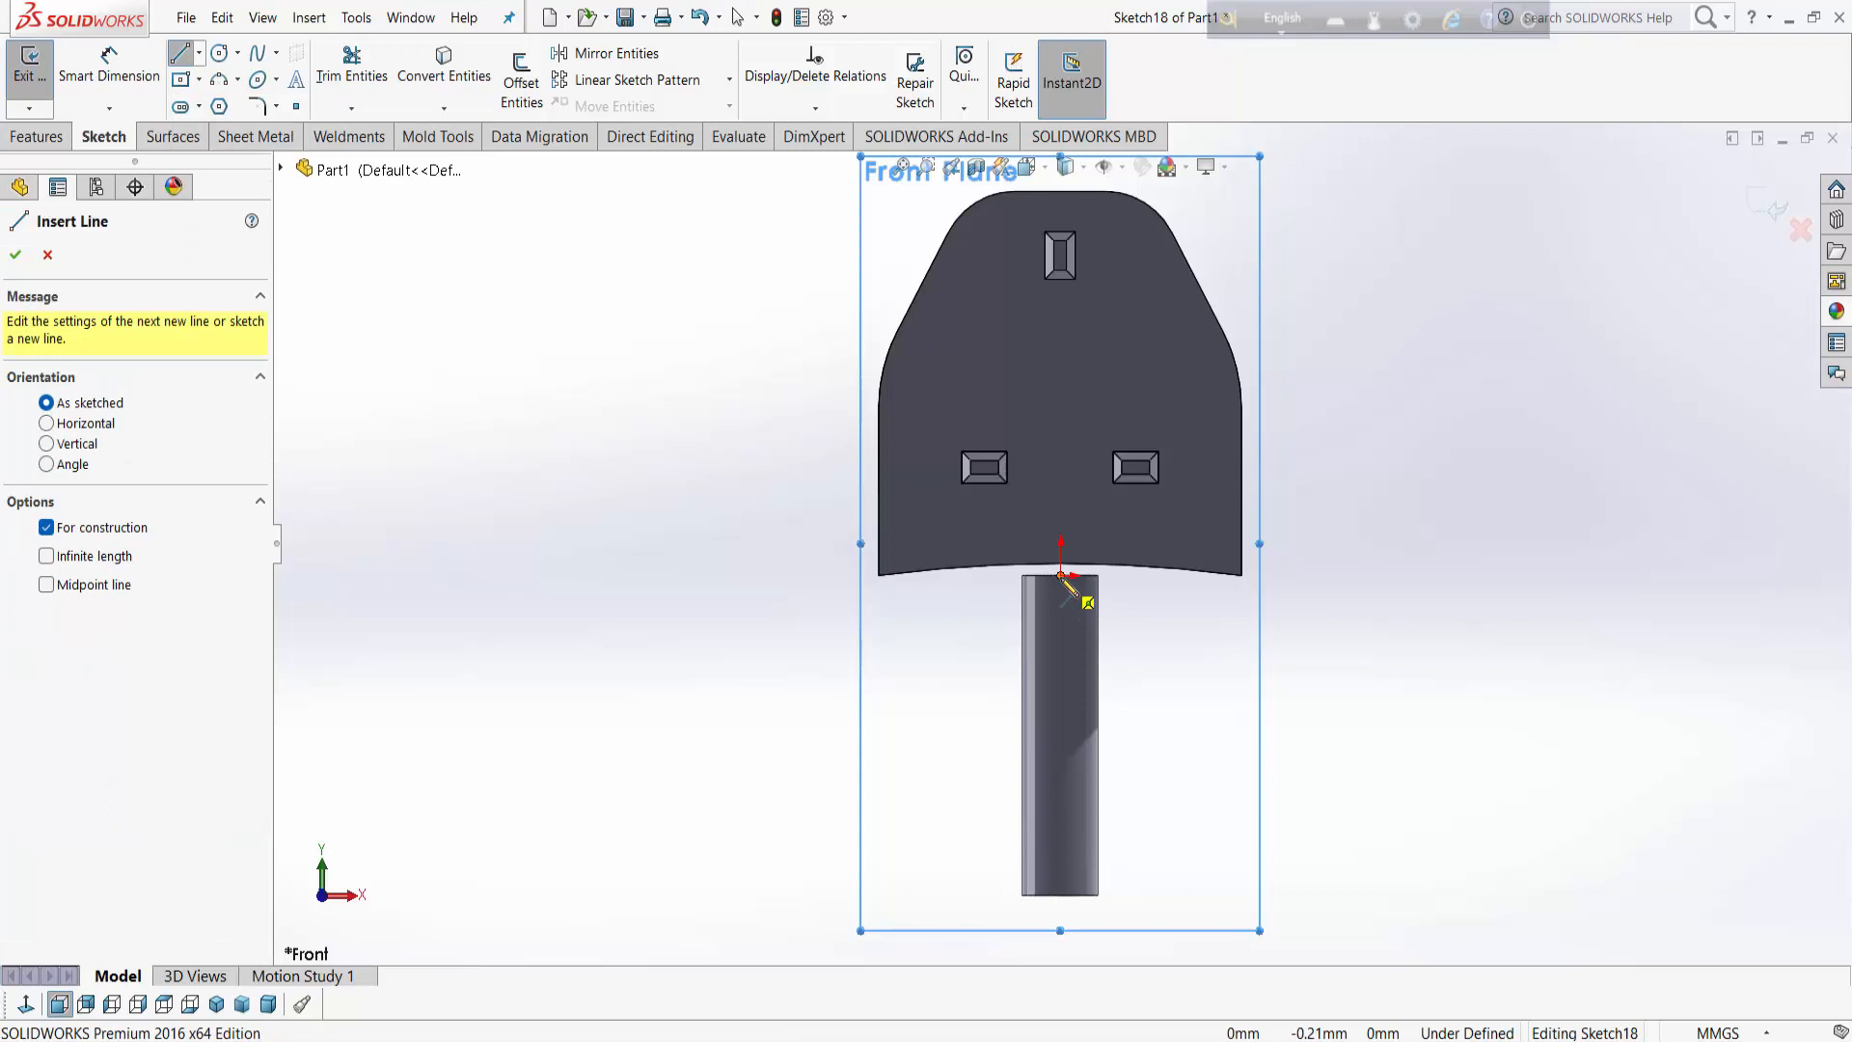
click(1060, 576)
click(1061, 895)
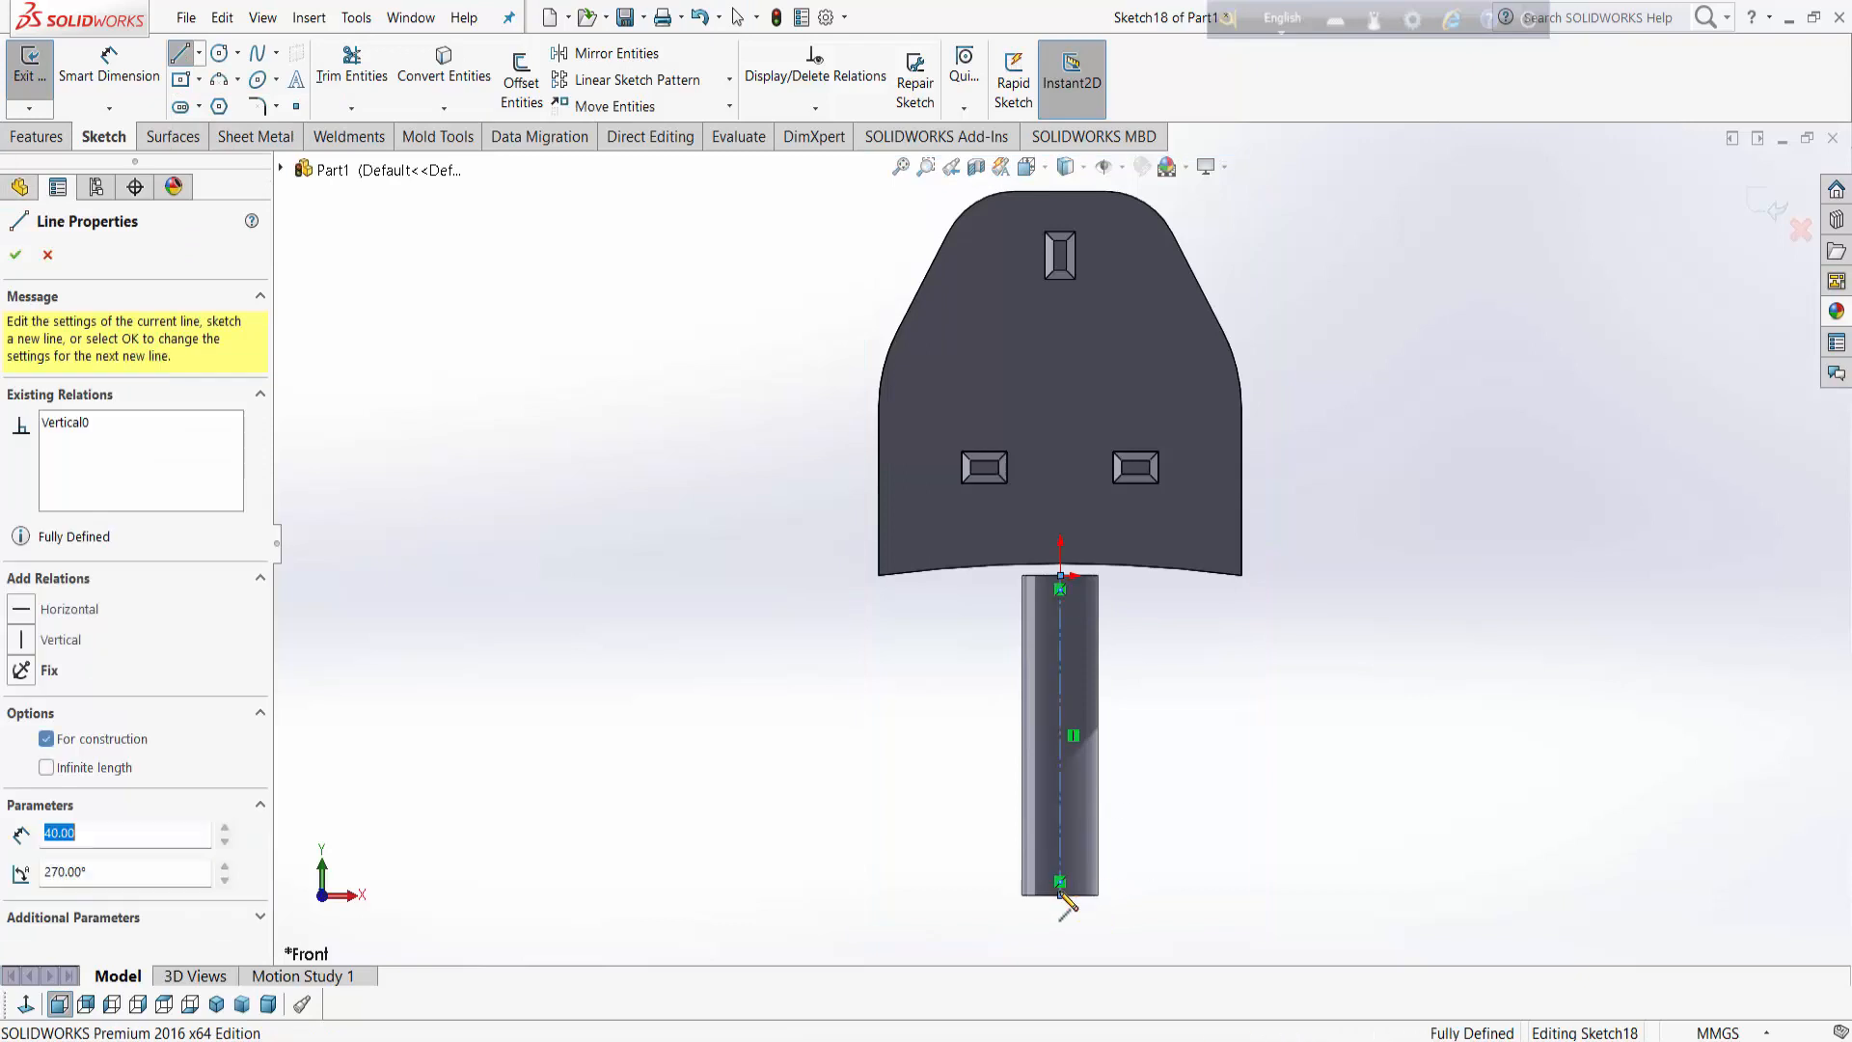
Step: Sketch a horizontal centerpoint straight slot about 5.6 mm between arc centers and 0.9 mm wide, centered on the centerline about 3.3 mm below the origin
click(180, 106)
scroll(1090, 617, down, 5)
click(1010, 569)
click(1070, 569)
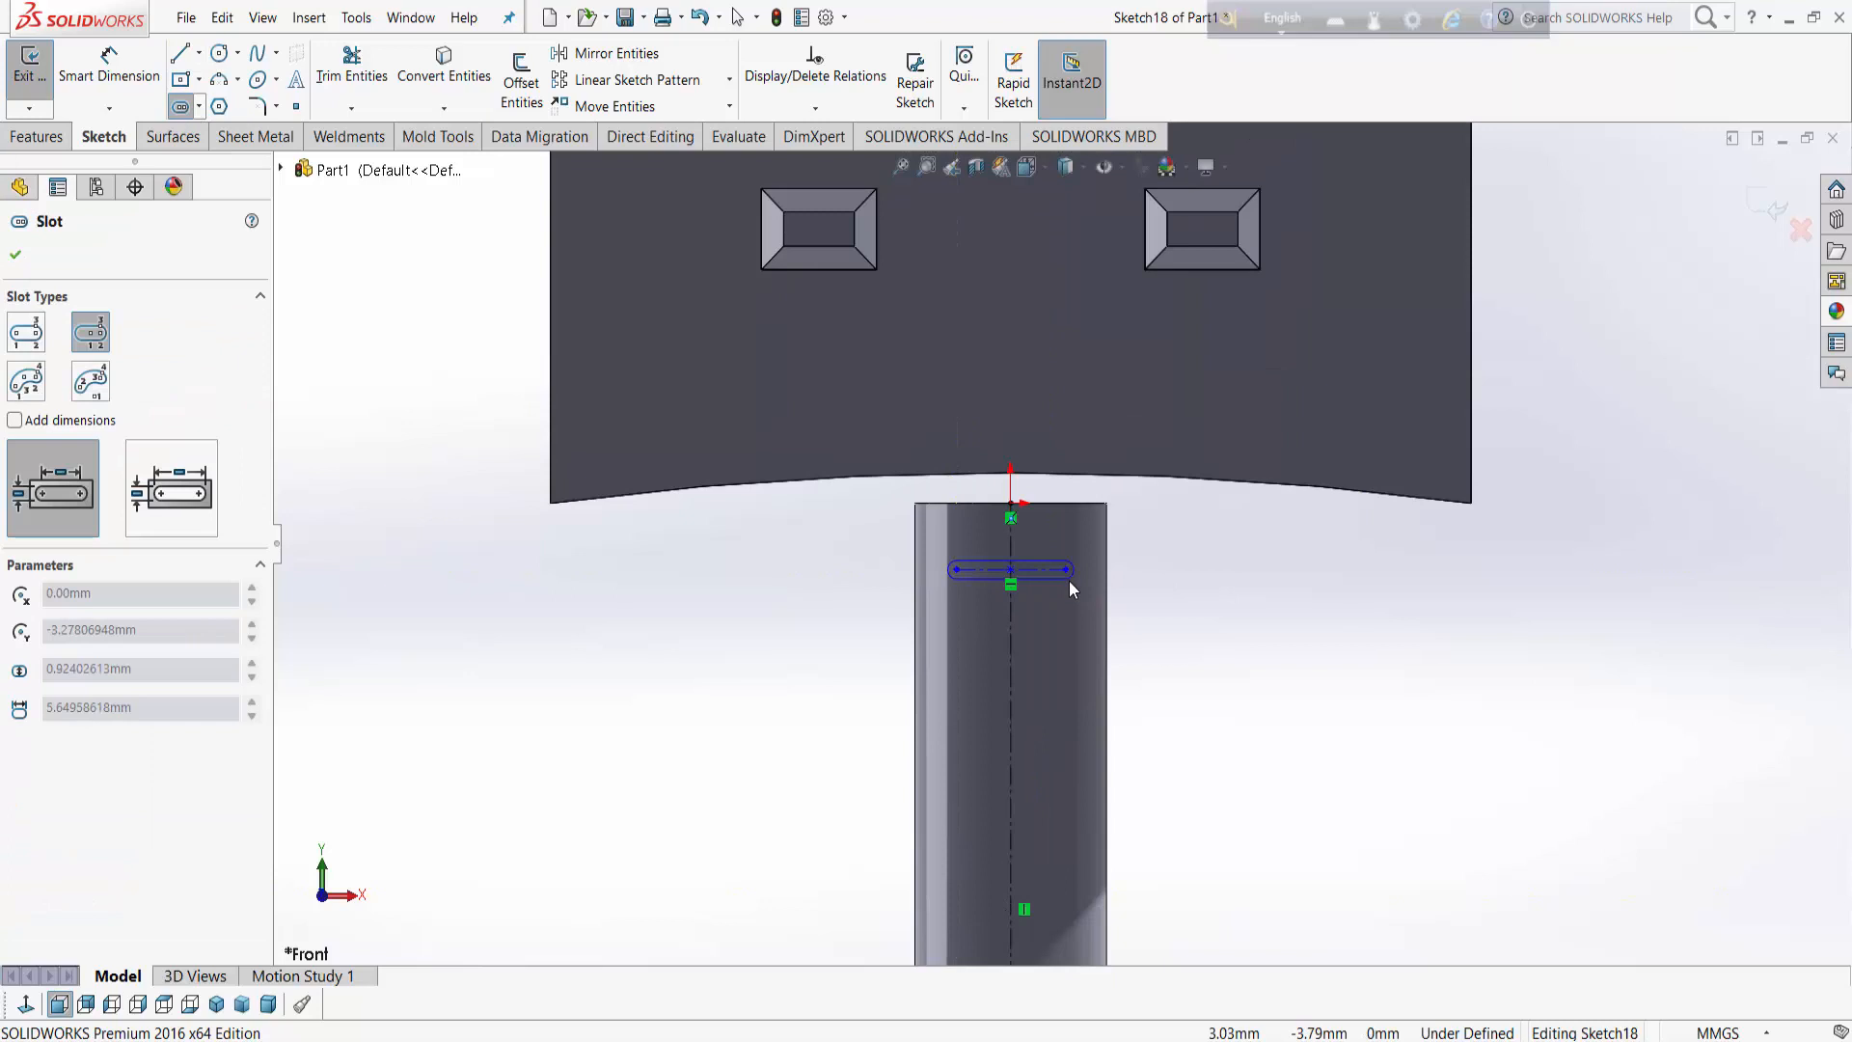
Step: Finish the slot at about 2.9 mm wide and dimension its overall length between the arc ends to 10 mm
click(1136, 600)
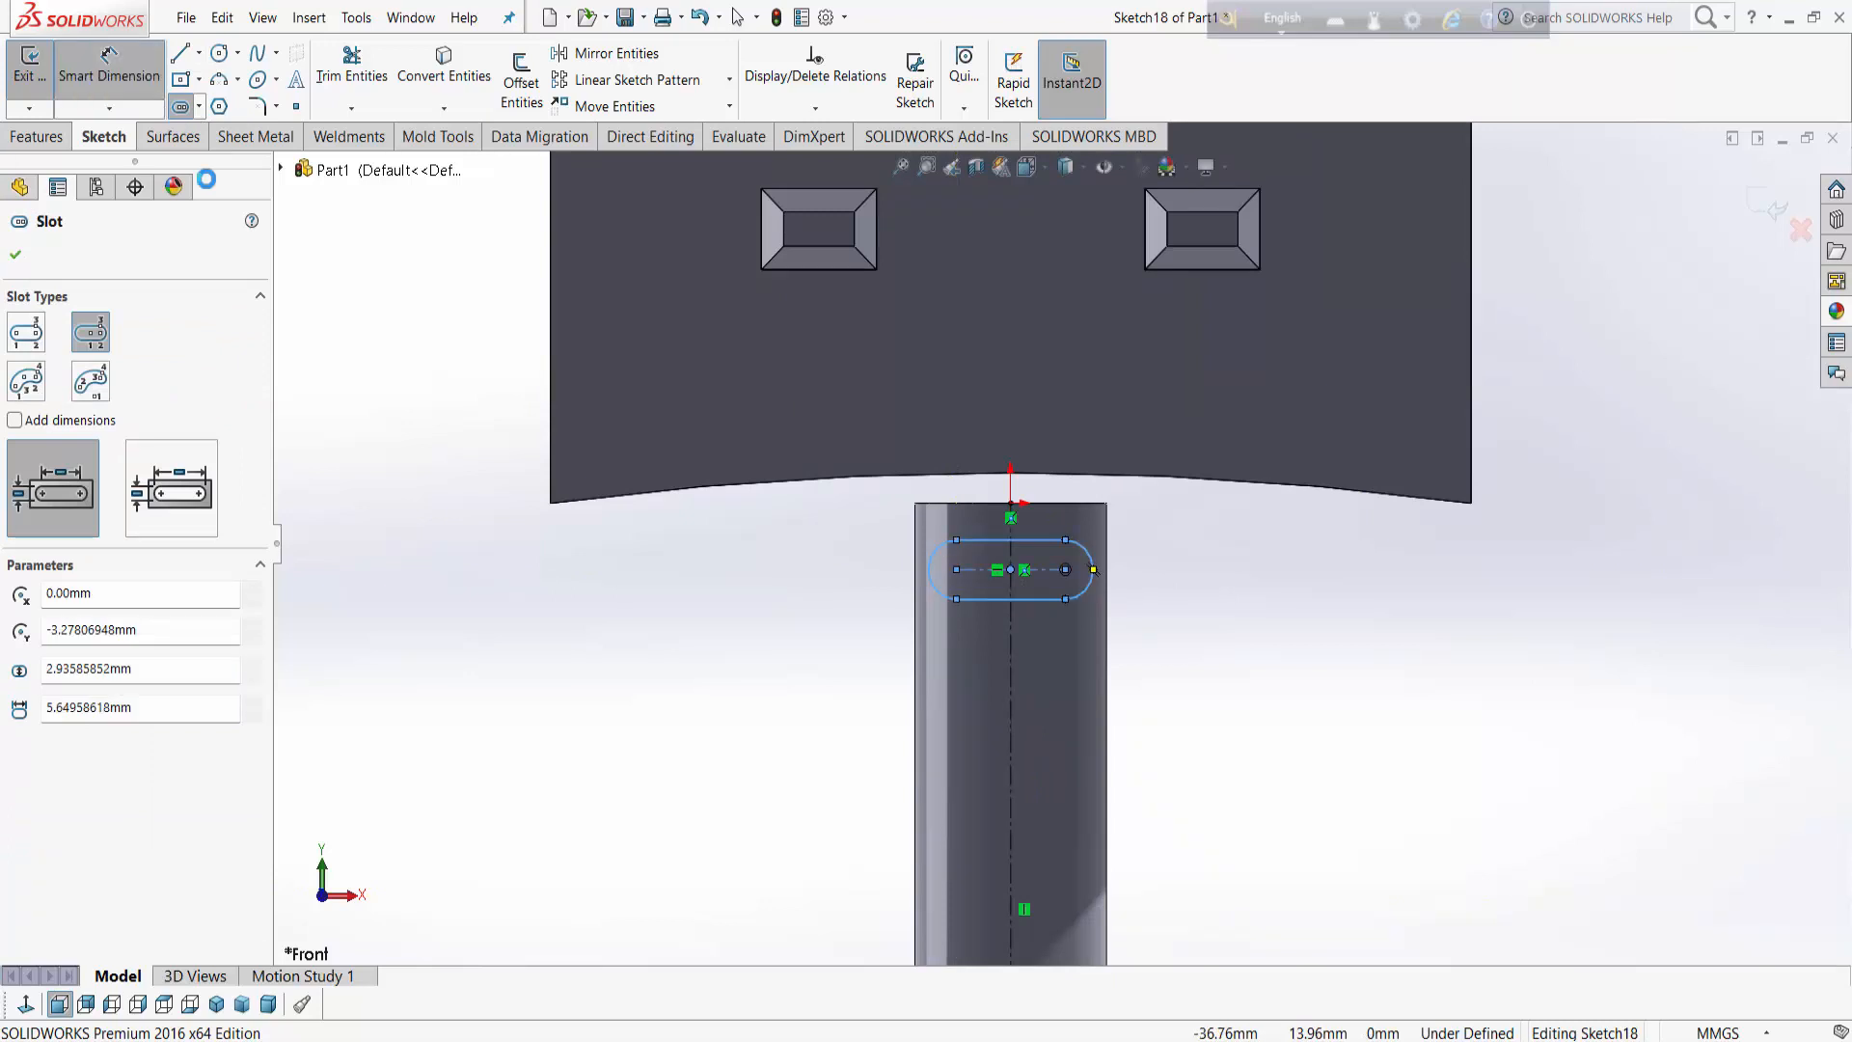
key(Escape)
scroll(1003, 598, down, 2)
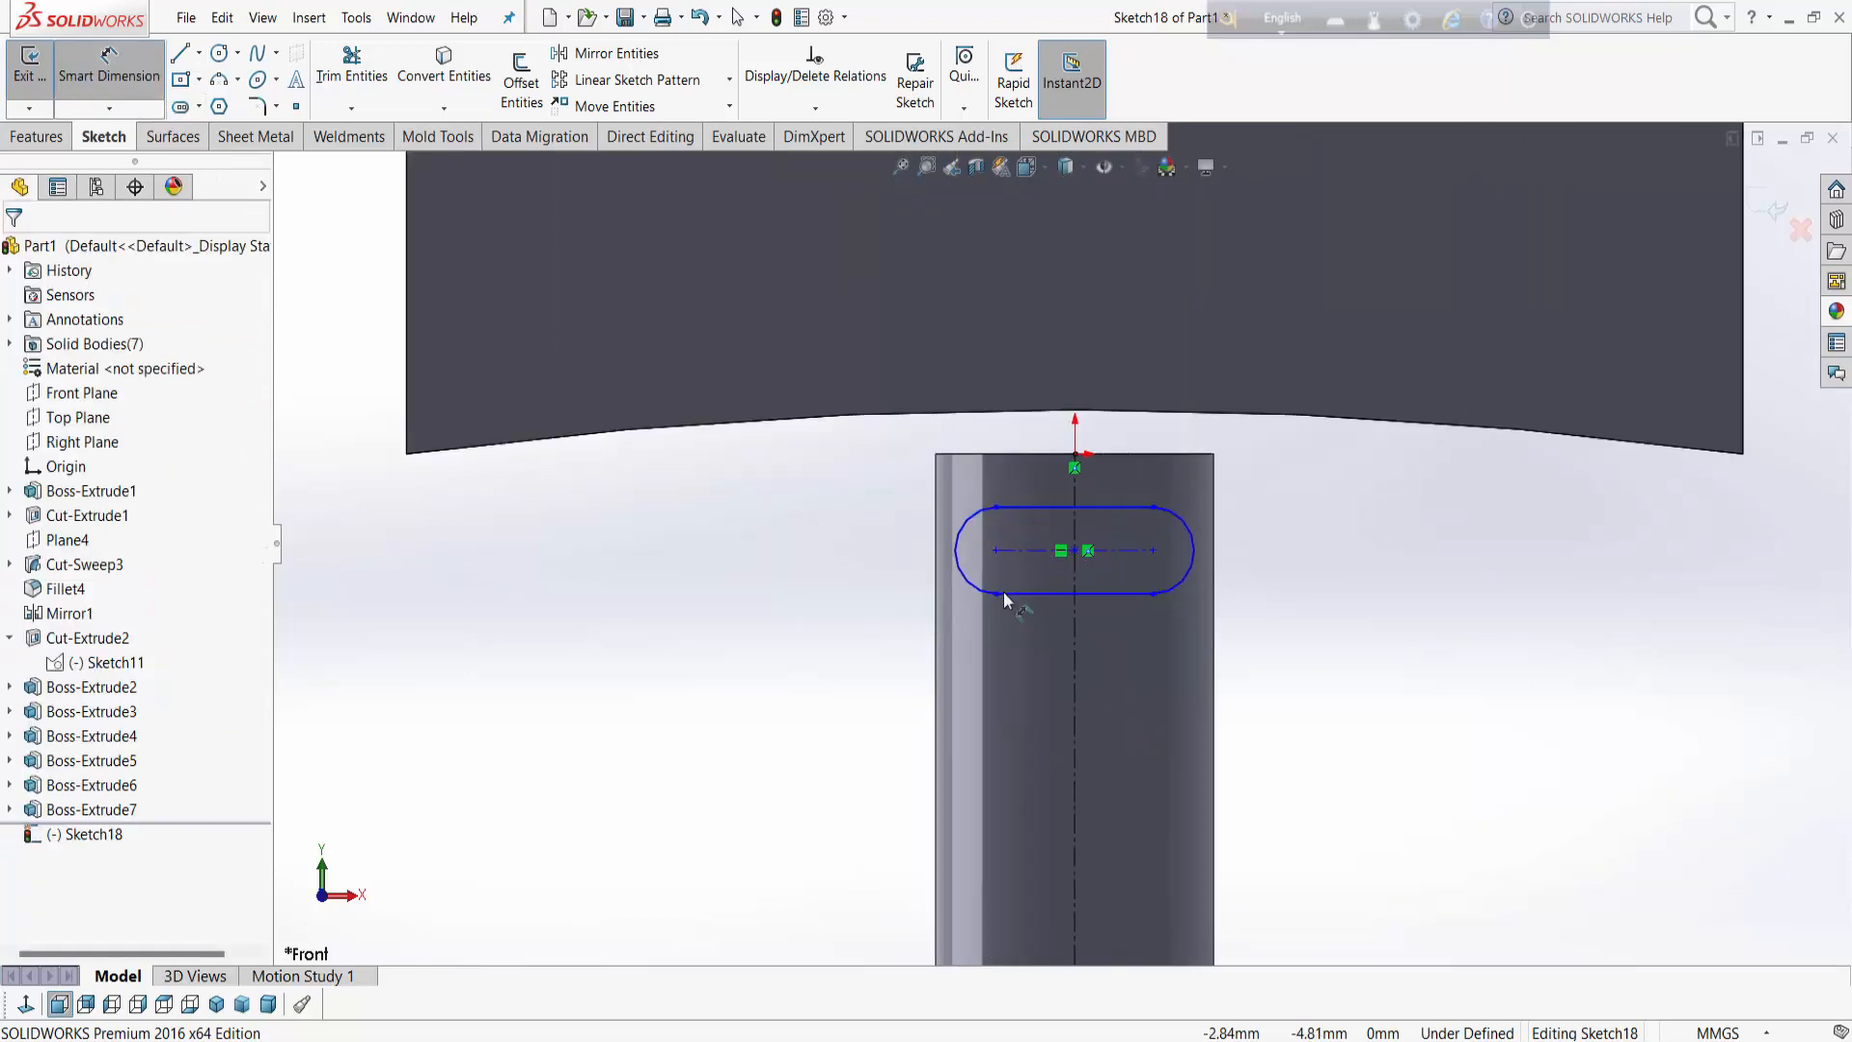
click(955, 553)
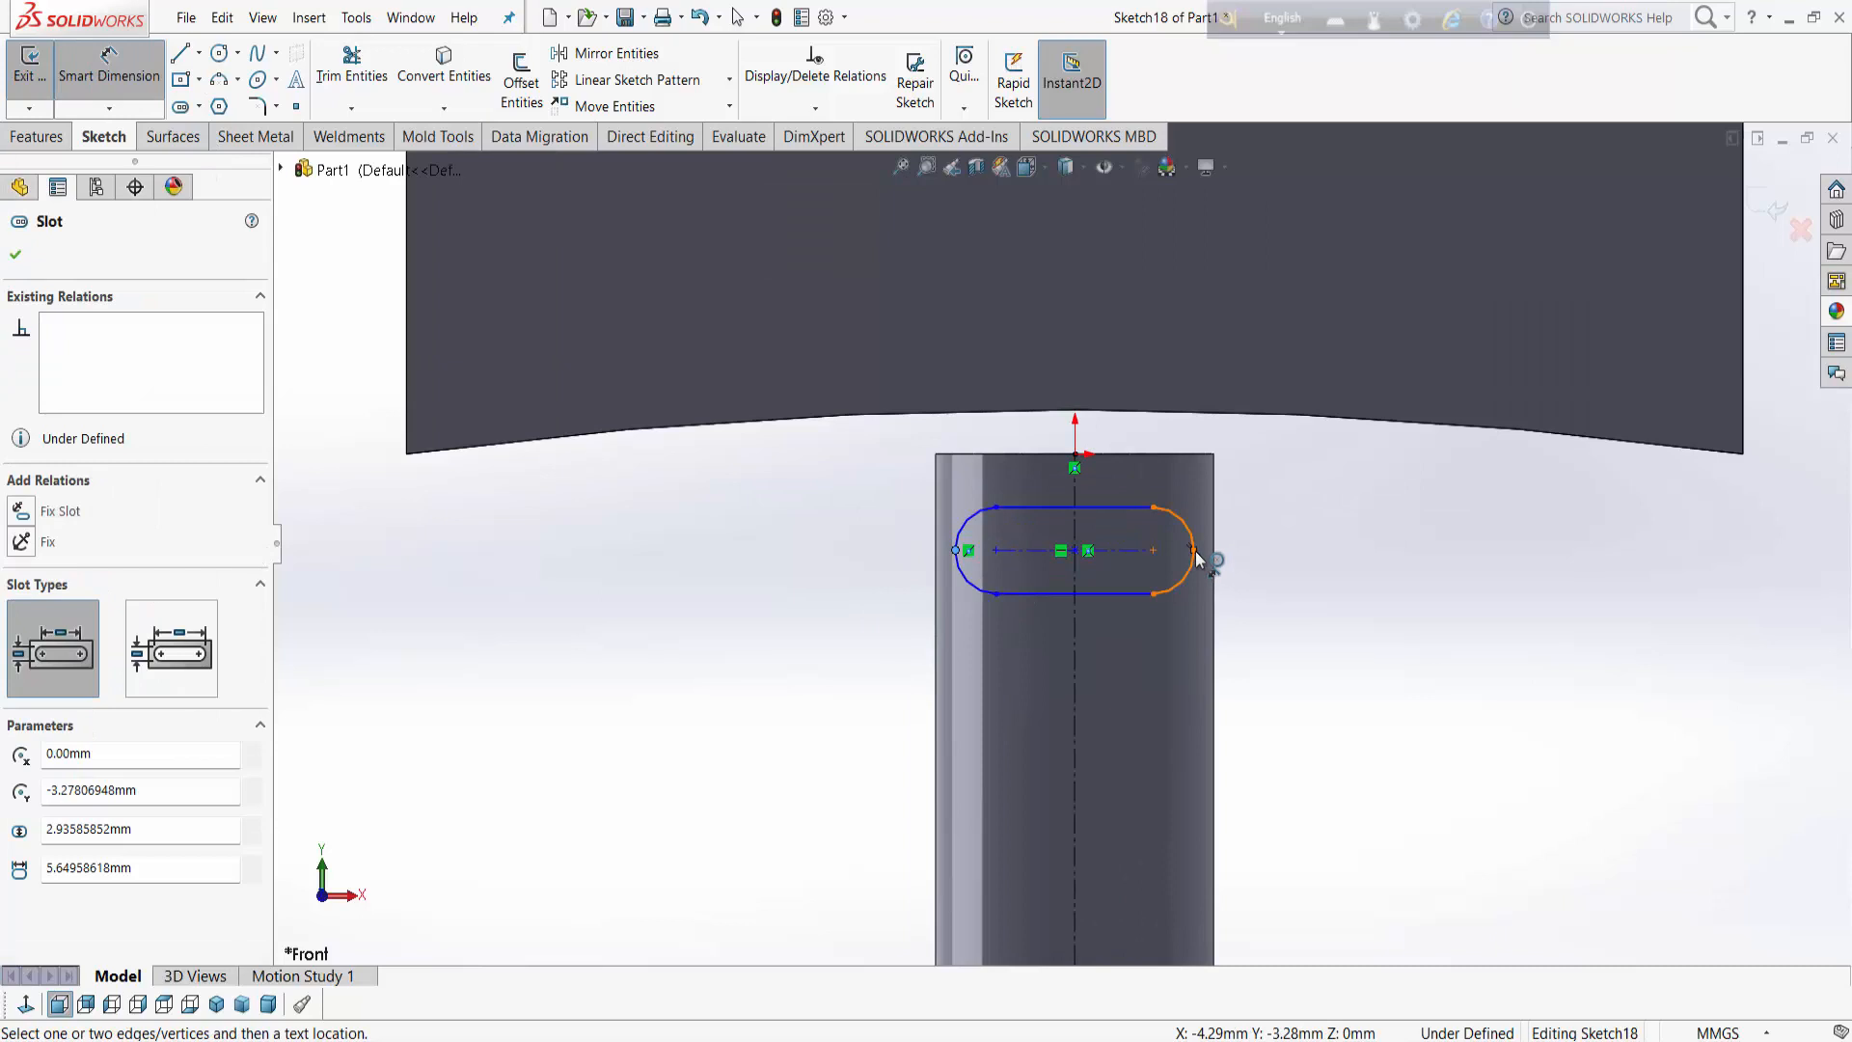
click(1195, 560)
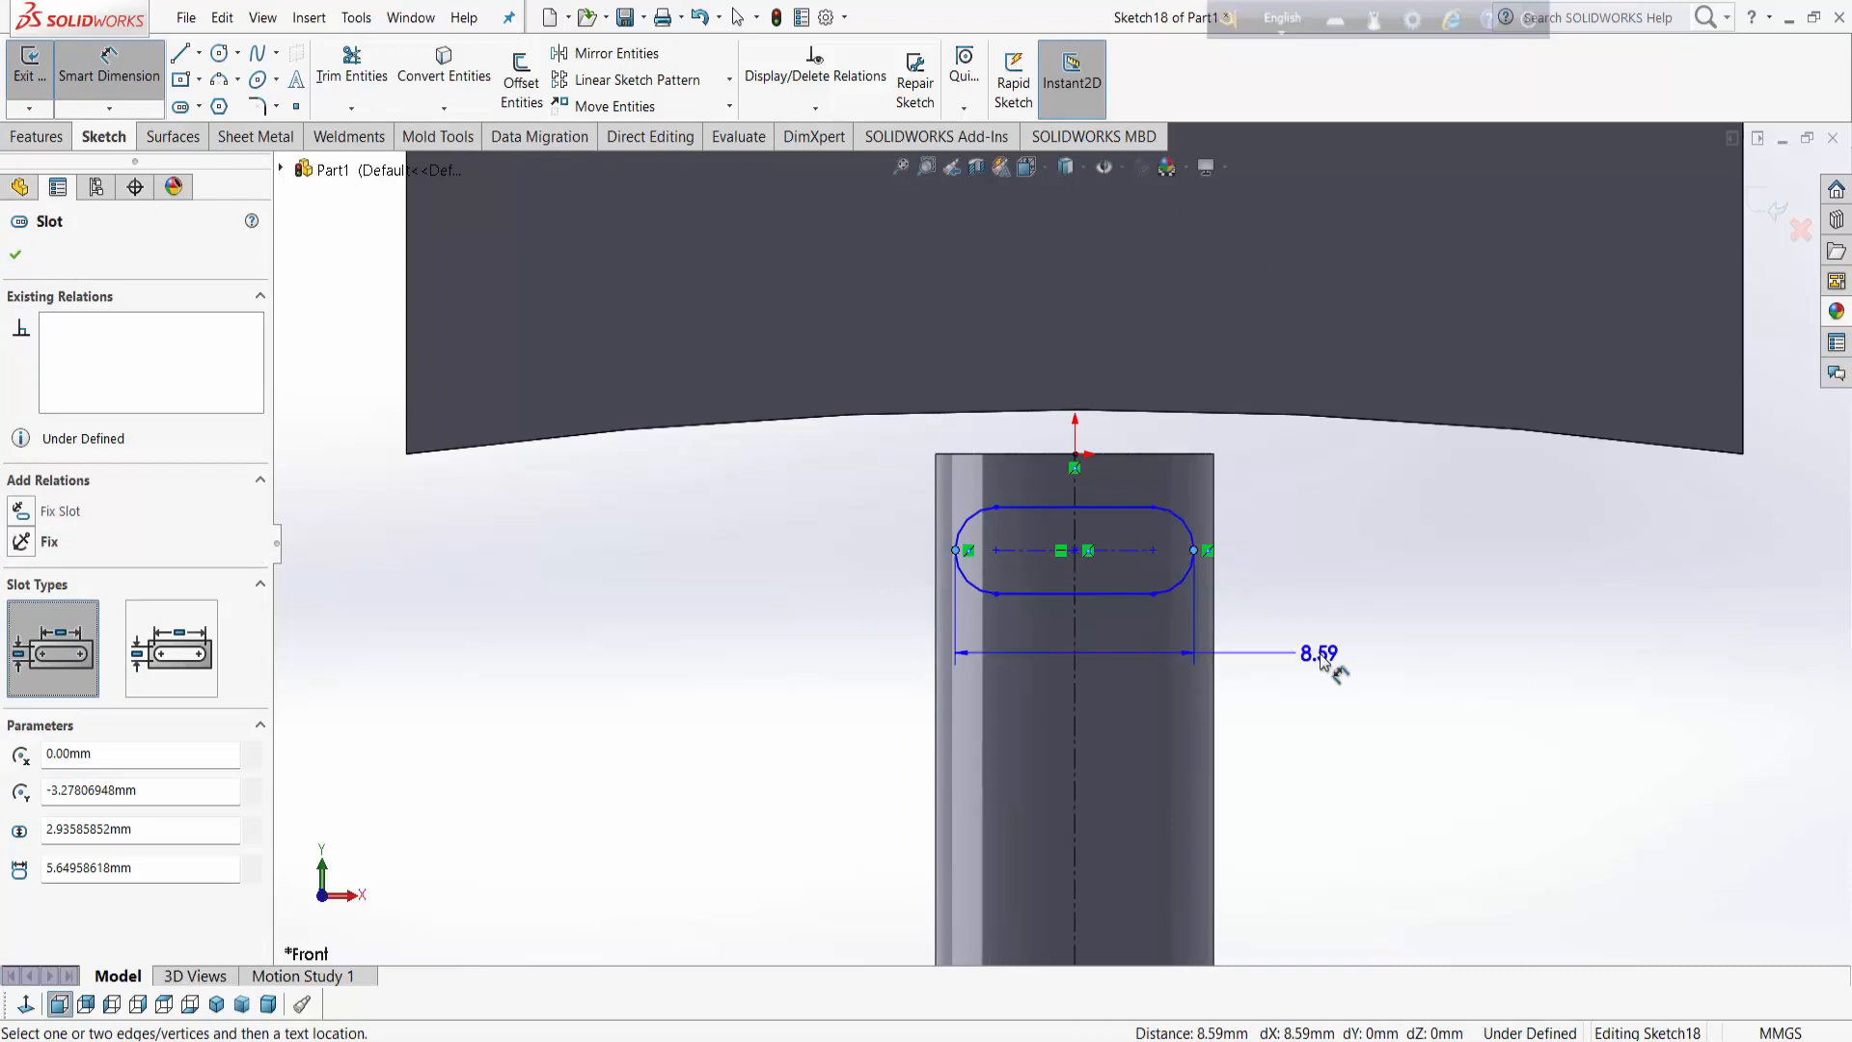
click(1321, 659)
key(Return)
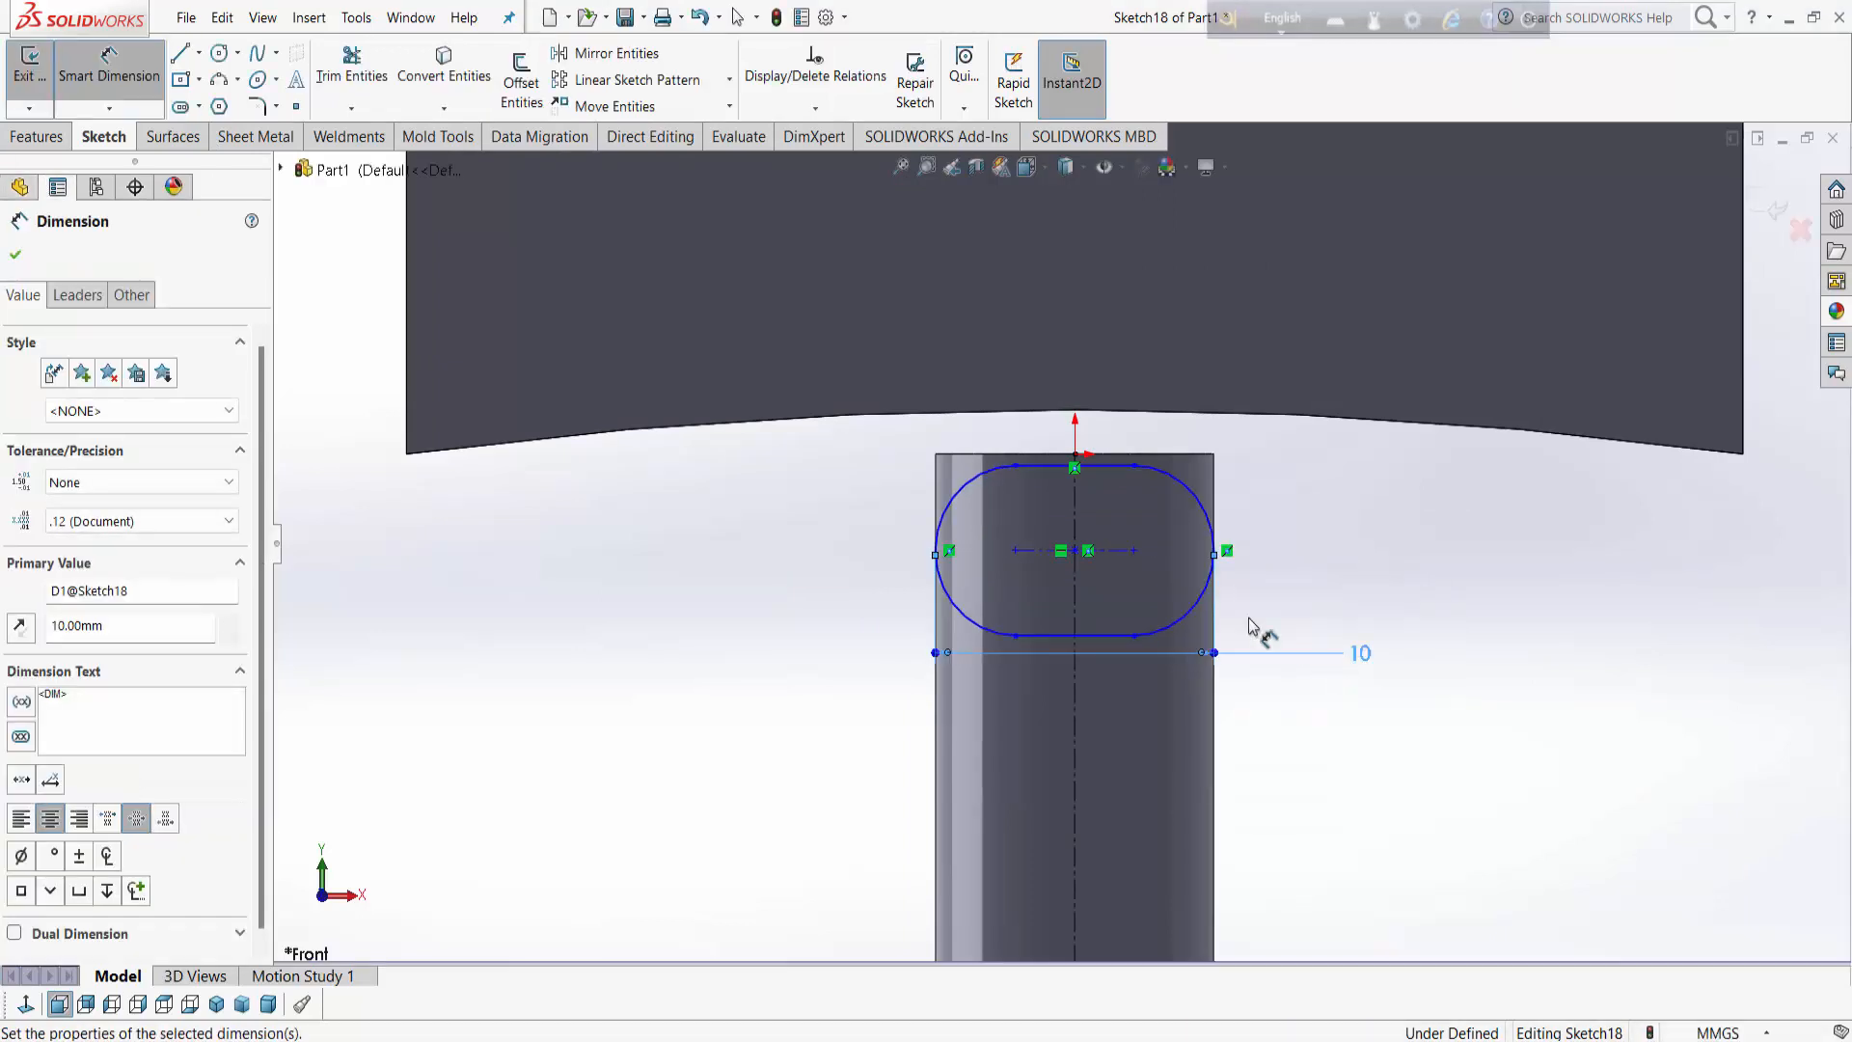
Step: Dimension the slot's width between its two straight edges to 4 mm
click(1108, 469)
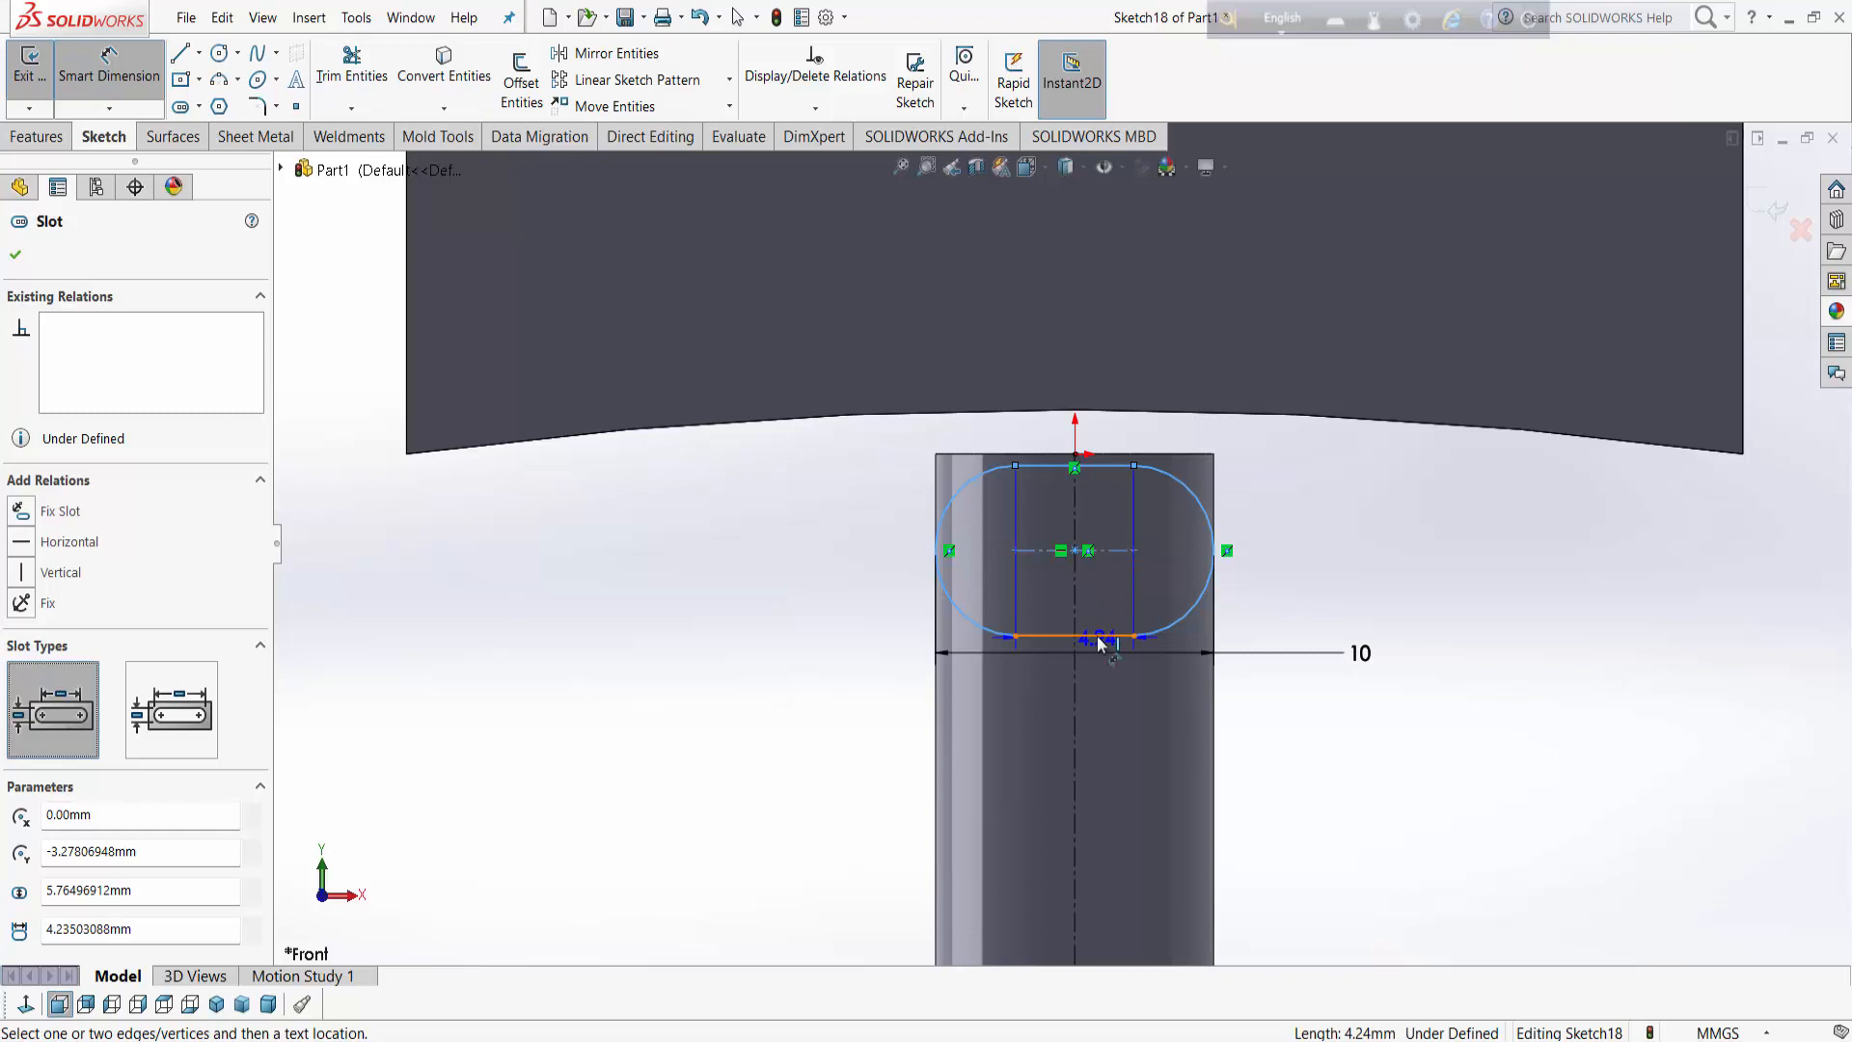
click(1096, 635)
click(1345, 562)
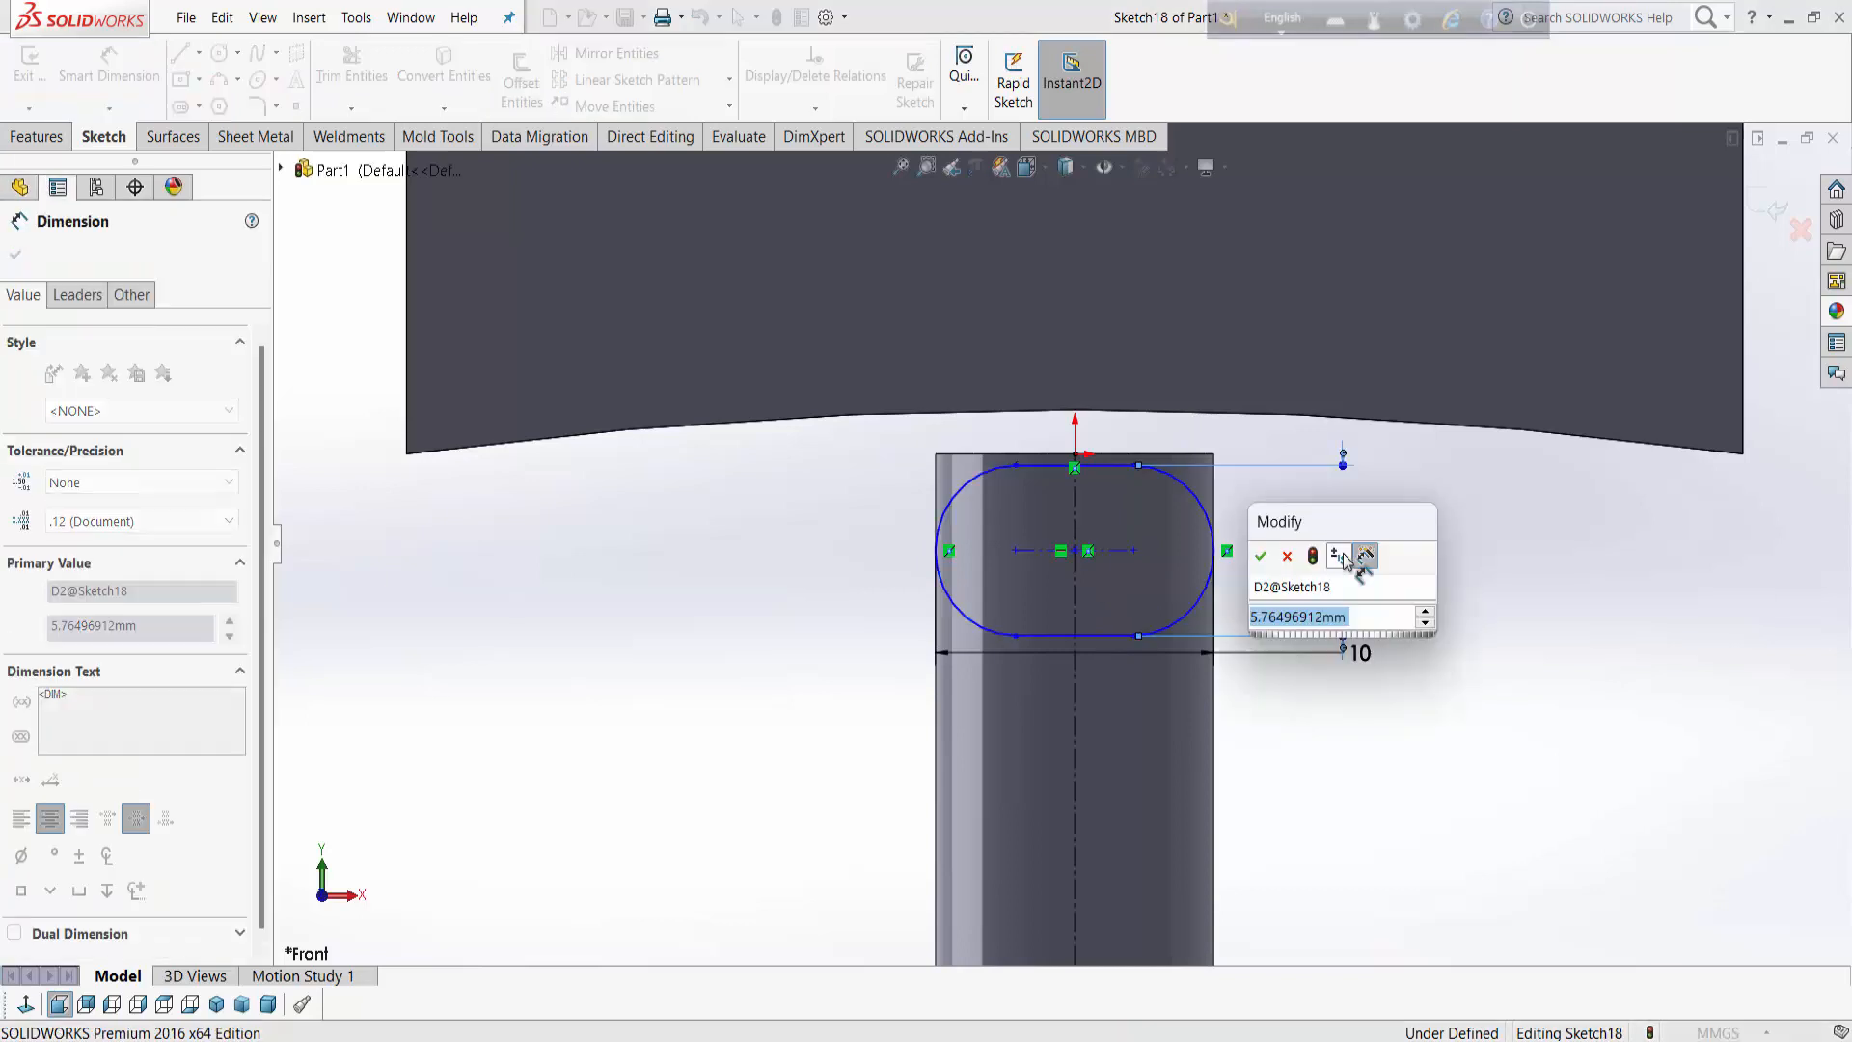
text(4)
key(Return)
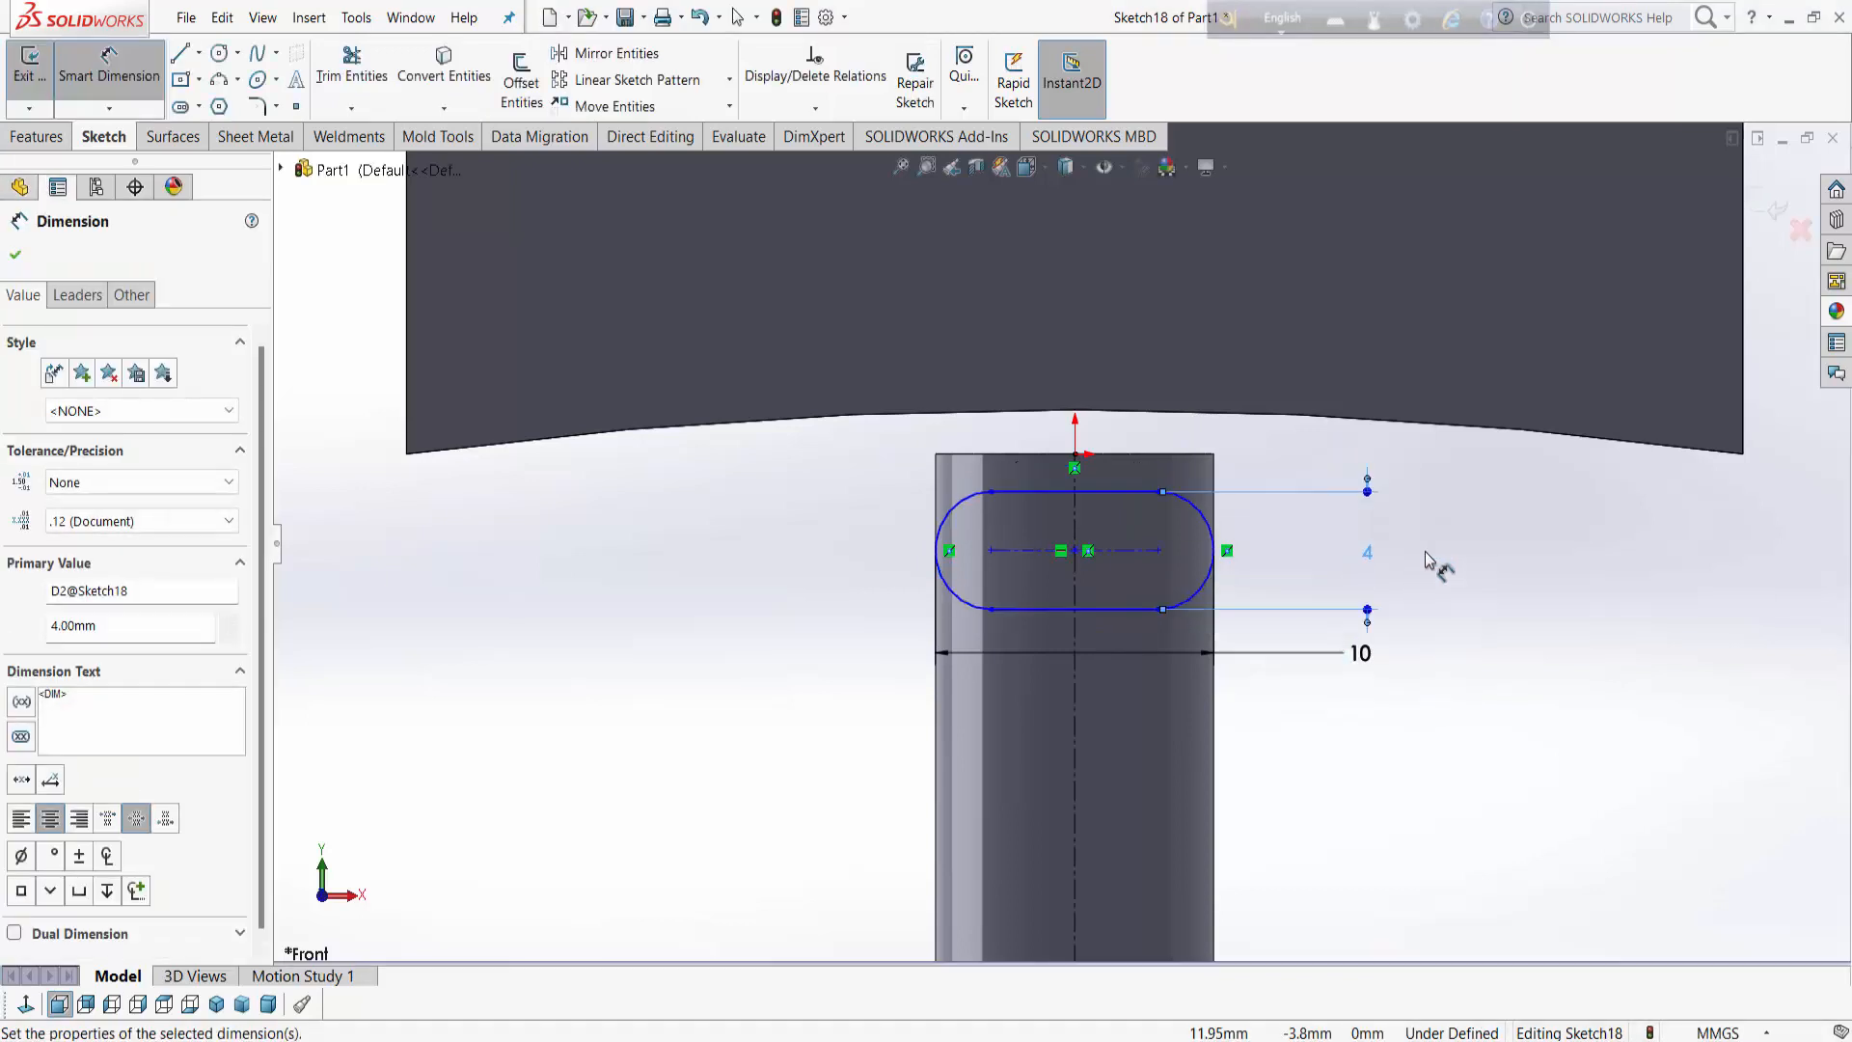
click(14, 256)
Step: Cut-extrude the slot profile 7 mm Blind from the sketch plane into the tube with a 5° draft
middle_drag(1311, 709, 1331, 453)
click(39, 136)
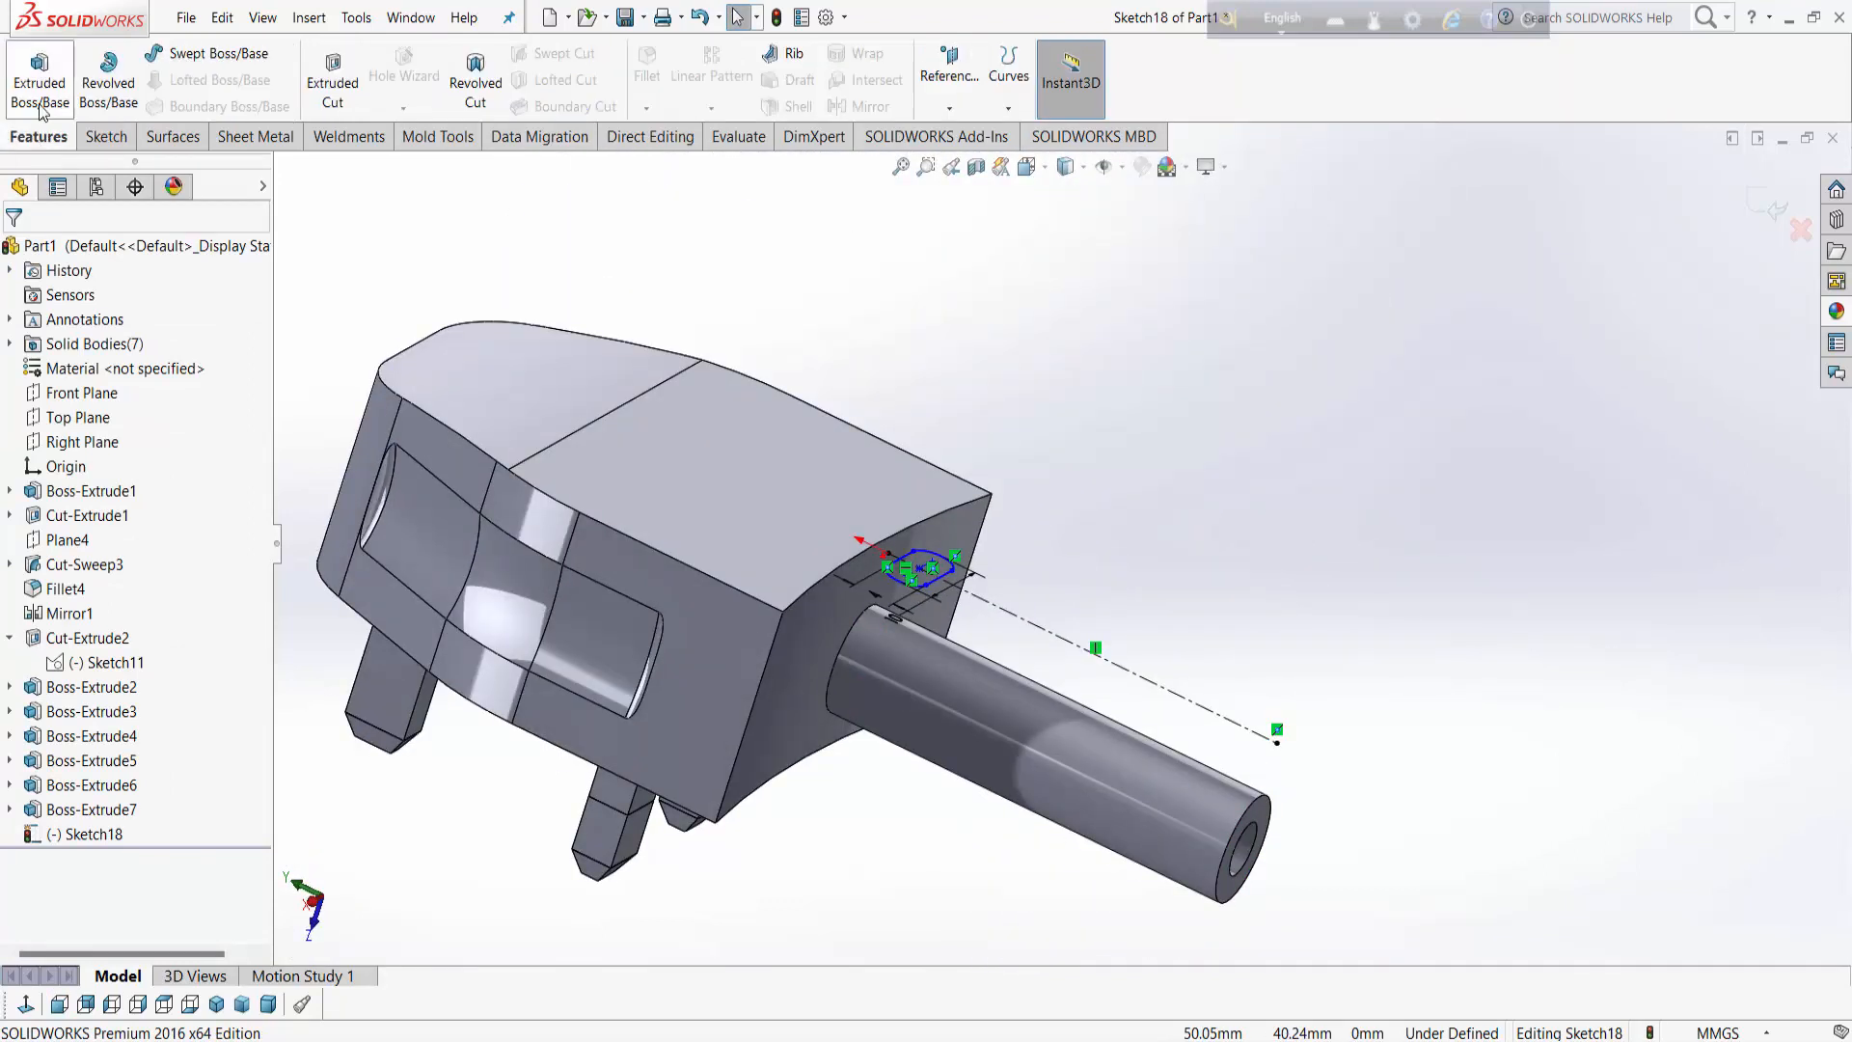
click(332, 77)
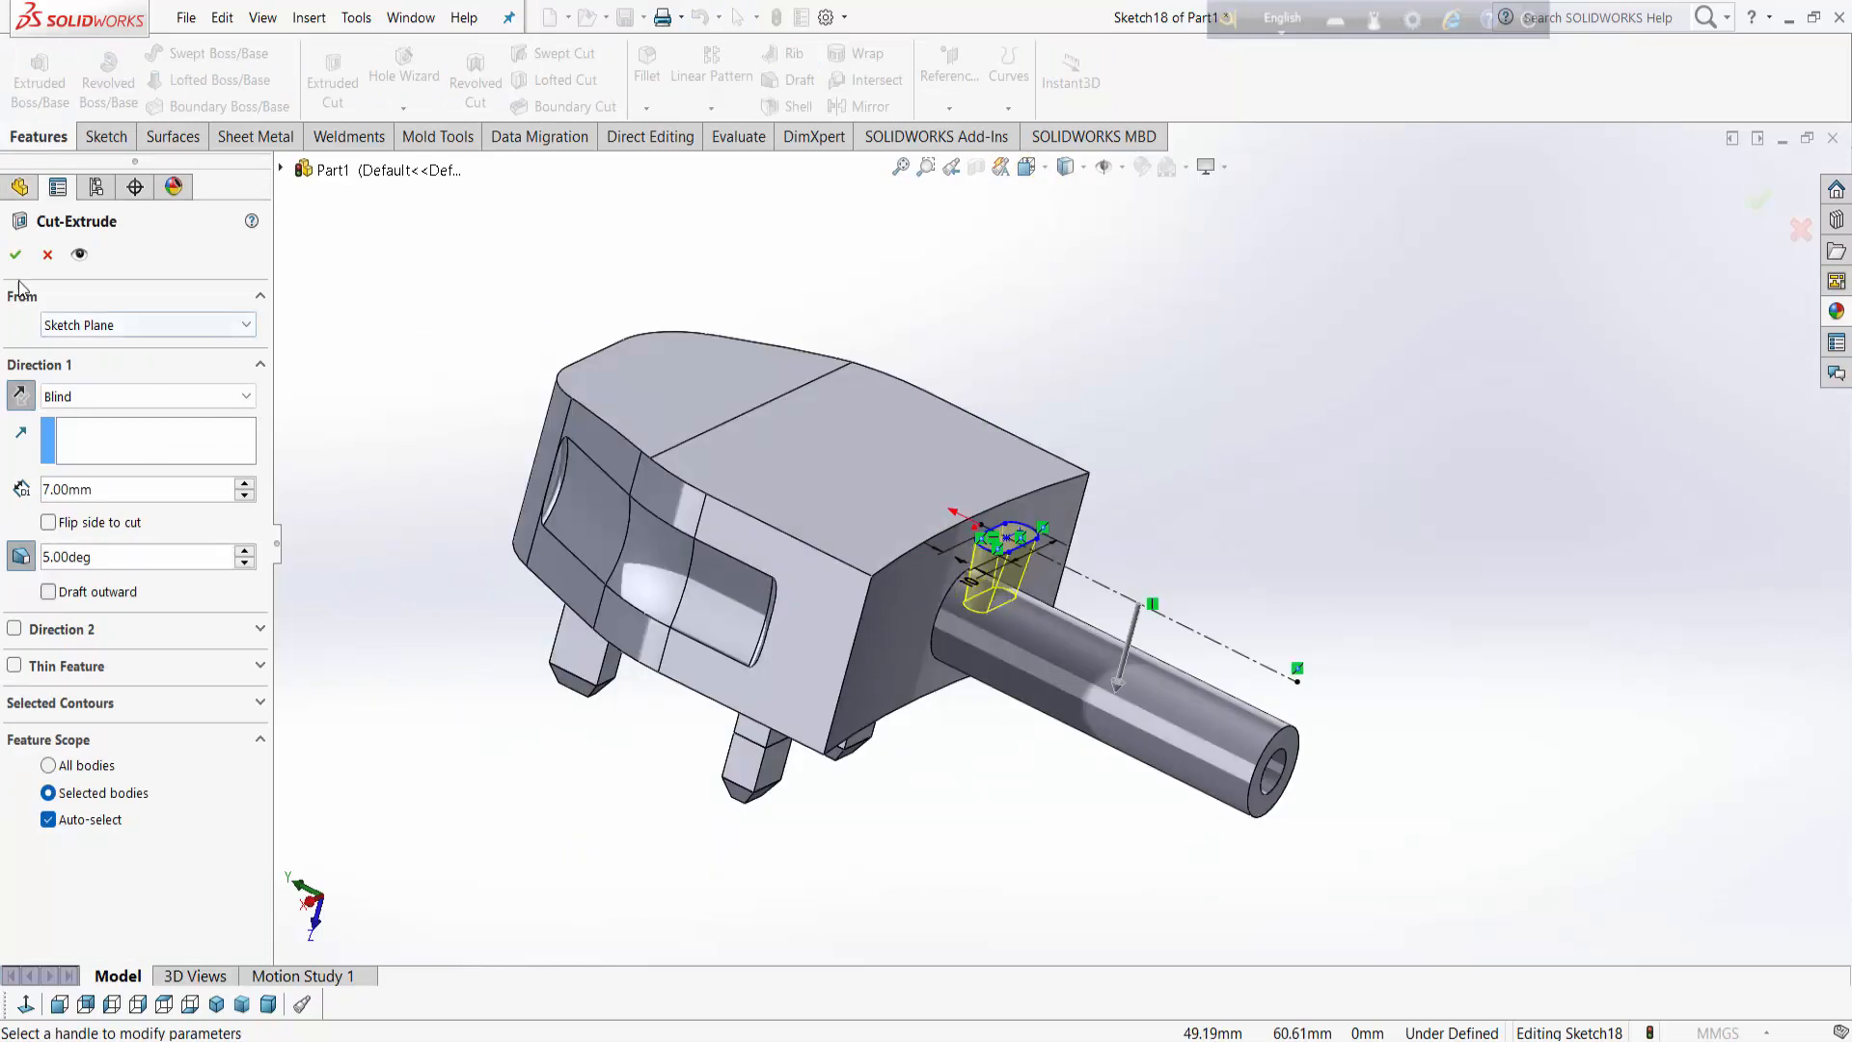
key(Return)
middle_drag(1061, 730, 1426, 632)
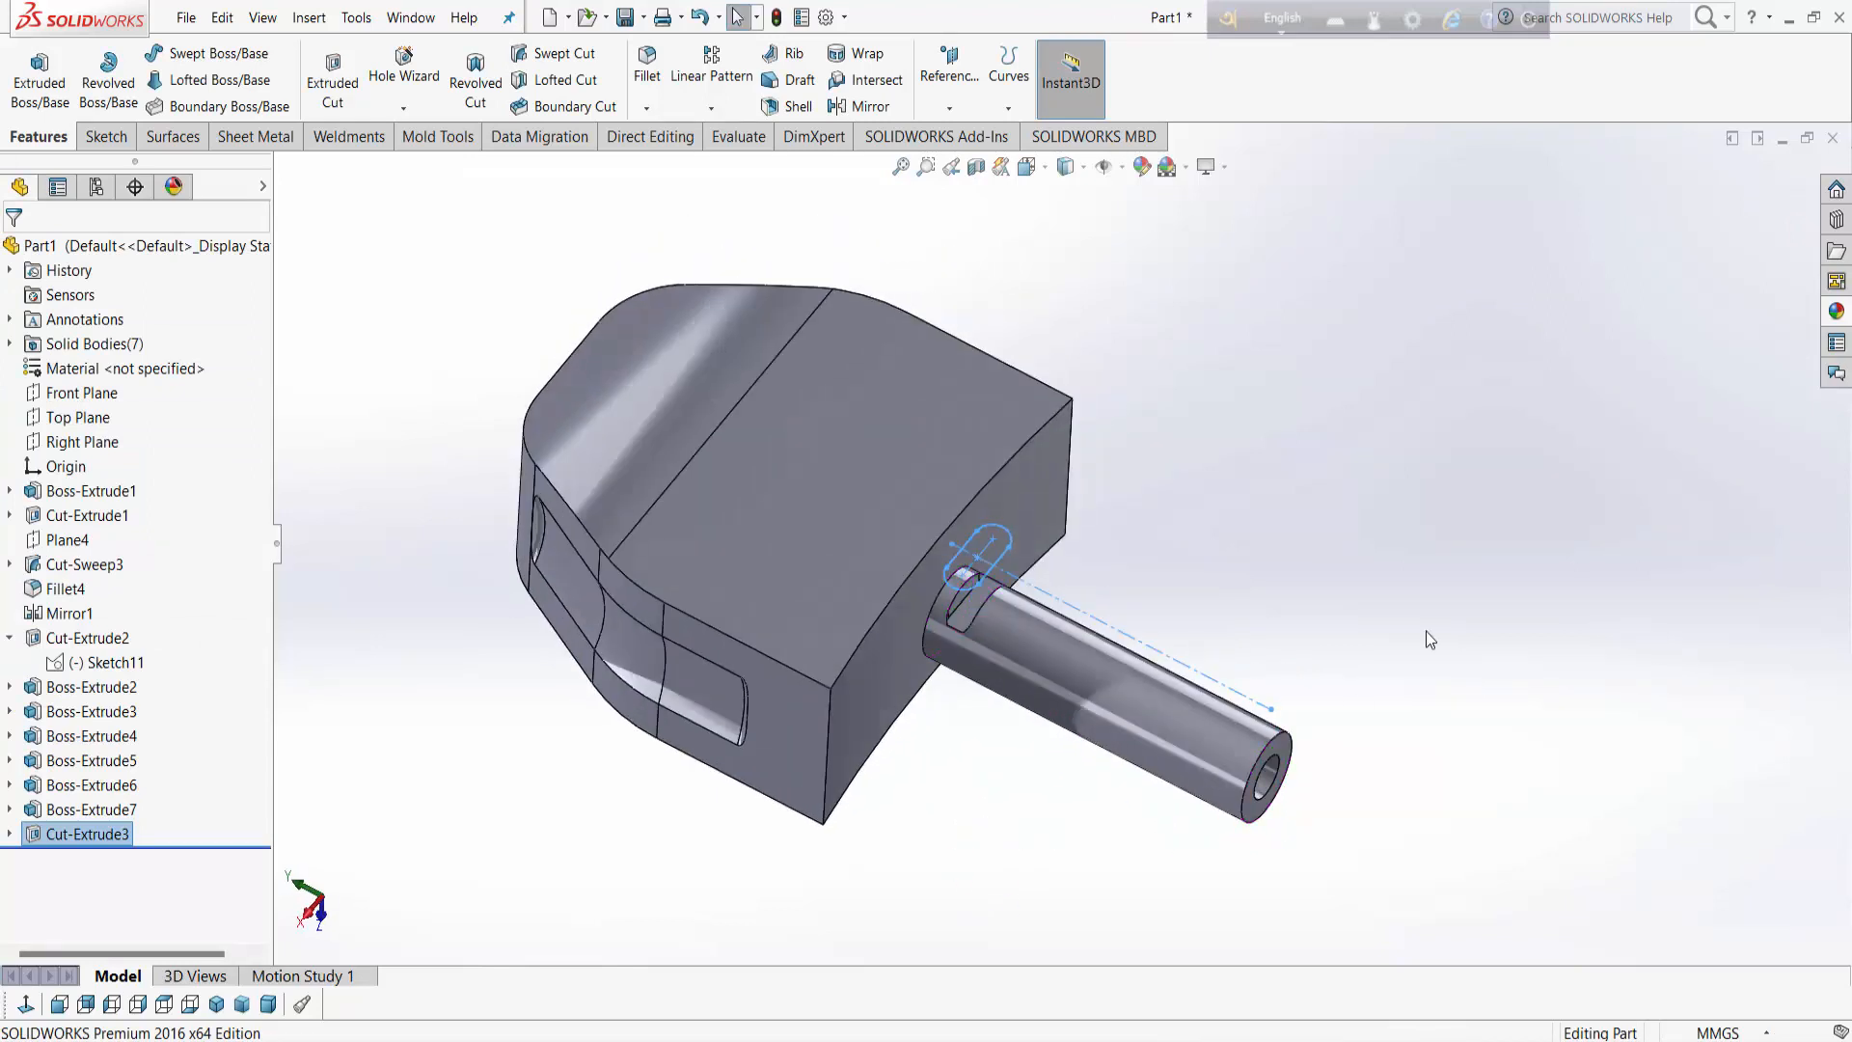
click(1425, 633)
Step: Create a reference axis through the cylindrical bore face of the tube
scroll(1048, 660, down, 5)
key(ctrl+7)
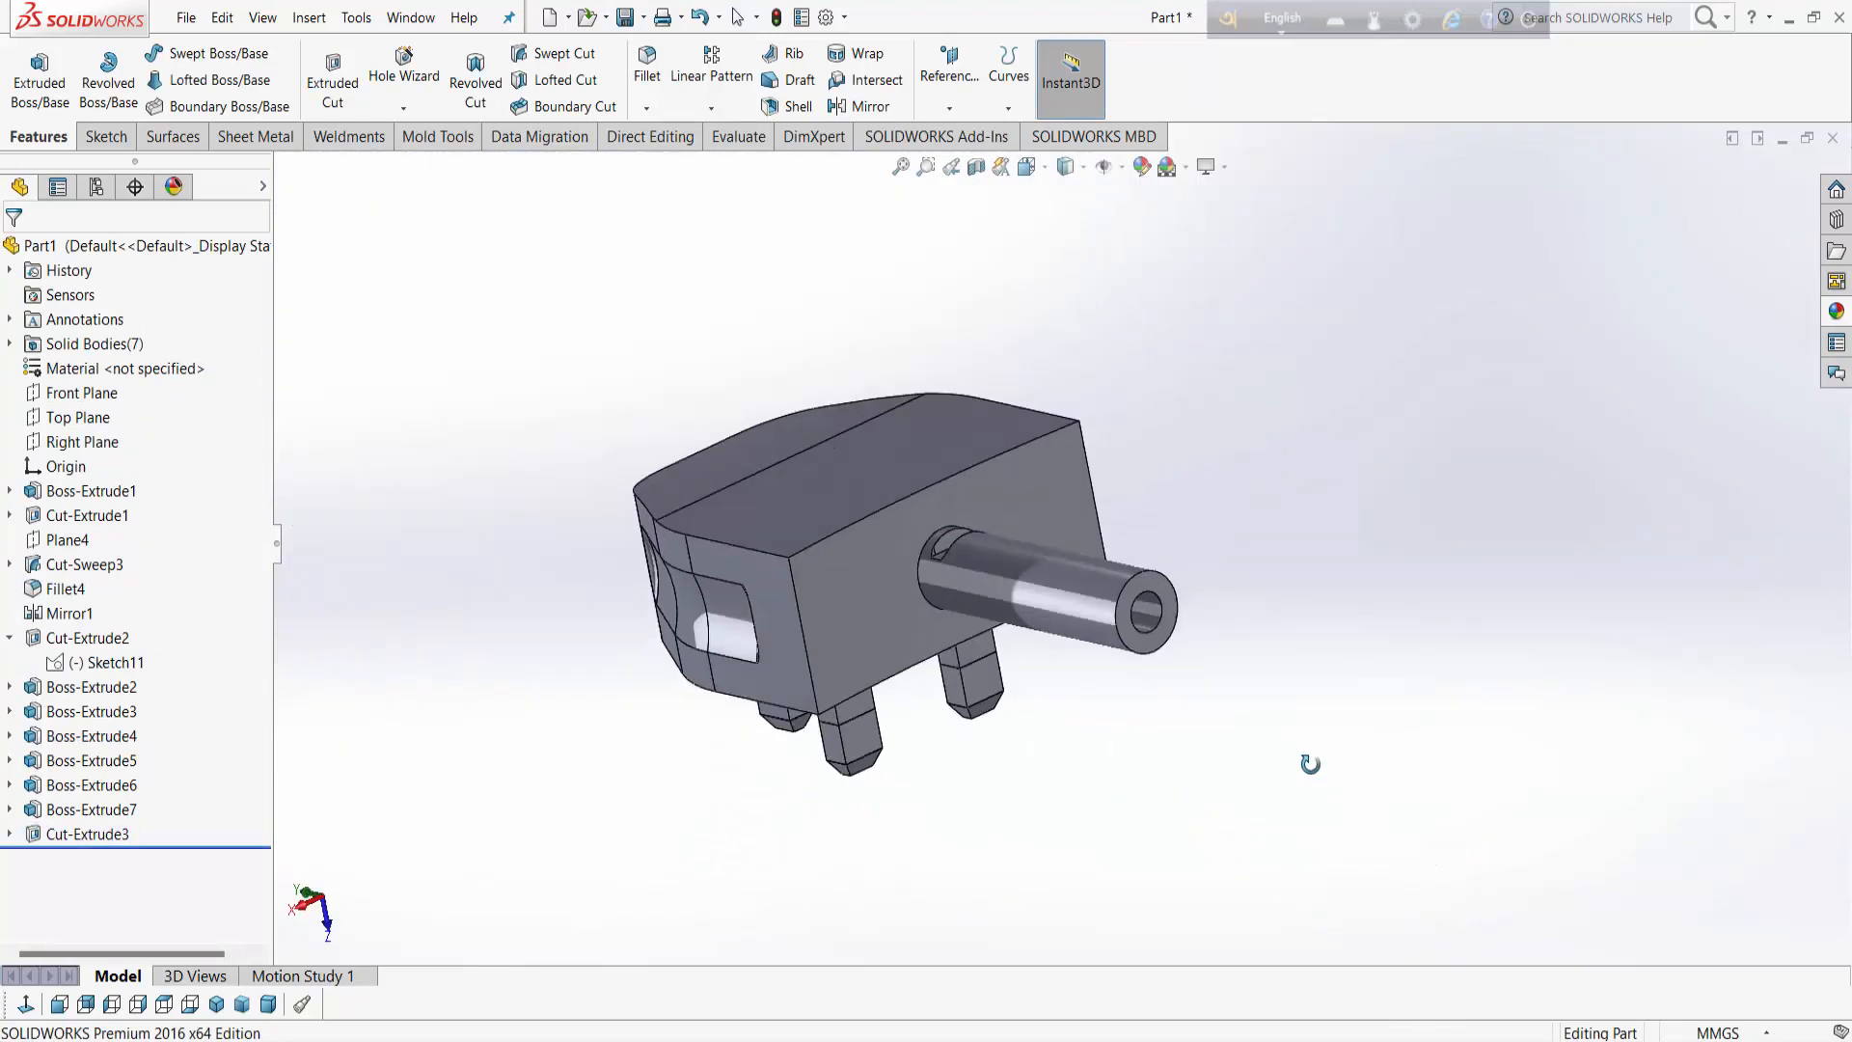
click(950, 108)
click(964, 157)
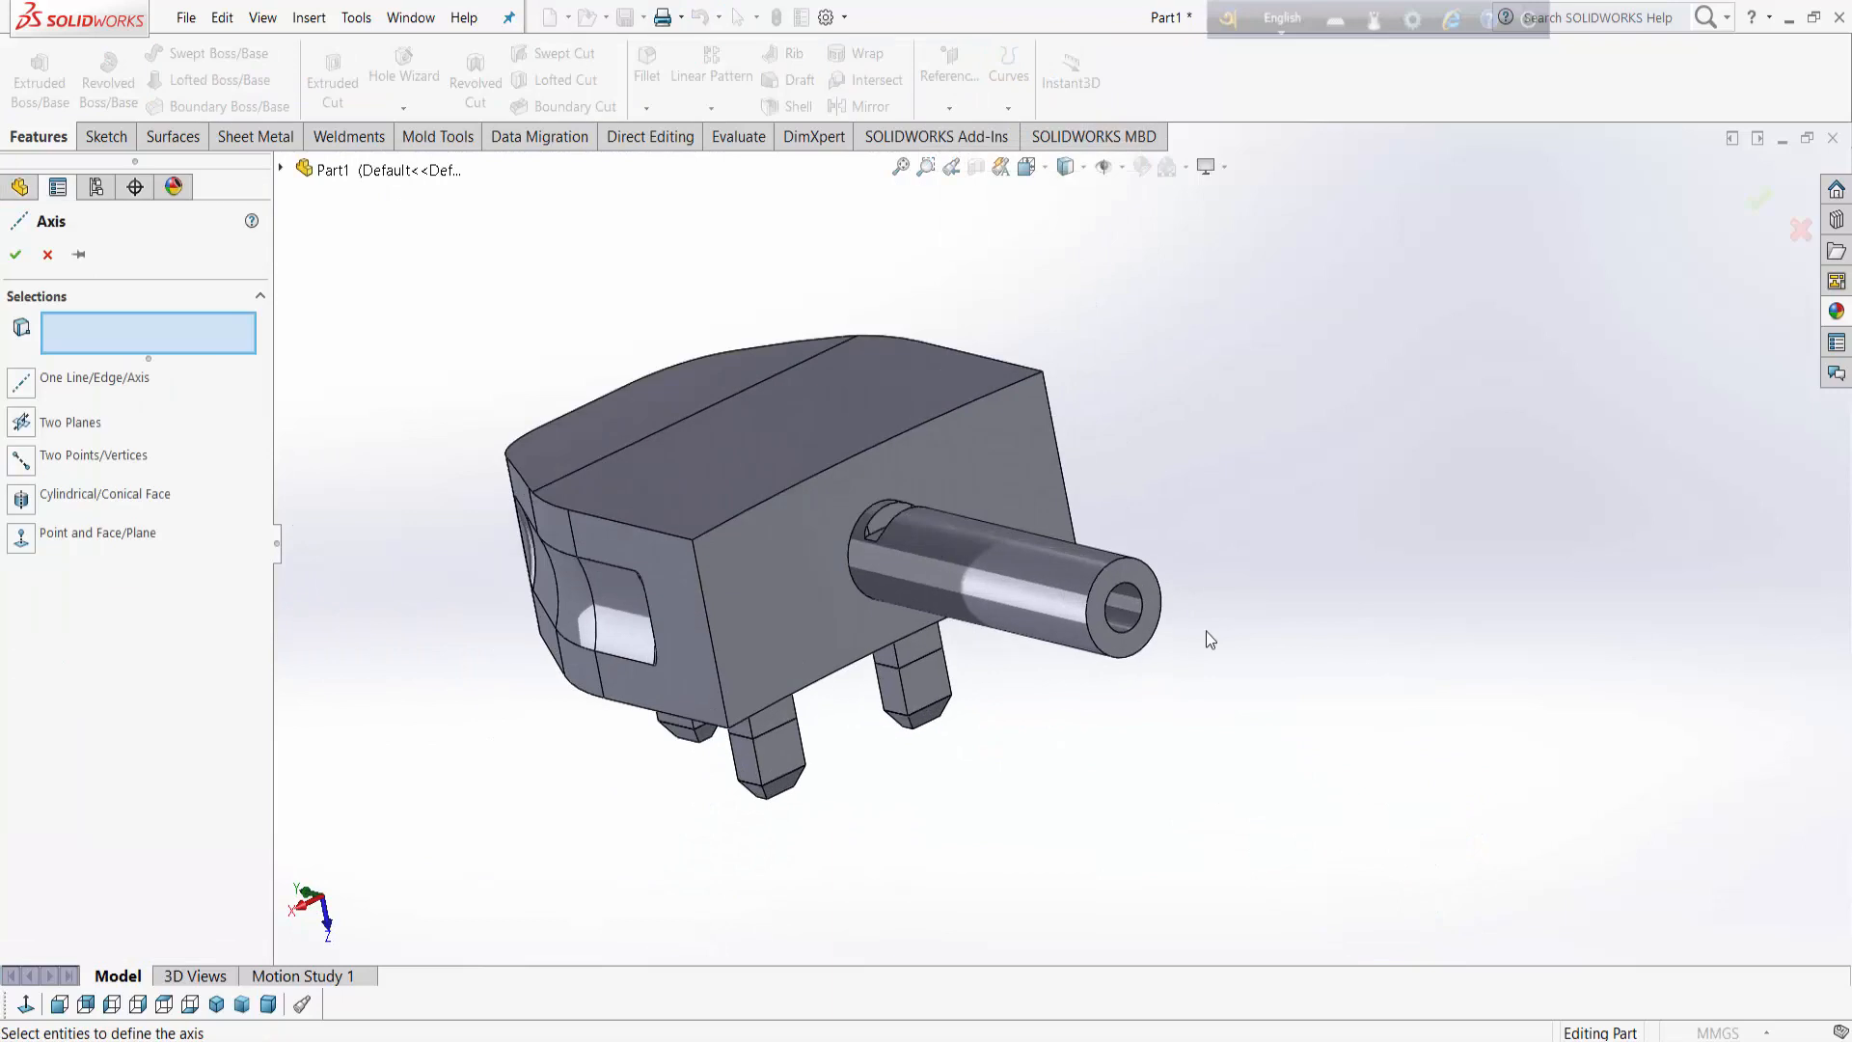
scroll(1206, 631, down, 3)
click(1061, 625)
scroll(1278, 704, up, 3)
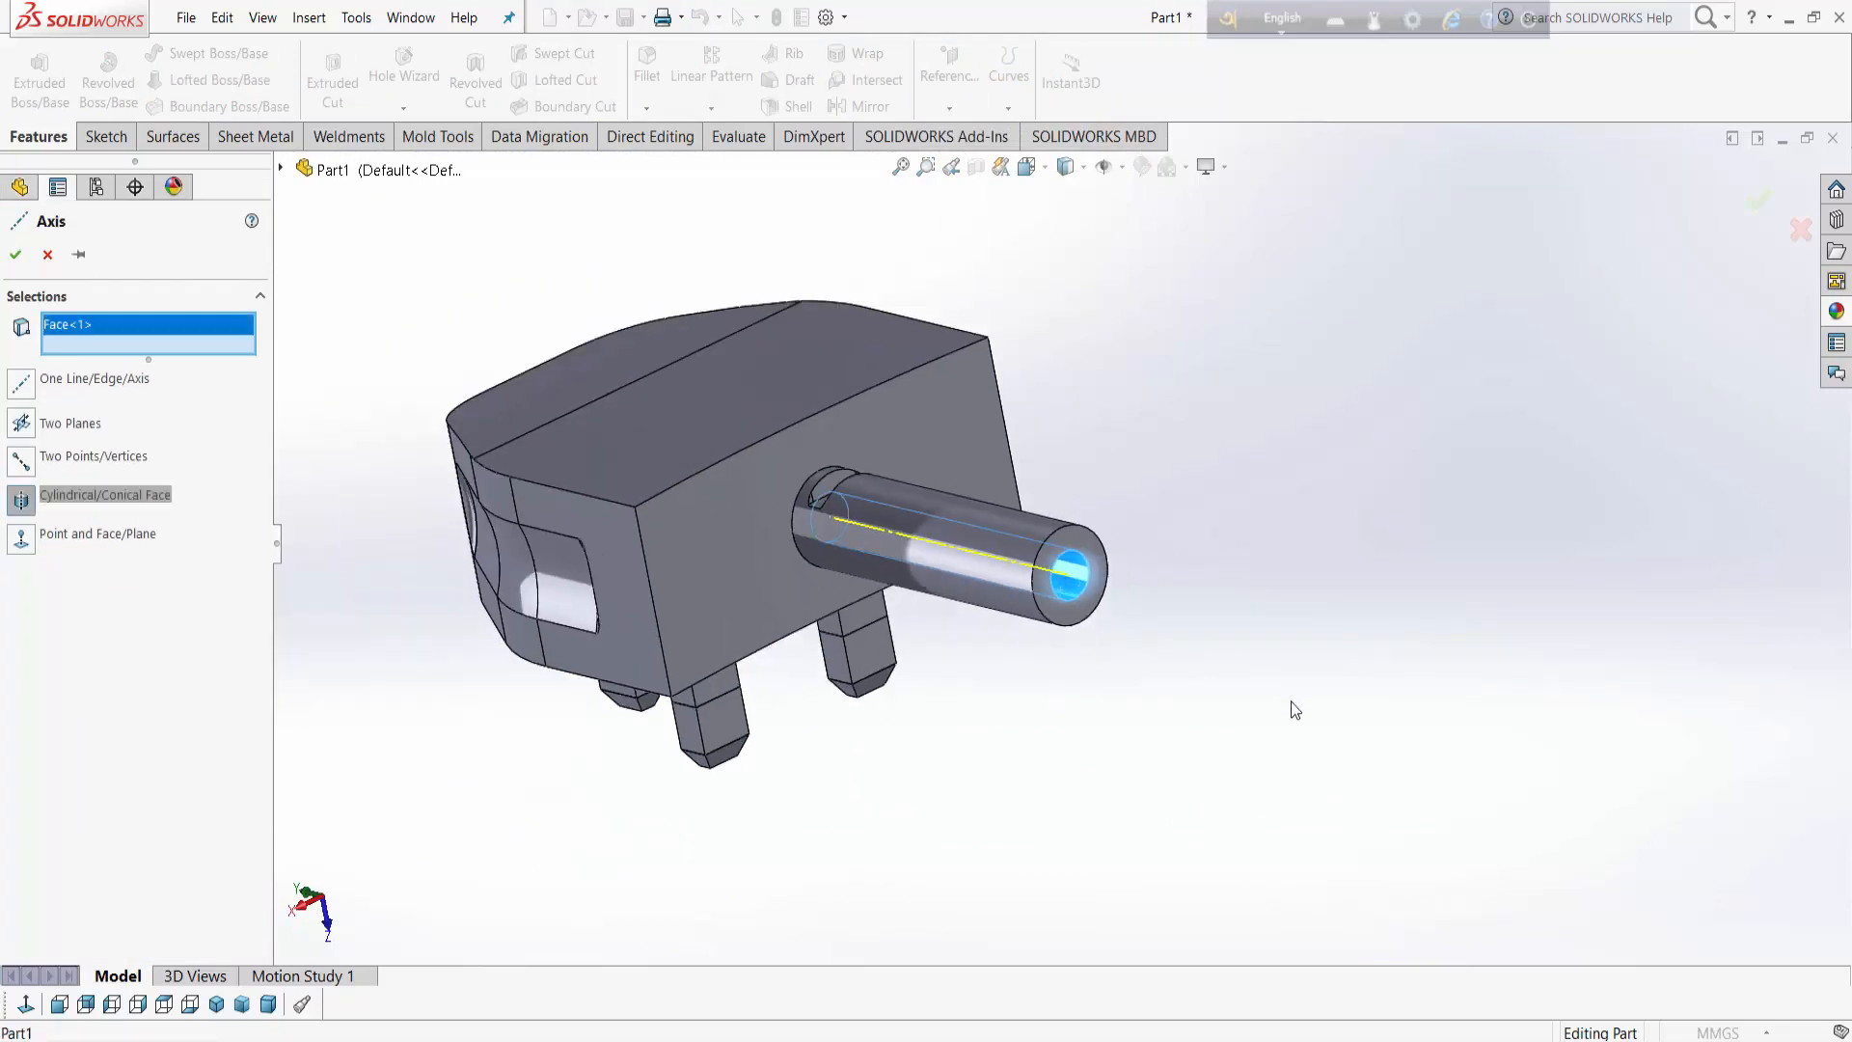
middle_drag(1293, 707, 1608, 576)
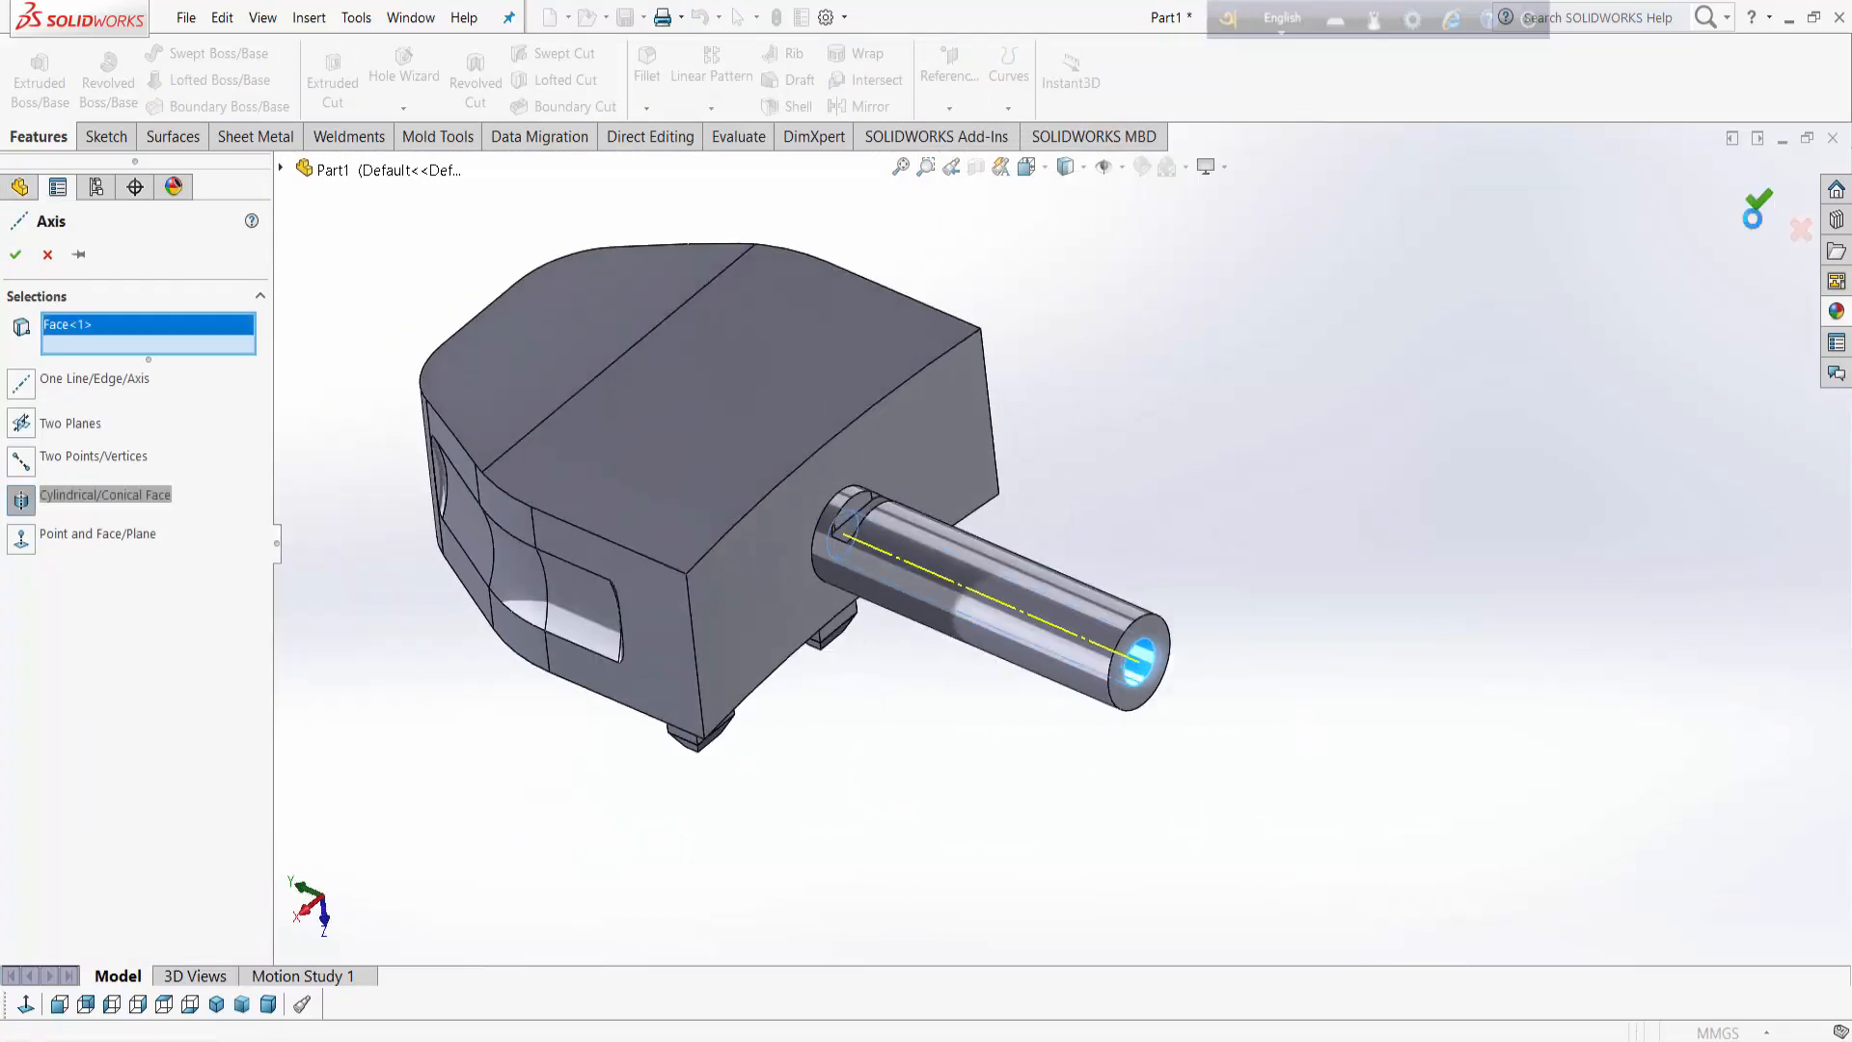
key(Return)
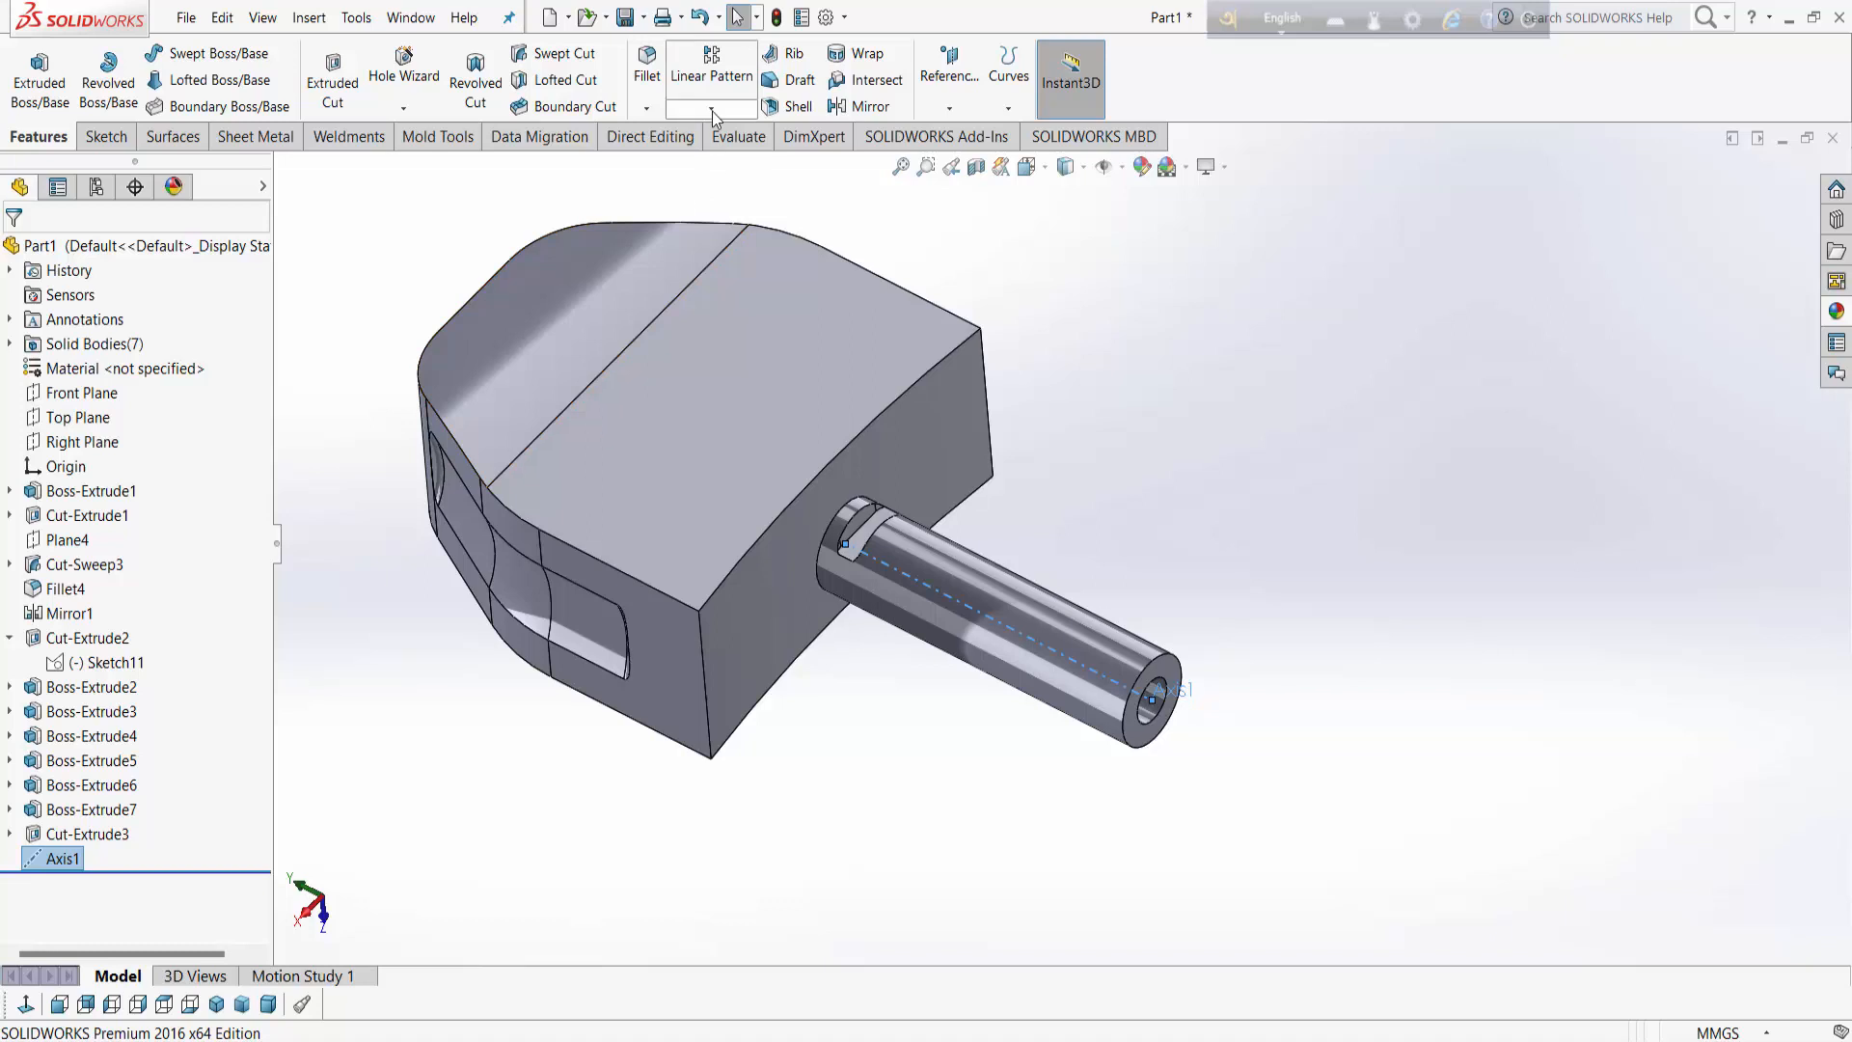
Step: Linear-pattern the slot cut along the tube axis with 5 mm spacing and 7 instances
click(712, 112)
click(737, 133)
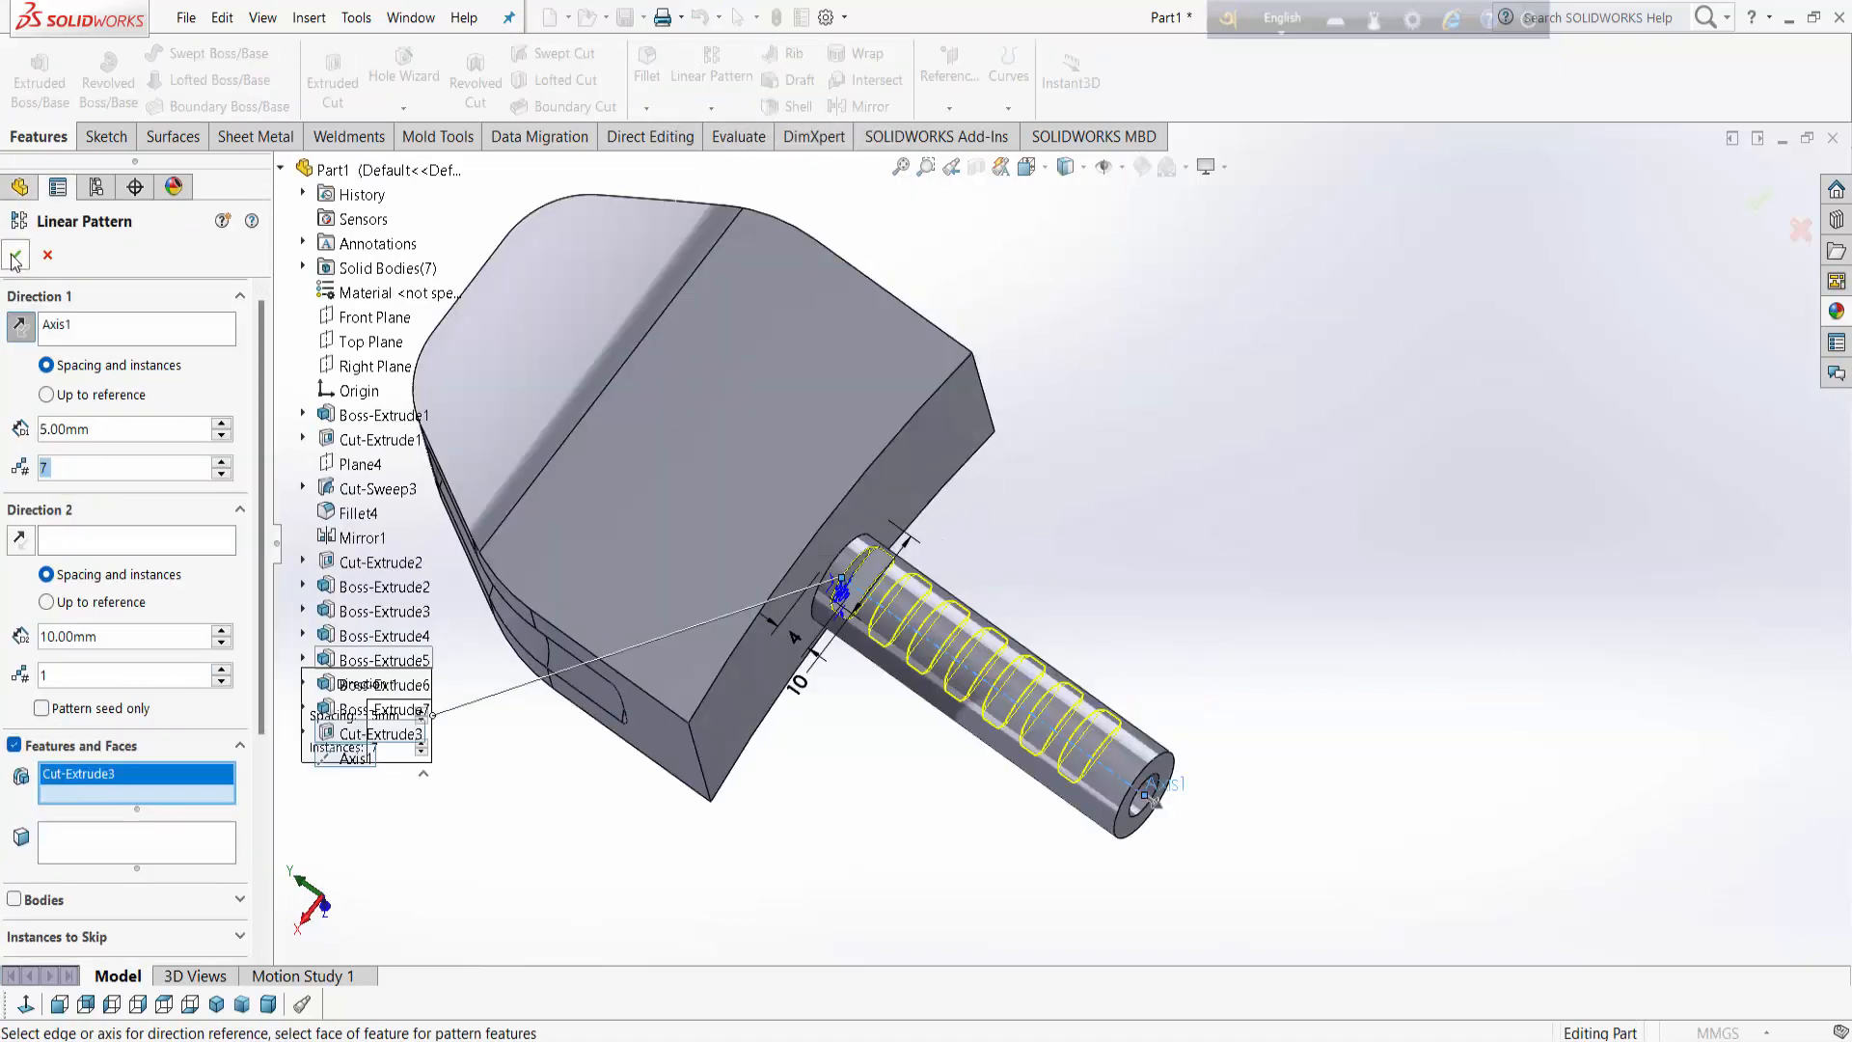
click(14, 257)
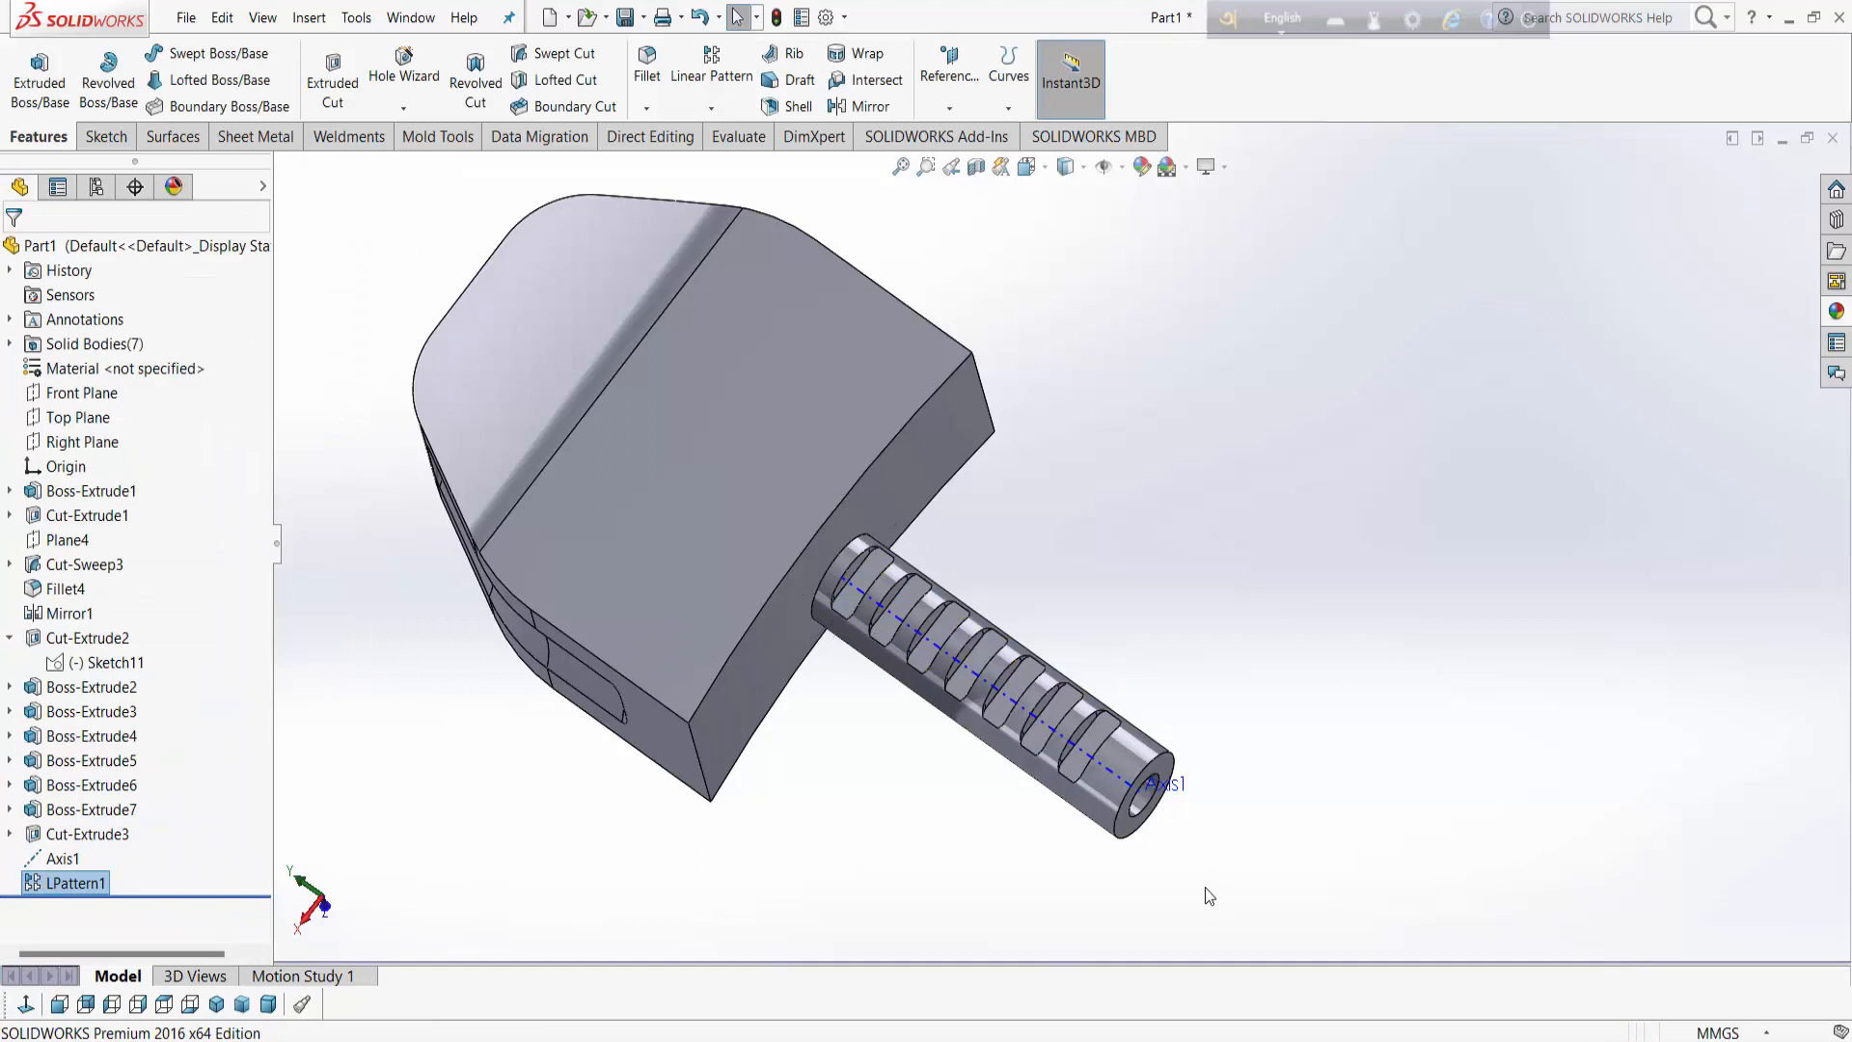
Step: Circular-pattern the row of slot cuts about the tube axis with 2 equally spaced instances over 360°
middle_drag(1212, 893, 1202, 670)
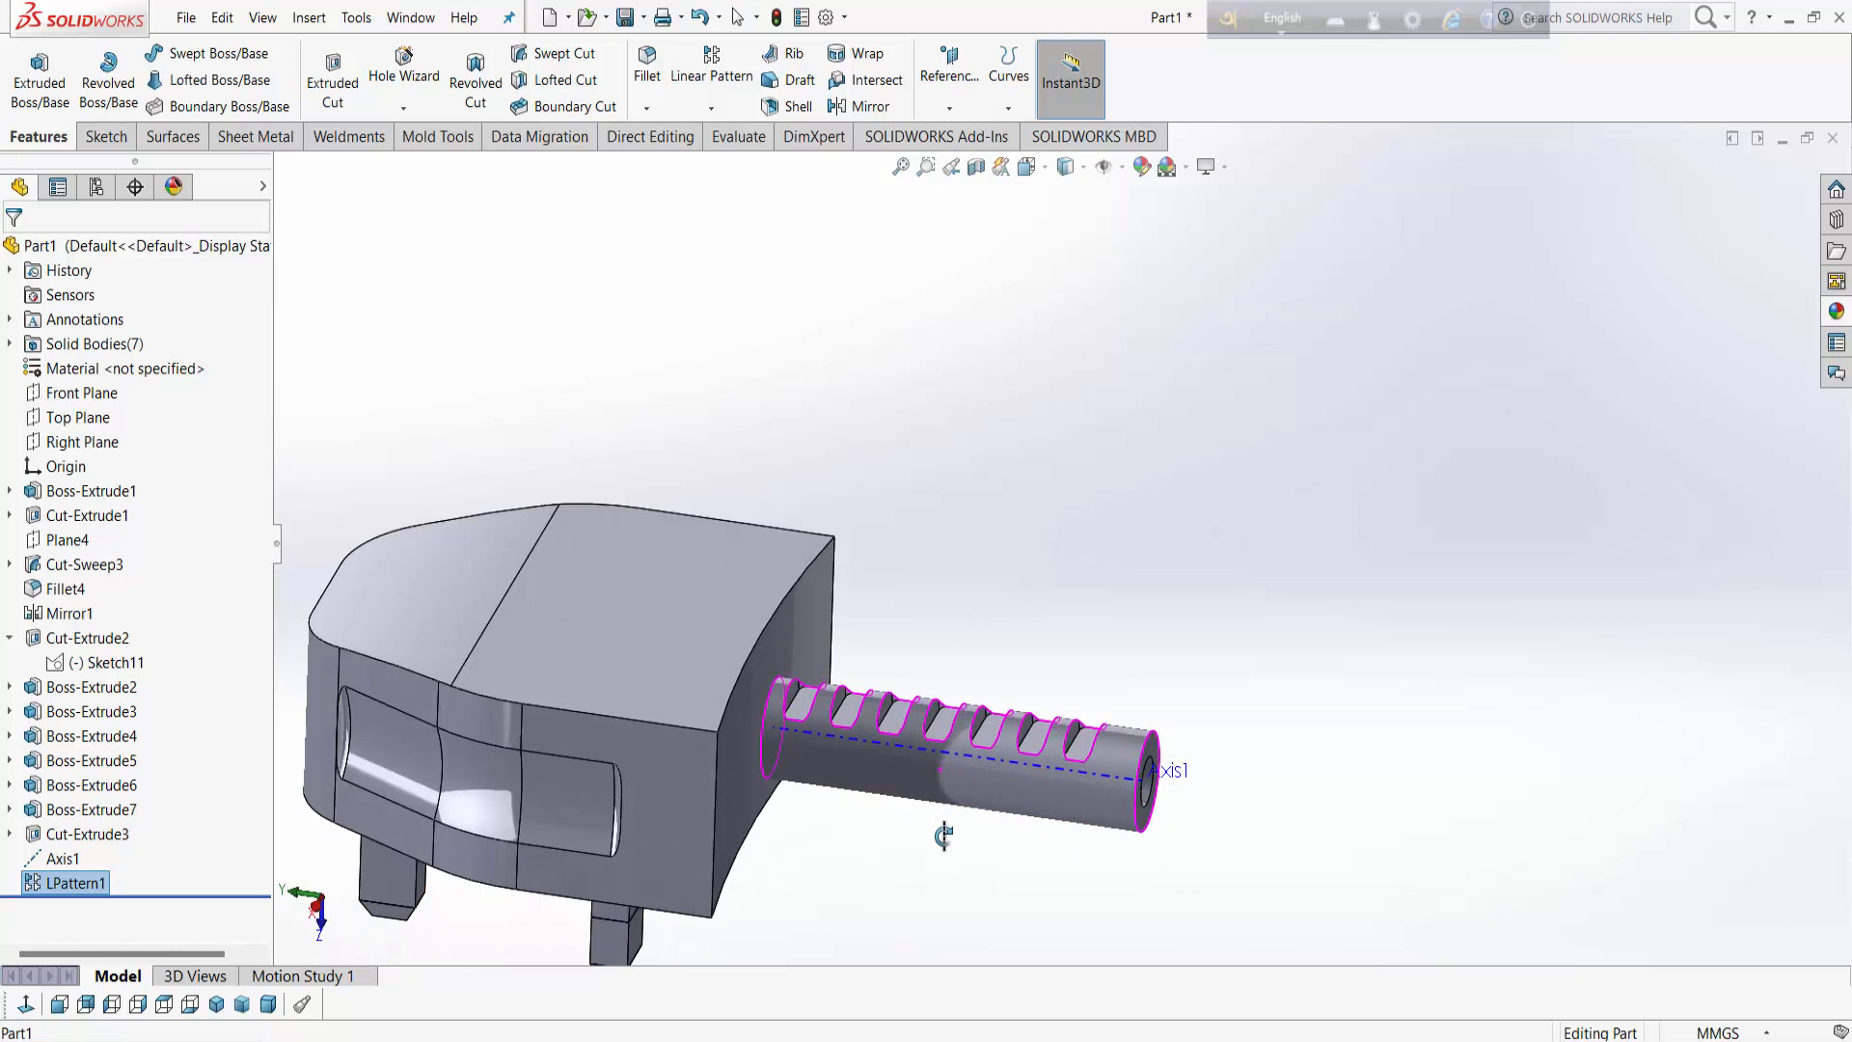
click(711, 107)
click(750, 160)
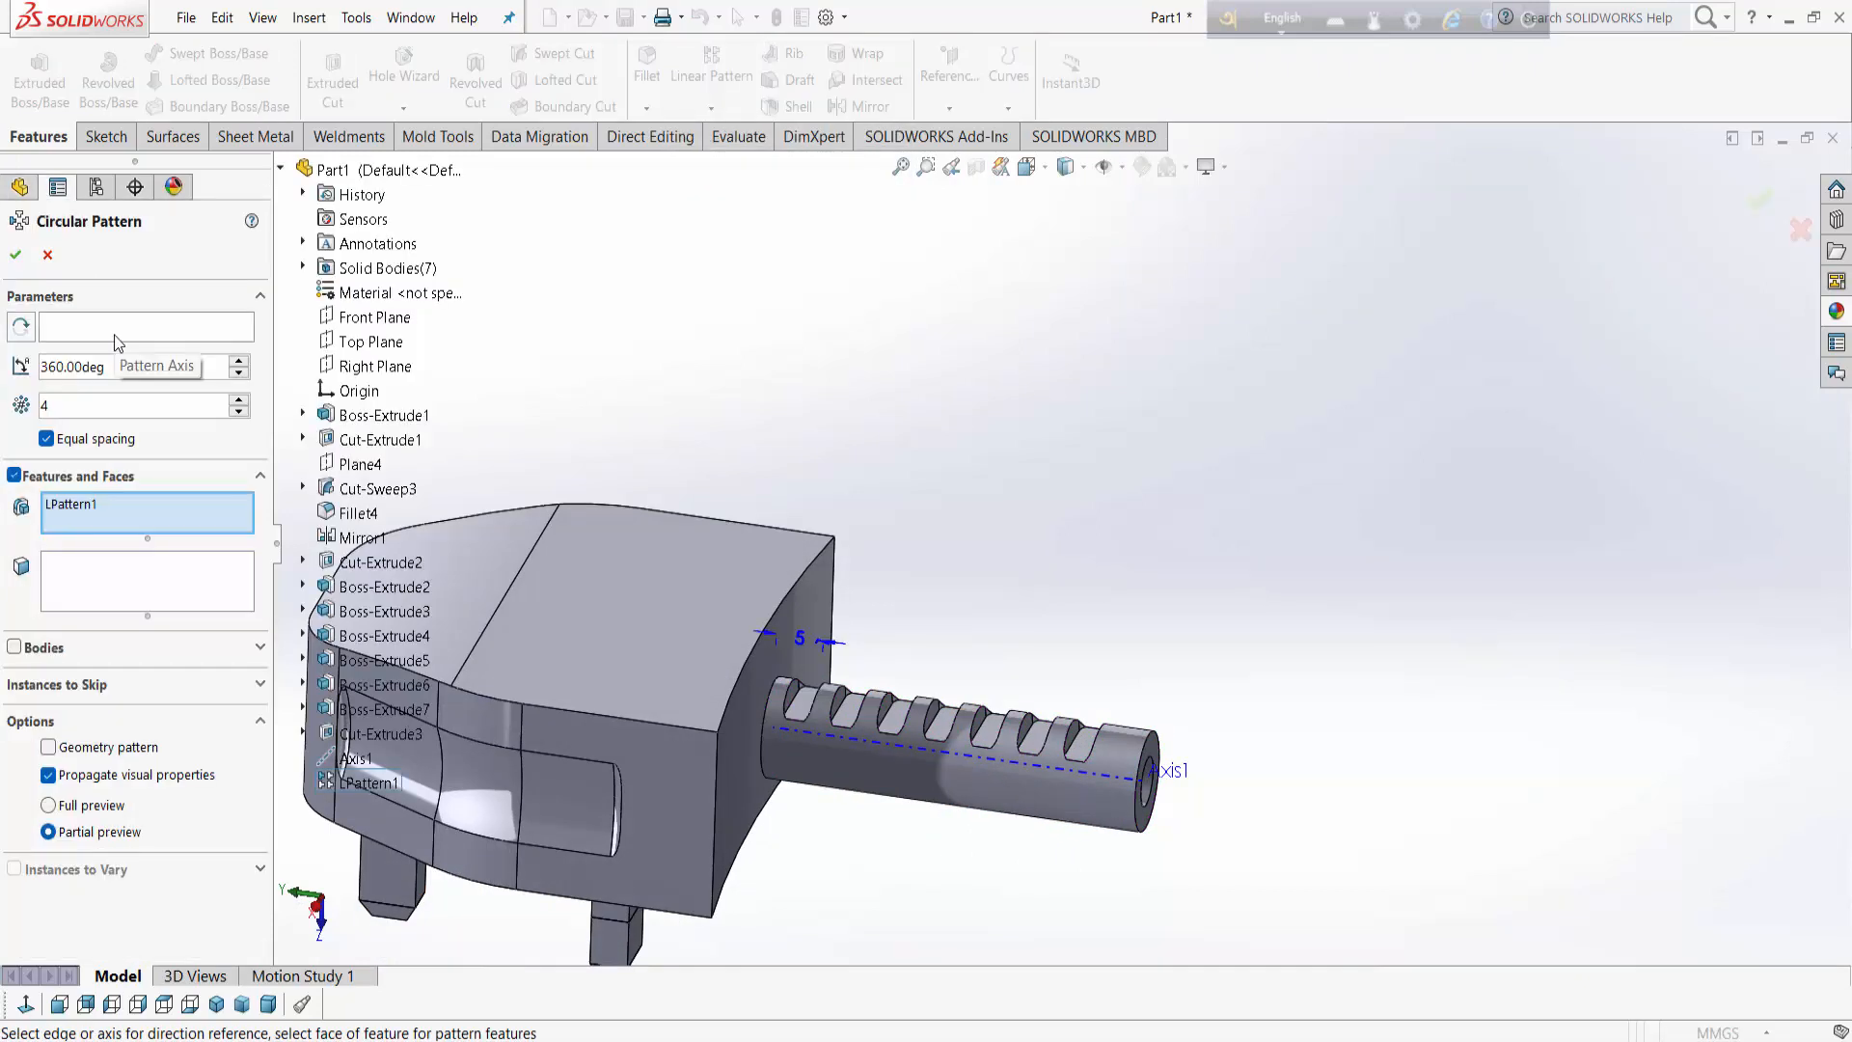
click(1108, 784)
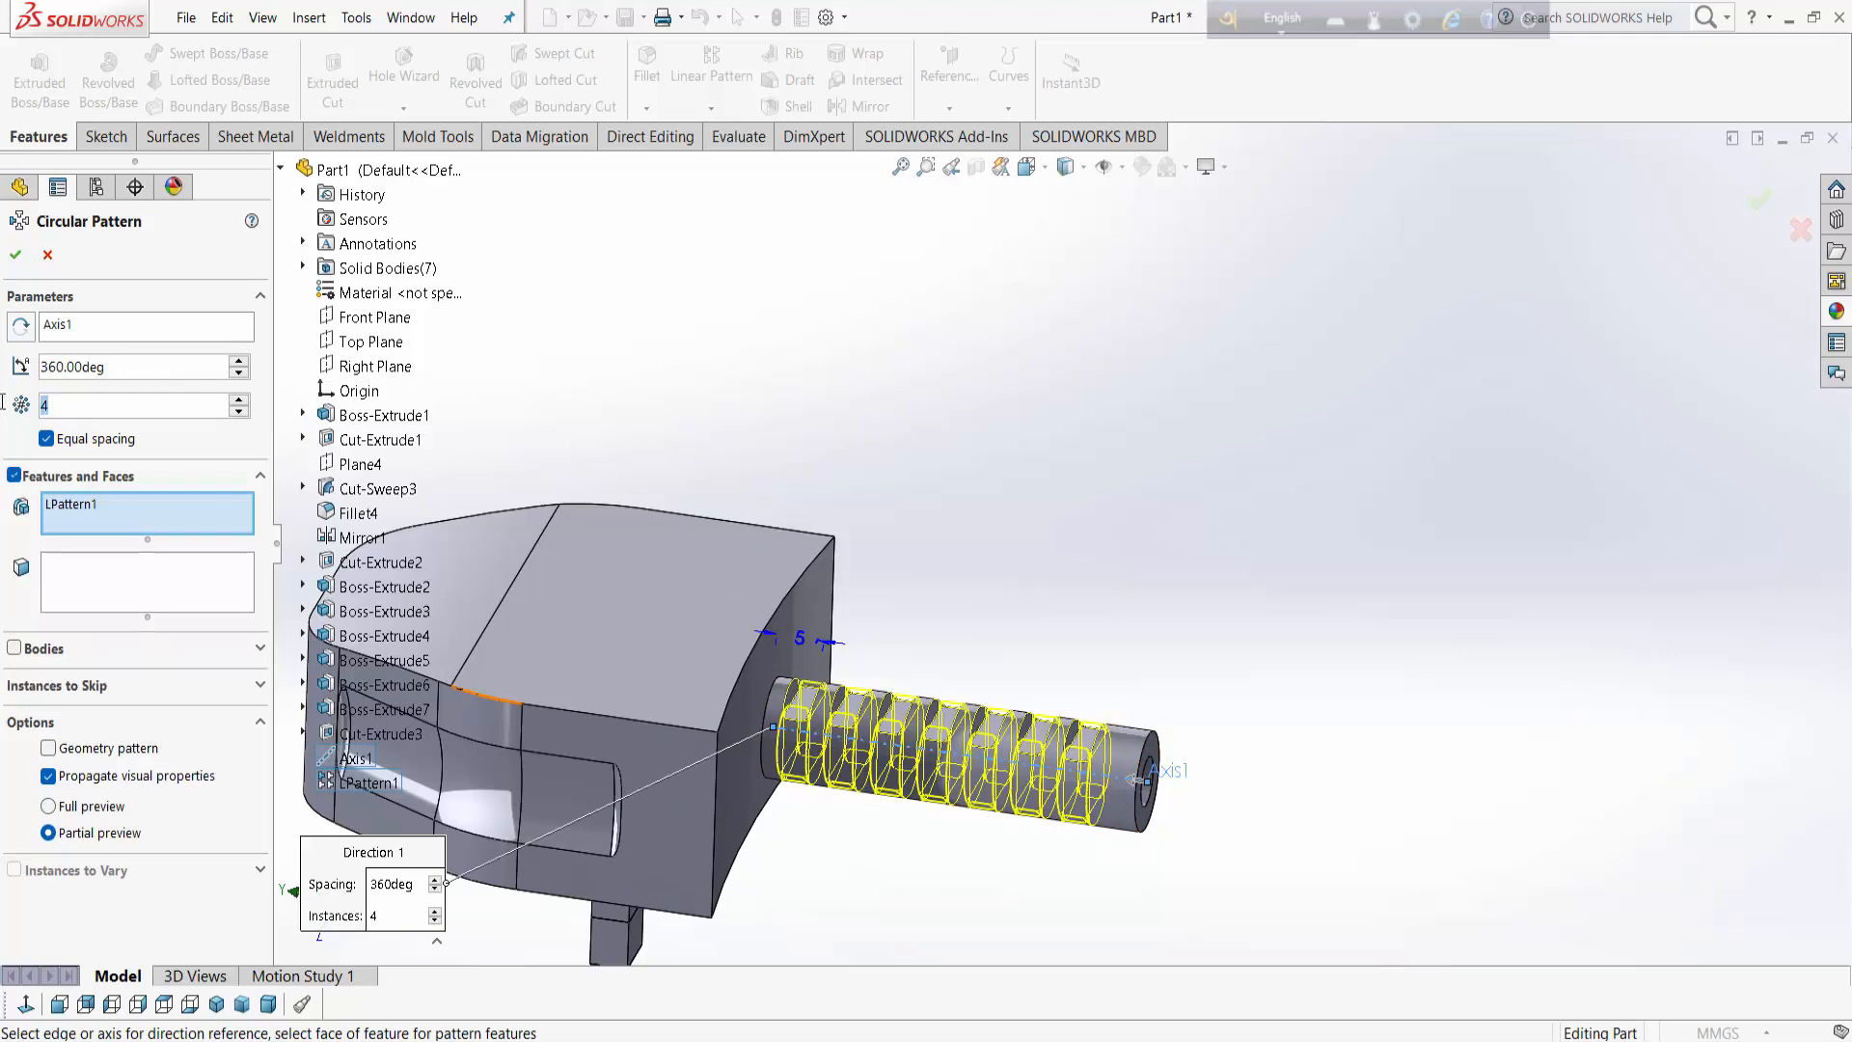
key(Return)
middle_drag(1109, 790, 1036, 735)
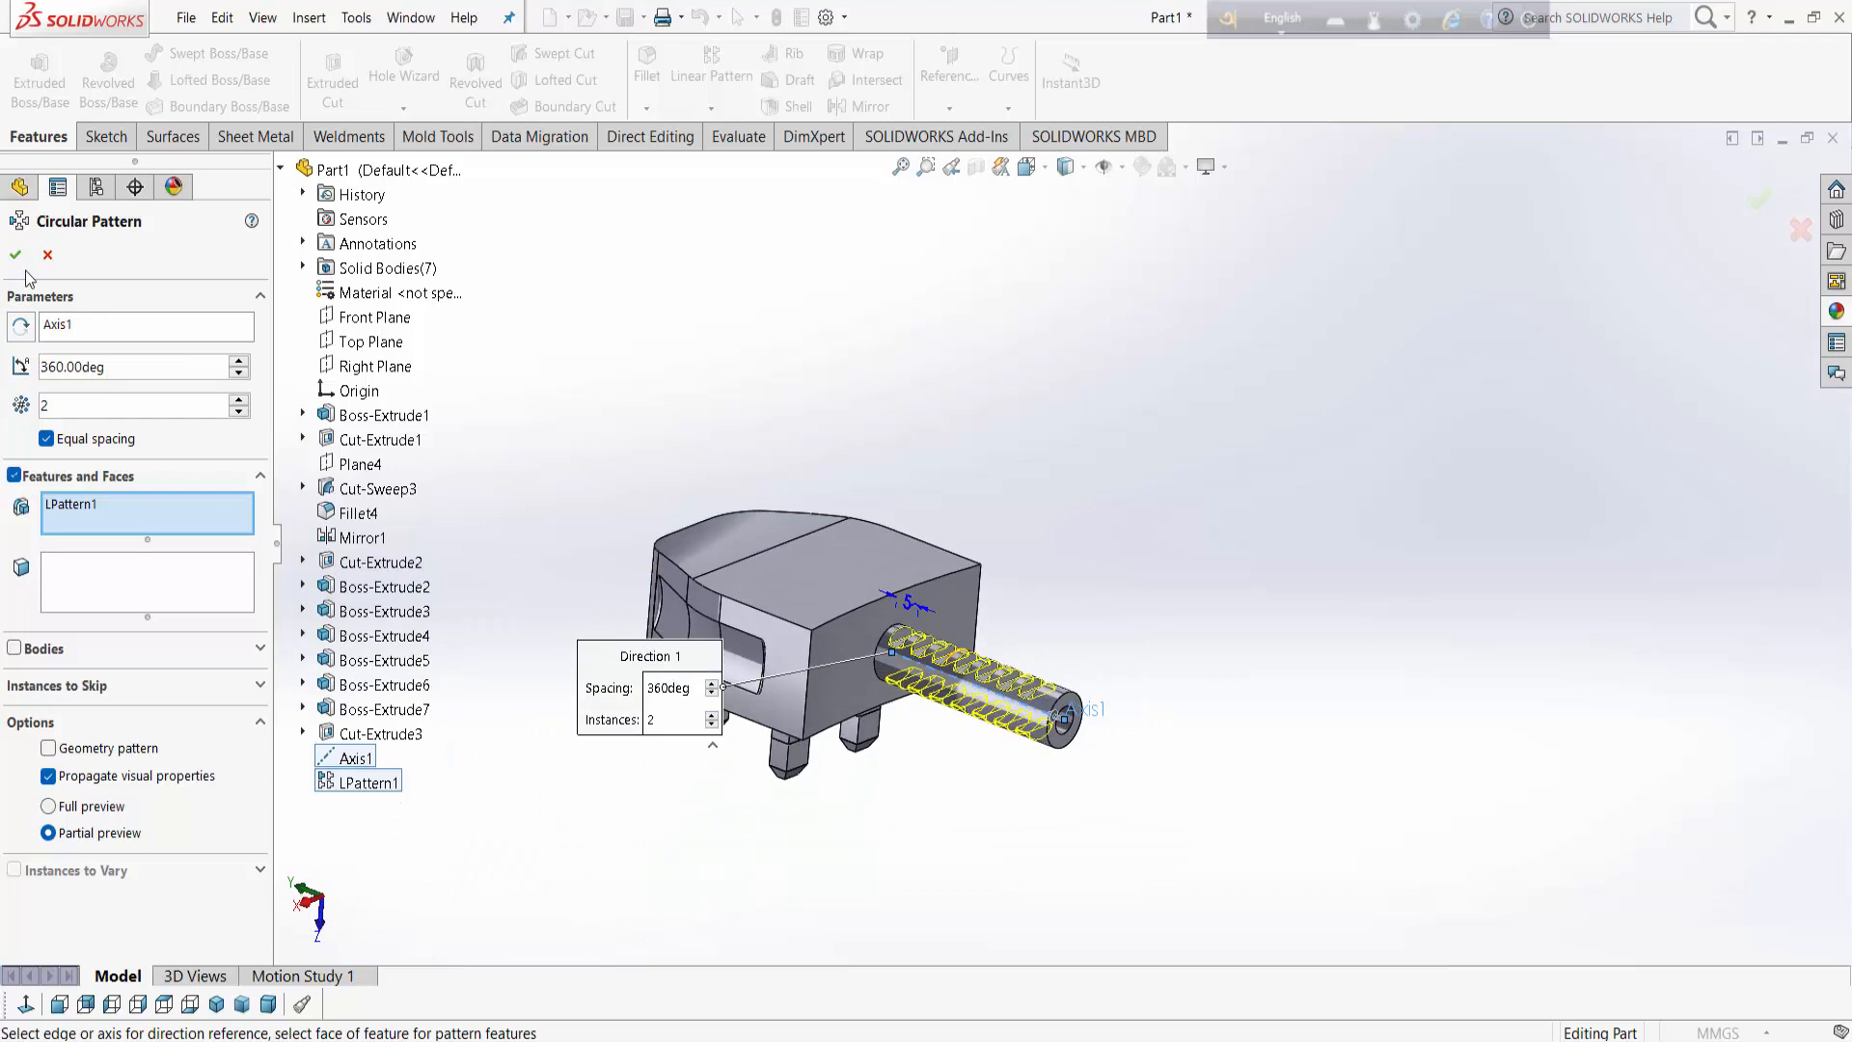
click(16, 255)
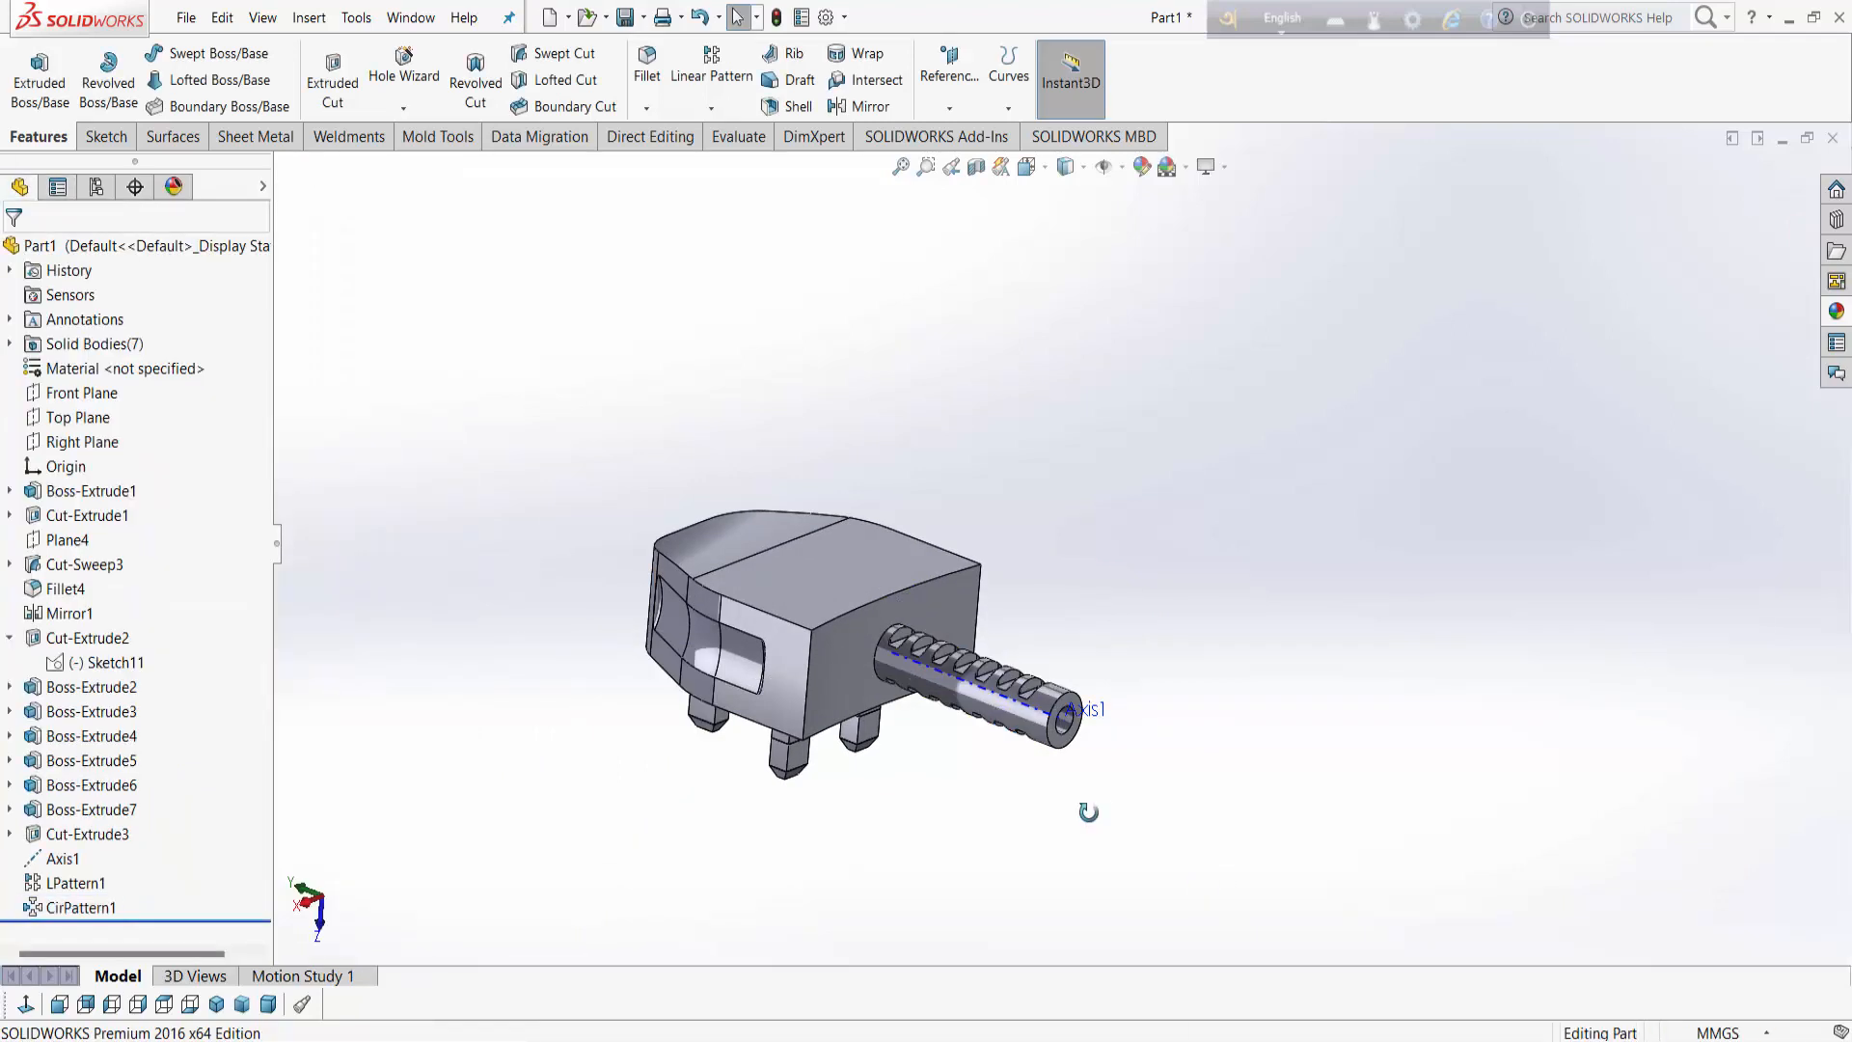
Step: Hide the reference axis running through the tube
click(87, 859)
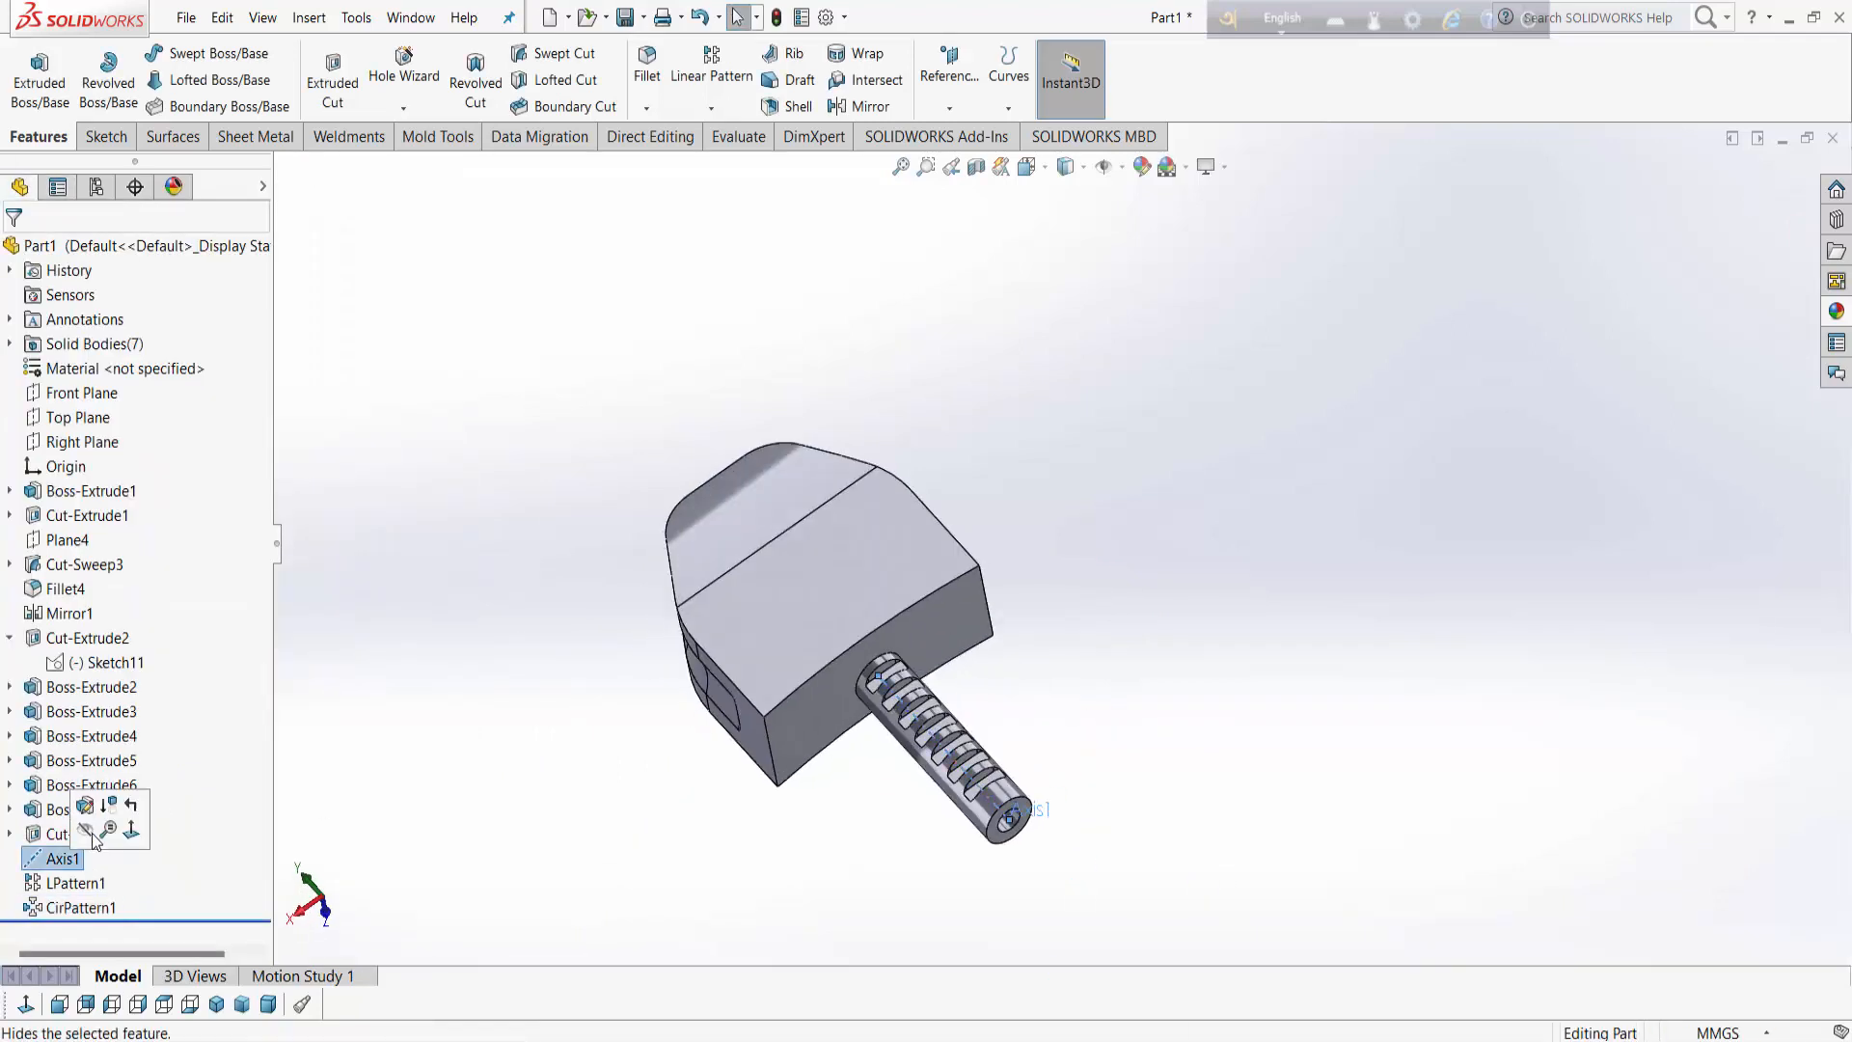
middle_drag(1254, 847, 1279, 838)
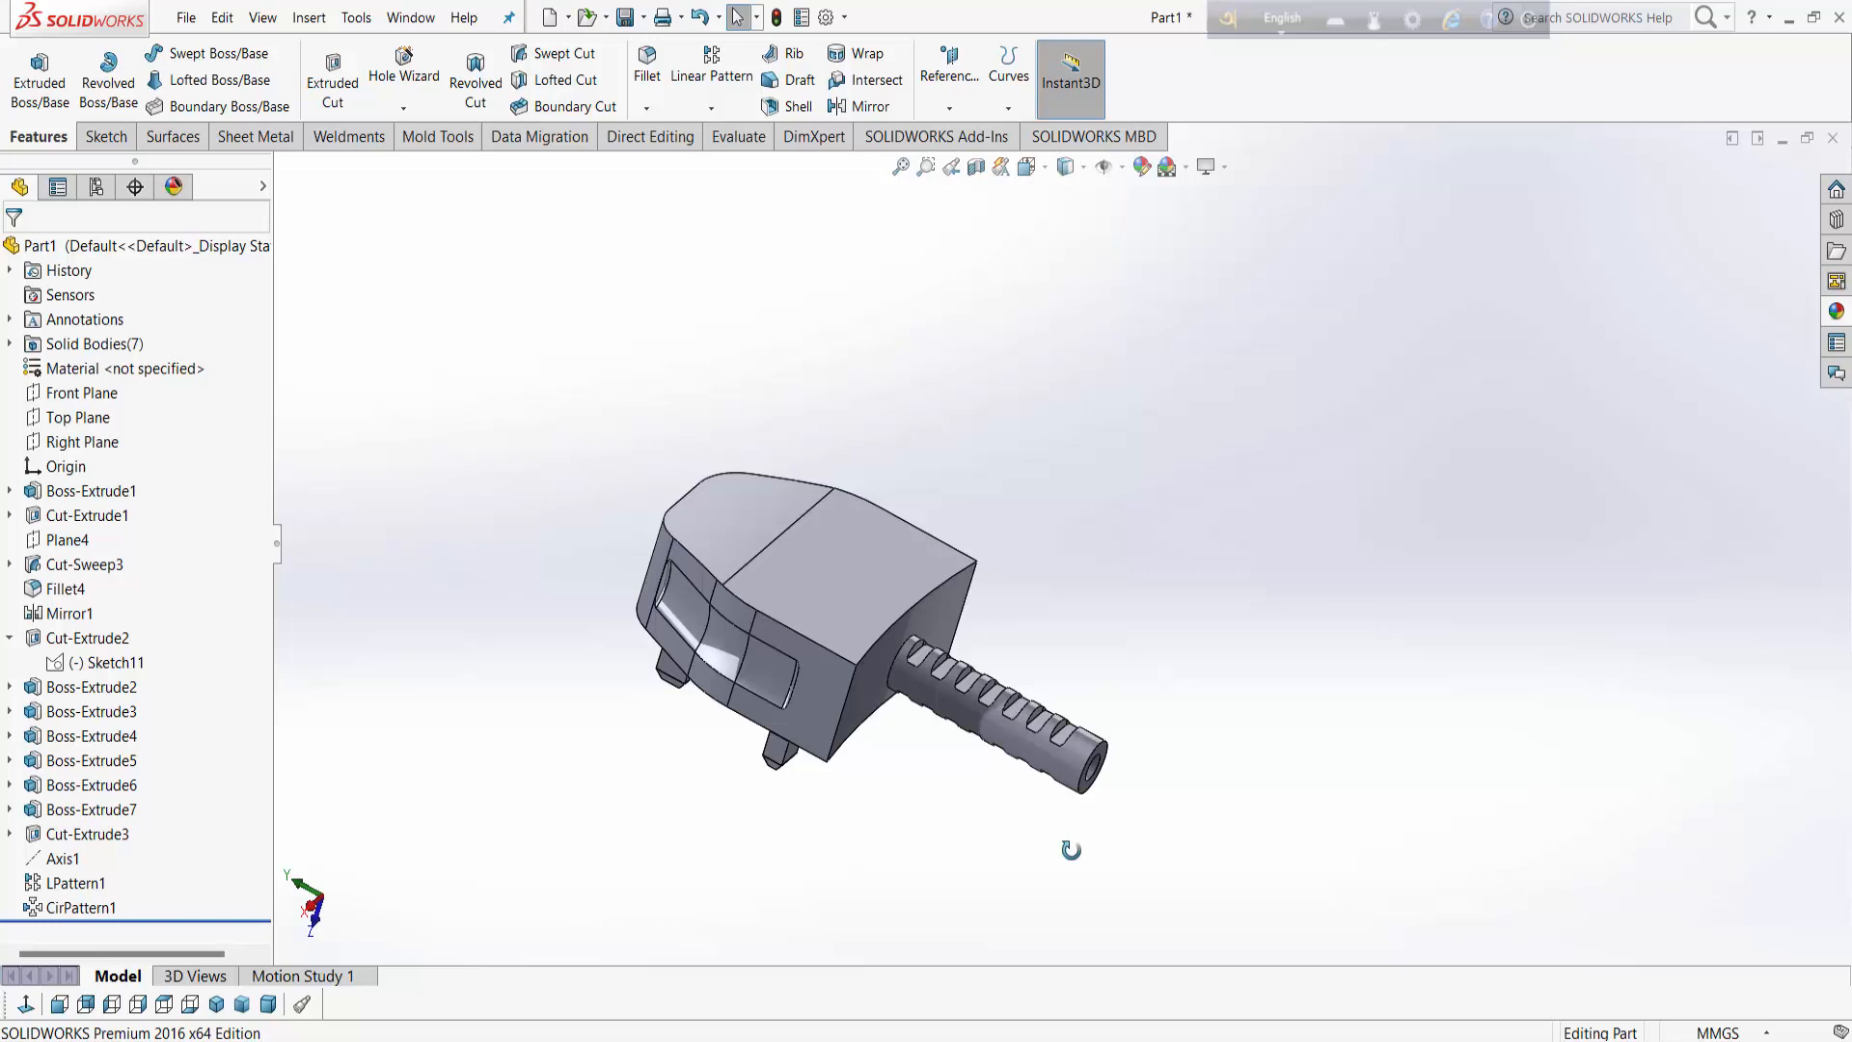
middle_drag(1071, 850, 955, 831)
Step: Start a sketch on the tube's end face and draw a circle about 7.8 mm in diameter, concentric with the bore
right_click(1084, 664)
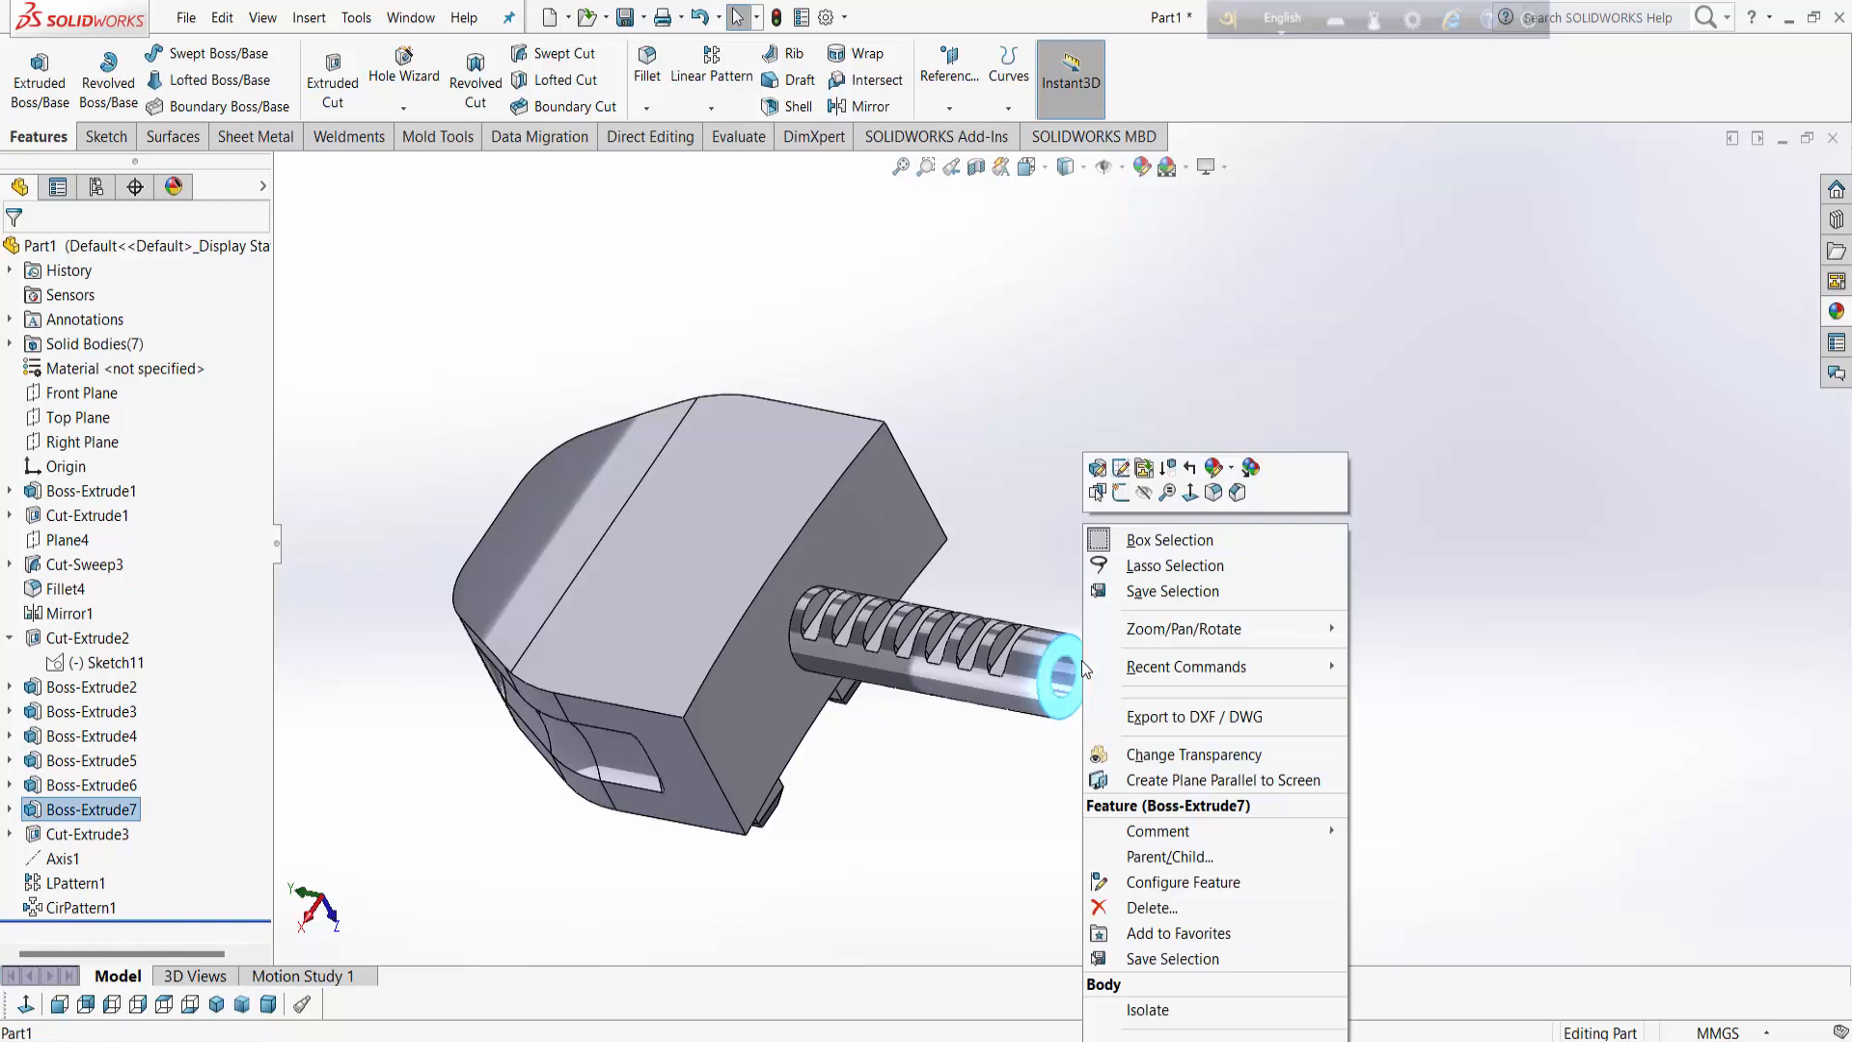
click(1120, 493)
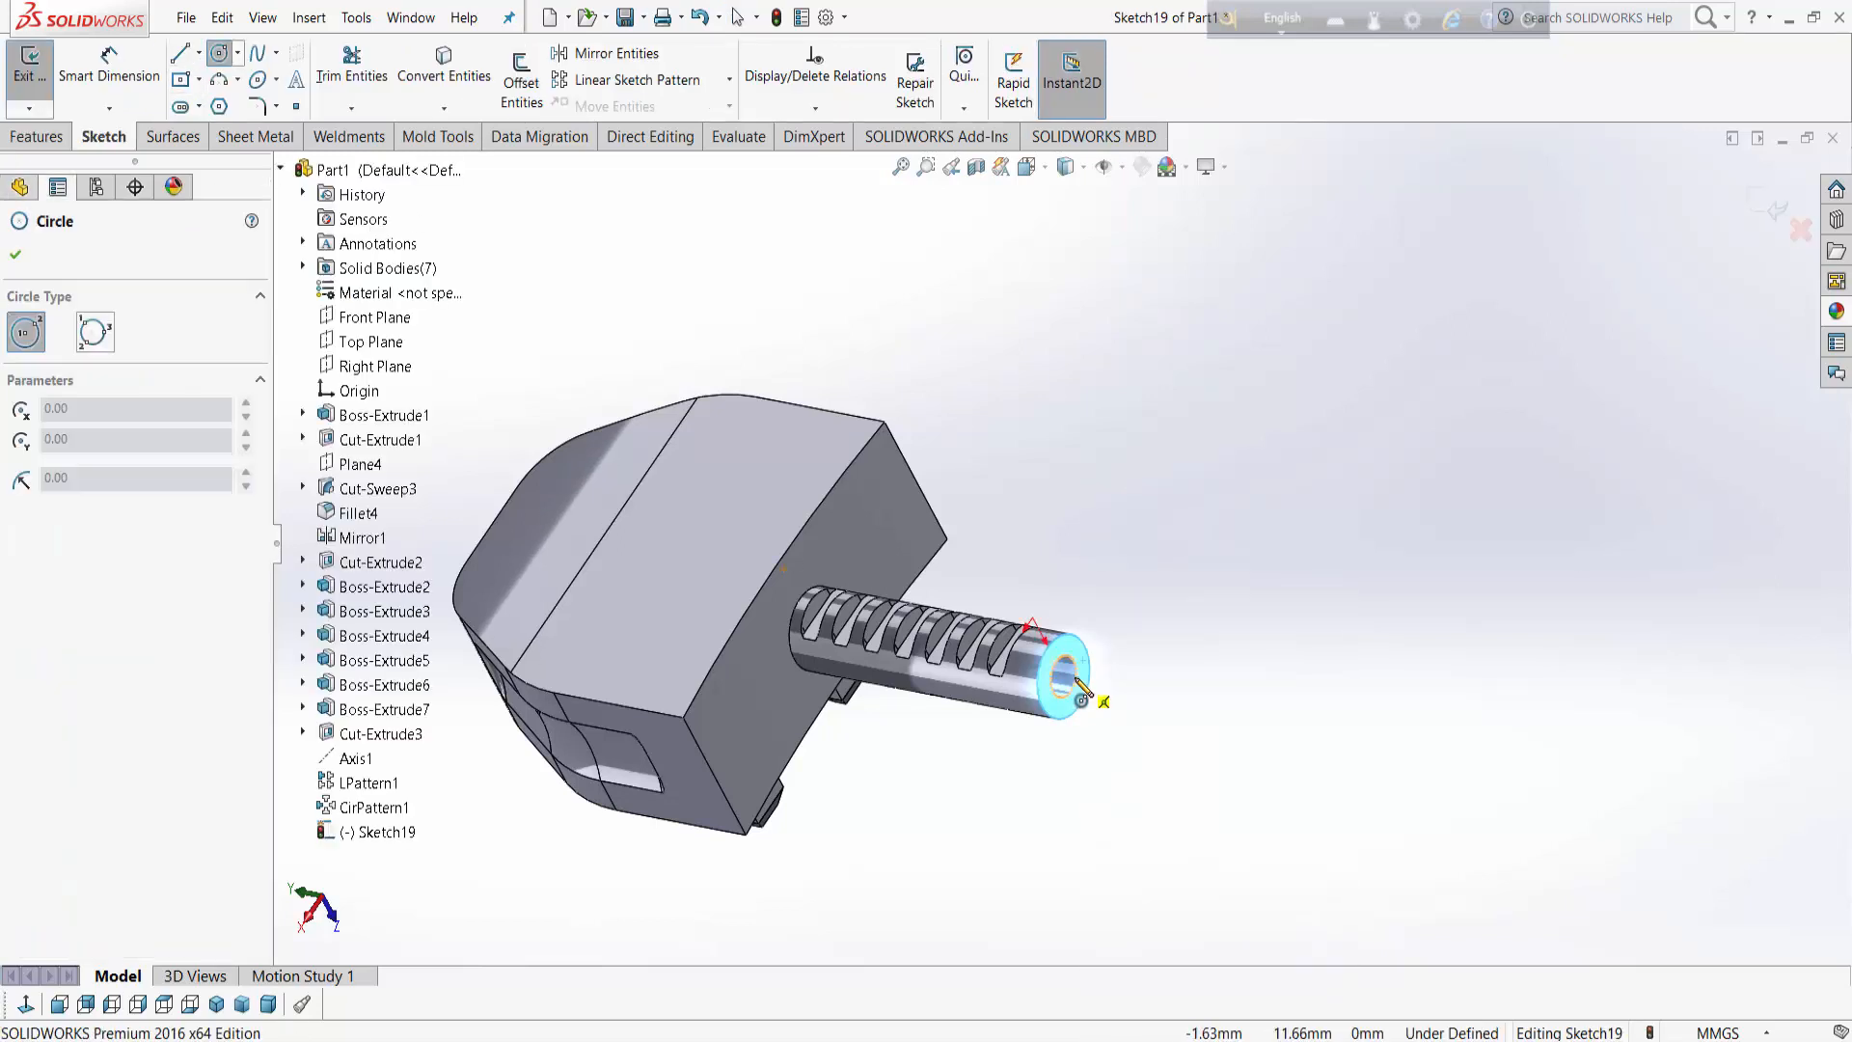
click(27, 1004)
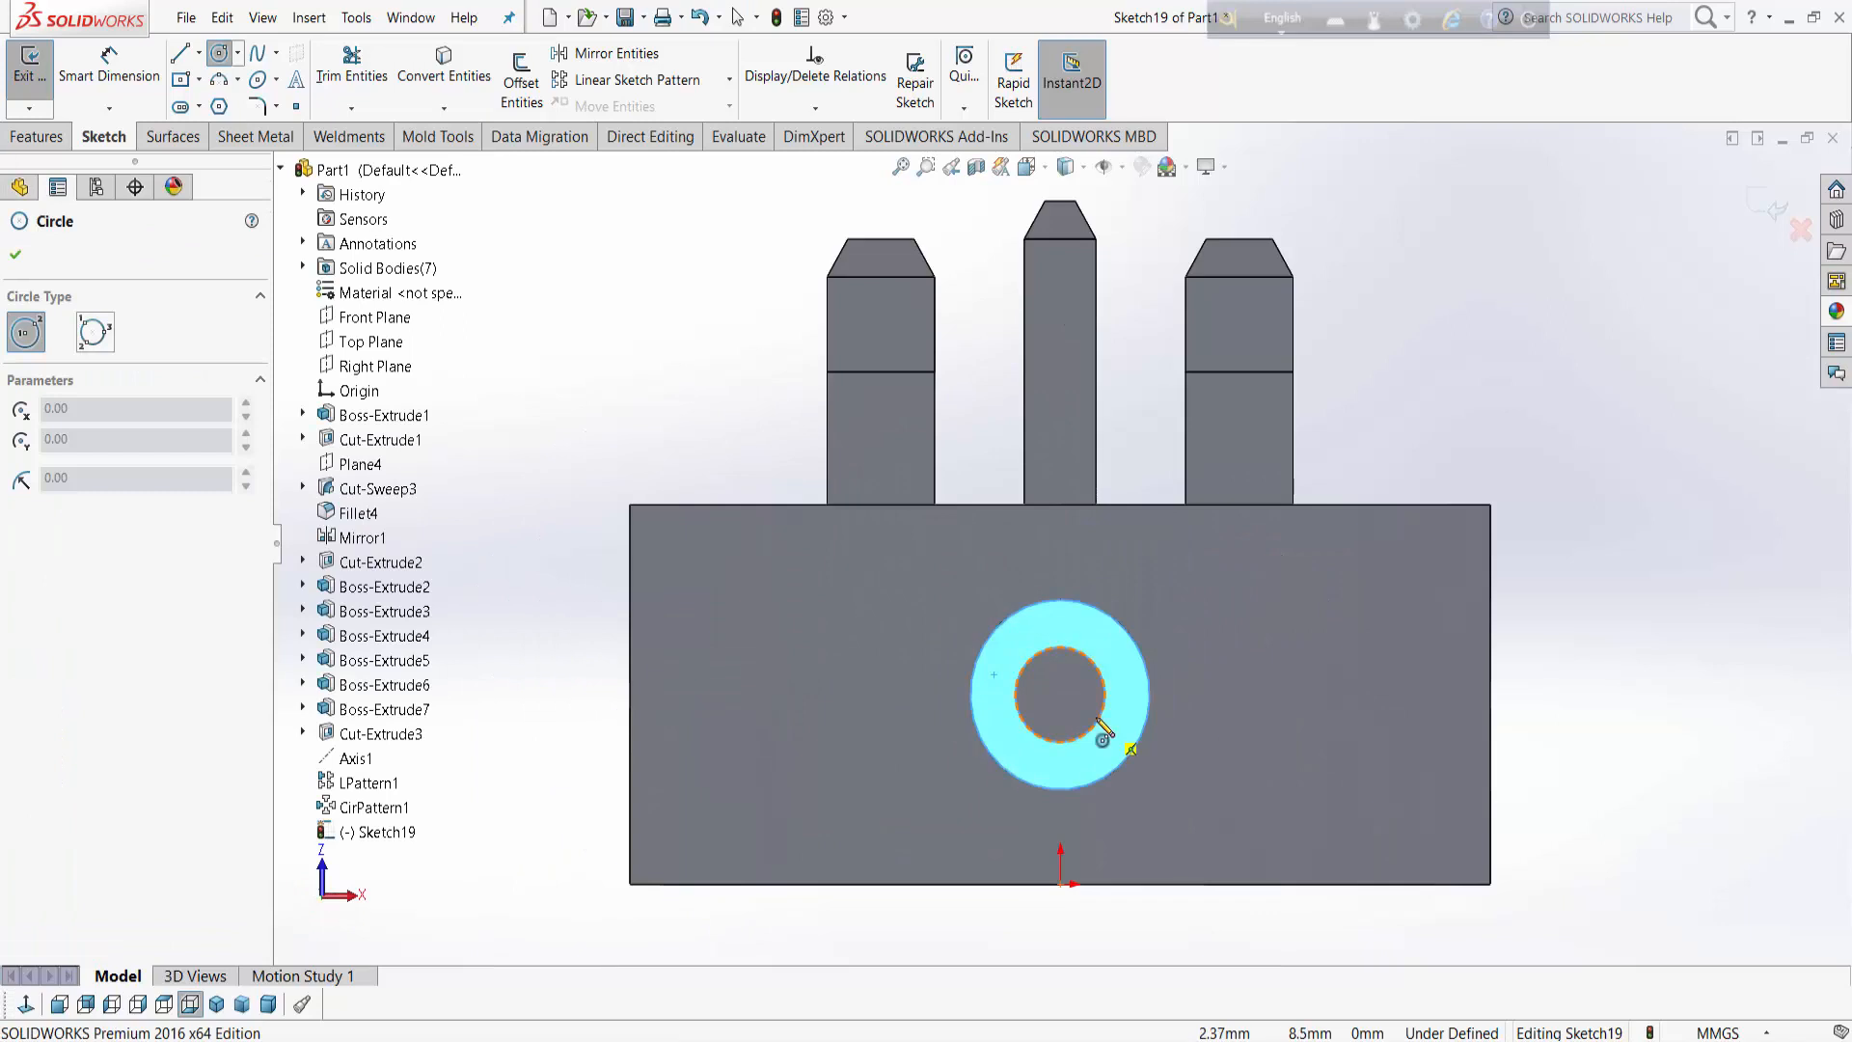
click(1061, 694)
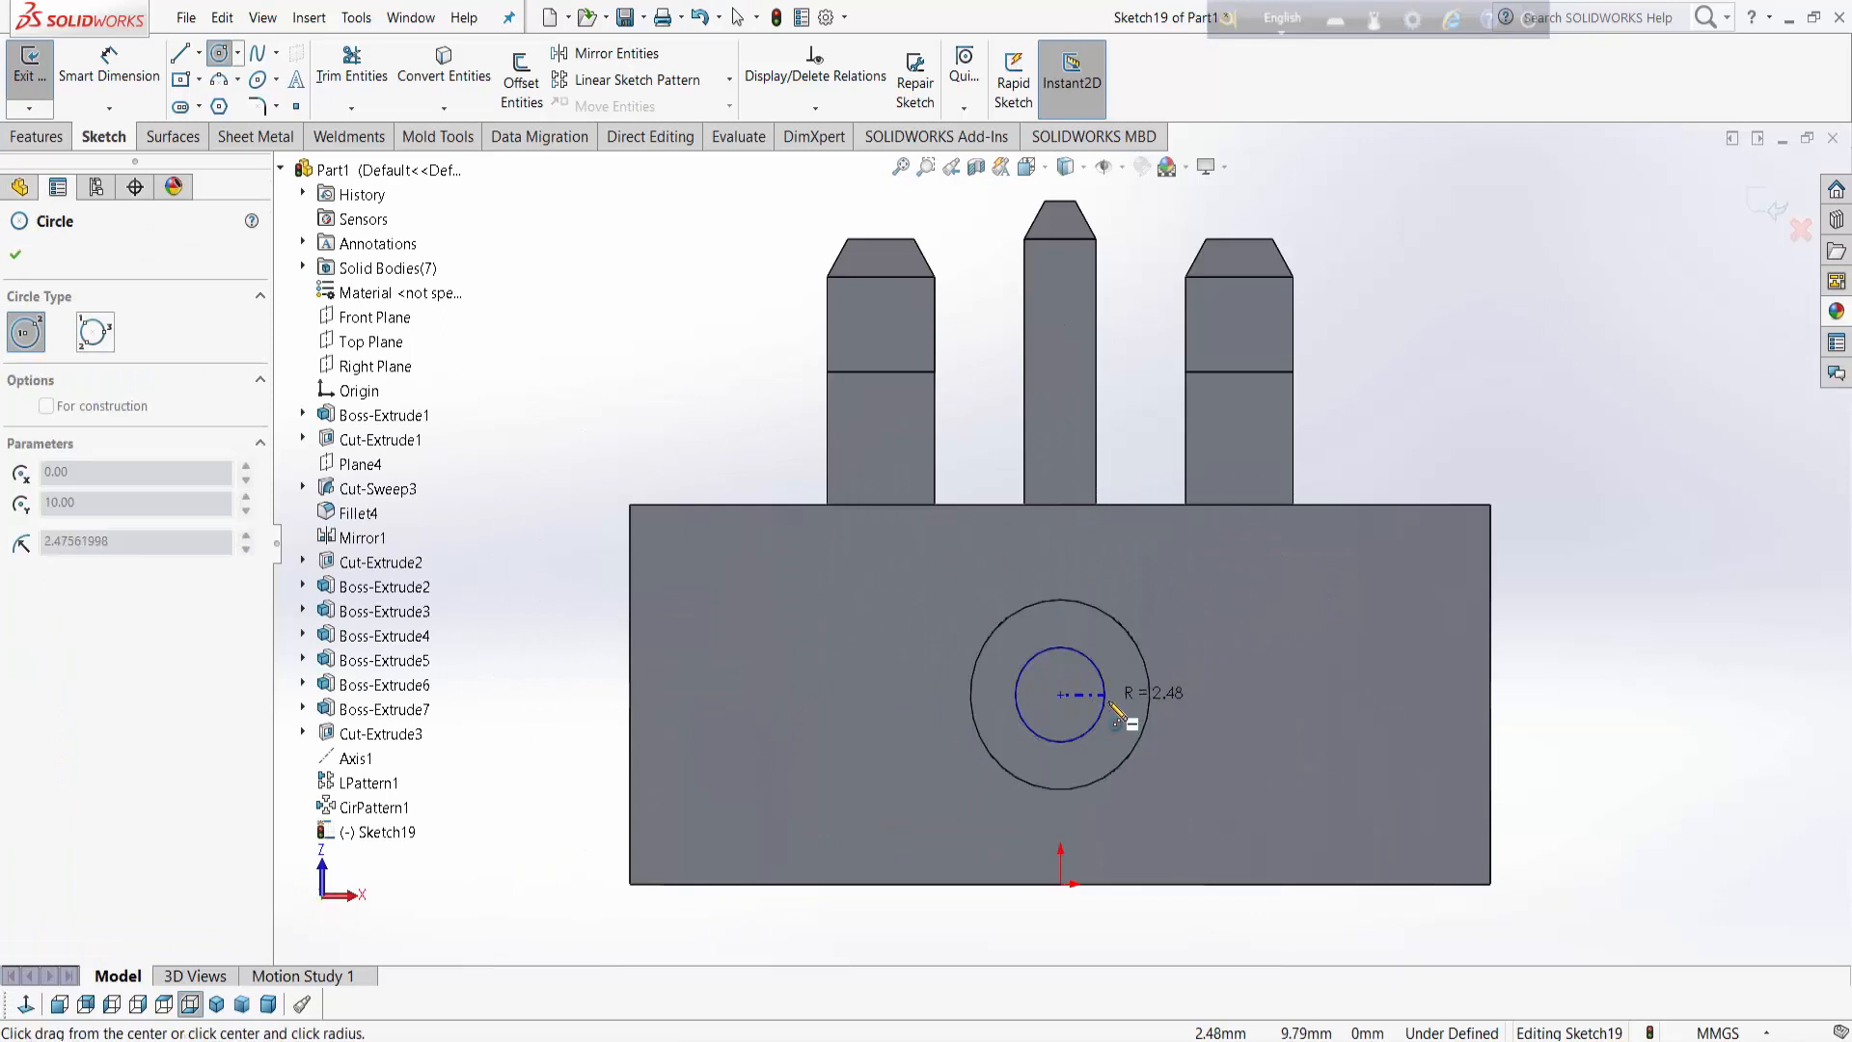
click(1136, 716)
Step: Dimension the circle's diameter to 7.5 mm and exit the sketch
key(d)
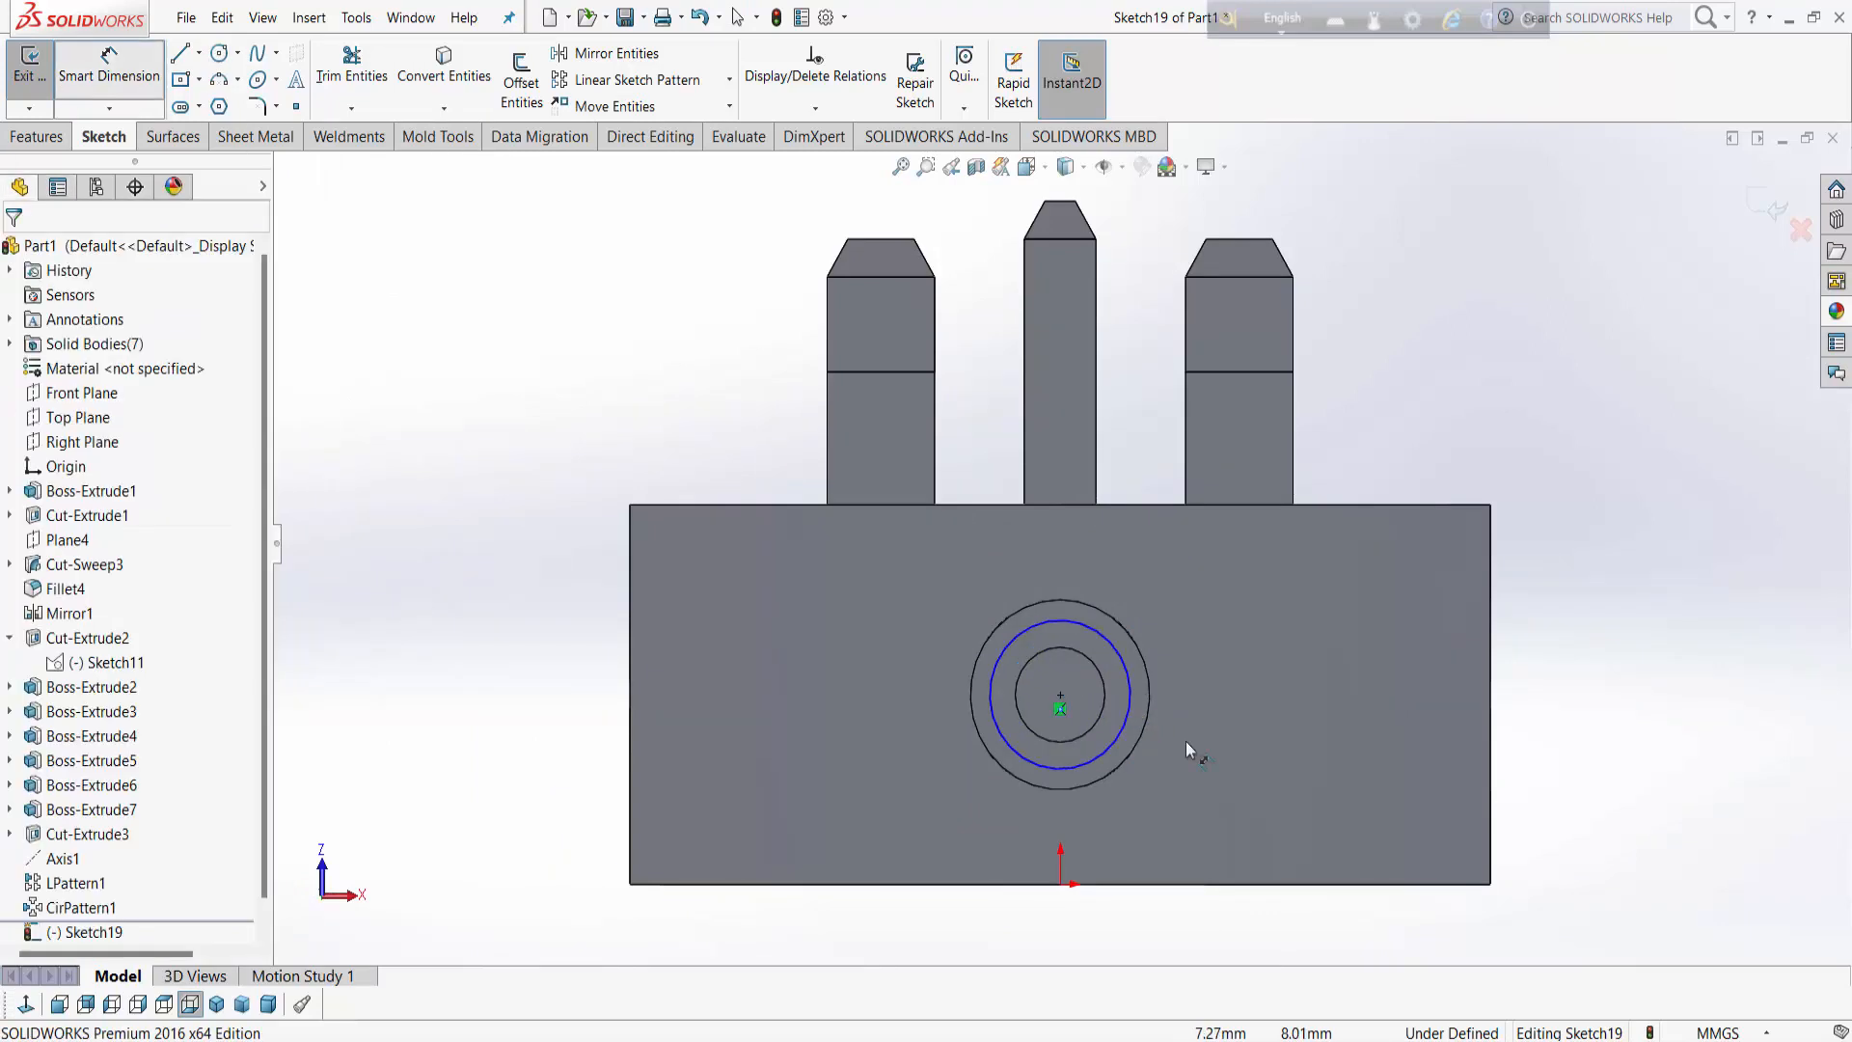
click(1133, 719)
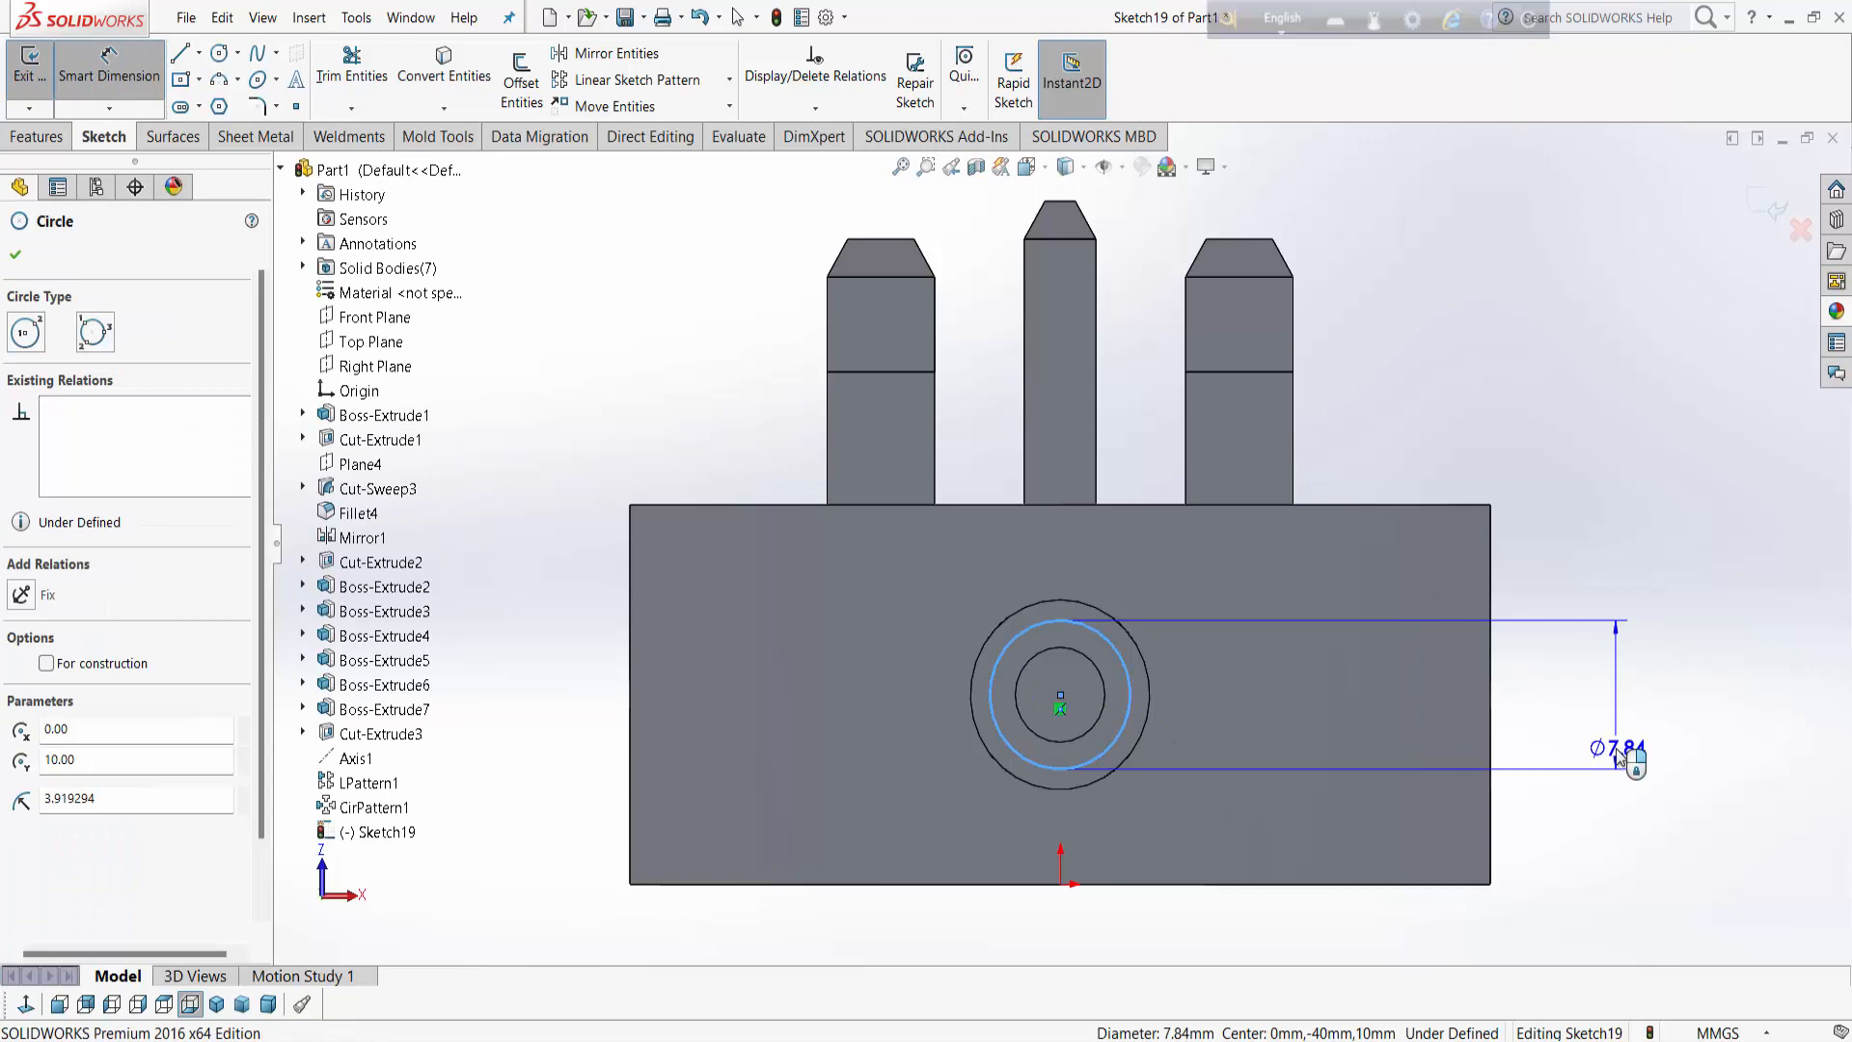
click(1617, 752)
text(7.5)
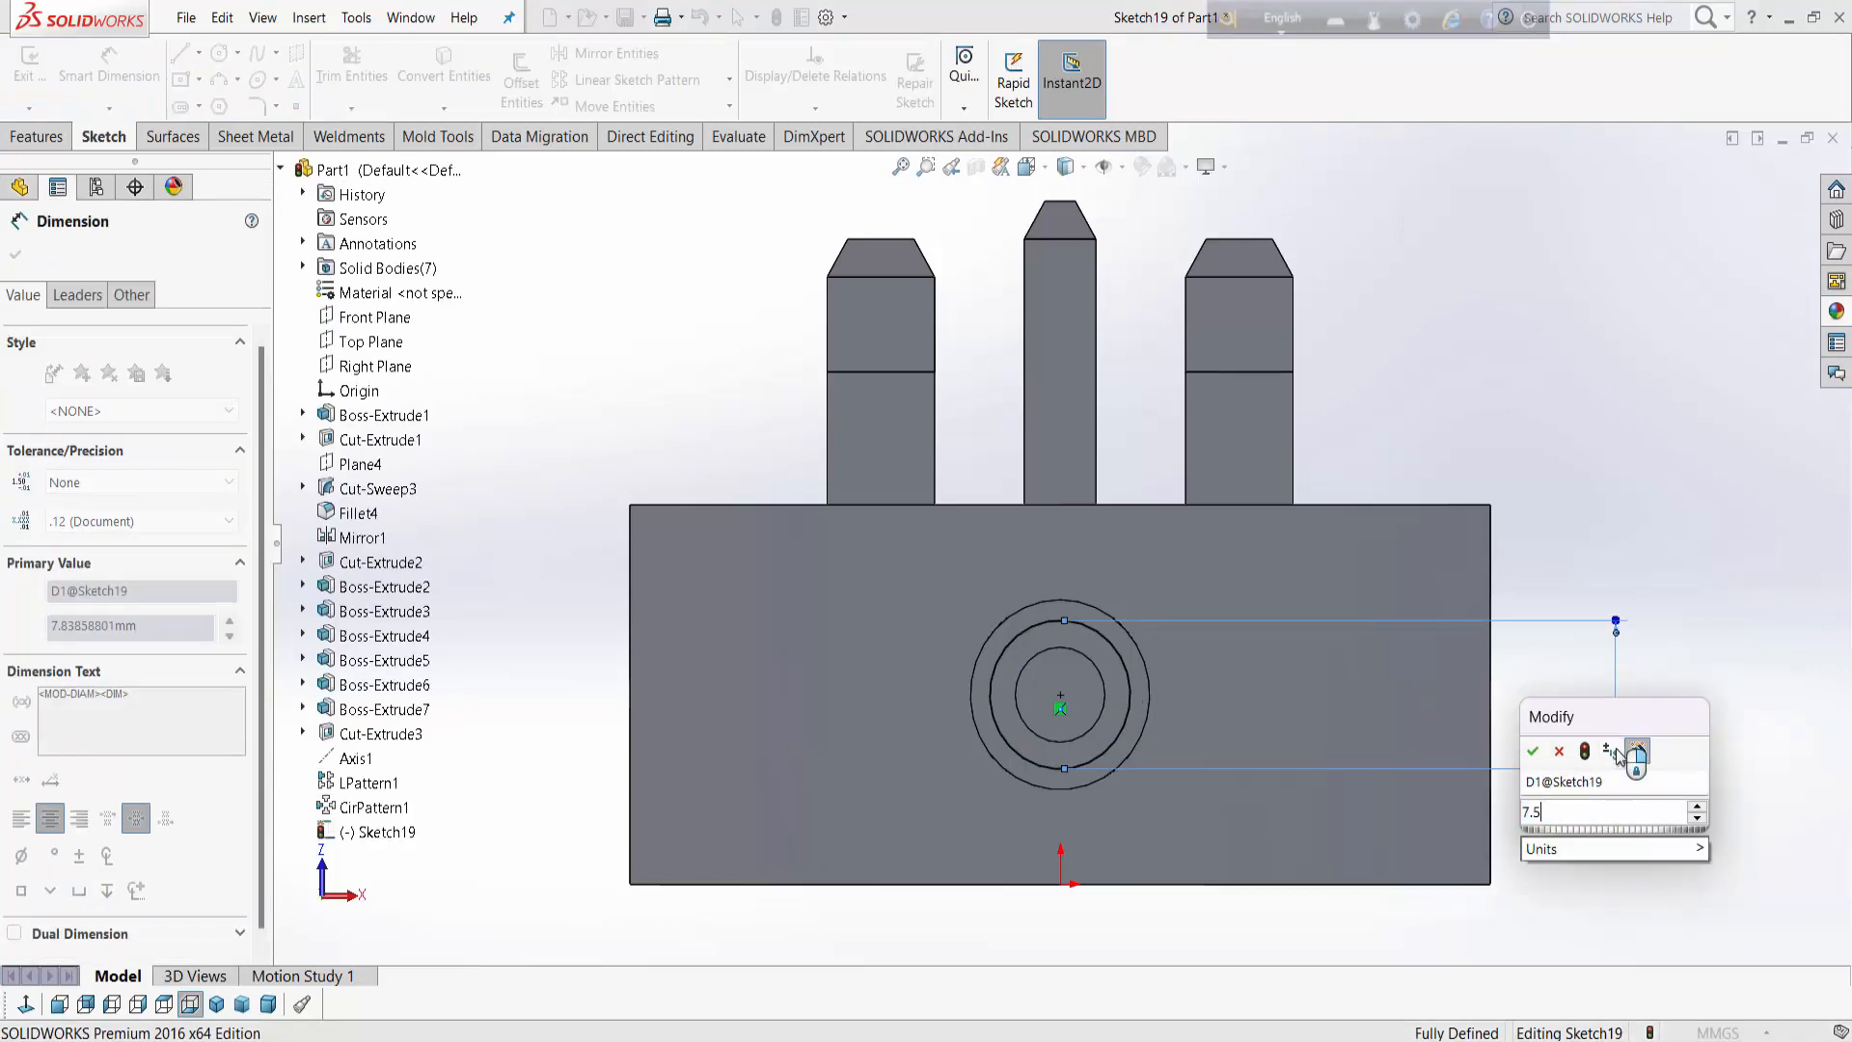
key(Return)
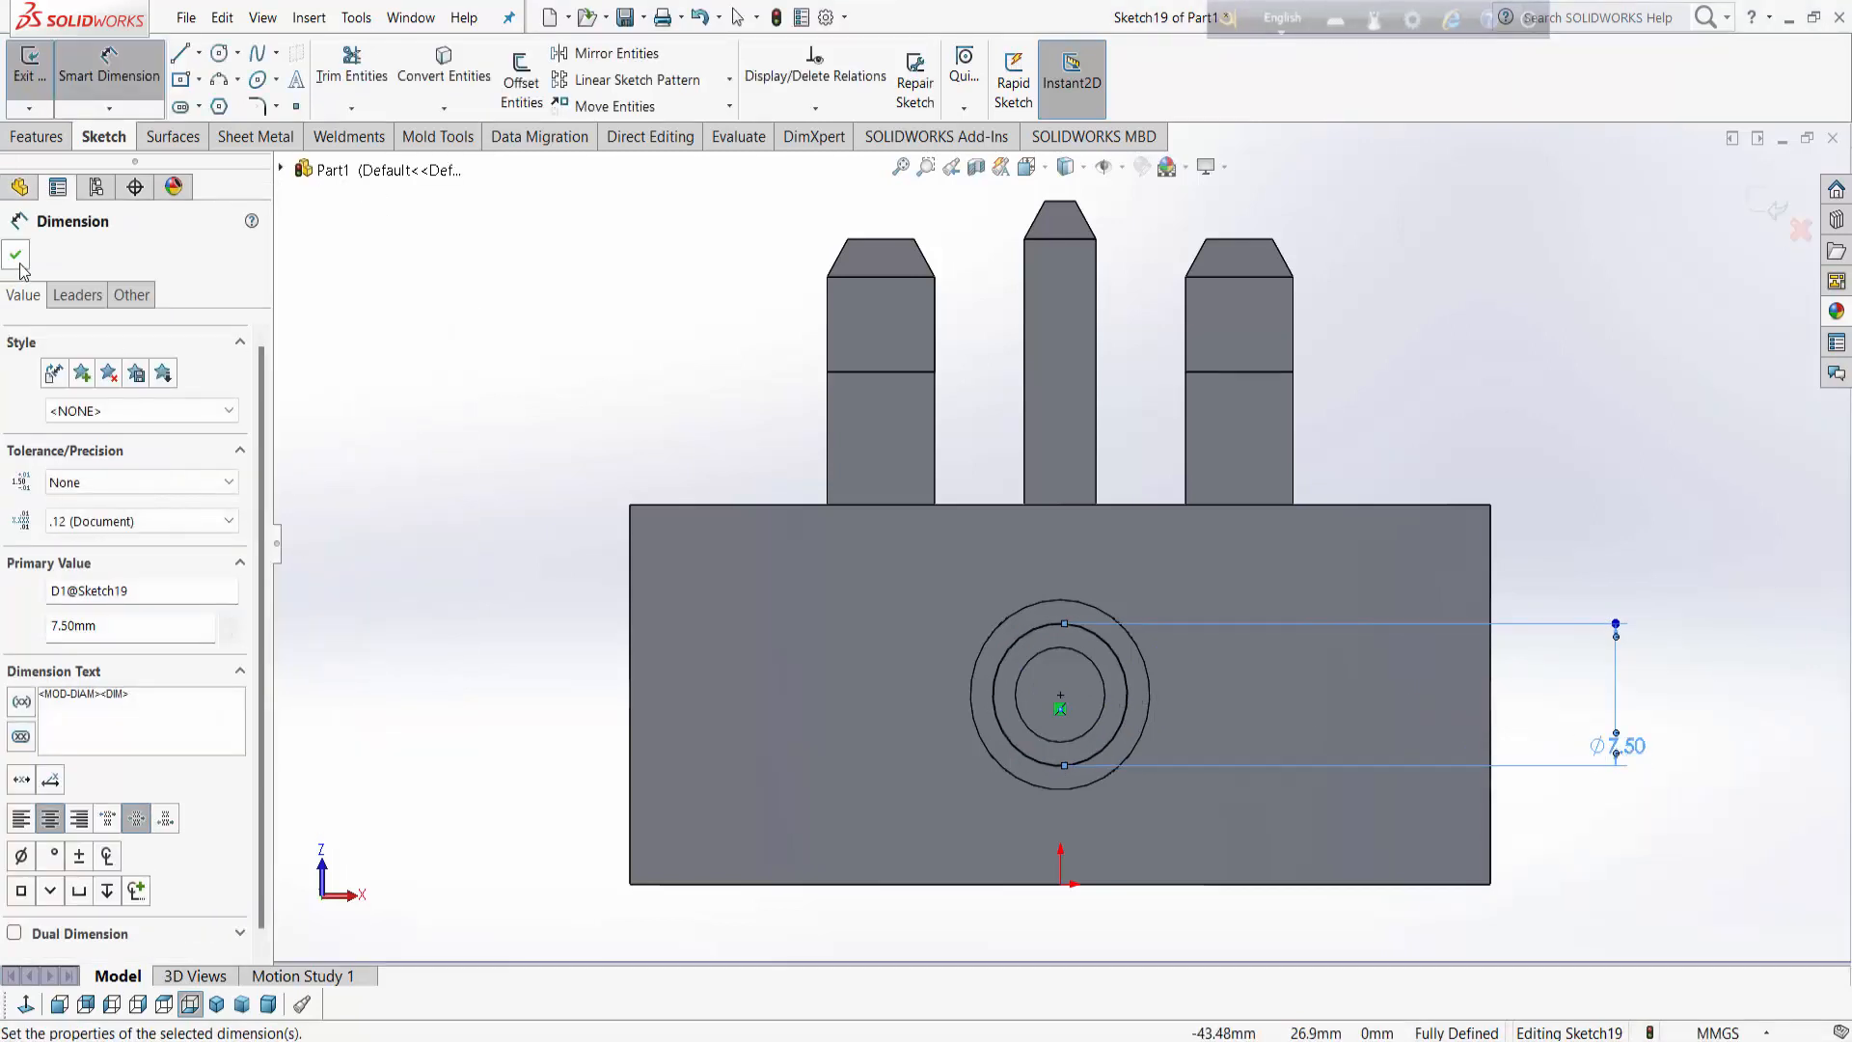
click(17, 259)
scroll(980, 791, up, 2)
mouse_move(1041, 771)
middle_down()
mouse_move(1236, 421)
mouse_move(1375, 602)
mouse_move(1187, 455)
mouse_move(1244, 501)
mouse_move(1205, 522)
mouse_move(1290, 756)
mouse_move(1285, 719)
mouse_move(1219, 731)
mouse_move(1146, 620)
middle_up()
scroll(1237, 421, up, 4)
click(1772, 208)
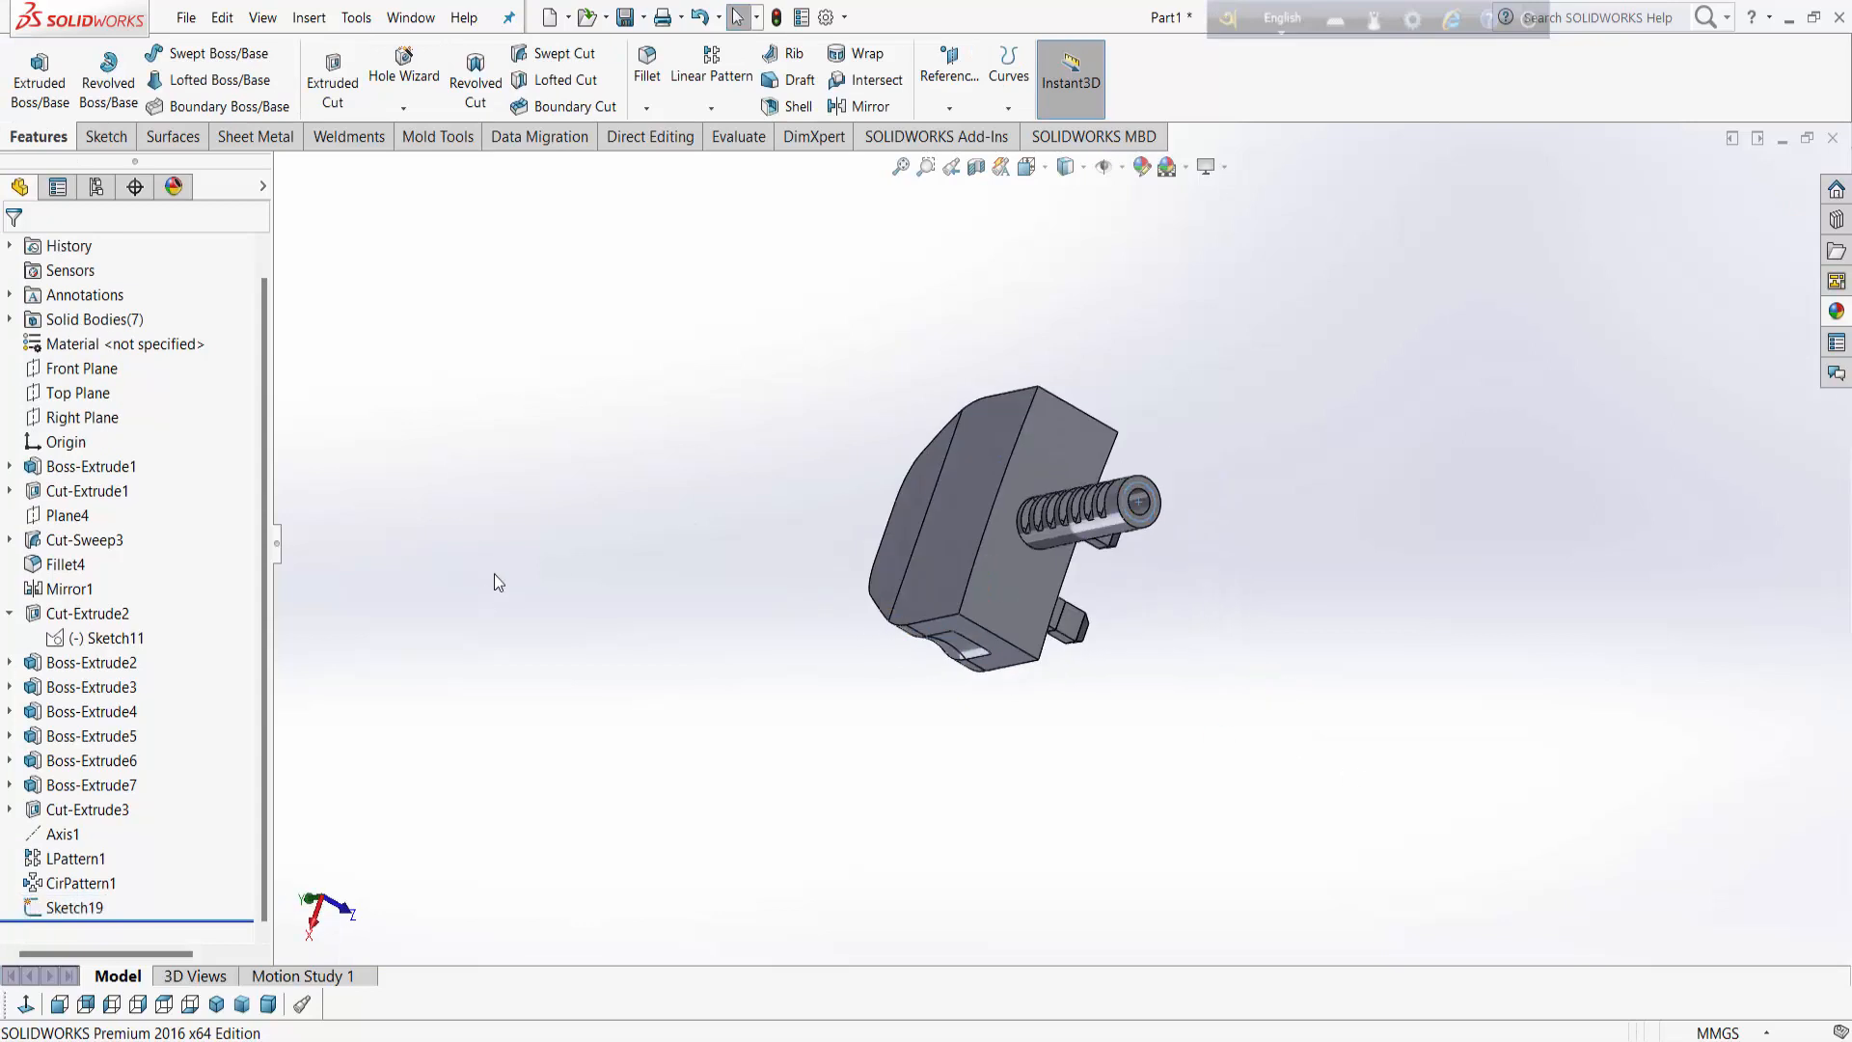
Step: Create a reference plane coincident with the end face of the cable-entry tube
click(949, 72)
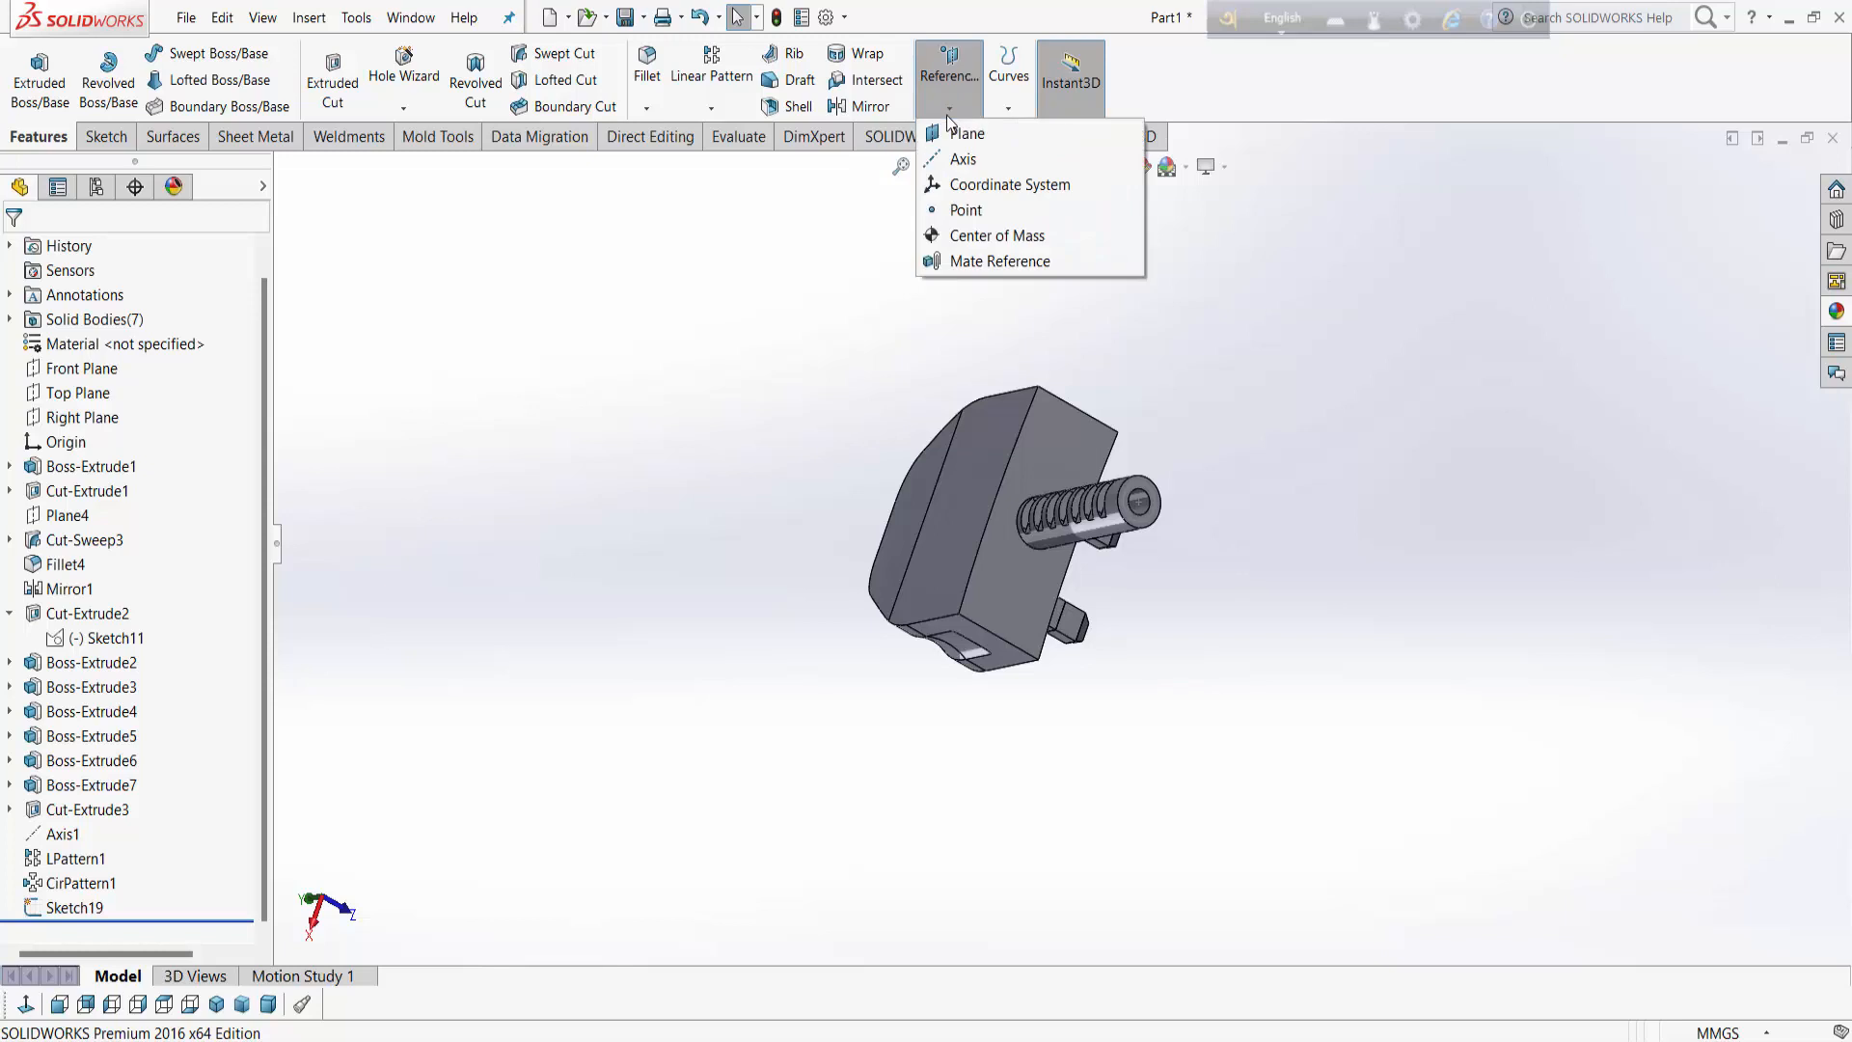
click(964, 133)
scroll(1132, 523, down, 3)
scroll(1133, 523, down, 2)
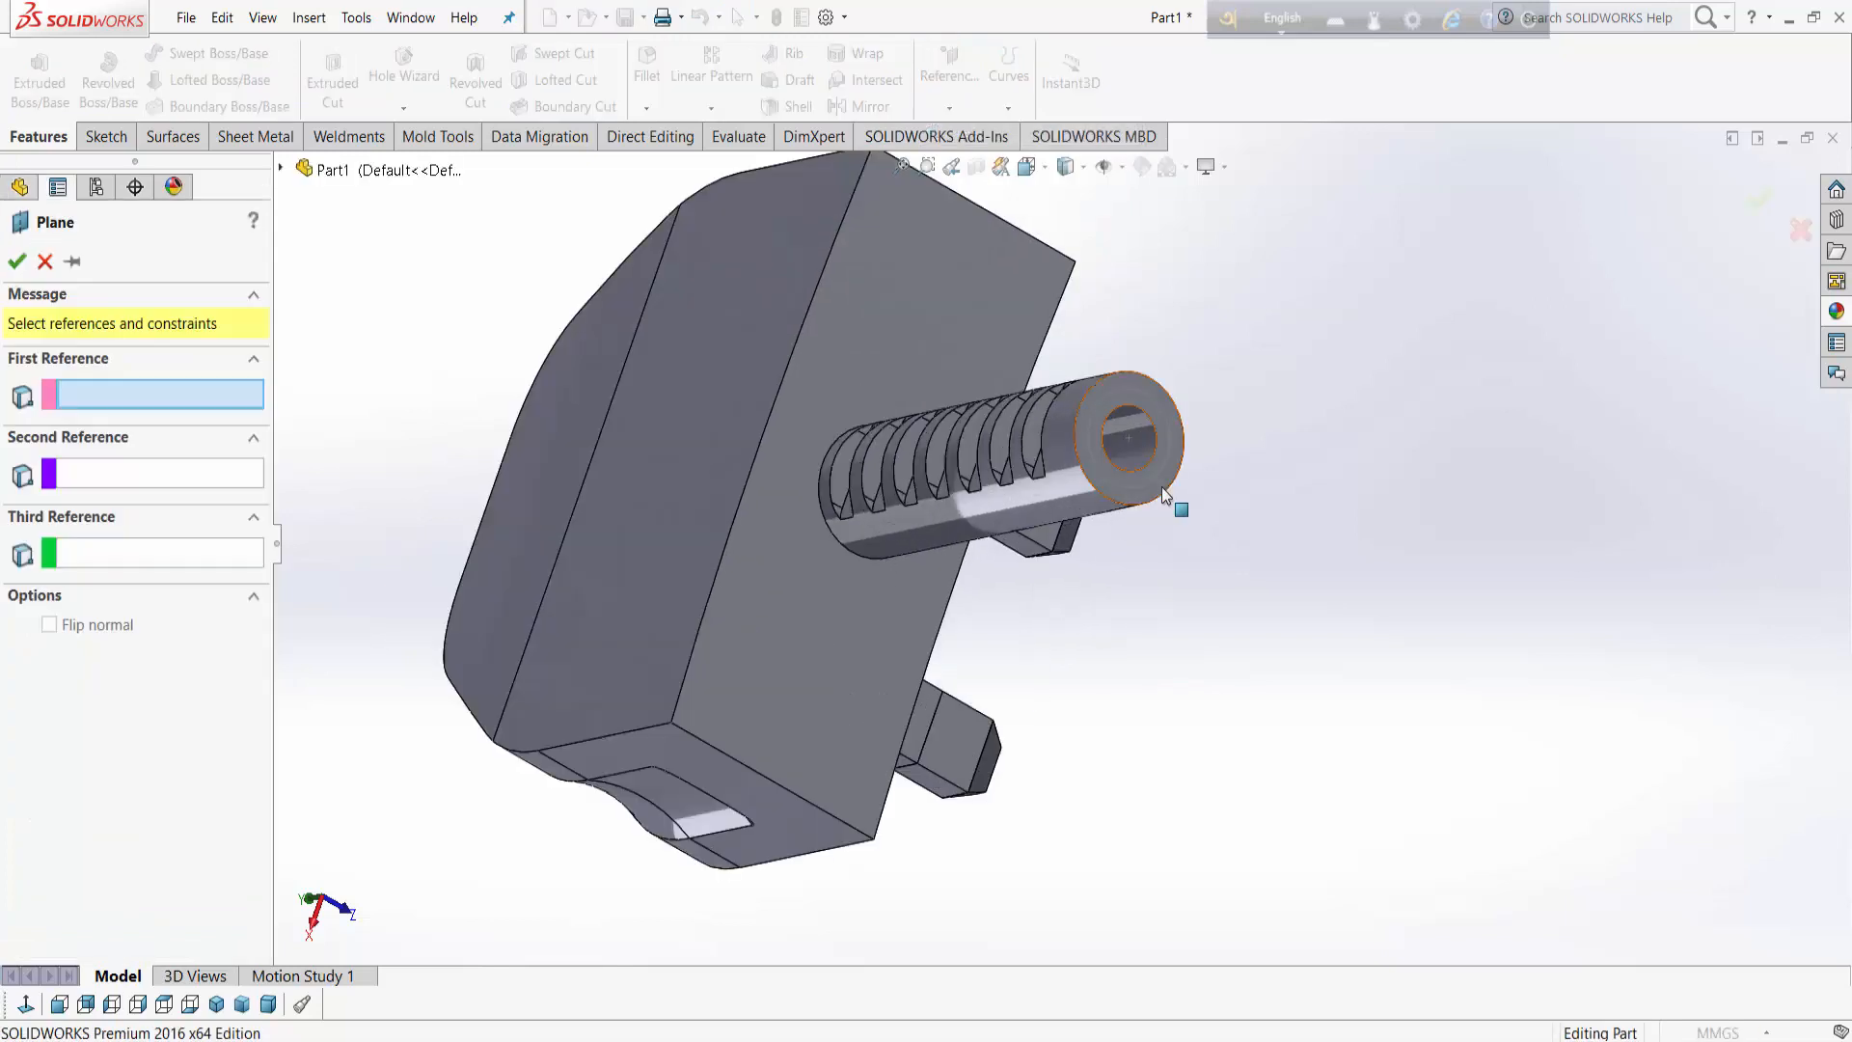
click(1161, 486)
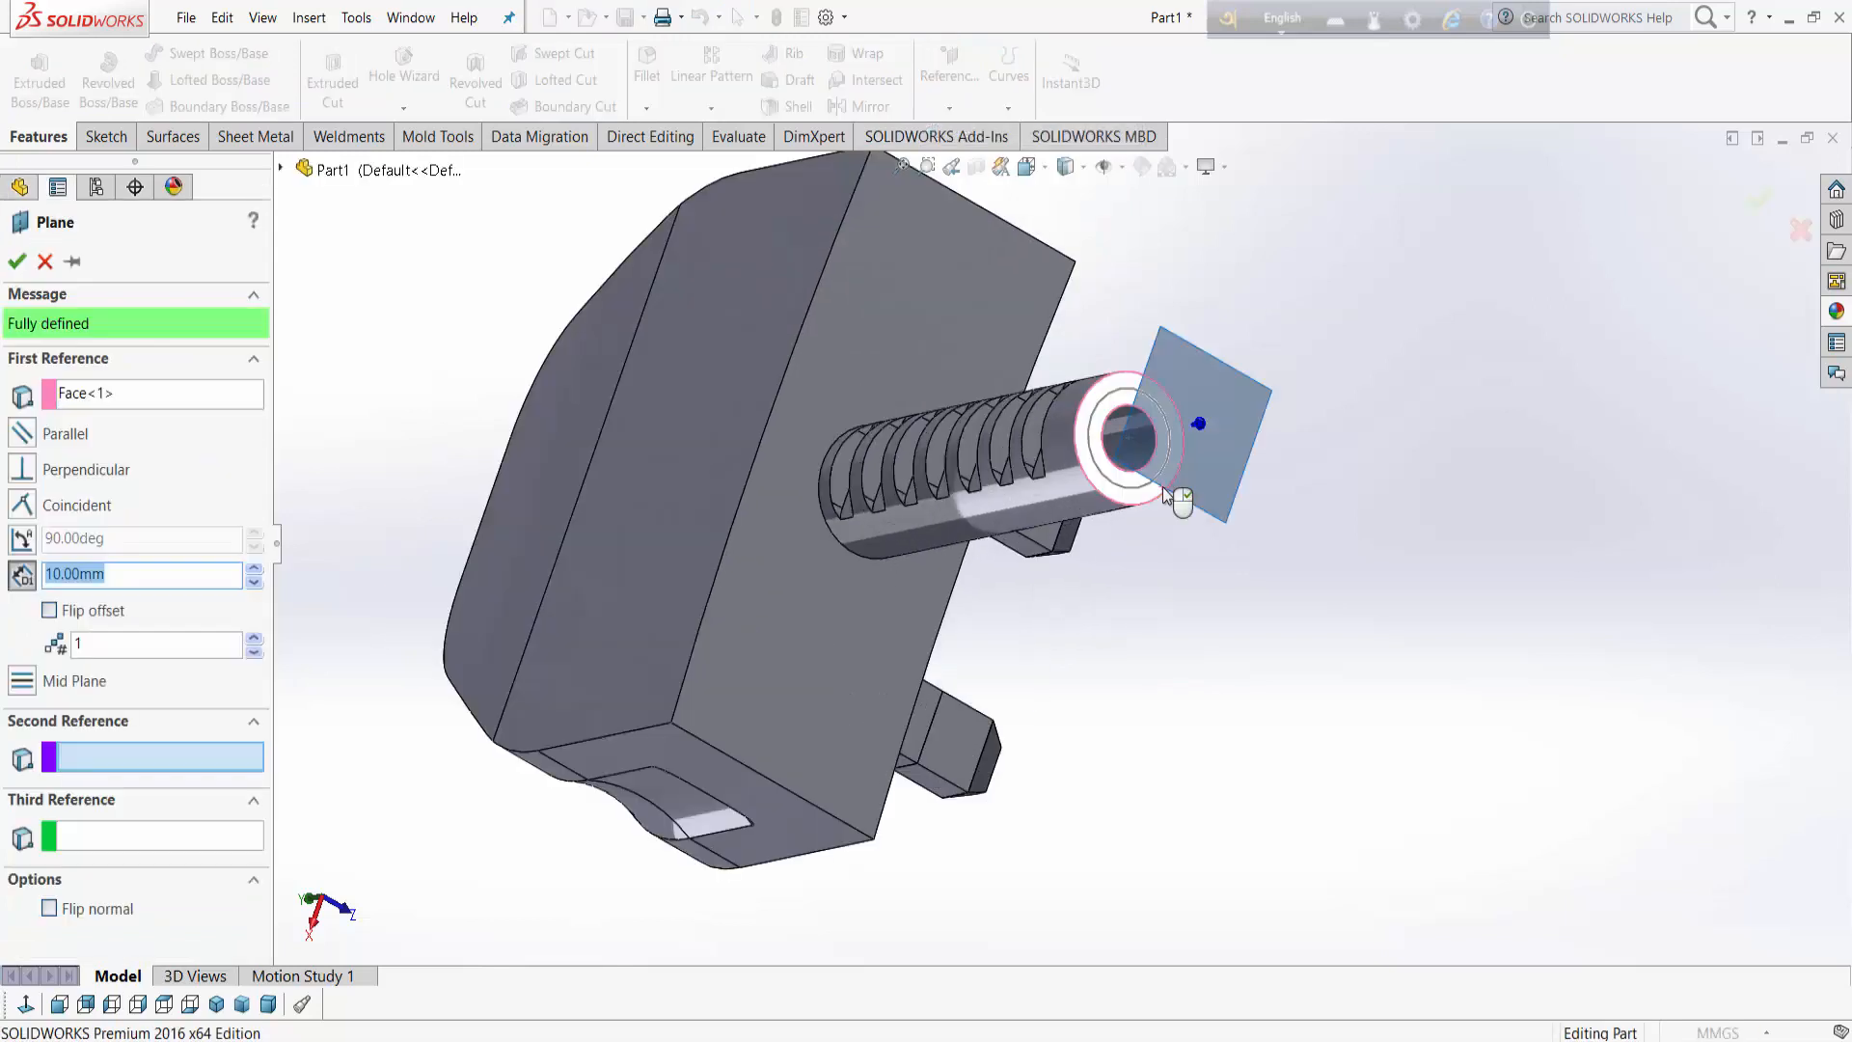
click(23, 505)
click(16, 261)
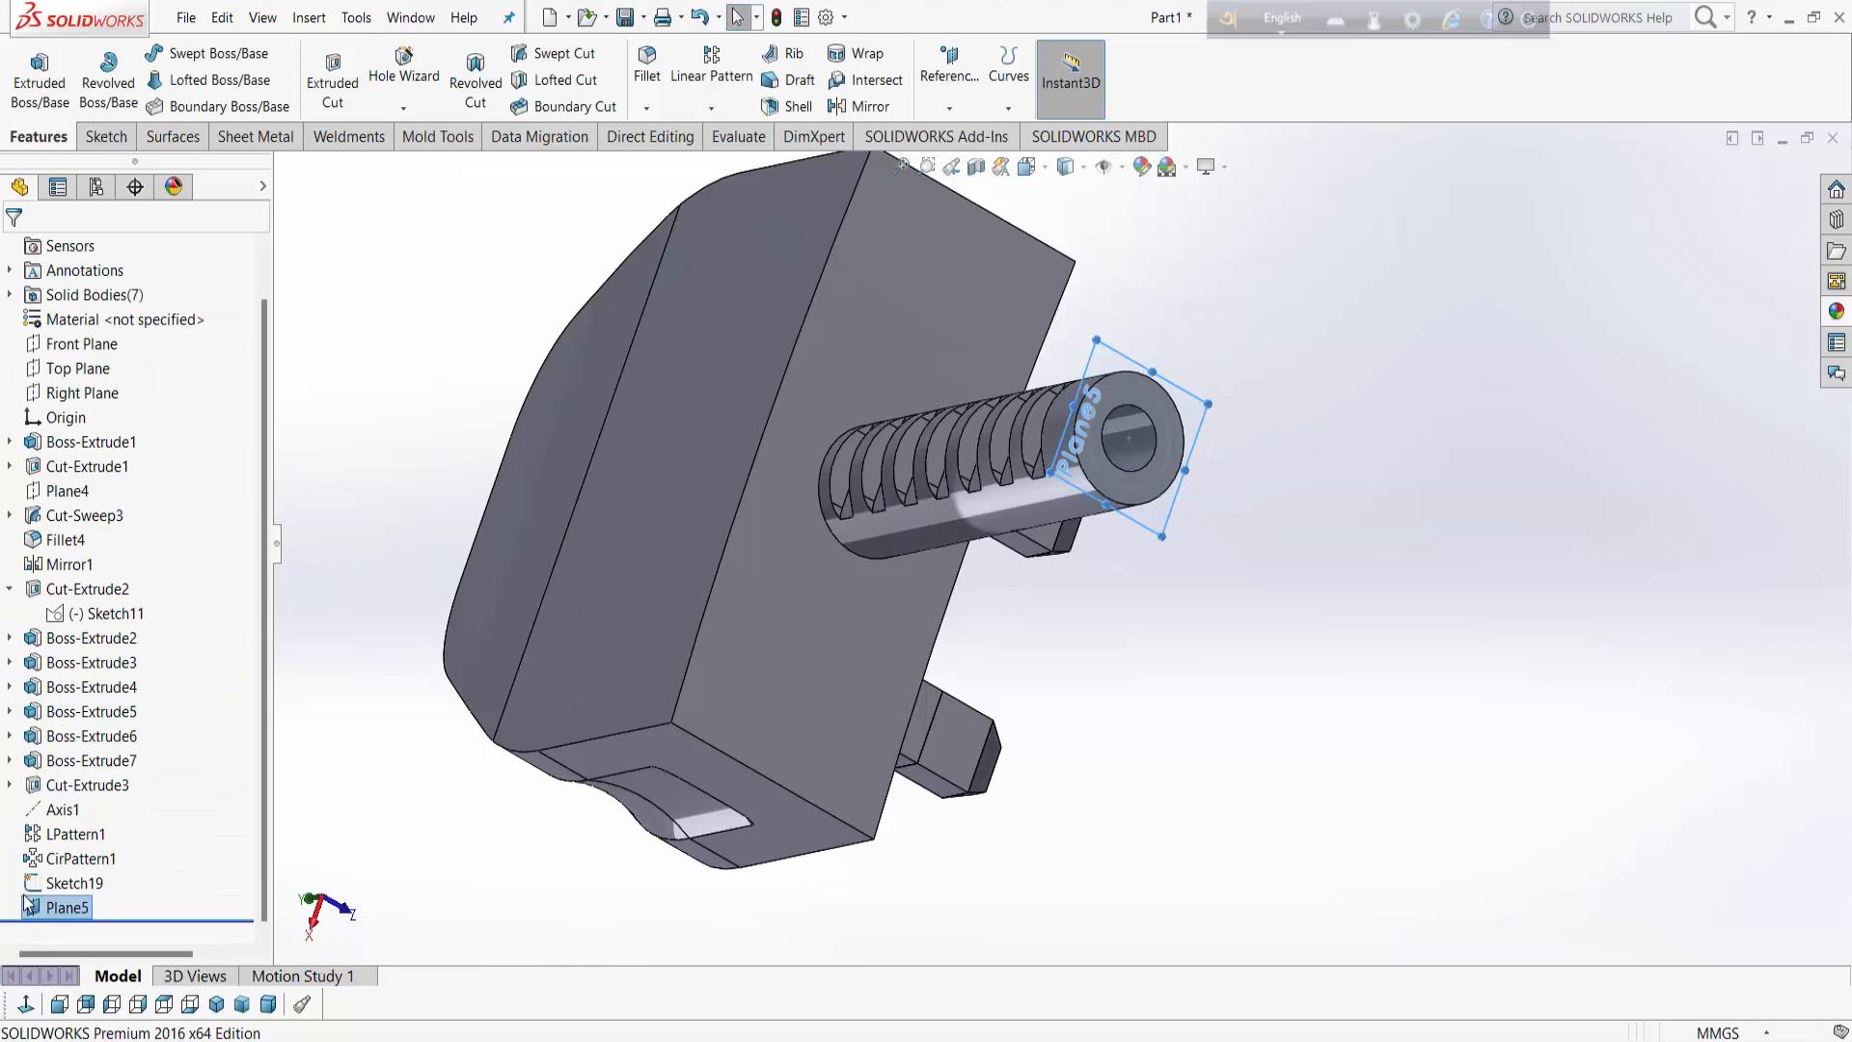
right_click(33, 906)
click(65, 608)
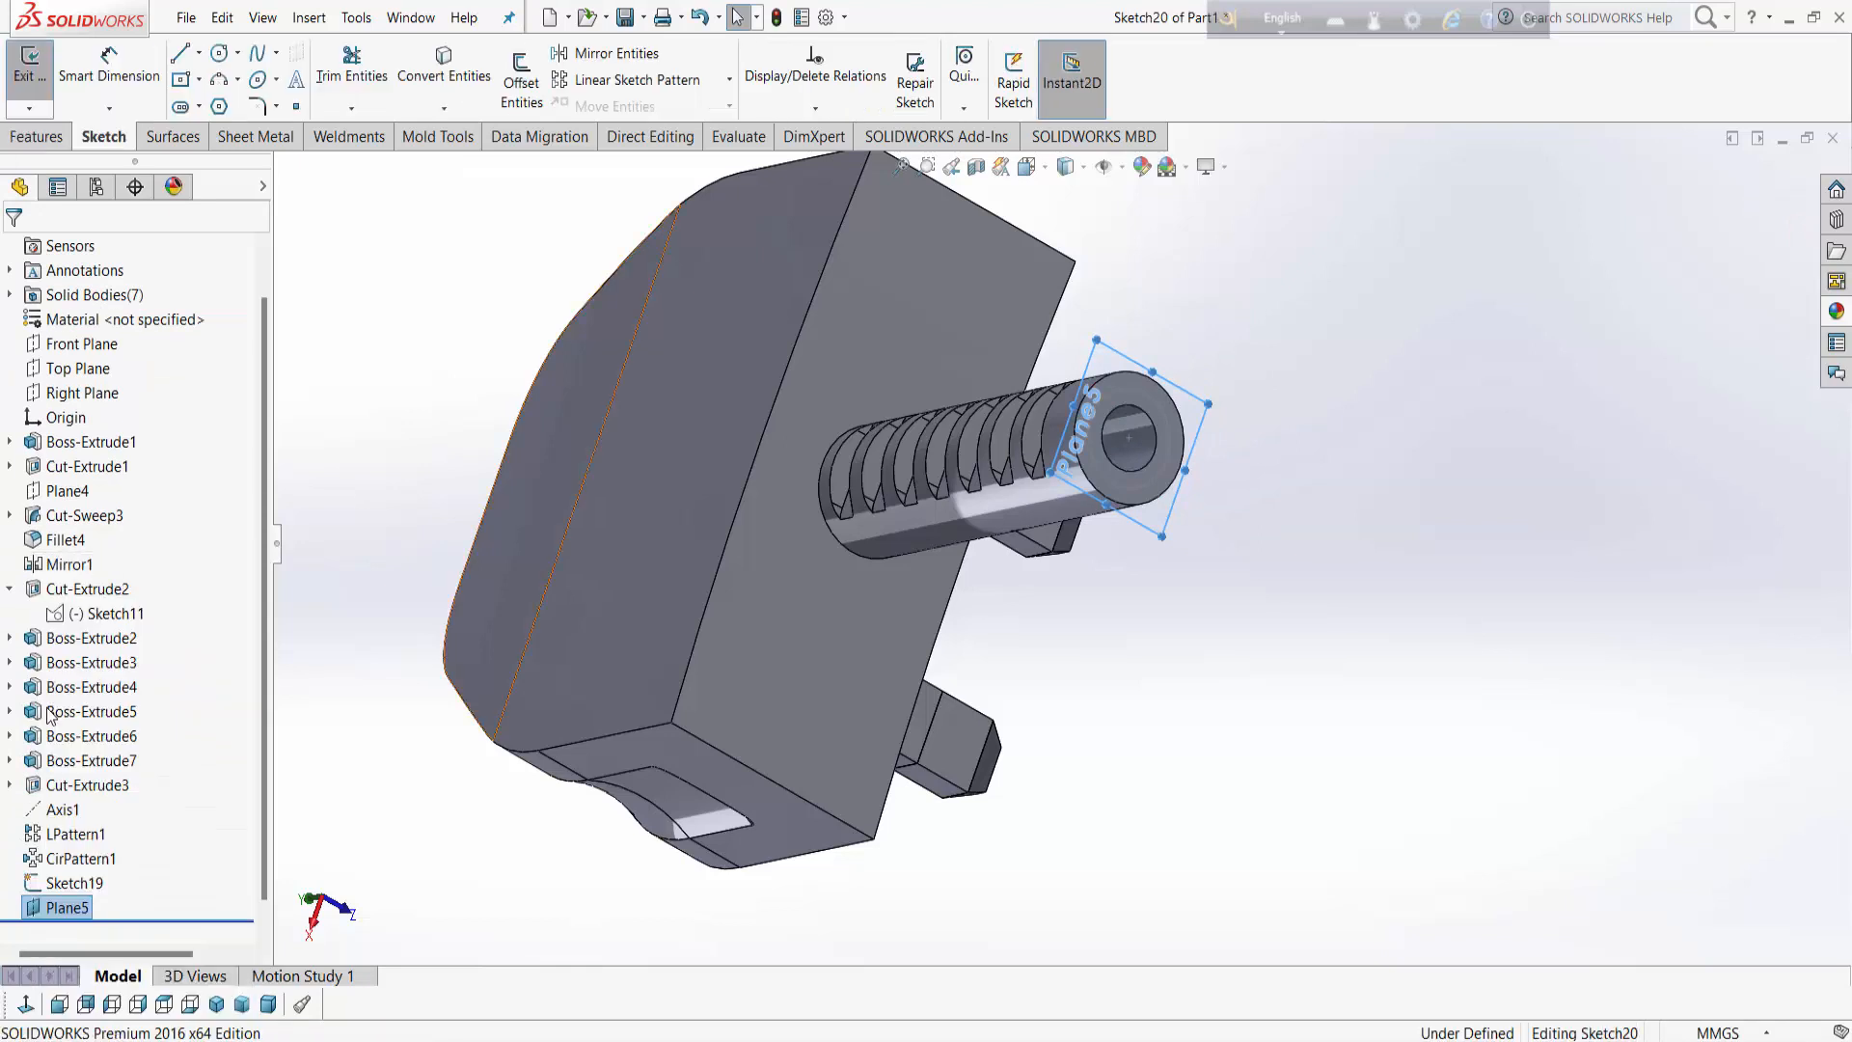
click(36, 1013)
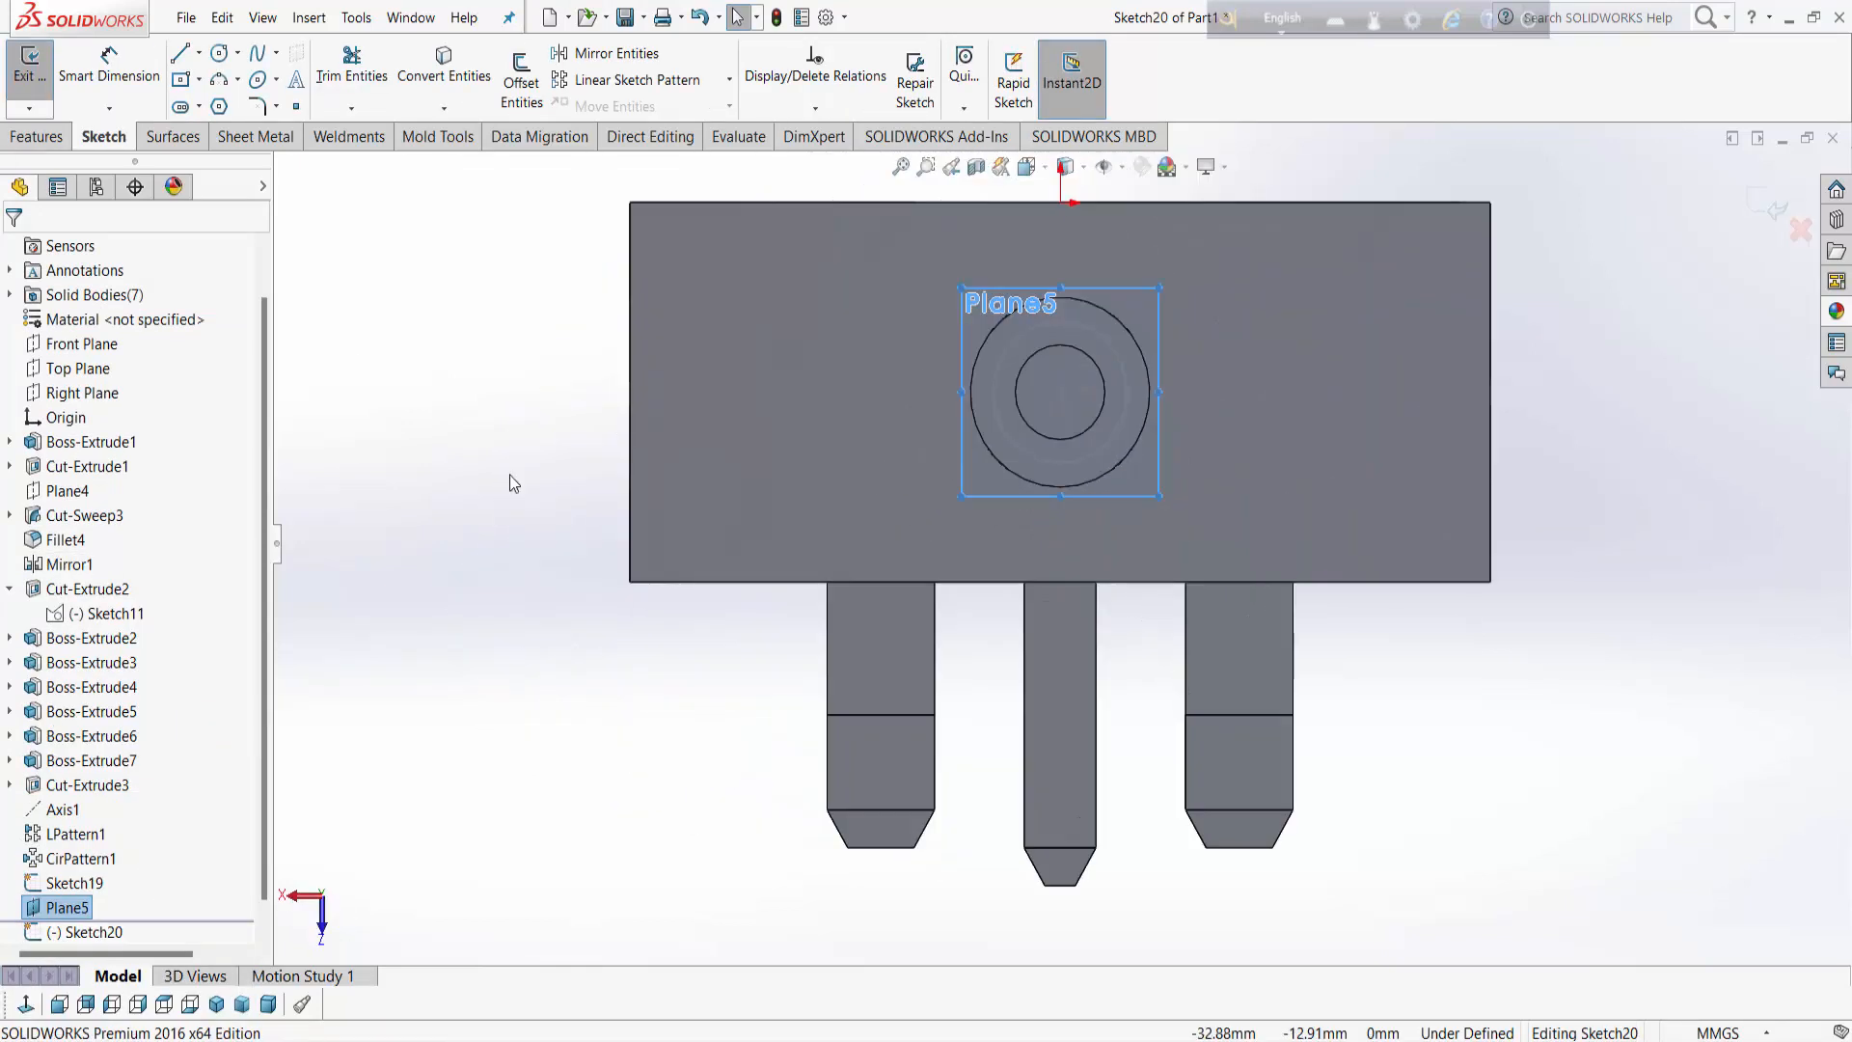
click(43, 97)
Step: Start a 3D sketch and draw a wavy five-point spline from the tube end's centre, spanning about 164 mm, as the cable path
click(29, 108)
click(58, 152)
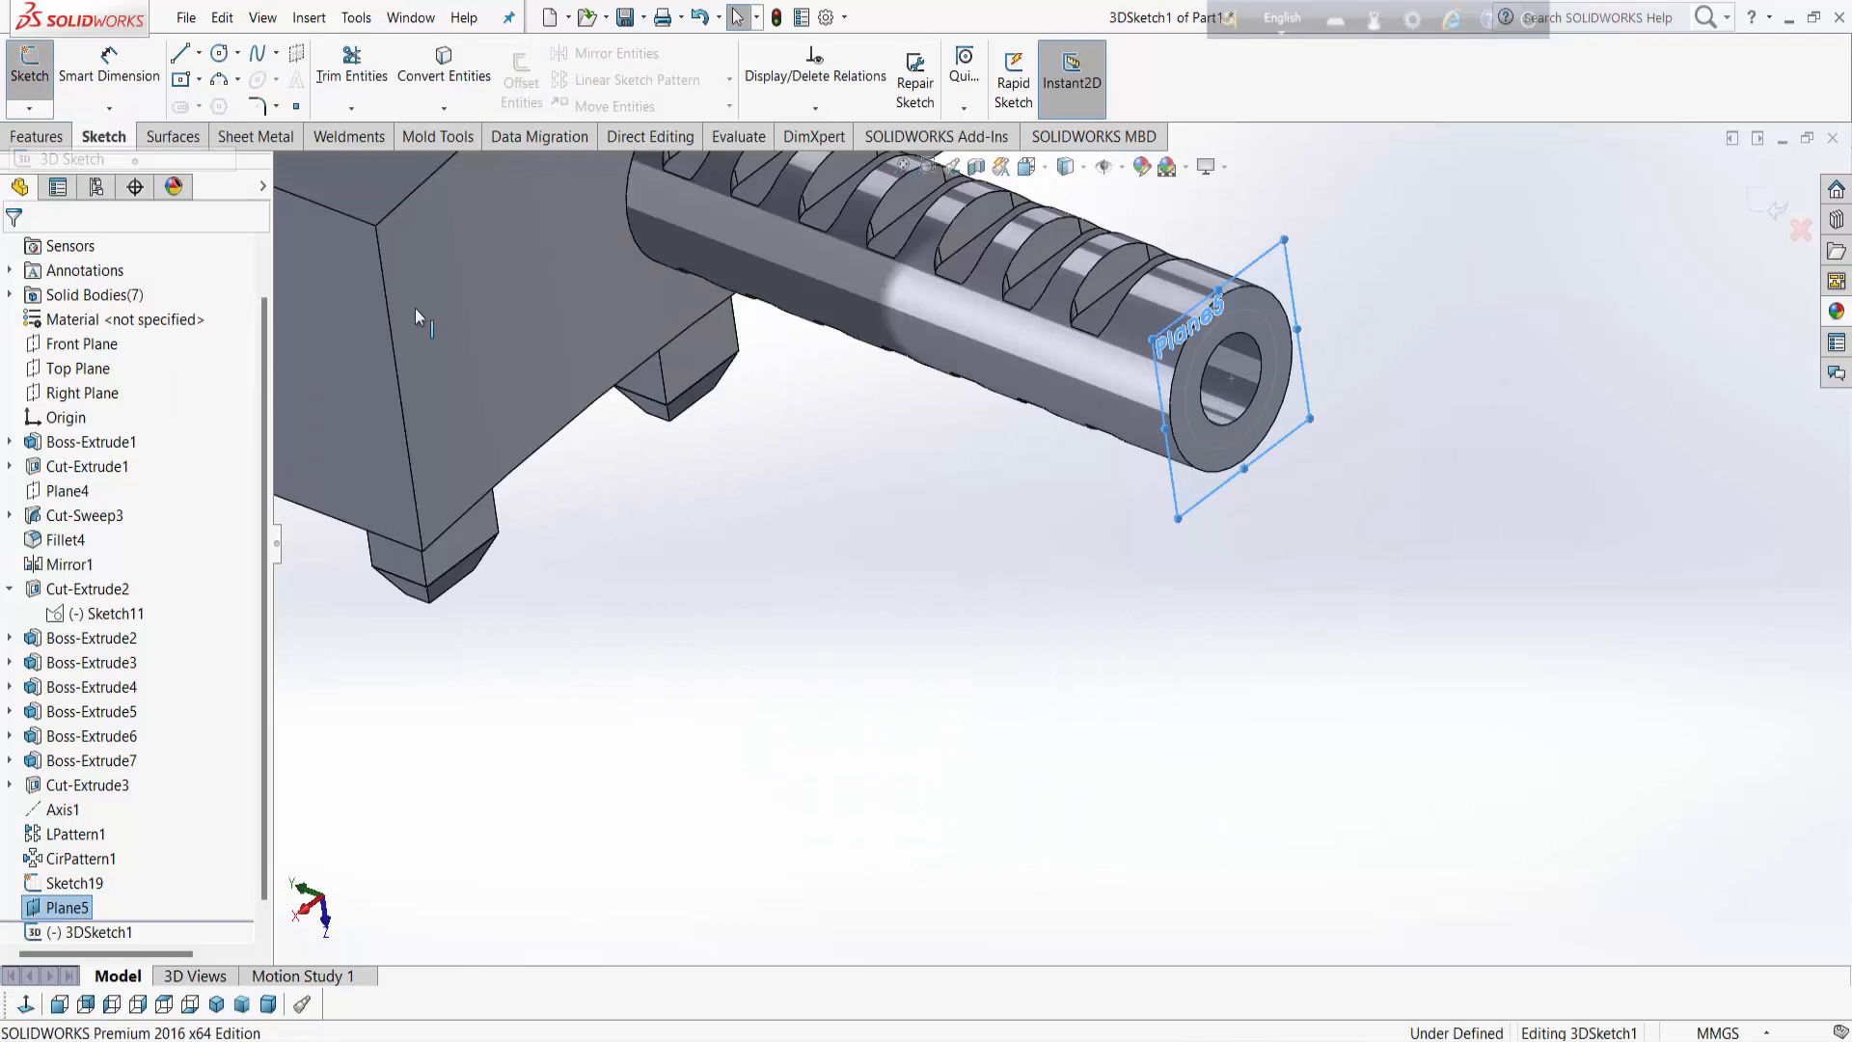
middle_drag(415, 309, 697, 399)
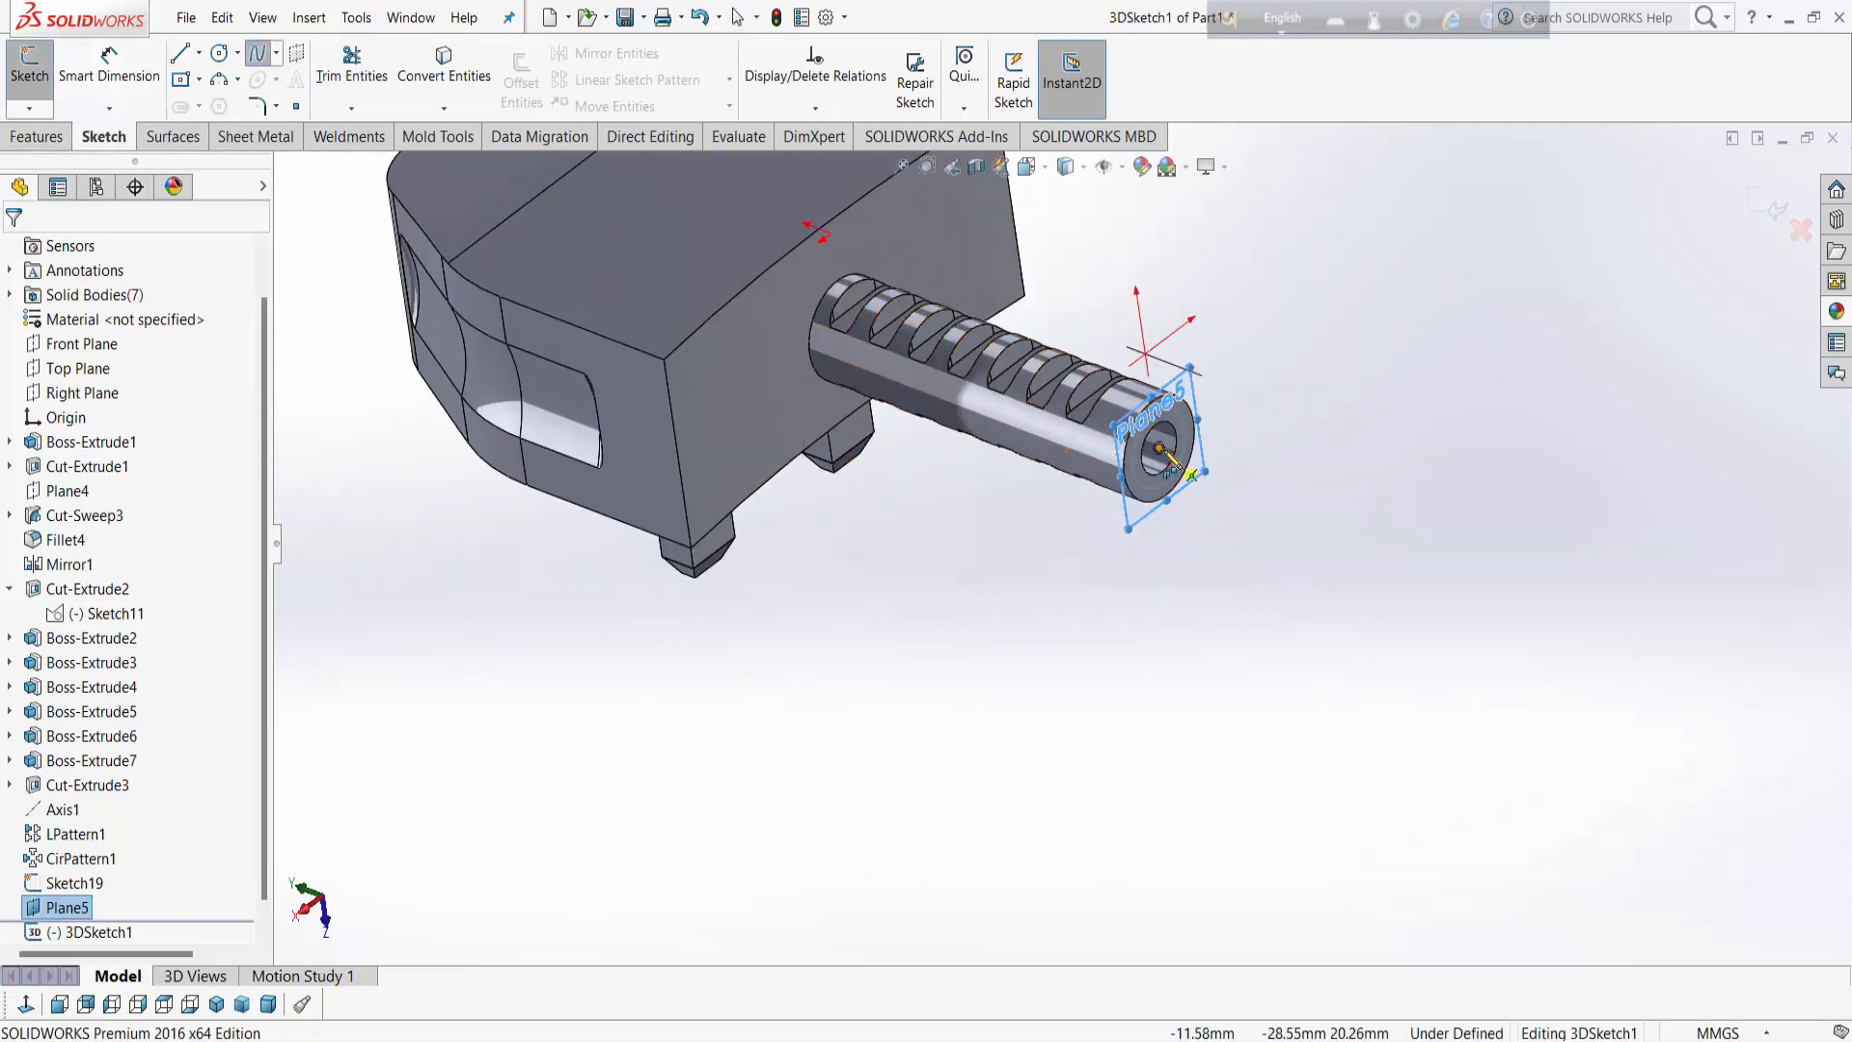
click(1162, 451)
middle_drag(1424, 550, 1517, 558)
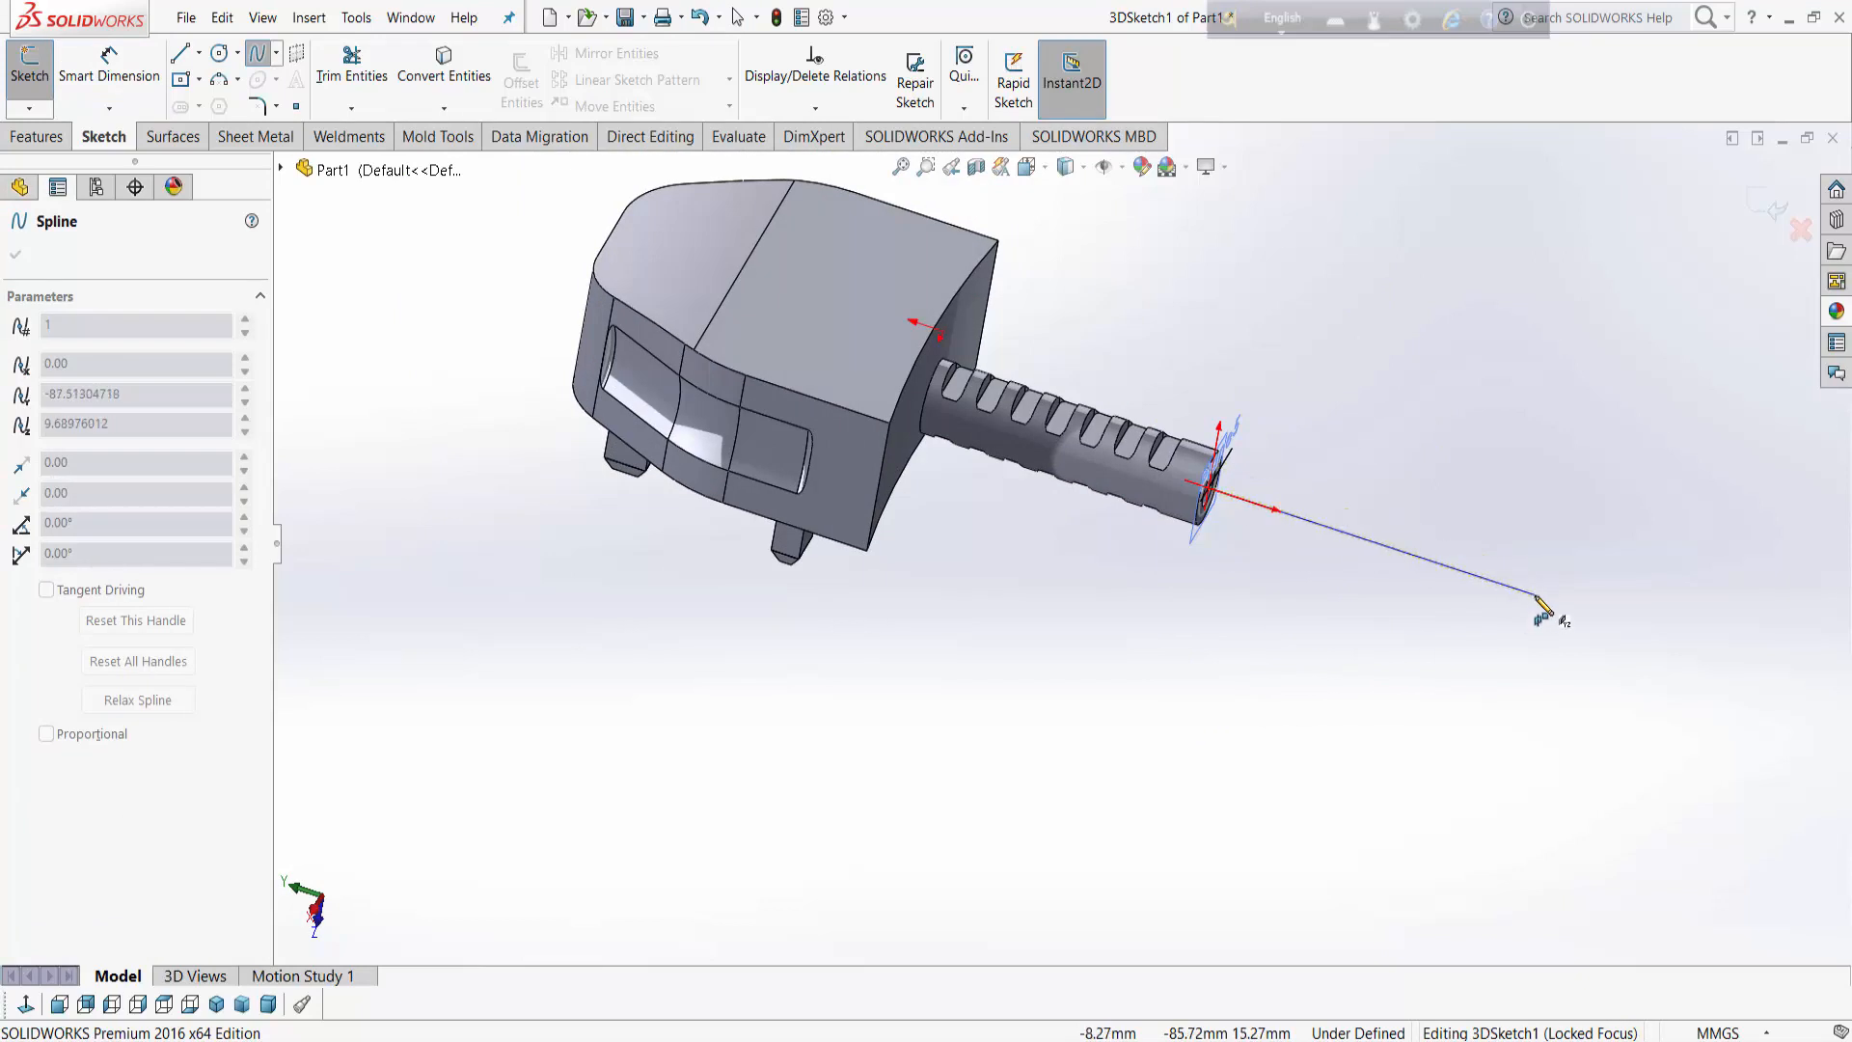
click(1528, 596)
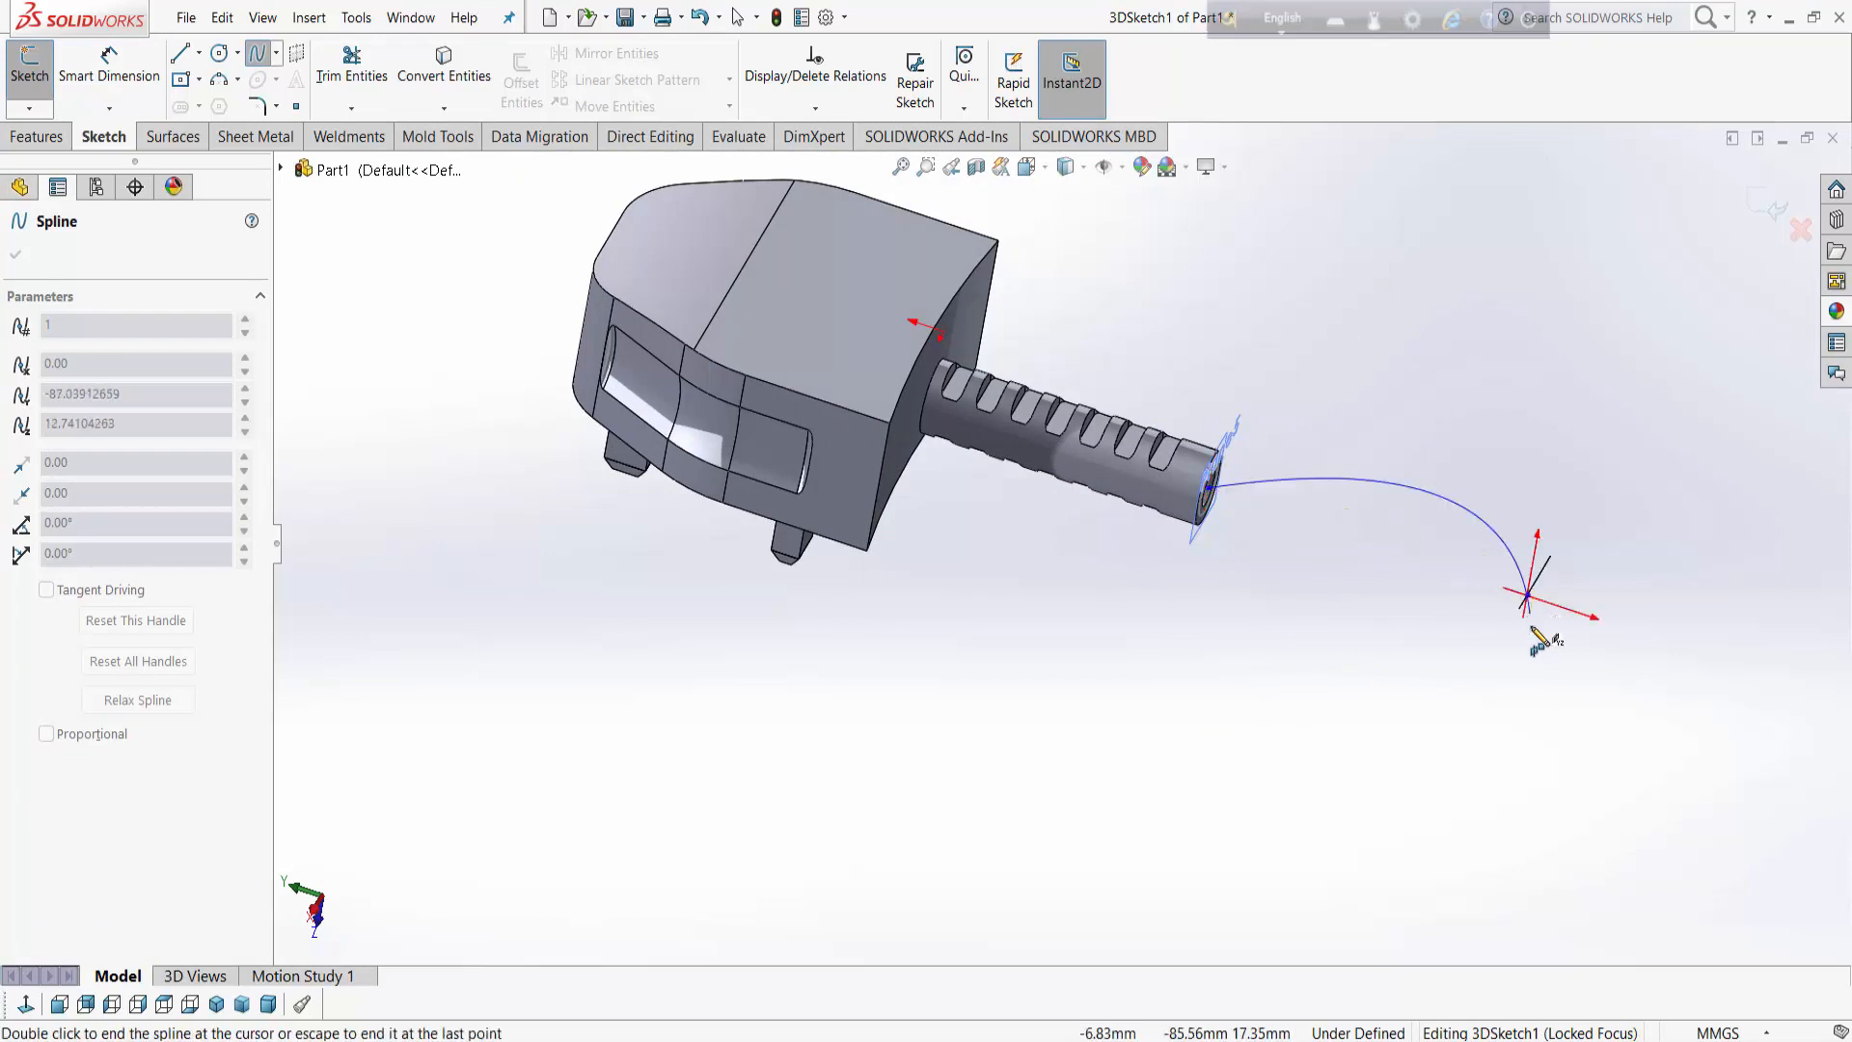
click(1651, 719)
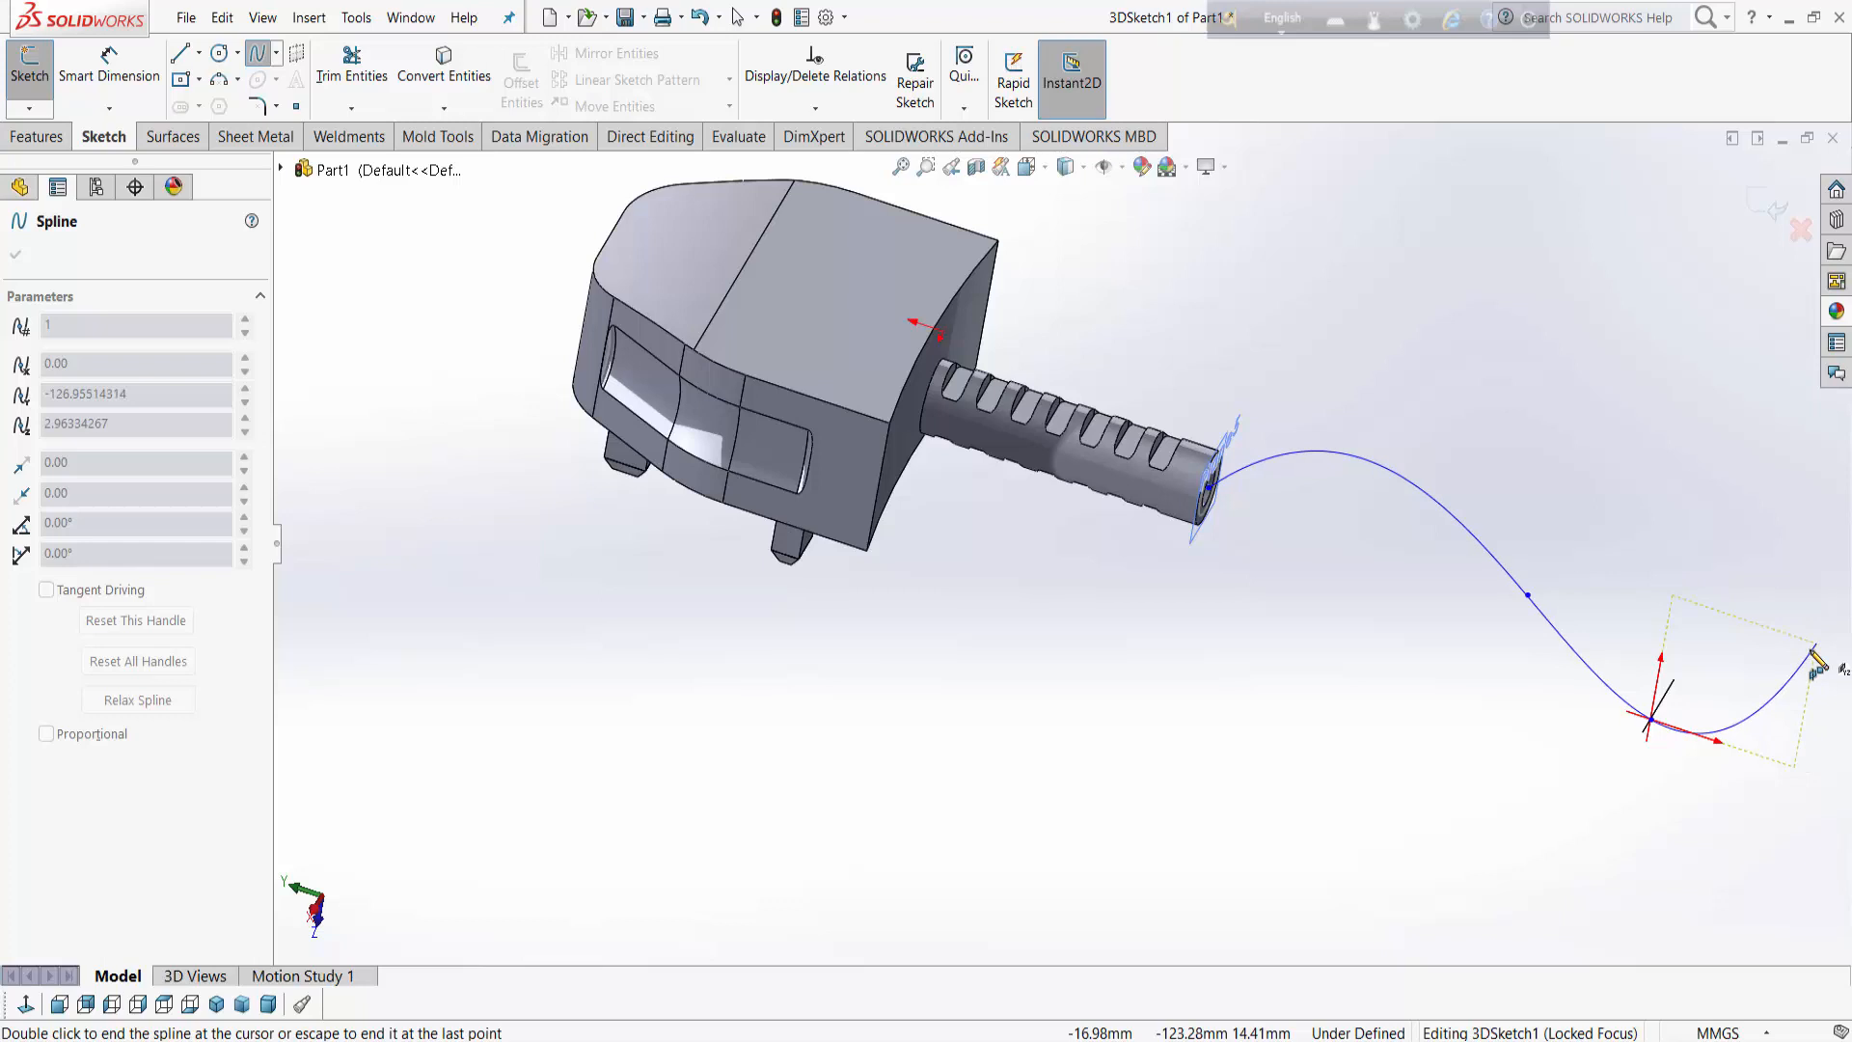
click(1770, 887)
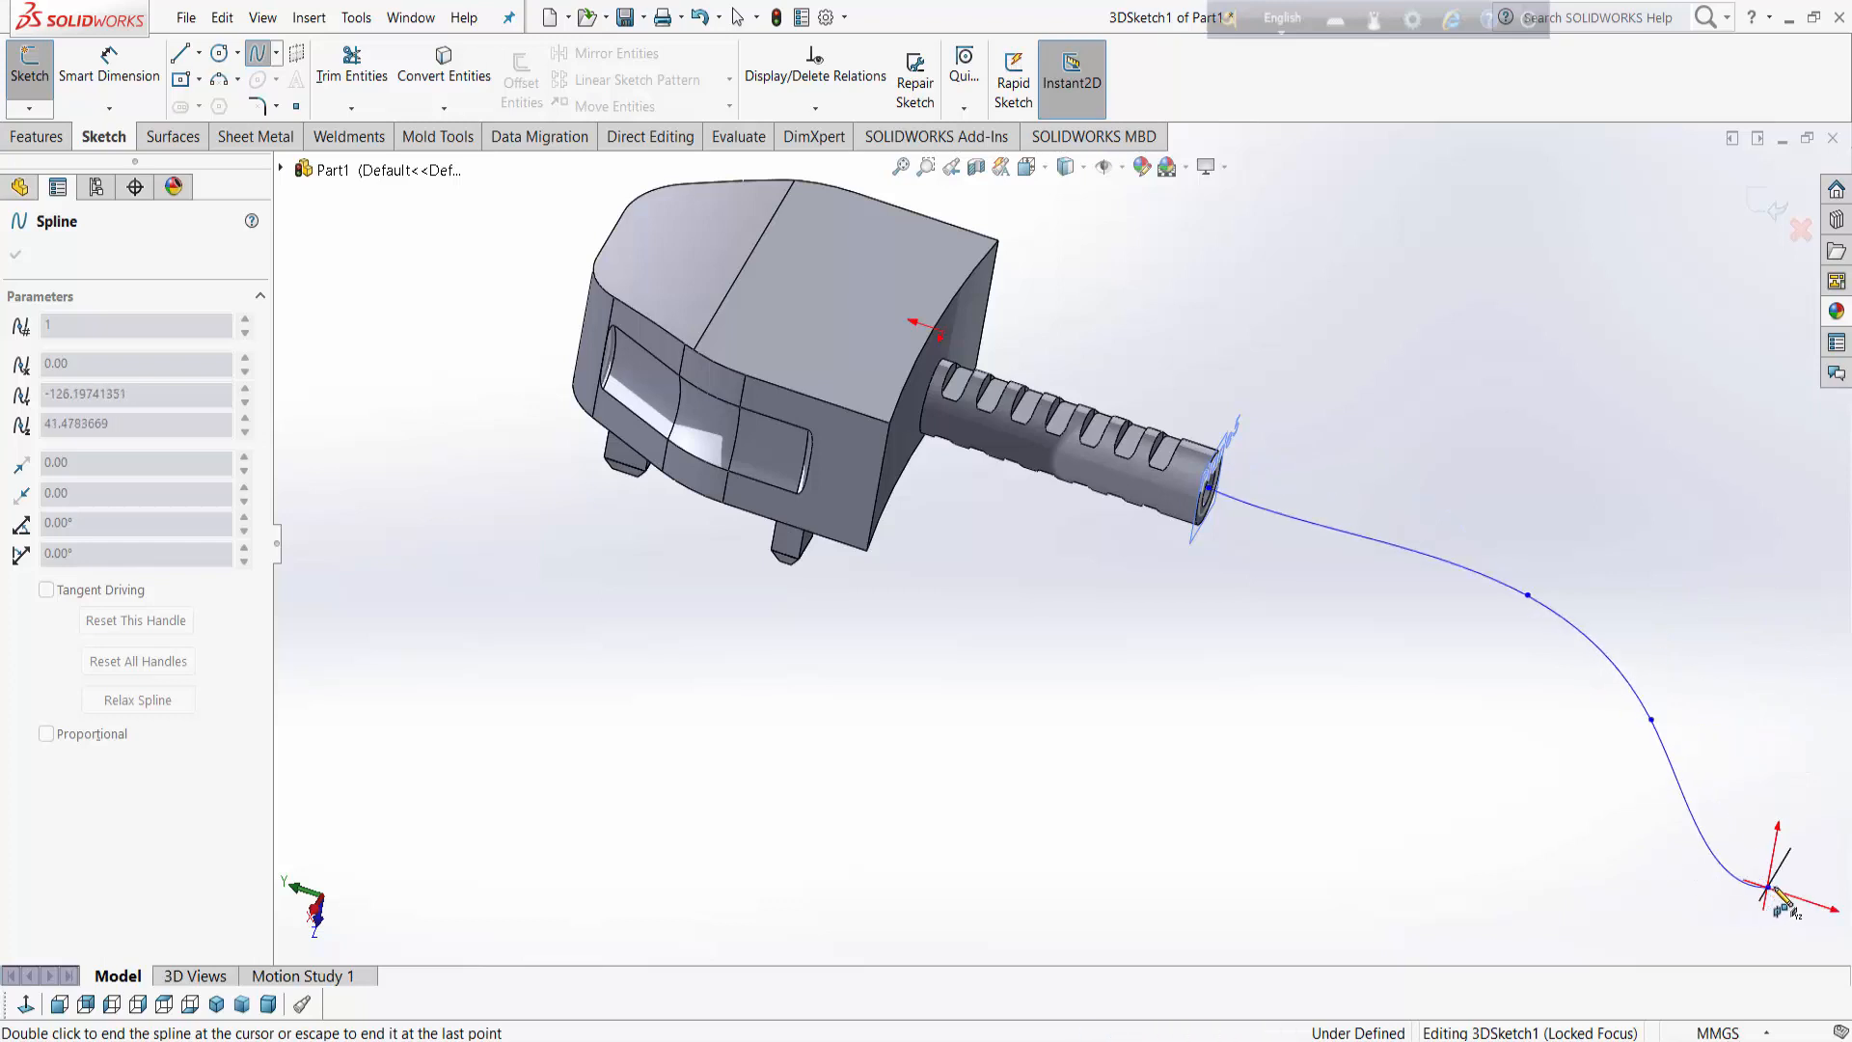
key(z)
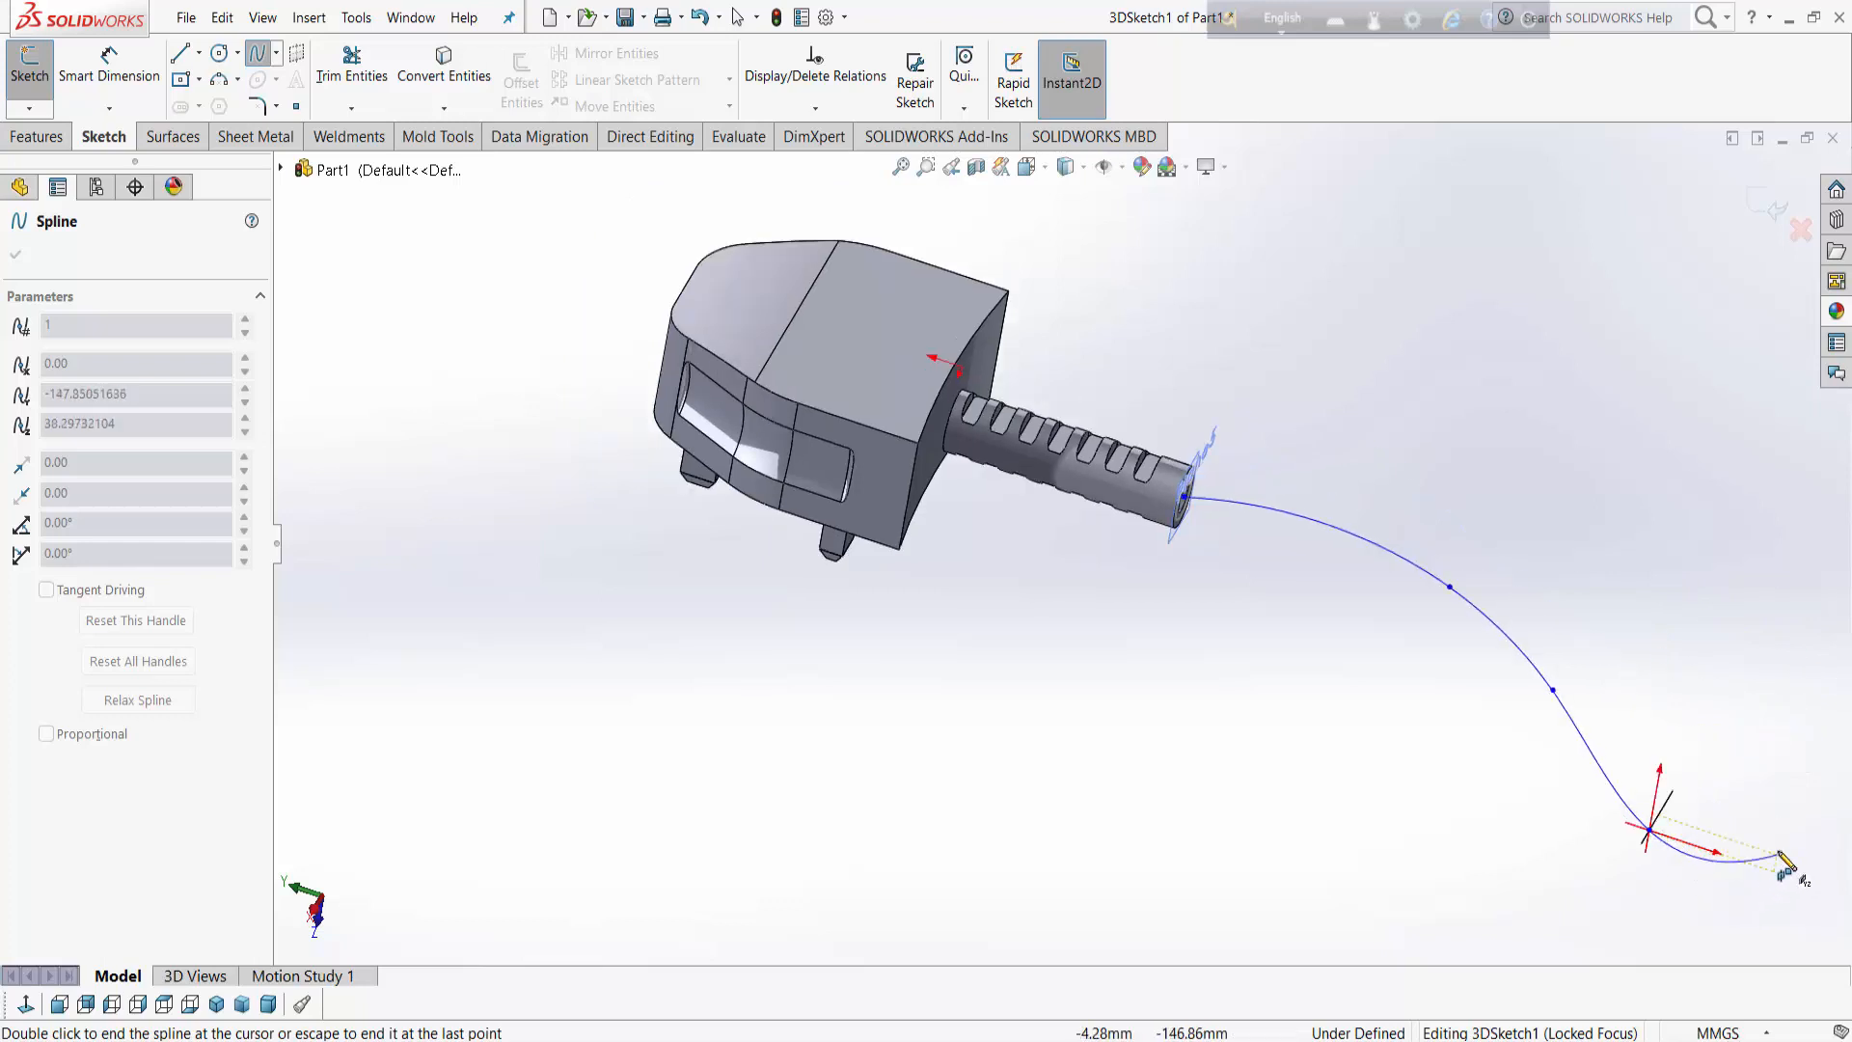
key(z)
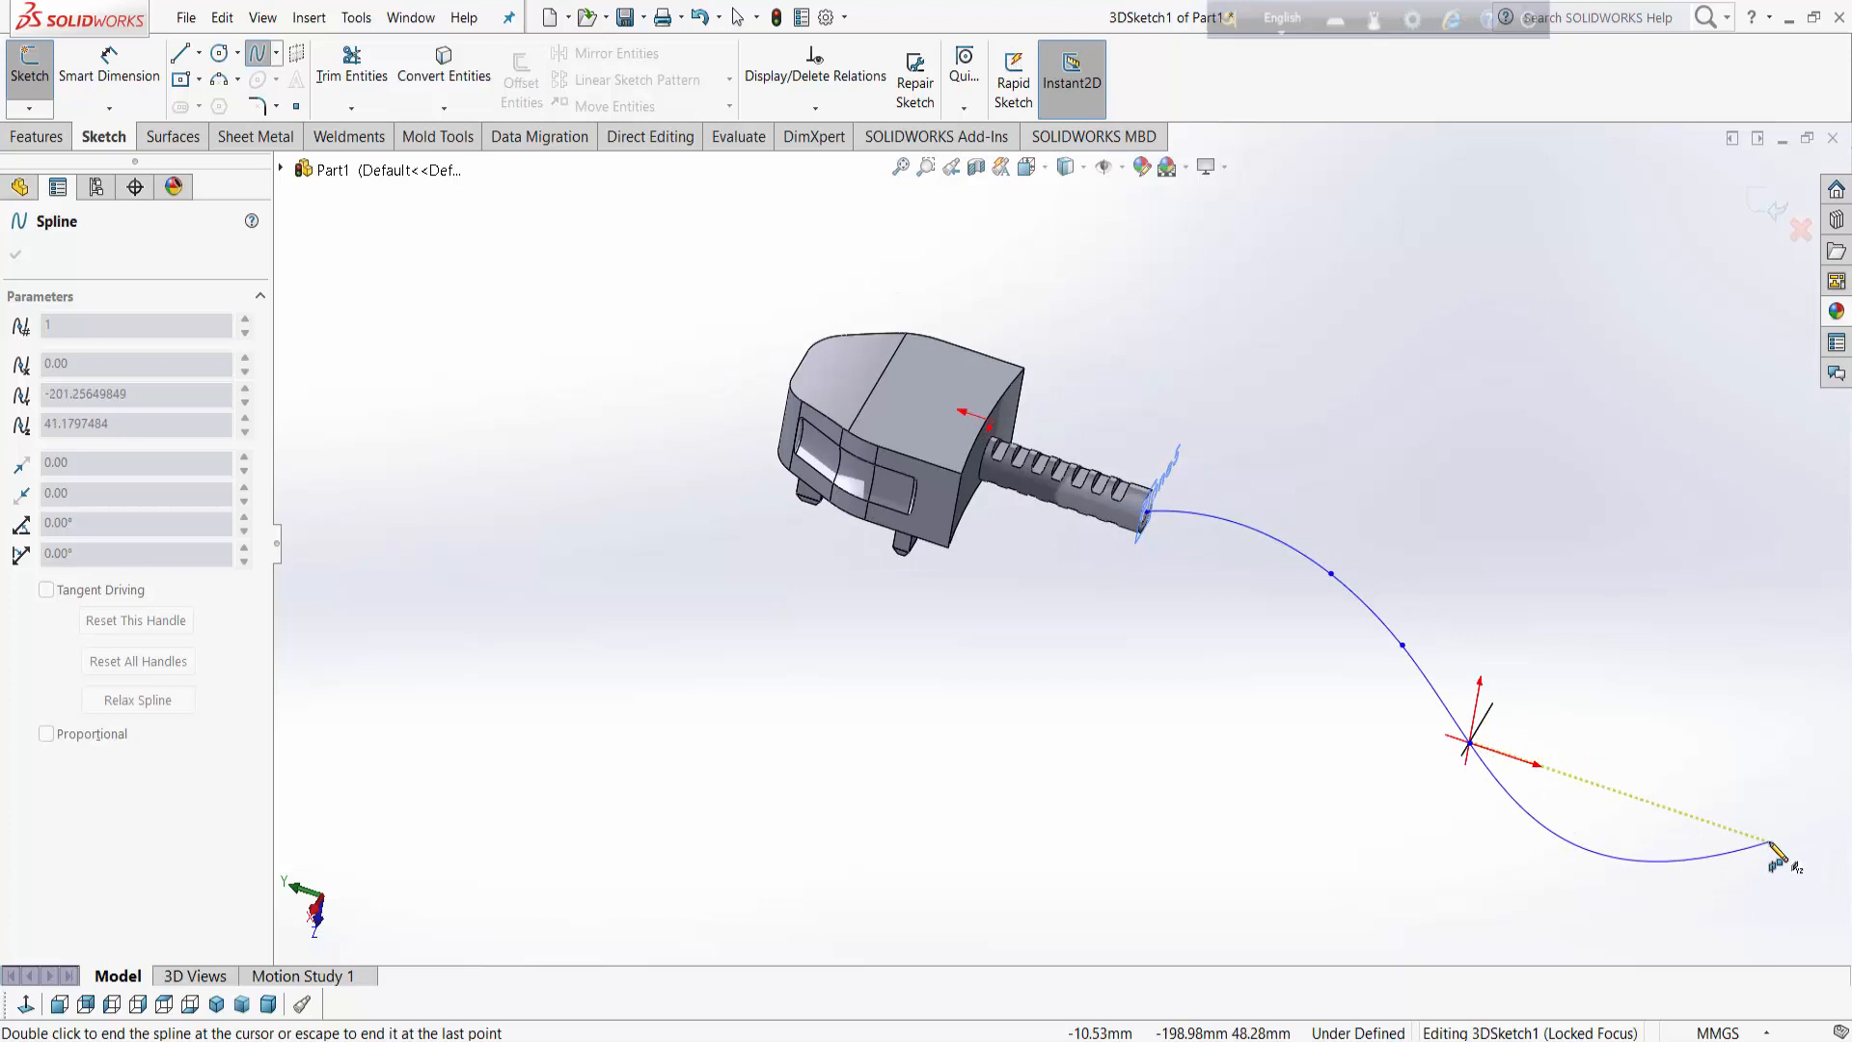
double_click(1765, 849)
Step: Dimension the distance between the spline's last two points to 60 mm
key(d)
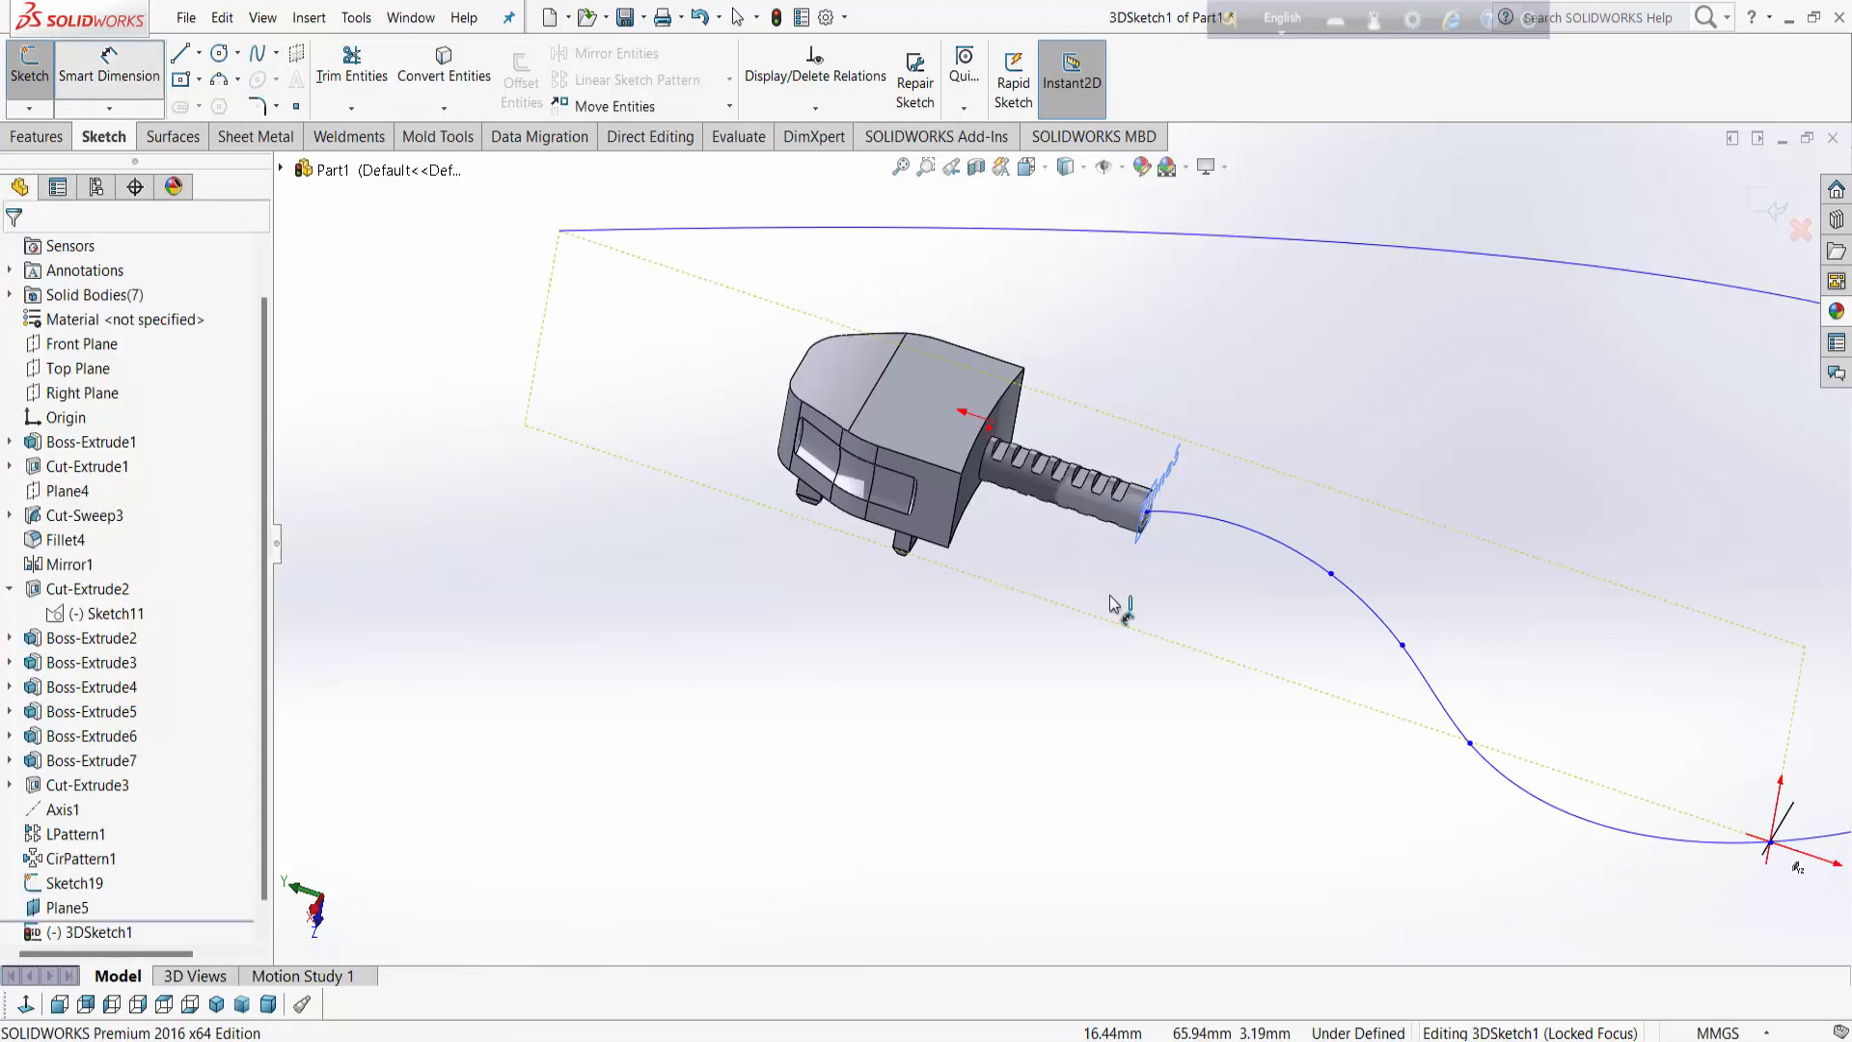
click(1470, 742)
click(1765, 849)
scroll(1431, 702, down, 2)
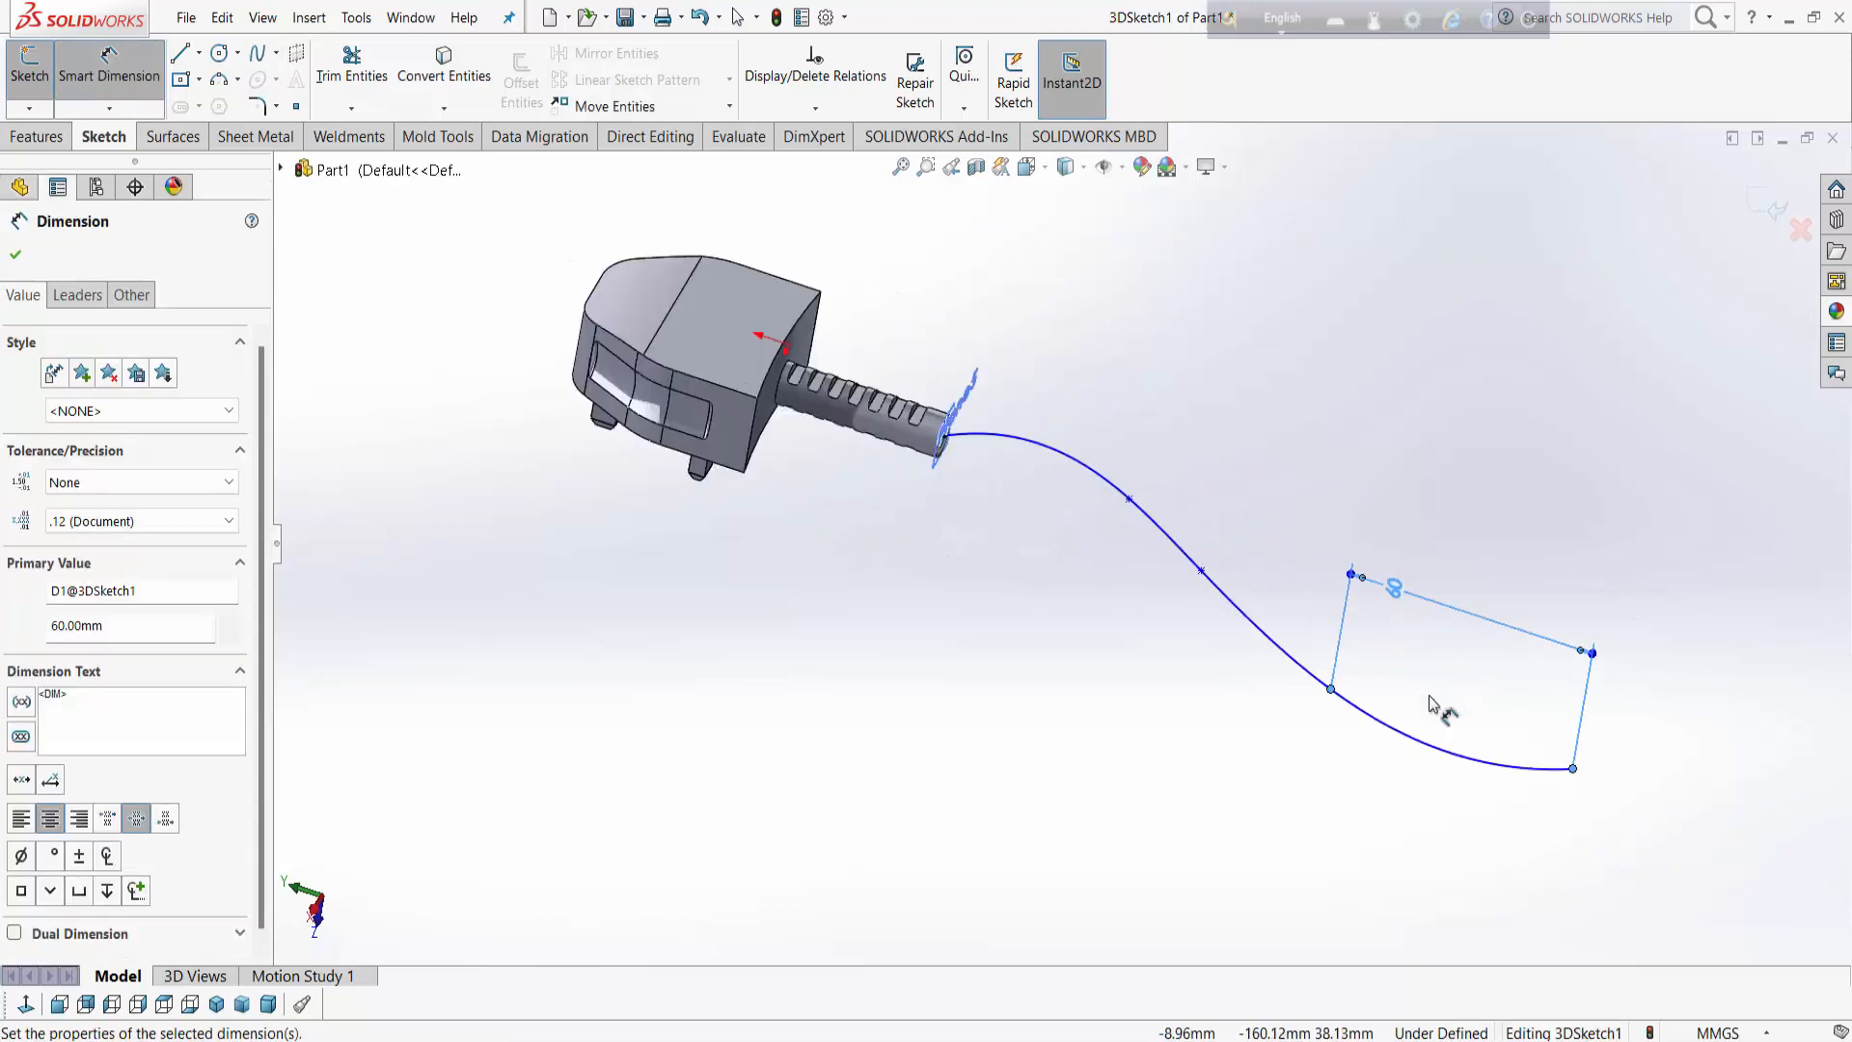
click(1573, 769)
Step: Dimension the distance from the spline's start point at the tube end to its second point to 45 mm
click(106, 77)
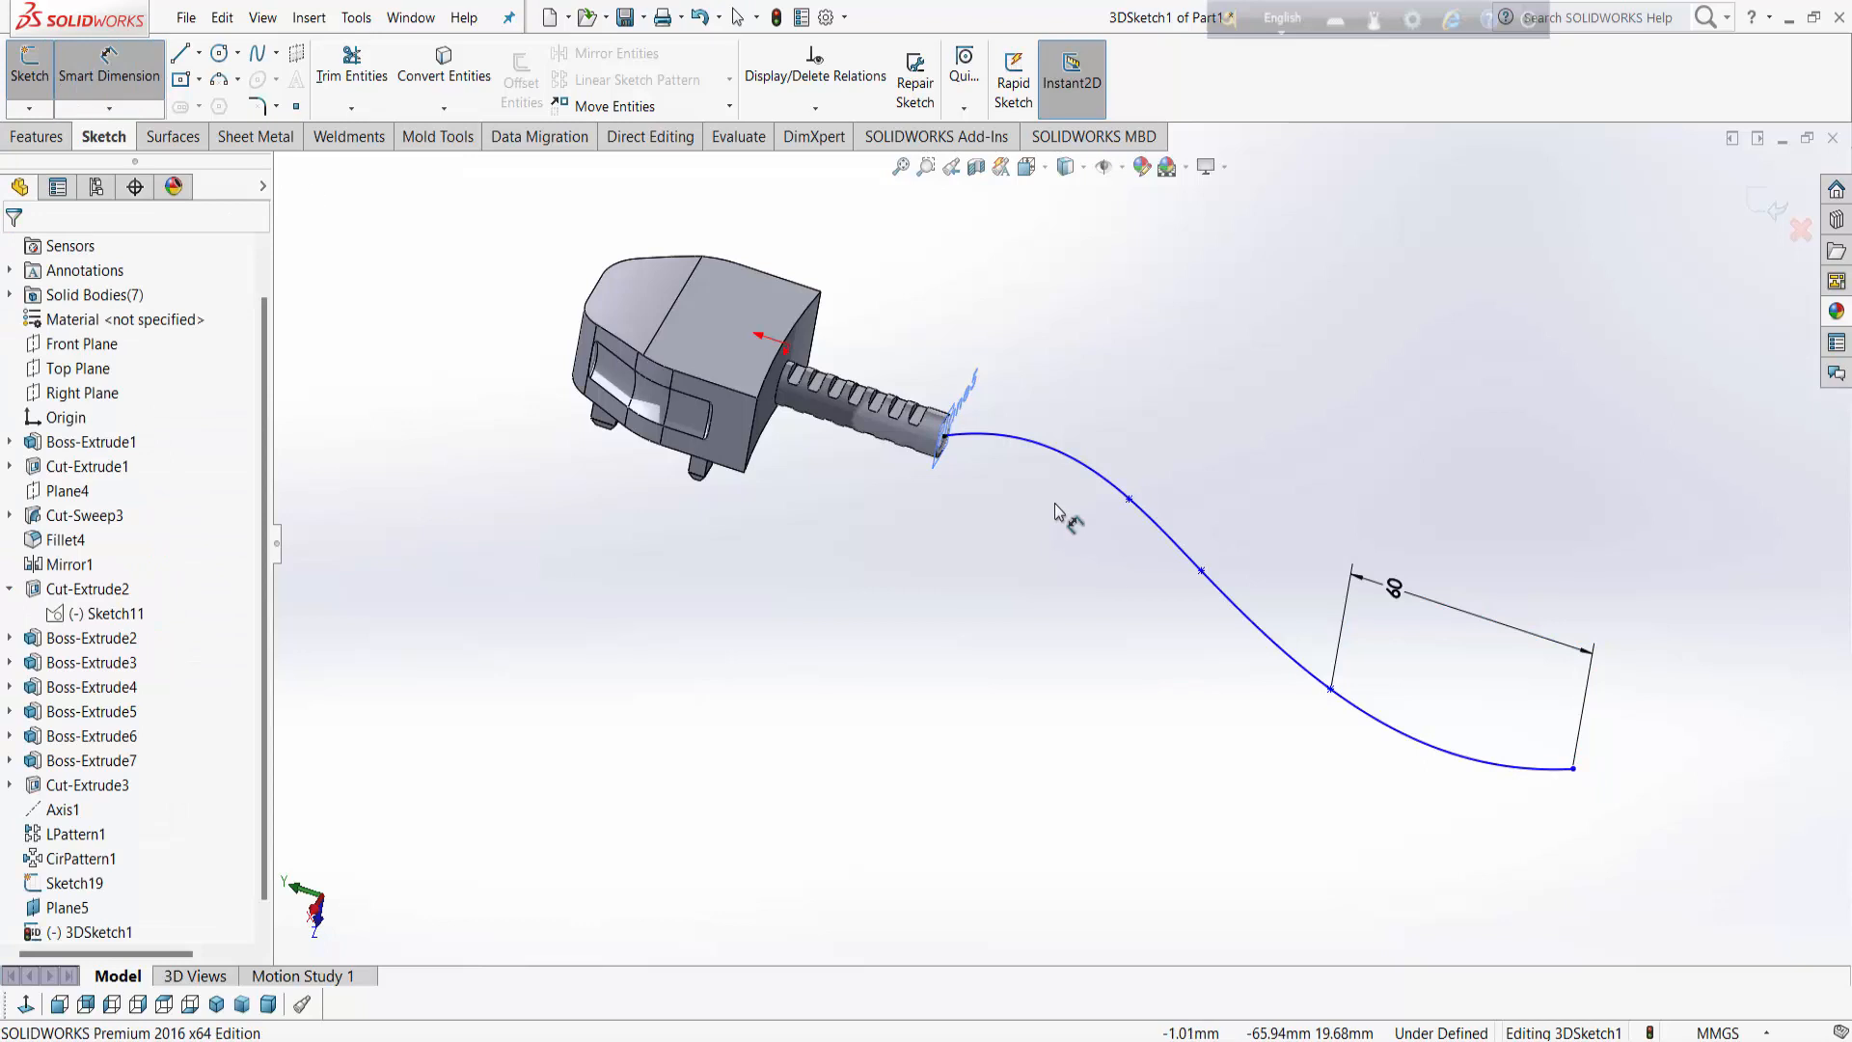
click(943, 436)
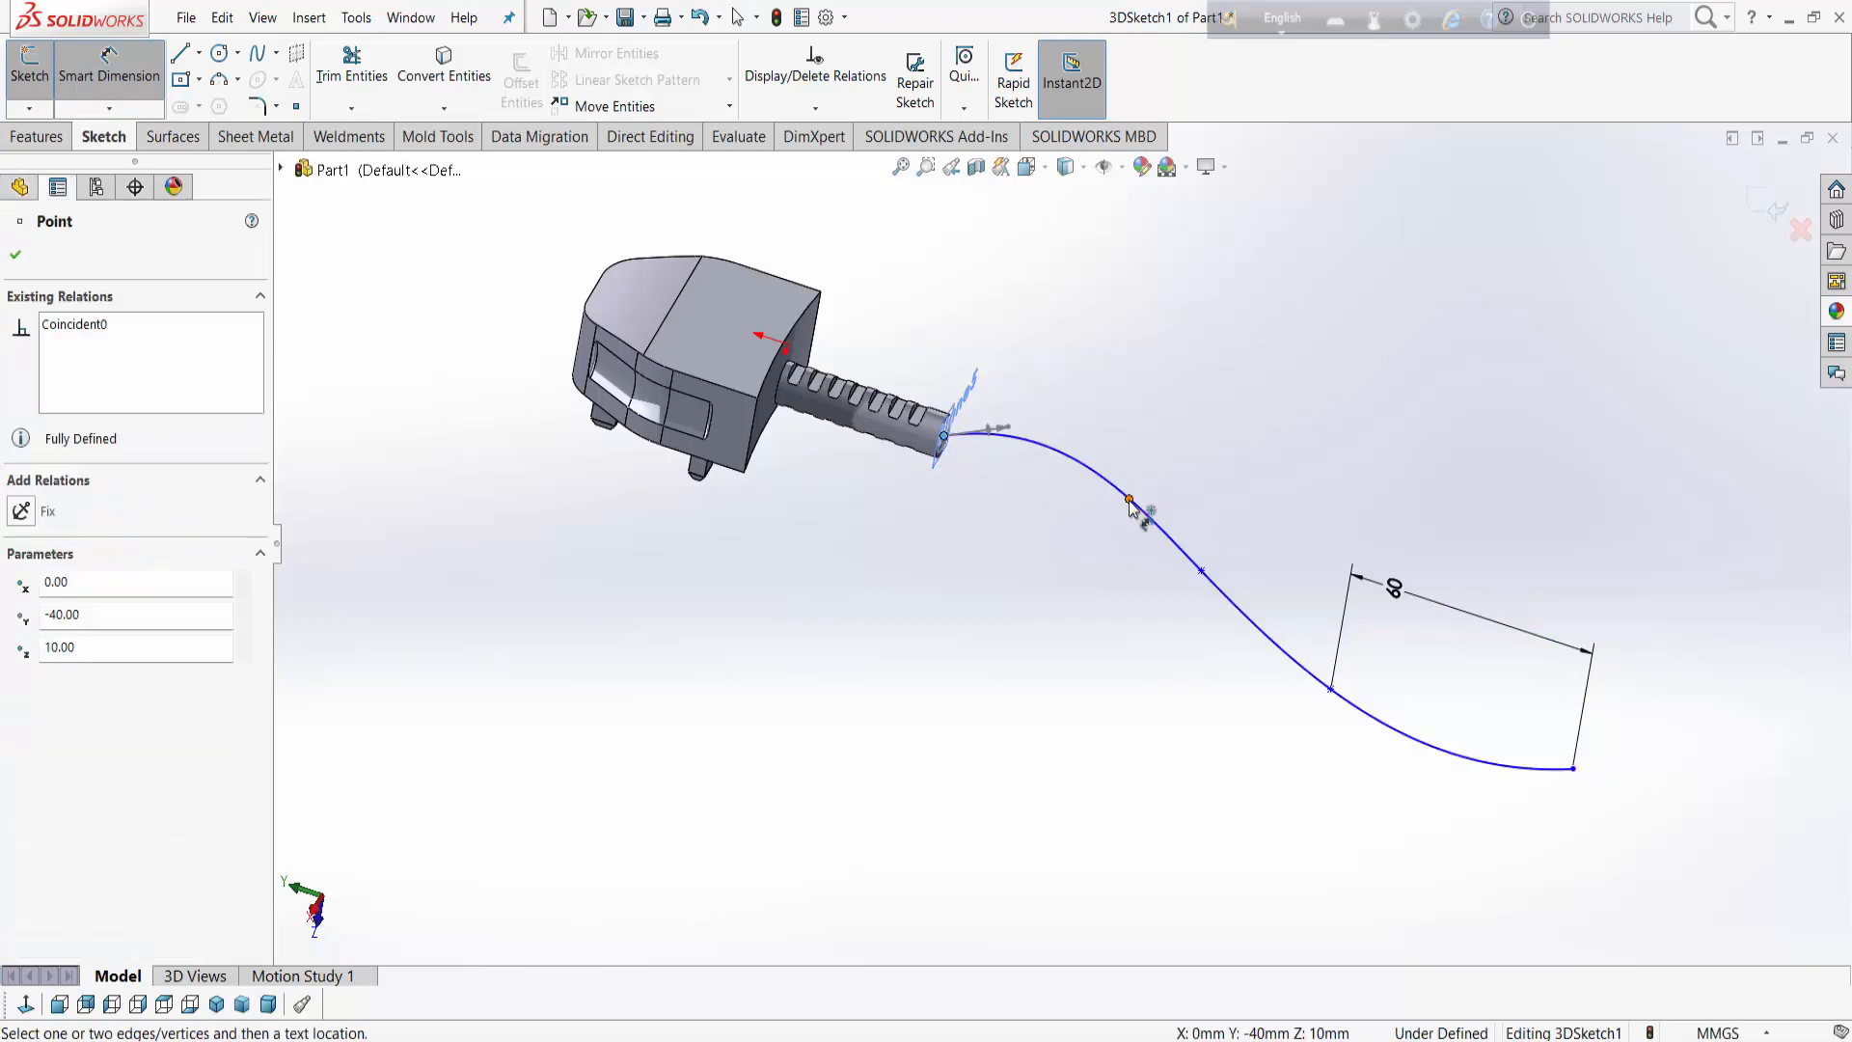
click(1129, 502)
click(1080, 575)
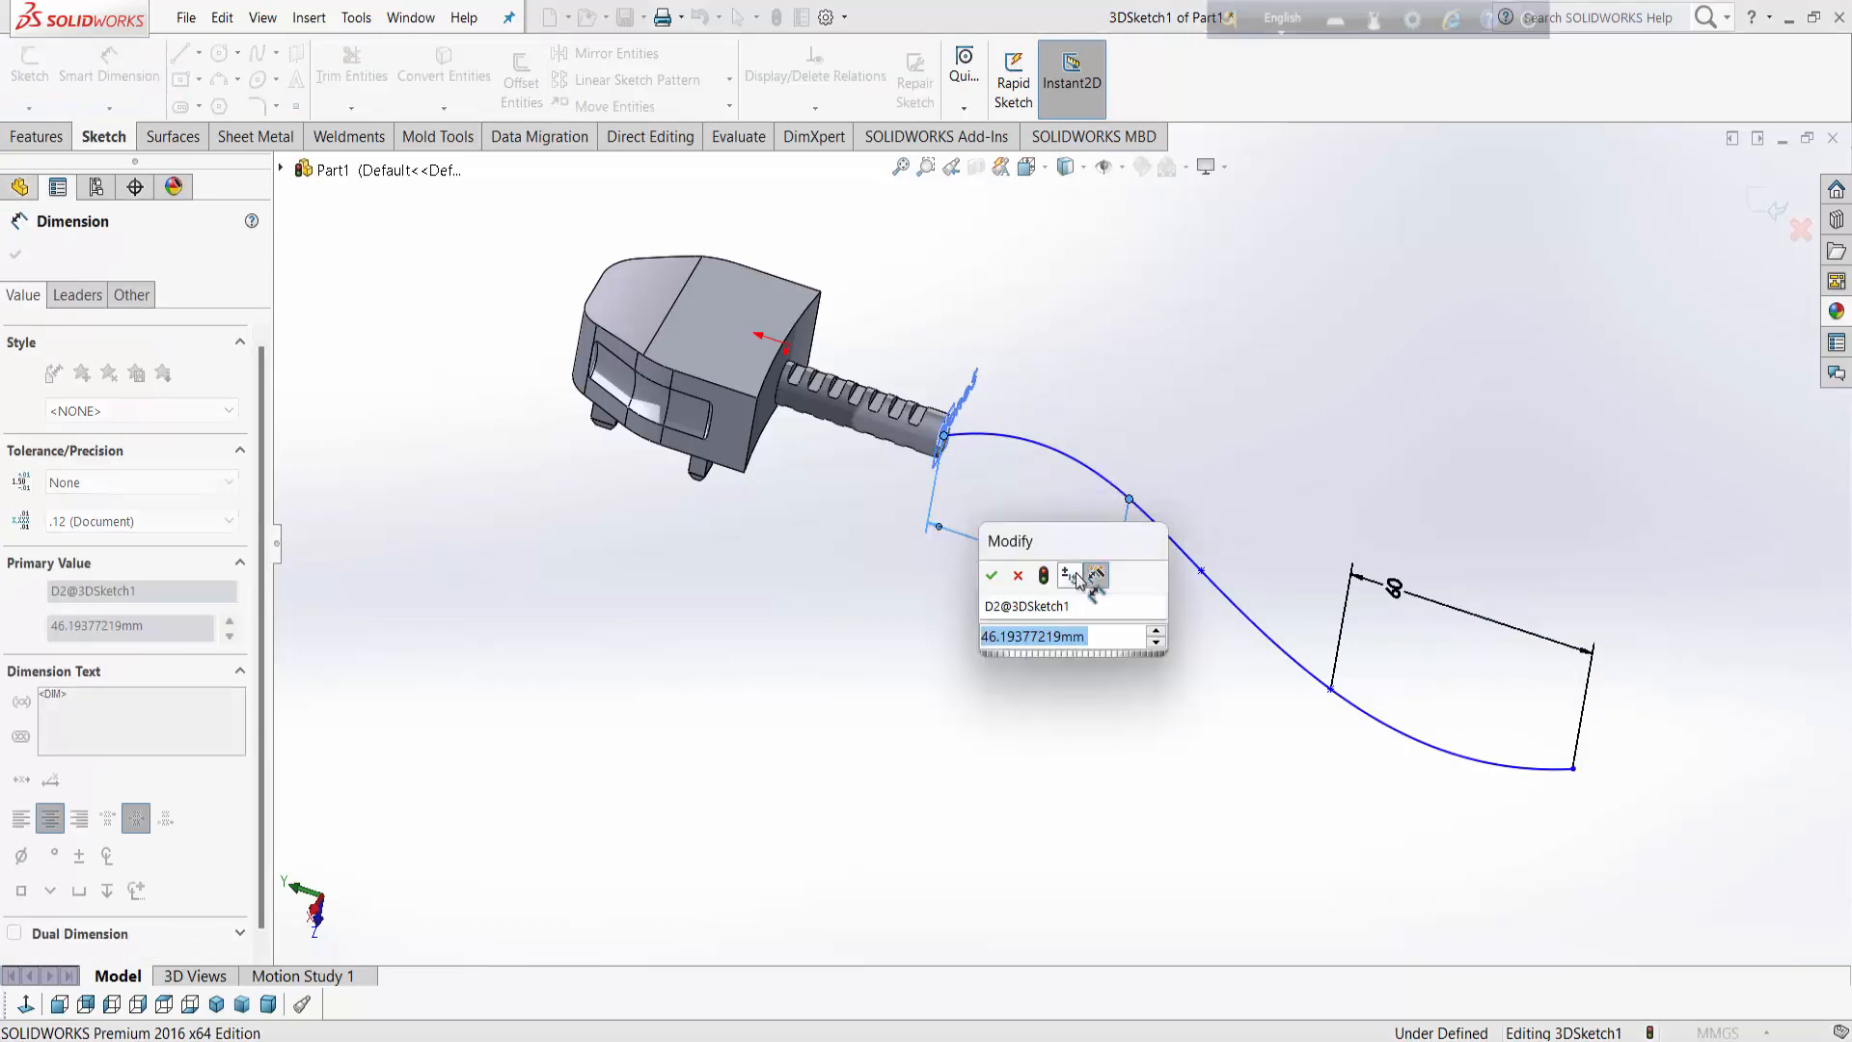
text(45)
key(Return)
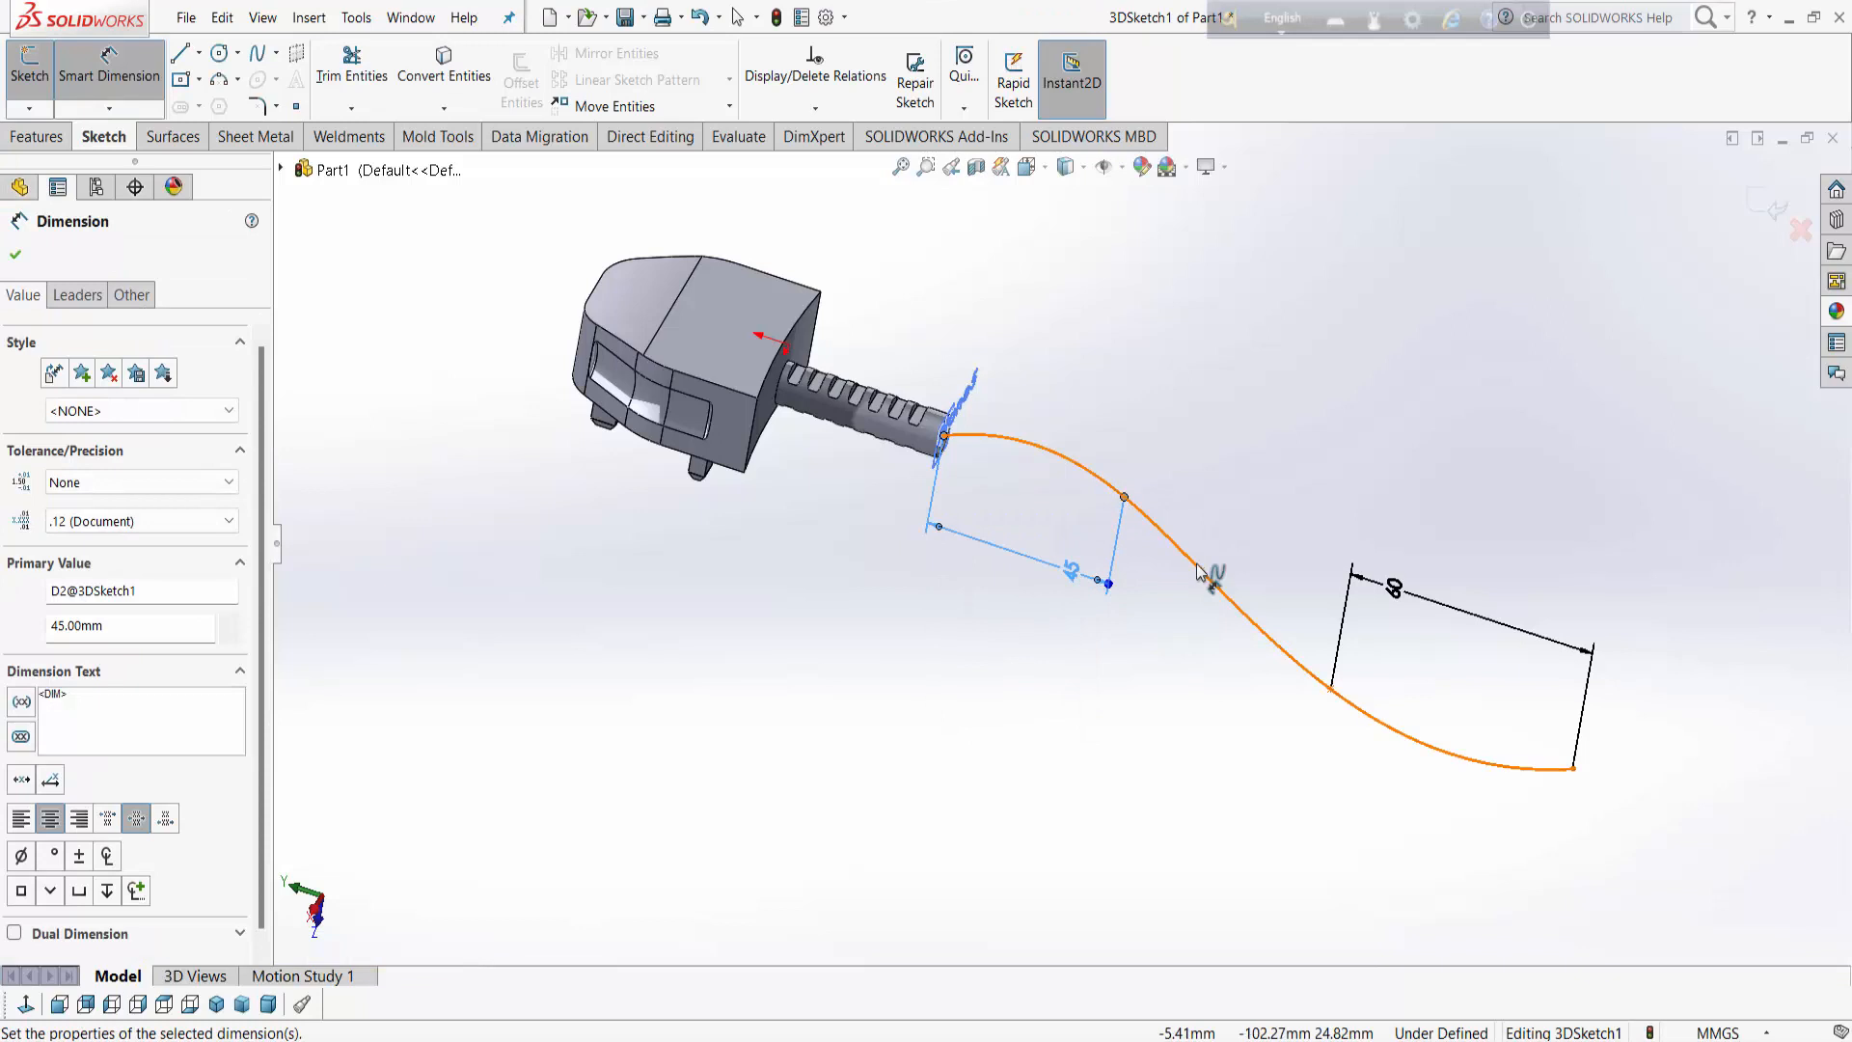
Step: Dimension the distance between the spline's second and third points to 24 mm
click(1198, 571)
click(1123, 496)
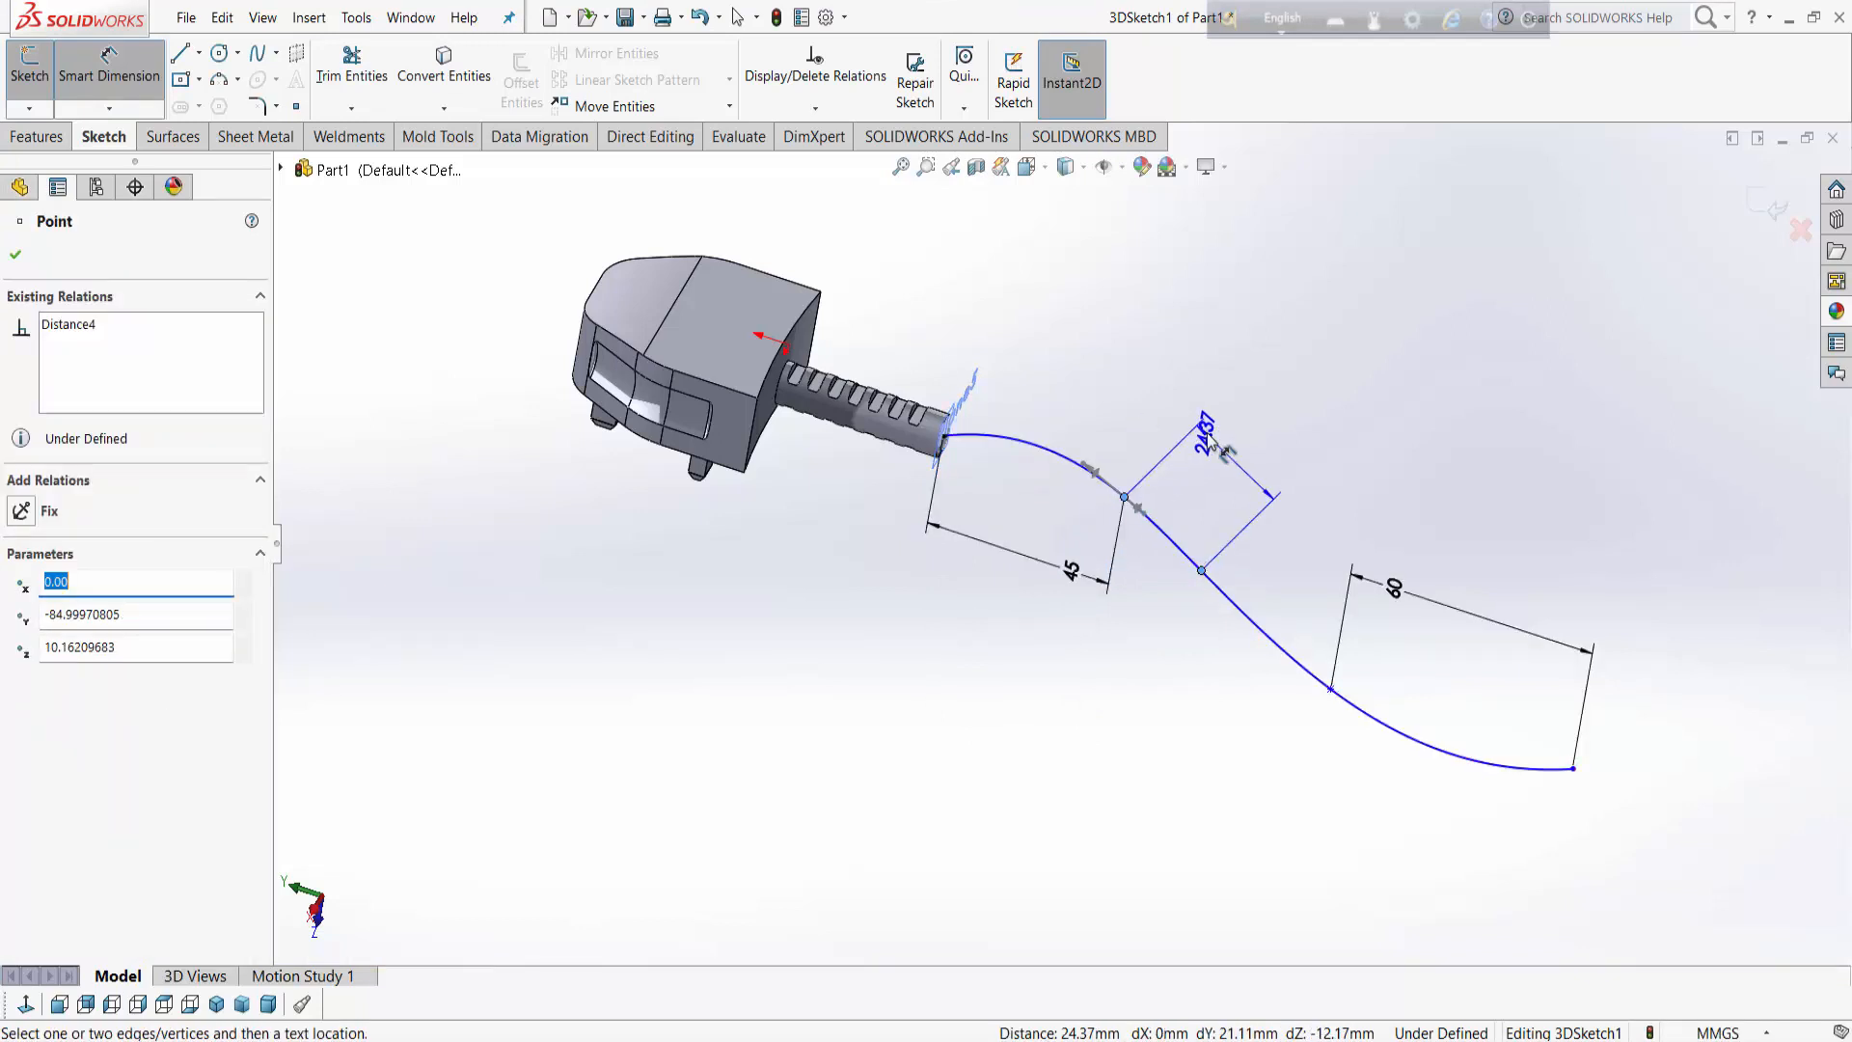
click(1220, 446)
key(Return)
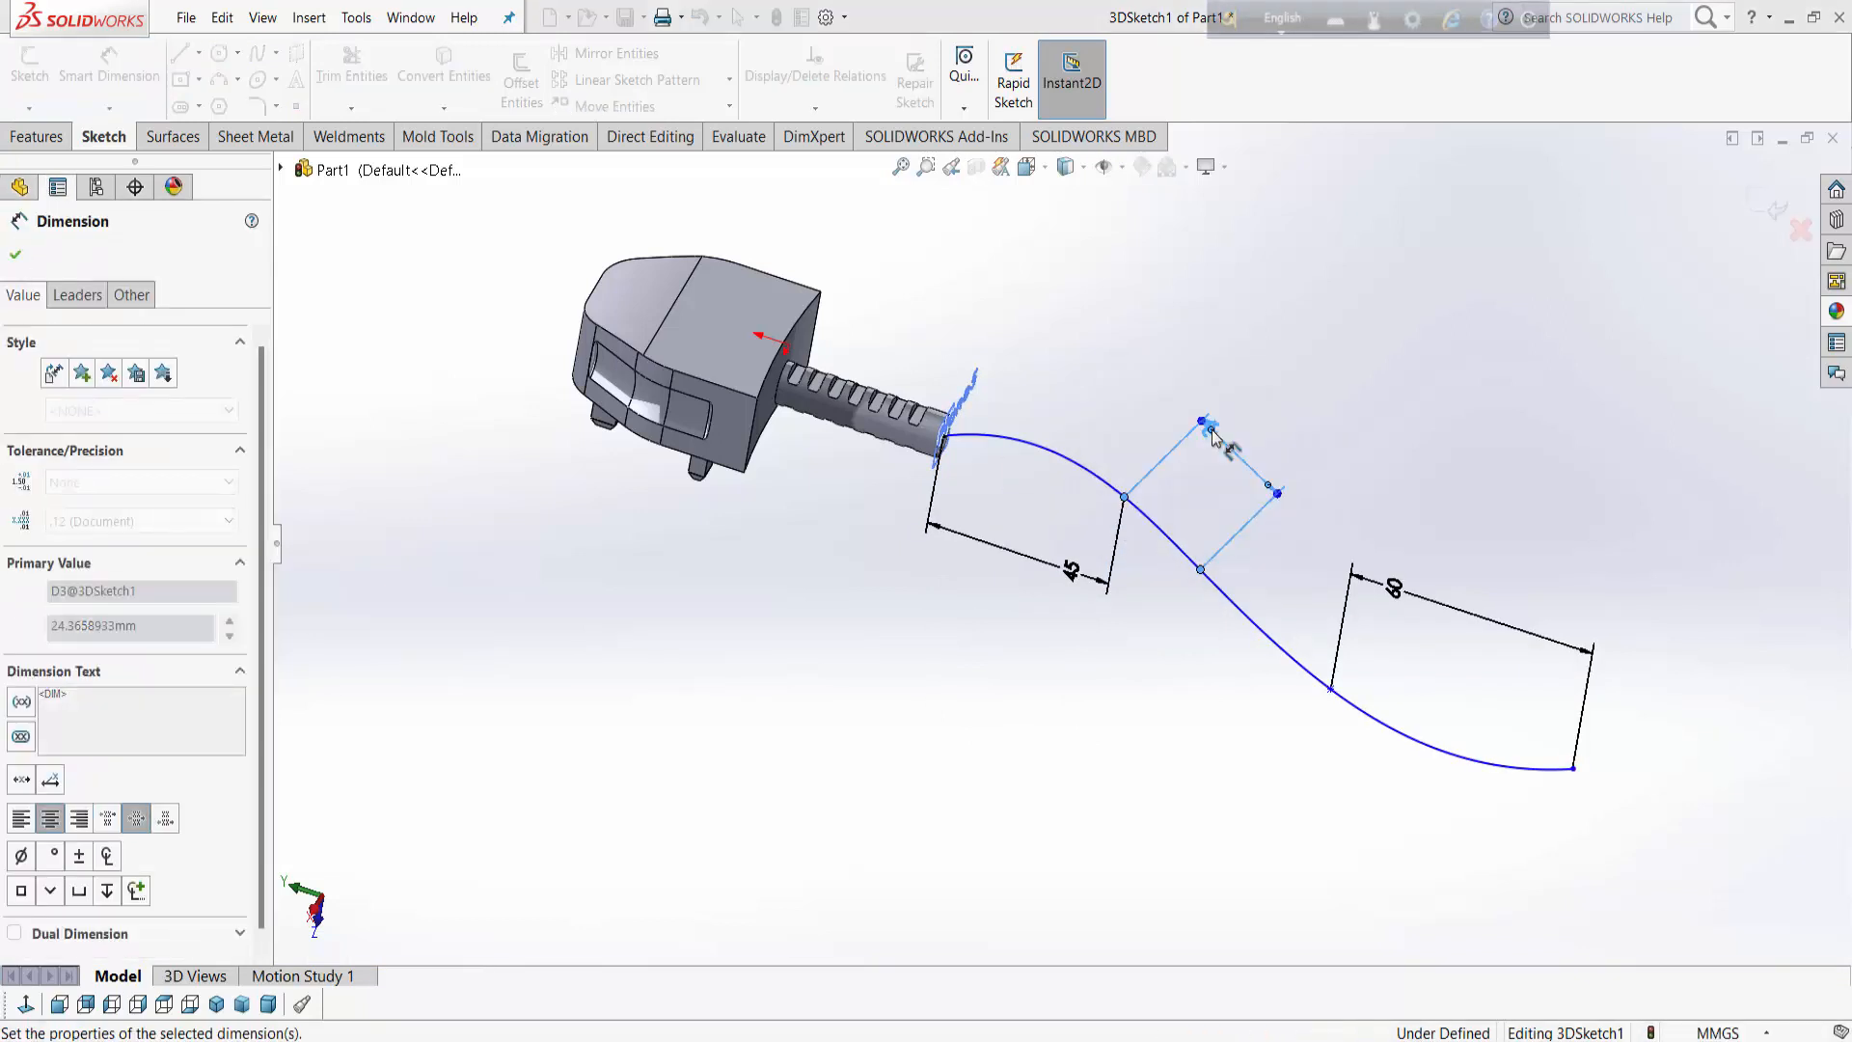
Step: Dimension the overall distance between the spline's start and end points to 160 mm and exit the 3D sketch
click(943, 436)
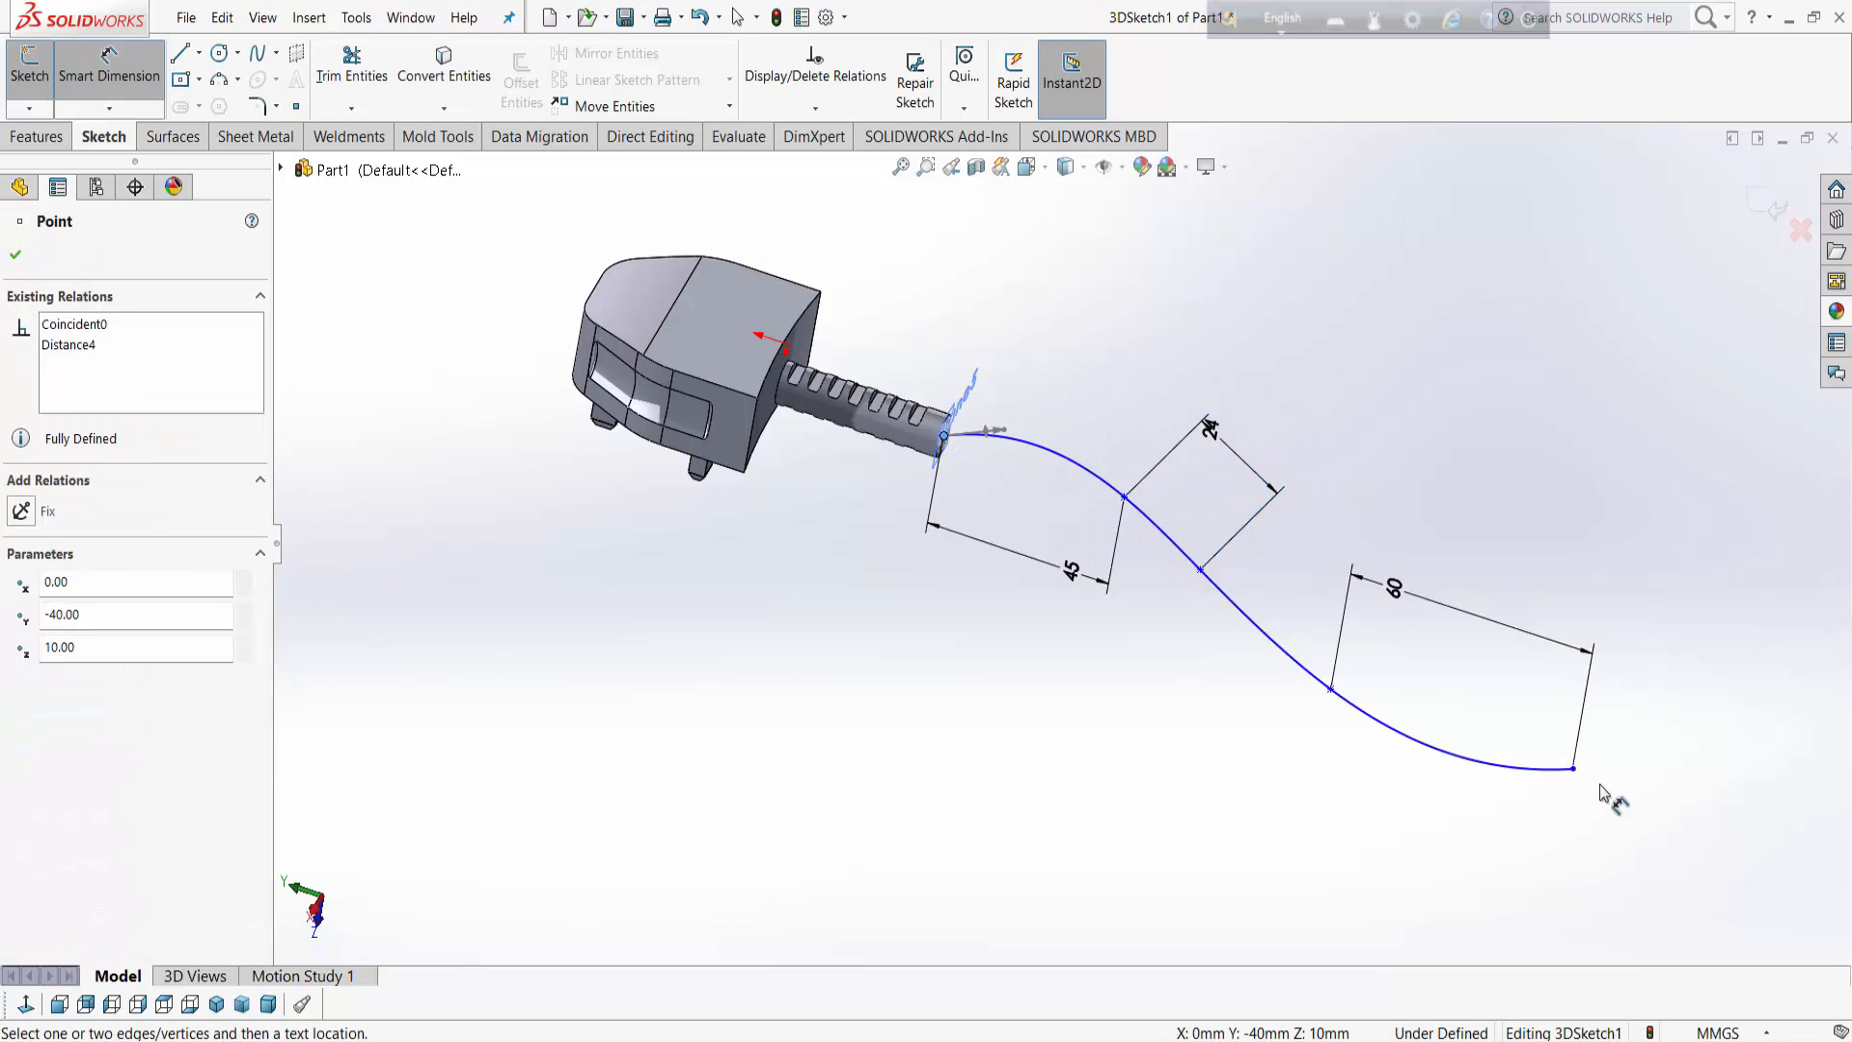
click(1572, 769)
click(1232, 804)
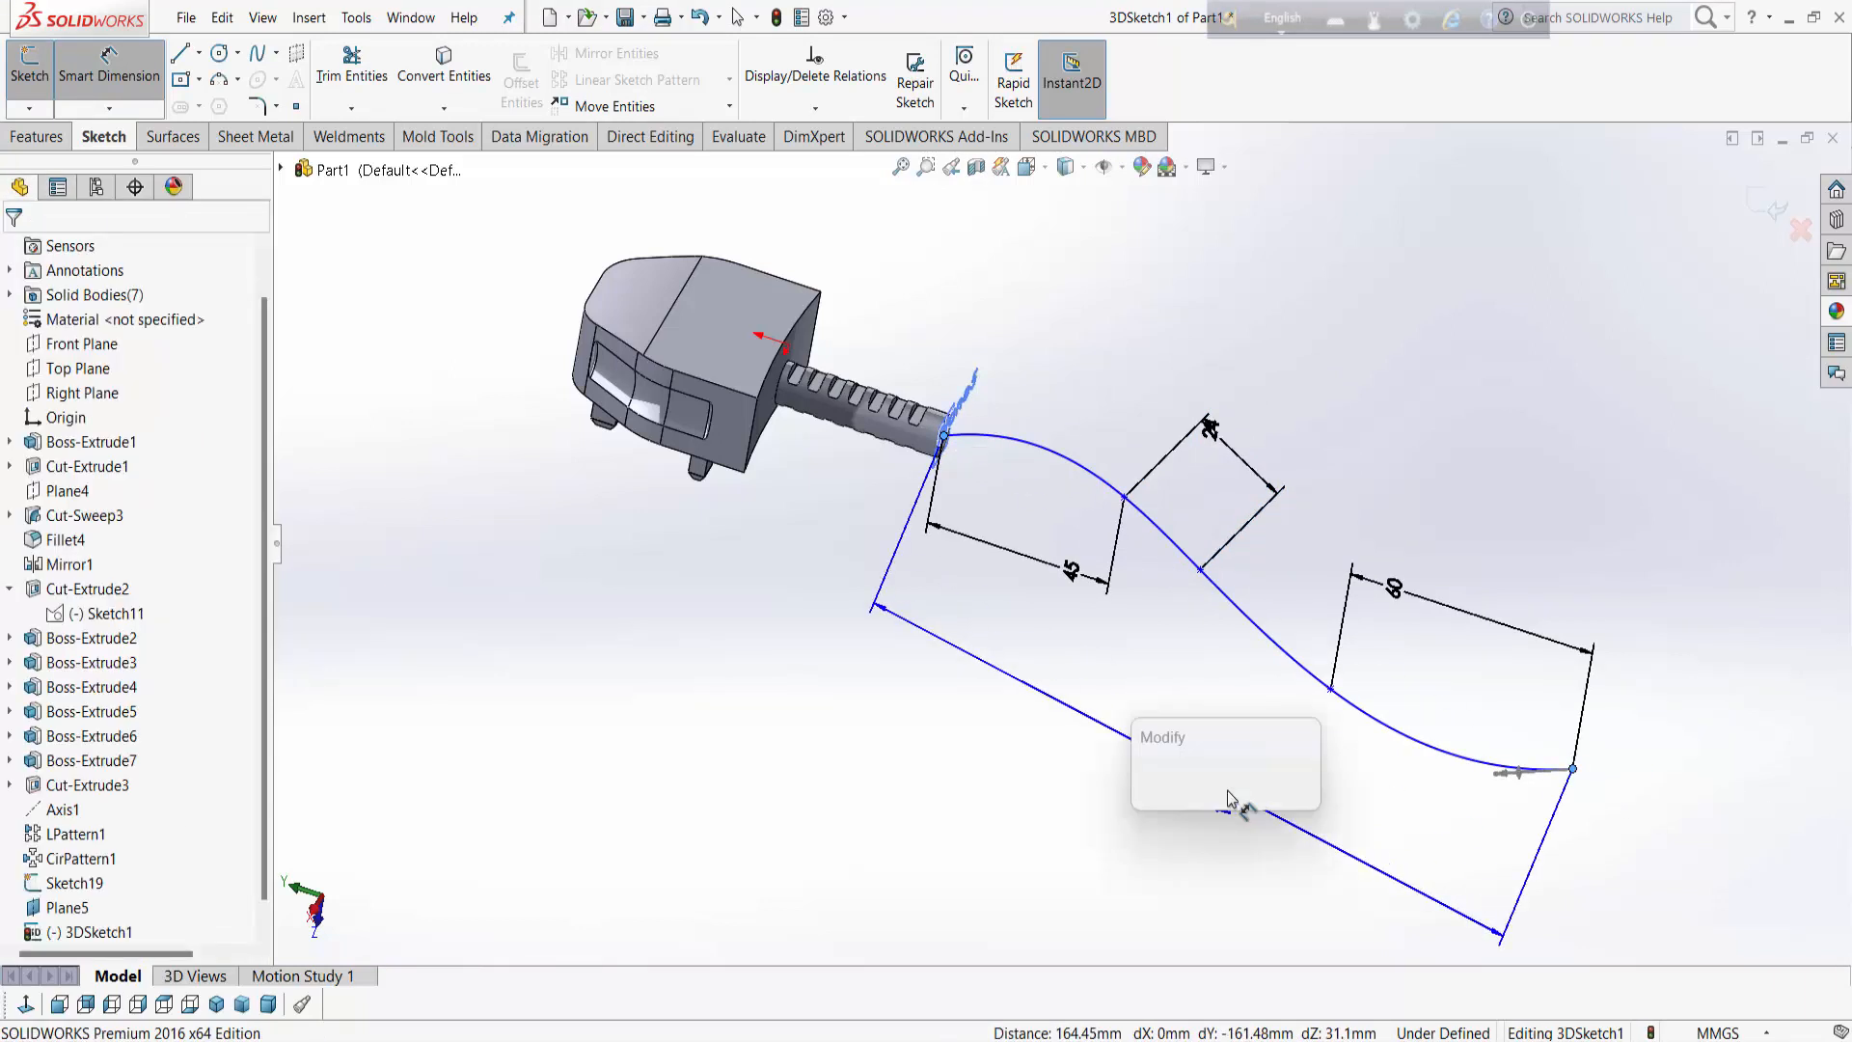
text(160)
key(Return)
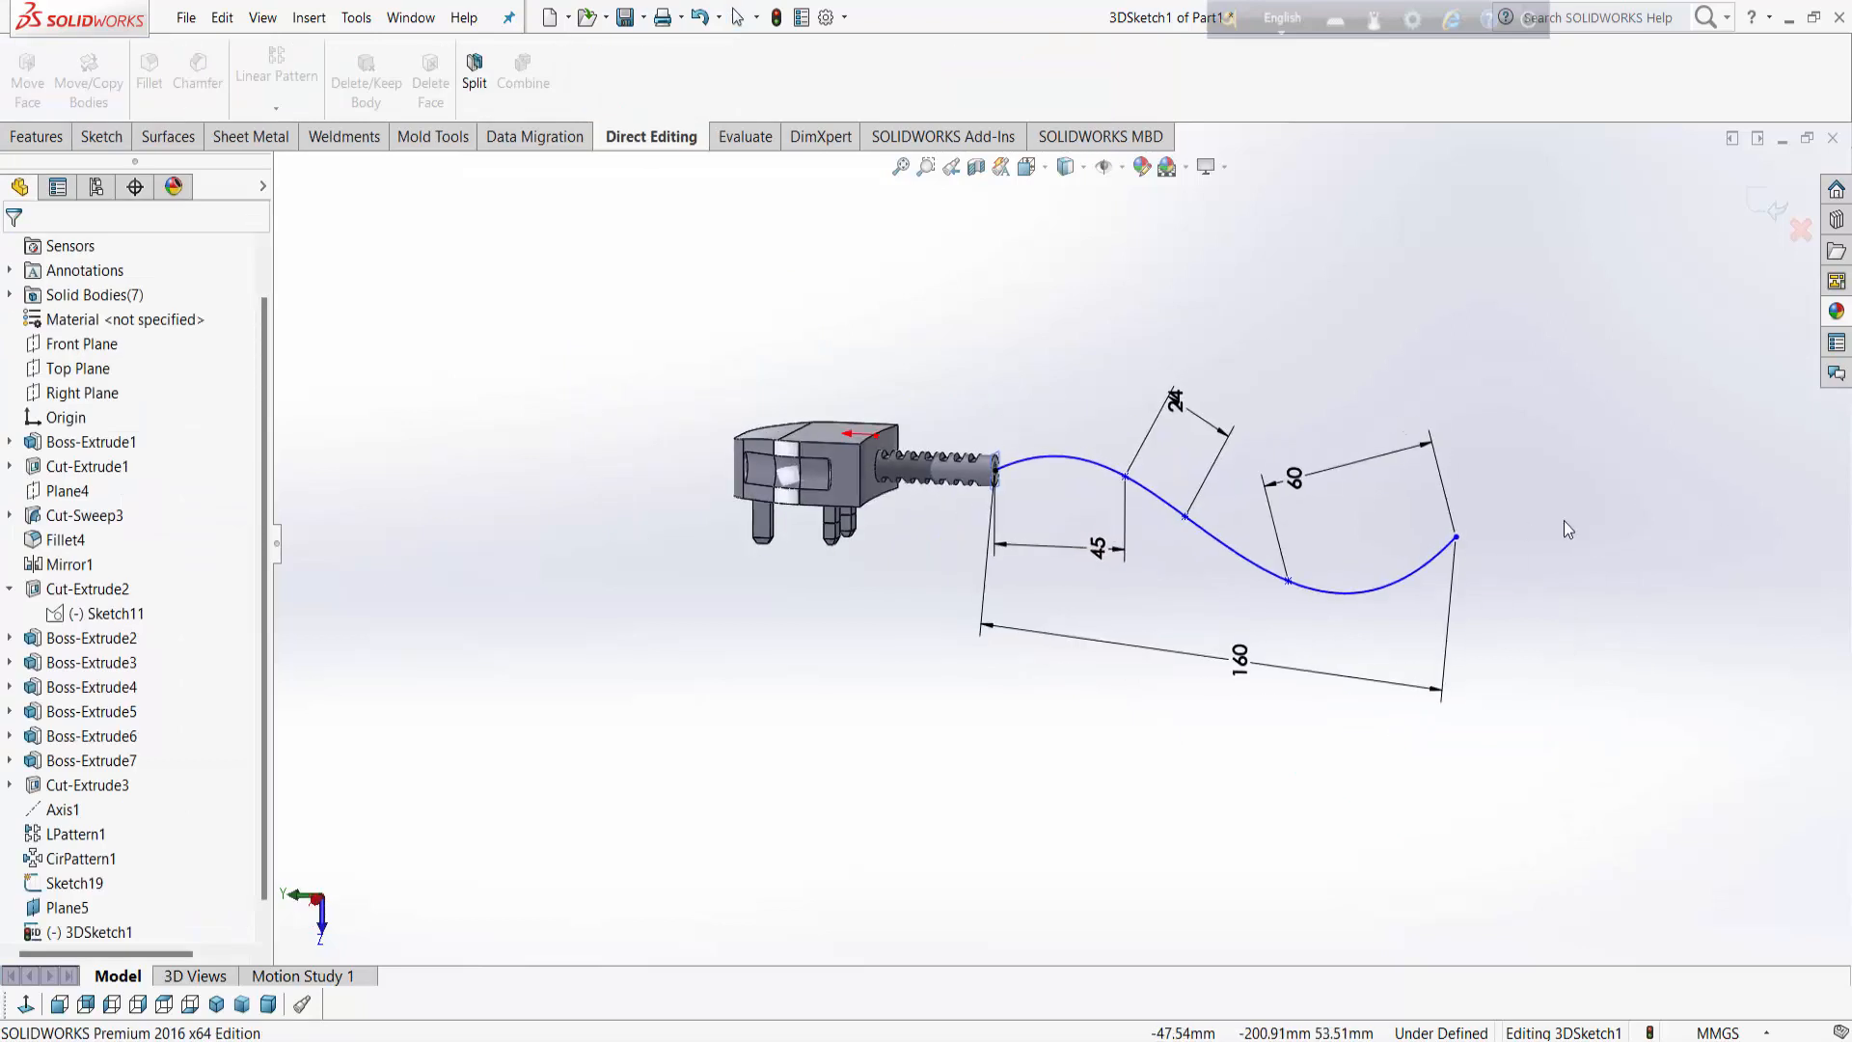
click(1774, 206)
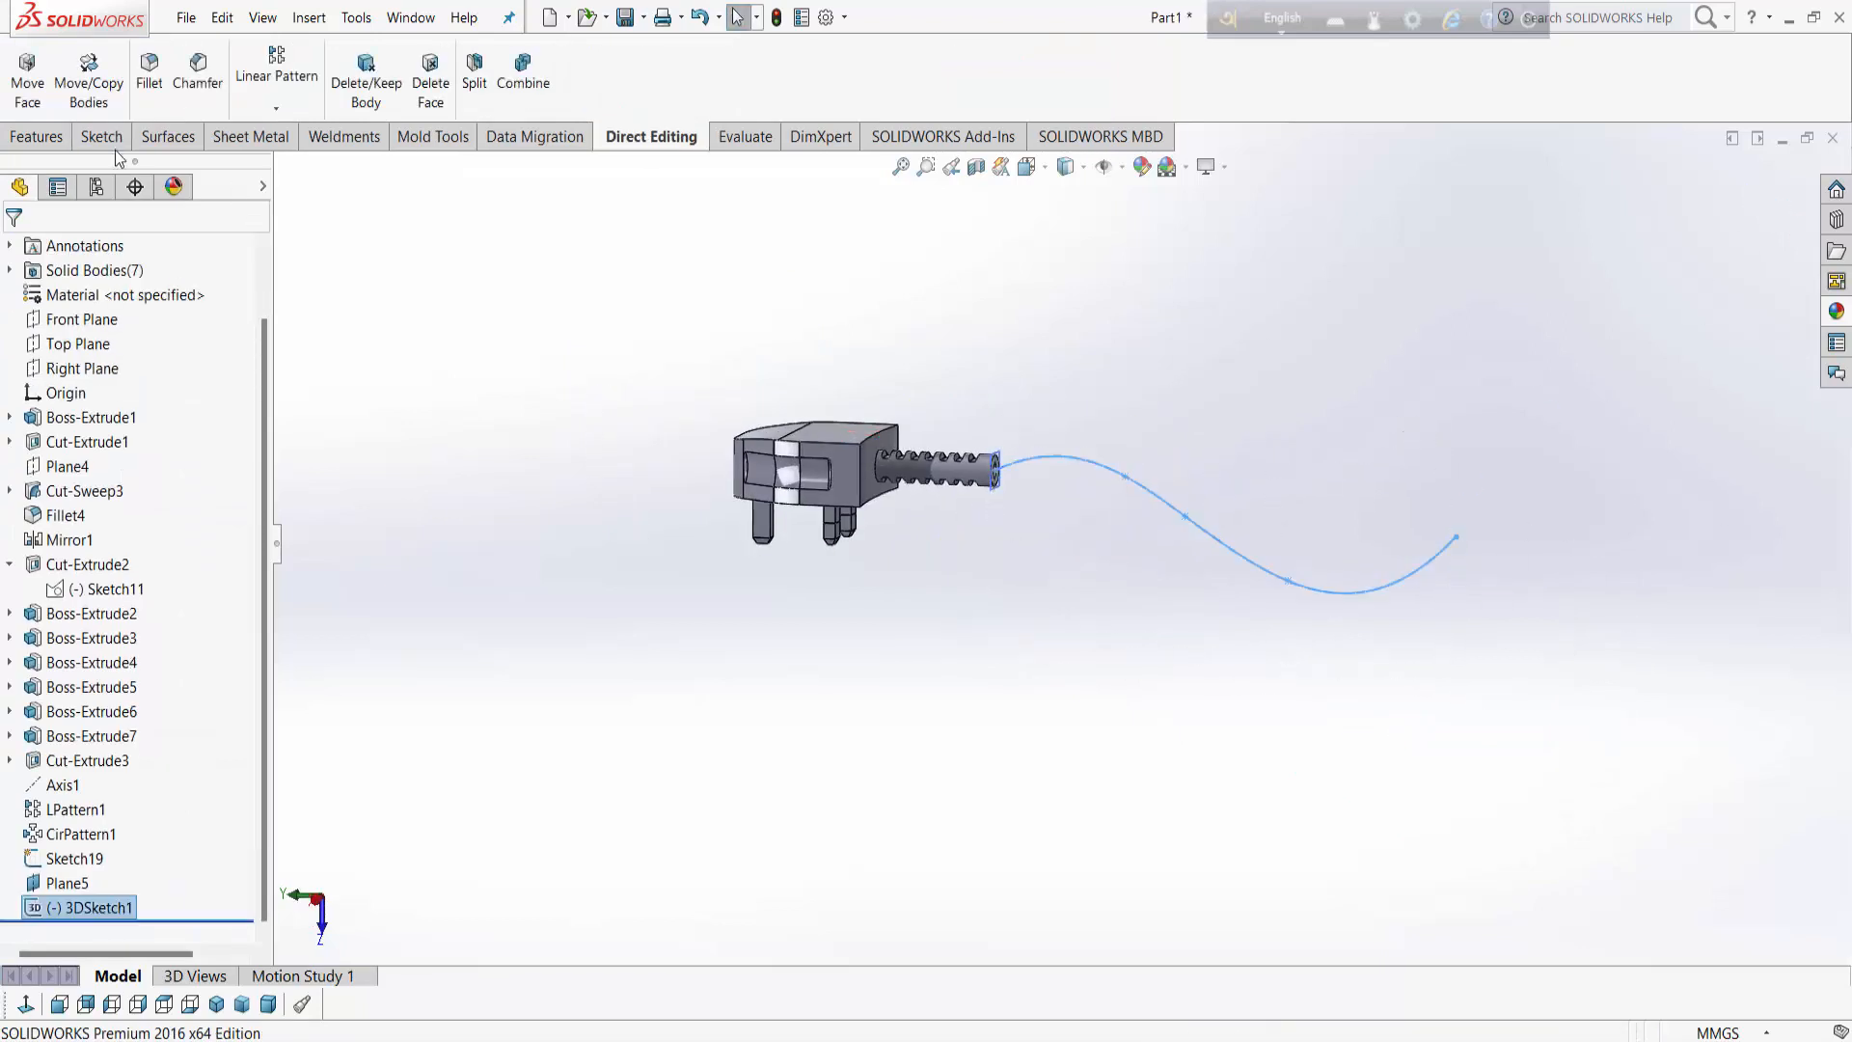
Step: Sweep the 7.5 mm circle on the tube's end face along the 3D spline to form the solid cable
click(35, 141)
click(220, 54)
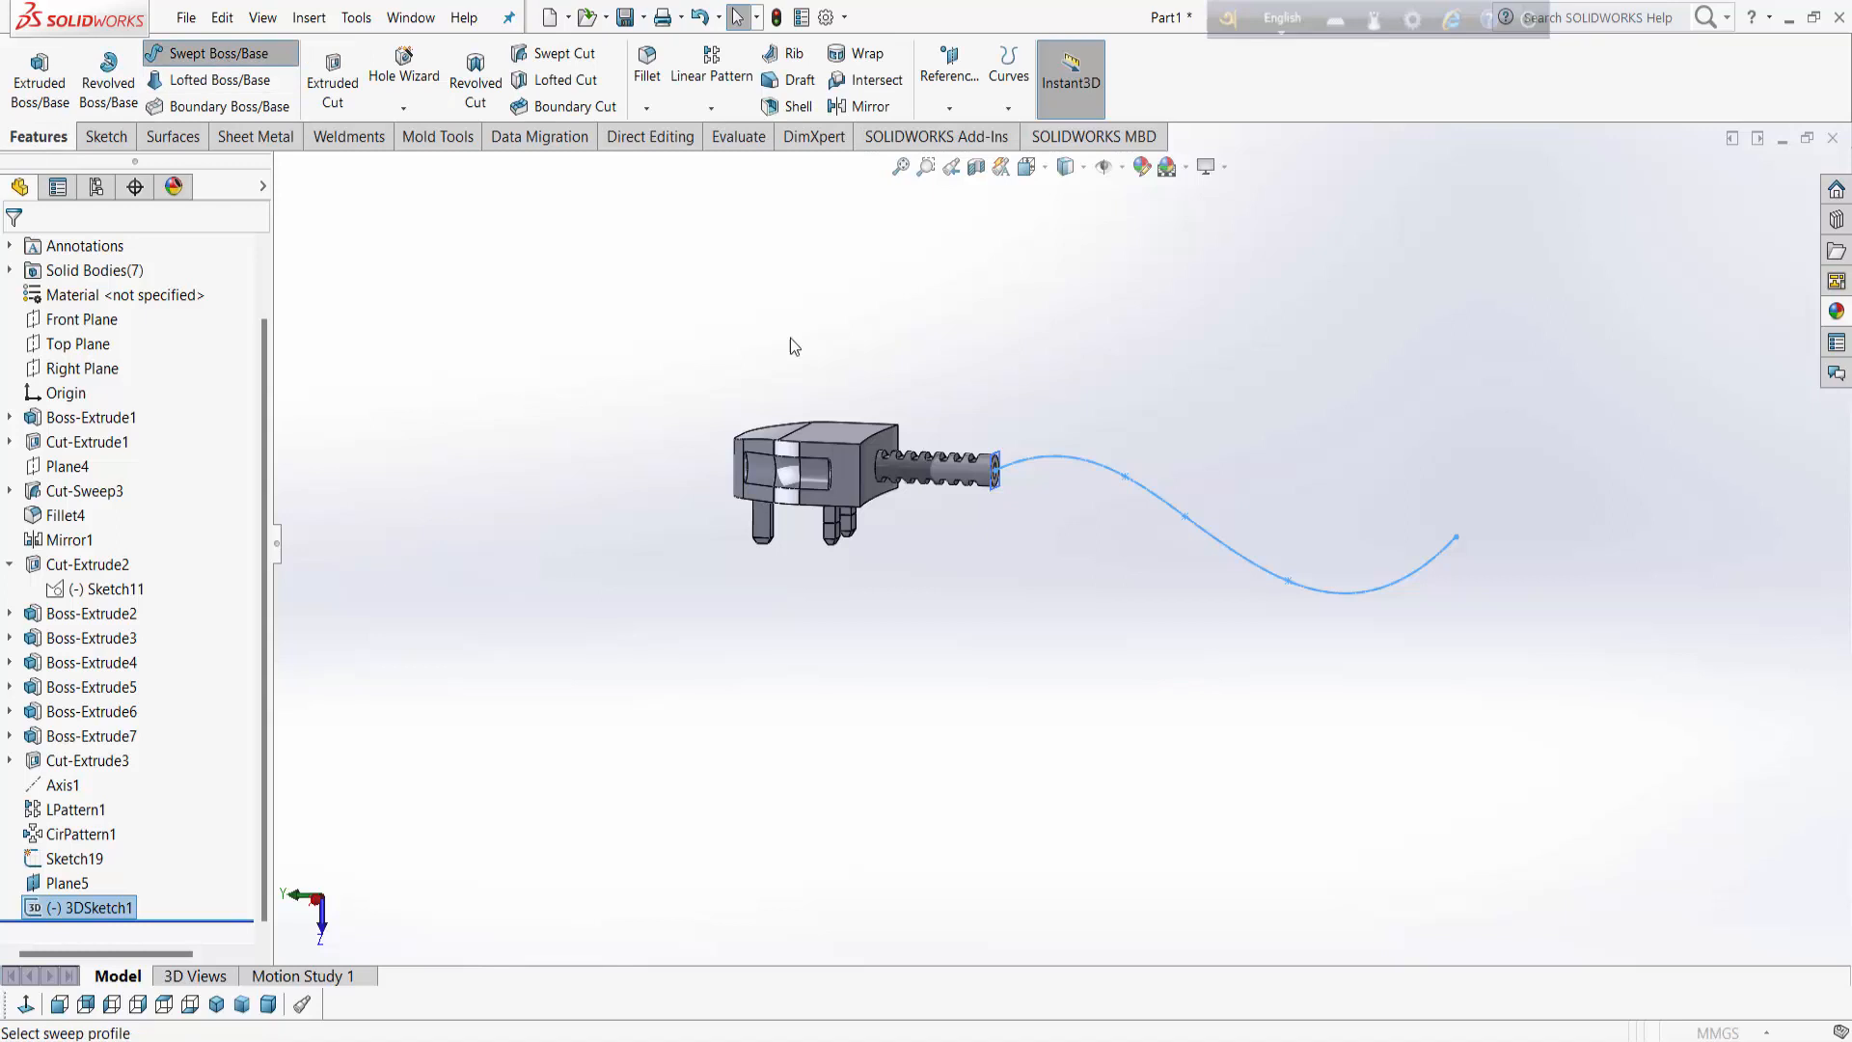
scroll(976, 492, down, 6)
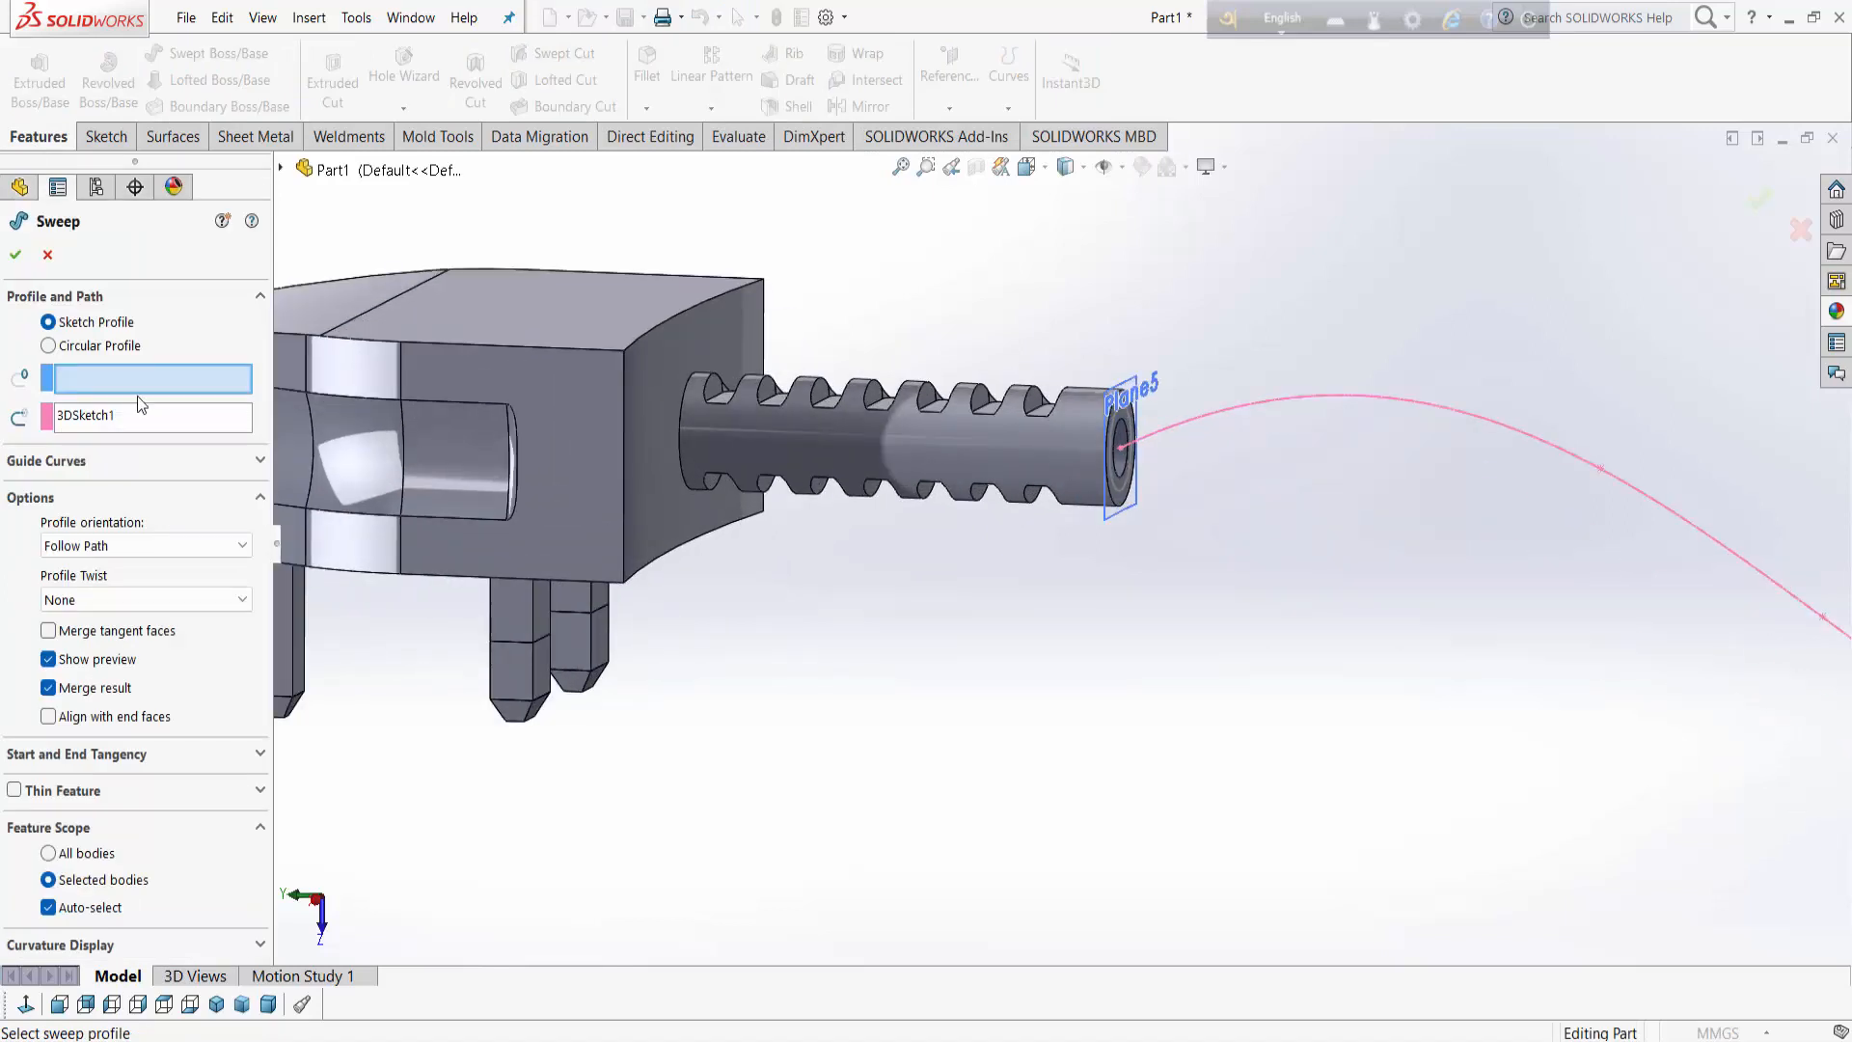
click(1123, 491)
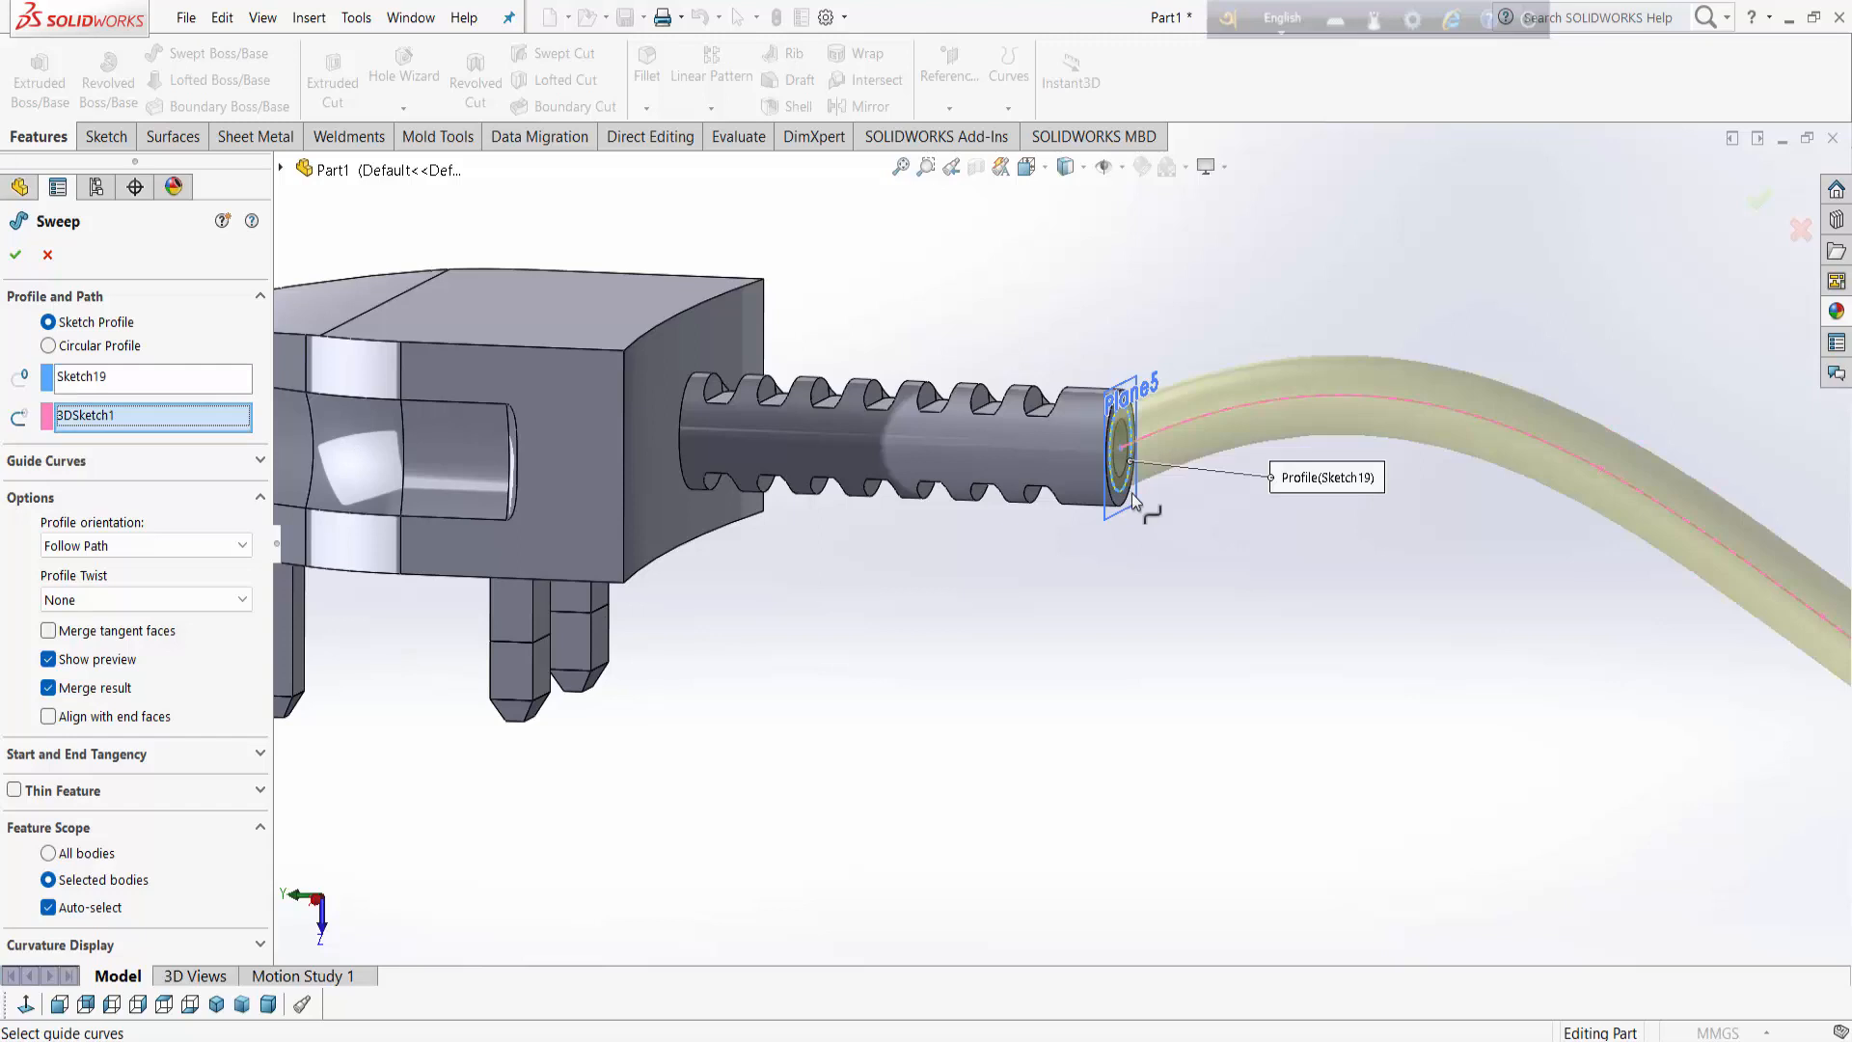
scroll(1131, 494, up, 5)
mouse_move(1223, 582)
middle_down()
mouse_move(1430, 616)
mouse_move(1480, 672)
mouse_move(1472, 533)
middle_up()
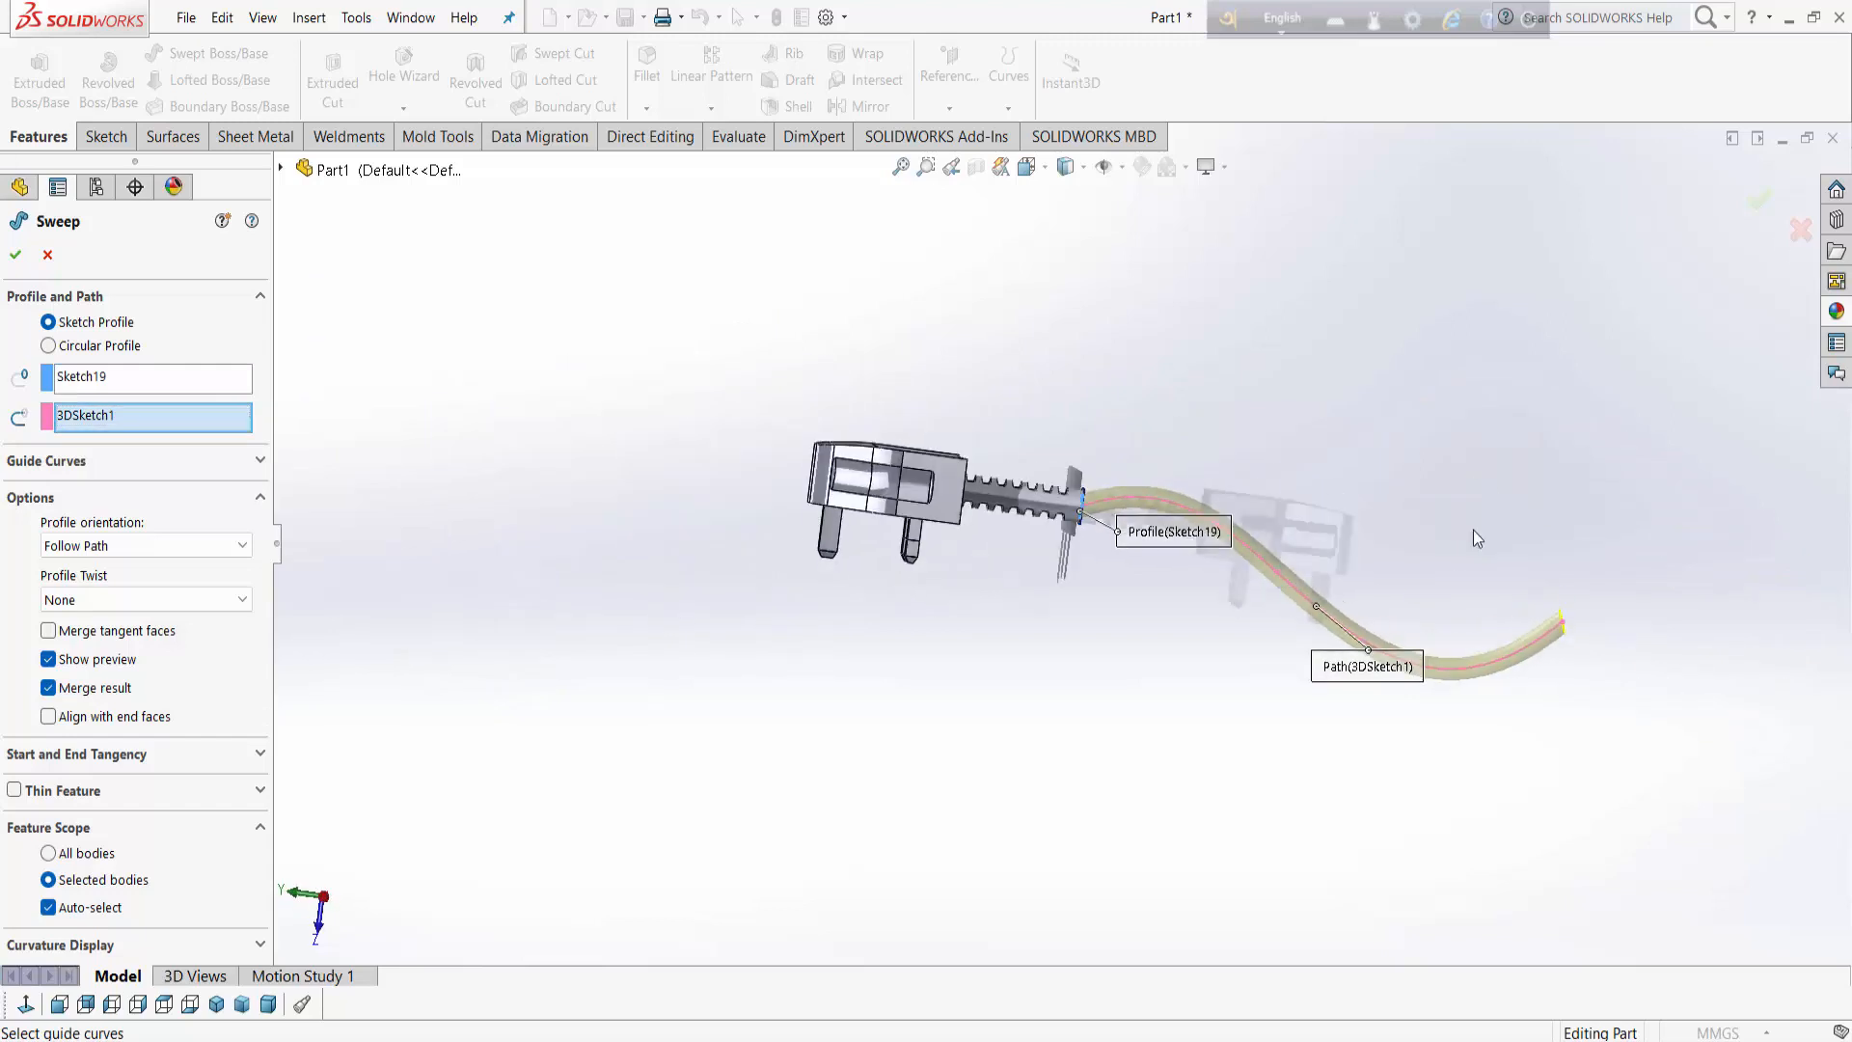
click(1760, 198)
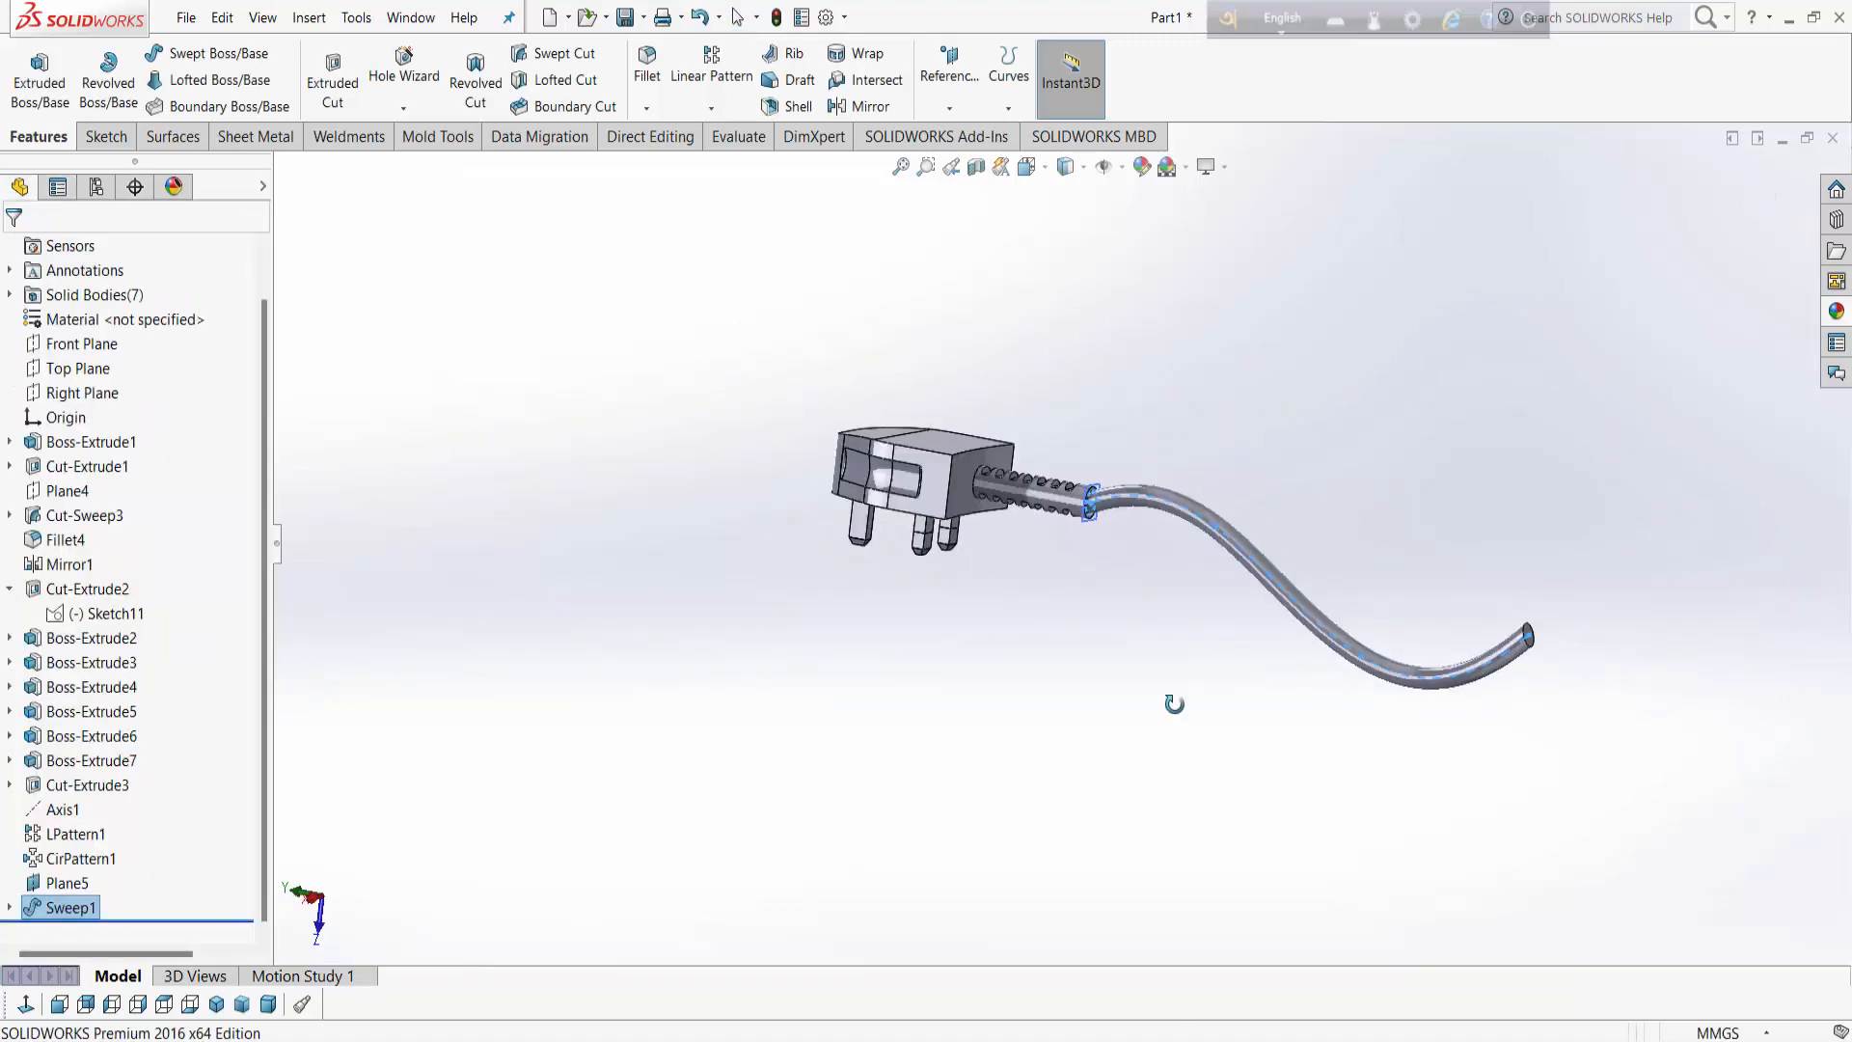
Step: Fillet the outer circular edge at the cable end of the tube with a 2 mm radius
middle_drag(1173, 703, 1368, 467)
scroll(1067, 487, down, 8)
middle_drag(1022, 484, 924, 459)
click(926, 417)
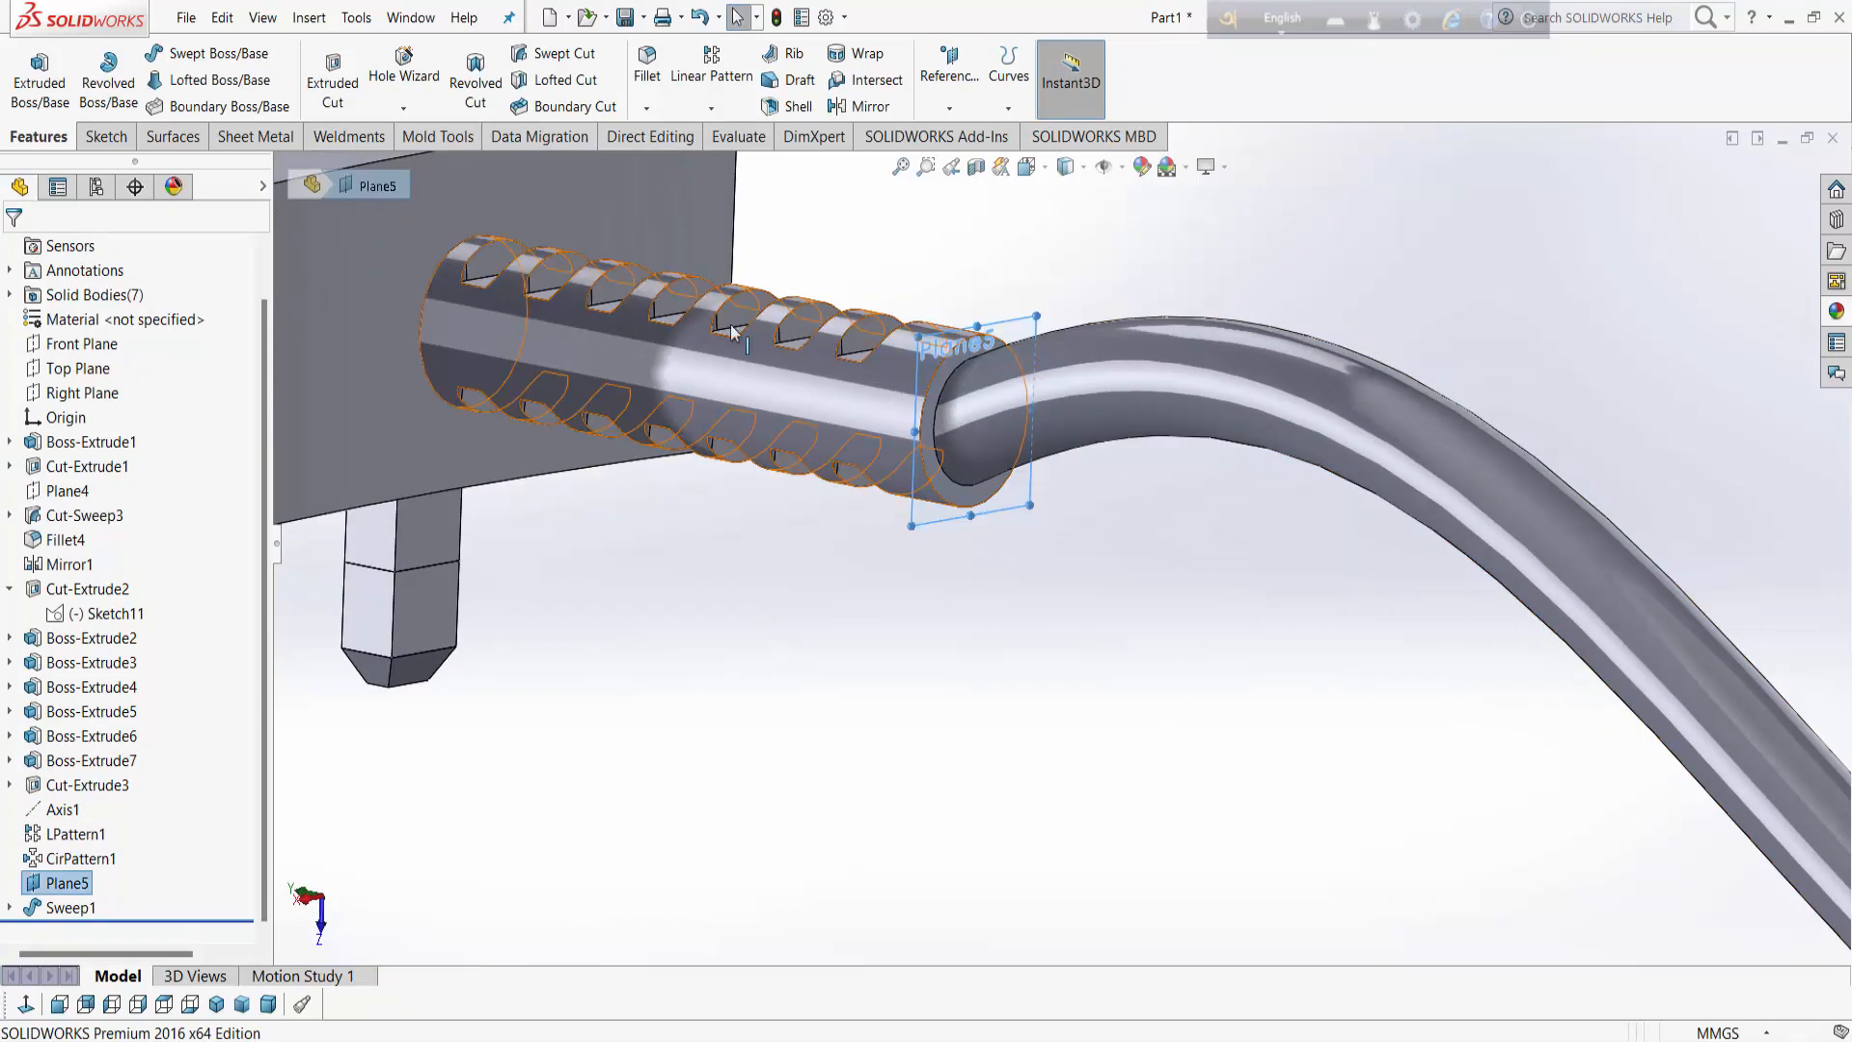
click(926, 417)
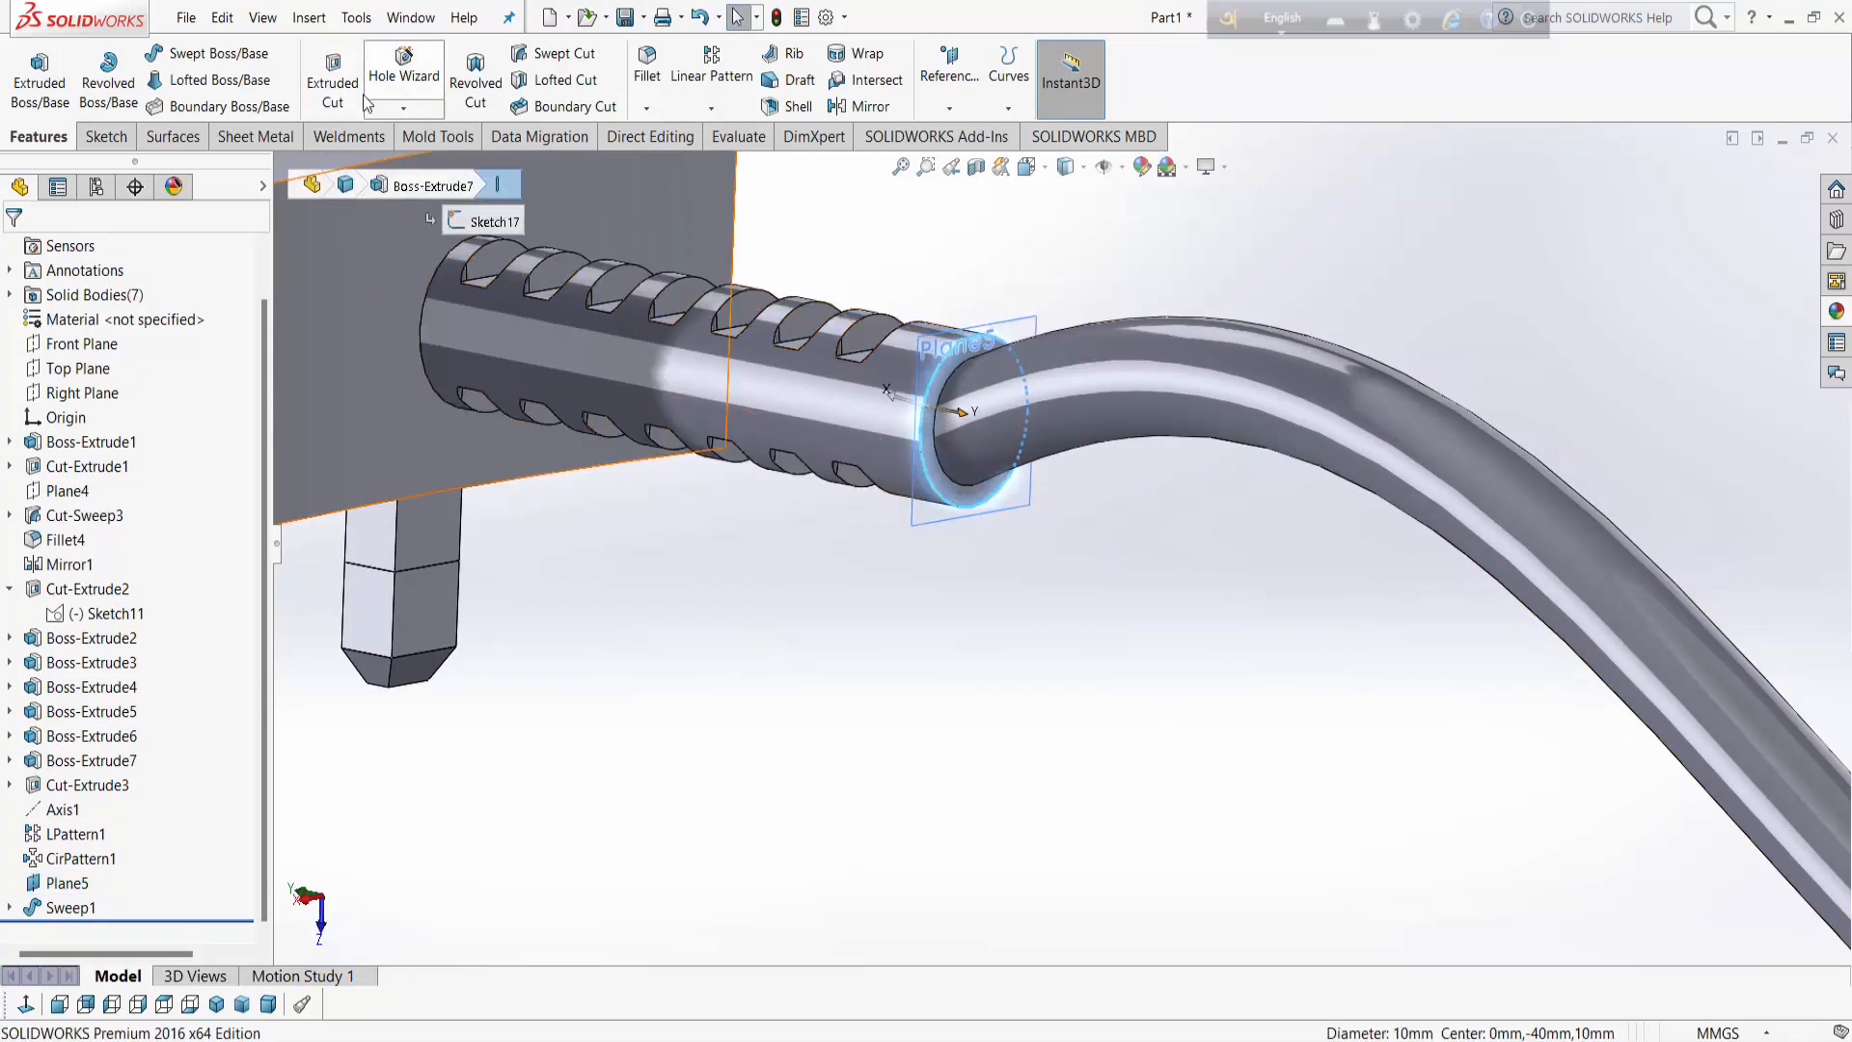
click(646, 67)
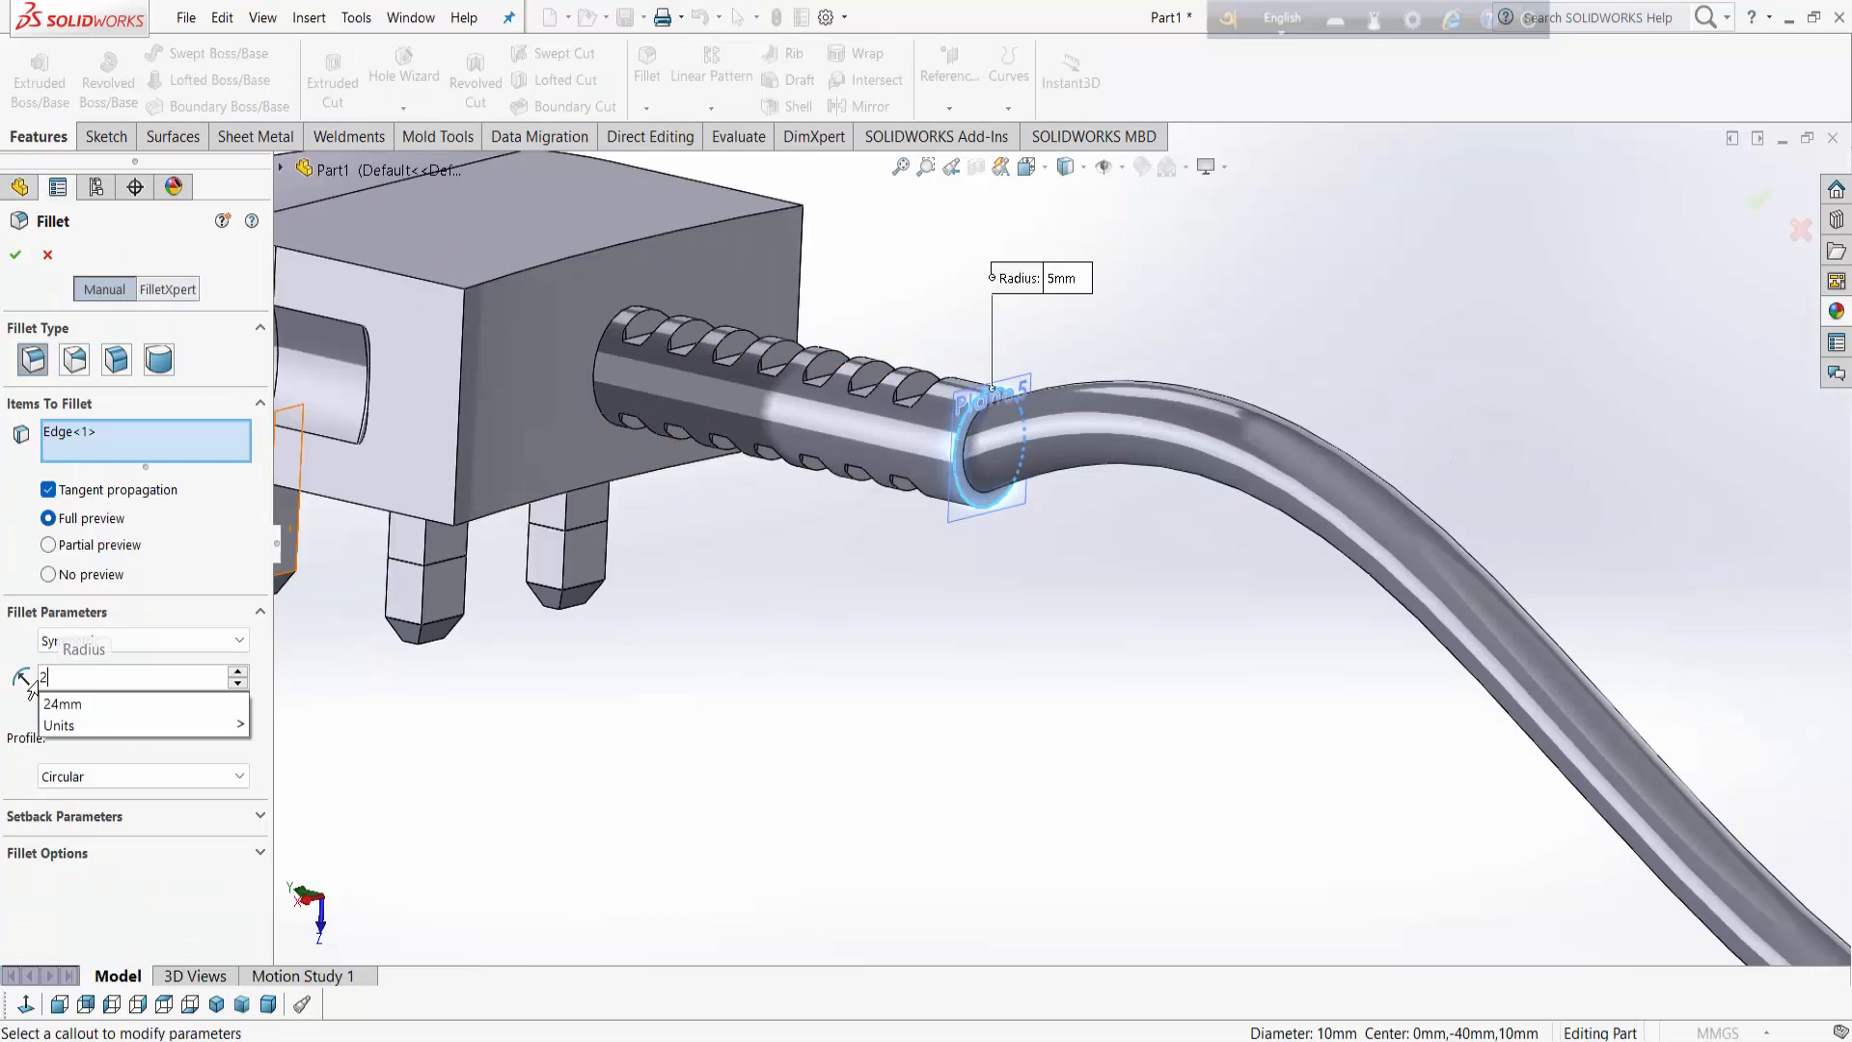
click(15, 254)
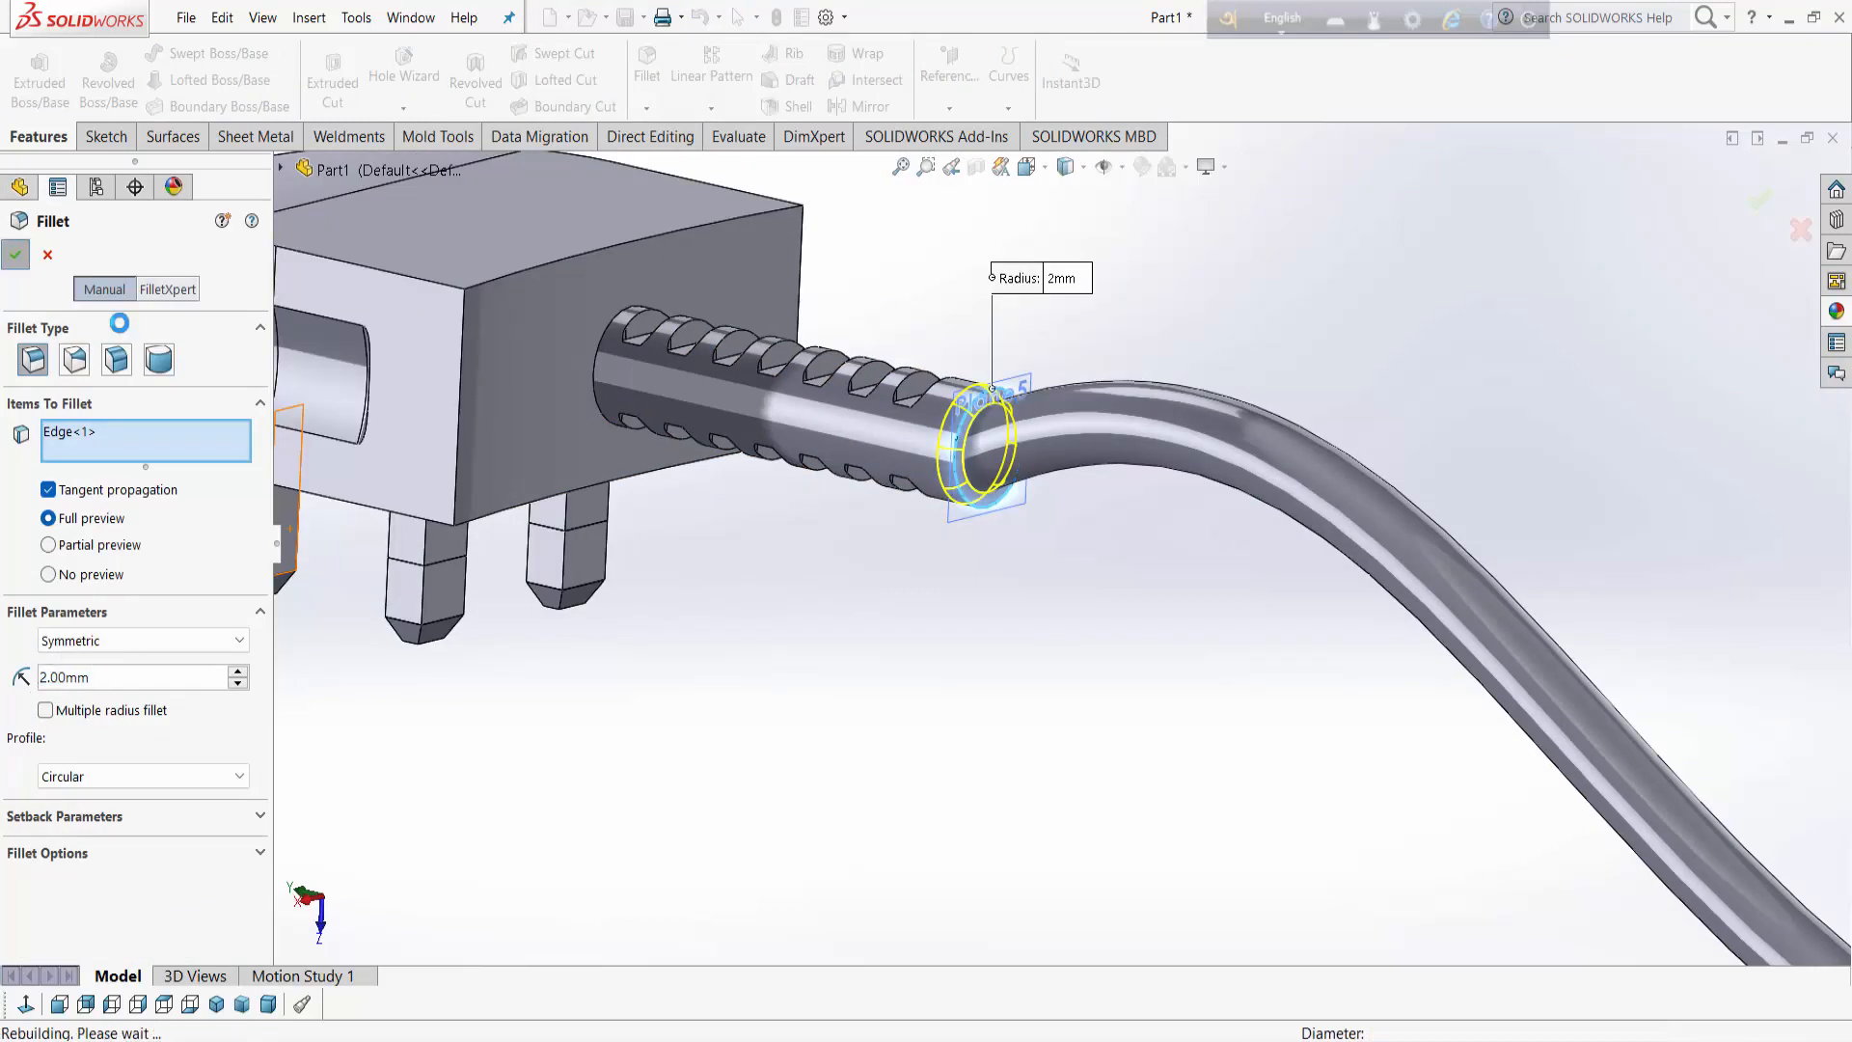
Step: Sketch a closed four-sided profile, about 15 mm by 6 mm and slanted at 45°, over the cable's free end on the Right Plane
middle_drag(1148, 582, 915, 782)
scroll(1401, 579, up, 3)
right_click(62, 366)
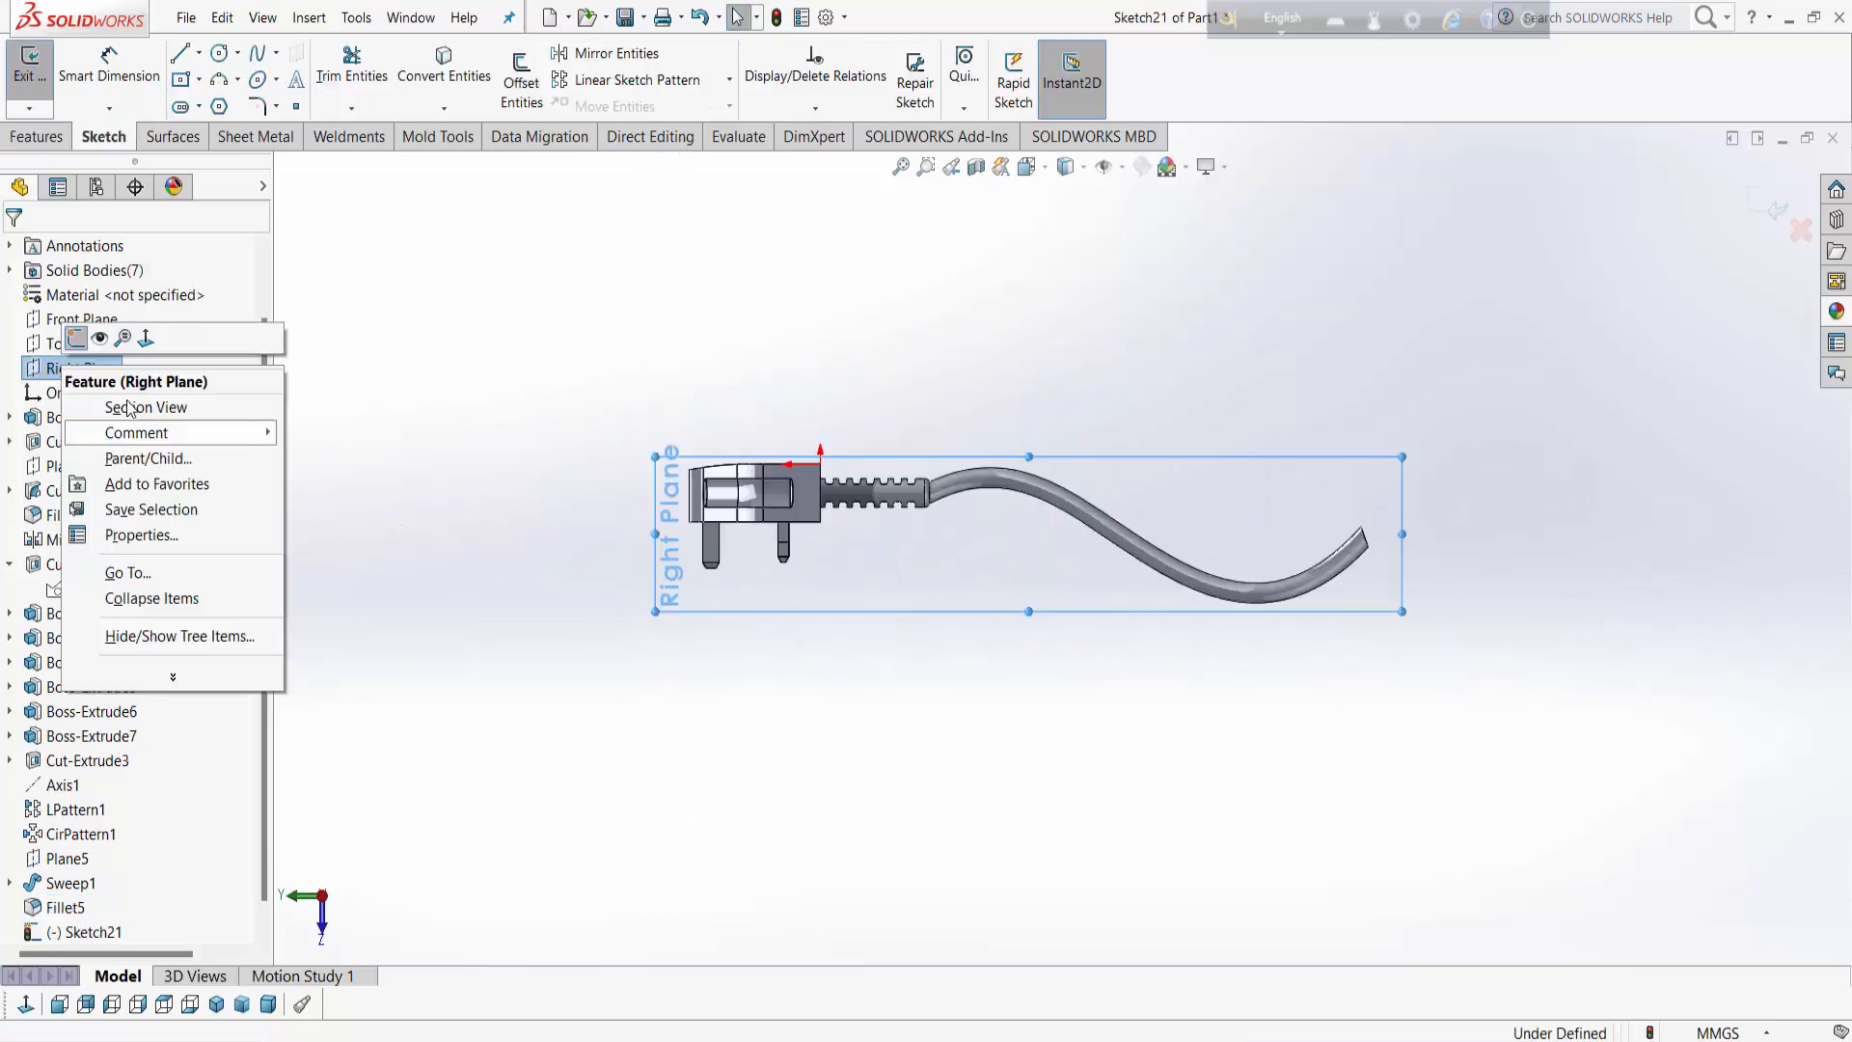
click(74, 339)
click(26, 1004)
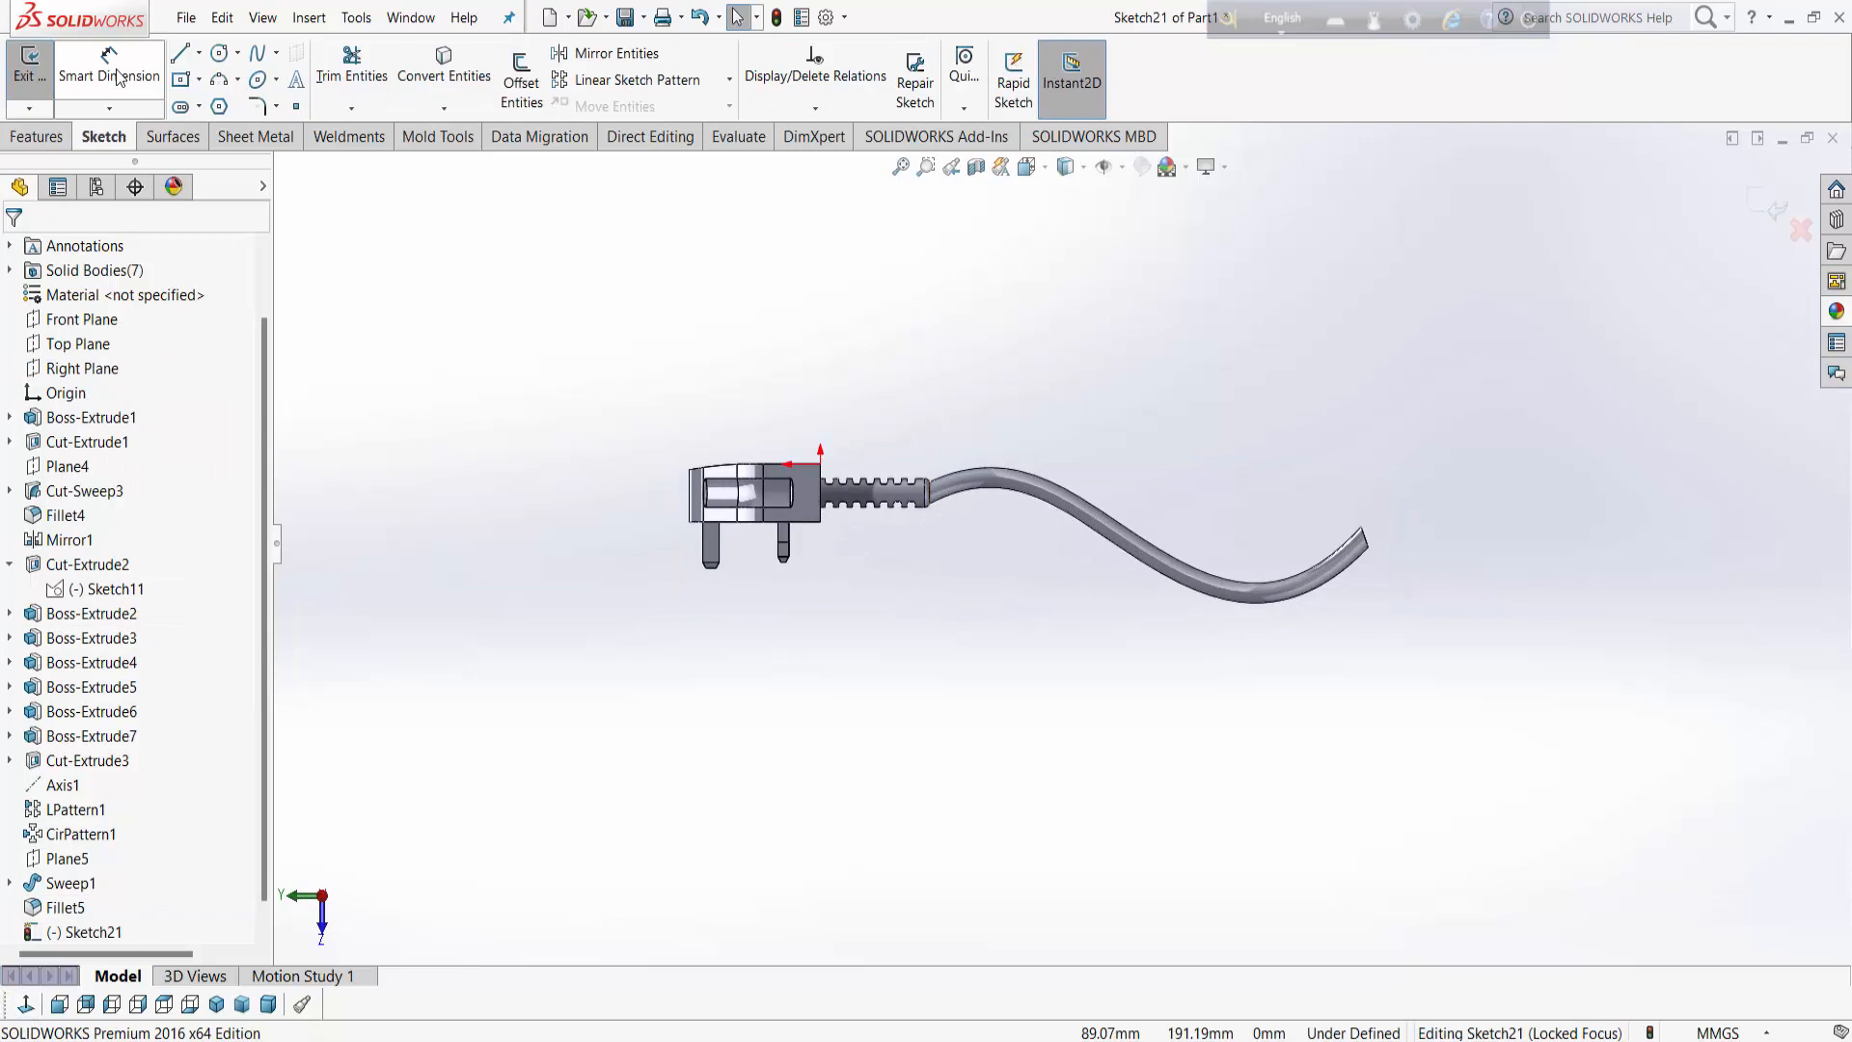
click(179, 58)
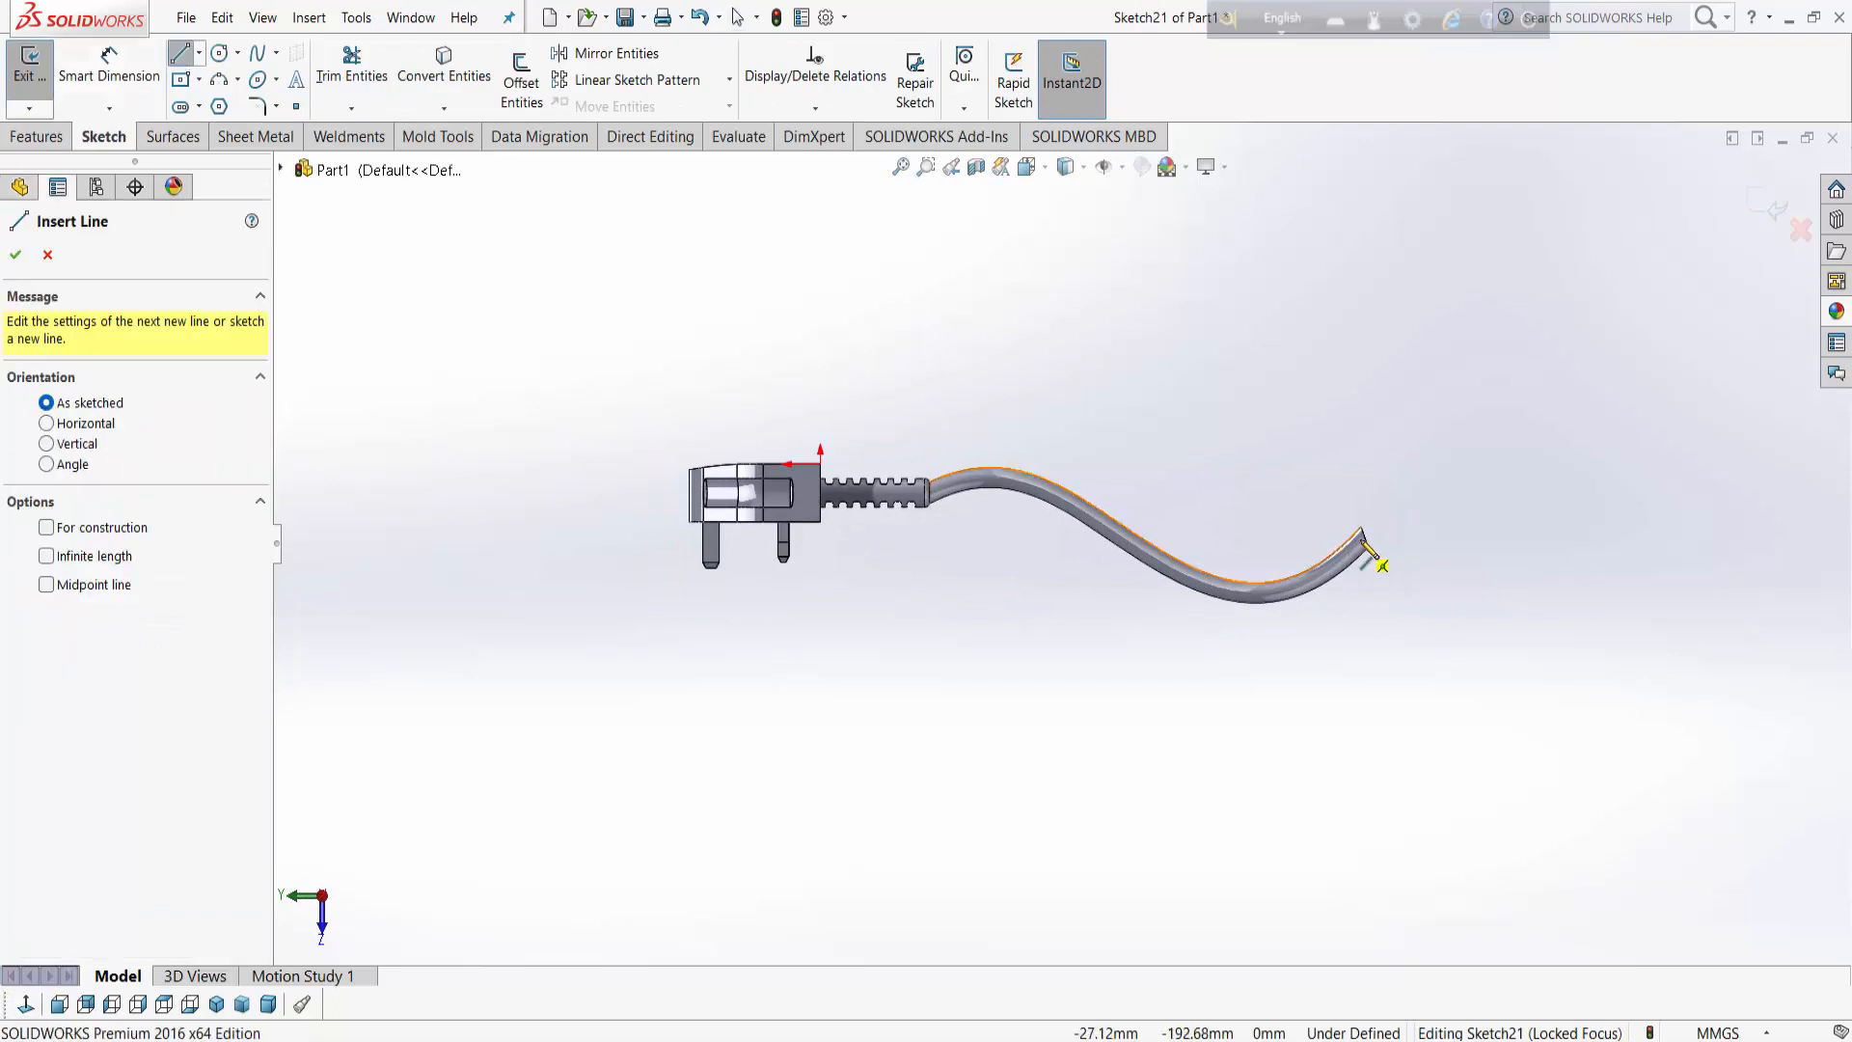
scroll(1356, 537, down, 5)
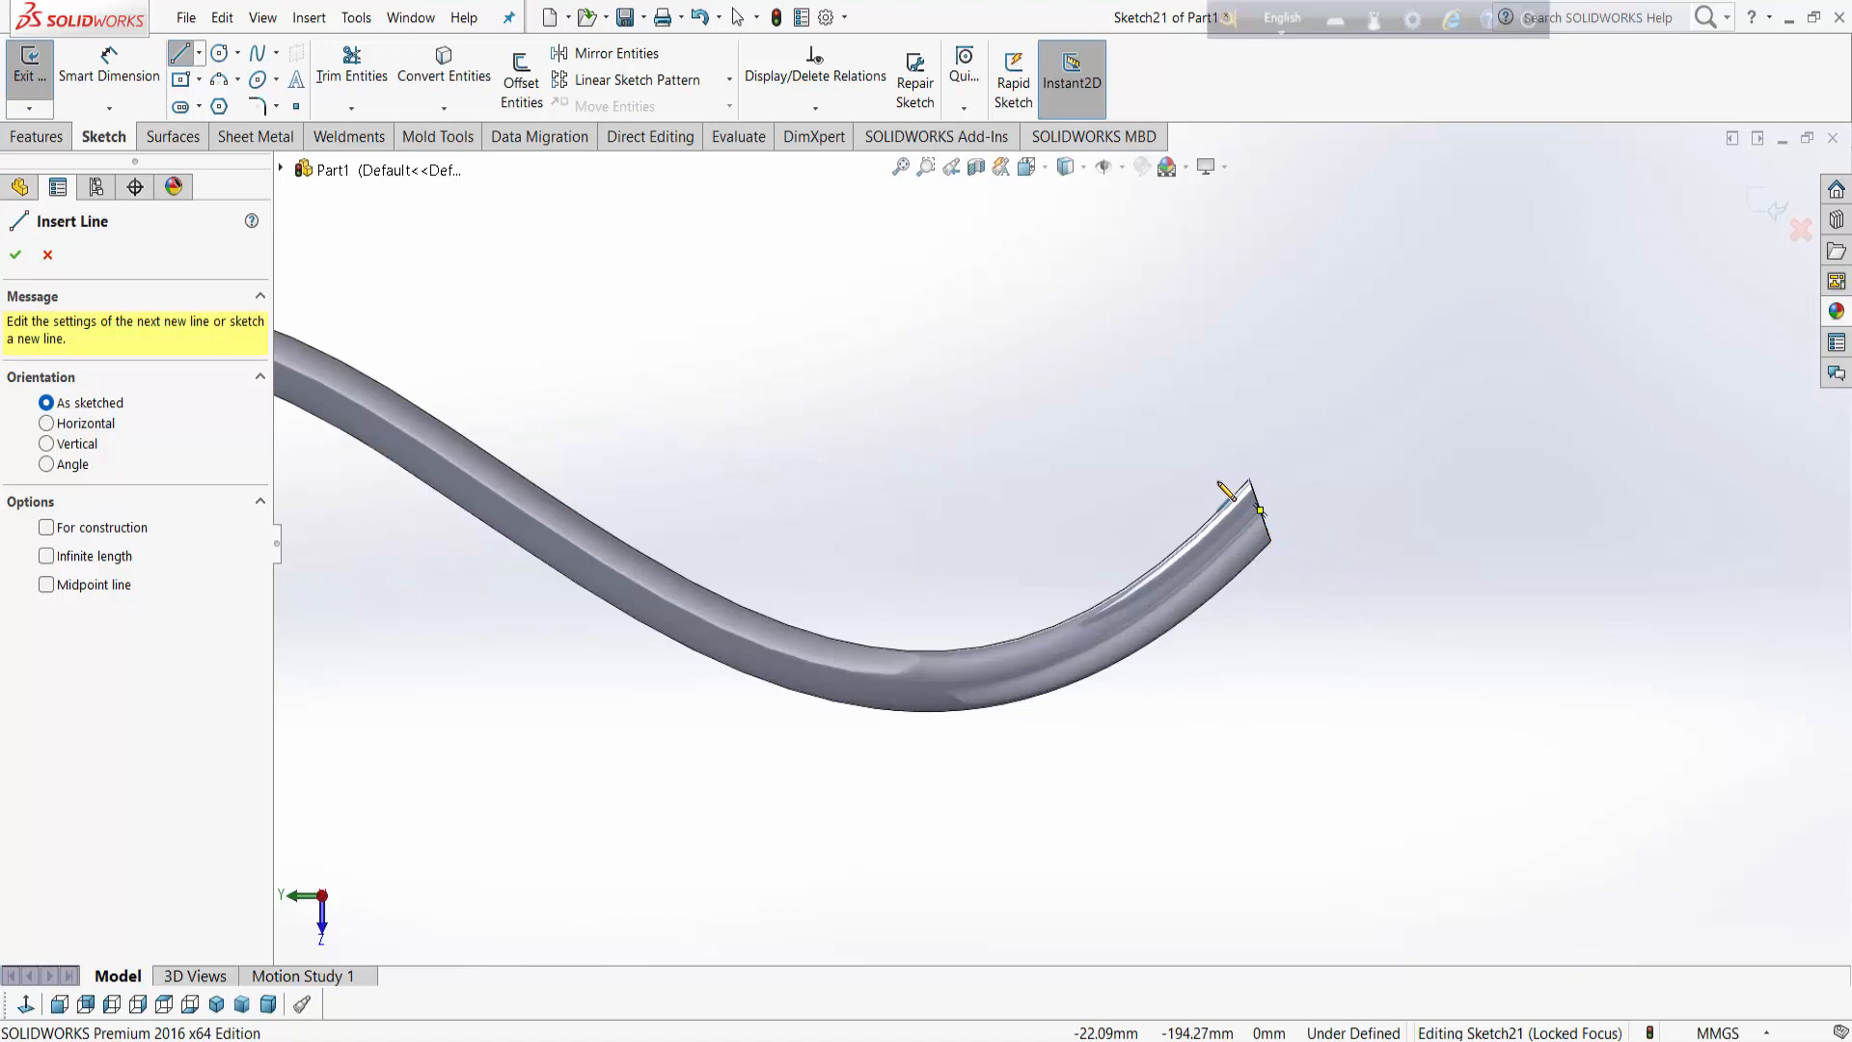
click(1260, 511)
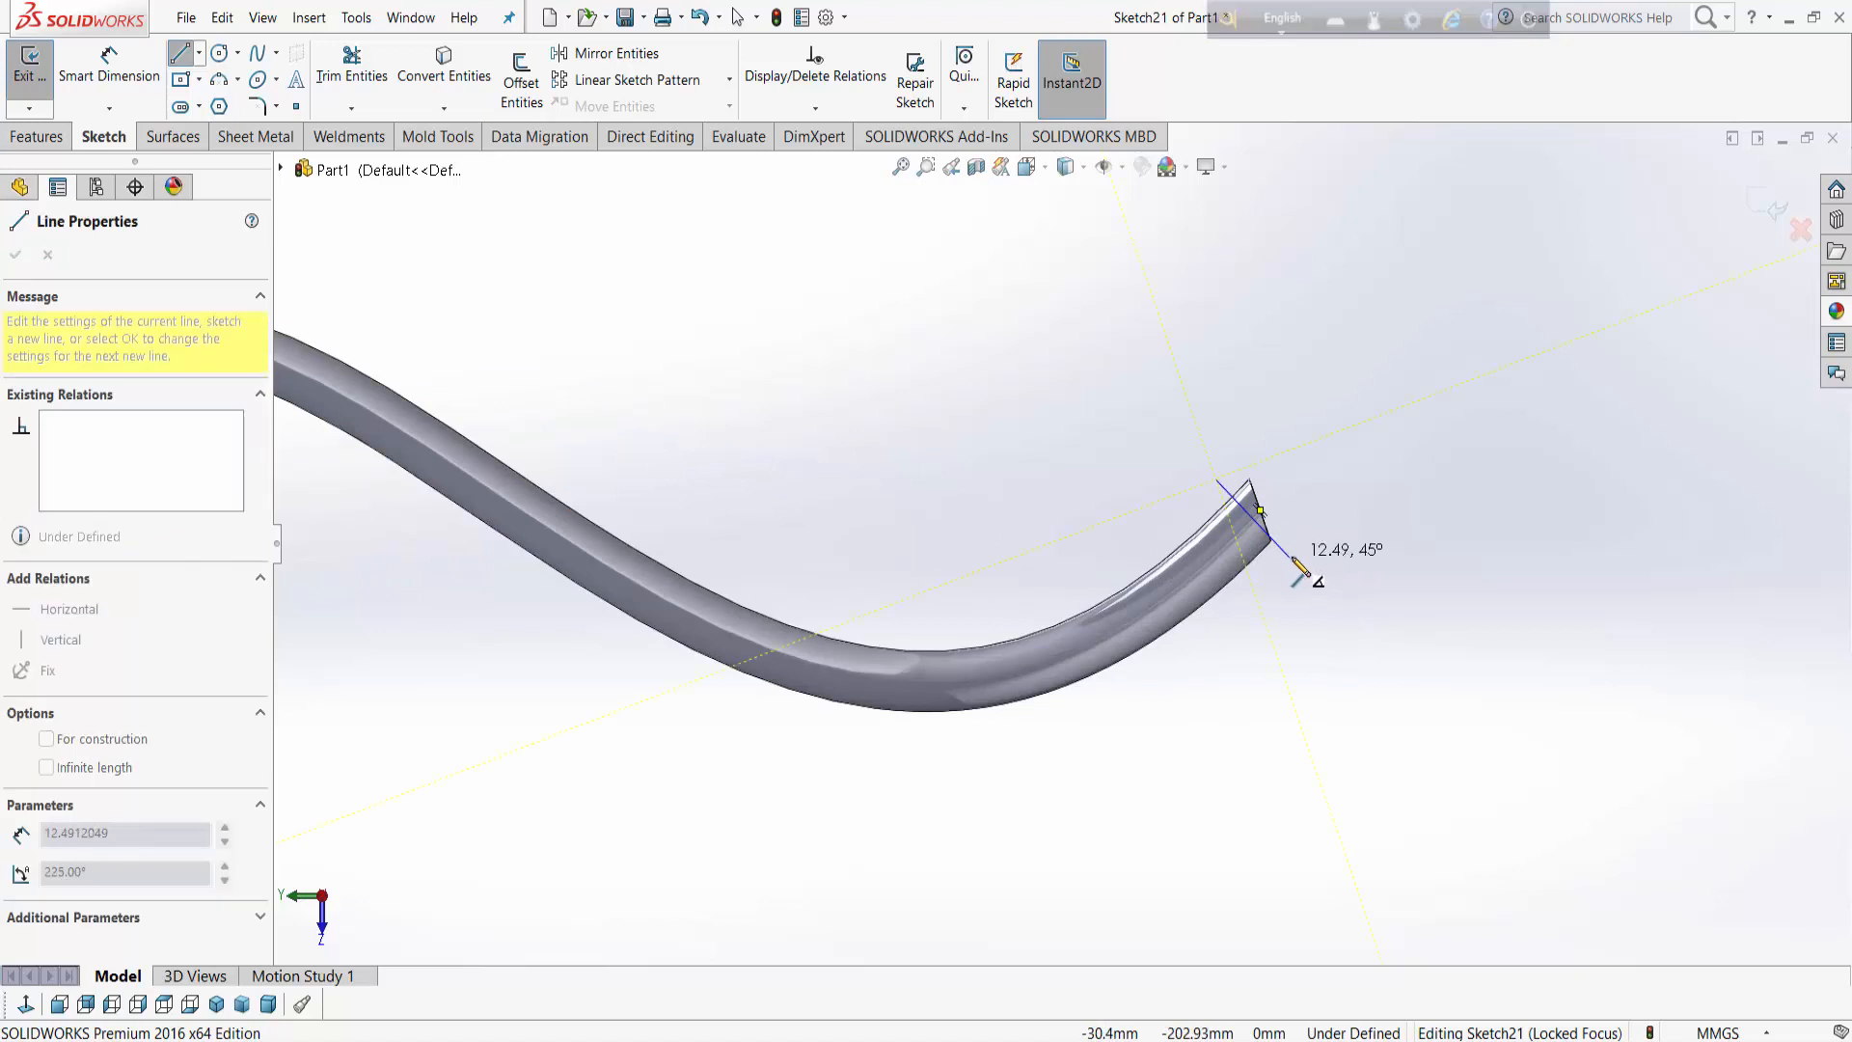
click(1300, 567)
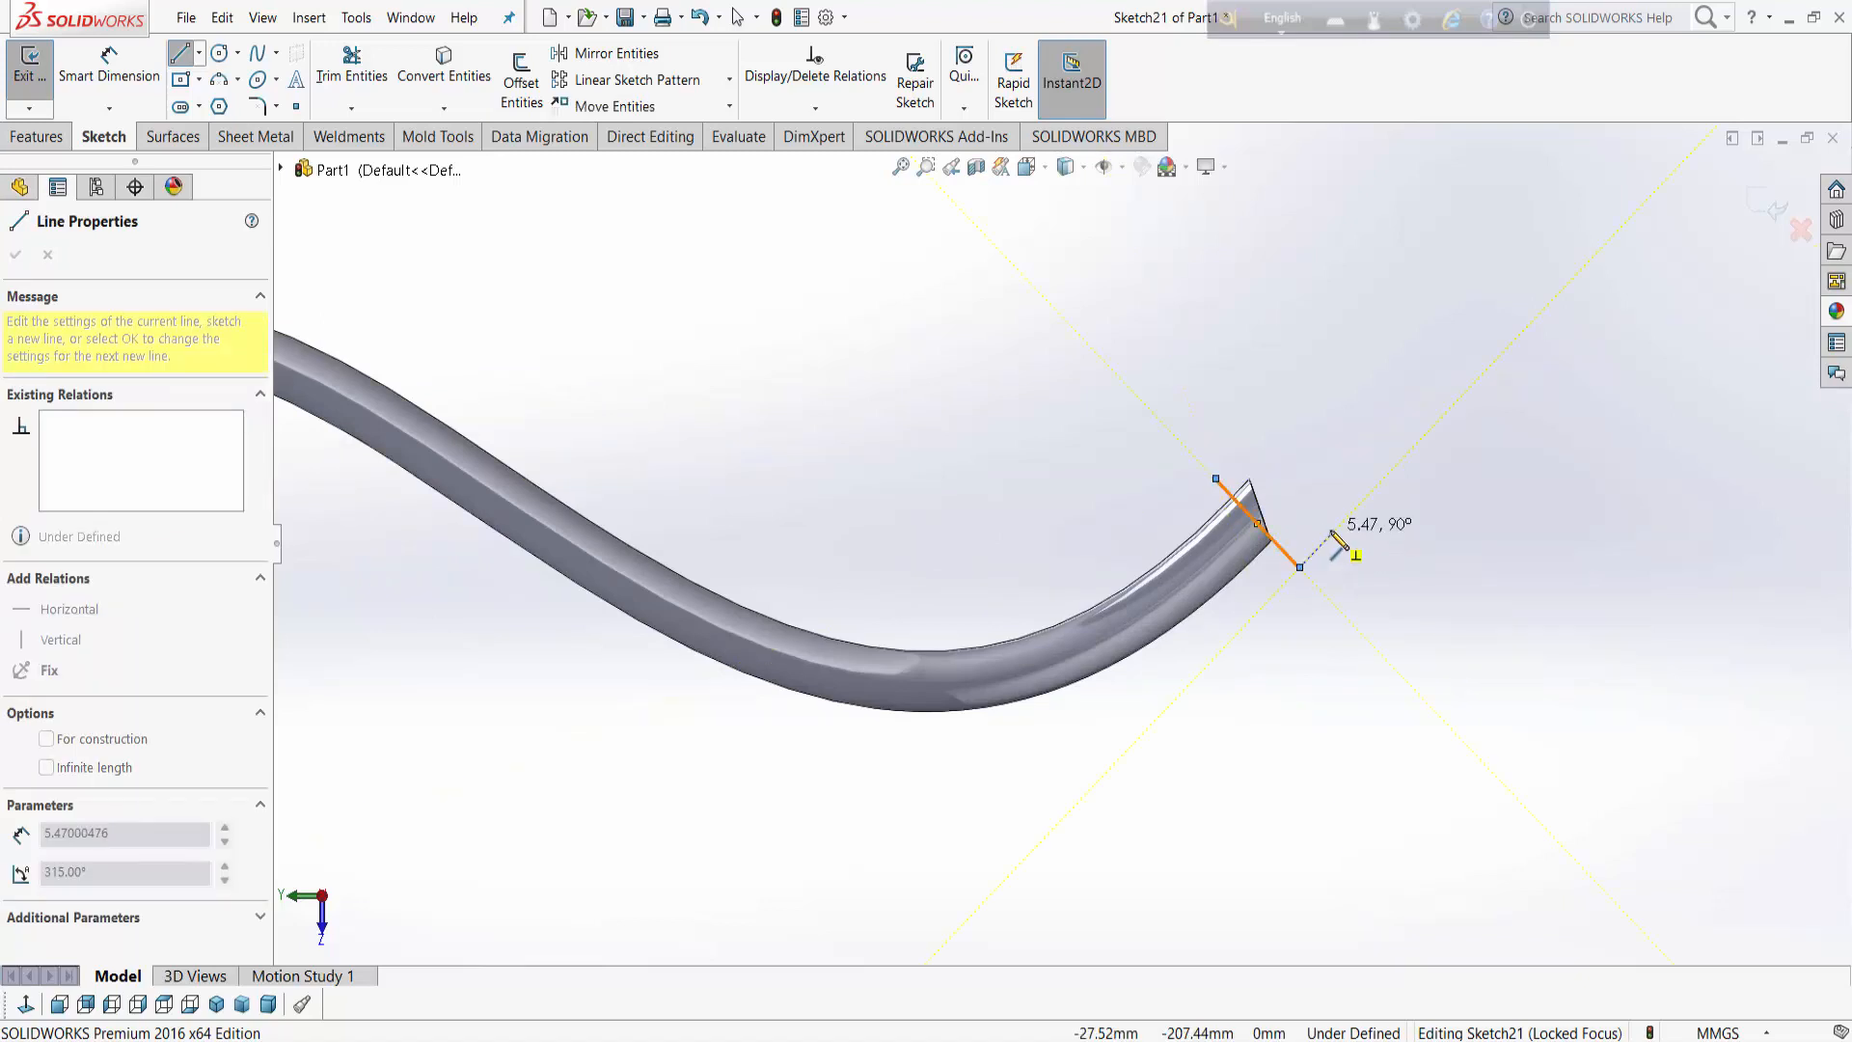
click(1333, 532)
click(1244, 436)
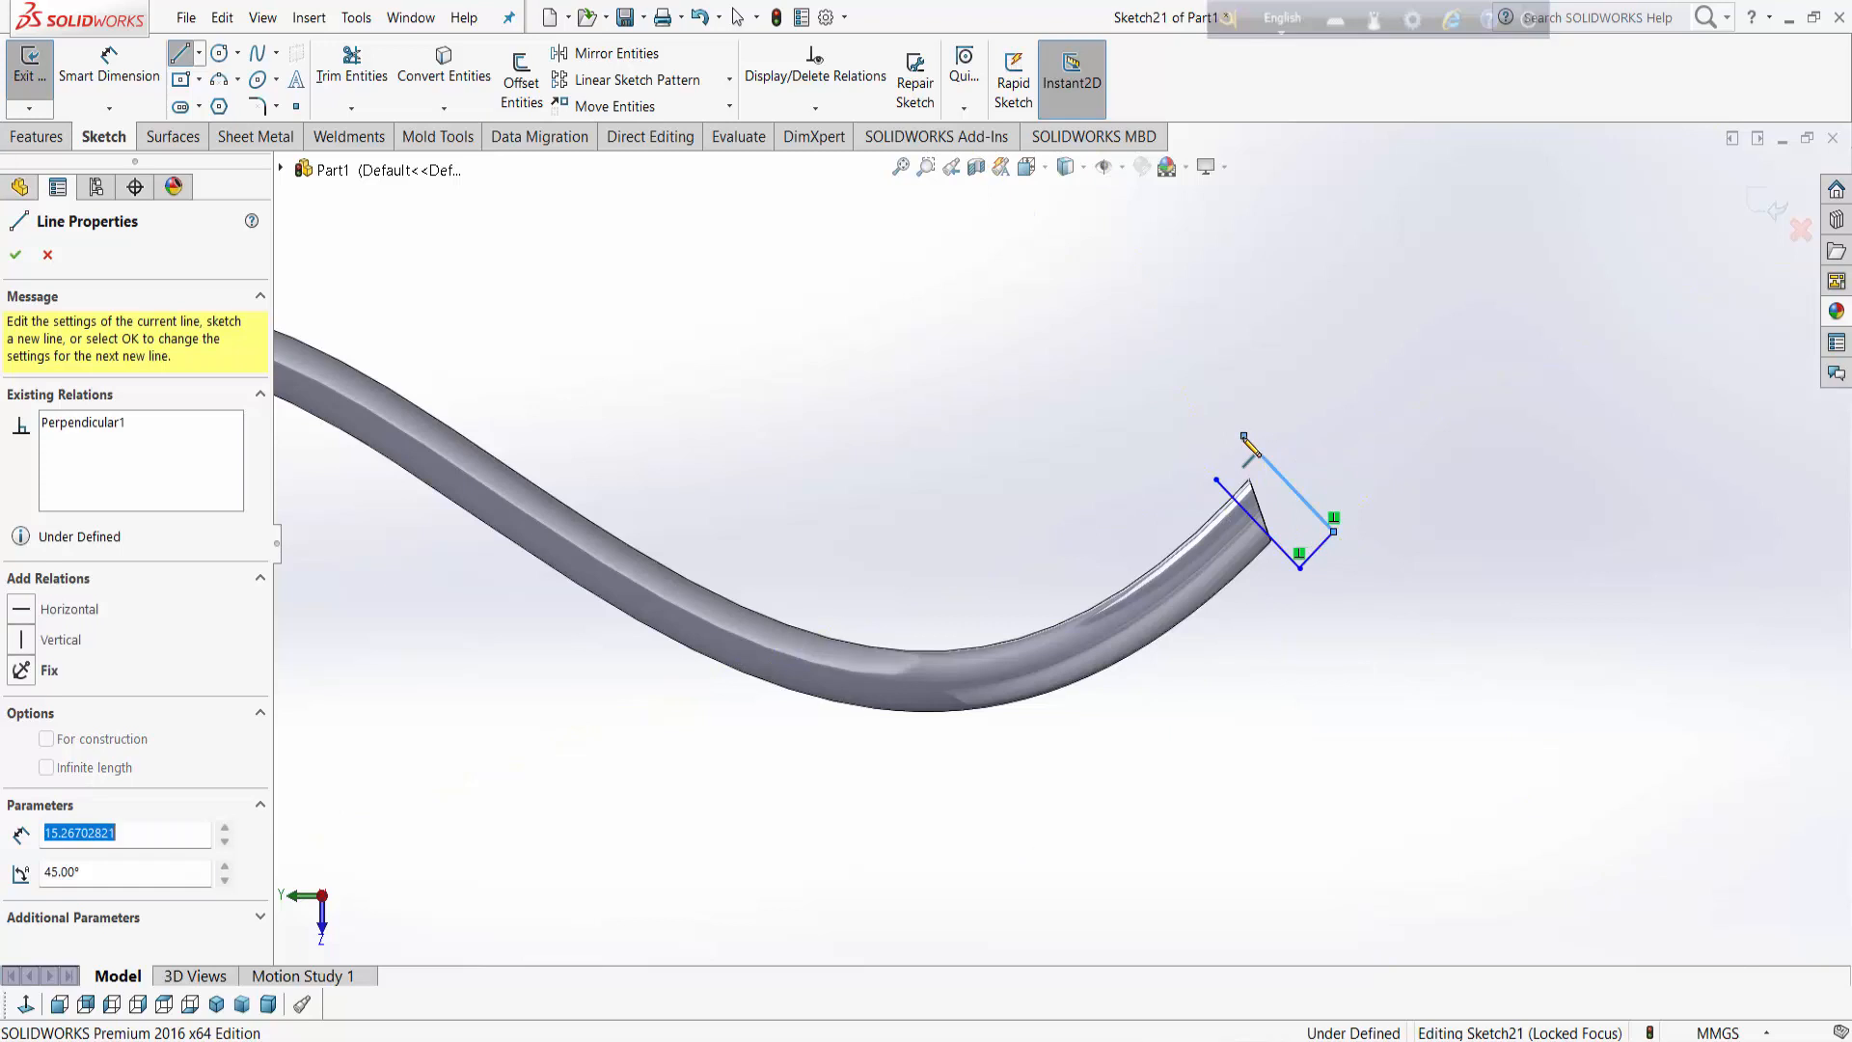
click(1216, 478)
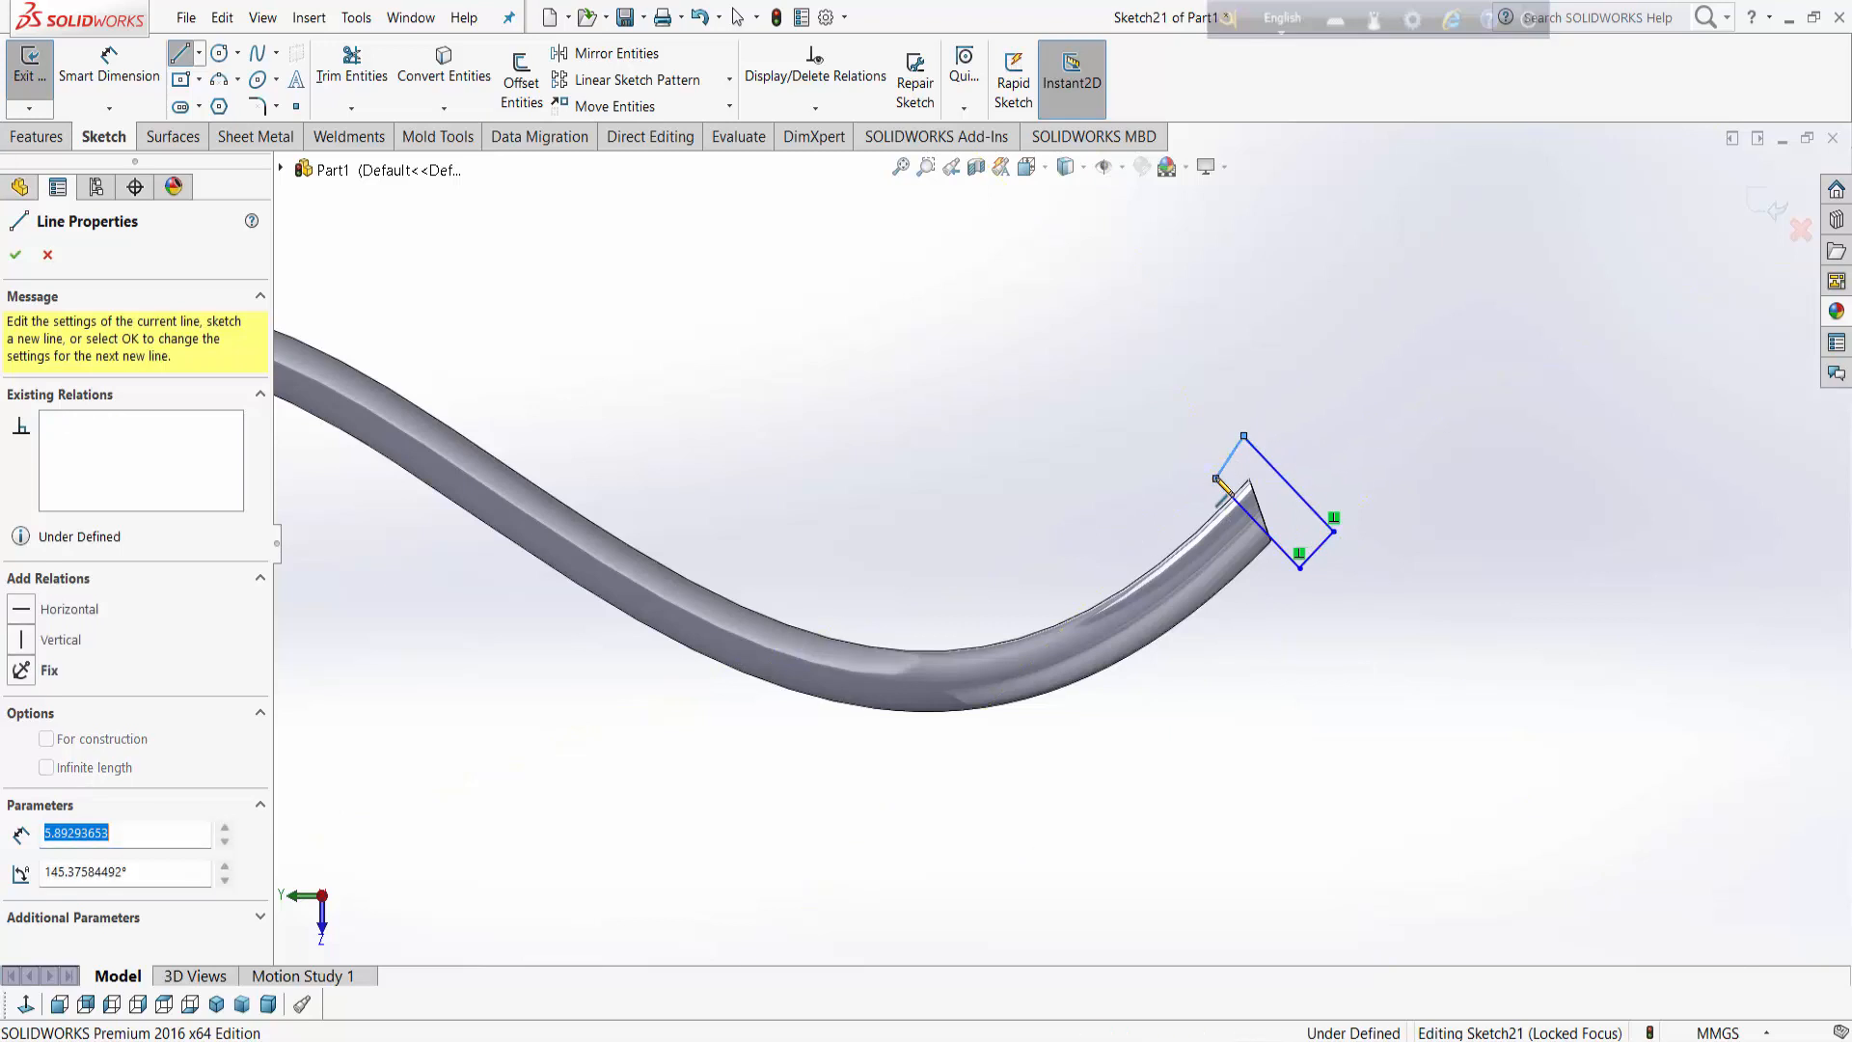
click(20, 255)
click(22, 188)
Step: Cut-extrude the profile Through All - Both to trim the cable's free end
click(36, 137)
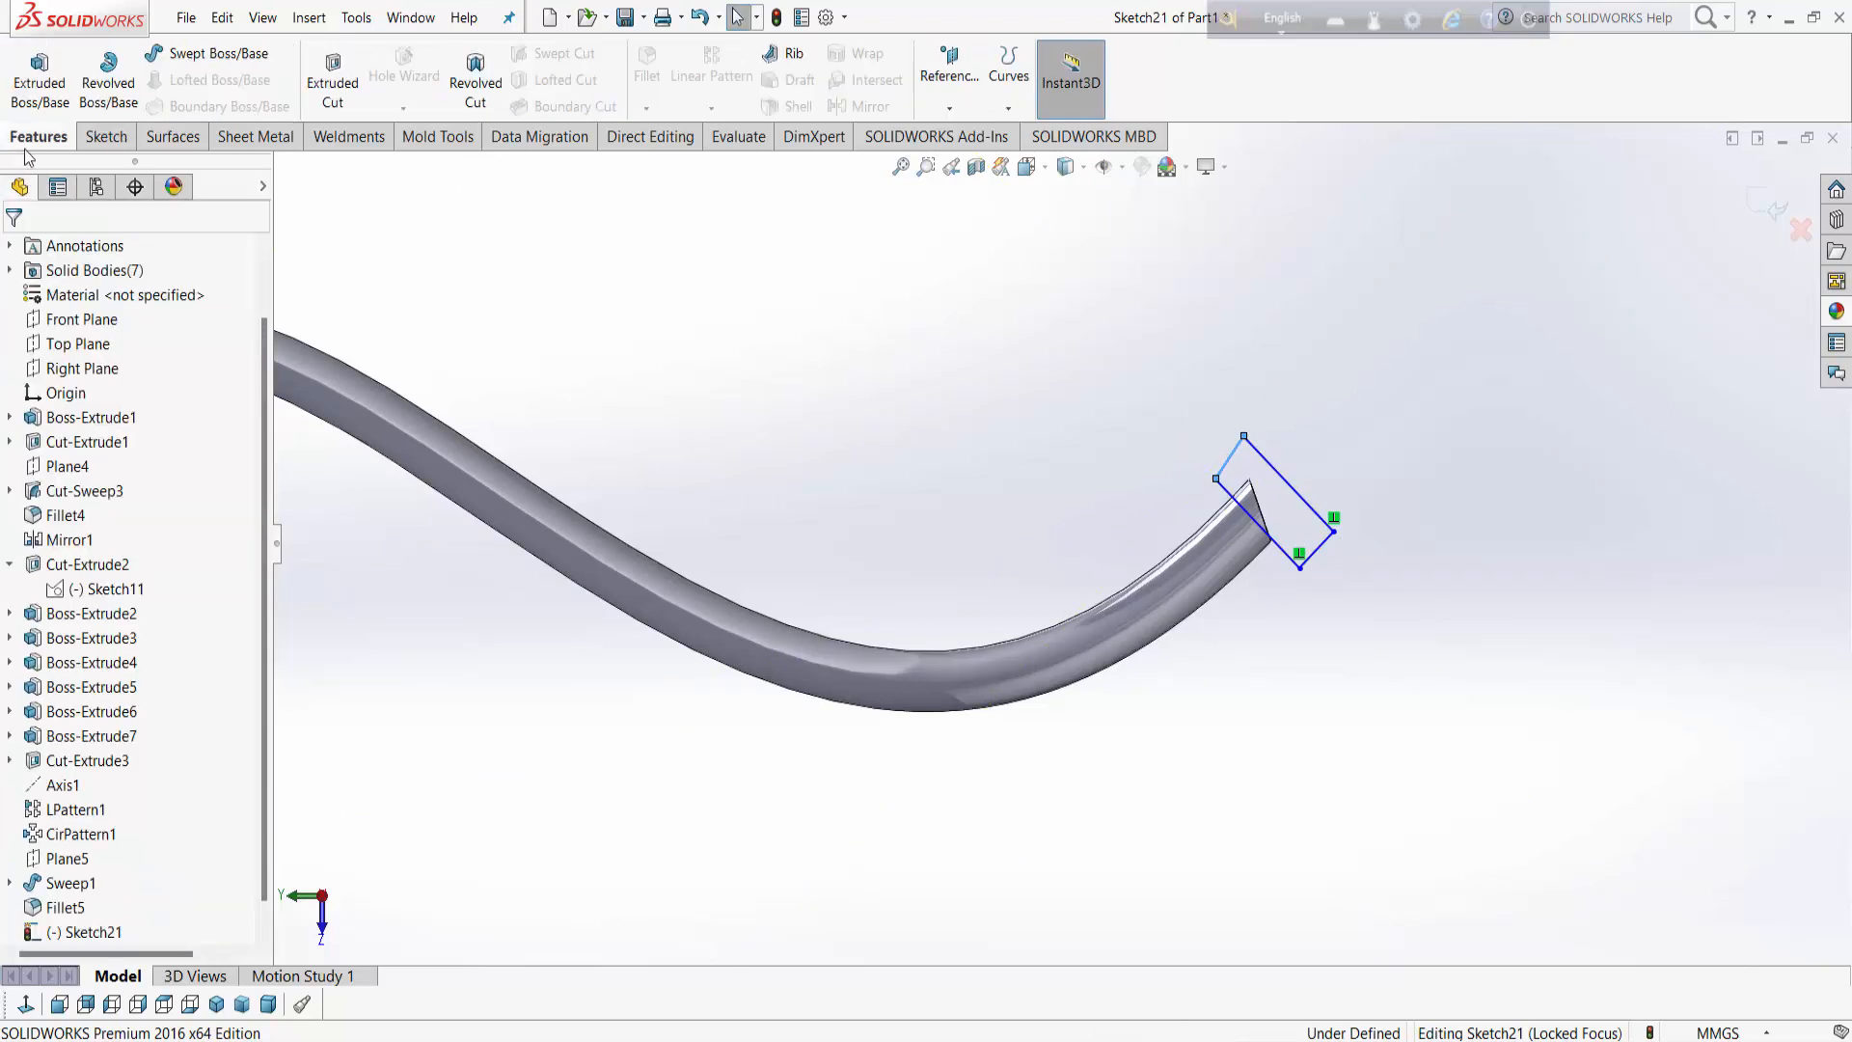
click(331, 85)
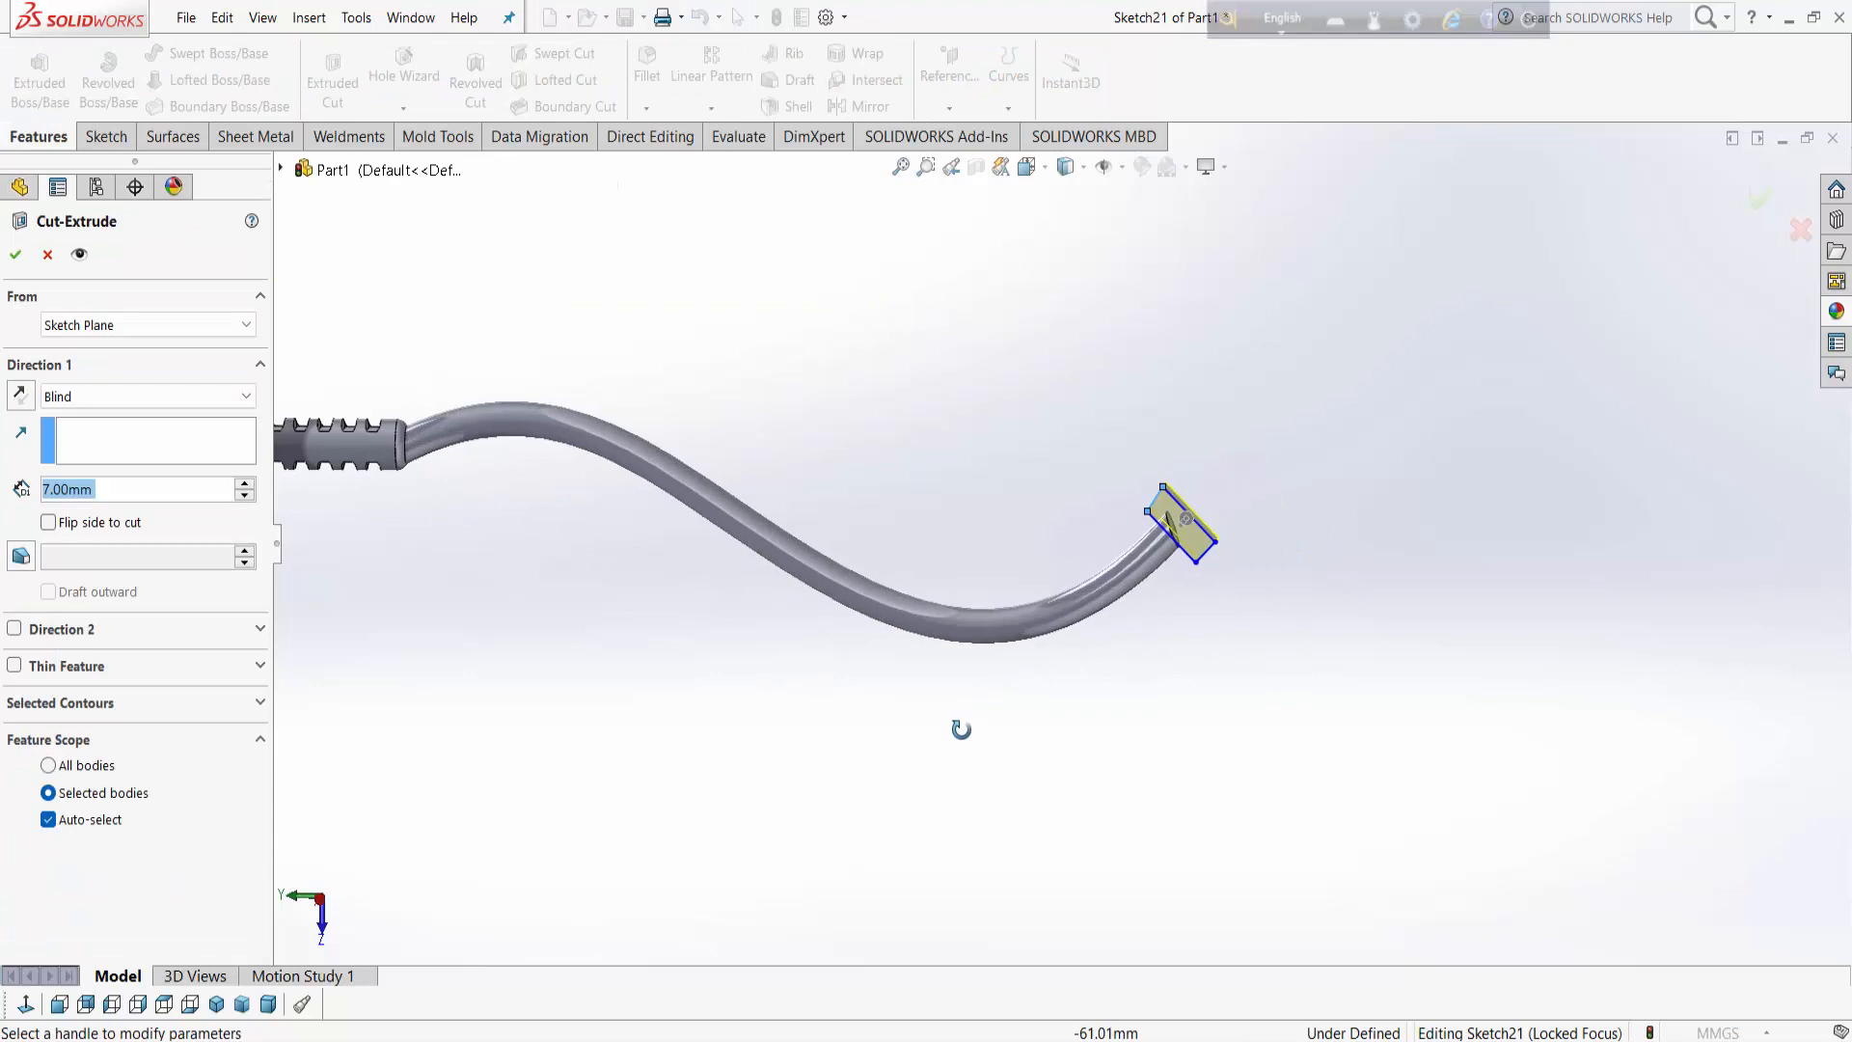
click(106, 399)
click(97, 451)
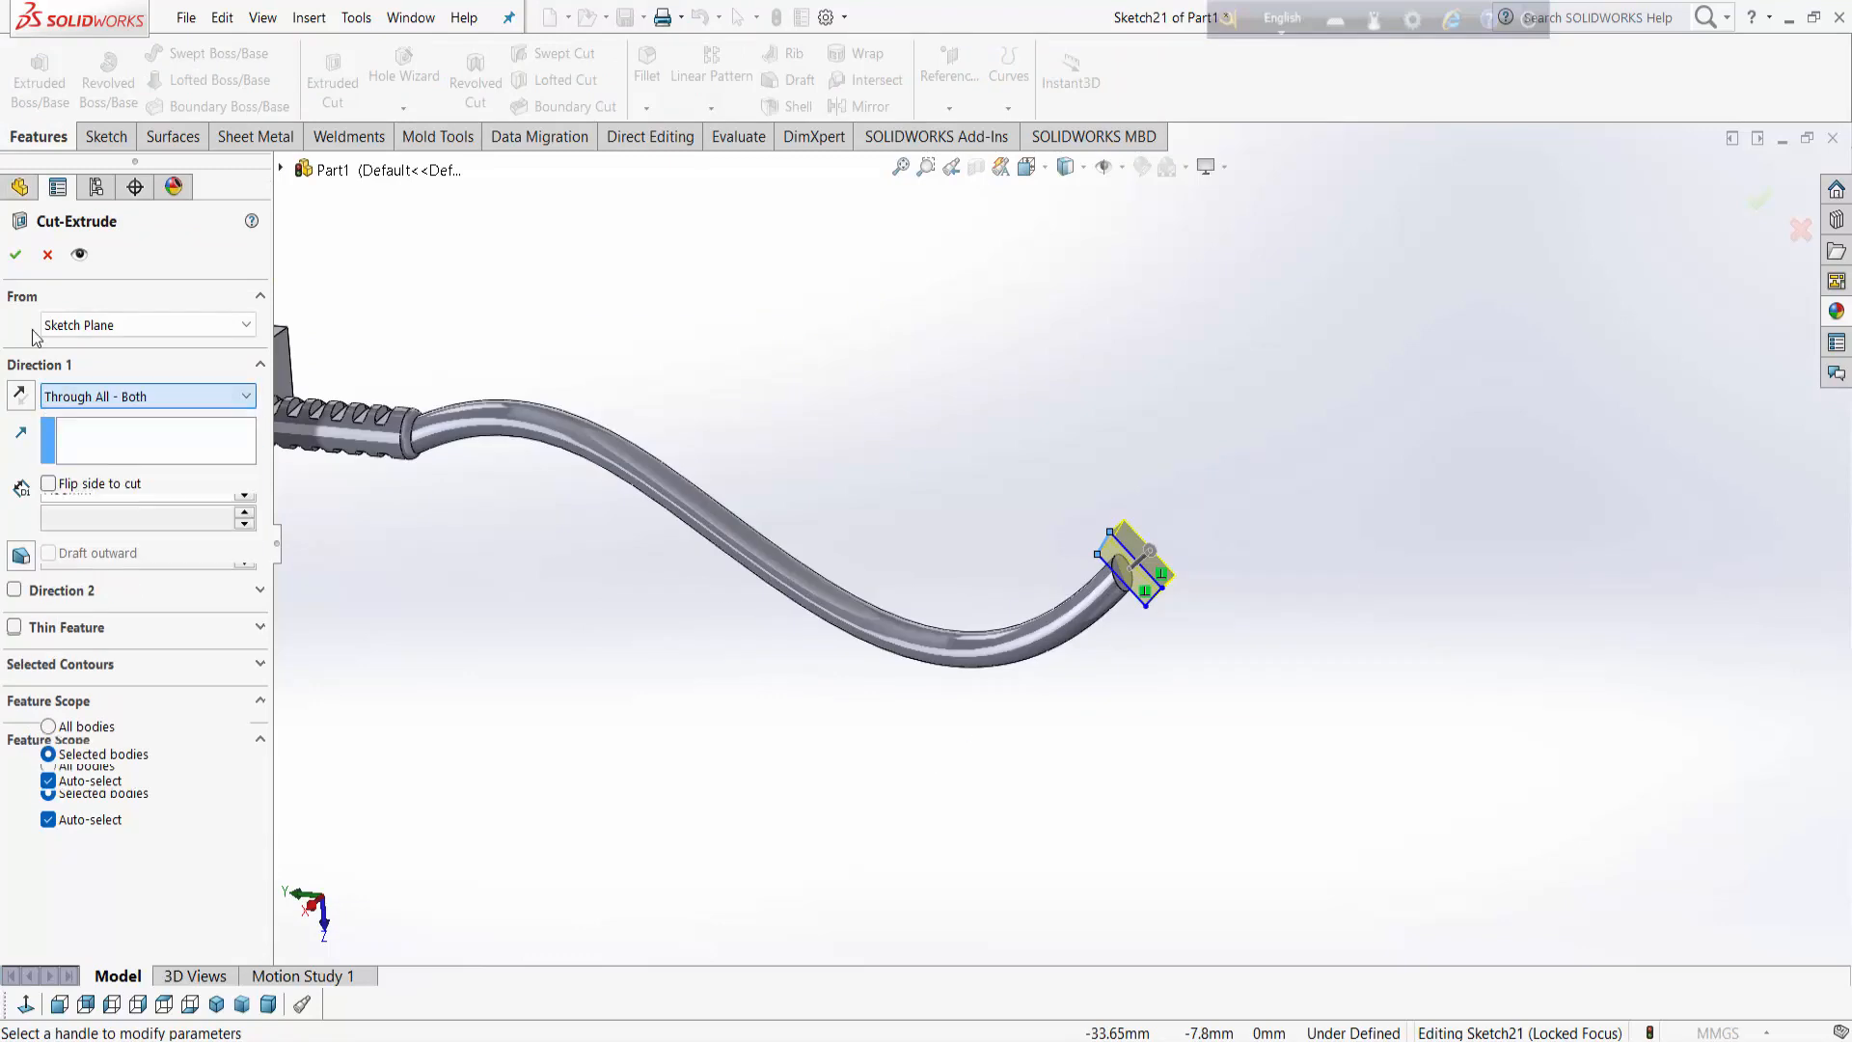
key(Return)
Step: Switch the scene to a plain white background and display the model shaded with edges
middle_drag(1208, 705, 1047, 709)
scroll(999, 679, up, 5)
middle_drag(1383, 610, 1375, 578)
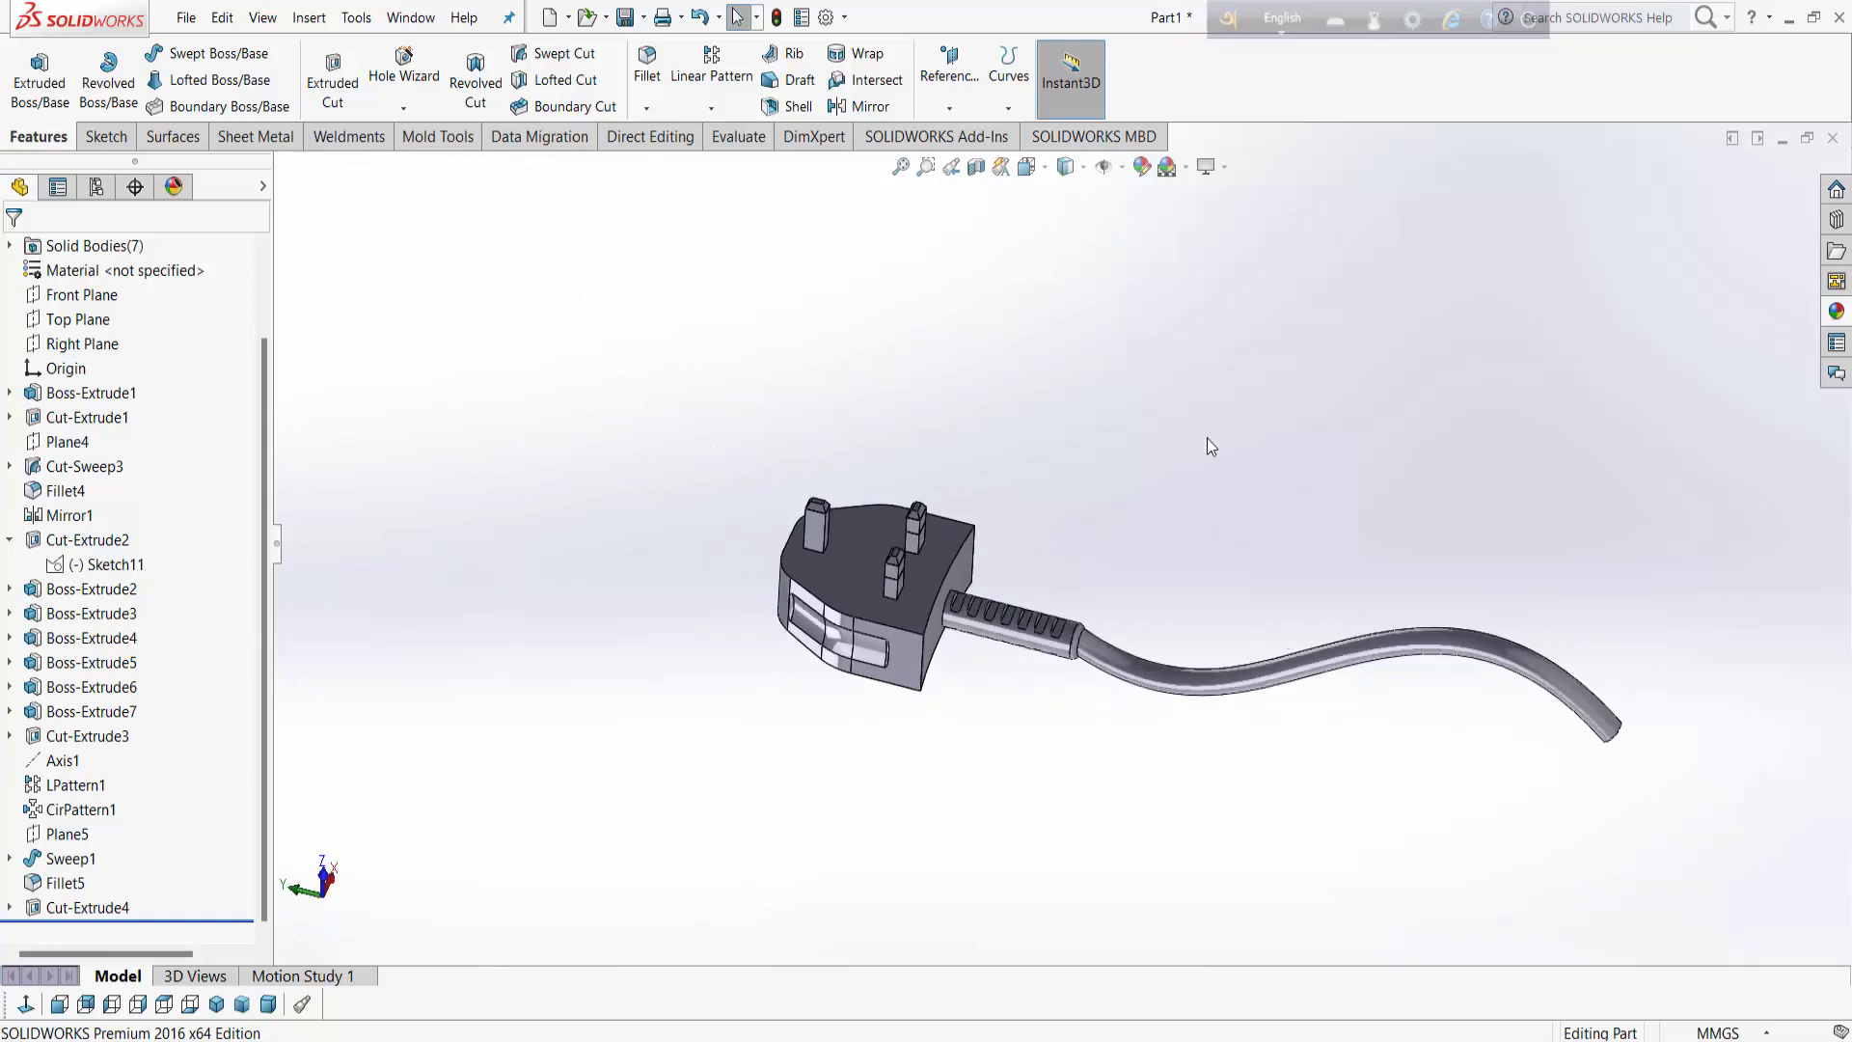
click(1186, 167)
click(1213, 221)
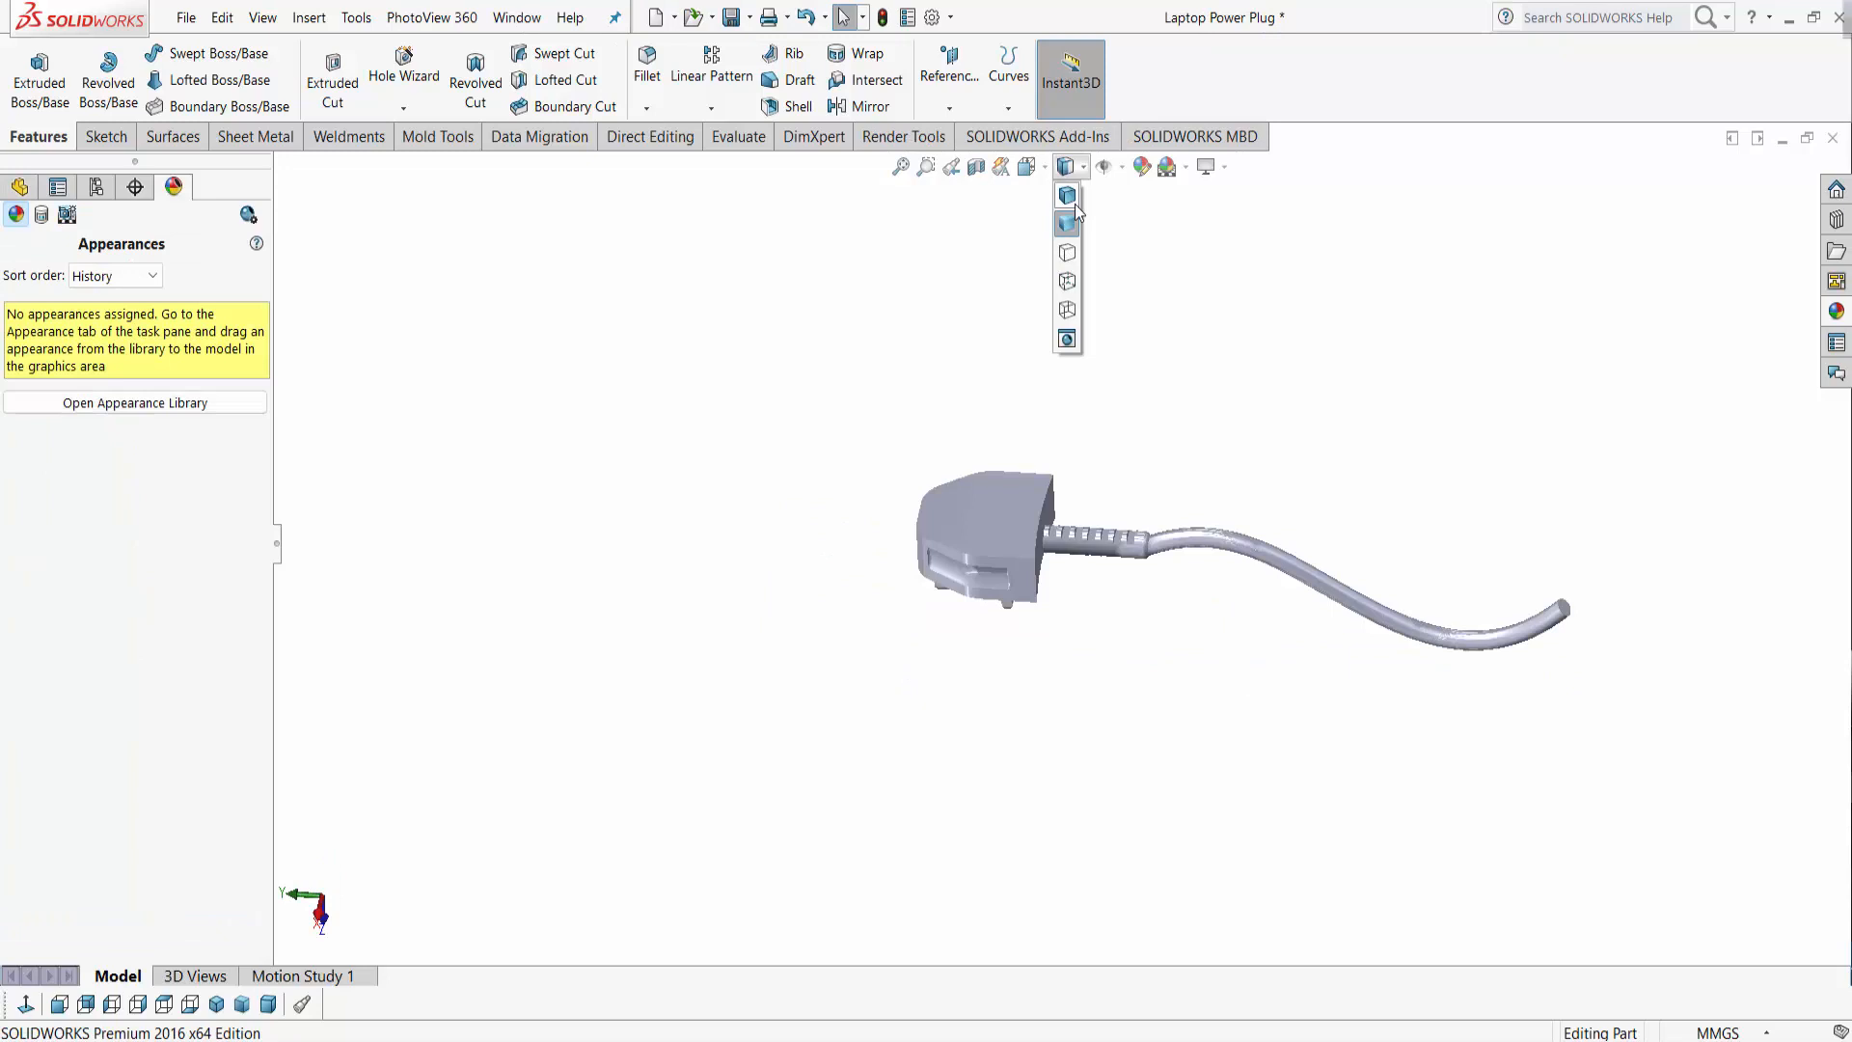
click(1068, 198)
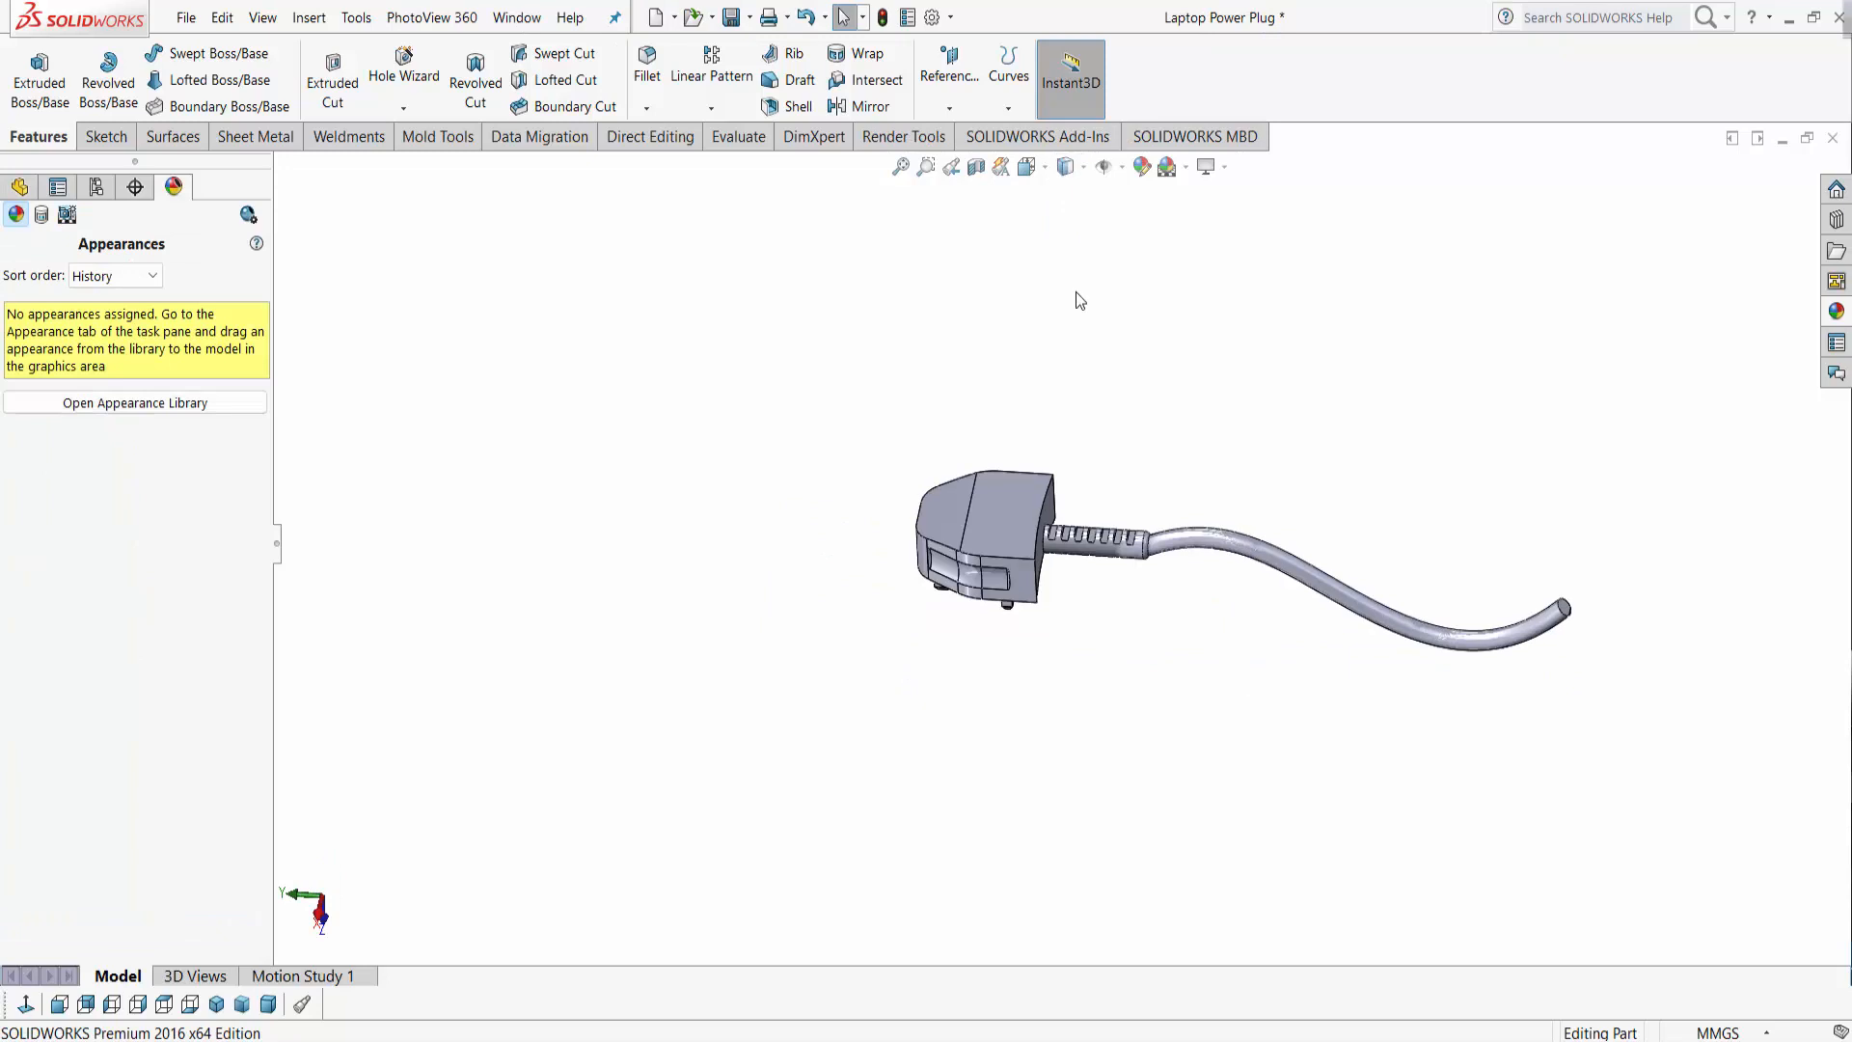
Step: Hide the main plug body to expose the tube's end face on the plug side
scroll(1061, 521, down, 3)
middle_drag(1061, 520, 1055, 496)
scroll(1071, 598, down, 3)
middle_drag(1078, 631, 1008, 627)
scroll(1042, 636, down, 3)
scroll(1037, 559, down, 3)
scroll(1039, 557, up, 2)
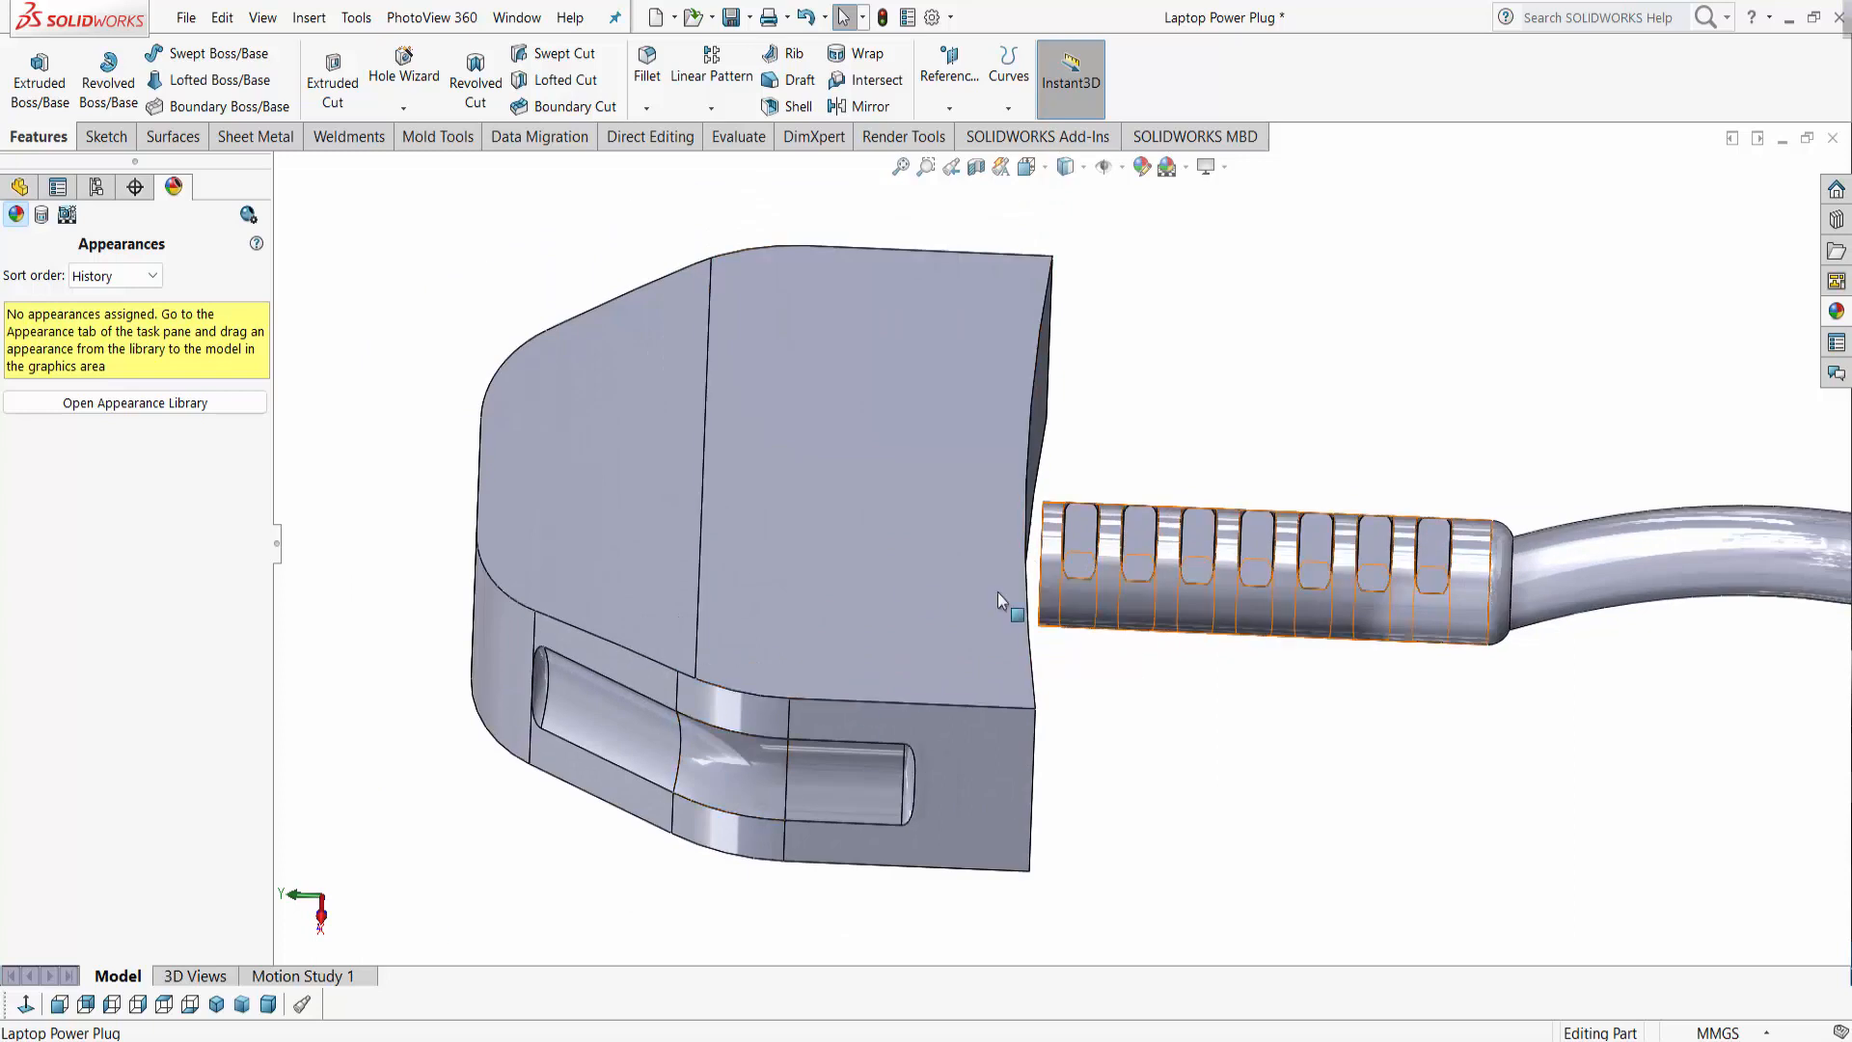
click(904, 581)
click(19, 187)
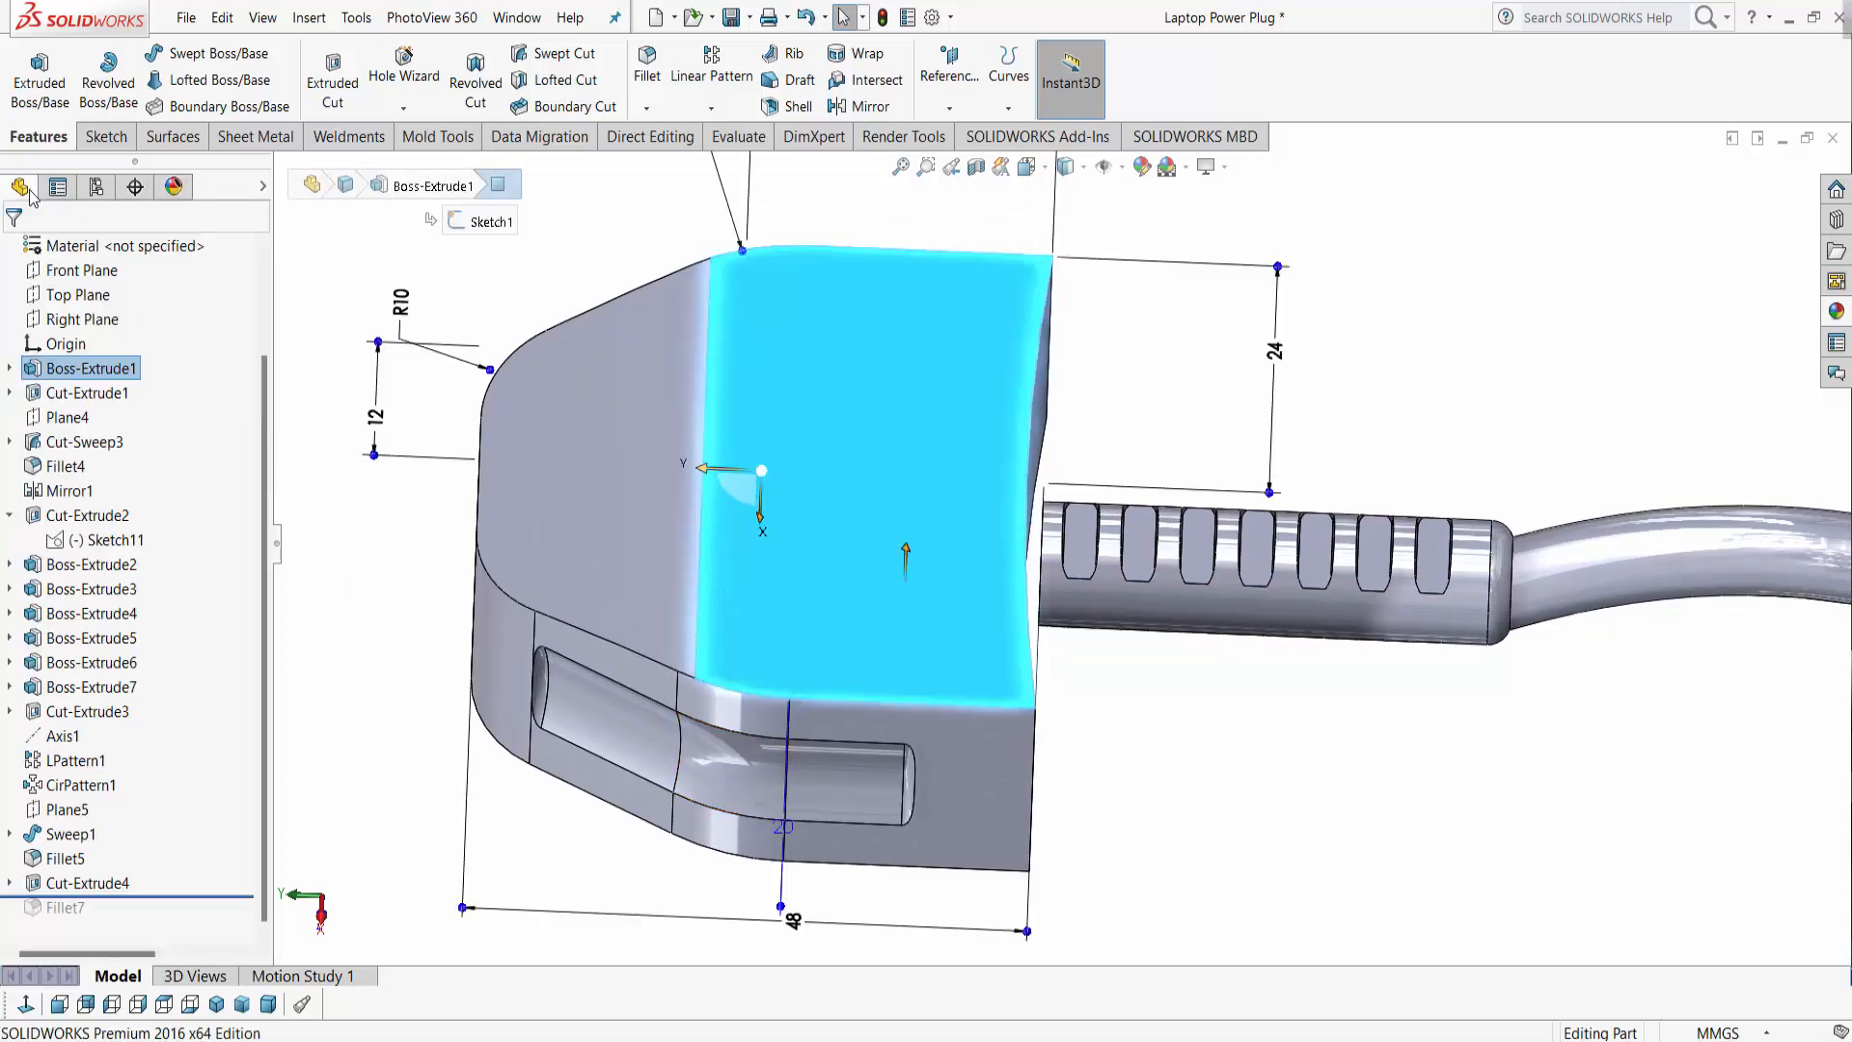
right_click(116, 369)
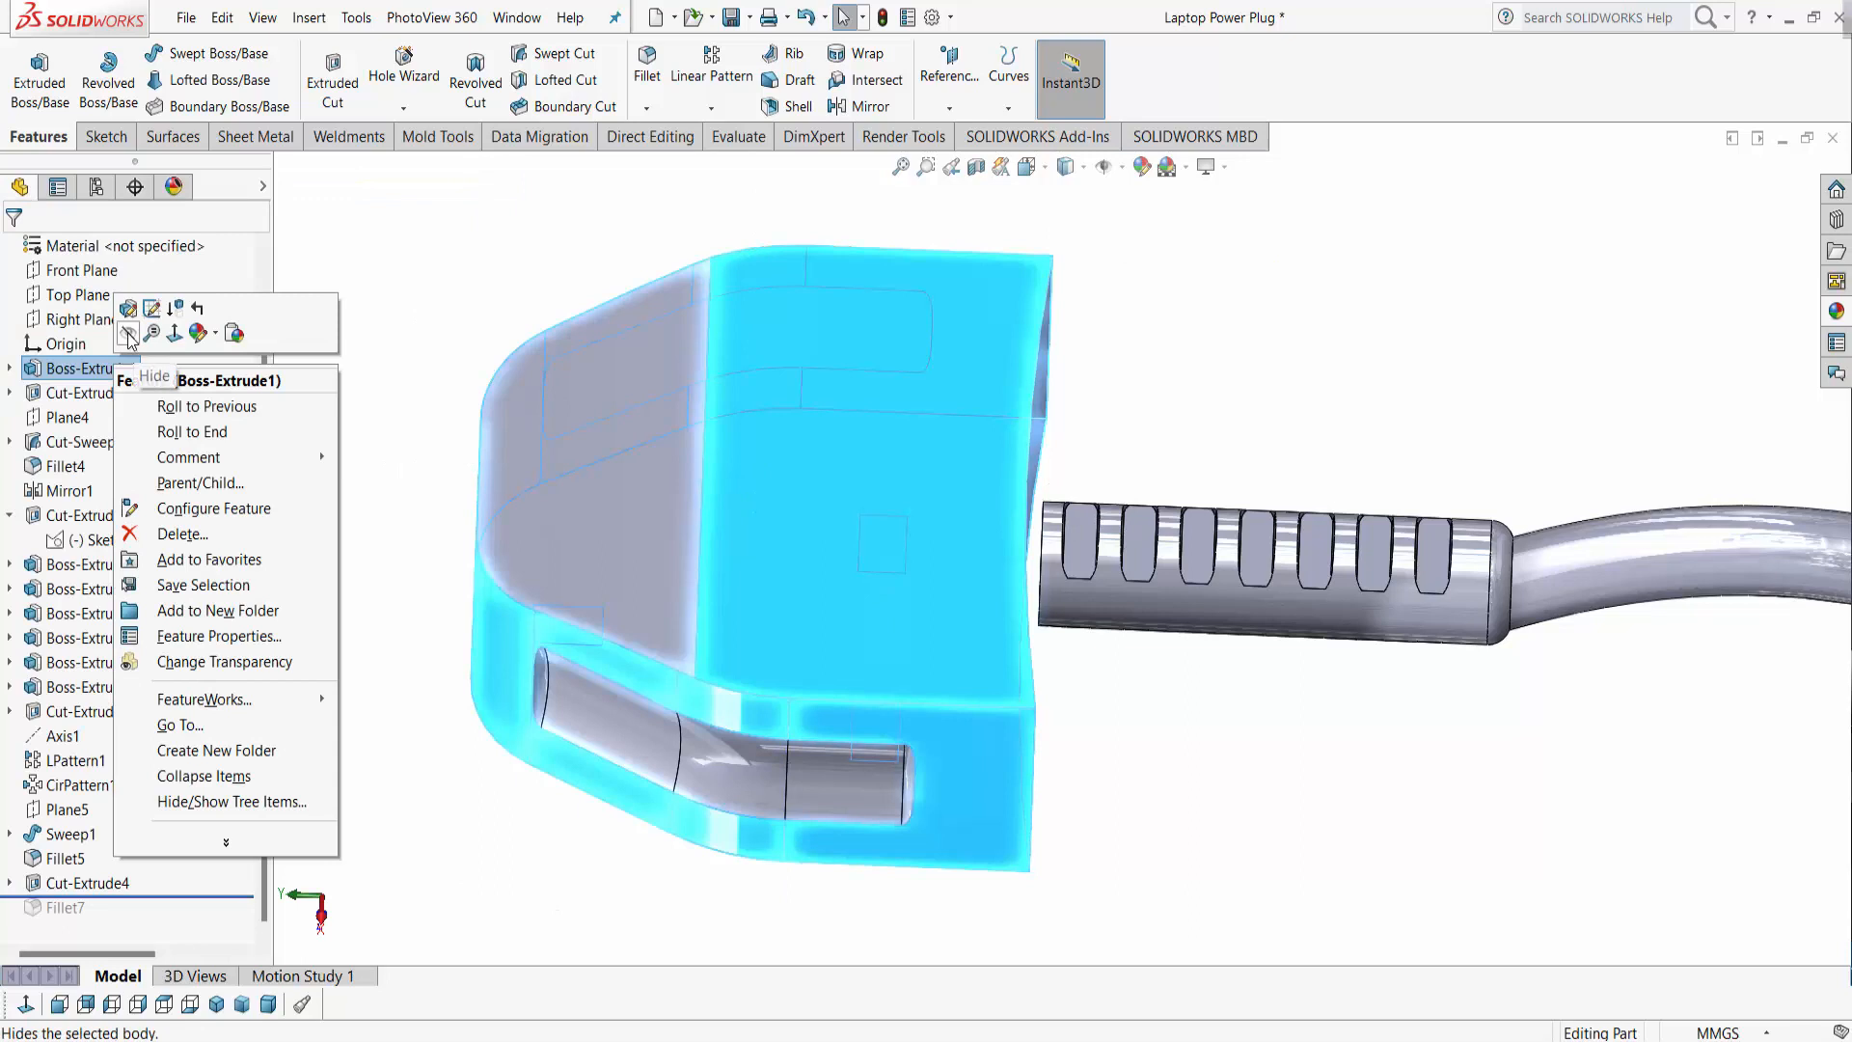
click(129, 335)
Step: Start a sketch on the tube's plug-side end face and convert its outer and inner circular edges into sketch entities
middle_drag(1170, 661, 1154, 578)
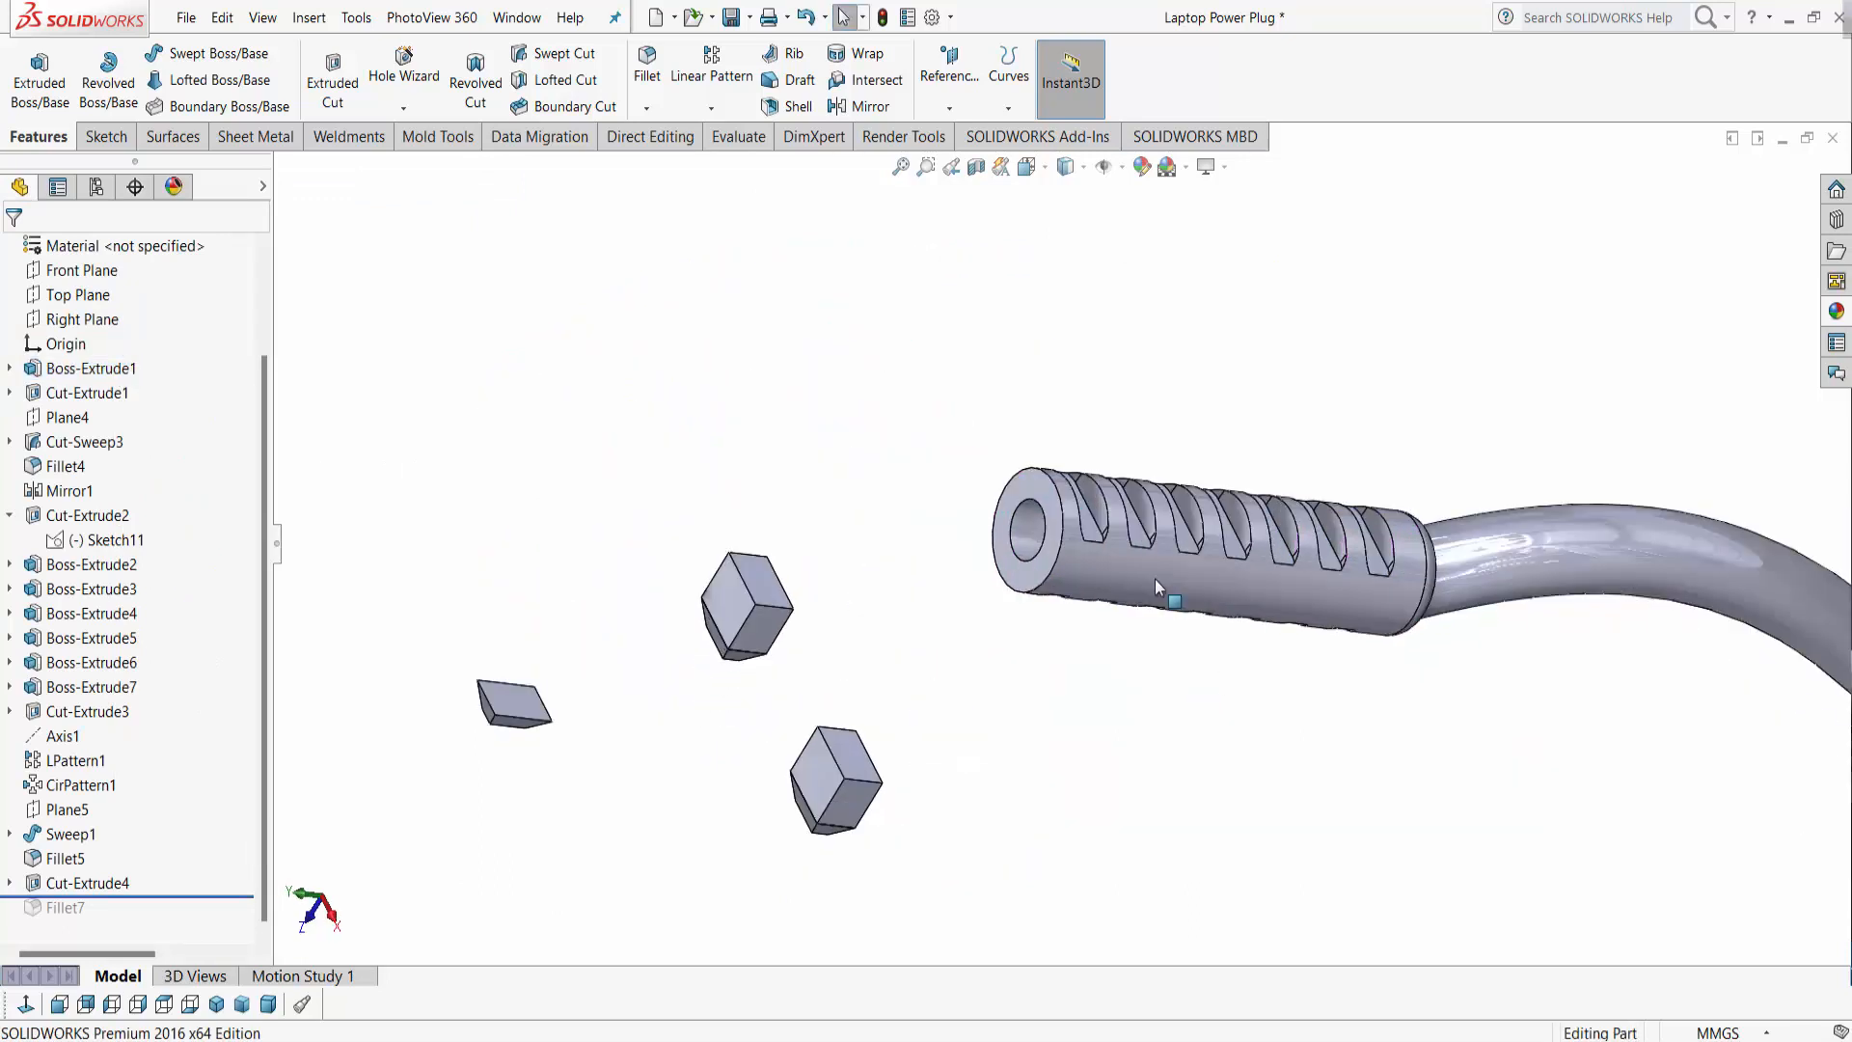
scroll(1048, 525, down, 2)
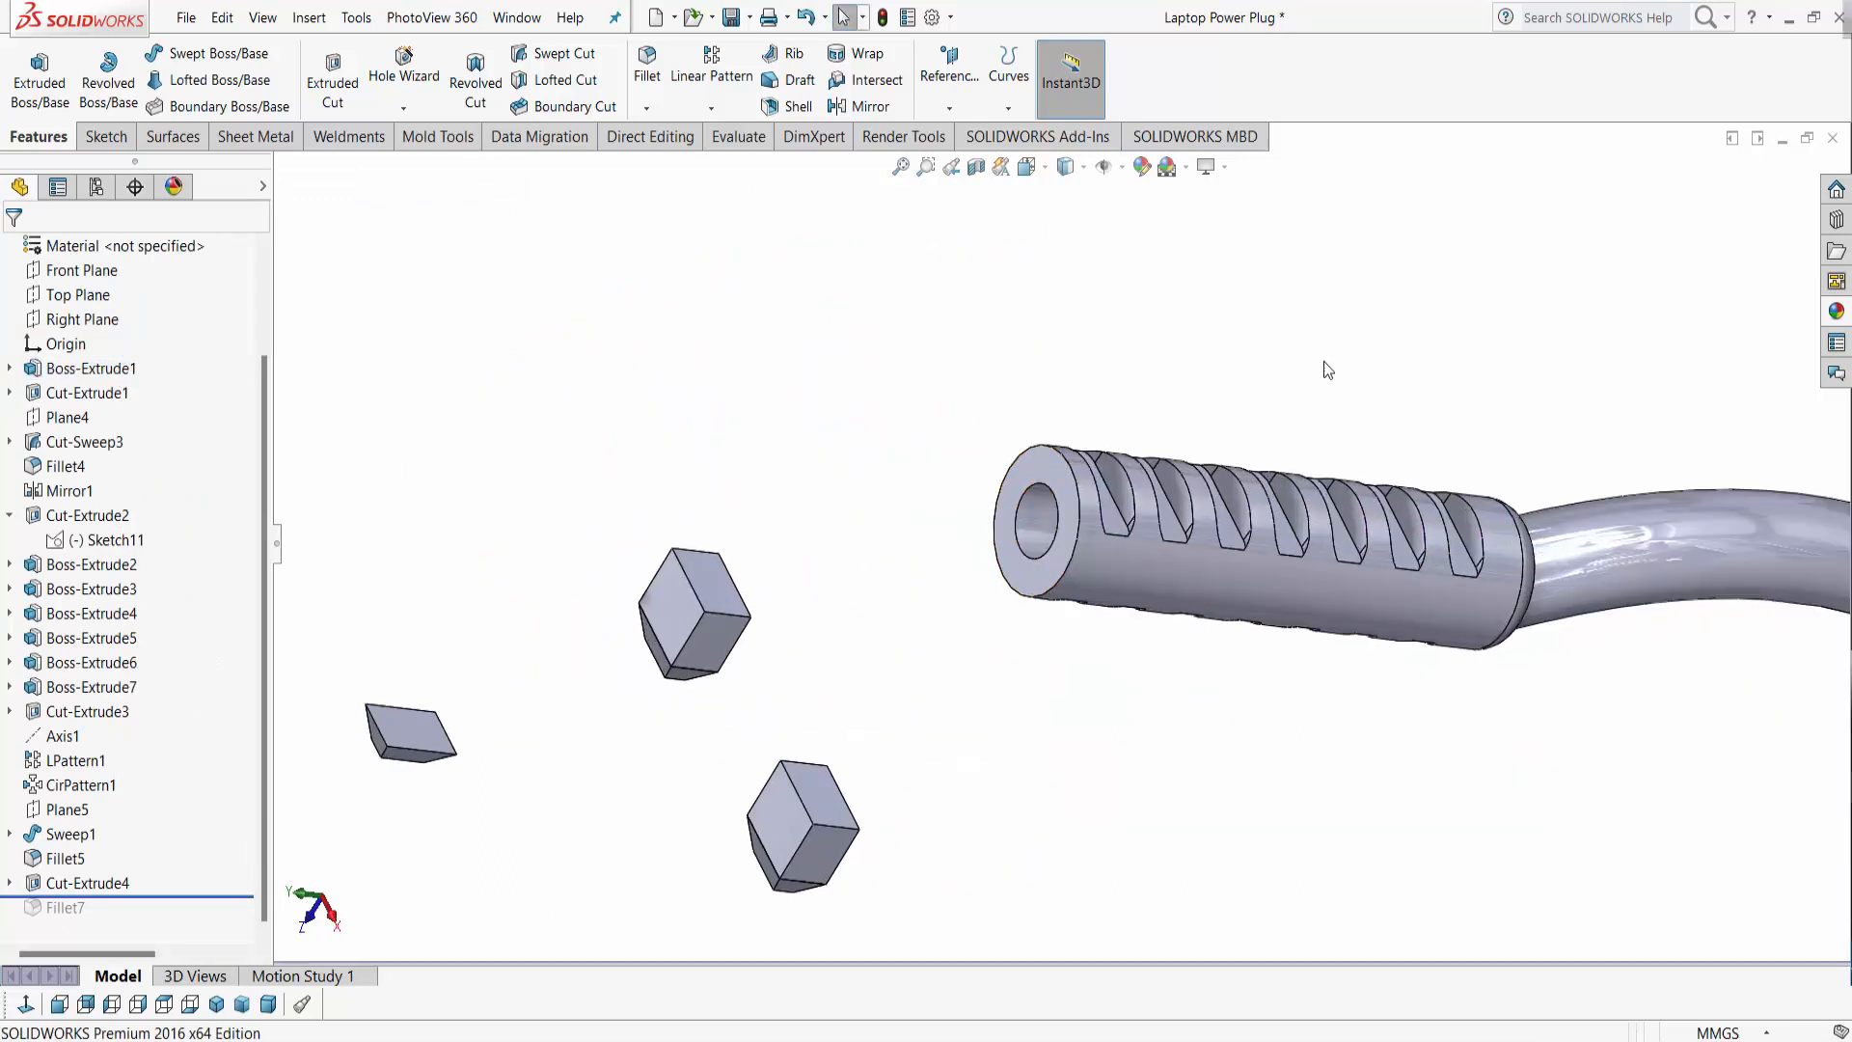
click(1065, 480)
right_click(1061, 456)
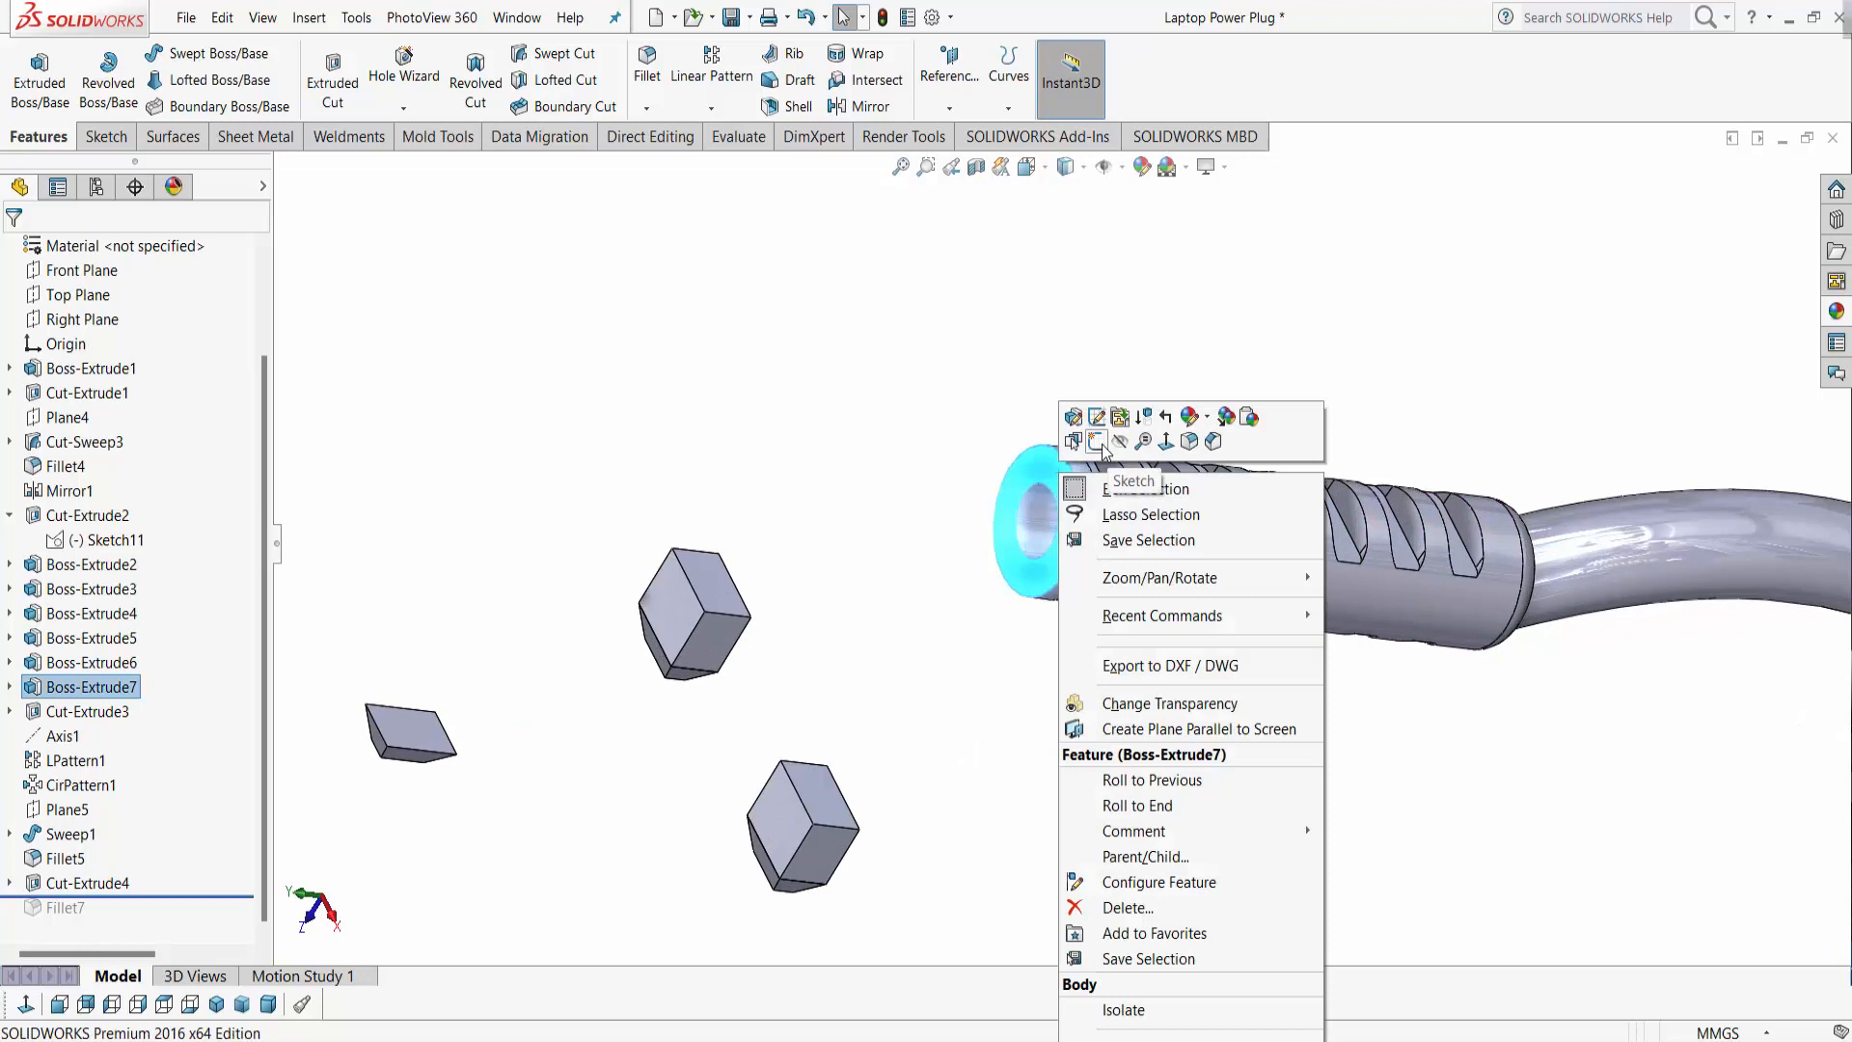
click(1099, 465)
click(554, 199)
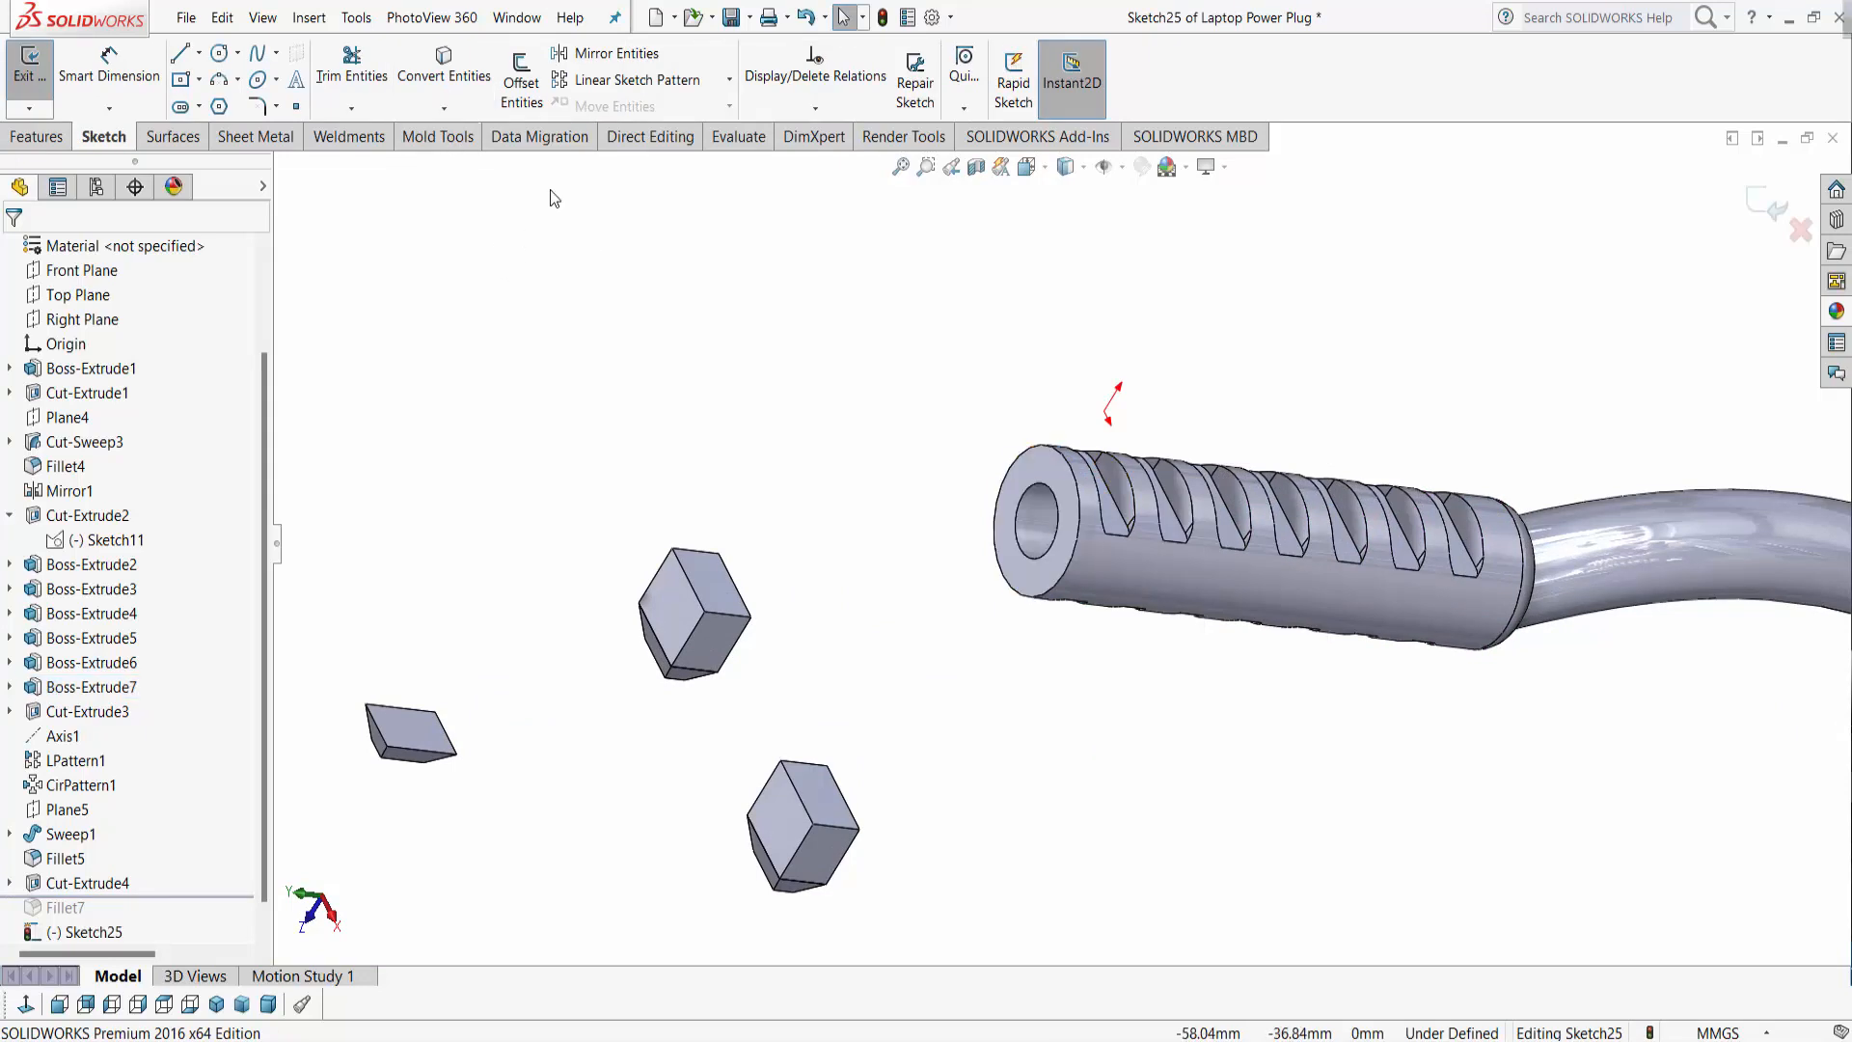
click(1068, 470)
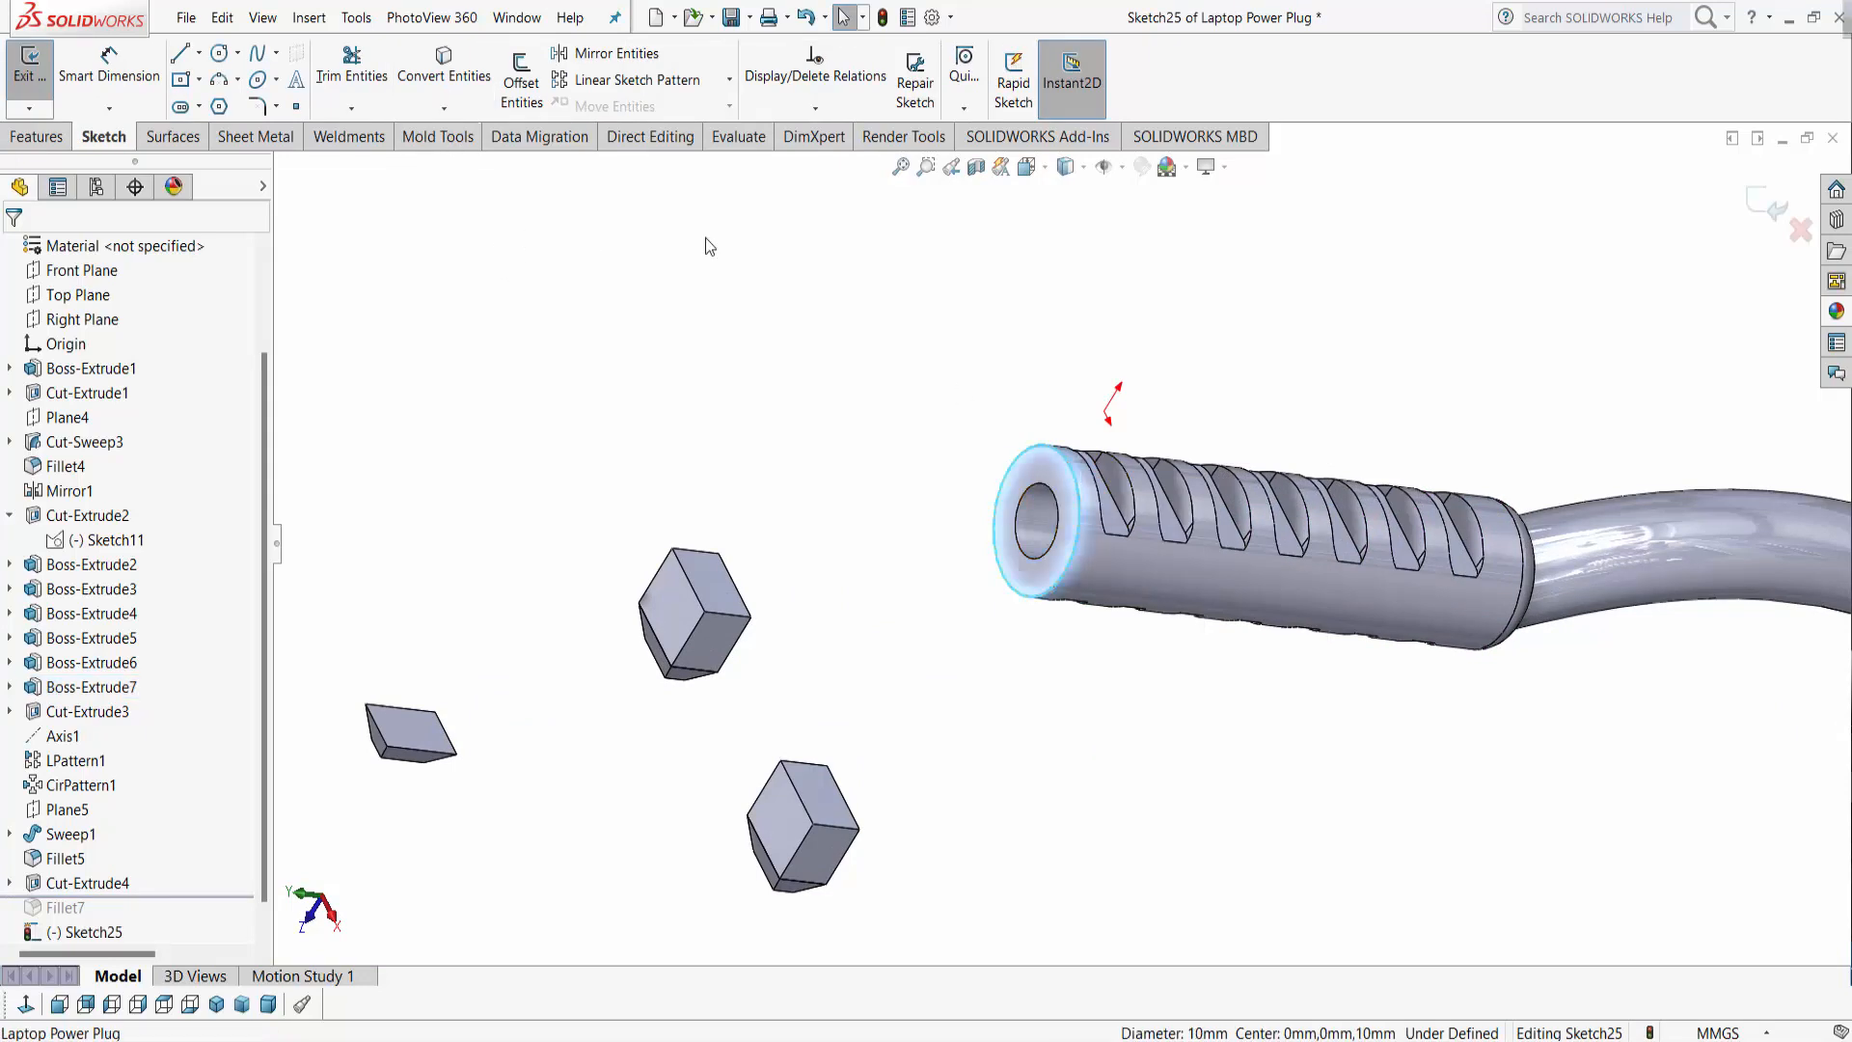
click(465, 83)
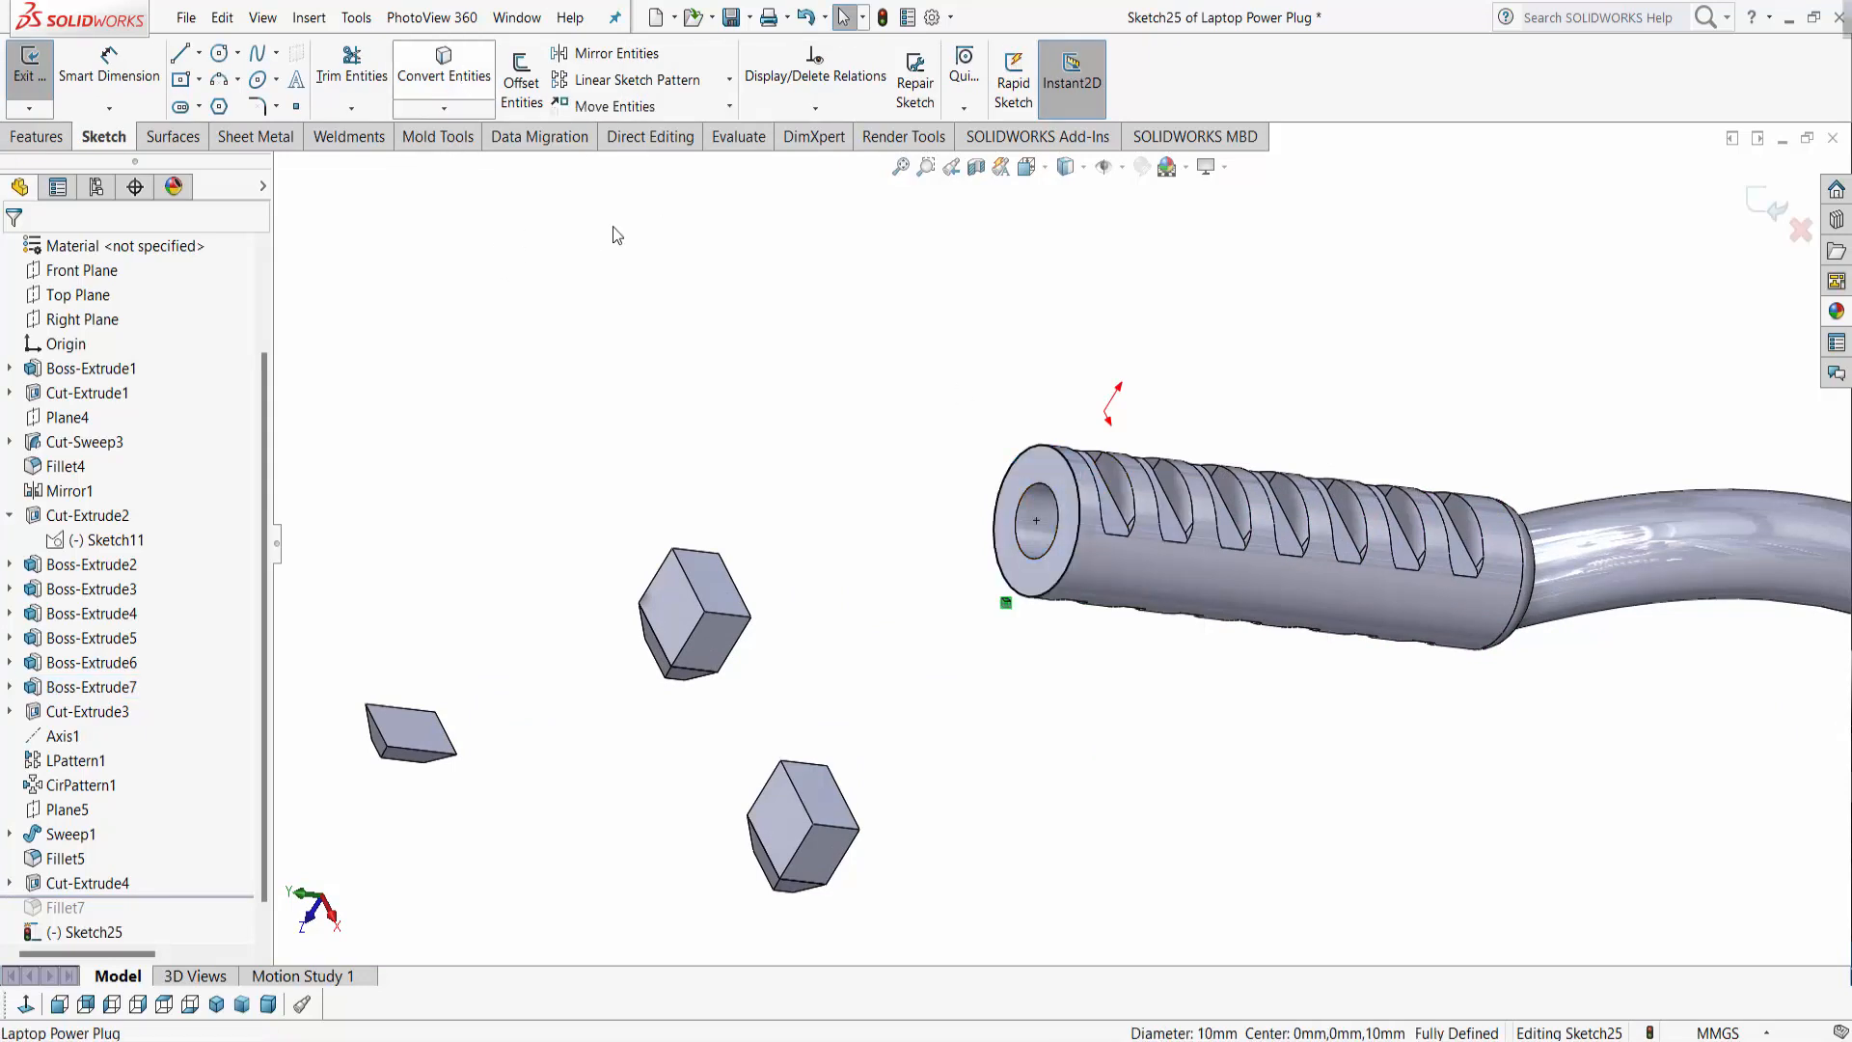
click(1060, 537)
click(451, 91)
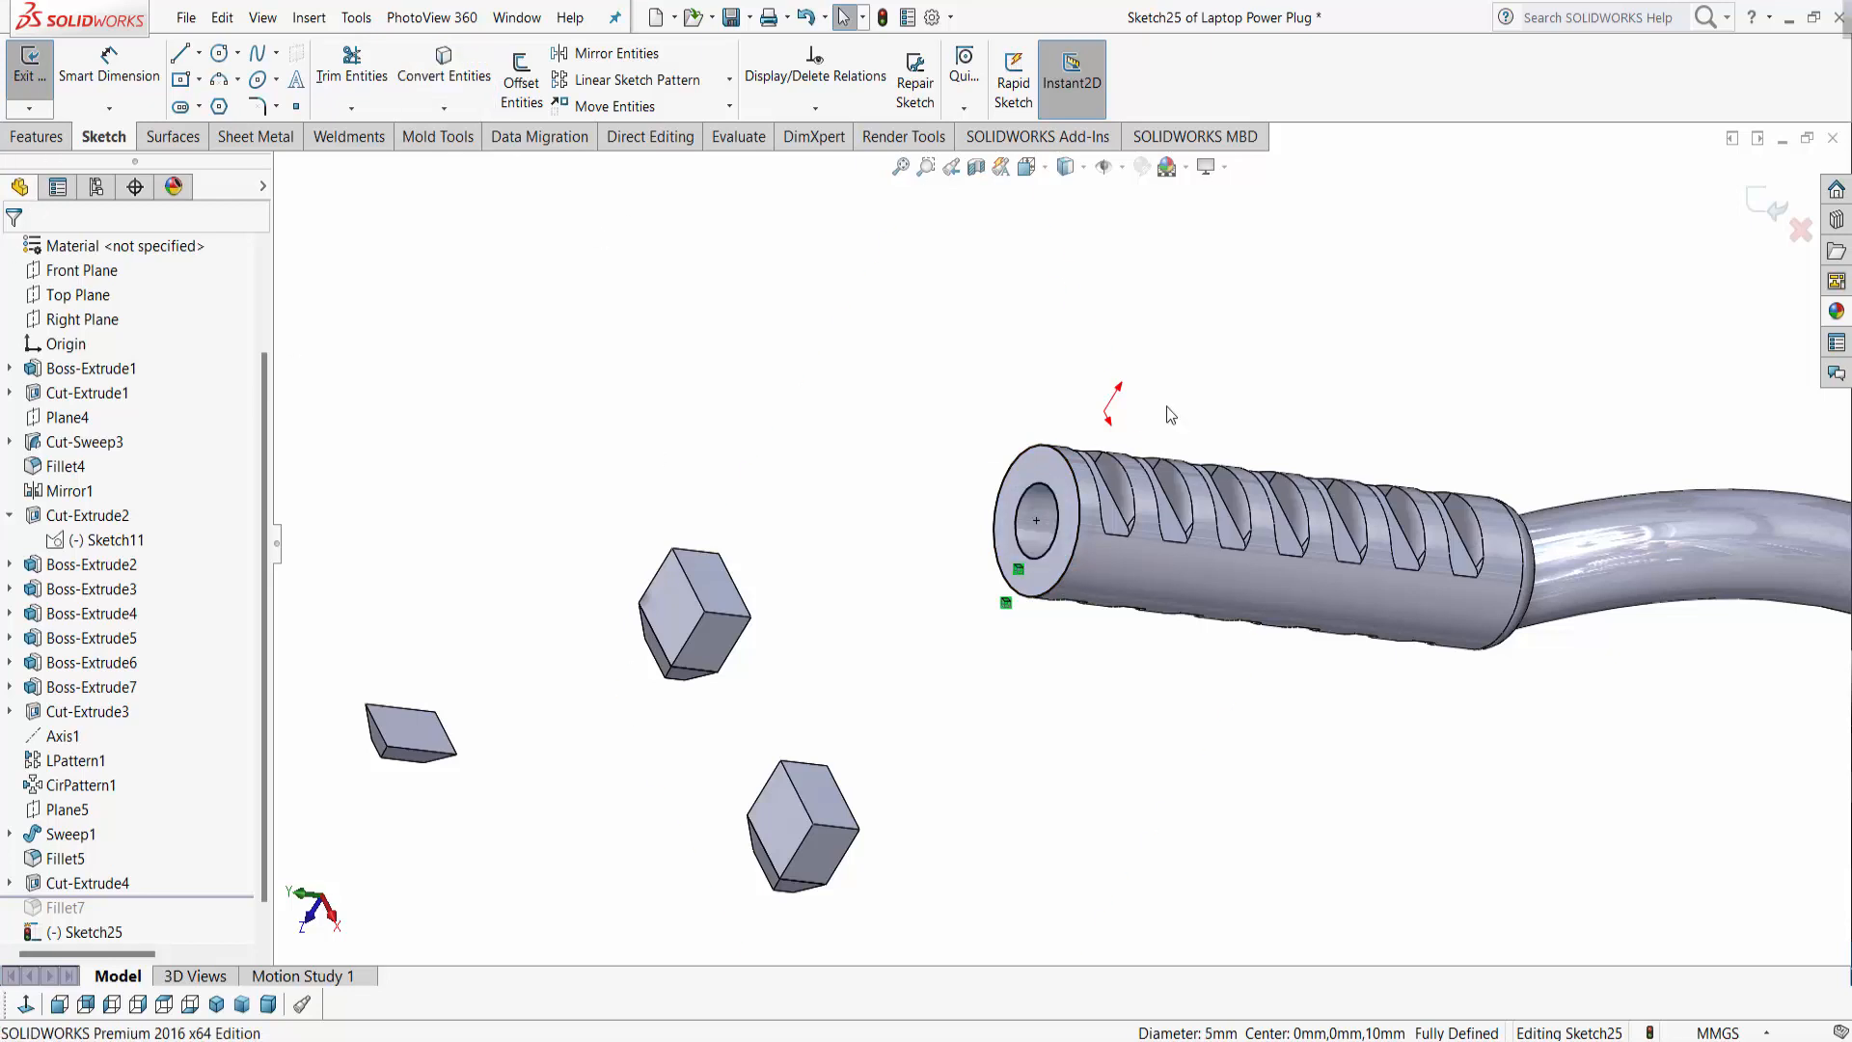
Step: Show the hidden main plug body again
scroll(1169, 415, up, 1)
scroll(96, 463, up, 1)
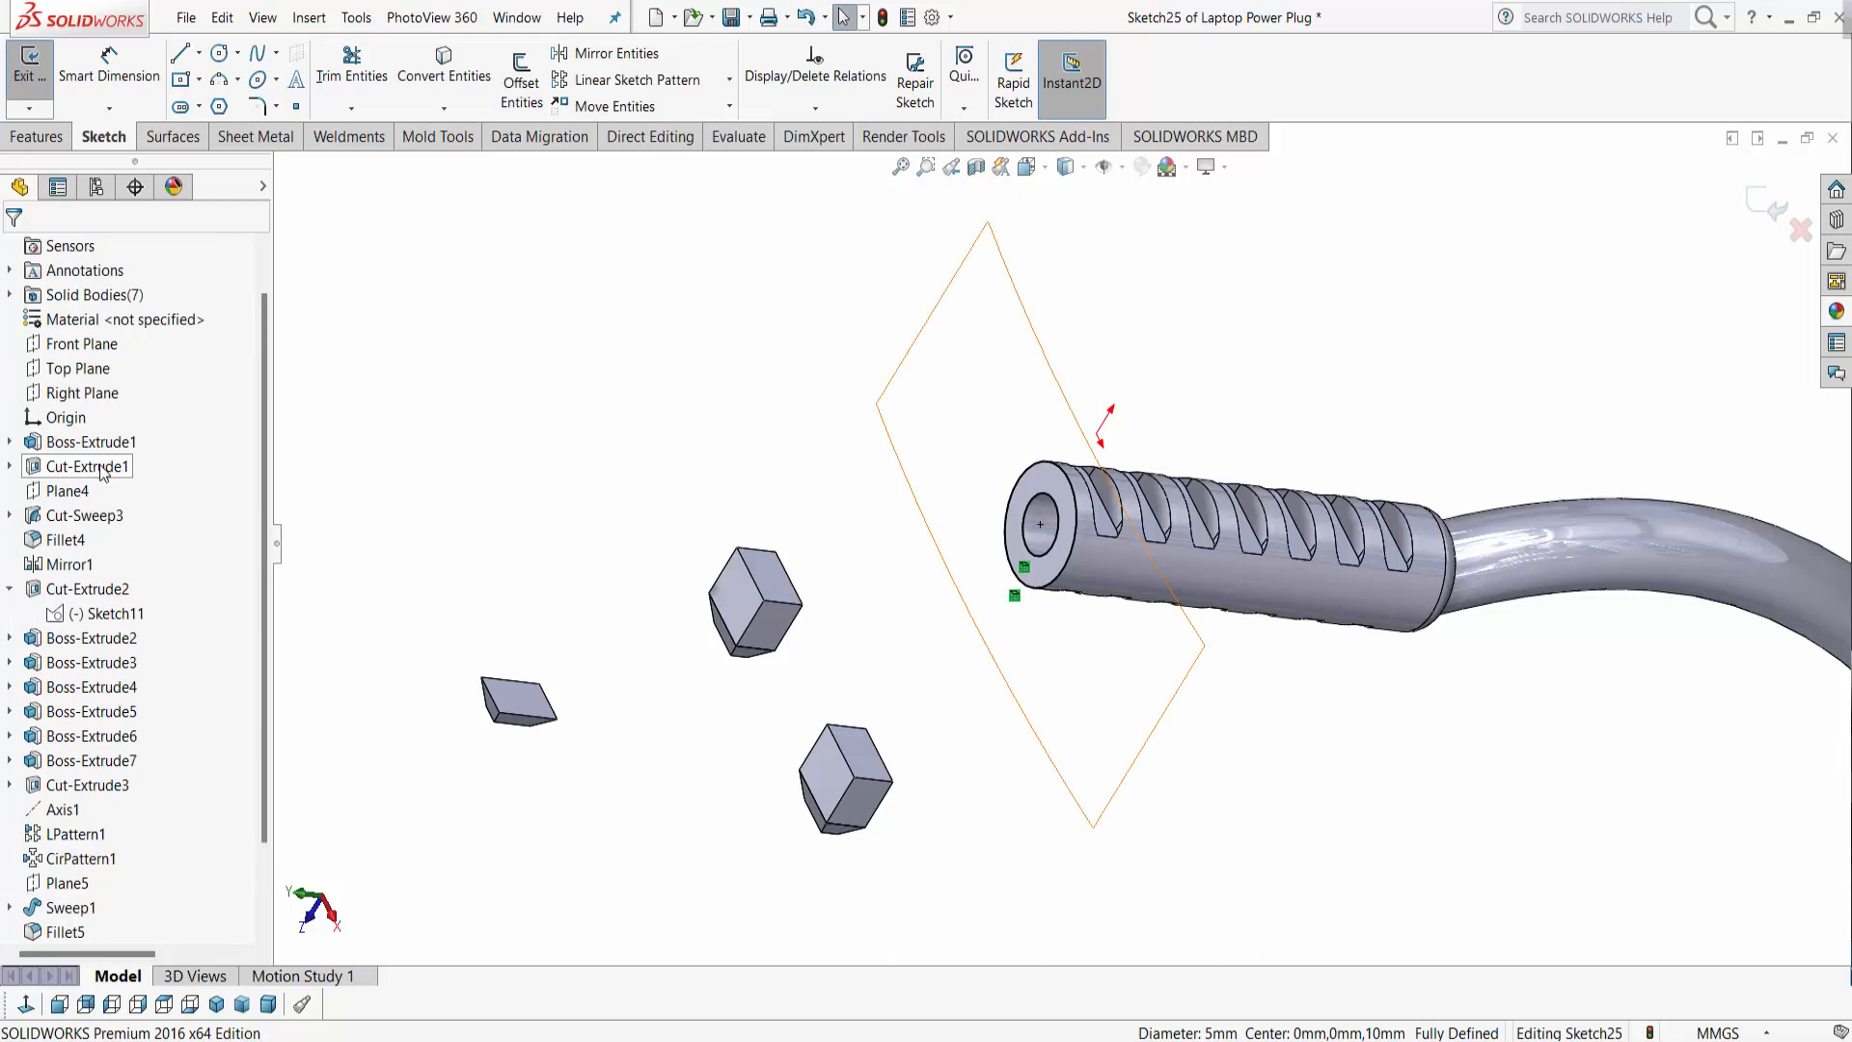
click(109, 440)
click(128, 460)
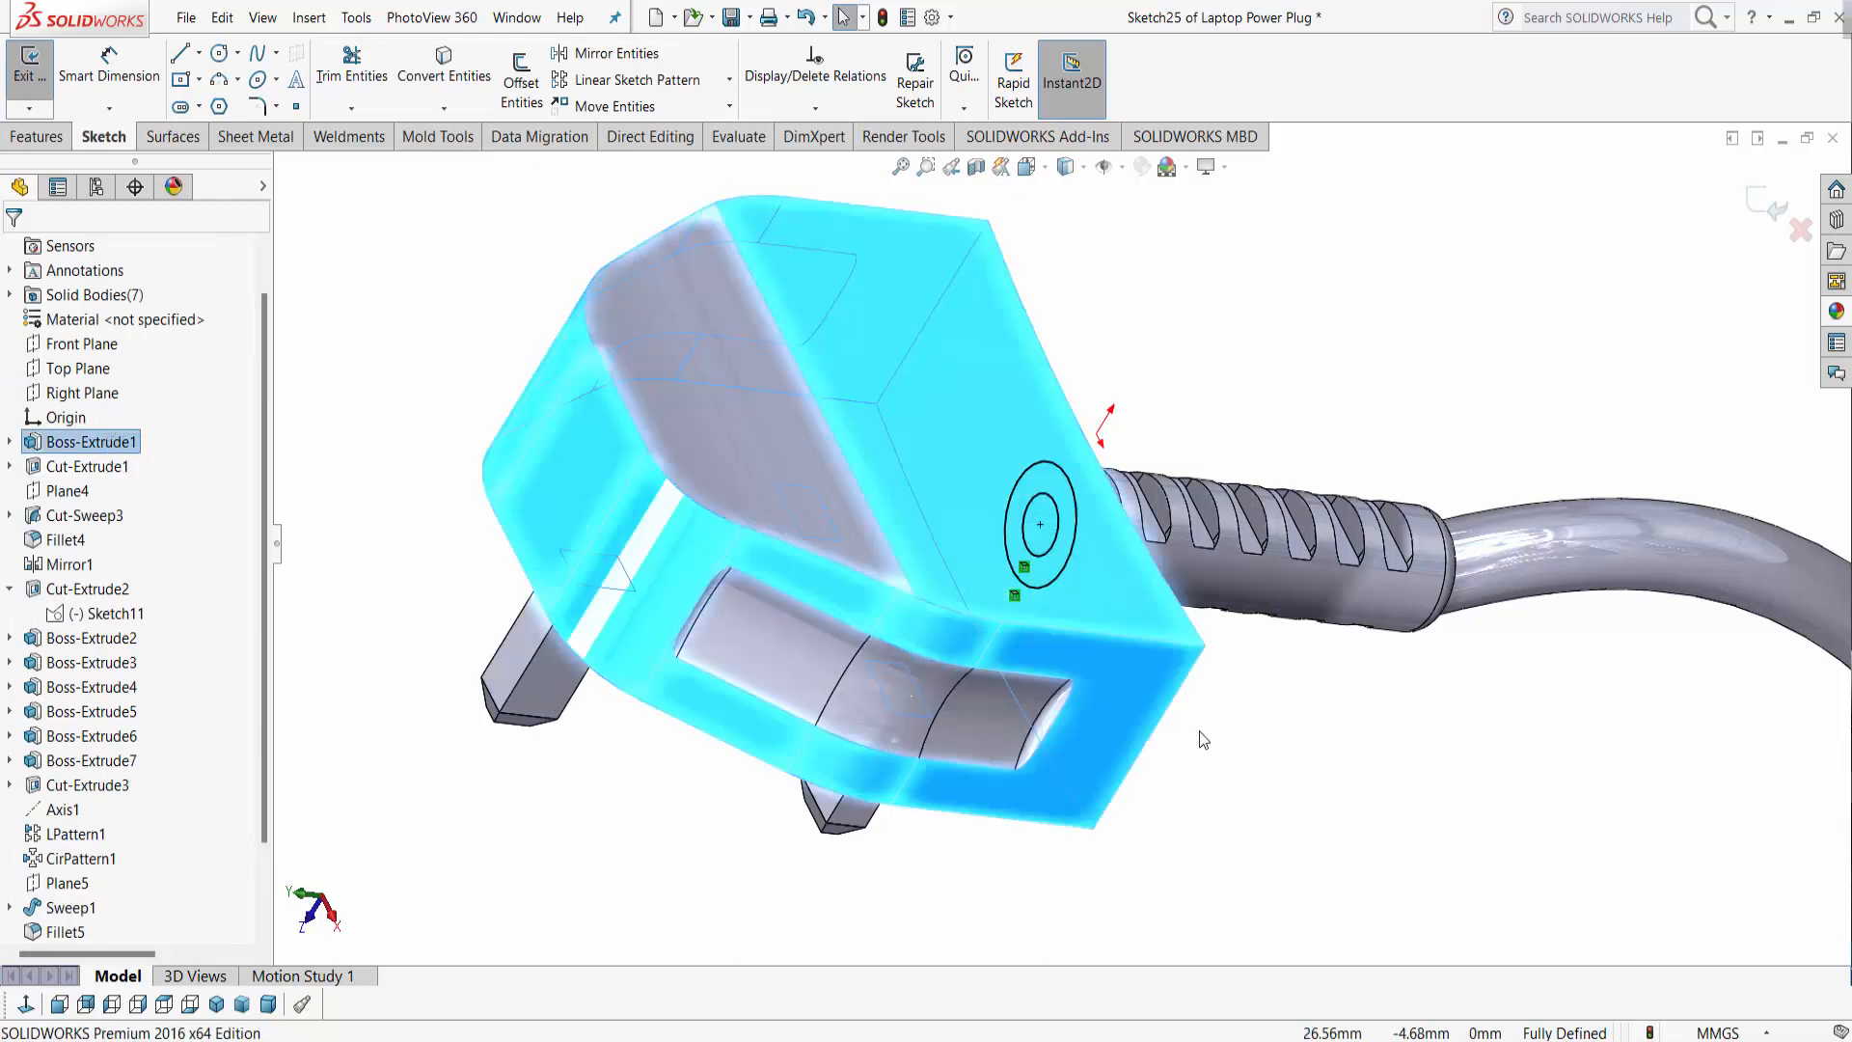
Step: Extrude the two-circle sketch Up To Next with Merge result on, closing the gap between the tube and plug body
middle_drag(1199, 743, 1331, 725)
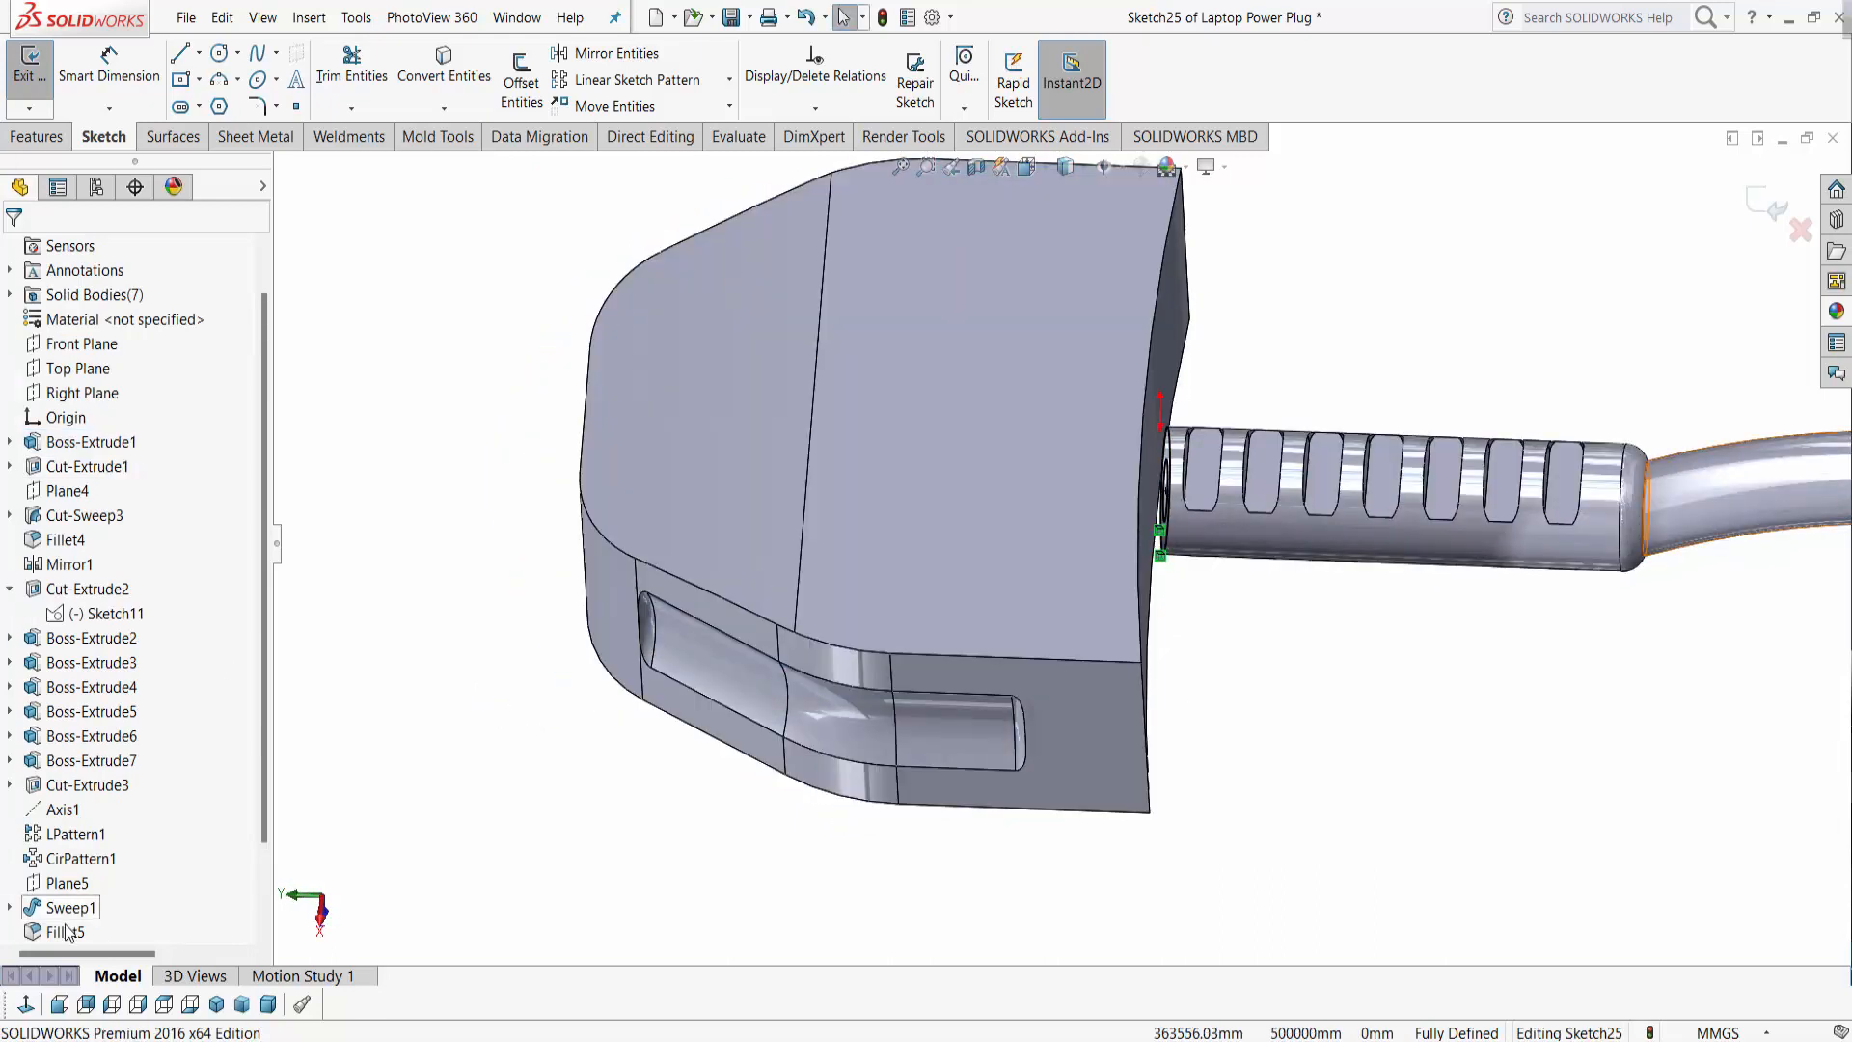
scroll(67, 931, down, 2)
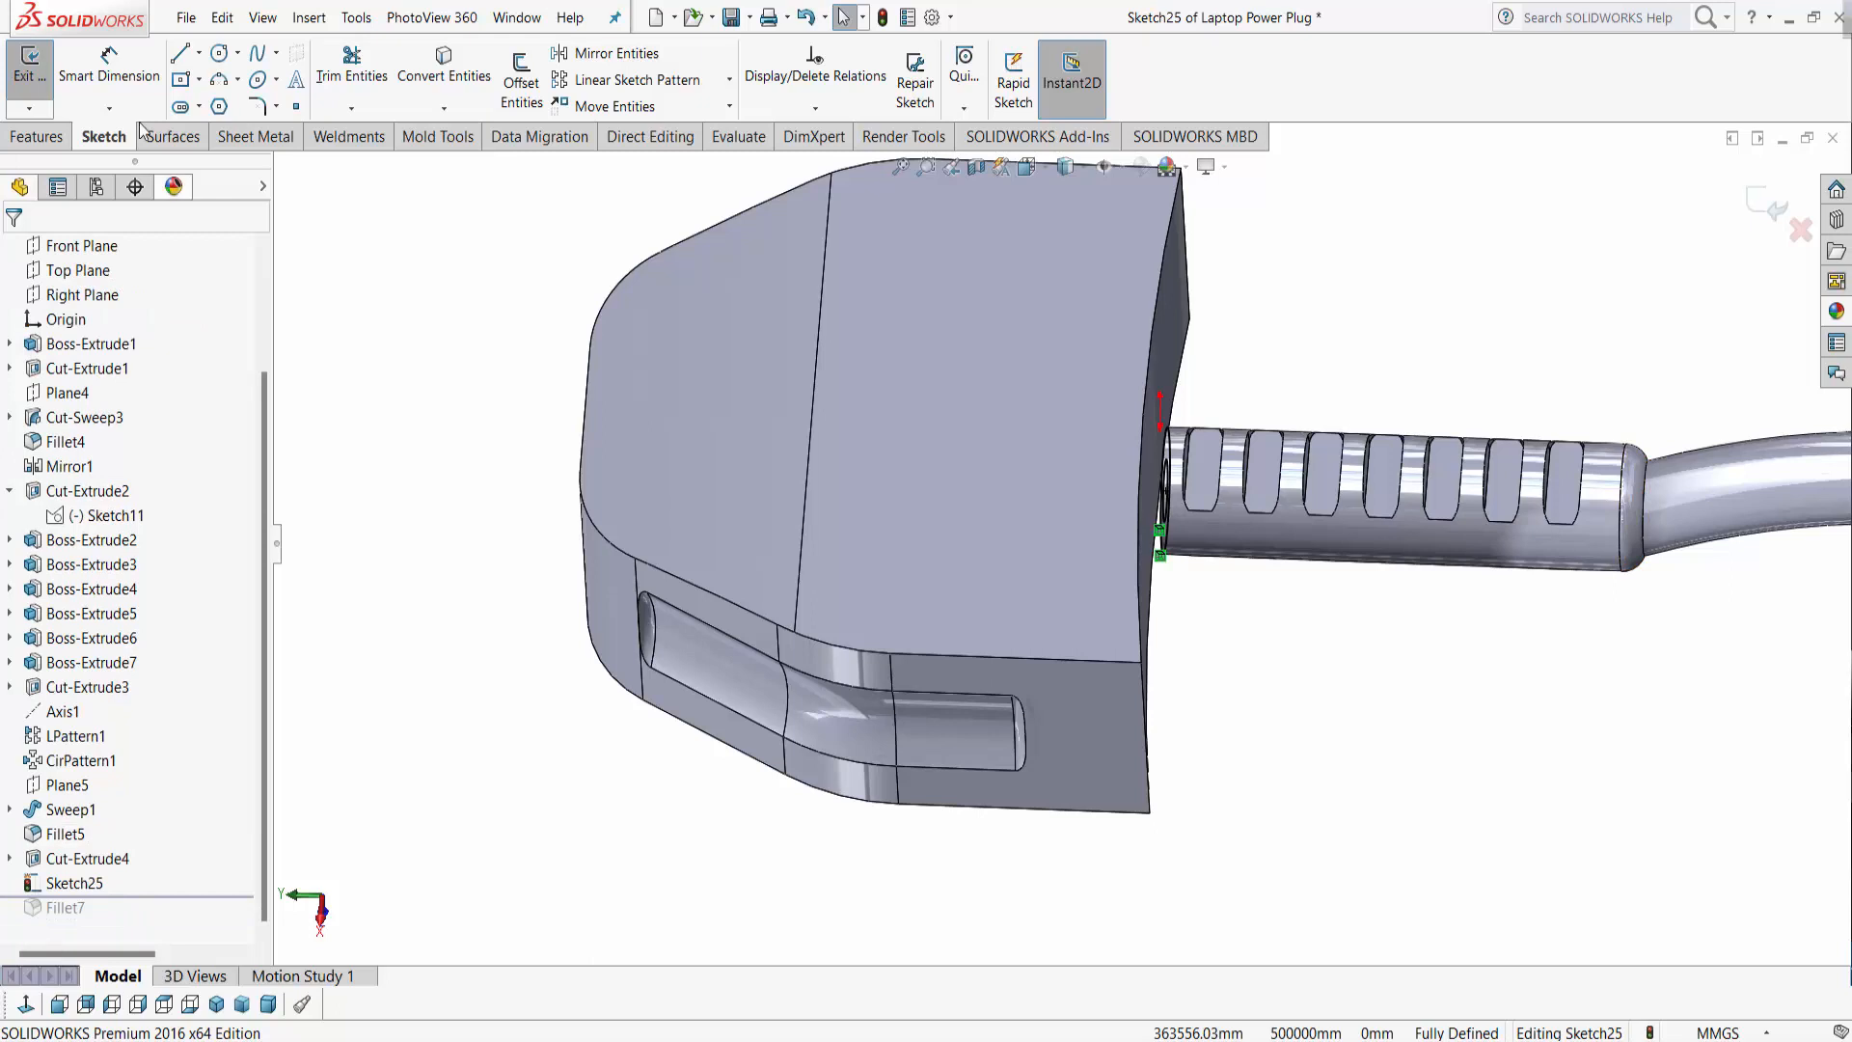
click(38, 136)
click(60, 97)
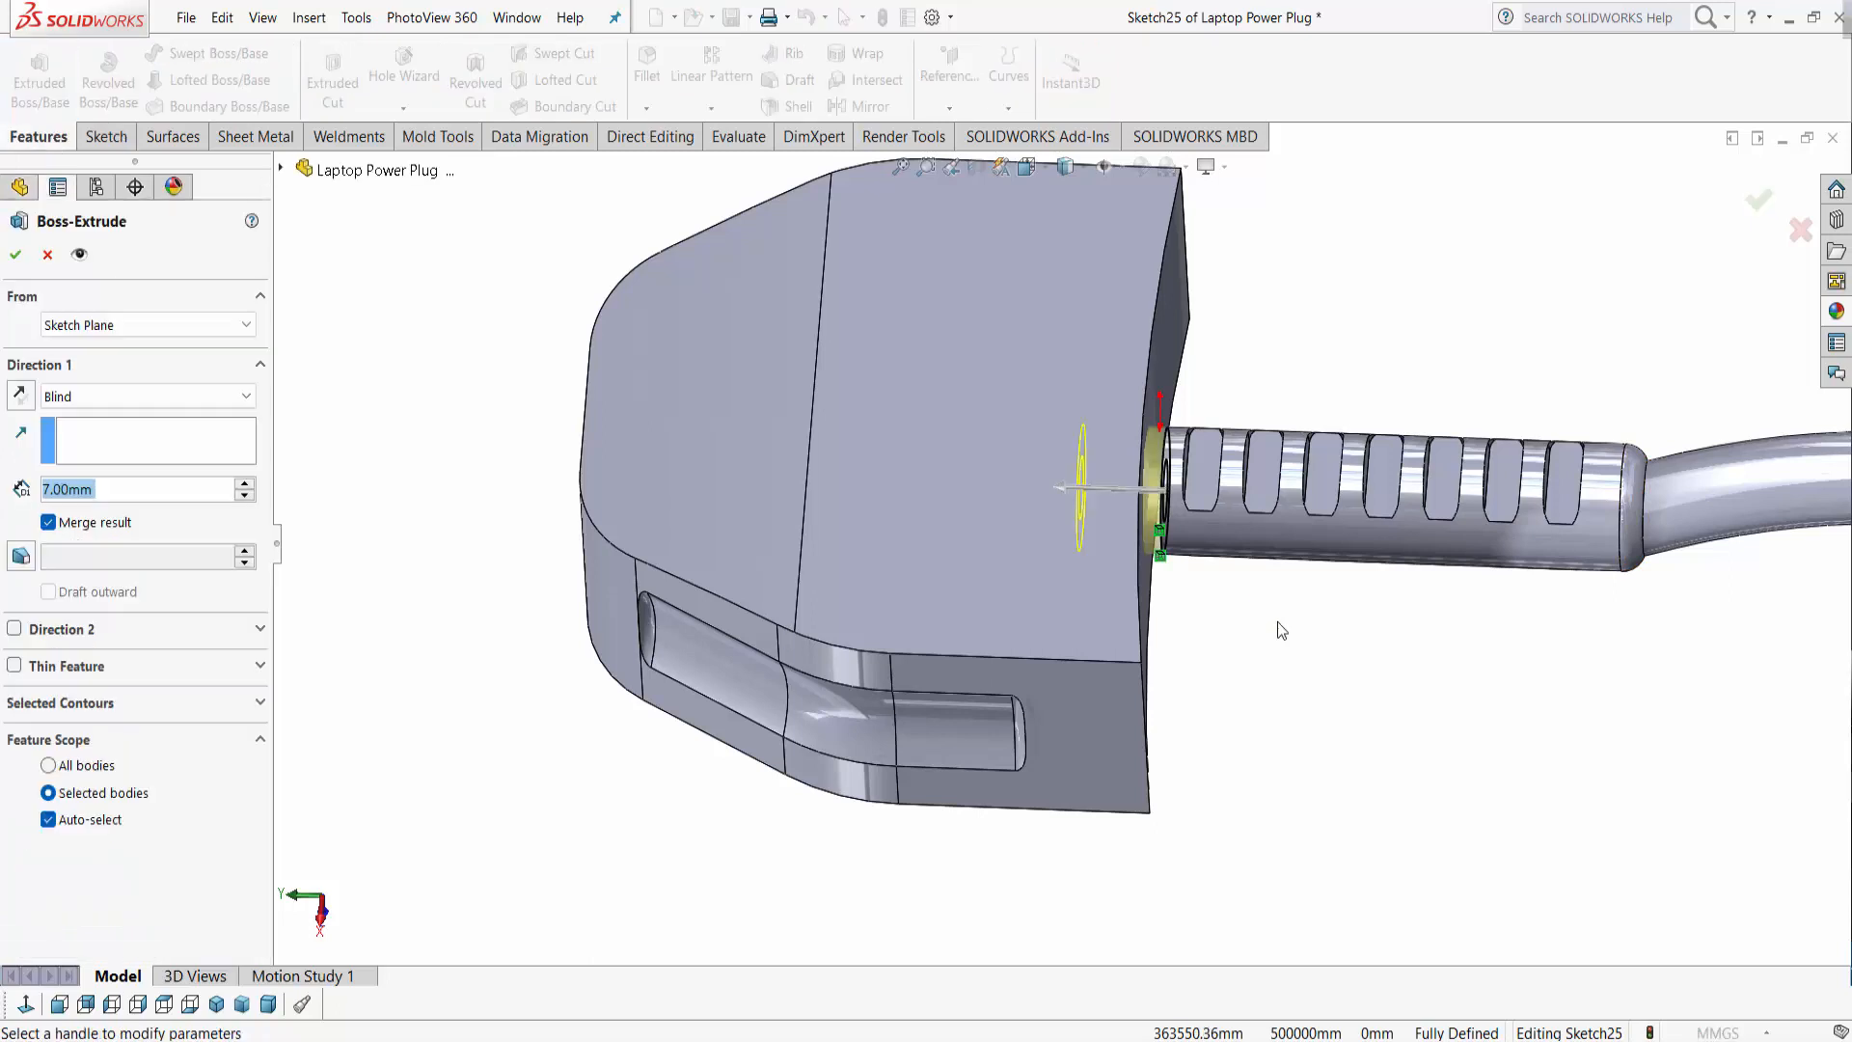
scroll(1165, 513, down, 1)
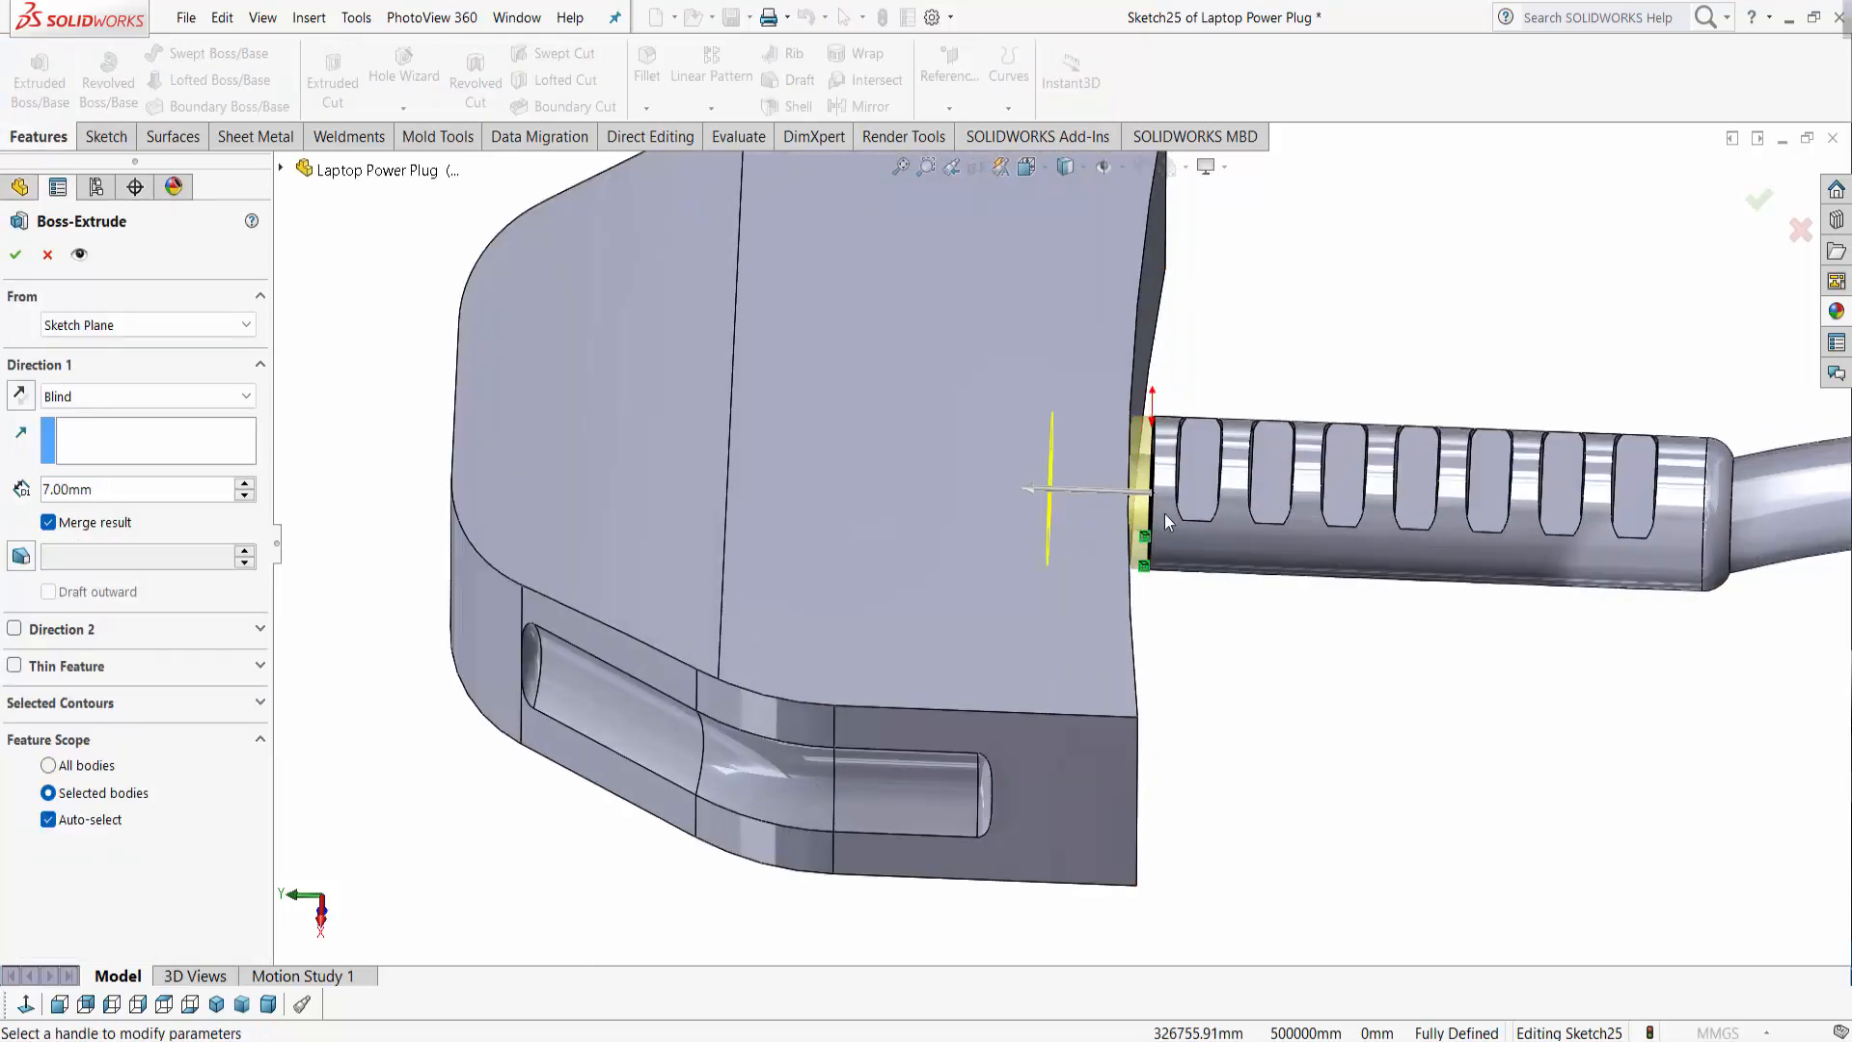
click(135, 395)
click(125, 455)
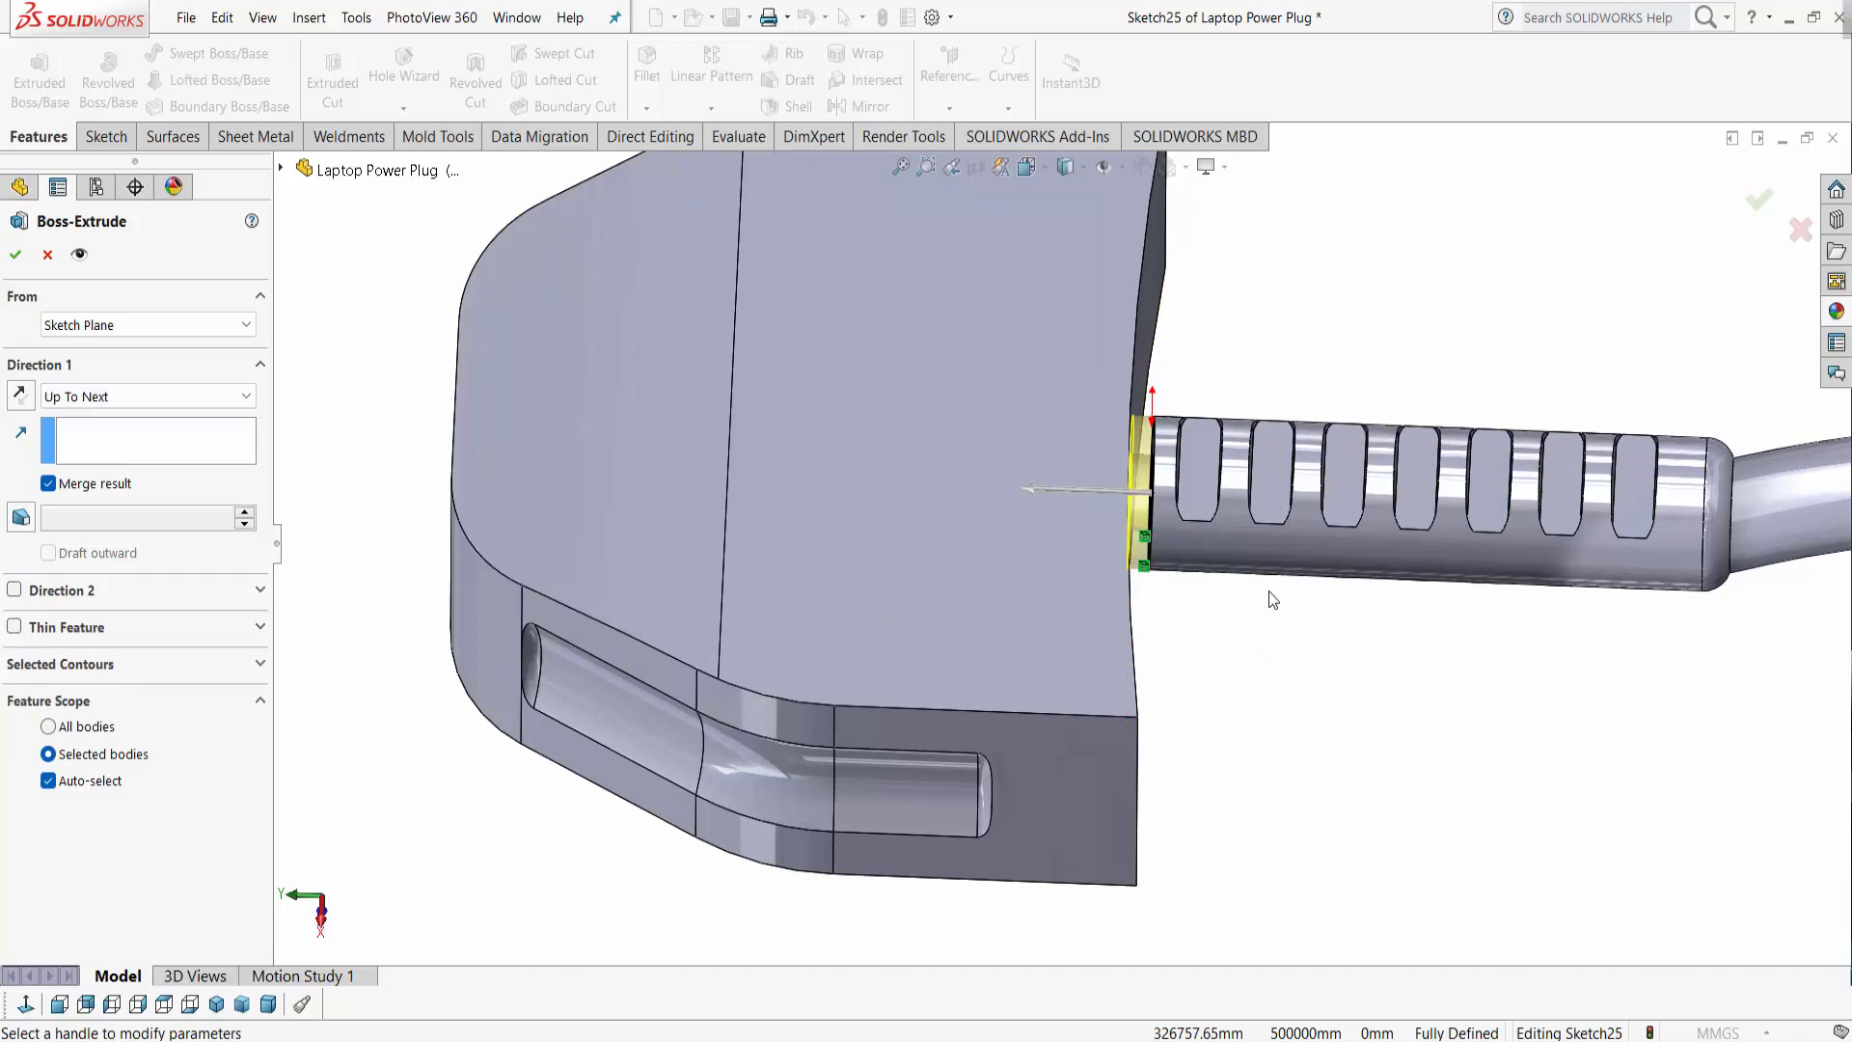
scroll(1274, 600, up, 6)
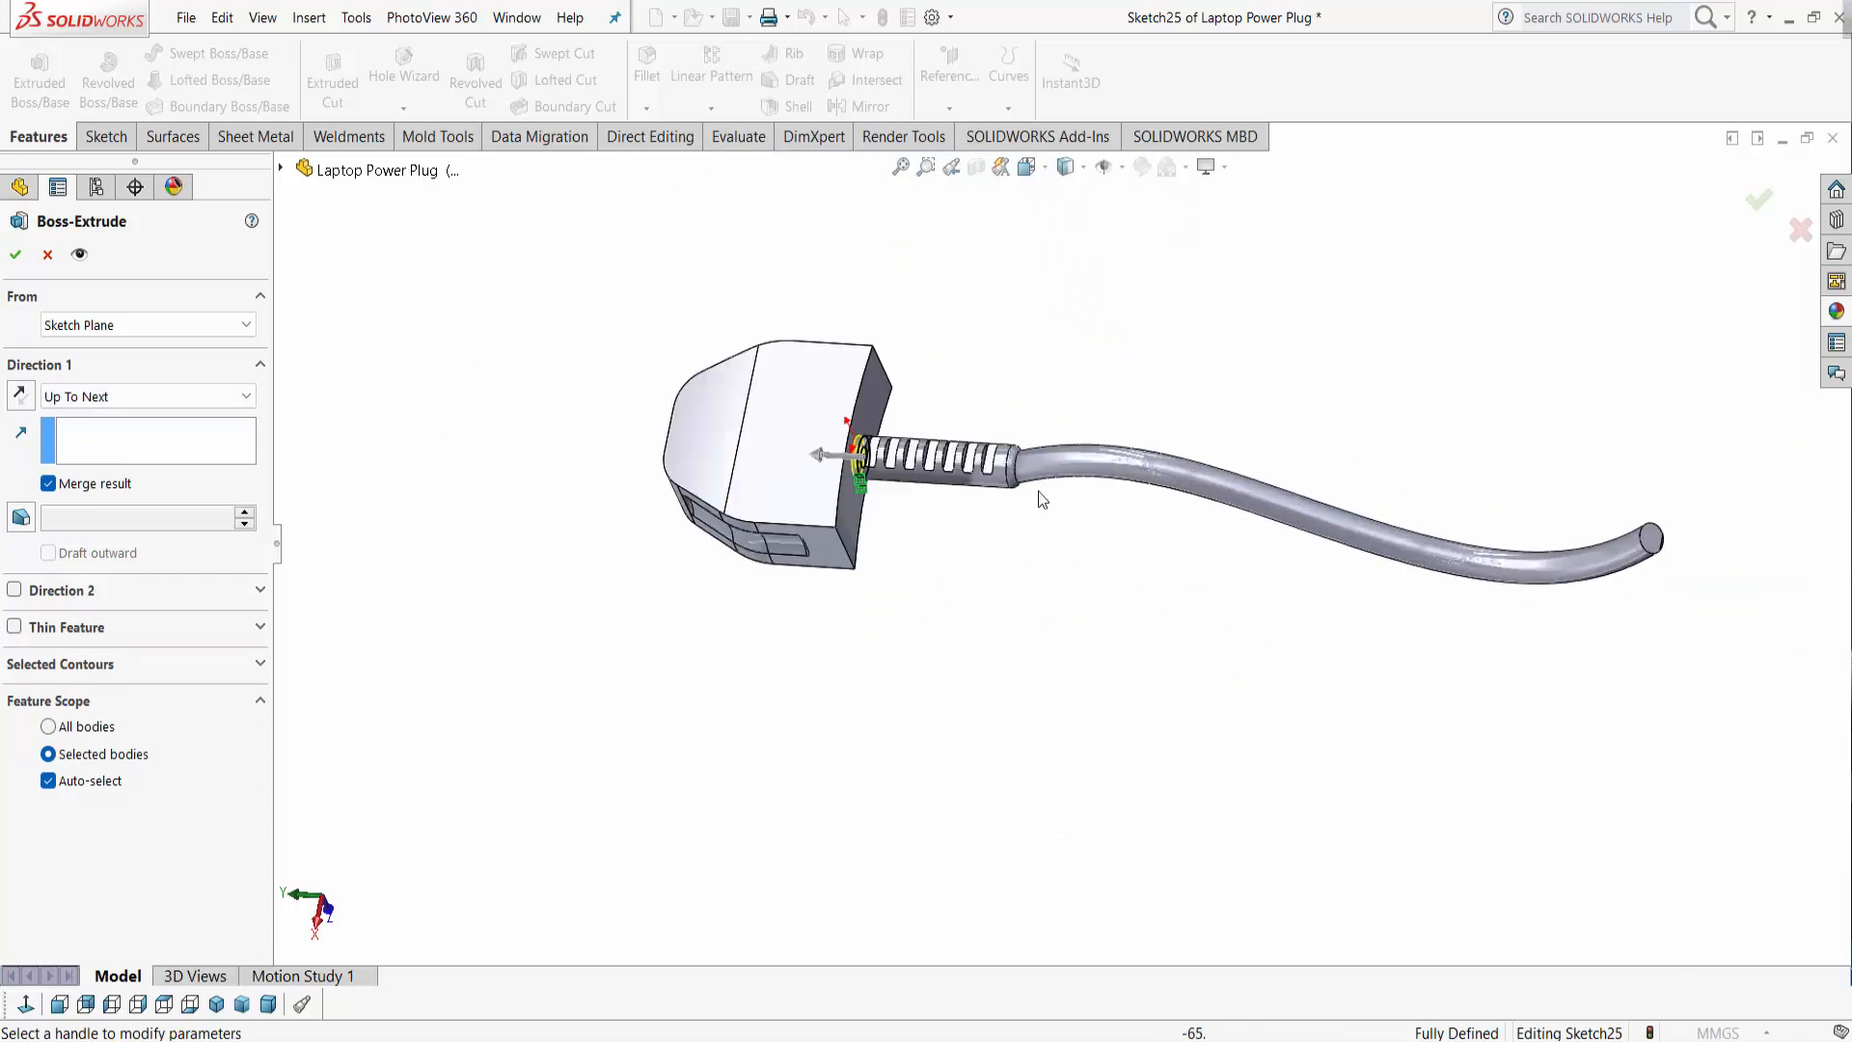
scroll(1041, 499, down, 1)
middle_drag(893, 432, 872, 537)
scroll(810, 432, down, 1)
middle_click(853, 449)
click(1765, 205)
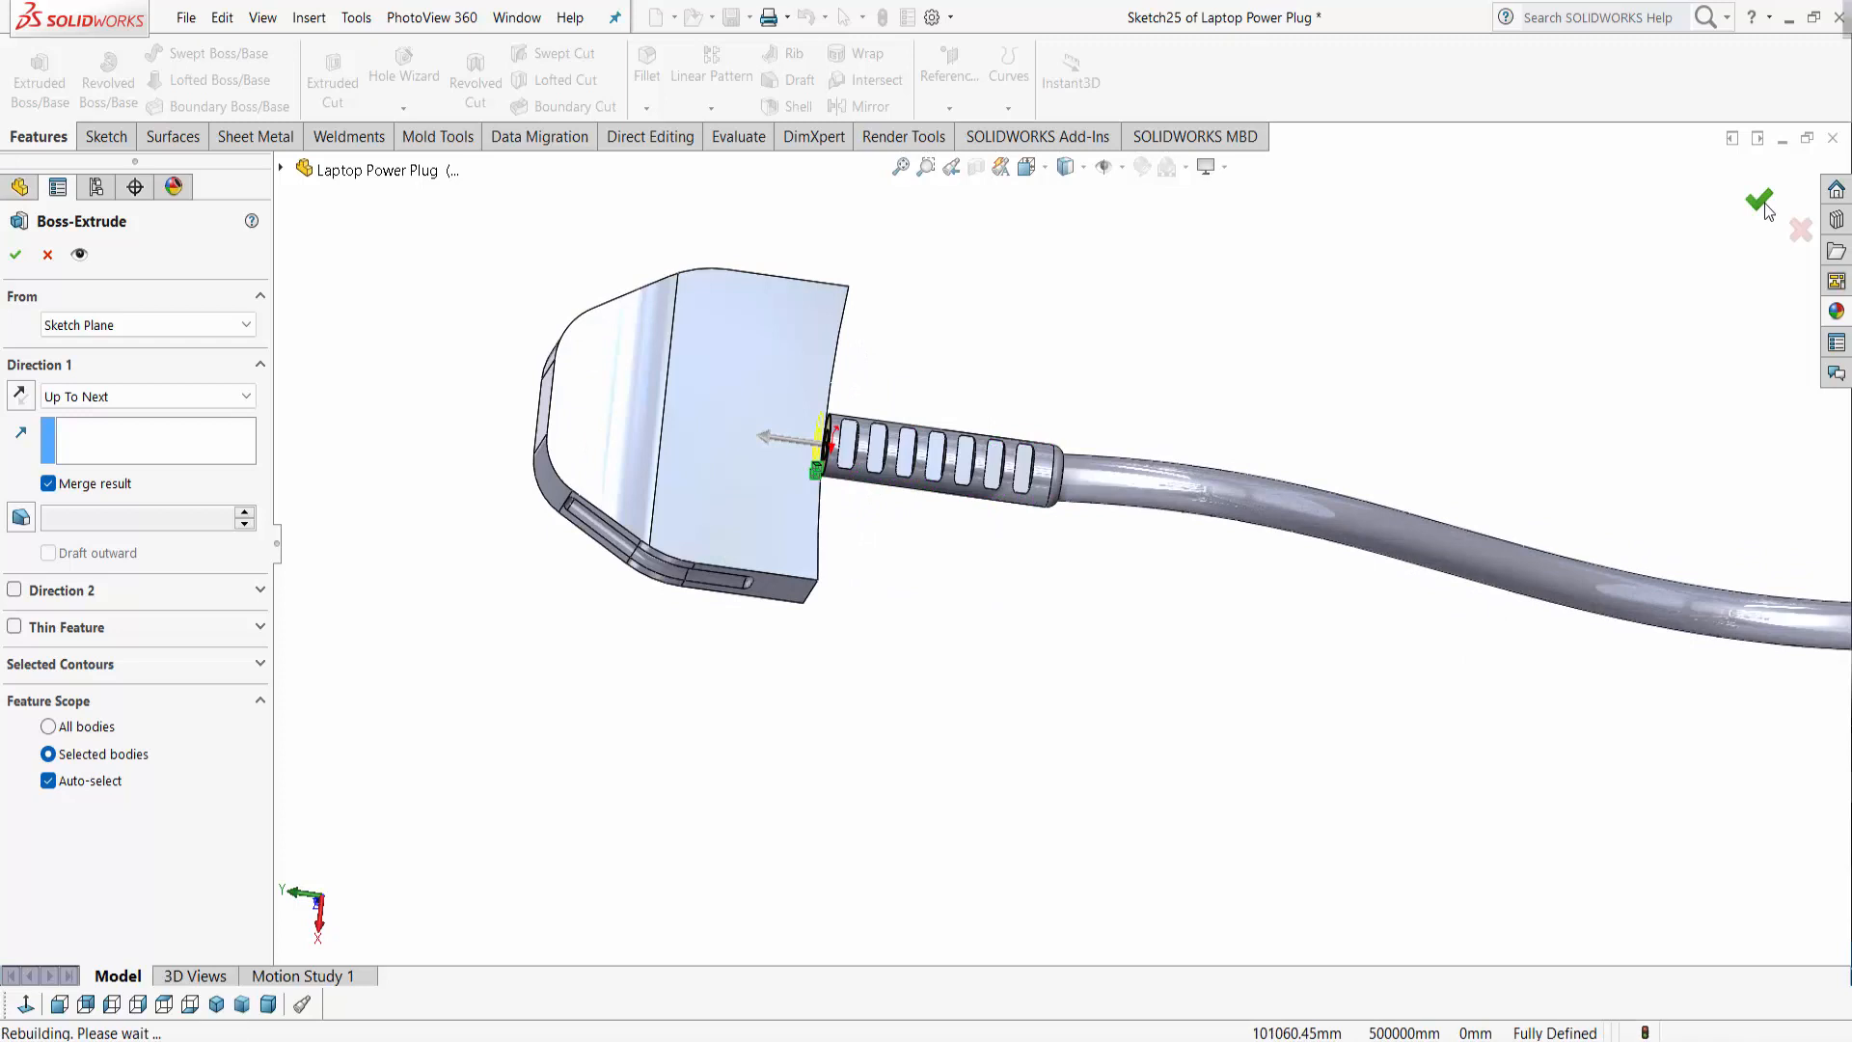
Step: Start a constant-size fillet with tangent propagation and select the edges around the plug body's outer face, including the short front edge
middle_drag(985, 536, 954, 482)
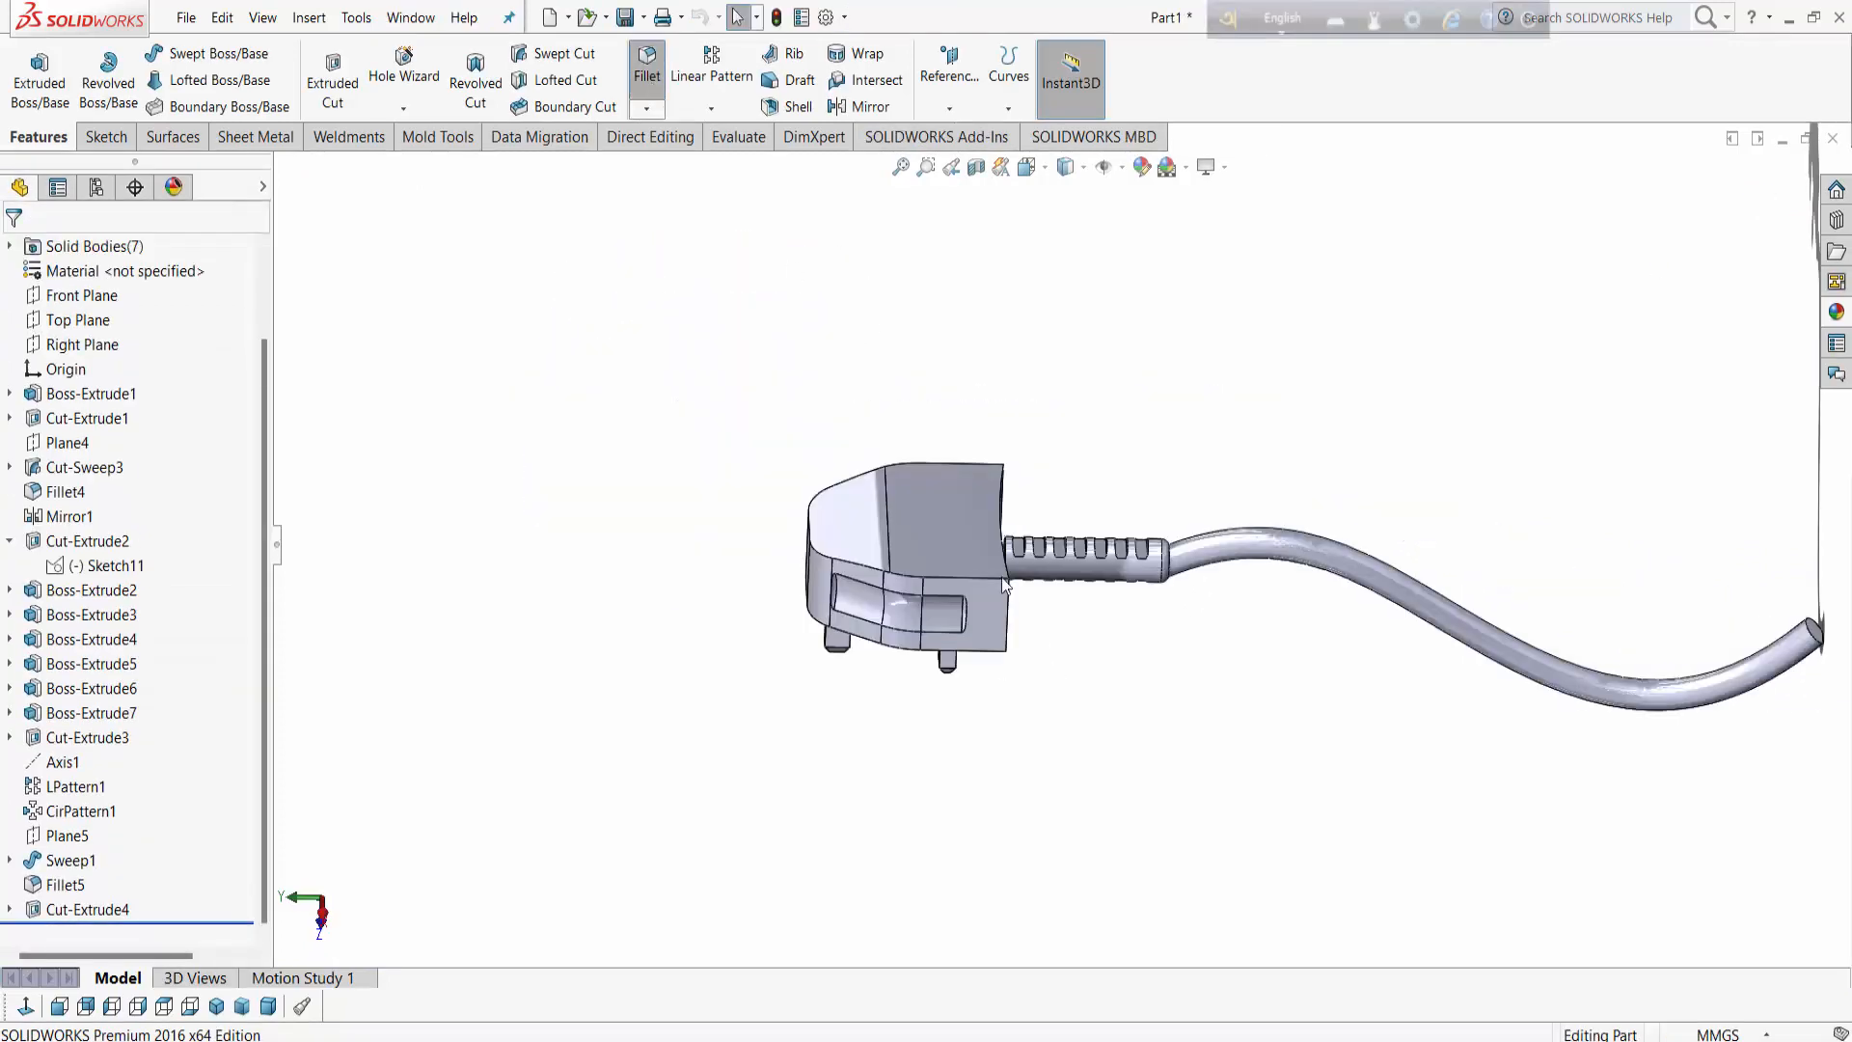
scroll(975, 598, down, 2)
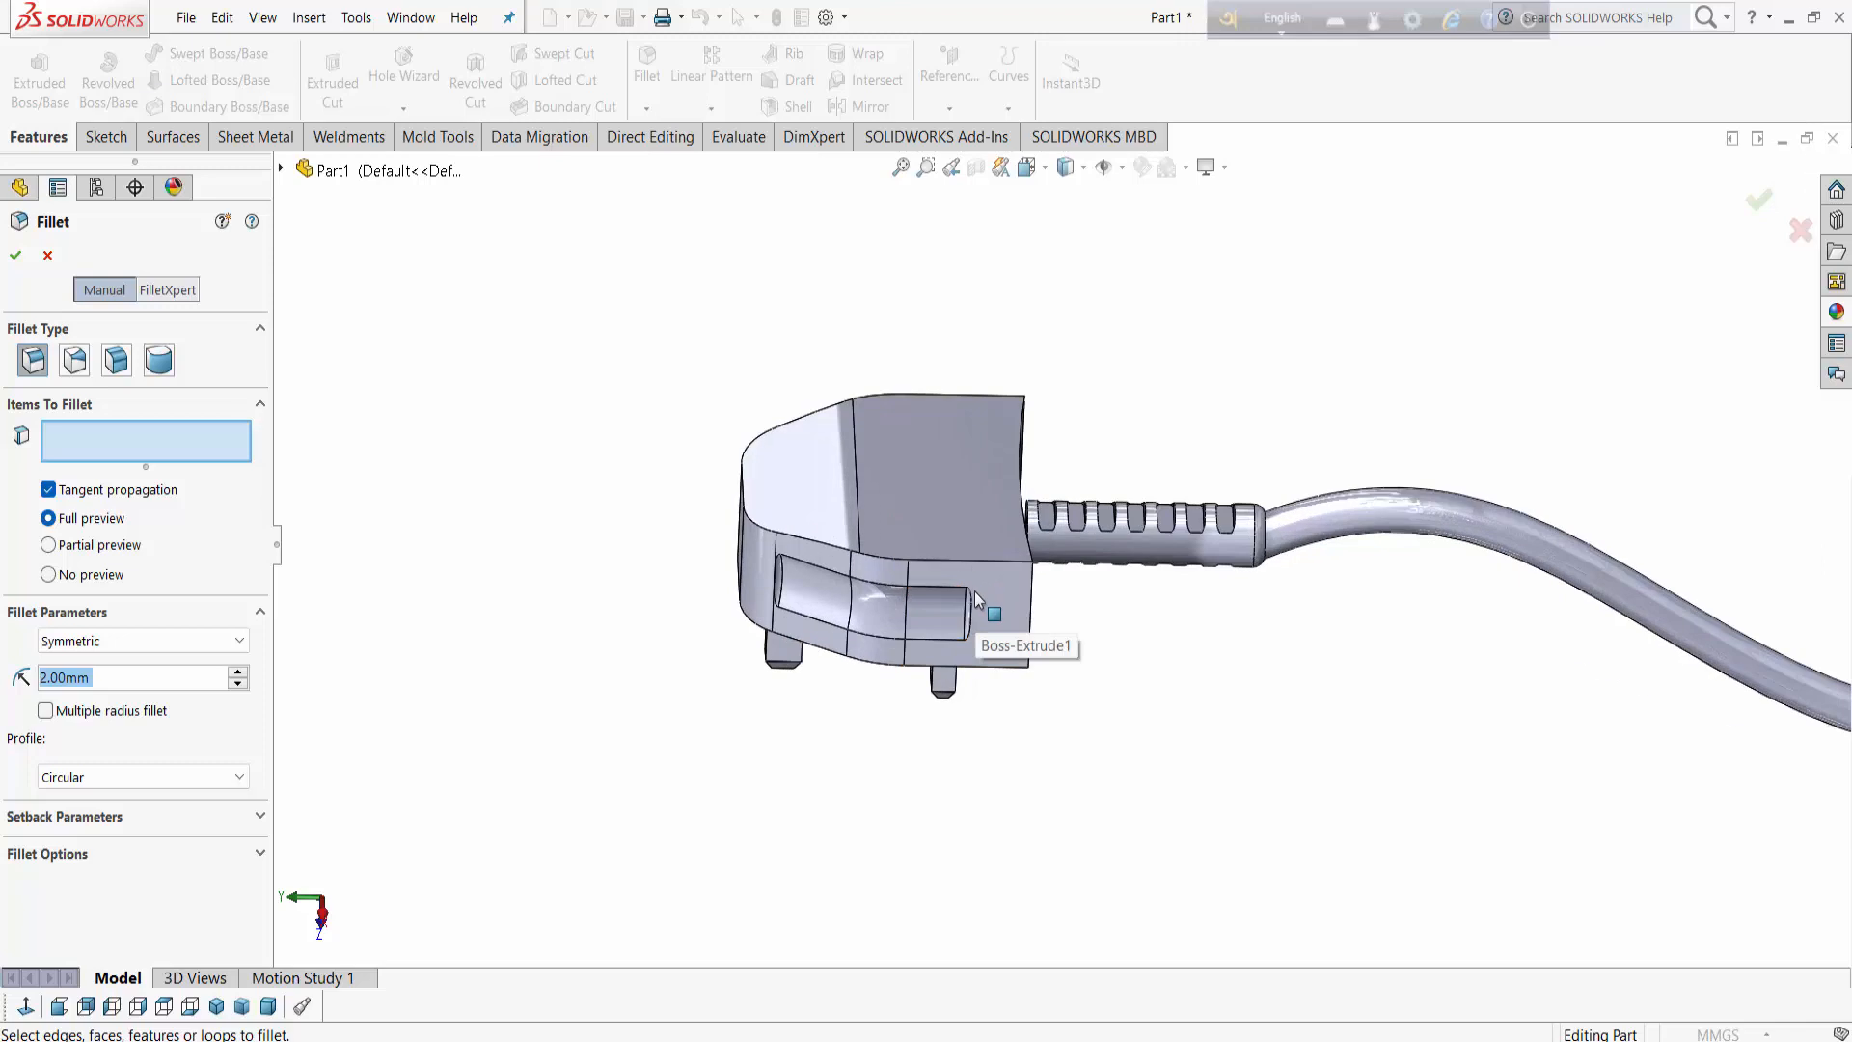
click(871, 561)
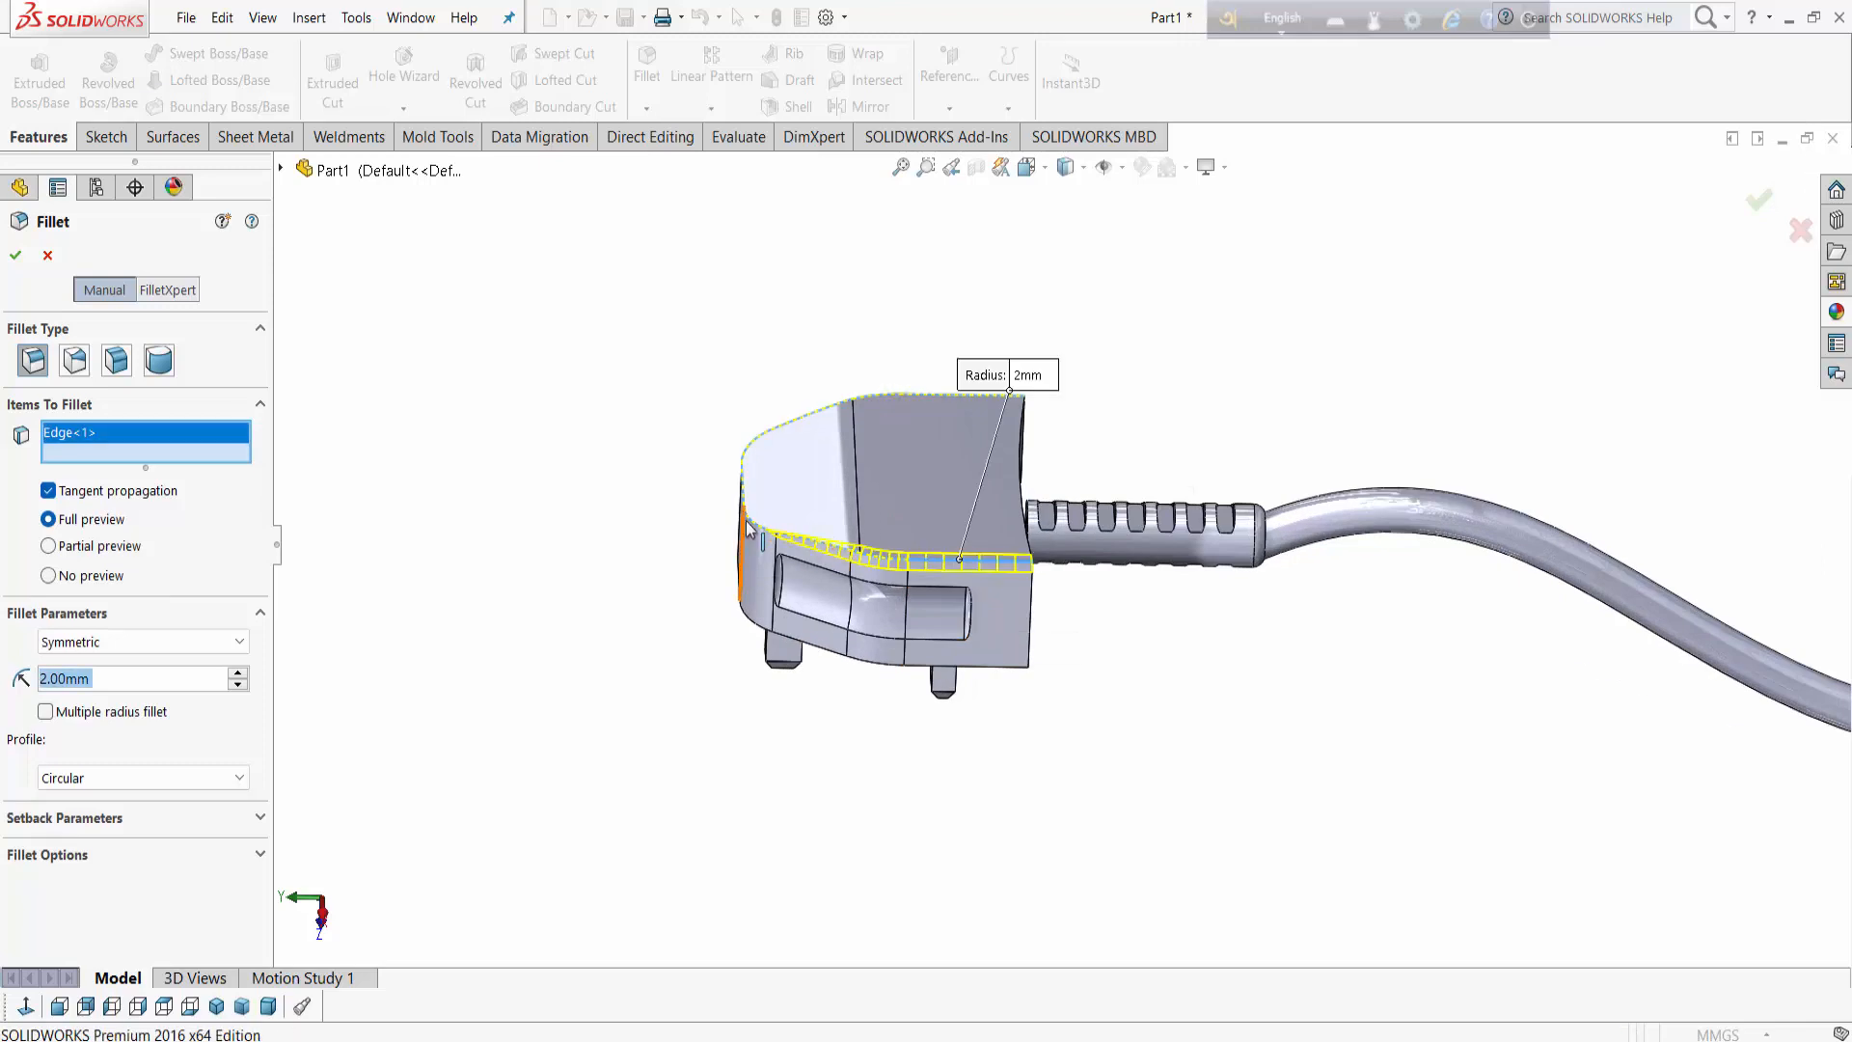
click(947, 403)
middle_drag(947, 403, 961, 536)
scroll(964, 535, down, 4)
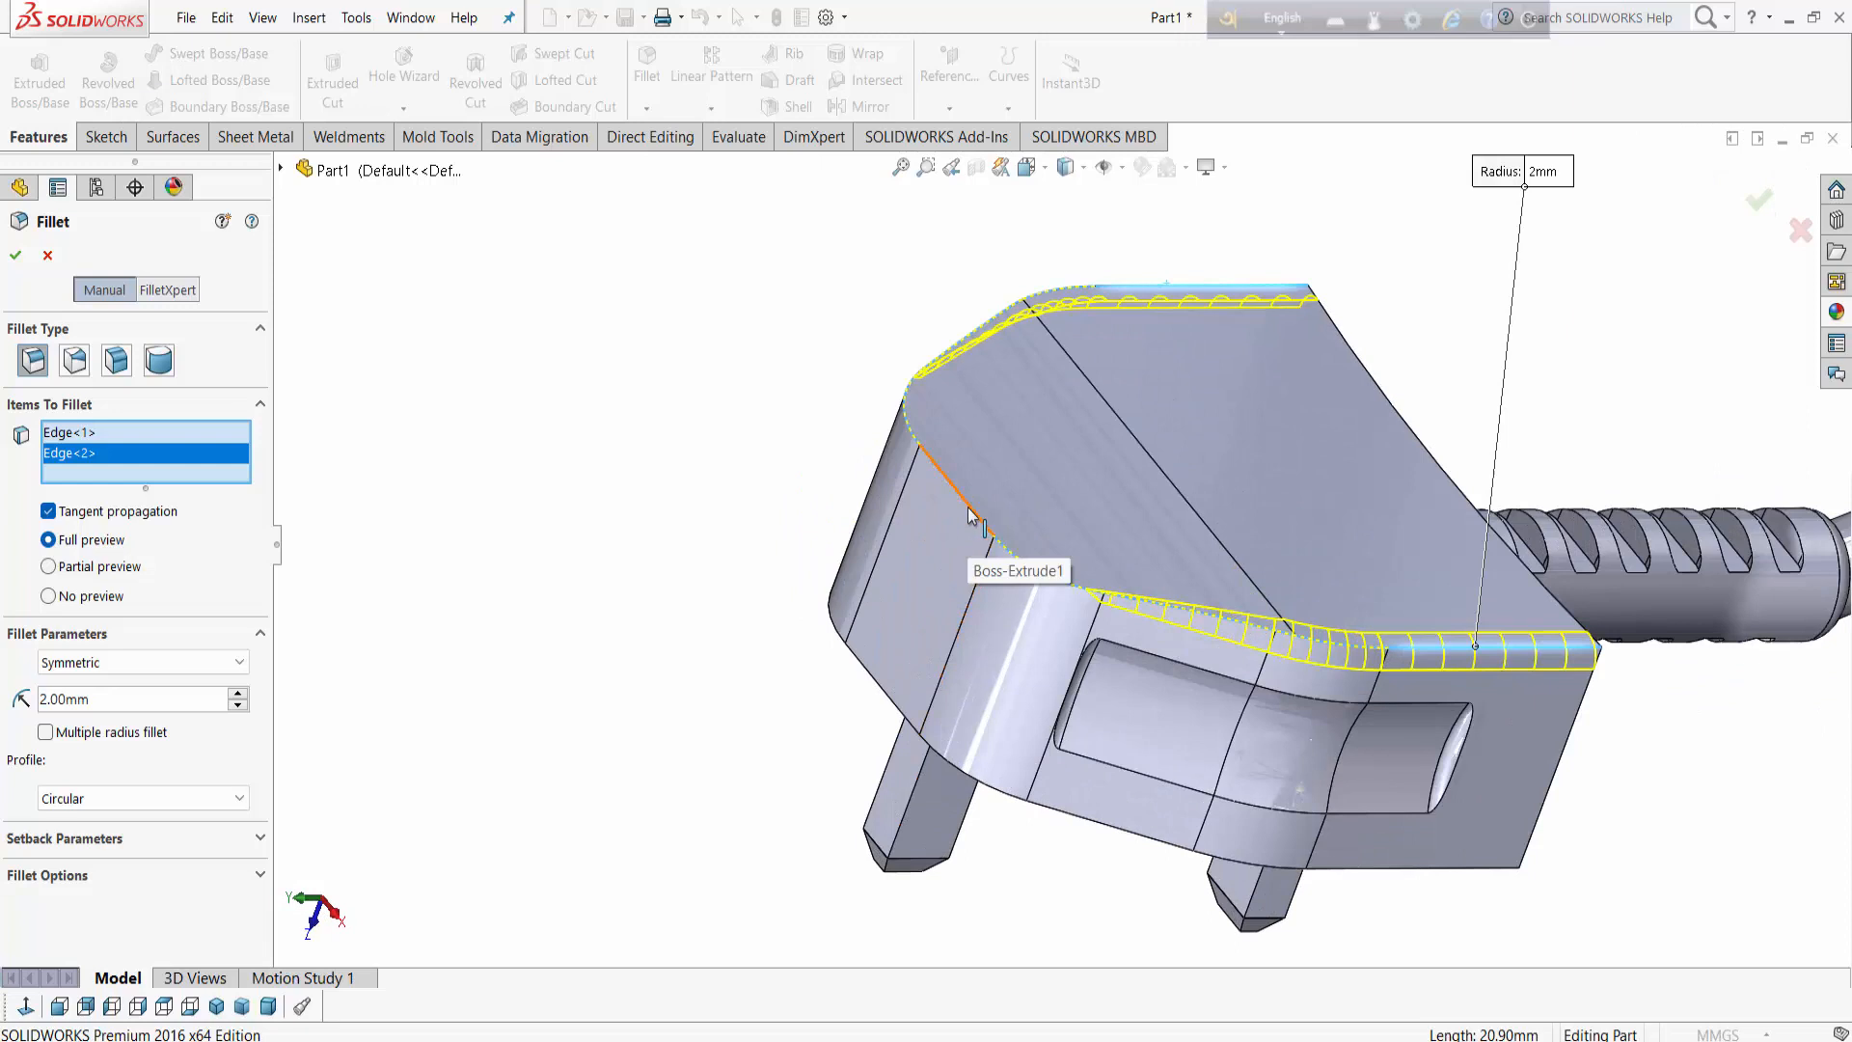
click(971, 514)
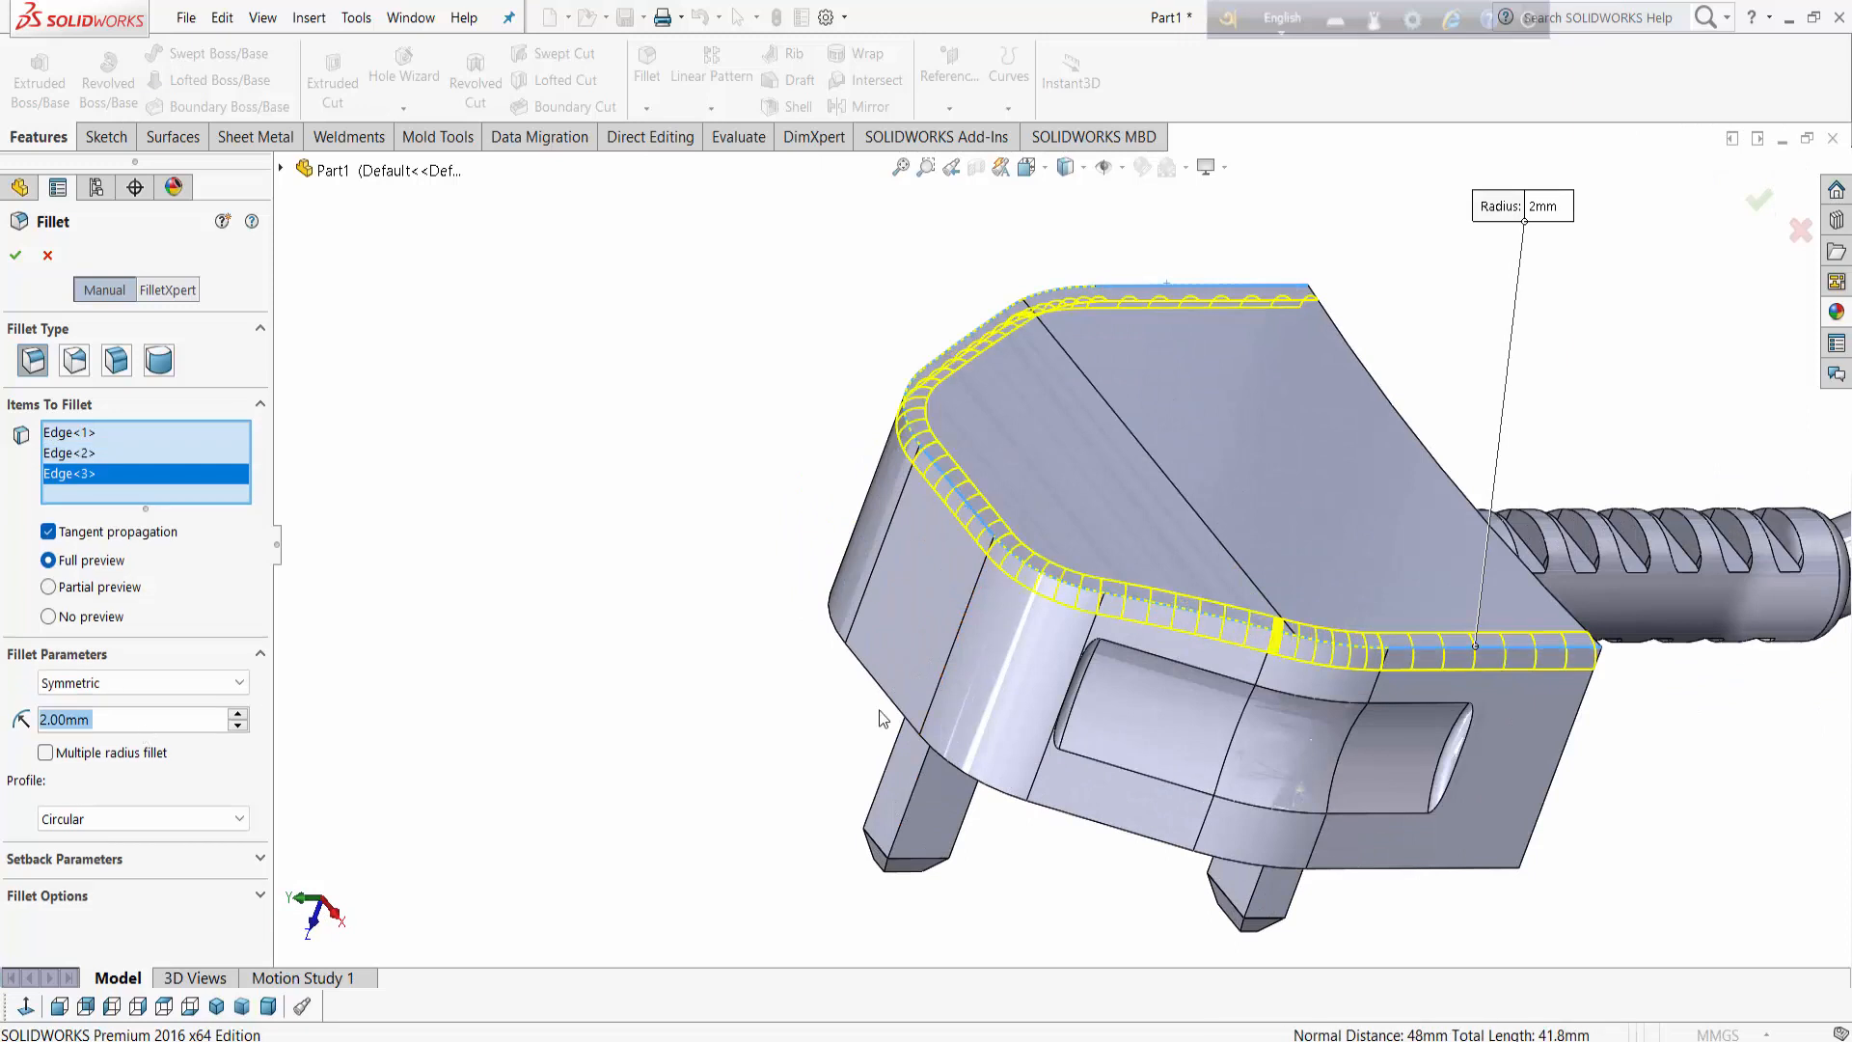
Step: Add the cable-side face's outer edge and its two side edges to the fillet, and apply a 1.5 mm radius to all selected edges
scroll(880, 719, up, 3)
middle_drag(880, 719, 1109, 540)
scroll(1110, 540, down, 3)
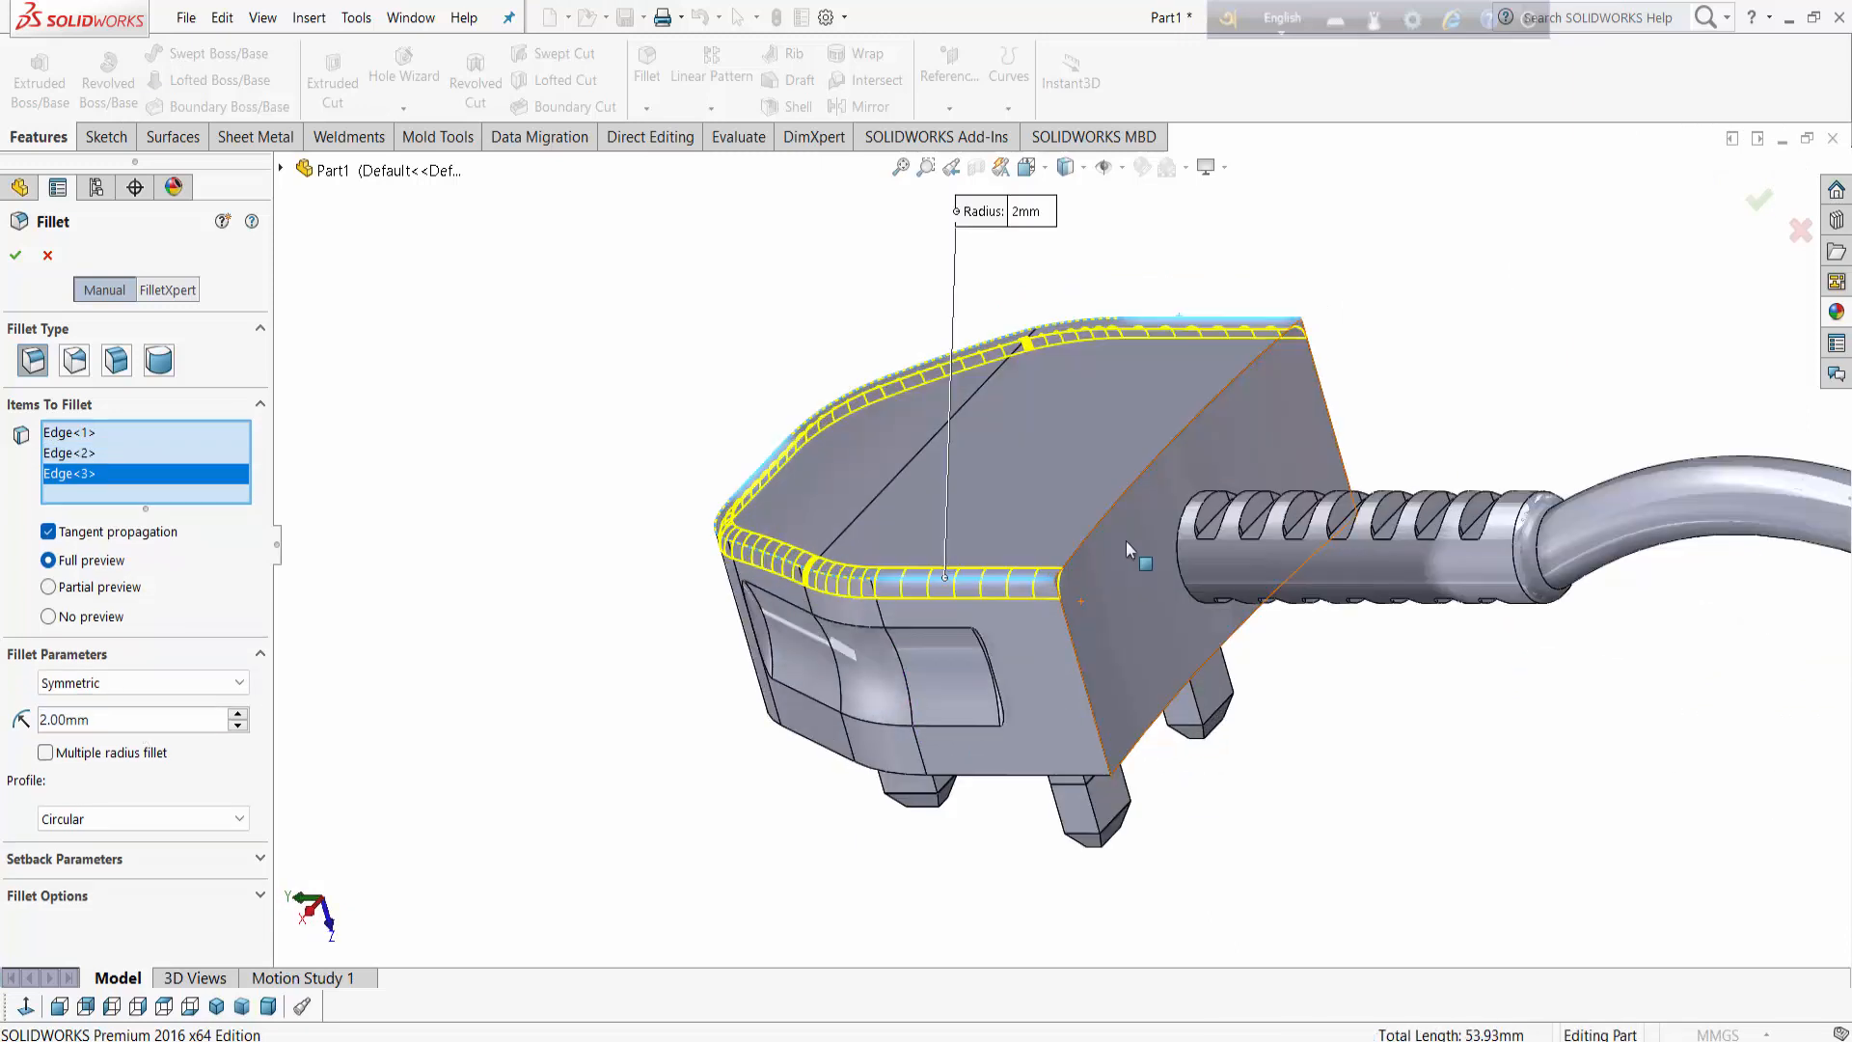
click(1143, 485)
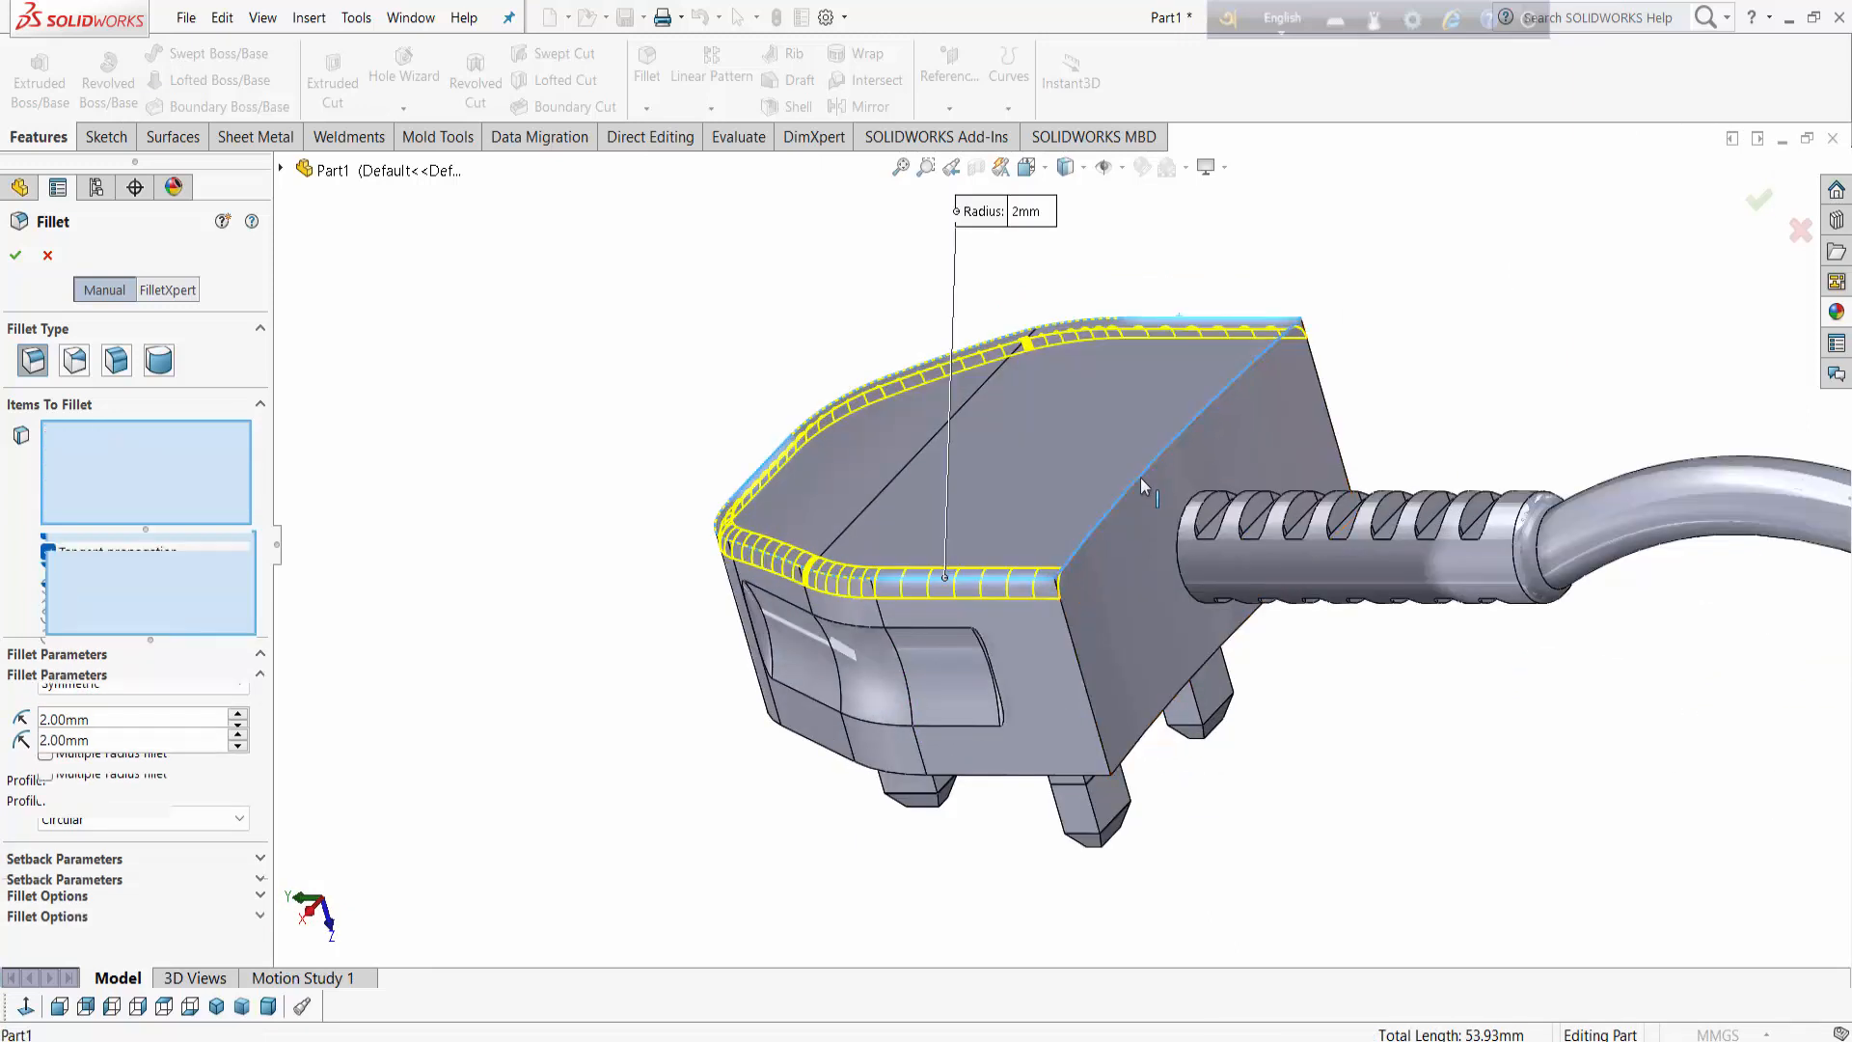
click(1132, 696)
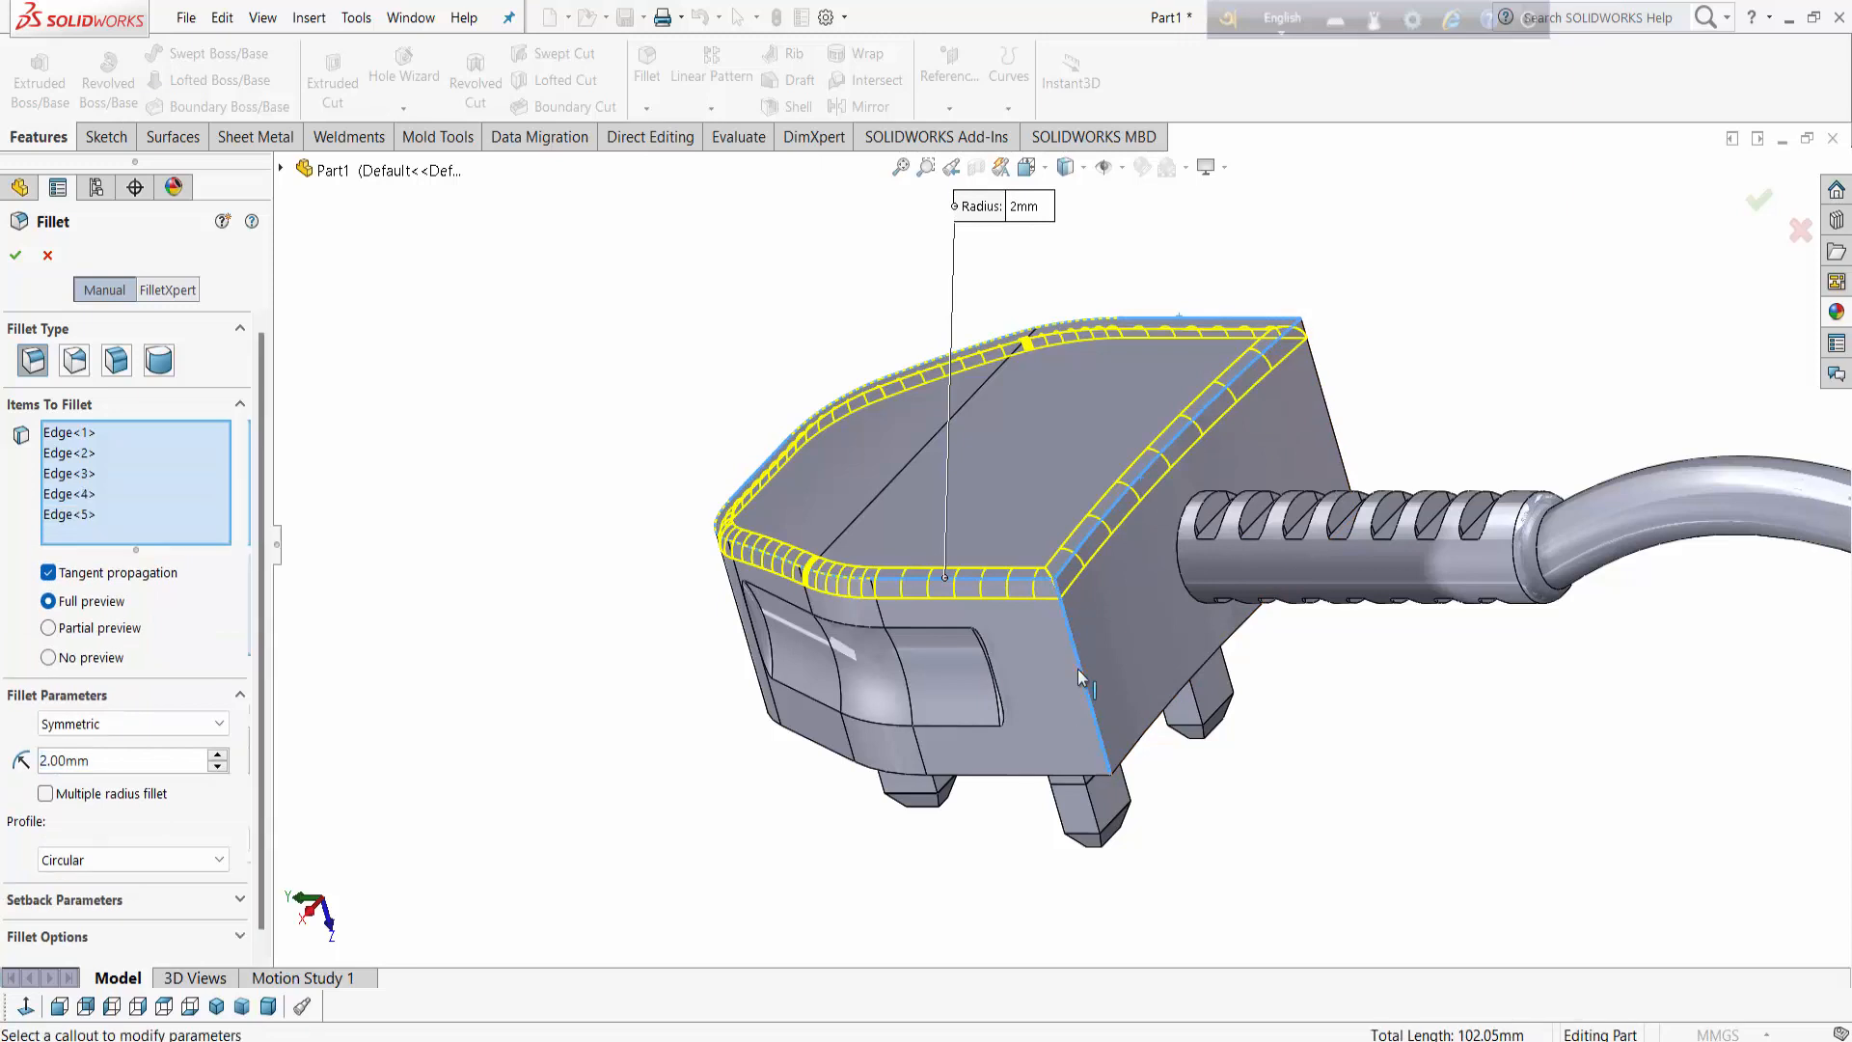
click(1334, 429)
scroll(1229, 628, up, 2)
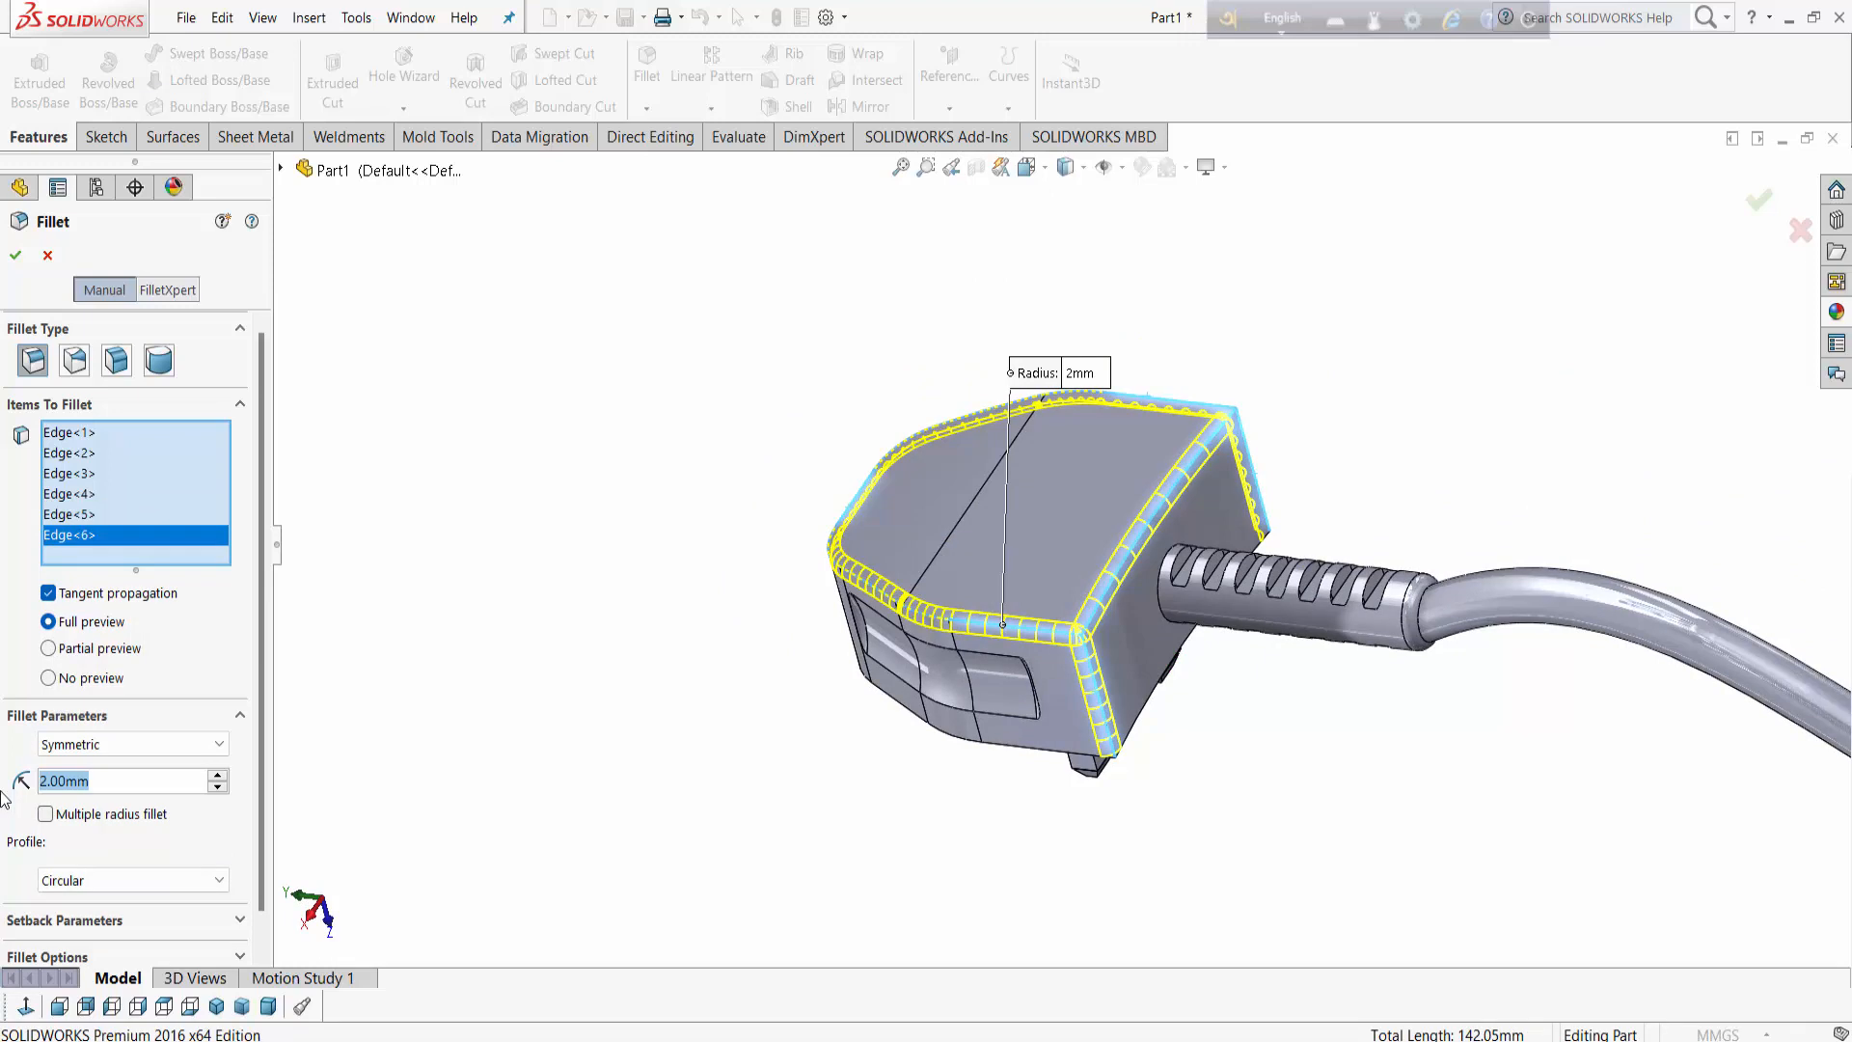
text(1.5)
key(Return)
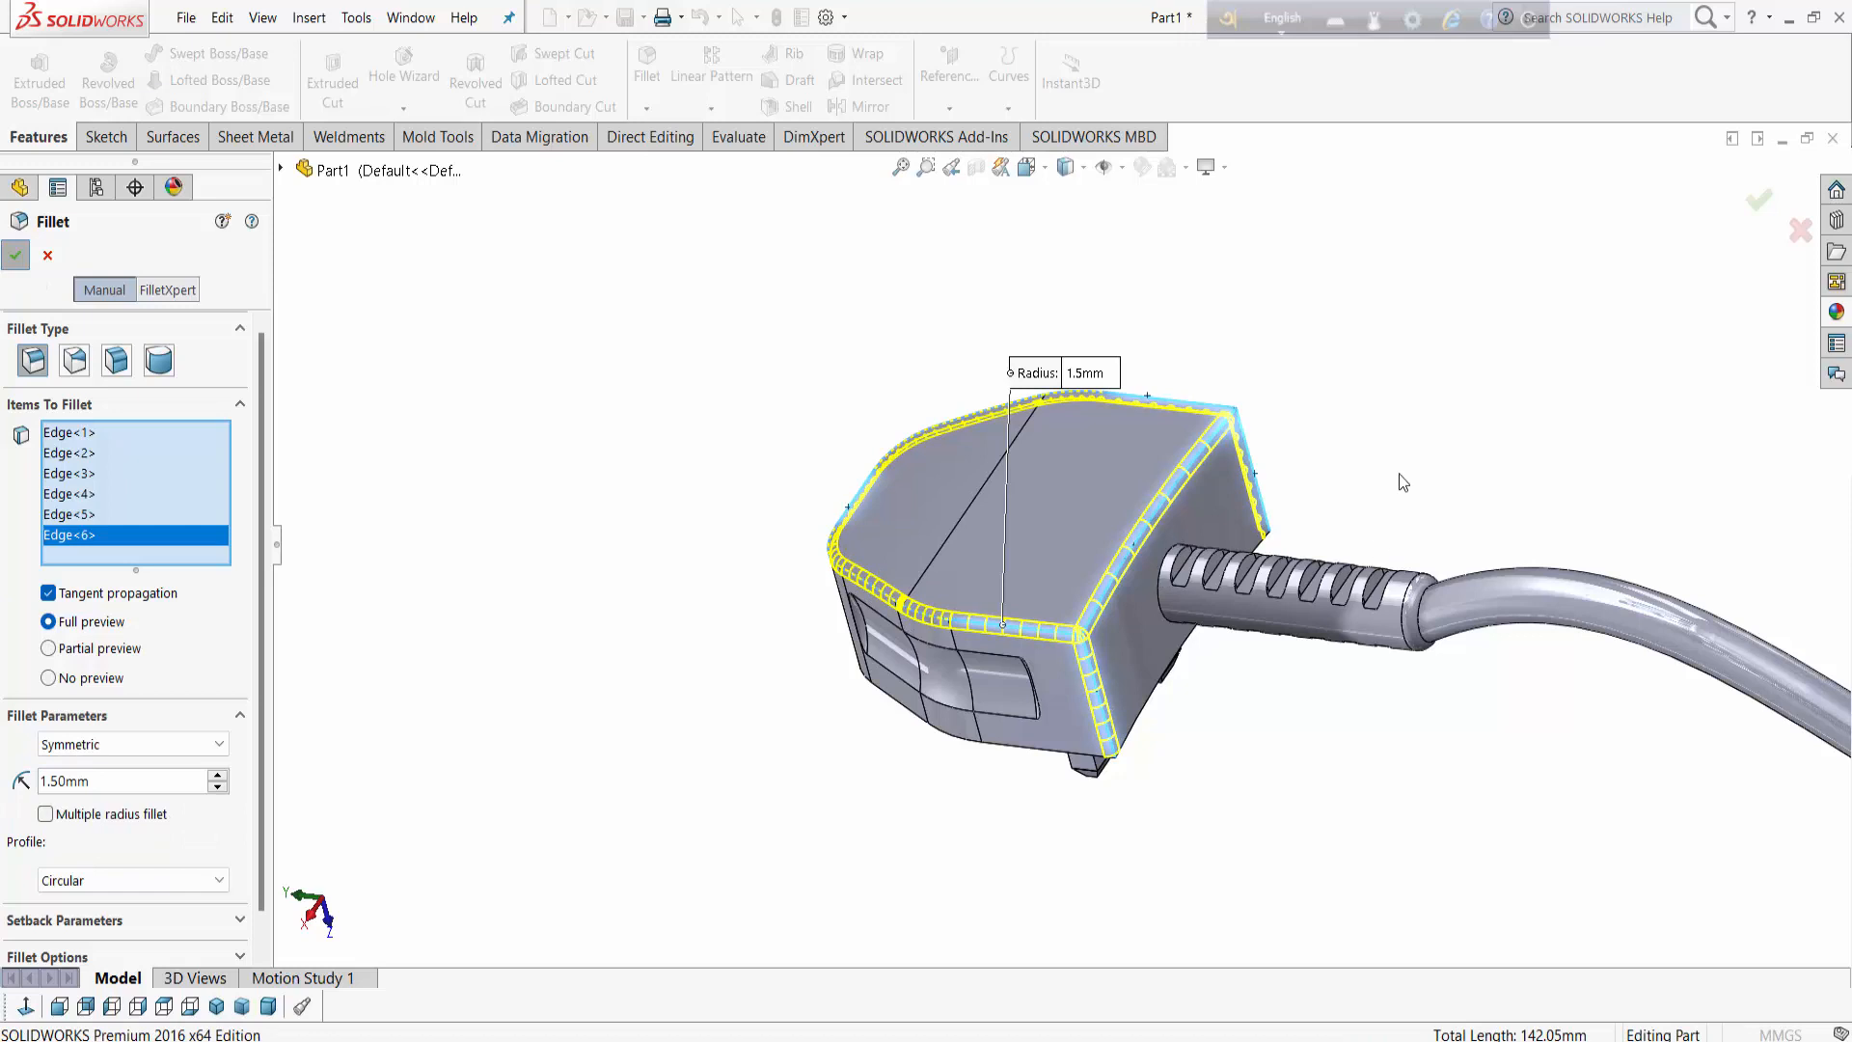
key(Return)
Step: Apply the black high gloss plastic appearance to the main plug body
middle_drag(1403, 482, 1308, 671)
middle_drag(1512, 570, 1428, 617)
click(1836, 311)
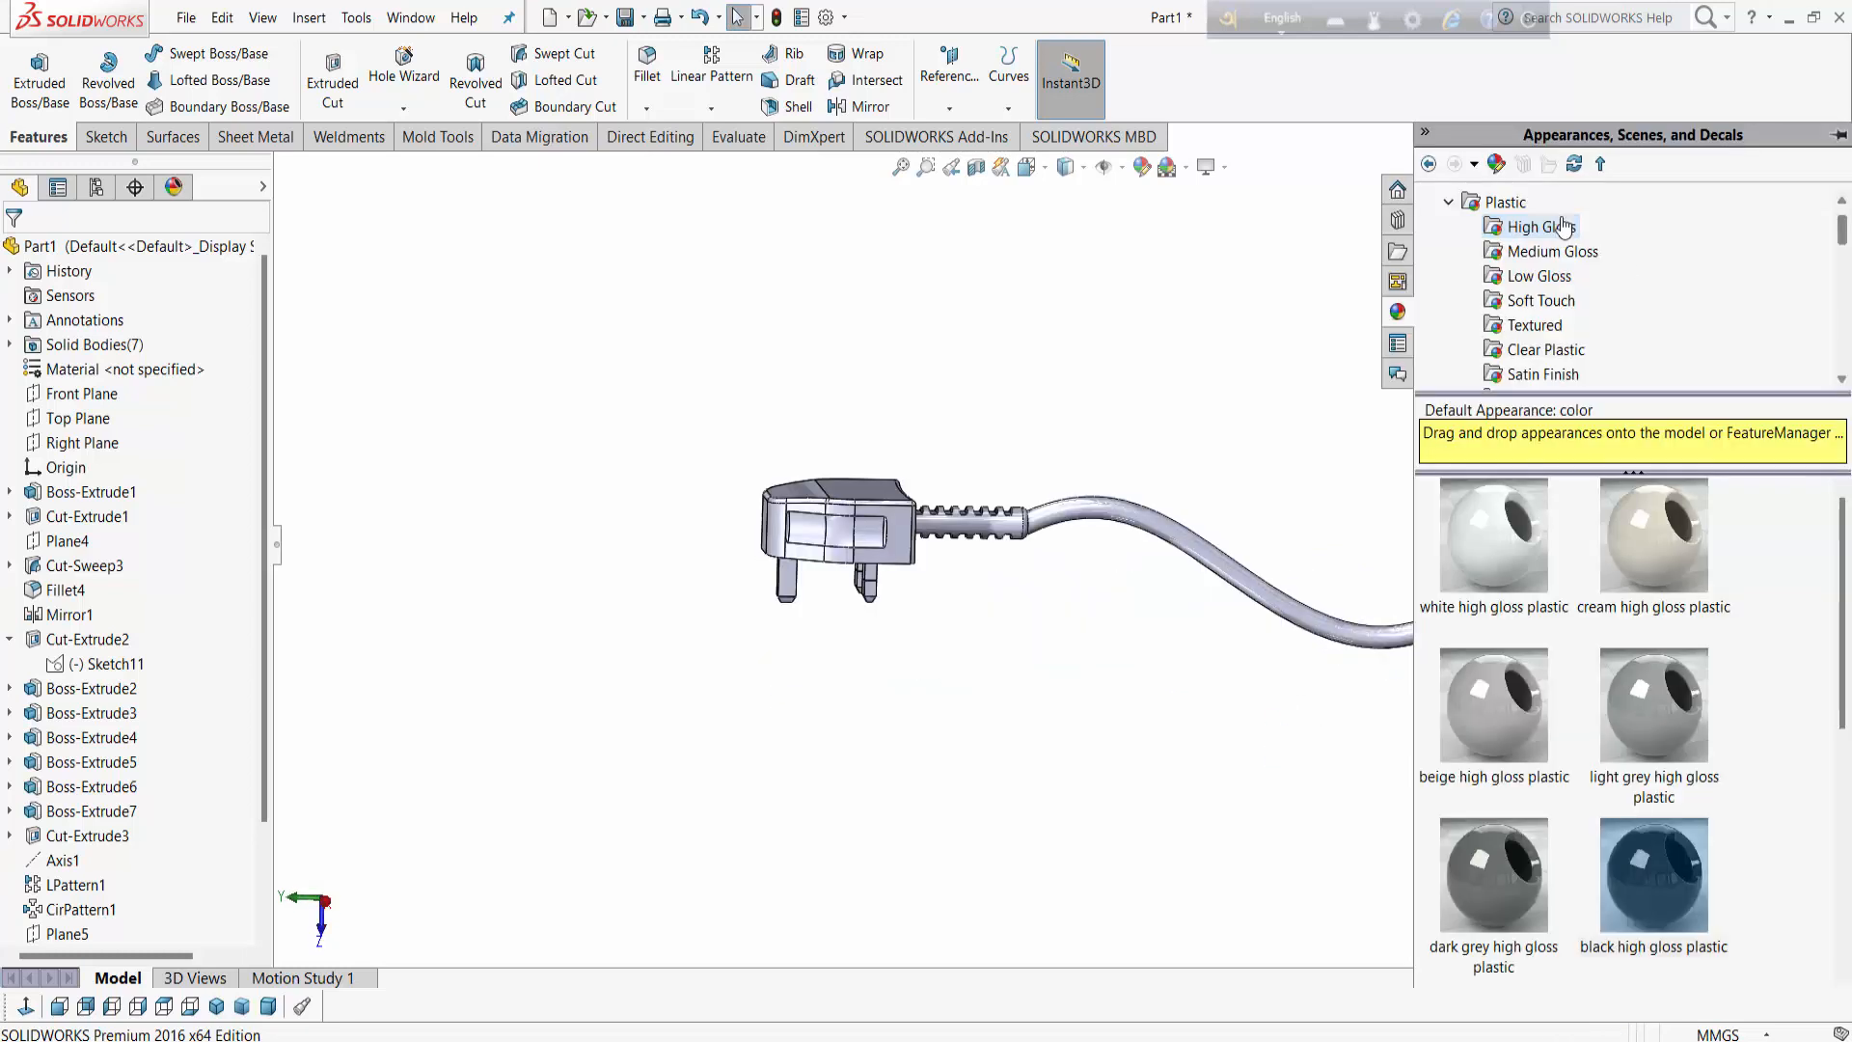
click(1498, 229)
click(1457, 203)
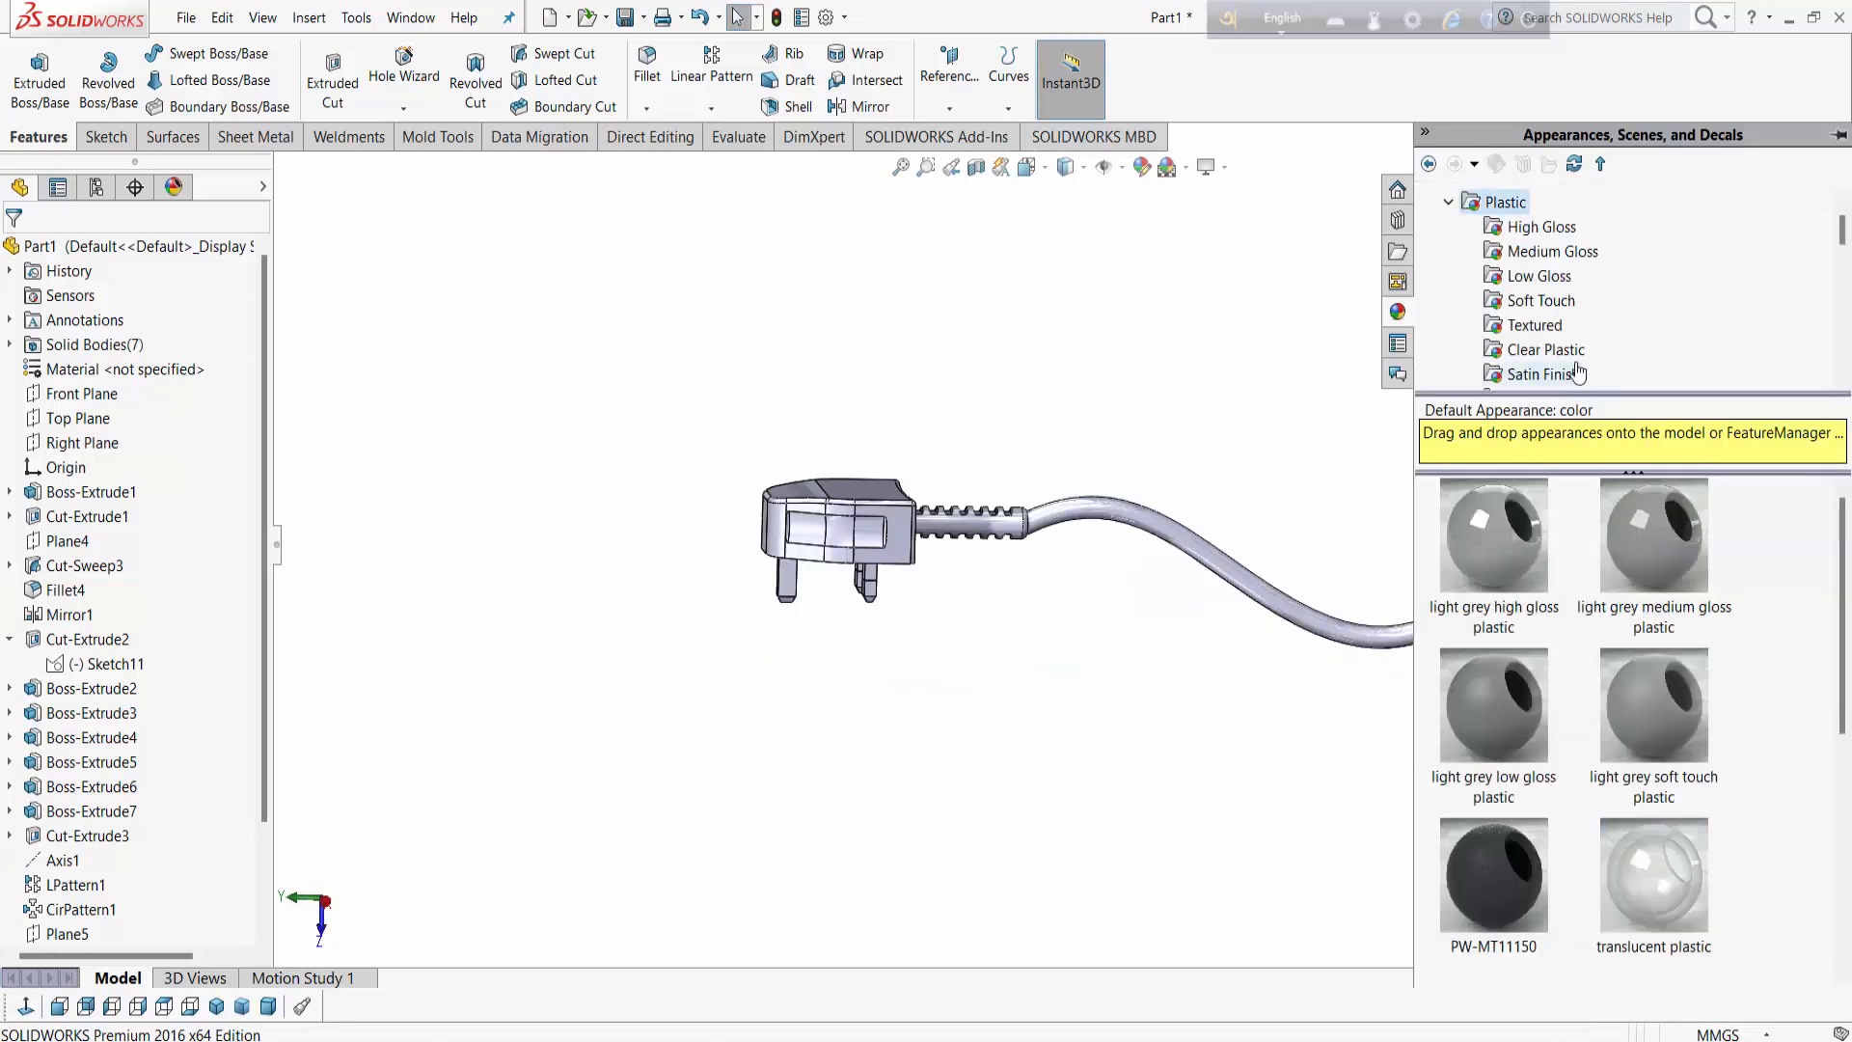
click(1525, 238)
drag(1653, 876, 864, 497)
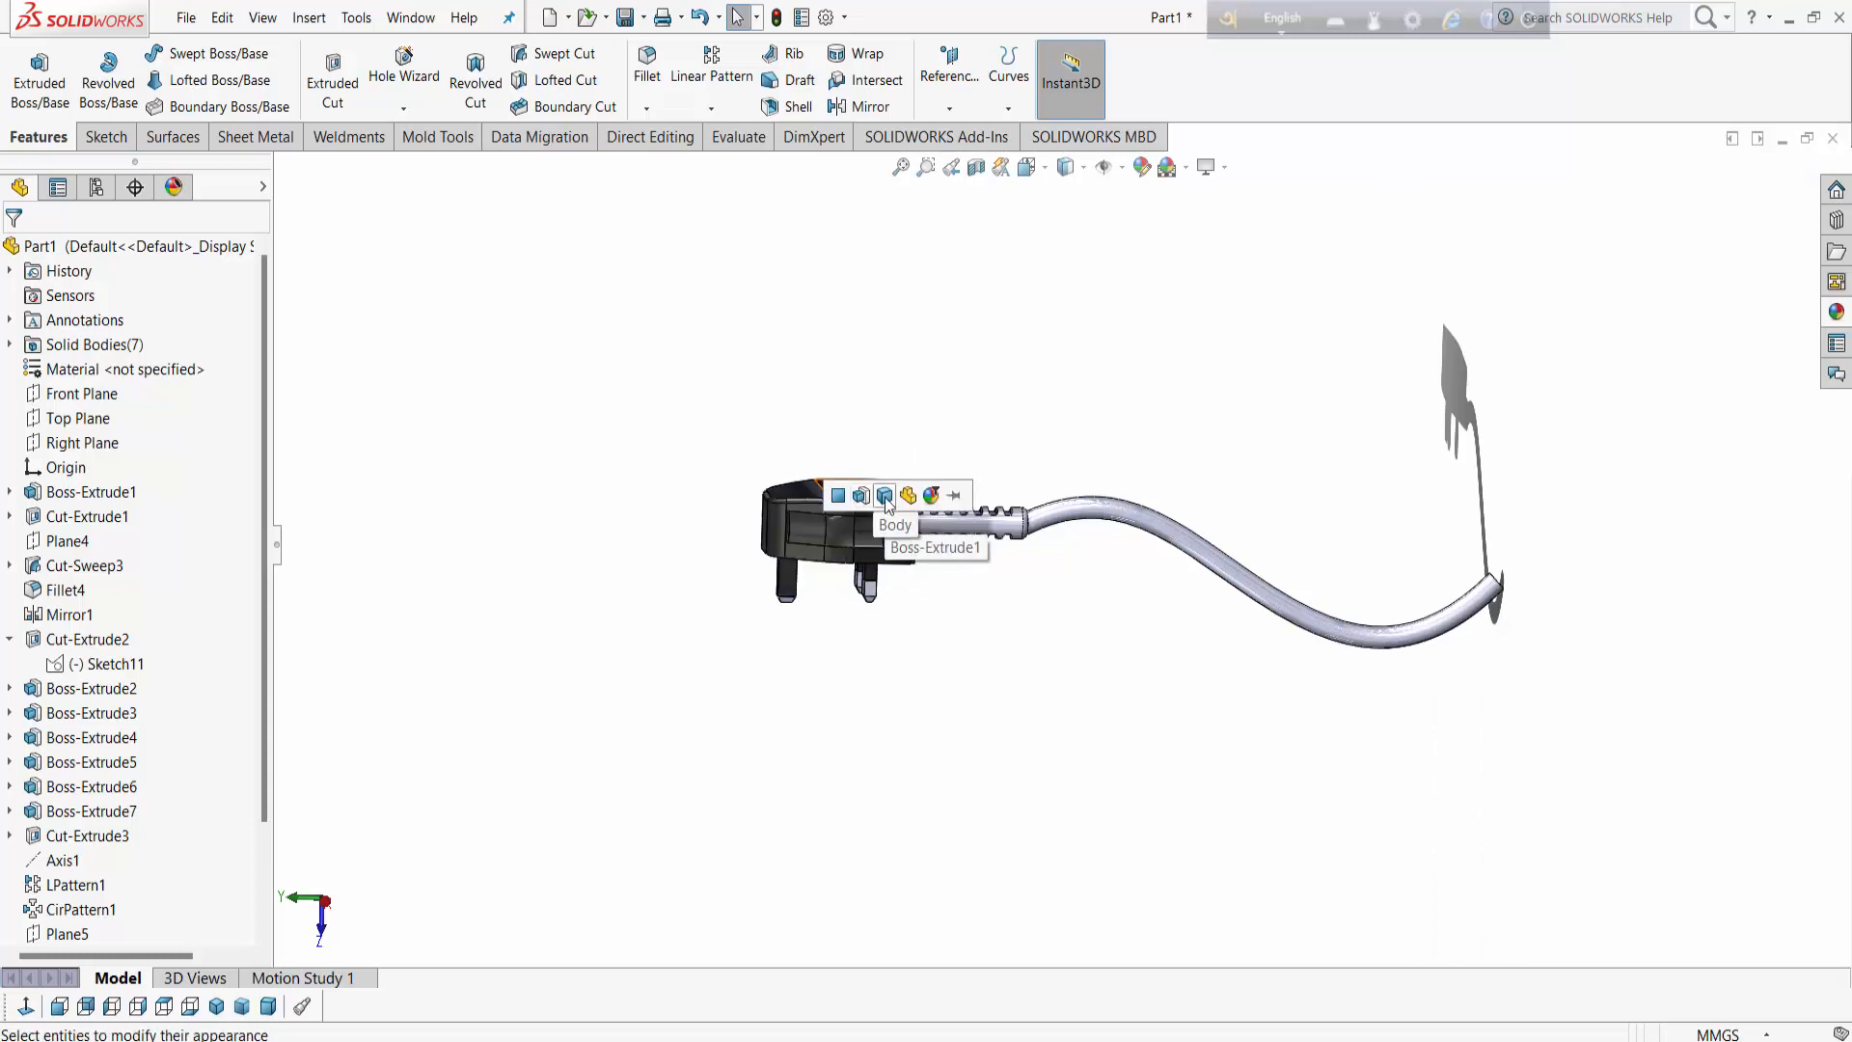
click(890, 499)
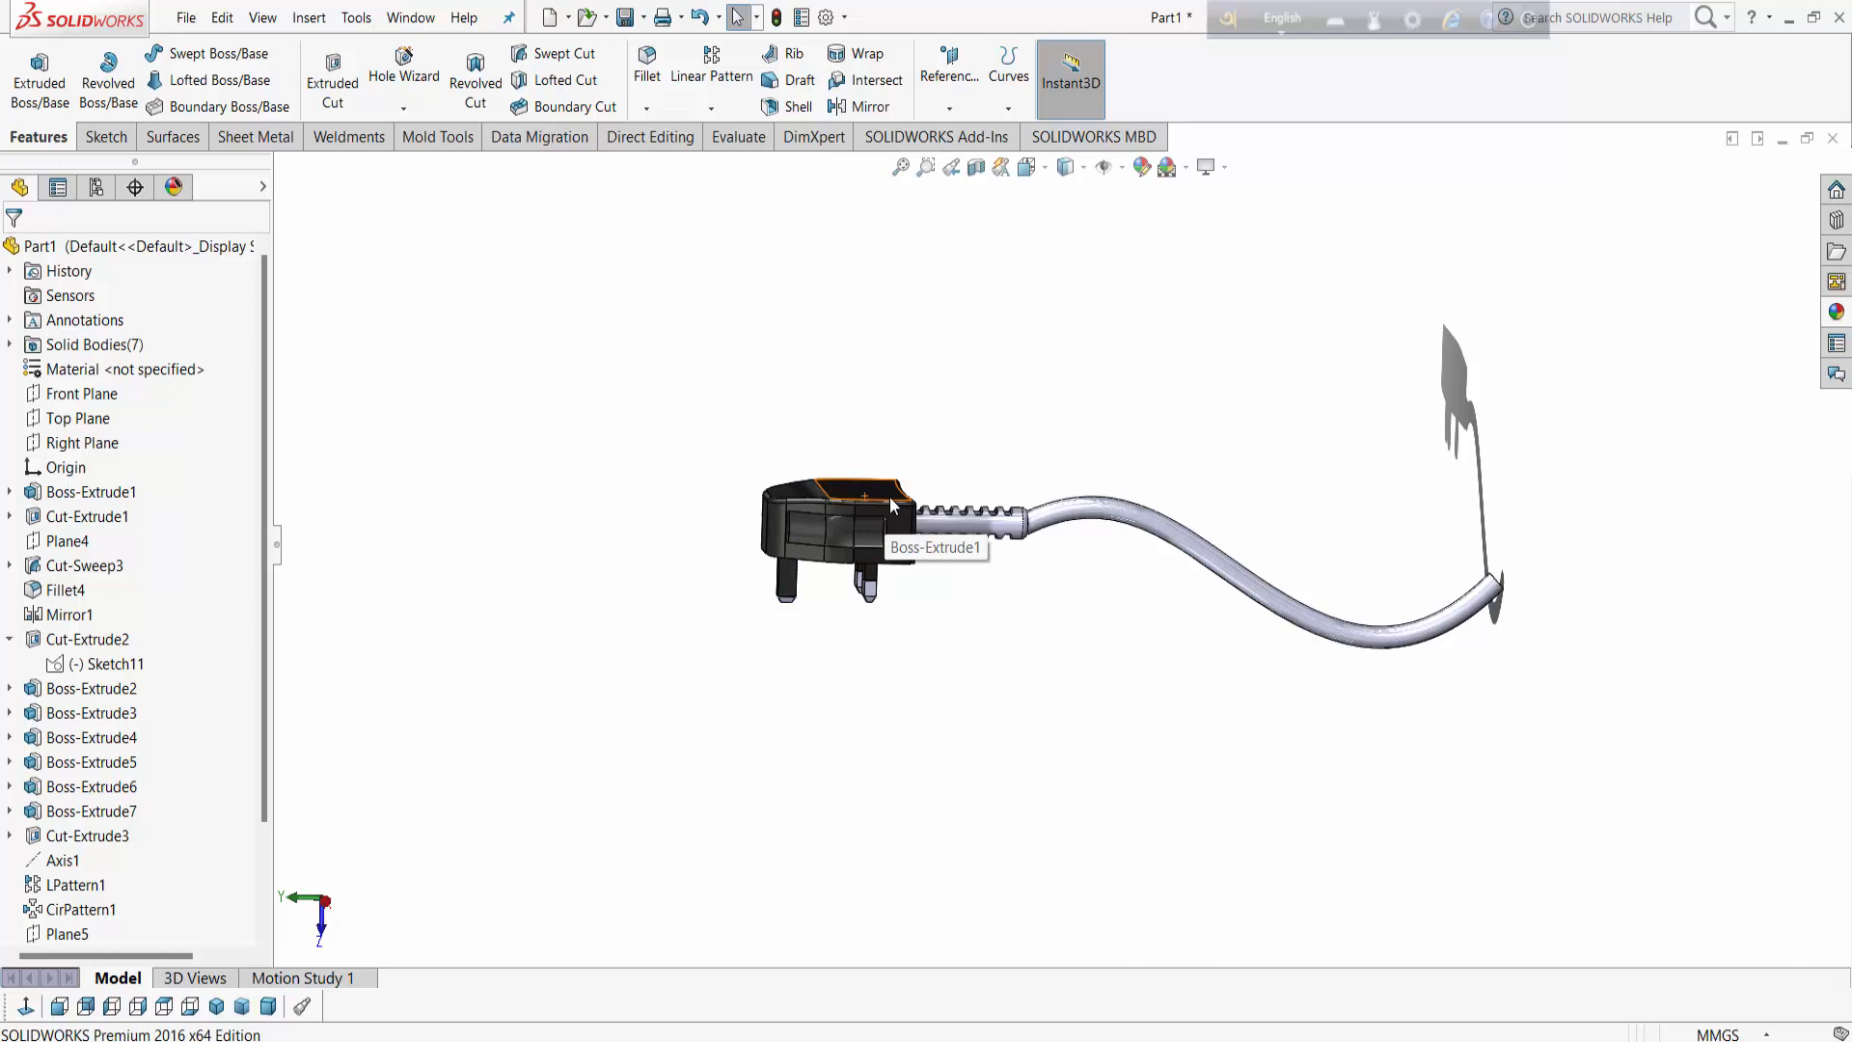
Step: Apply black high gloss plastic to the cable and the slotted cable-entry tube bodies
click(1836, 311)
drag(1663, 877, 988, 502)
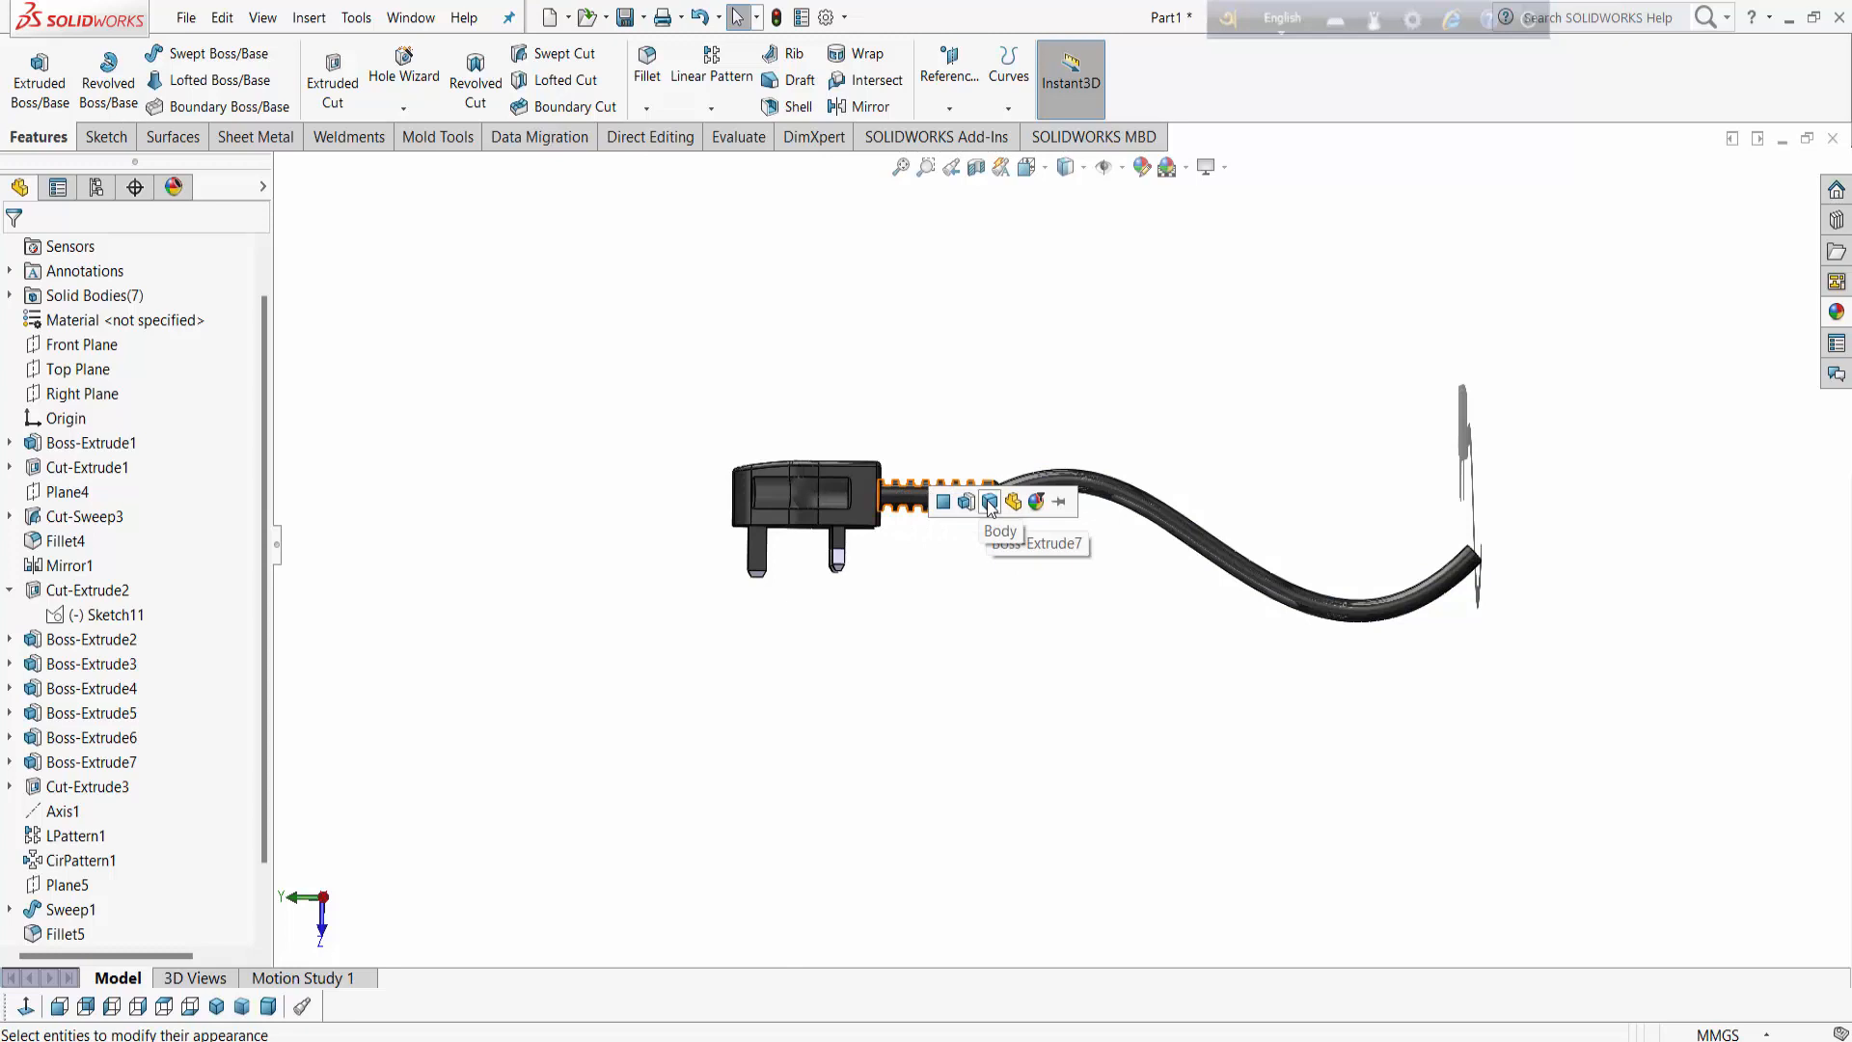
click(989, 502)
Step: Apply the polished steel appearance to the straight sections between the sleeves and tips of the two paired pins
middle_drag(988, 503, 955, 323)
scroll(946, 439, down, 1)
middle_drag(946, 451, 931, 405)
scroll(929, 400, down, 2)
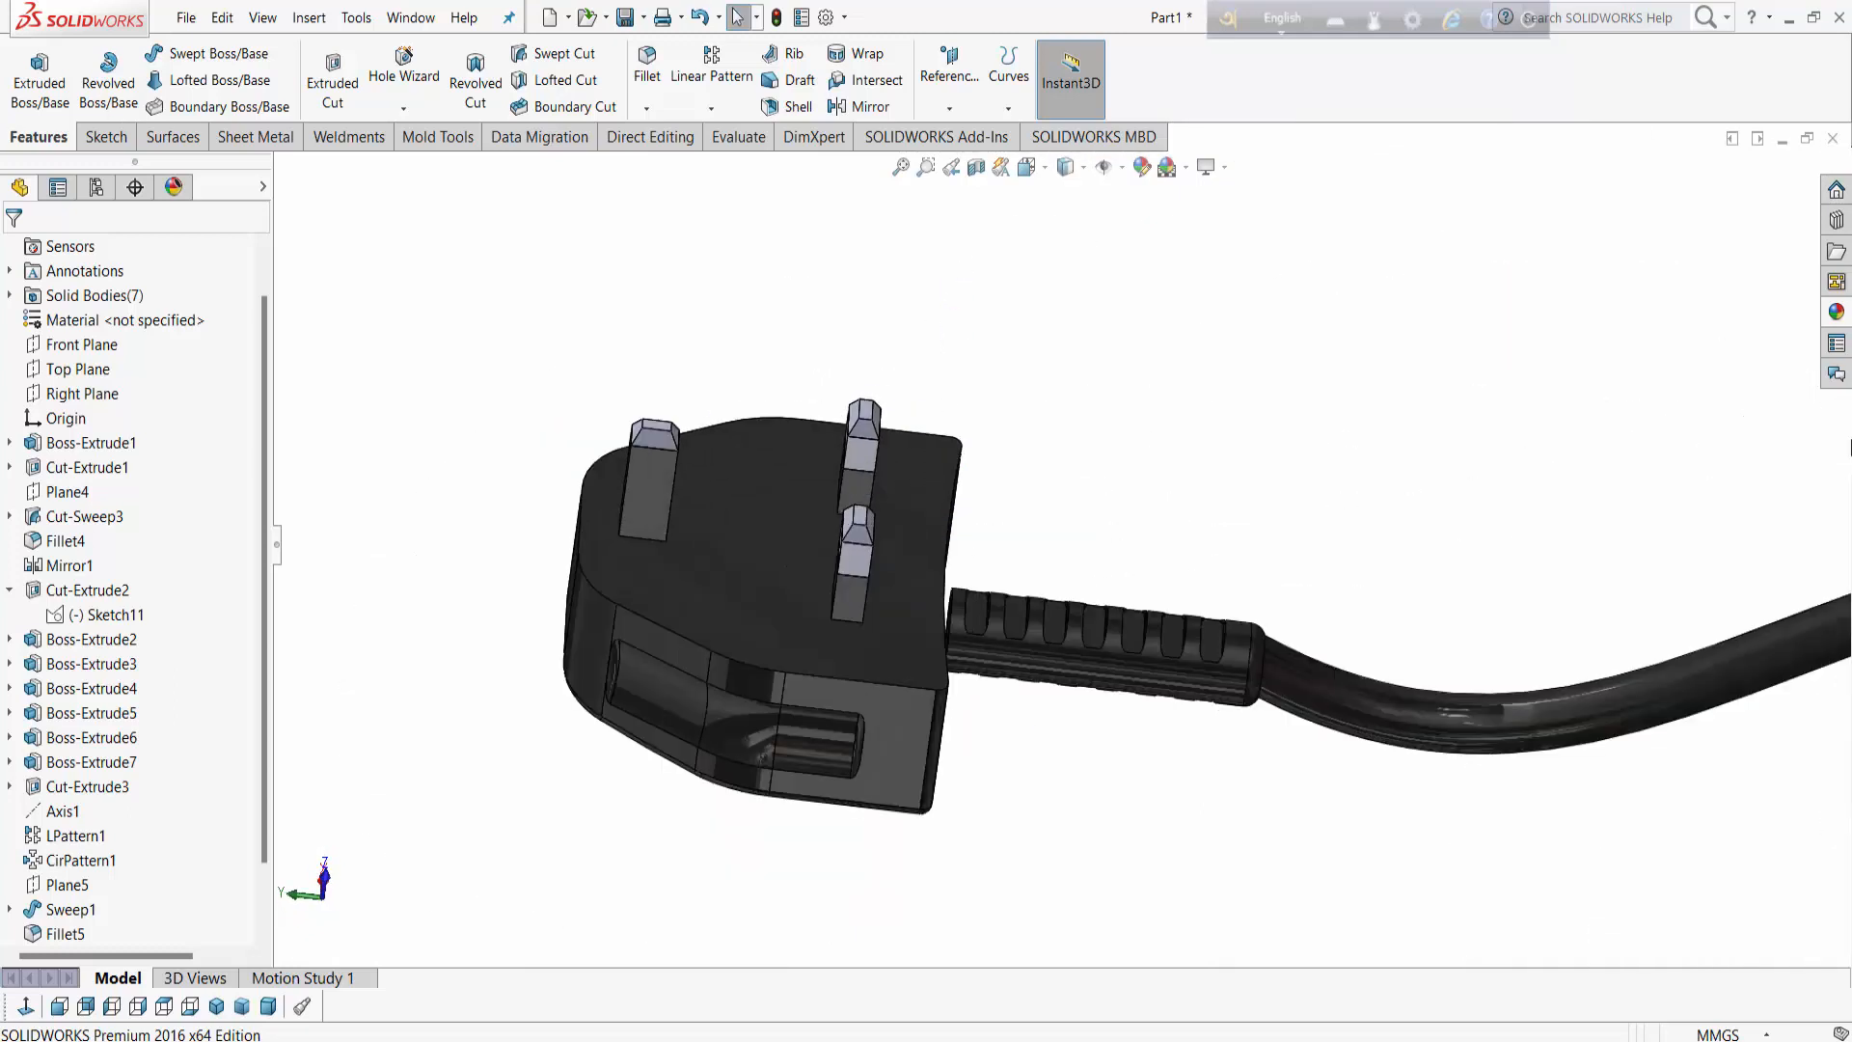
click(1839, 313)
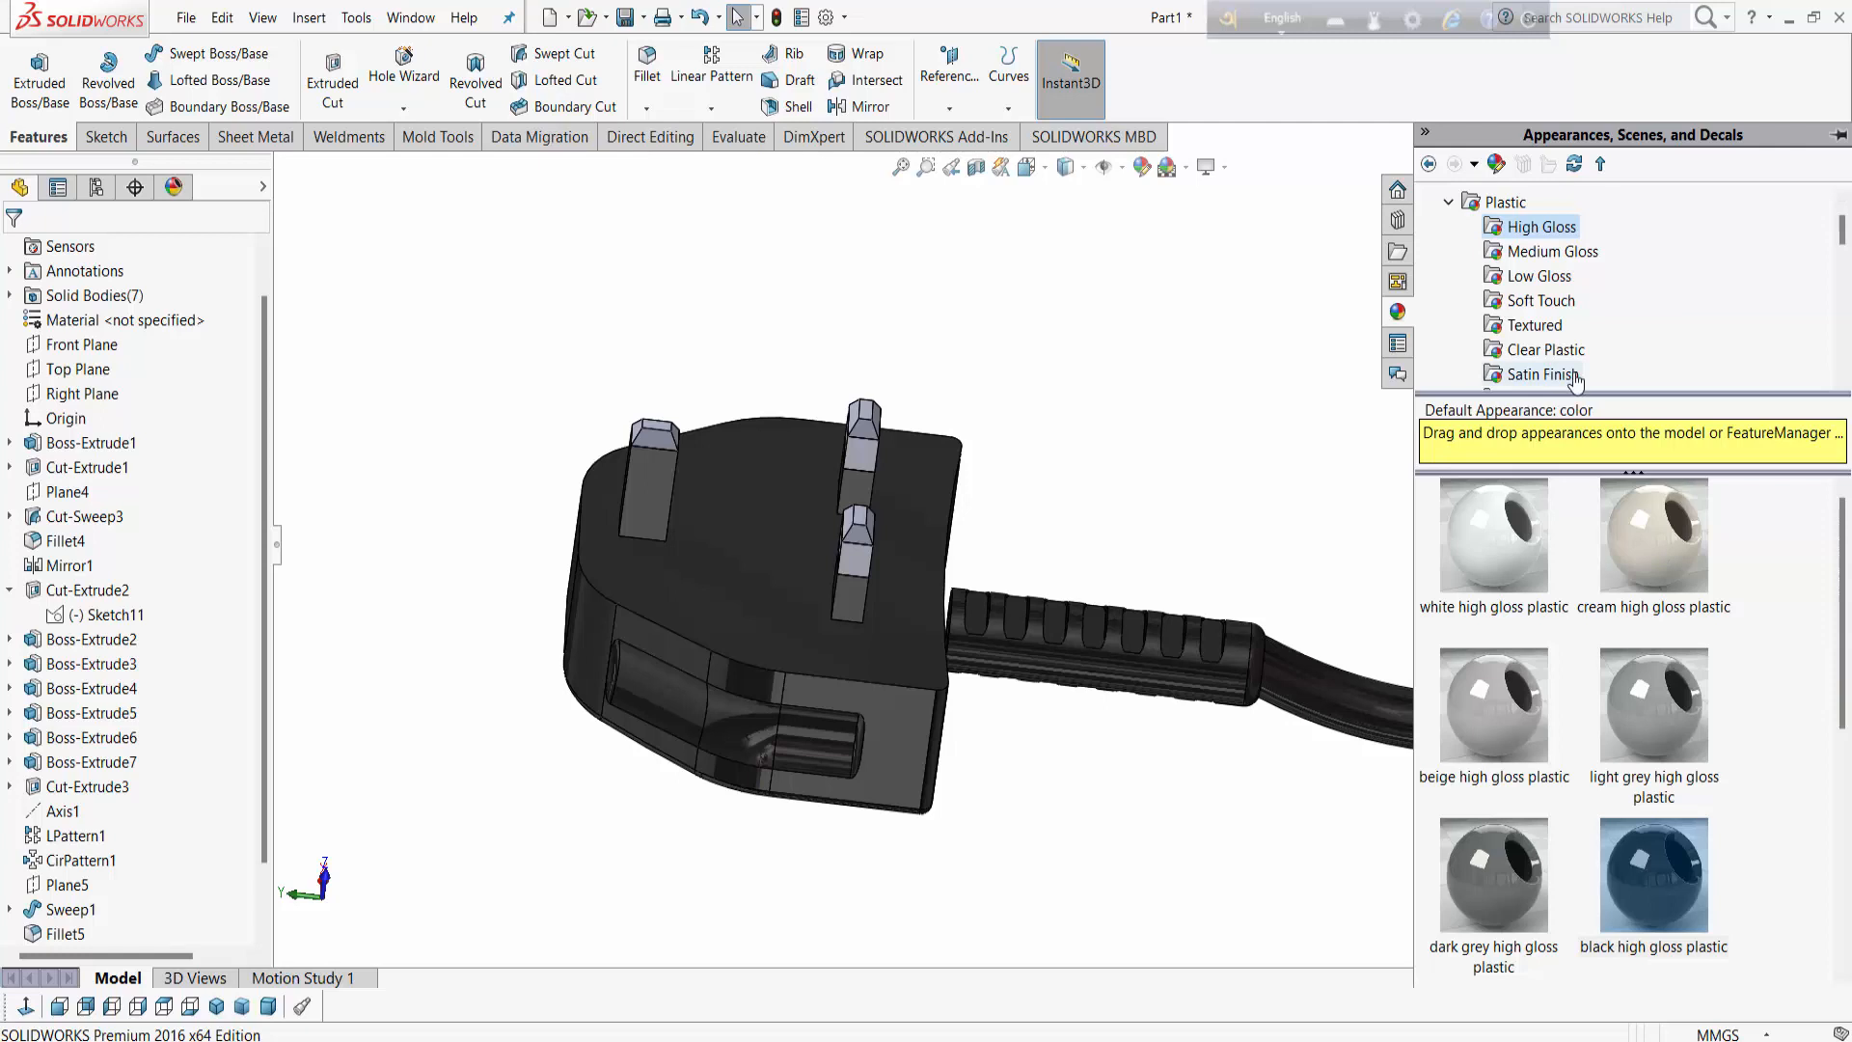
scroll(1553, 289, down, 5)
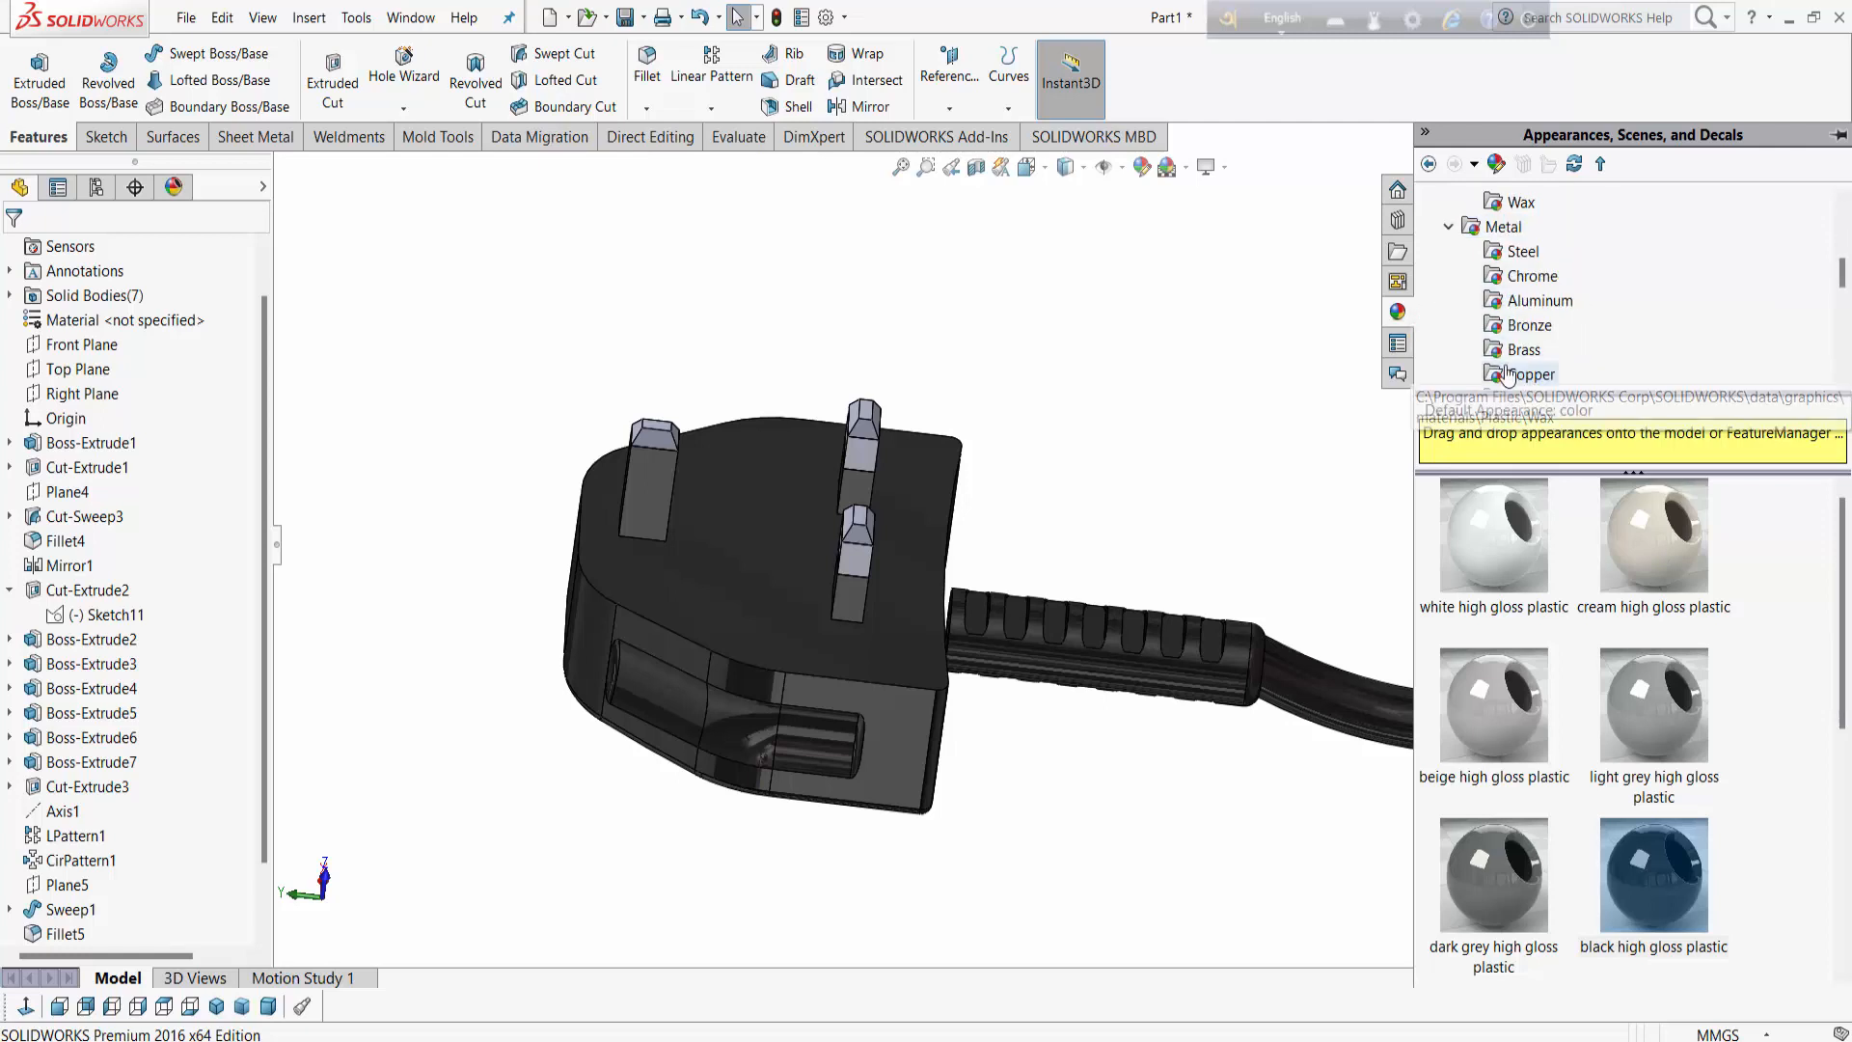
click(1521, 252)
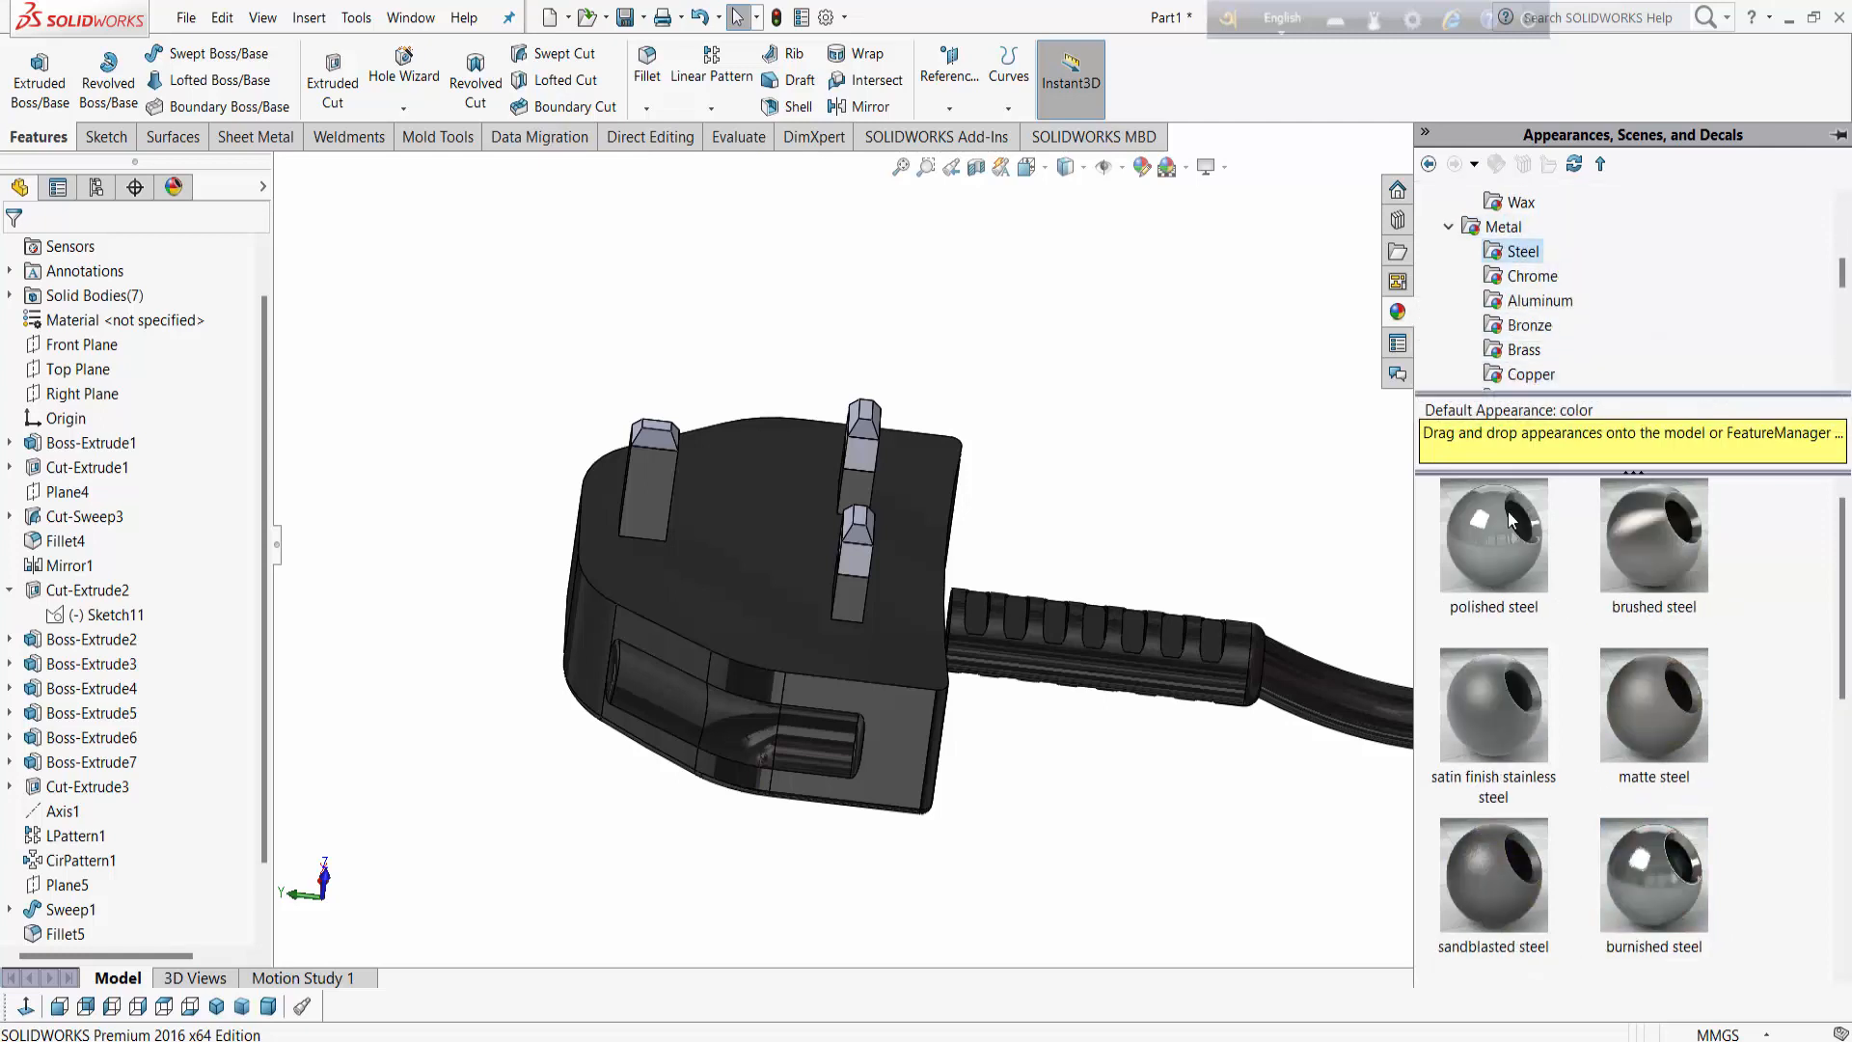
drag(1518, 565, 863, 470)
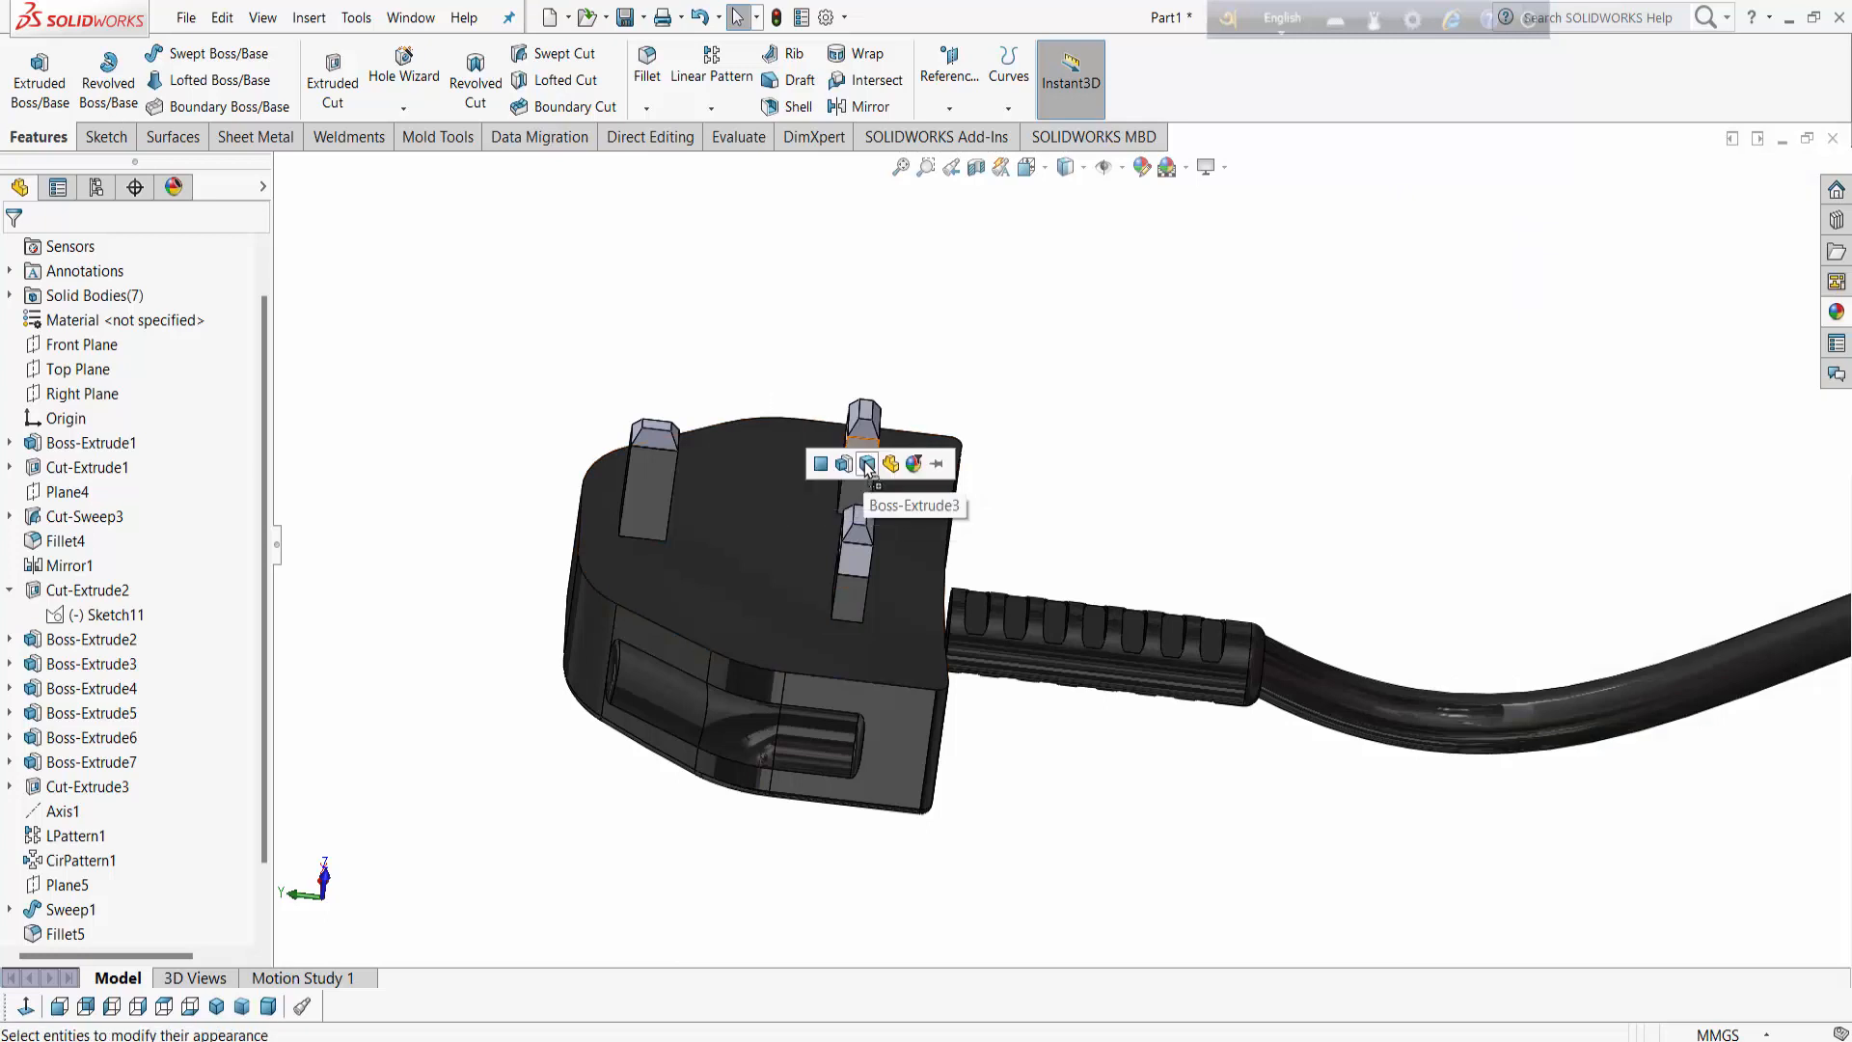
click(853, 467)
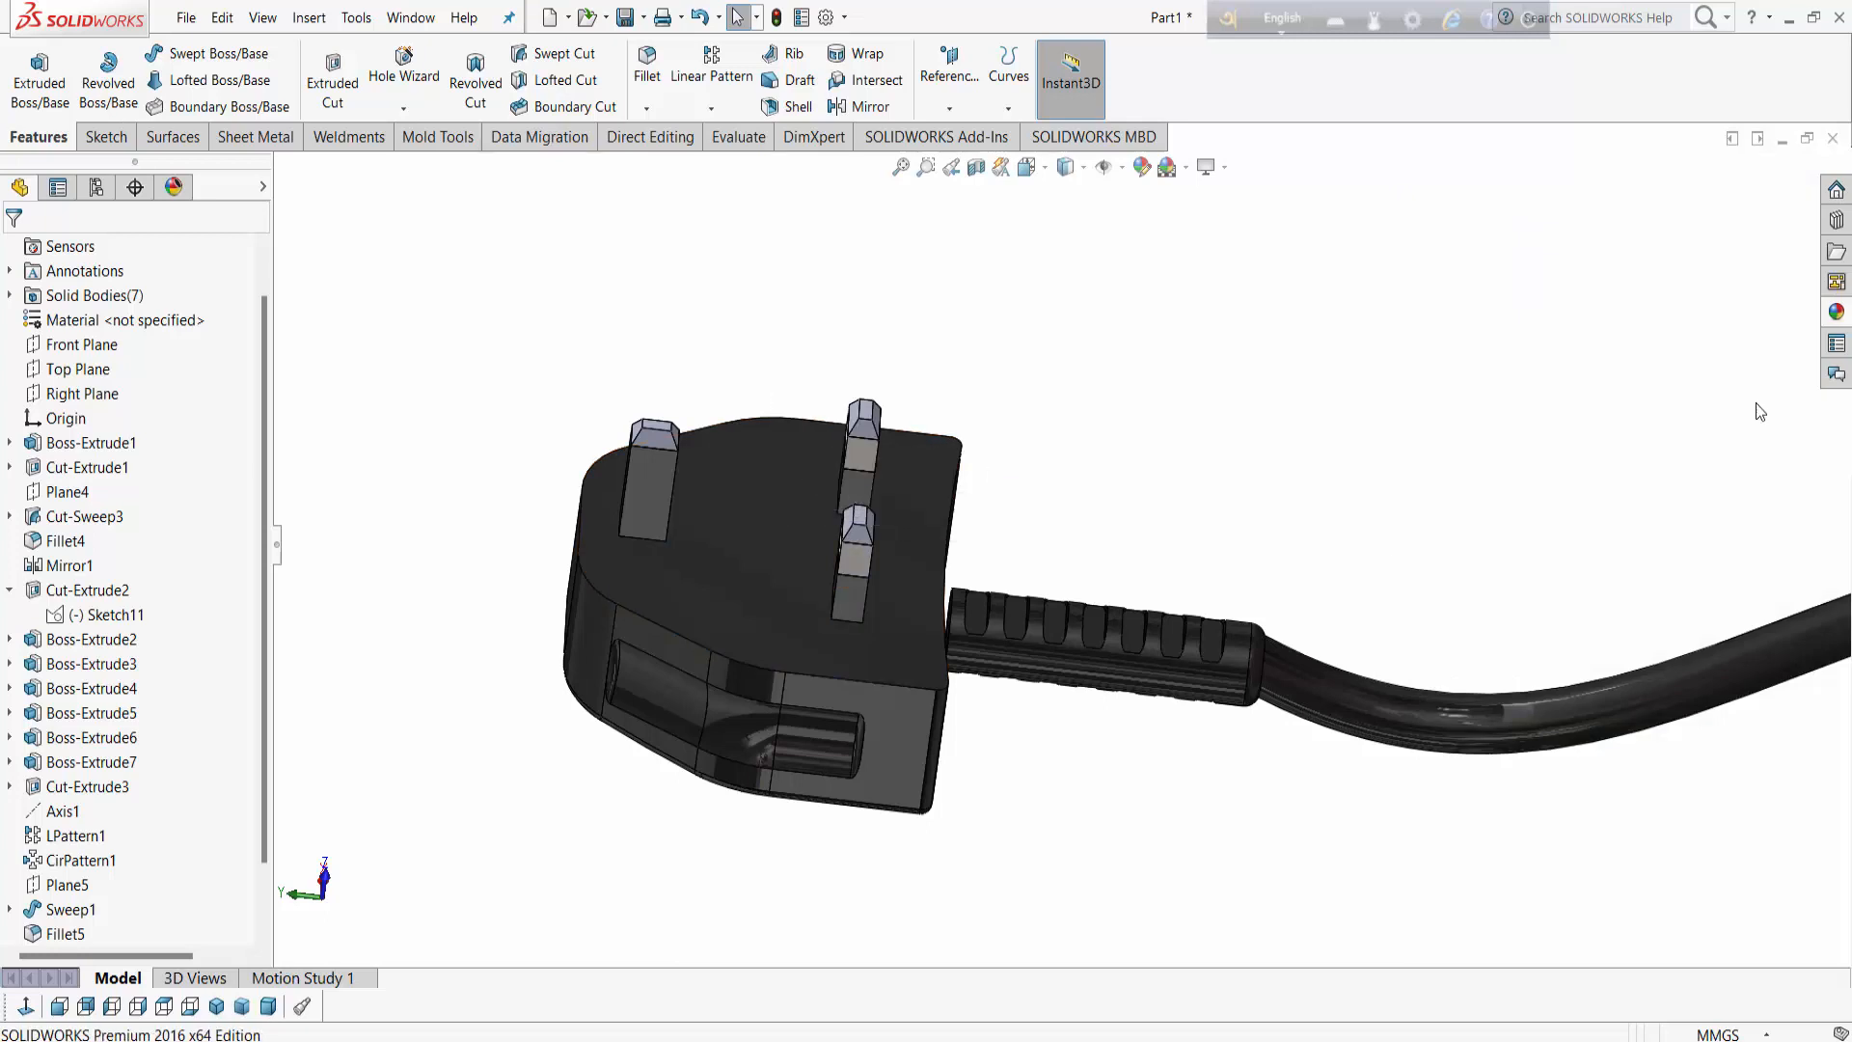
Step: Apply polished steel to the tapered tips of the paired pins and to the tip of the single larger pin
click(1836, 314)
drag(1480, 548, 862, 438)
click(860, 434)
click(1837, 313)
drag(1457, 565, 660, 443)
click(661, 428)
Step: Set the display style to Shaded without edges and orbit around the finished plug
middle_drag(1039, 511, 1213, 598)
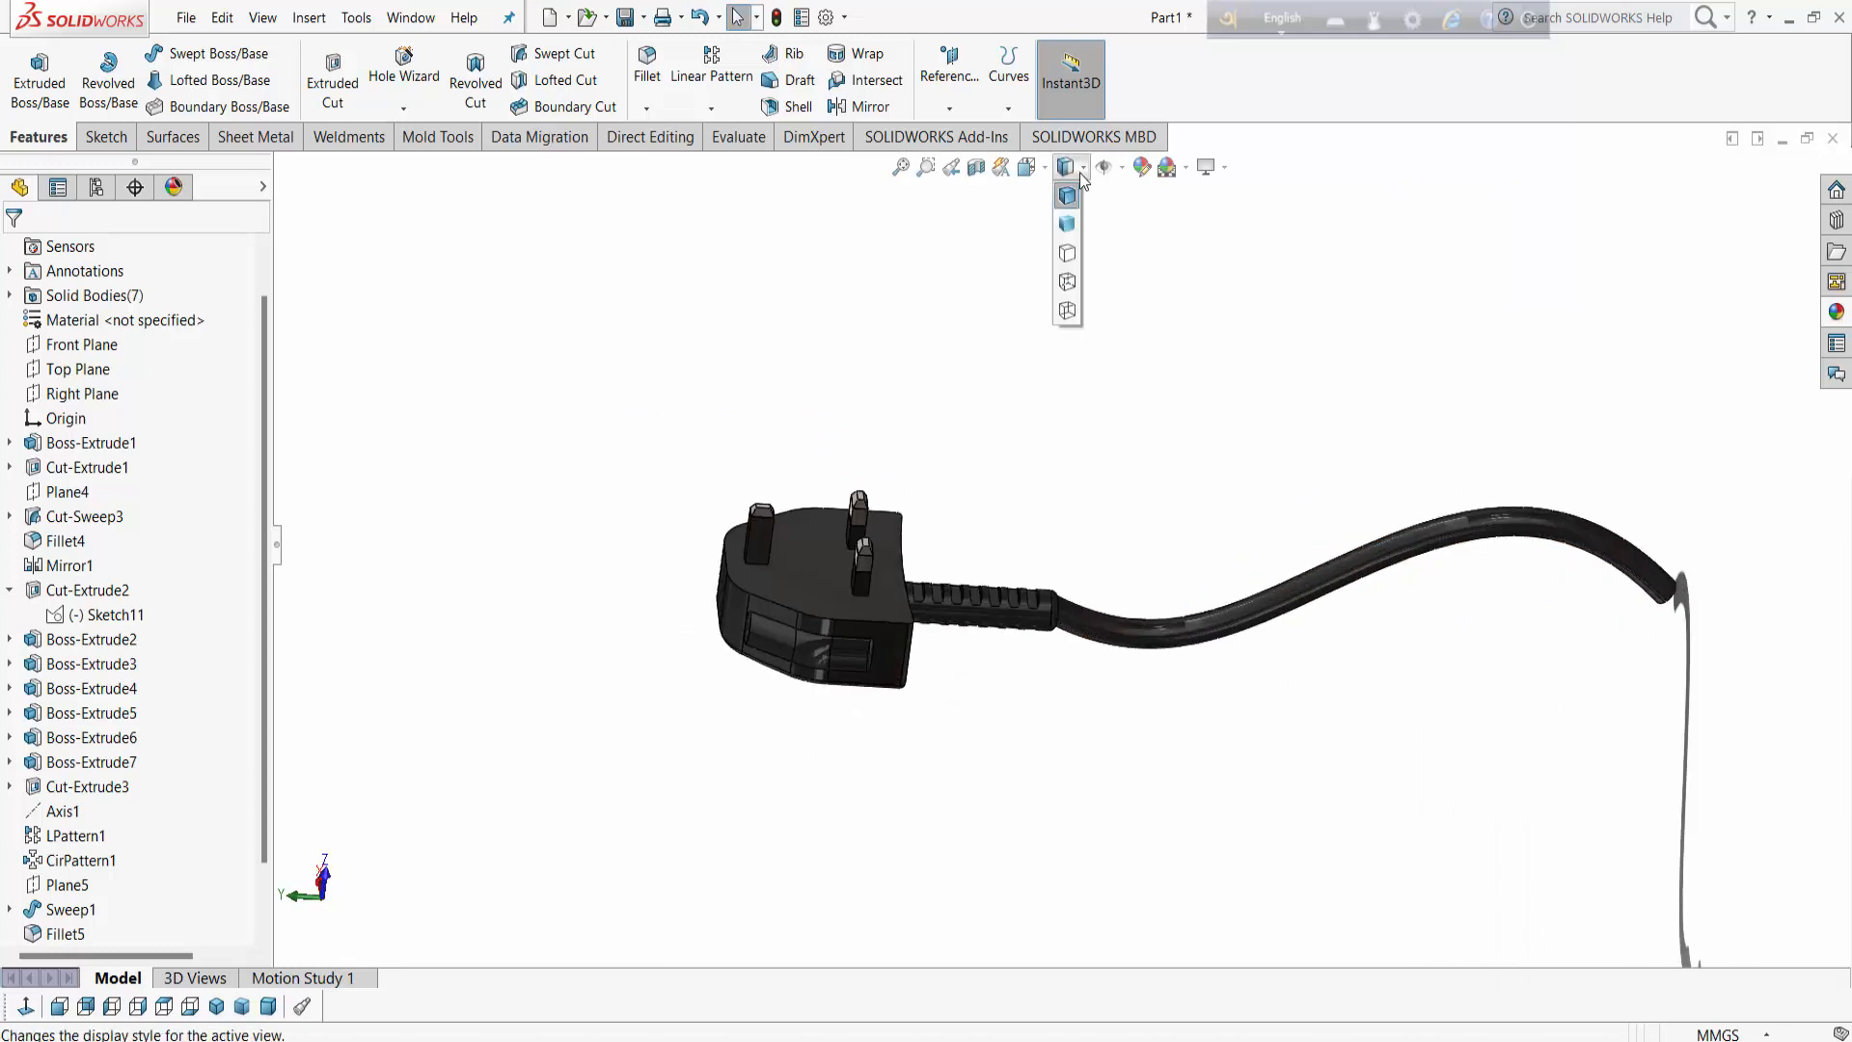
click(1067, 224)
middle_drag(1037, 666, 1042, 551)
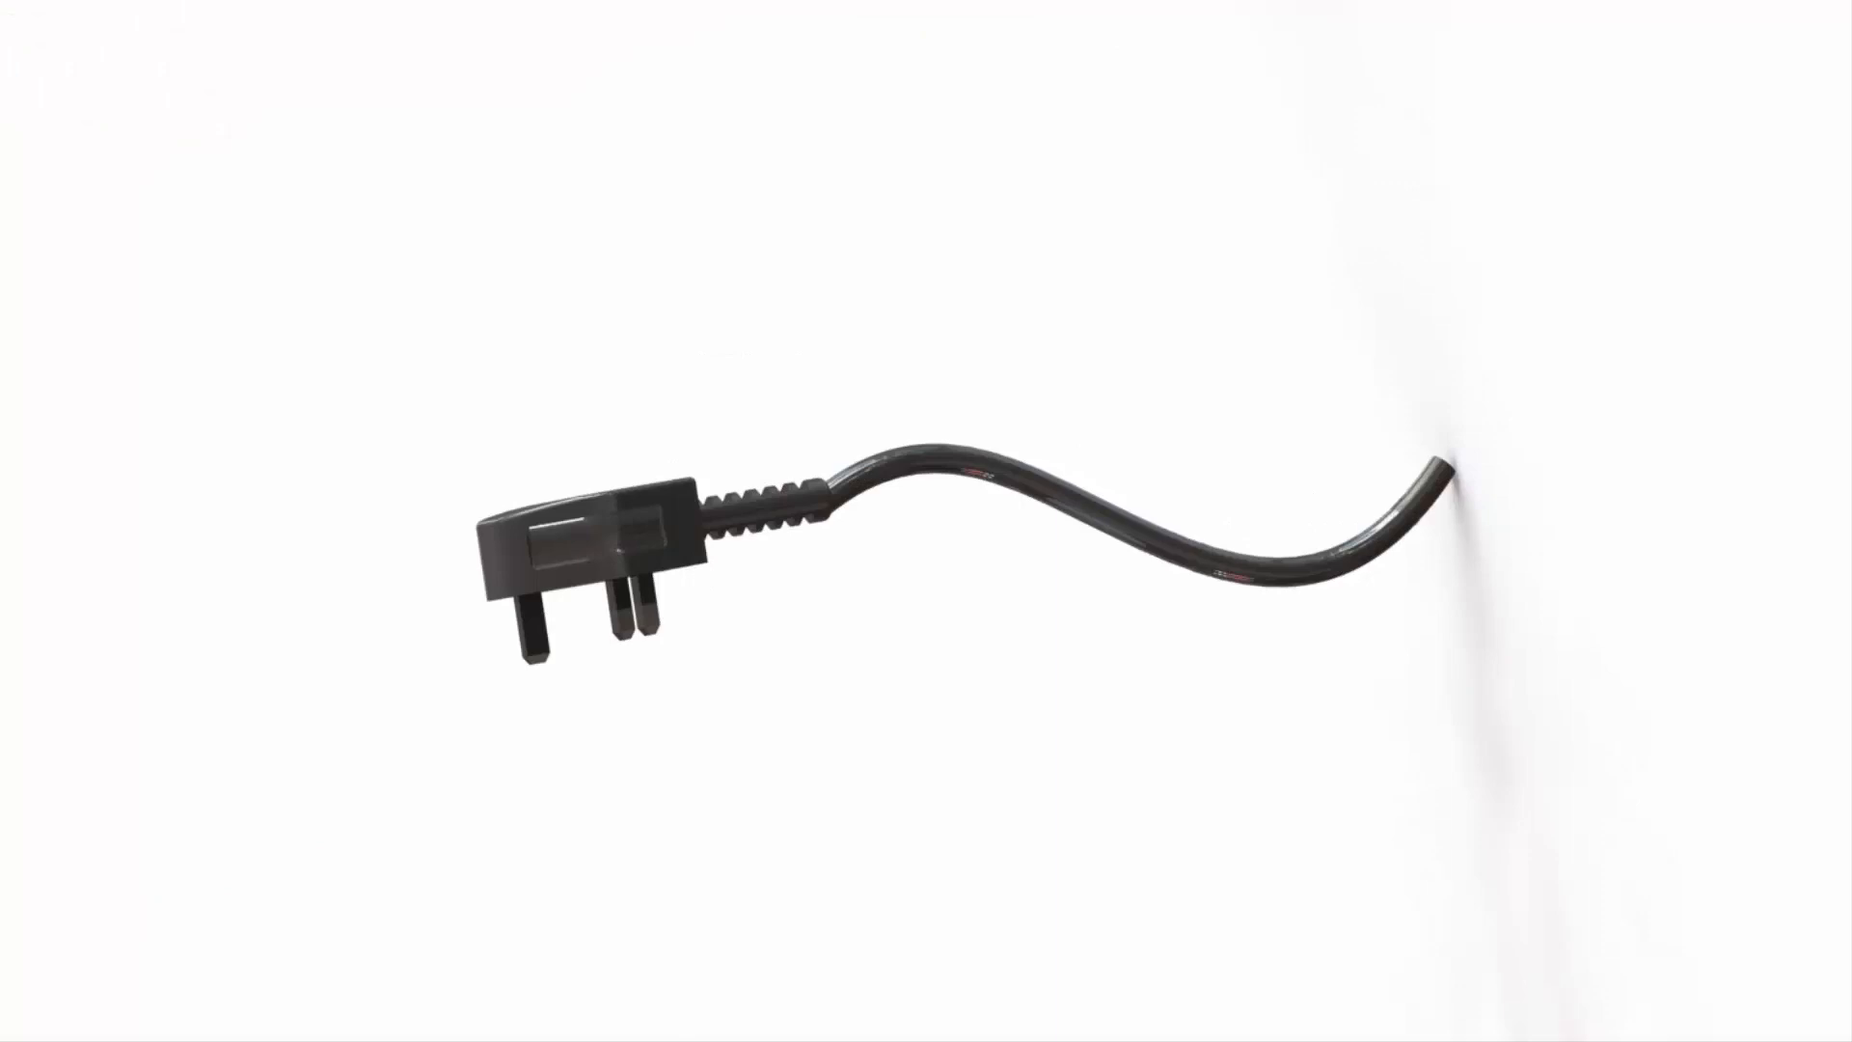